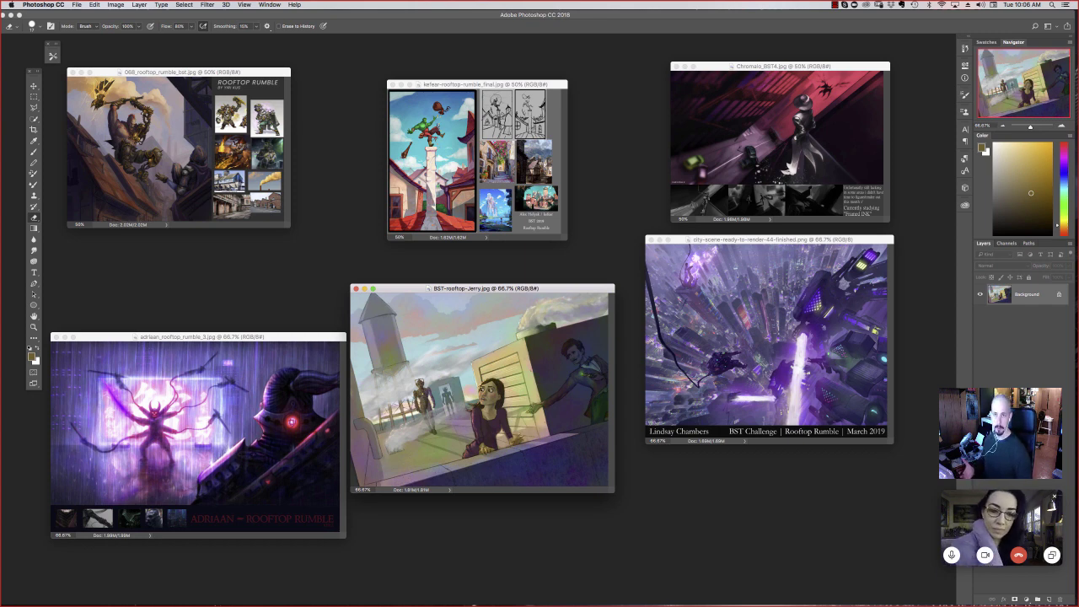
# Step: Show 068_rooftop_rumble_bst.jpg by itself in full-screen mode with the menu bar, at 100% zoom
pyautogui.moveTo(178, 71)
pyautogui.mouseDown()
pyautogui.moveTo(198, 75)
pyautogui.moveTo(175, 74)
pyautogui.mouseUp()
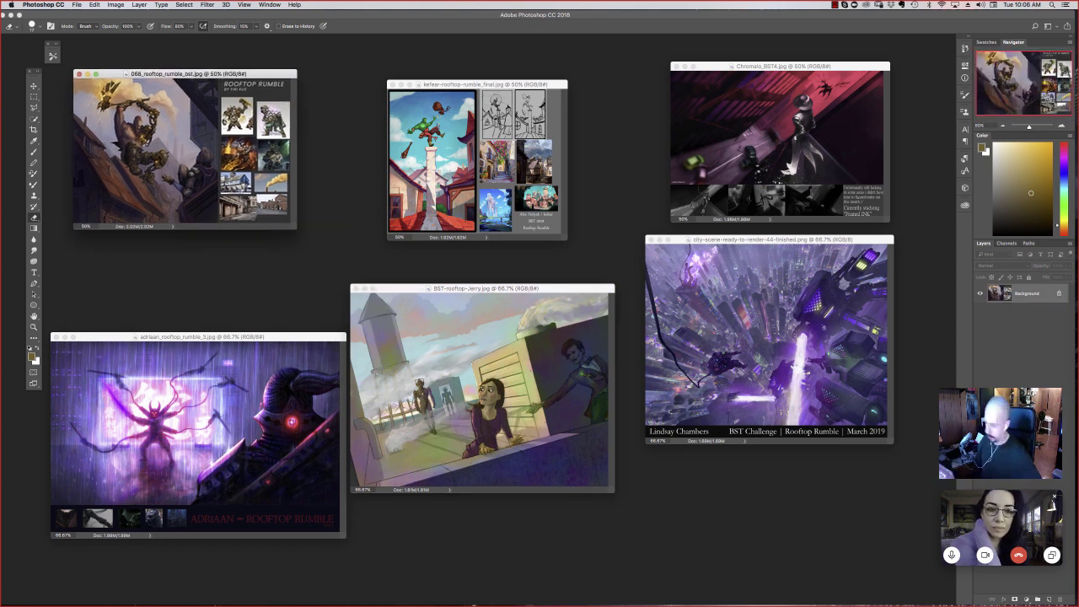
pyautogui.press('f')
pyautogui.hotkey('shift', 'Tab')
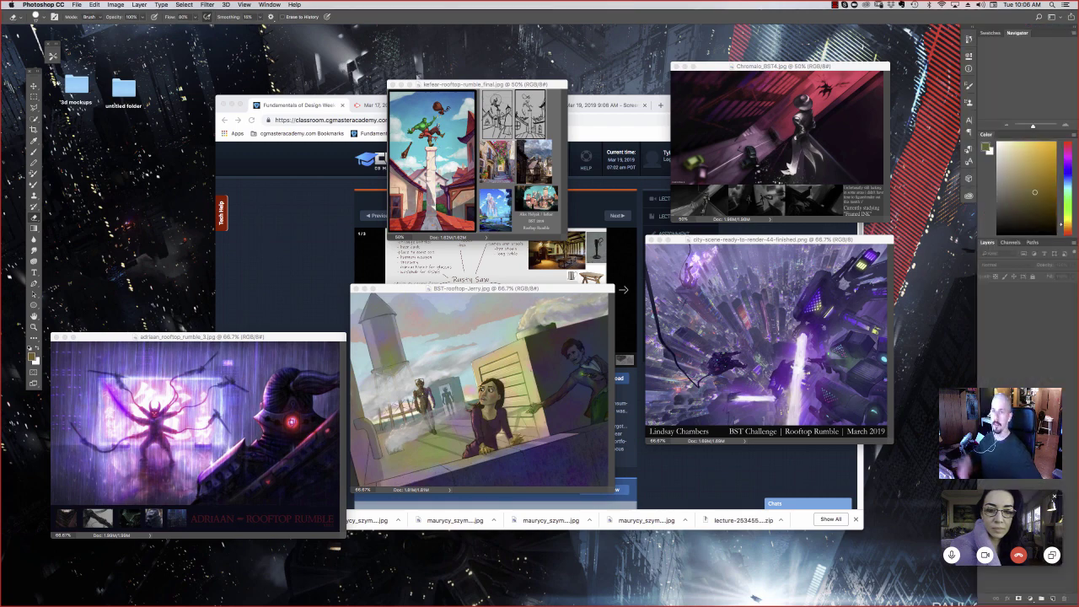
pyautogui.press('f')
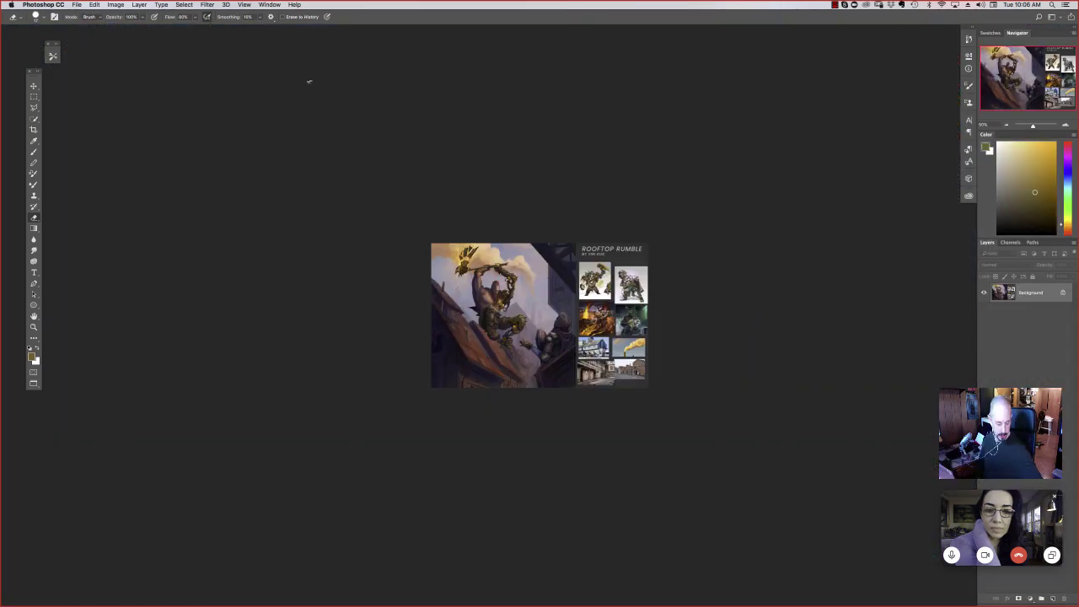
pyautogui.press('super+plus')
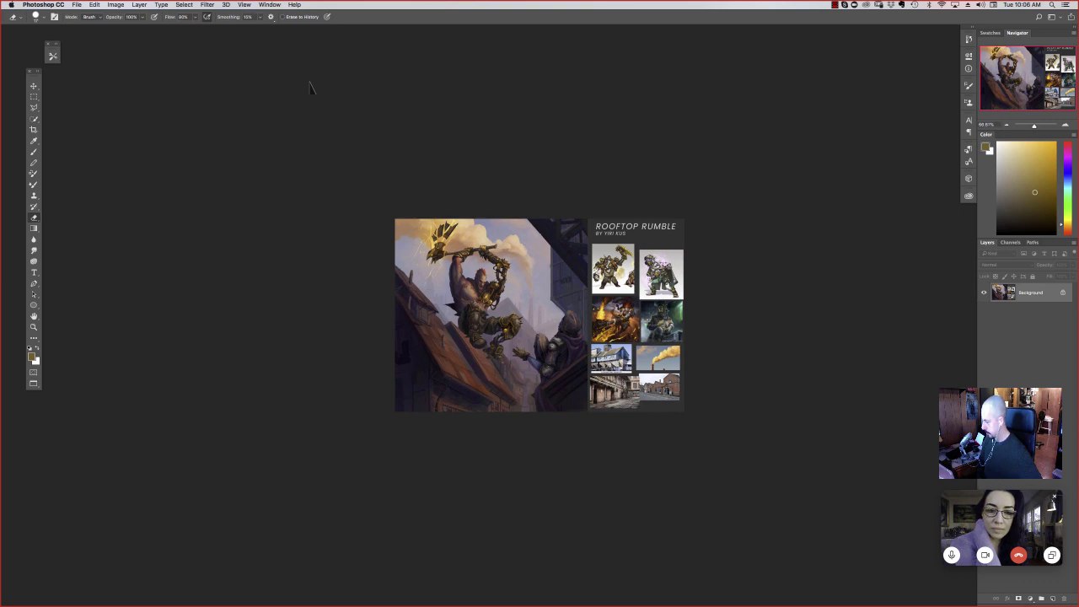
pyautogui.press('super+plus')
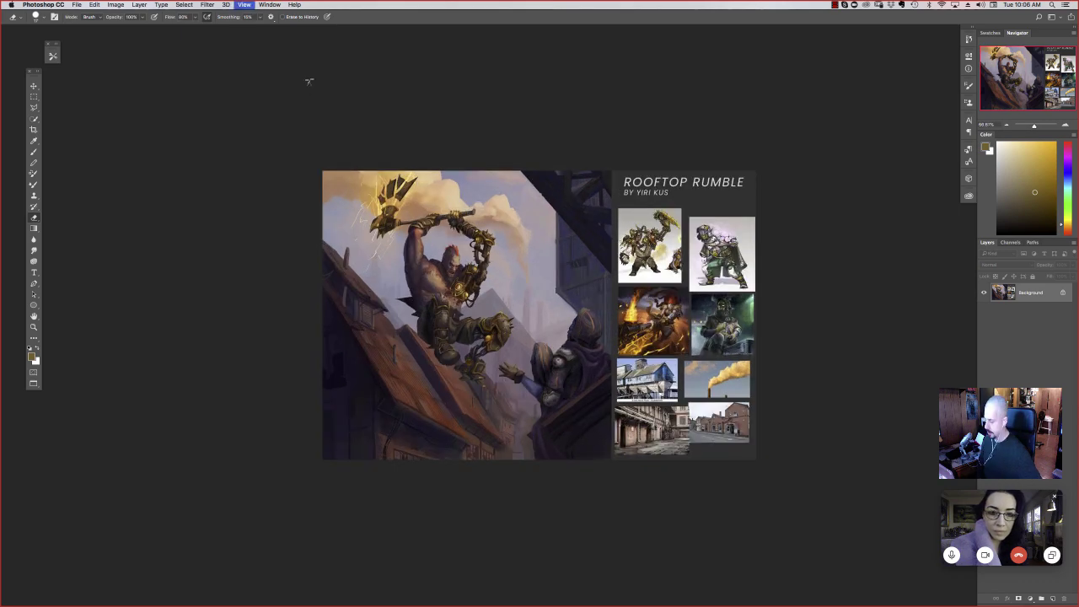
pyautogui.press('super+plus')
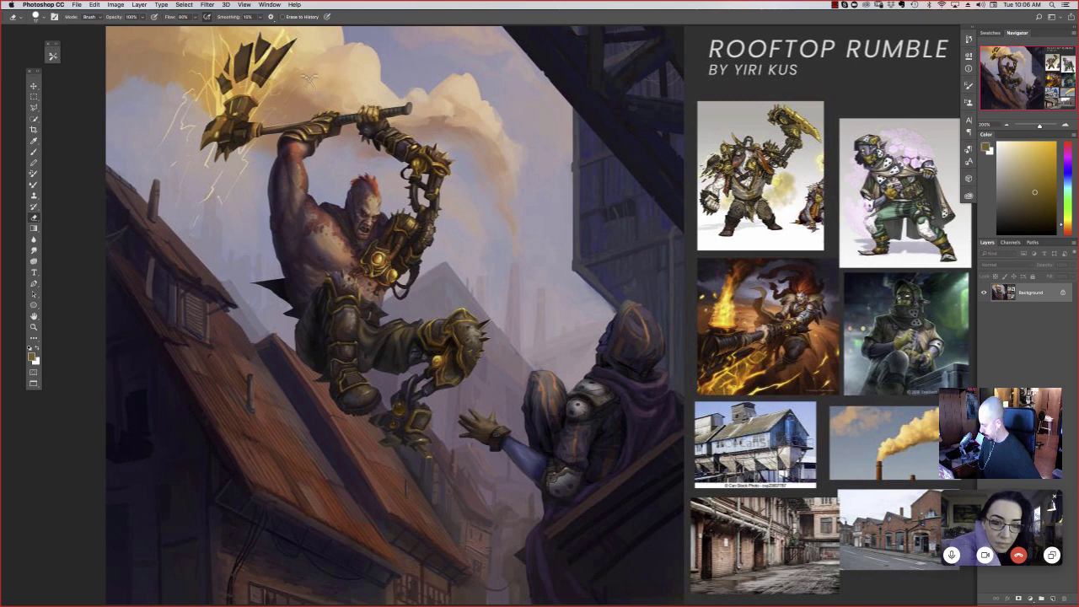
pyautogui.press('super+minus')
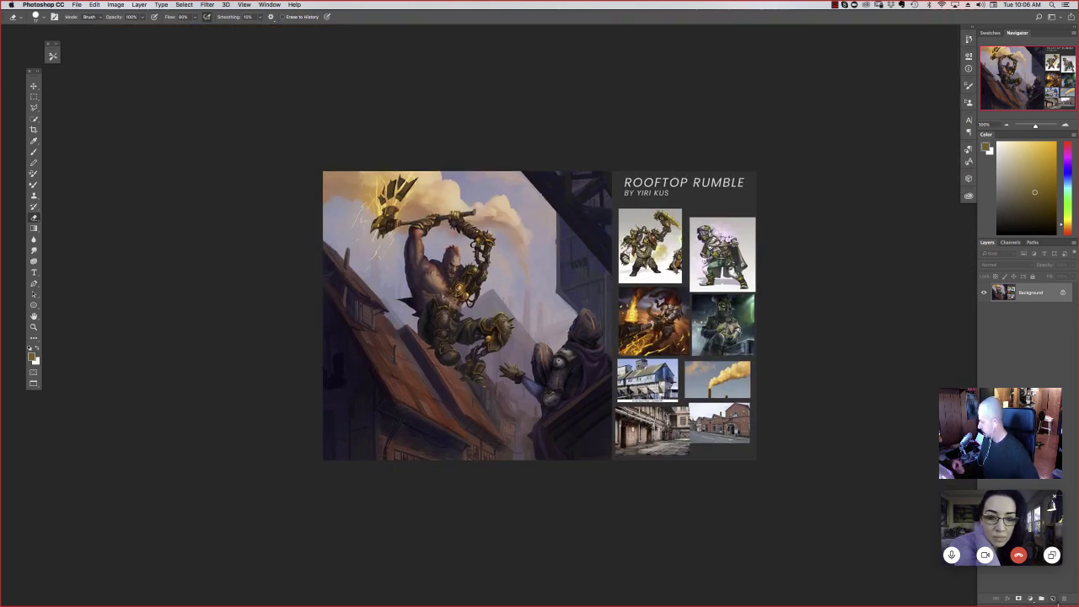
# Step: Add a new empty layer above the background and choose a bright magenta as the foreground colour
pyautogui.click(1052, 598)
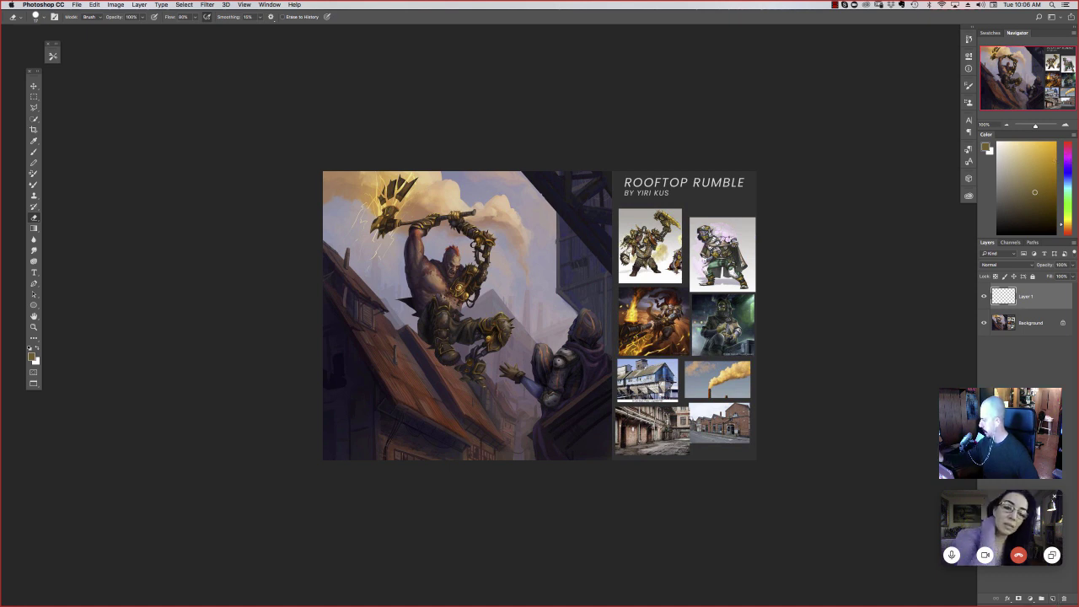
pyautogui.click(1067, 154)
pyautogui.click(1044, 153)
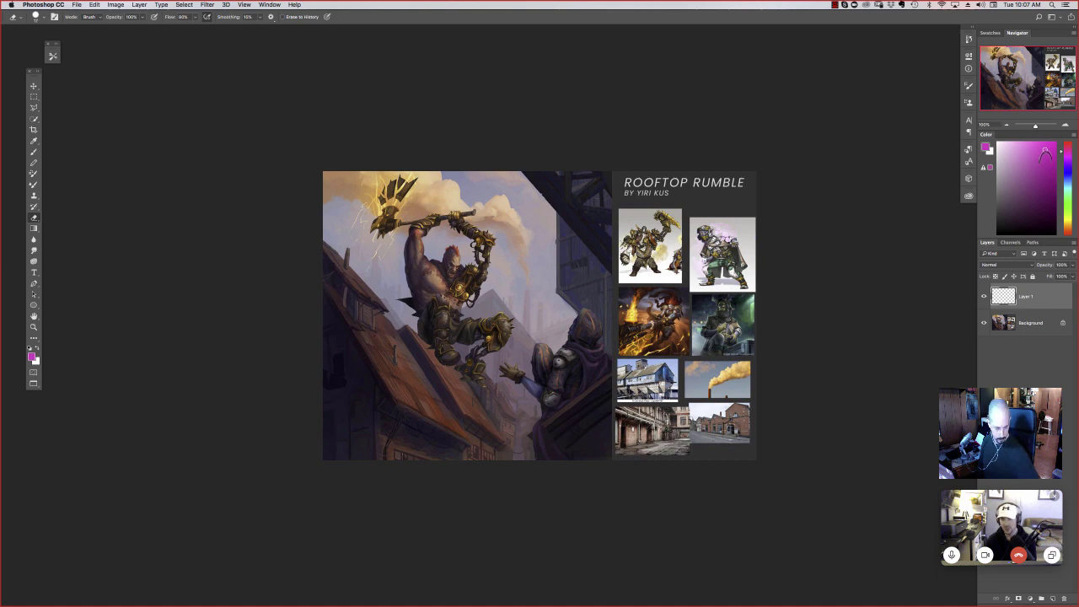
# Step: Paint a short magenta brush mark on the roof ridge just behind the leaping warrior
pyautogui.press('super+equal')
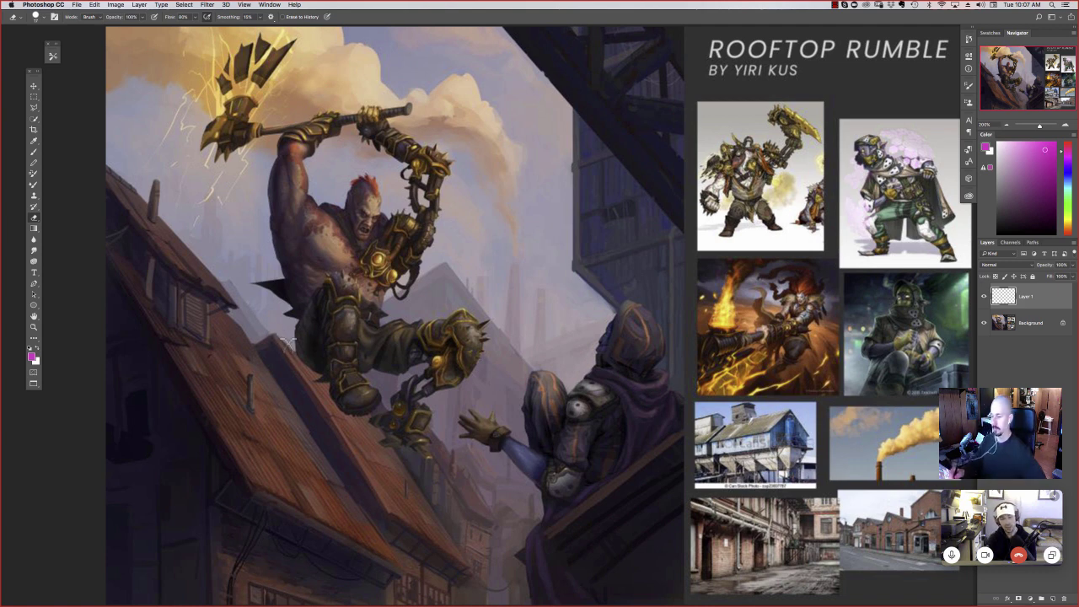
pyautogui.press('b')
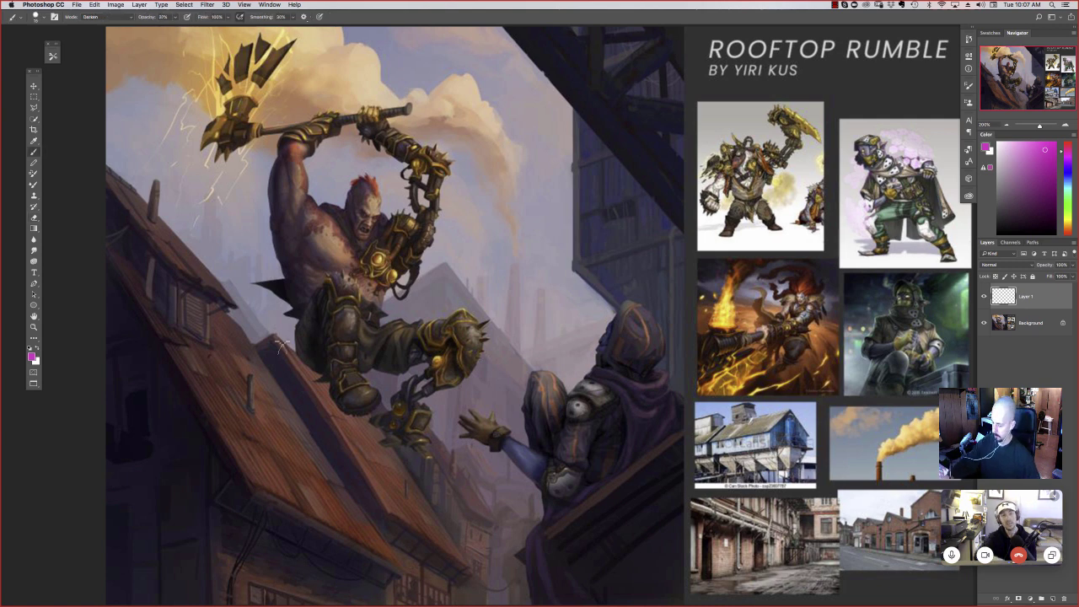
pyautogui.moveTo(278, 336); pyautogui.dragTo(304, 348)
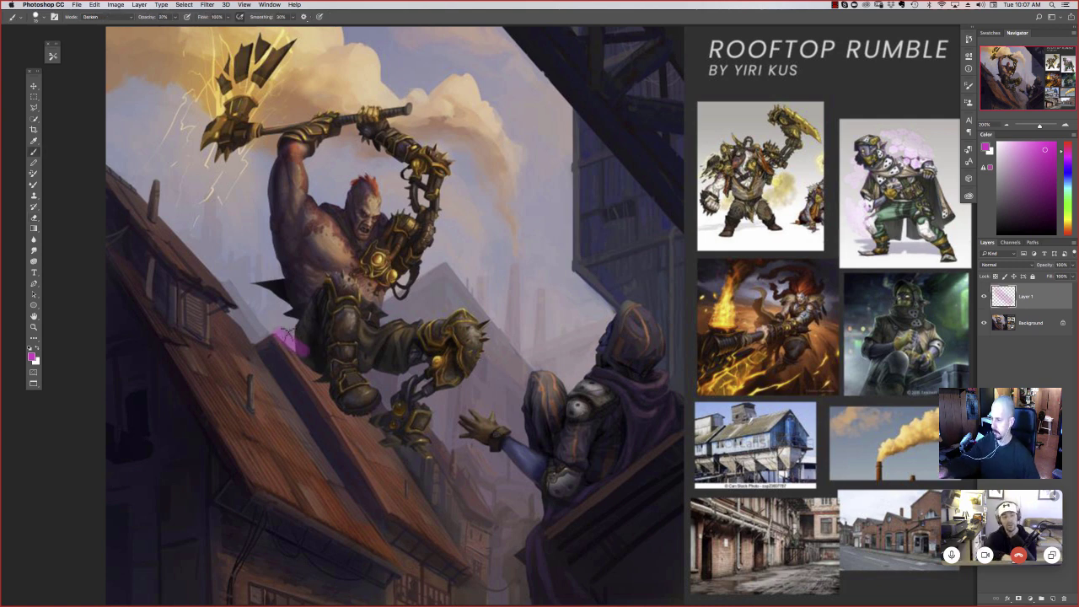
# Step: Set the brush to 100% opacity and Normal blending mode
pyautogui.press('0')
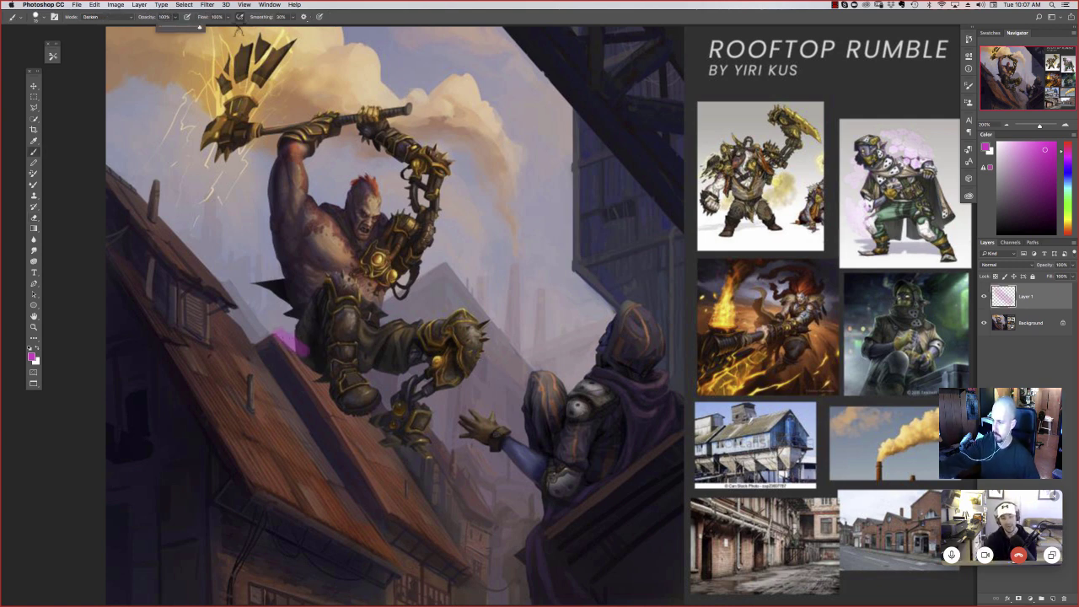
pyautogui.click(108, 17)
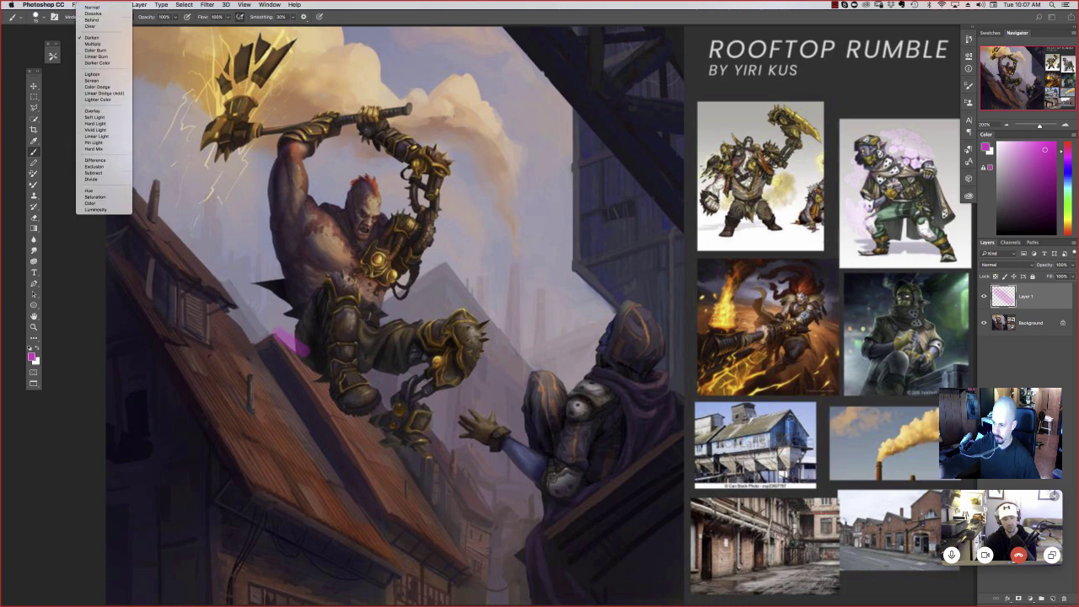
pyautogui.click(91, 7)
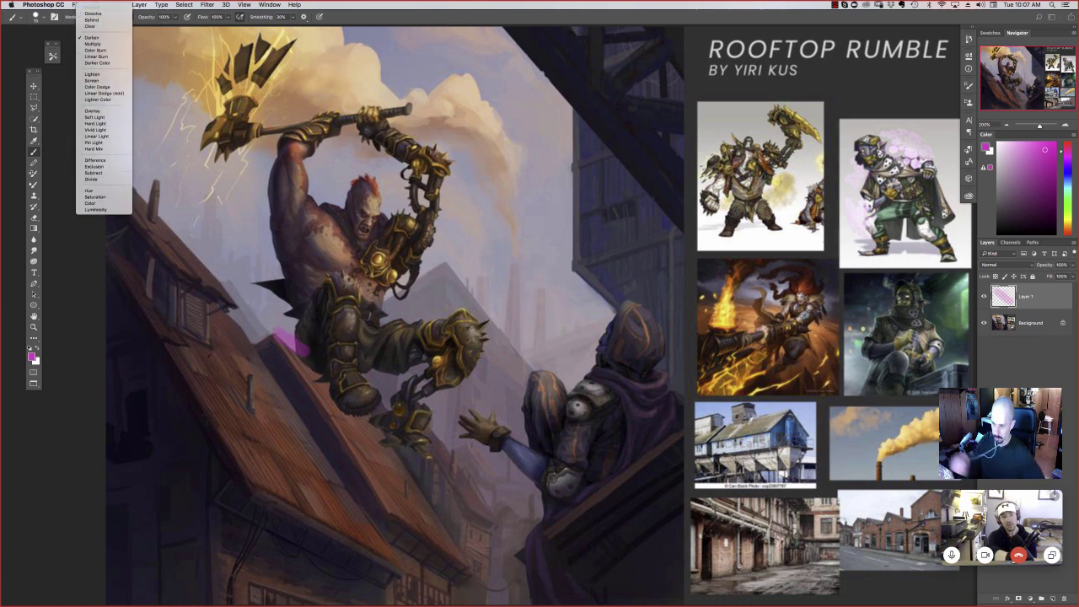
# Step: Mark the hammer head and roof ridge in magenta and outline the dark foreground shape of the building and crouching hooded figure
pyautogui.press('super+0')
pyautogui.press('super+minus')
pyautogui.press('super+minus')
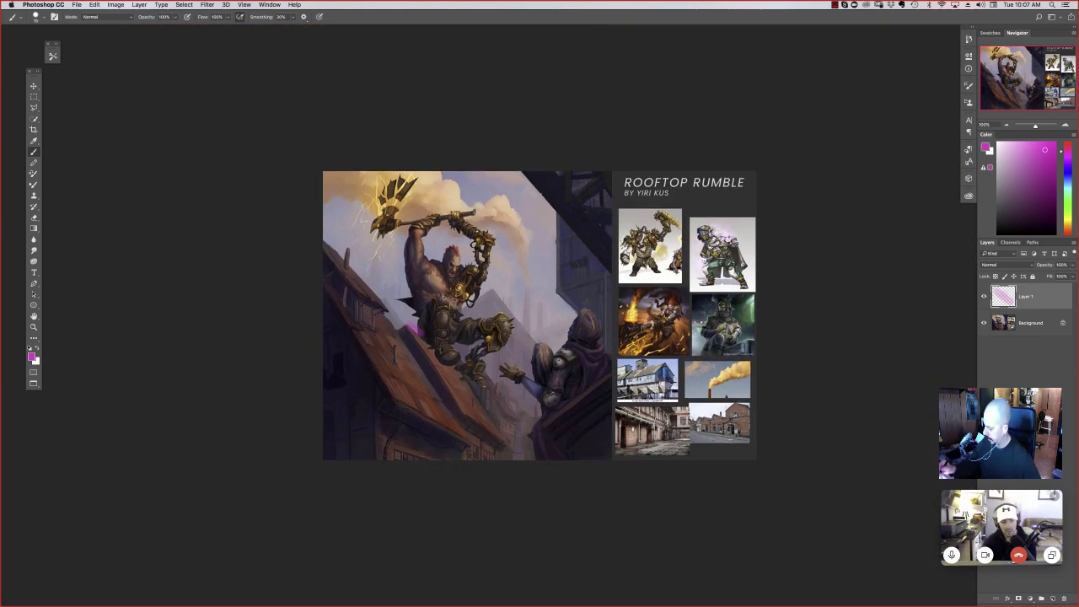
pyautogui.rightClick(563, 244)
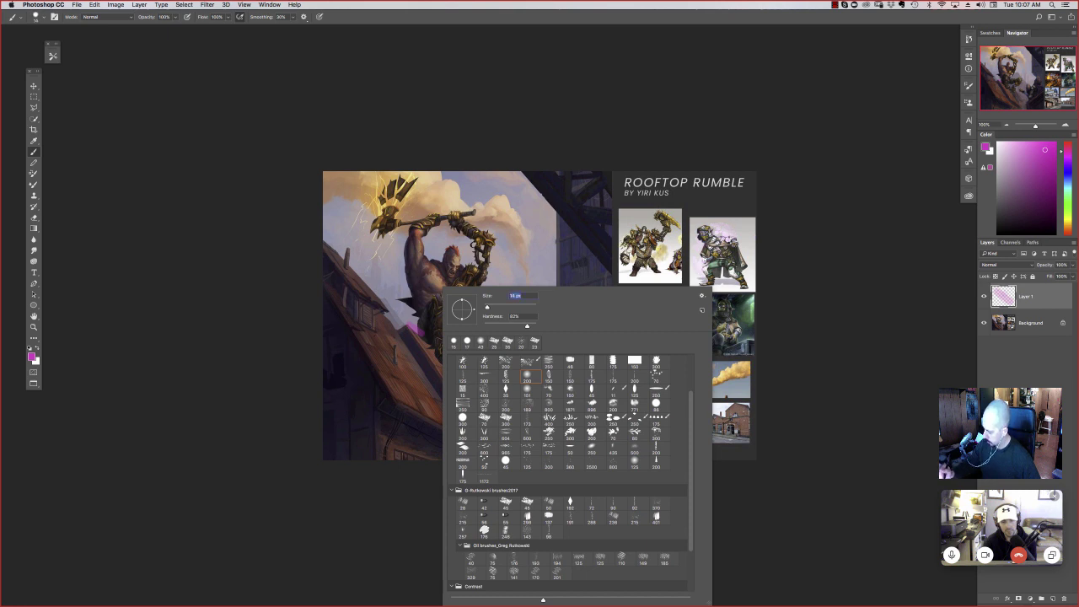
pyautogui.press('Escape')
pyautogui.click(400, 177)
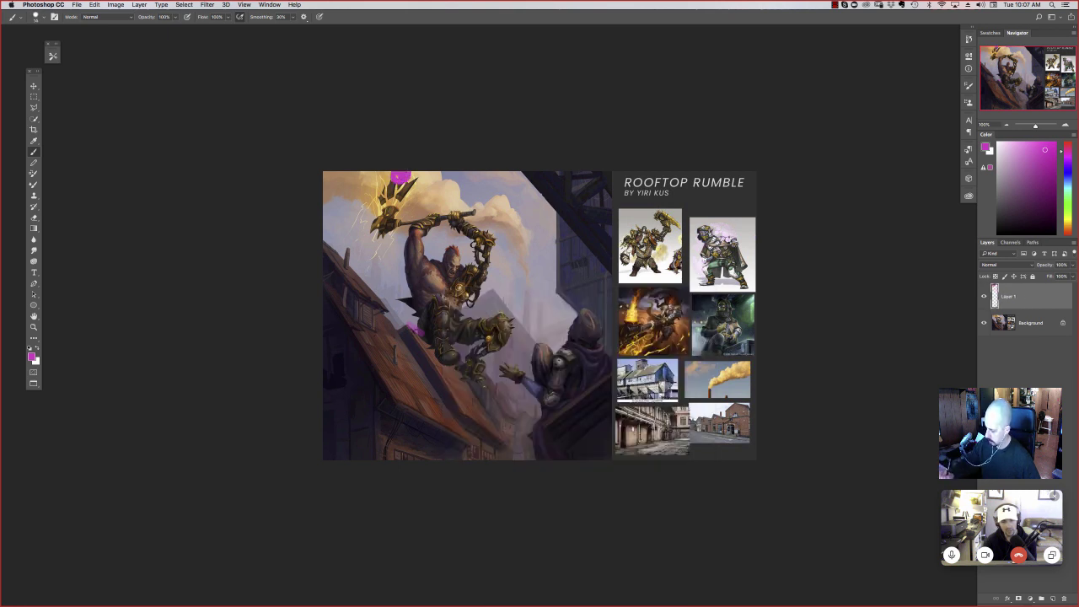
pyautogui.moveTo(414, 330); pyautogui.dragTo(411, 327)
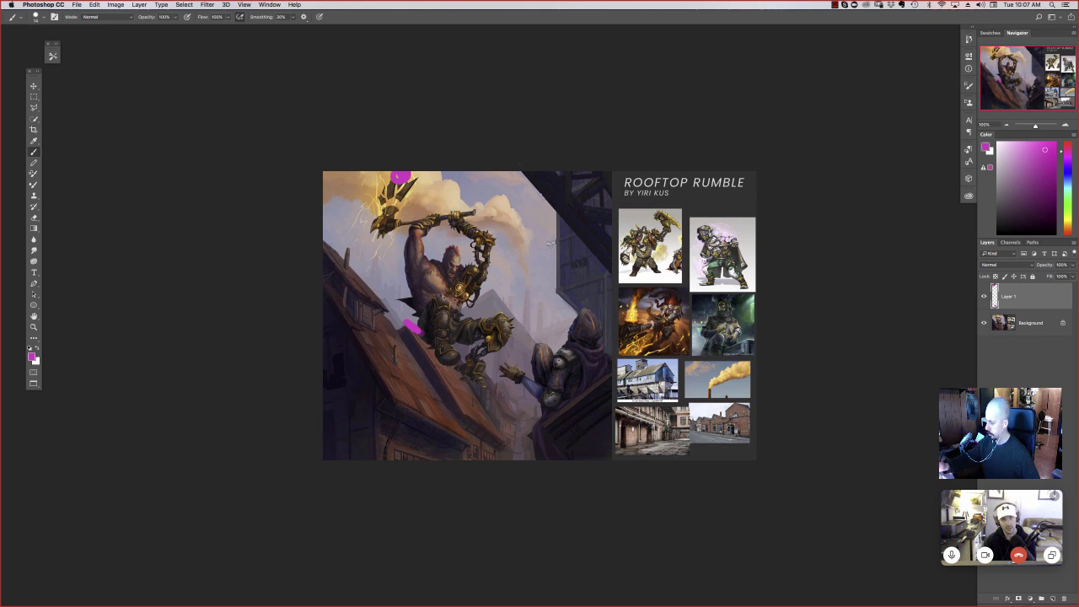
pyautogui.moveTo(523, 172)
pyautogui.mouseDown()
pyautogui.moveTo(550, 196)
pyautogui.moveTo(509, 366)
pyautogui.mouseUp()
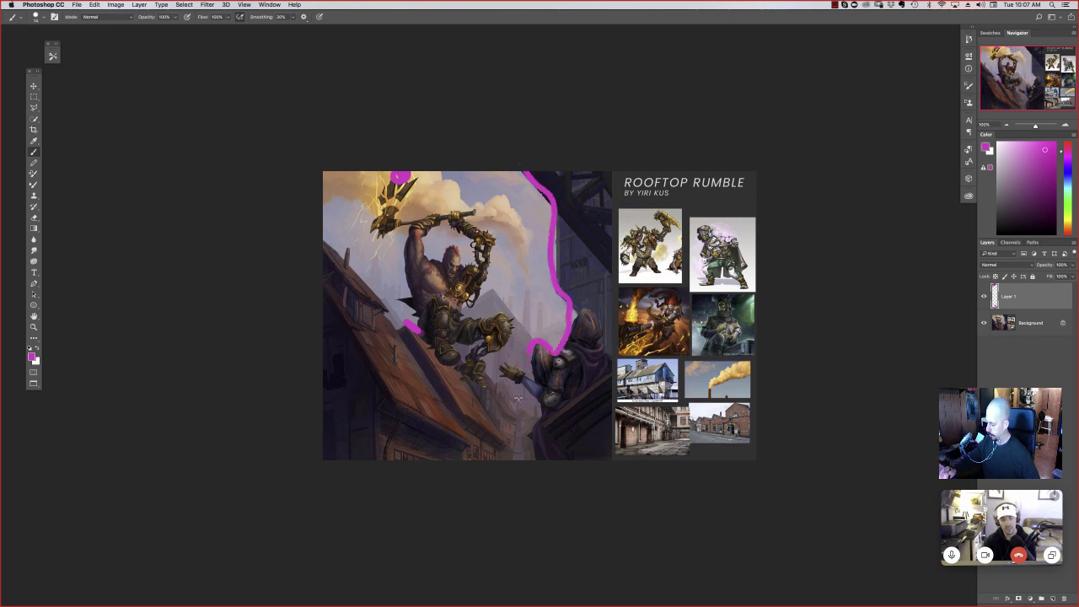
pyautogui.moveTo(583, 462)
pyautogui.mouseDown()
pyautogui.moveTo(603, 345)
pyautogui.moveTo(608, 172)
pyautogui.mouseUp()
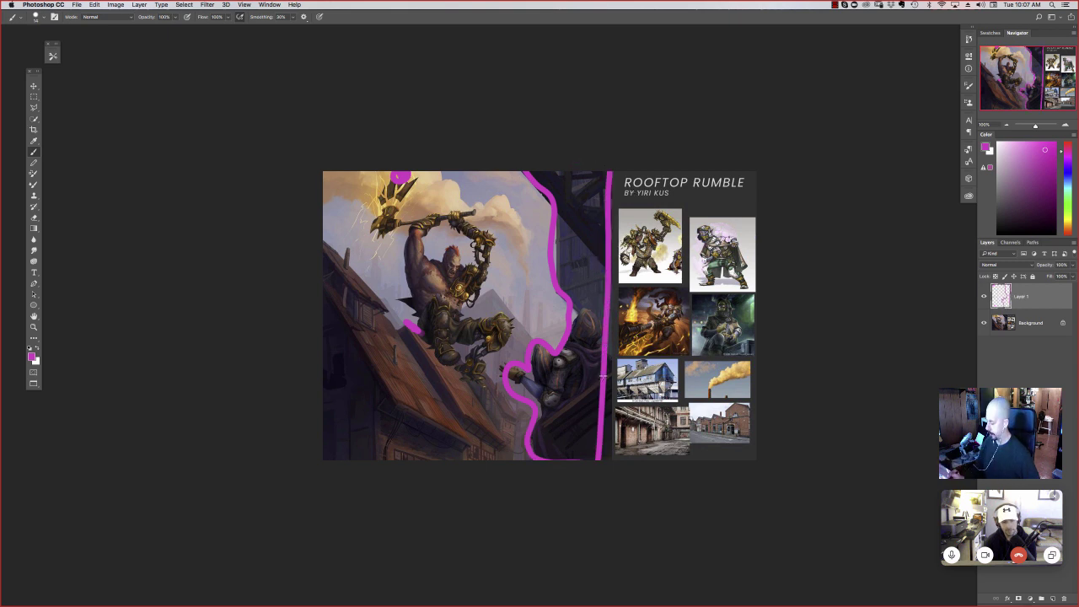
pyautogui.moveTo(600, 379)
pyautogui.mouseDown()
pyautogui.moveTo(532, 436)
pyautogui.moveTo(595, 386)
pyautogui.mouseUp()
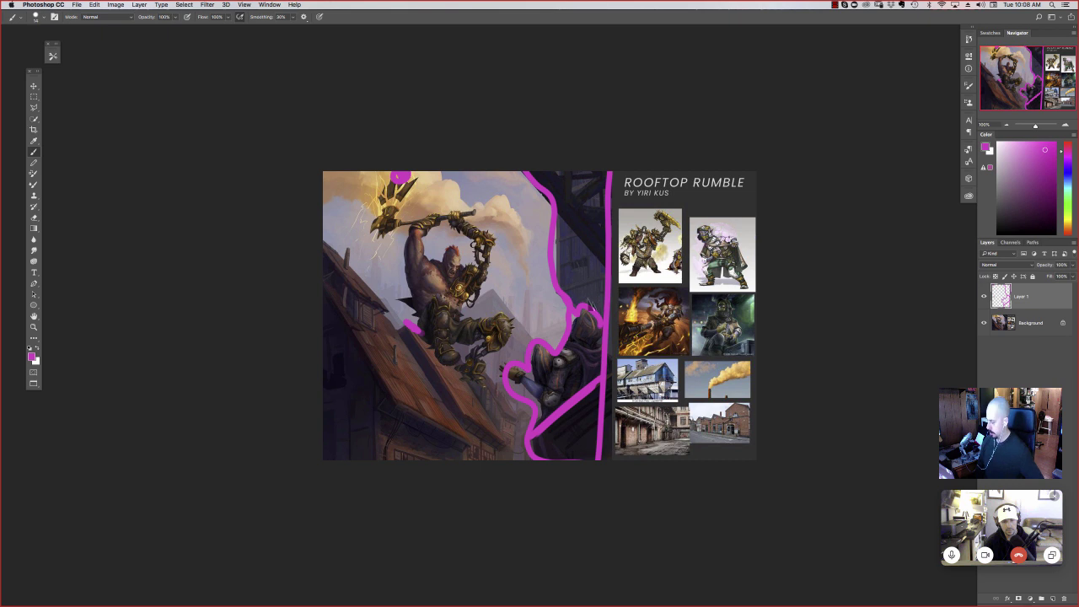
# Step: Undo the magenta outline strokes, and try circling the crouching hooded figure before undoing the circle as well
pyautogui.press('super+z')
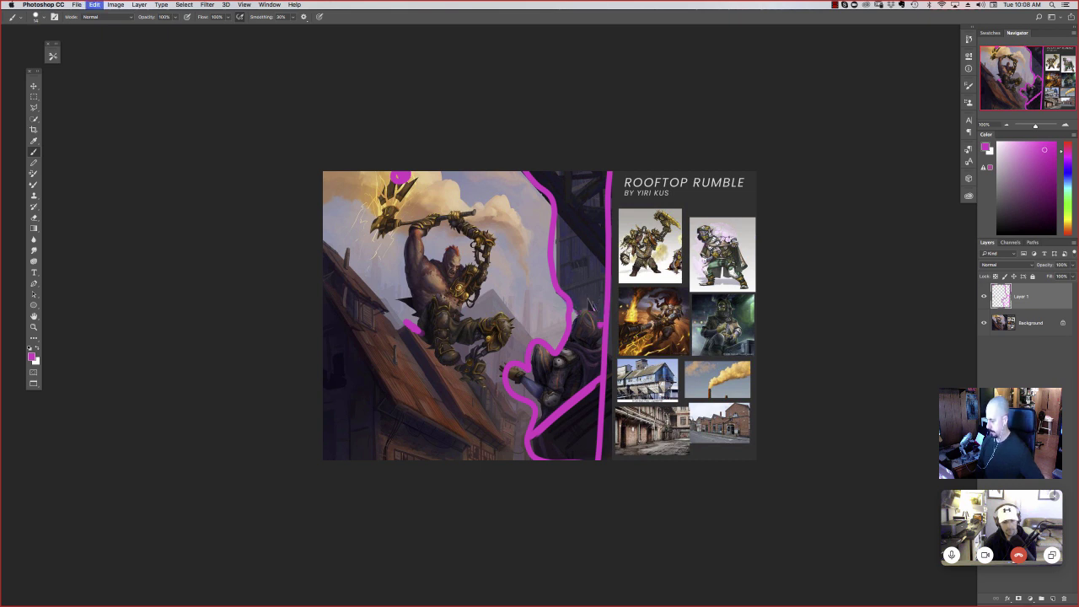
pyautogui.press('super+z')
pyautogui.press('super+z')
pyautogui.press('super+z')
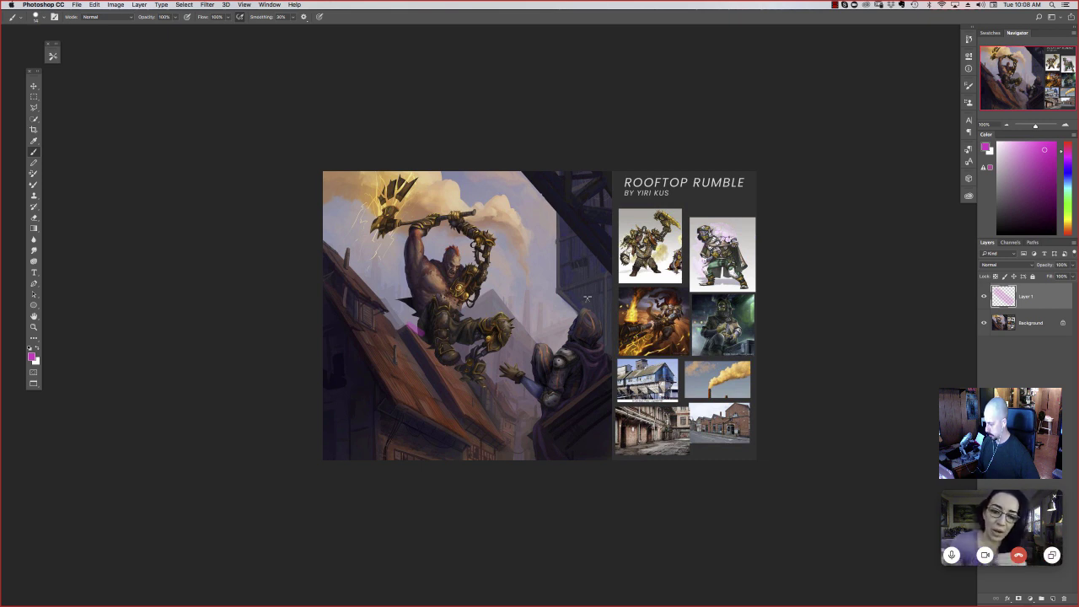
pyautogui.moveTo(580, 316); pyautogui.dragTo(588, 317)
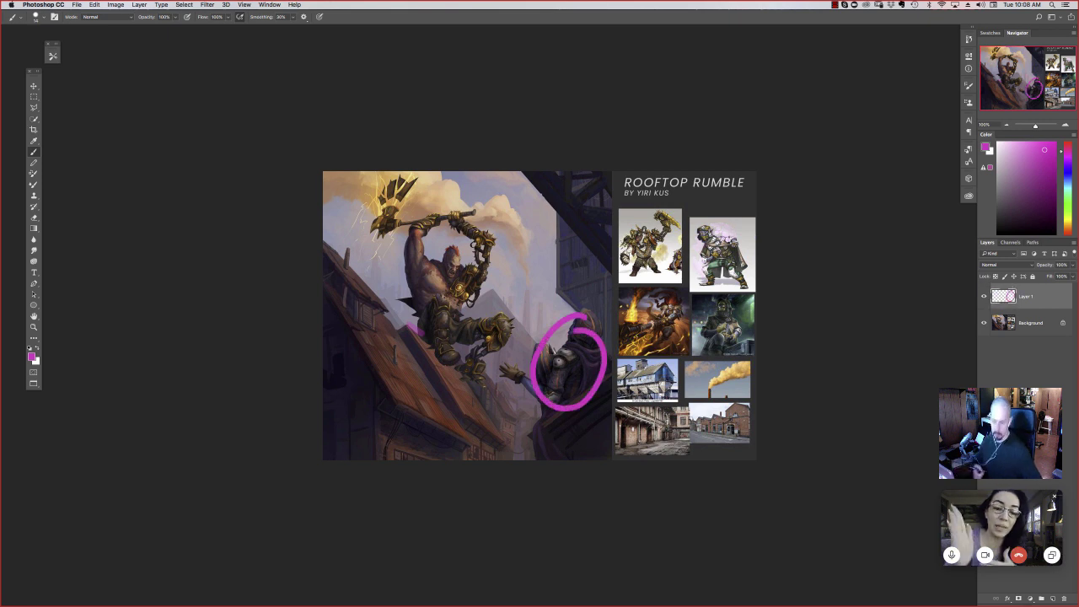
pyautogui.press('super+z')
# Step: Try a magenta frame around the main painting, and undo it except for the vertical line beside the reference images
pyautogui.moveTo(609, 177); pyautogui.dragTo(613, 460)
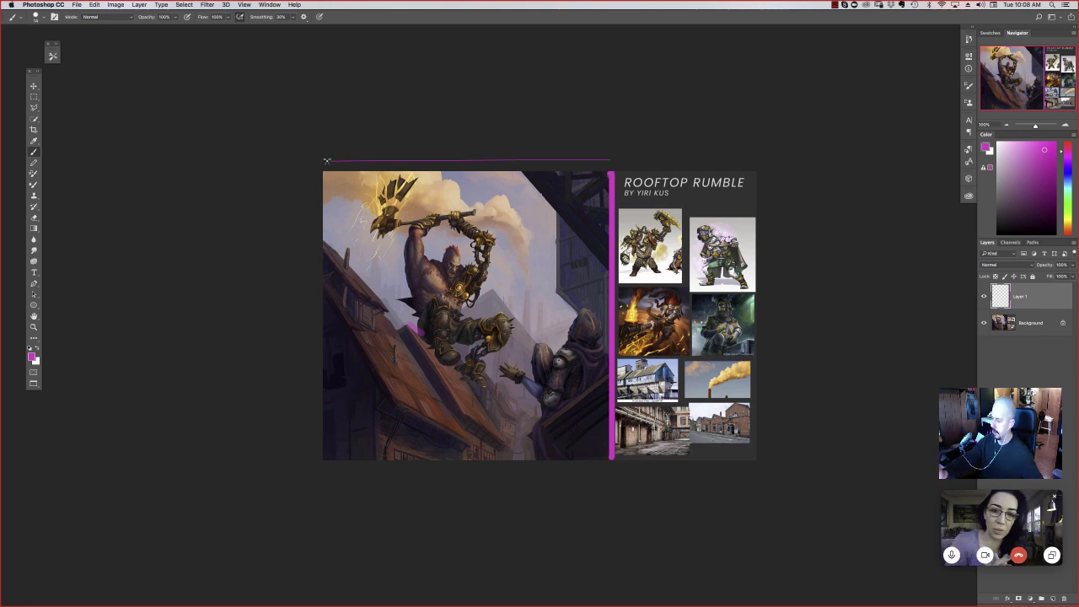
pyautogui.moveTo(606, 175)
pyautogui.mouseDown()
pyautogui.moveTo(323, 175)
pyautogui.moveTo(324, 456)
pyautogui.mouseUp()
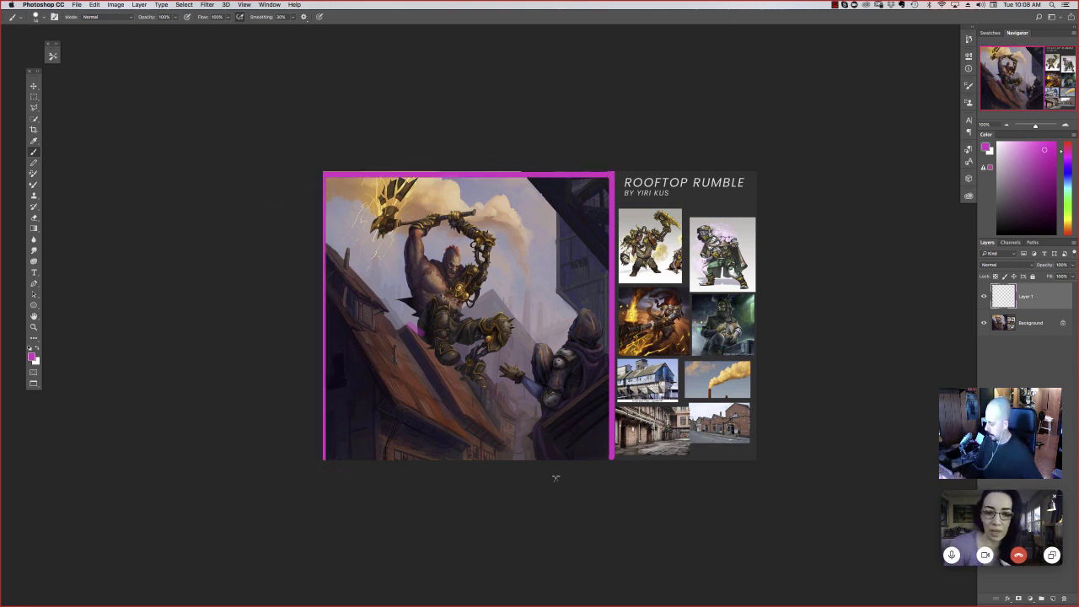
pyautogui.keyDown('shift'); pyautogui.click(656, 457); pyautogui.keyUp('shift')
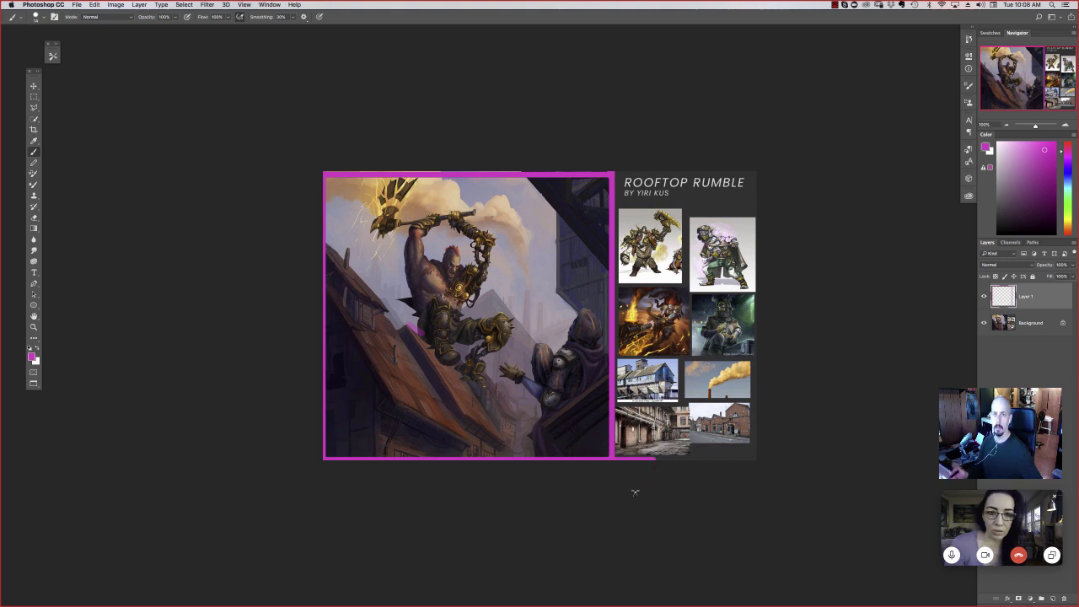
pyautogui.press('super+z')
pyautogui.press('super+z')
pyautogui.press('super+z')
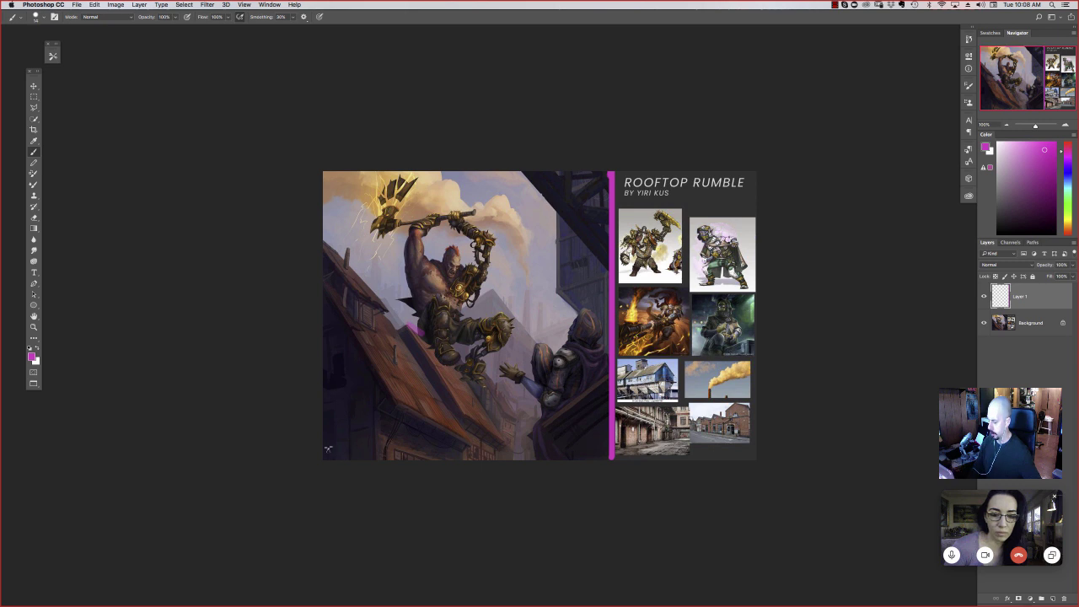
# Step: Try magenta lines along the painting's lower edge and across the reference images, and undo them together with the vertical dividing line
pyautogui.moveTo(328, 451)
pyautogui.mouseDown()
pyautogui.moveTo(687, 440)
pyautogui.moveTo(719, 451)
pyautogui.moveTo(723, 173)
pyautogui.moveTo(289, 193)
pyautogui.mouseUp()
pyautogui.press('super+z')
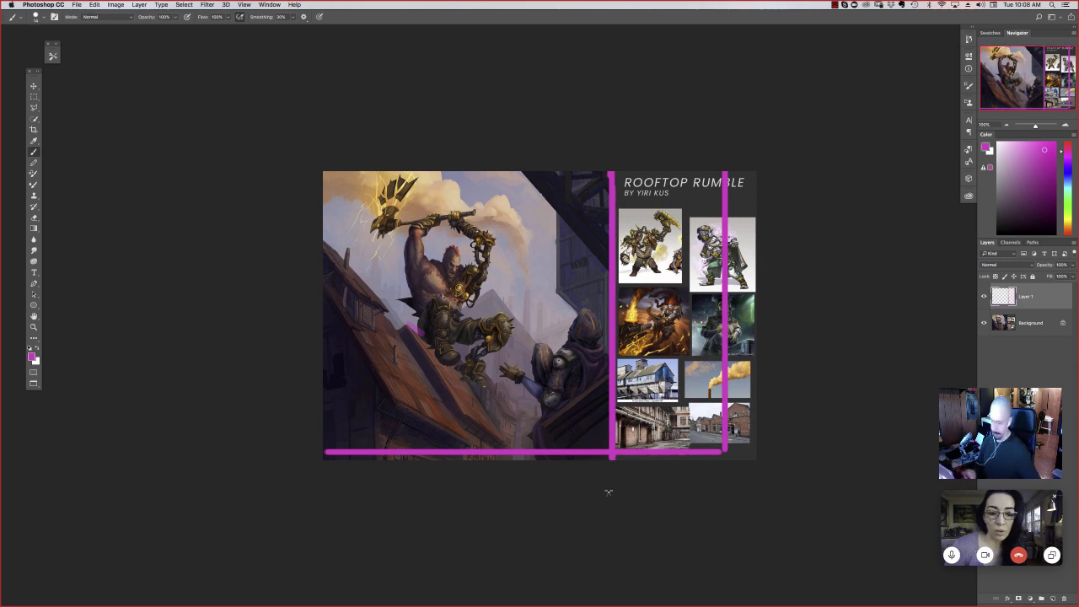
pyautogui.press('super+z')
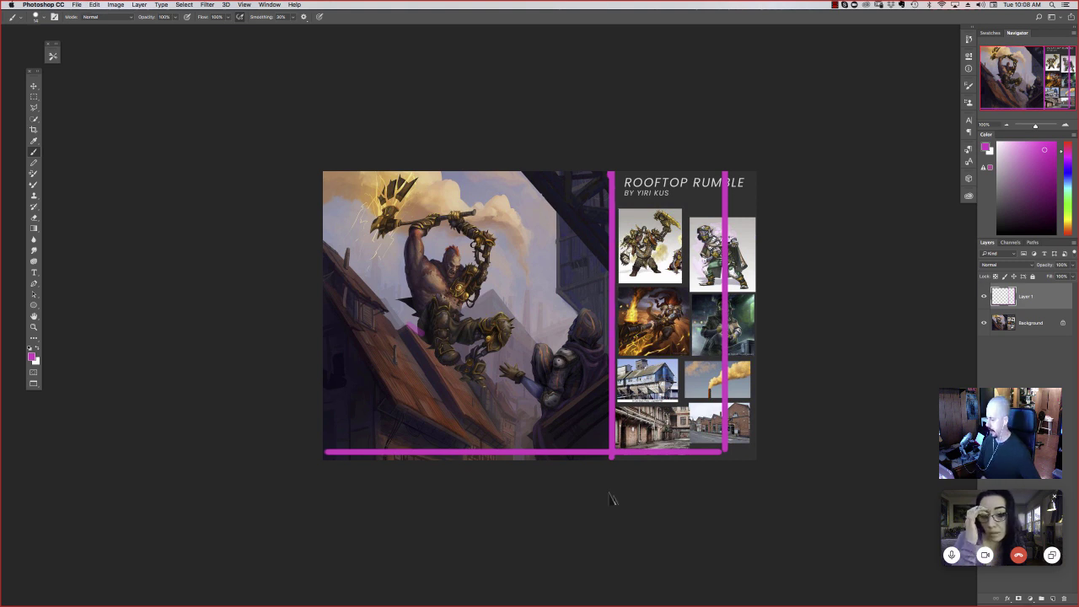
pyautogui.press('super+z')
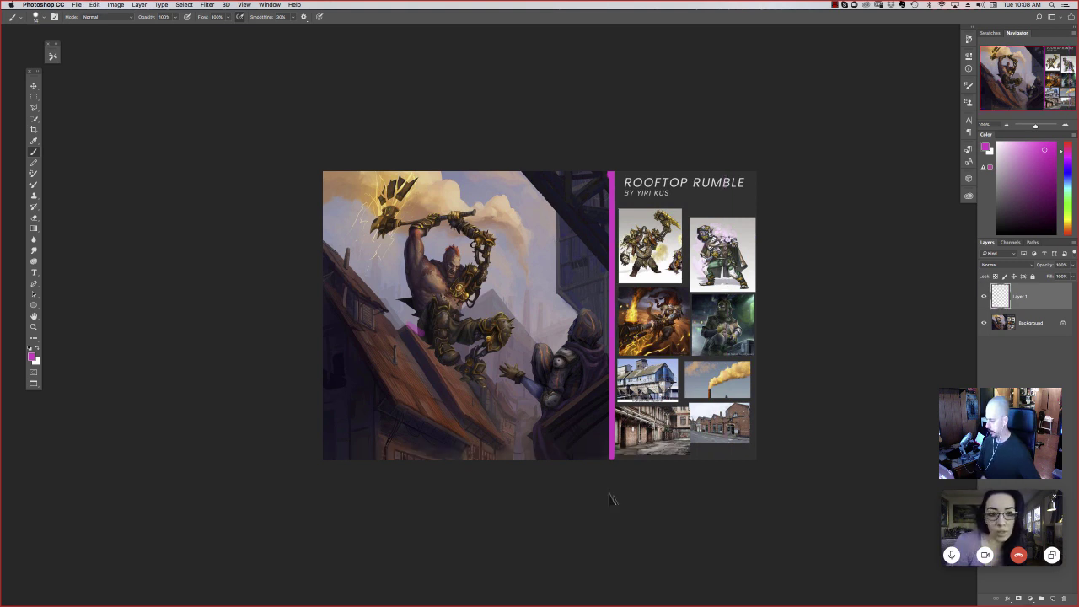
pyautogui.press('super+z')
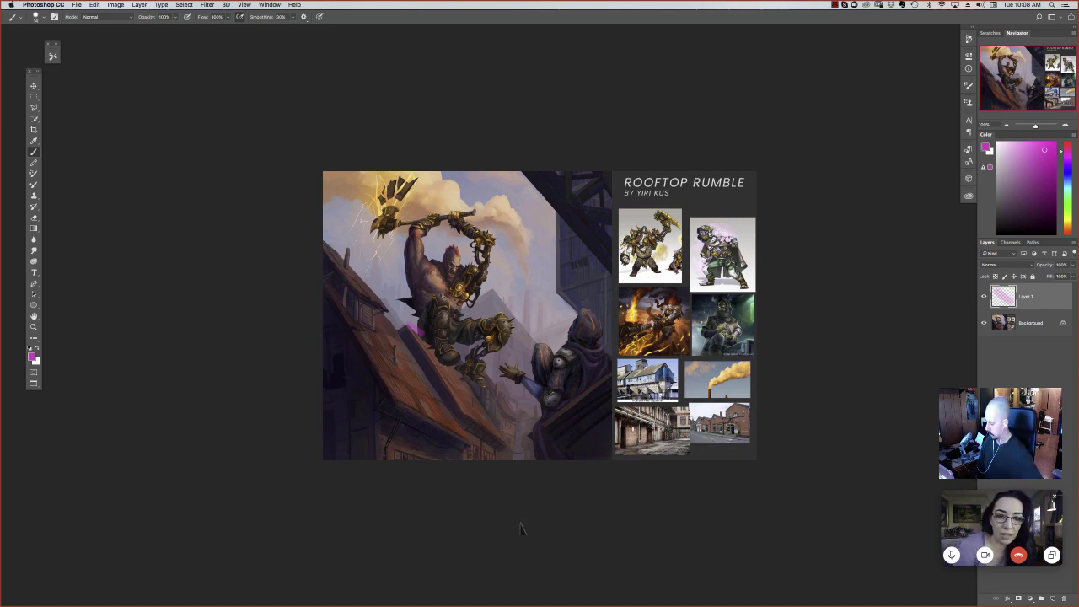
pyautogui.press('super+0')
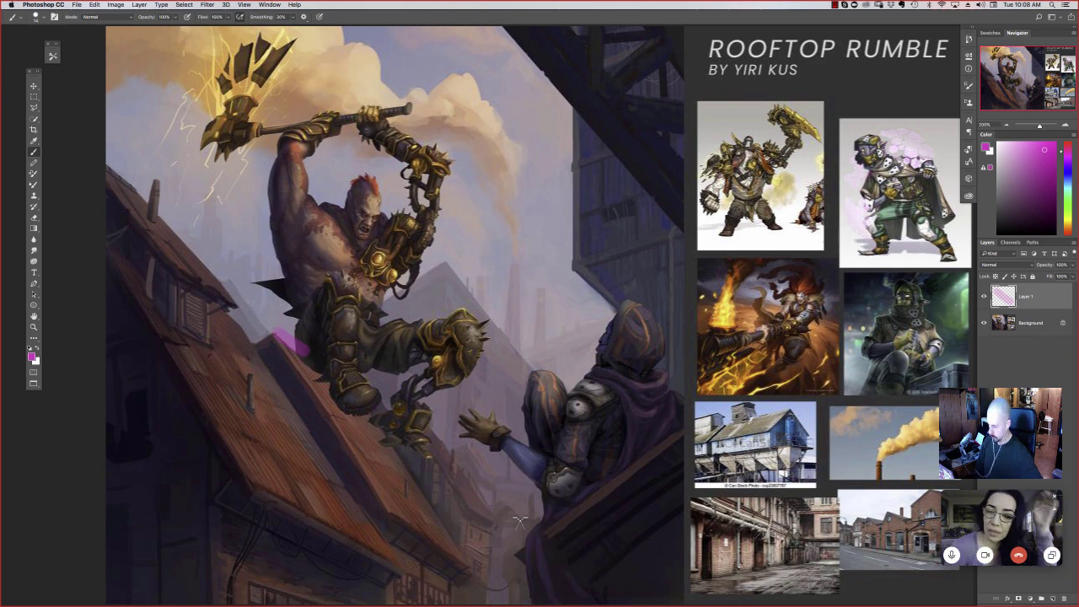
pyautogui.press('super+minus')
pyautogui.press('super+minus')
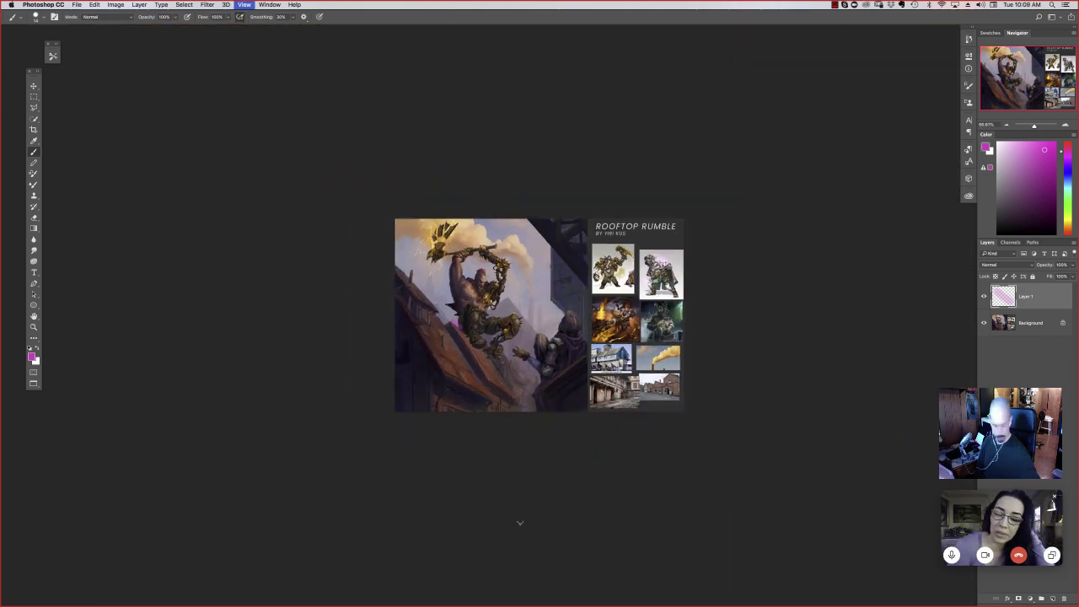
# Step: Return the hammer warrior painting to its window, and show the painting of the green figure on a chimney in full-screen view at 100%
pyautogui.press('f')
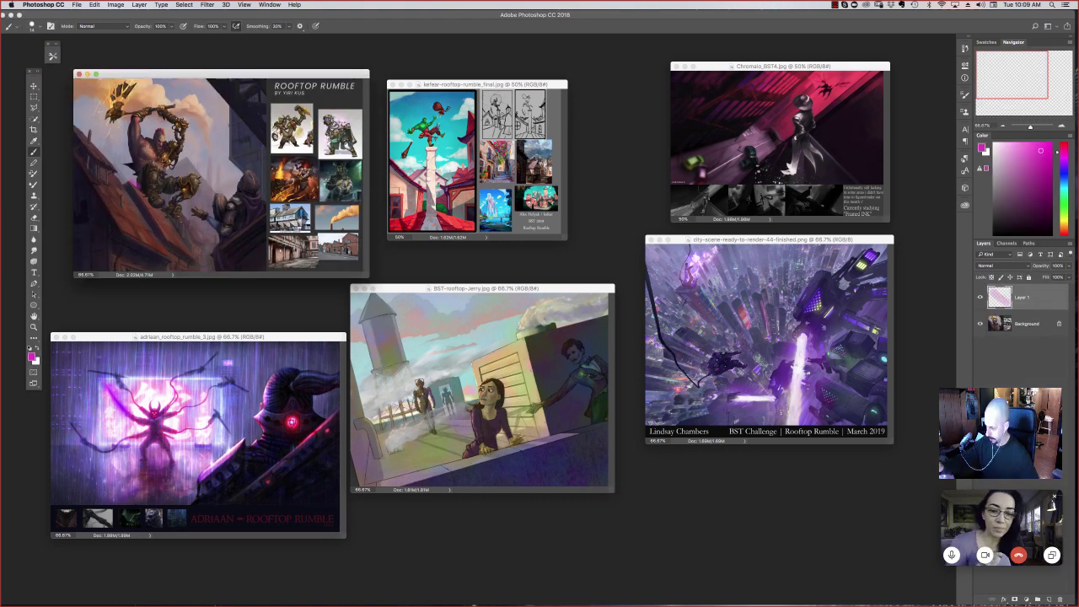
pyautogui.moveTo(477, 84); pyautogui.dragTo(492, 85)
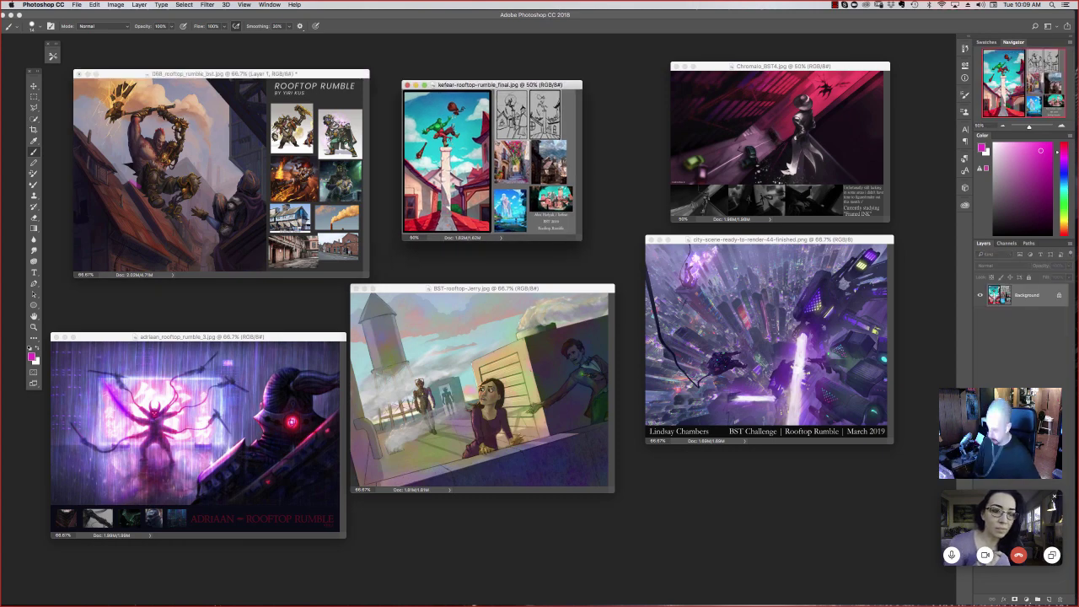
pyautogui.press('super+w')
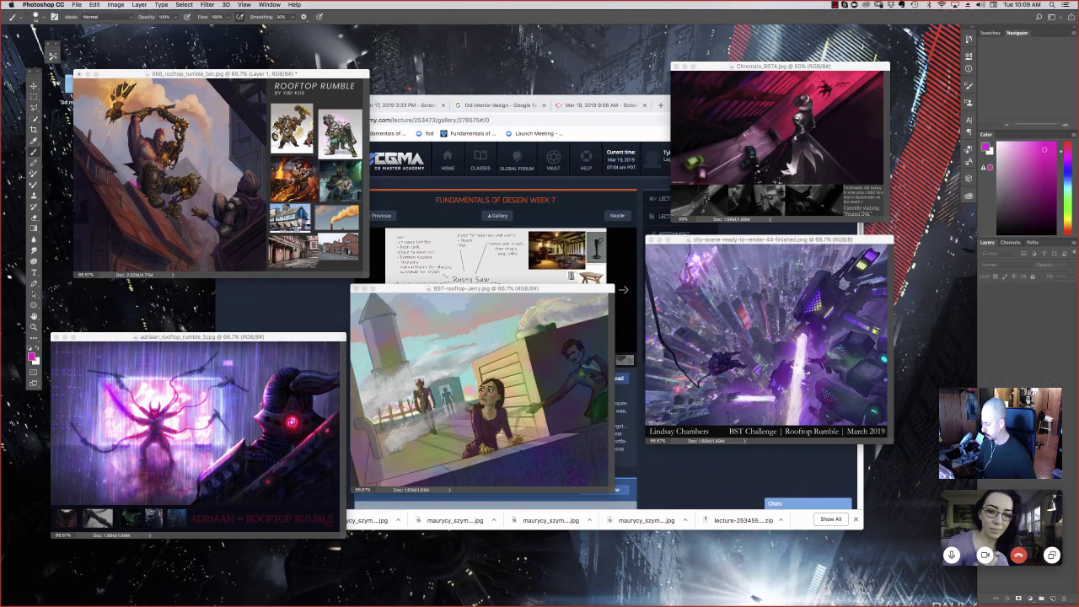
pyautogui.press('f')
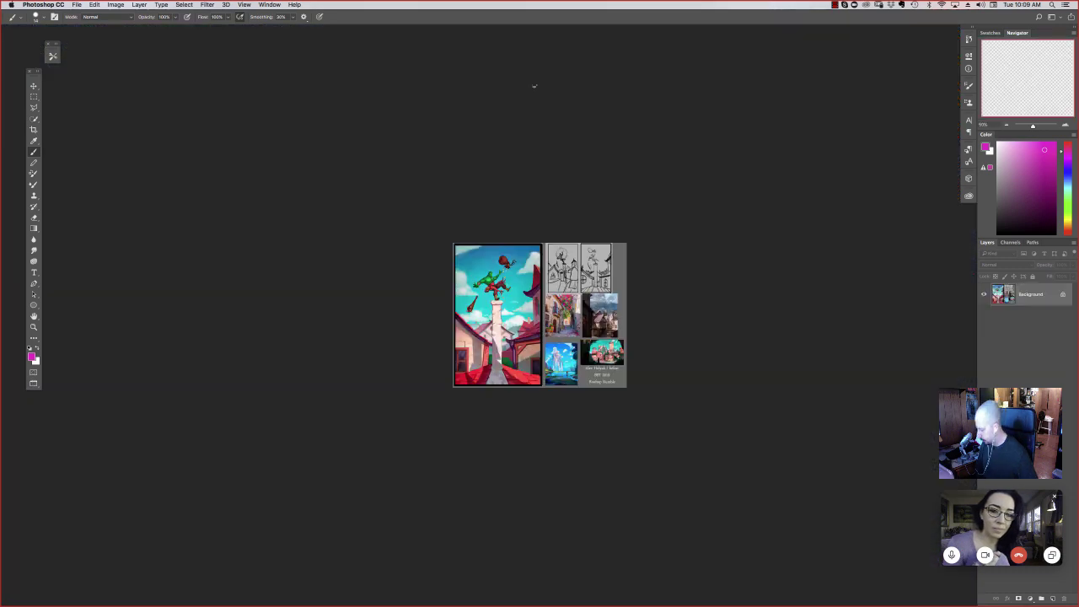
pyautogui.press('super+equal')
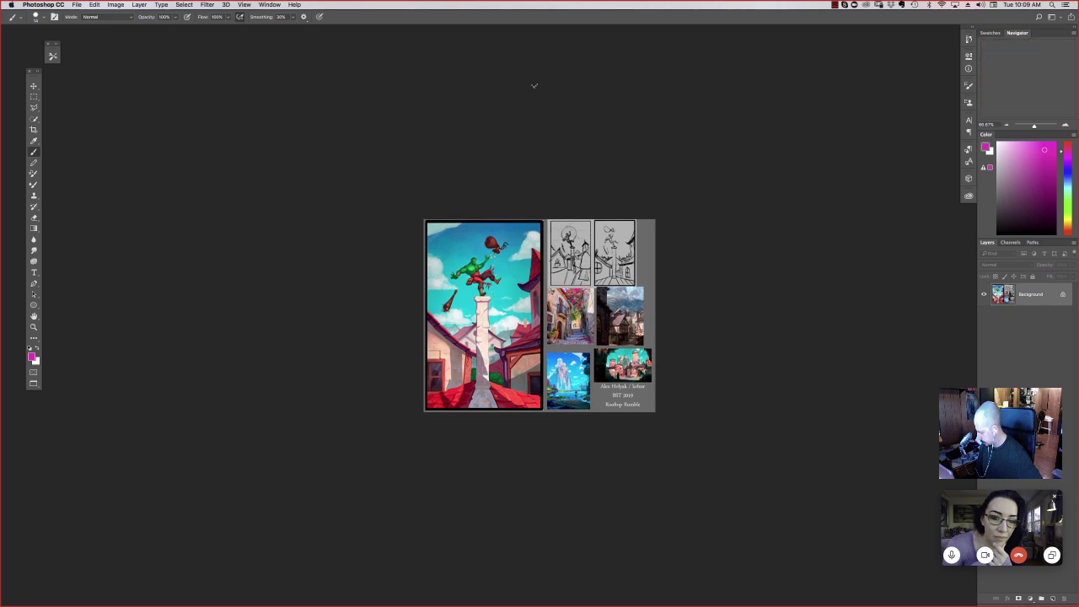
pyautogui.press('super+equal')
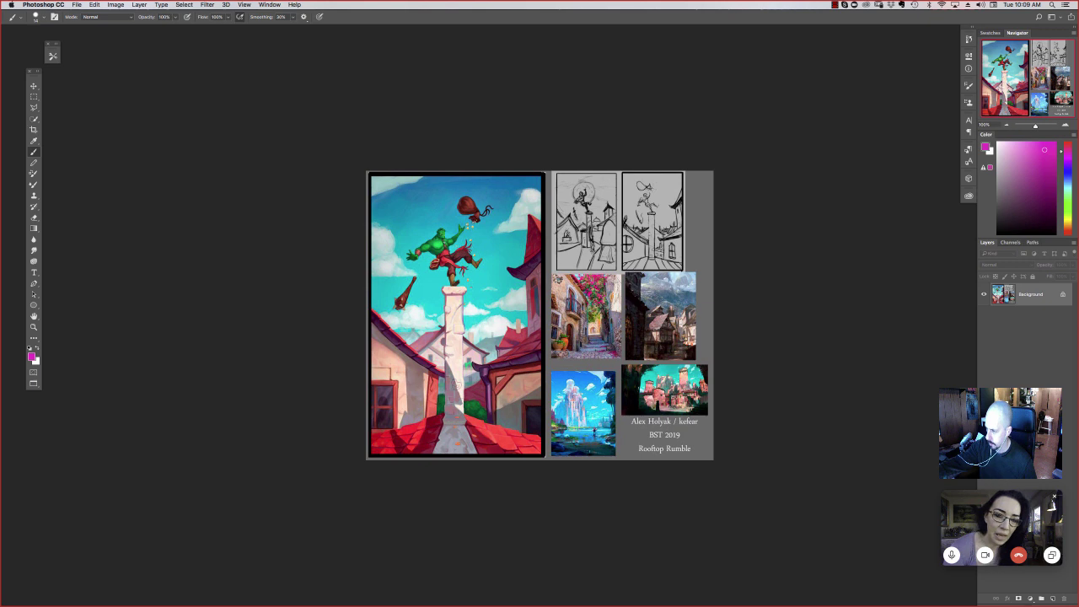
# Step: Select the painting's turquoise sky with Color Range, sampling the blue beside the green figure
pyautogui.click(183, 4)
pyautogui.click(200, 88)
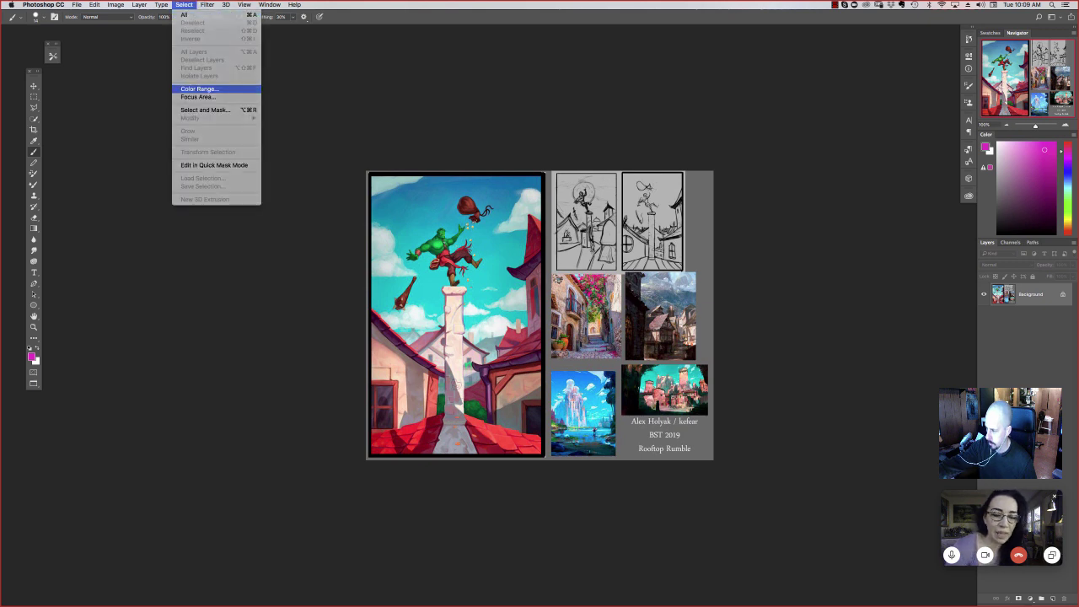
pyautogui.click(490, 251)
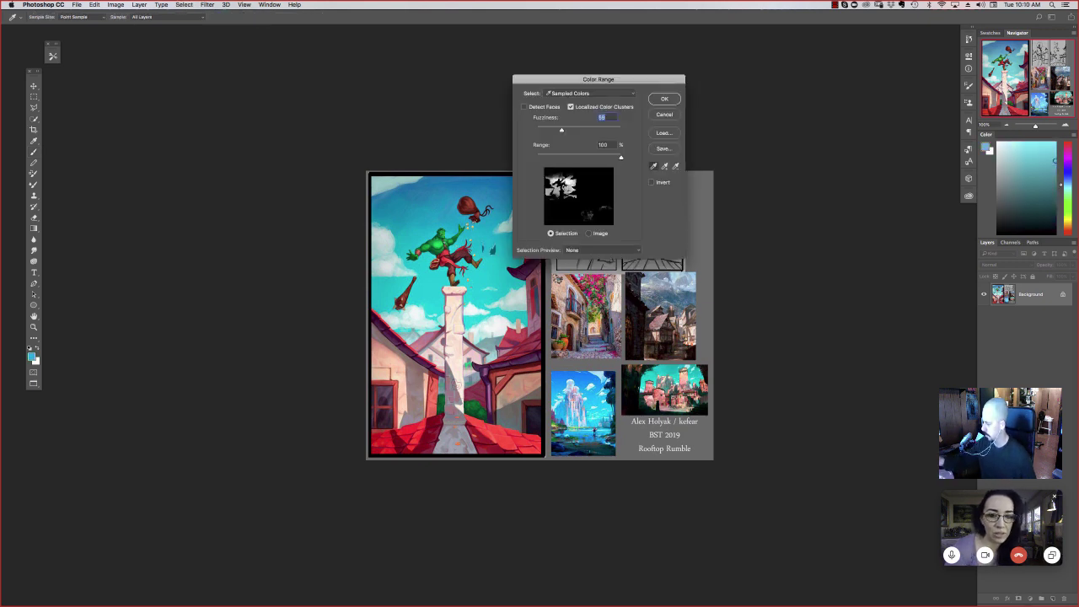
pyautogui.press('Return')
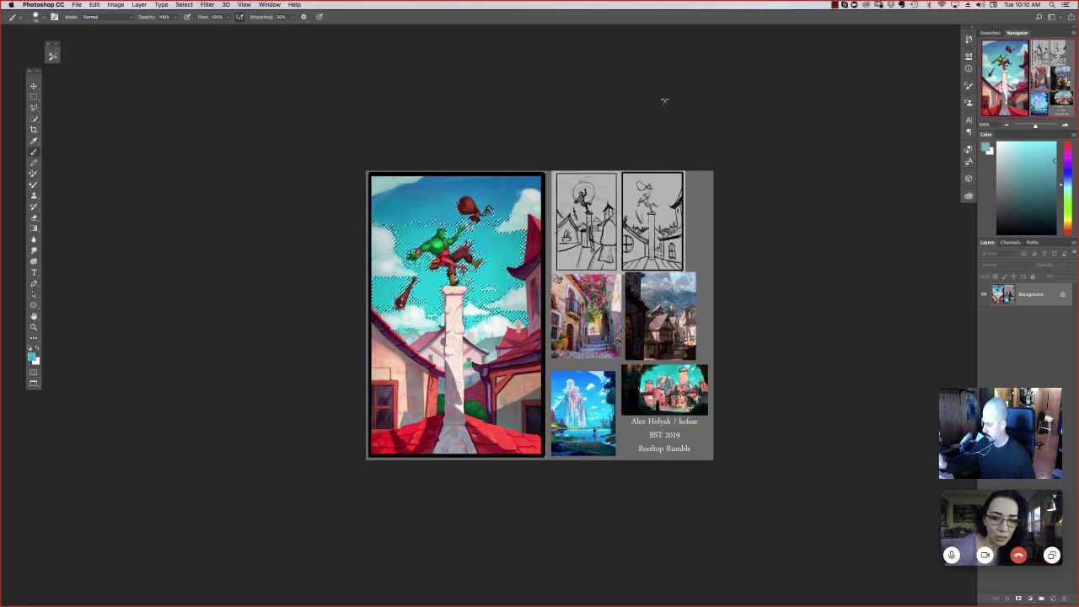
# Step: Shift the selected sky toward magenta with Color Balance, setting the midtones' magenta-green level to -67
pyautogui.click(116, 4)
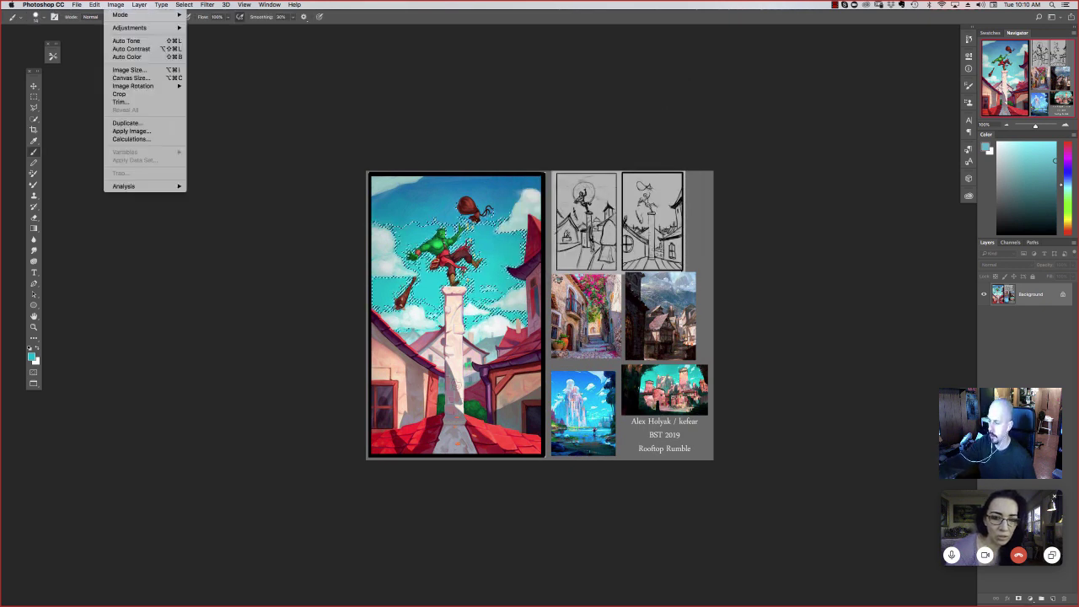
pyautogui.moveTo(139, 28)
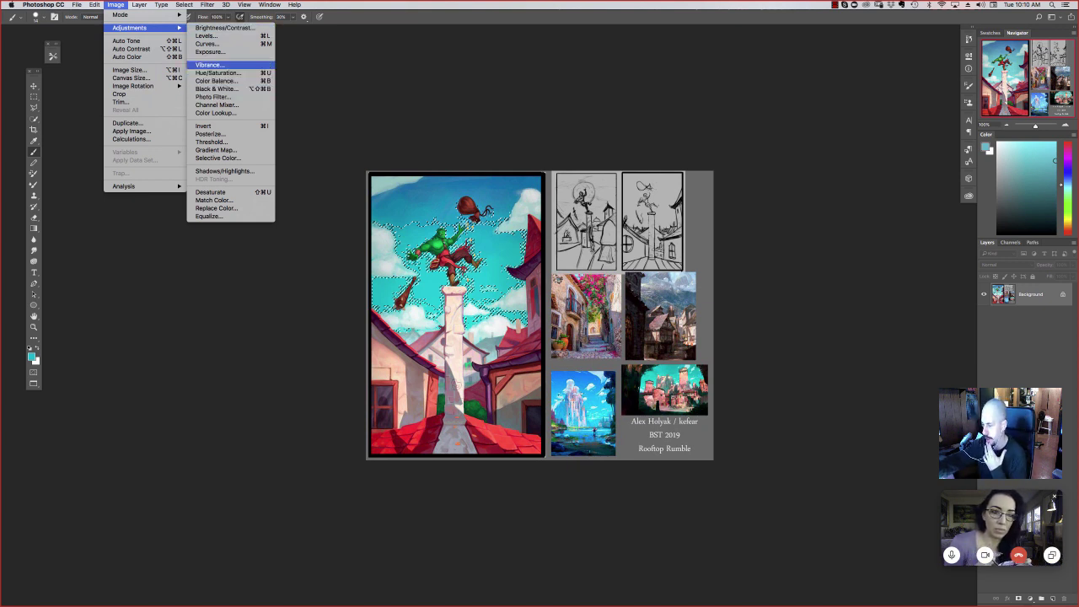
pyautogui.click(217, 81)
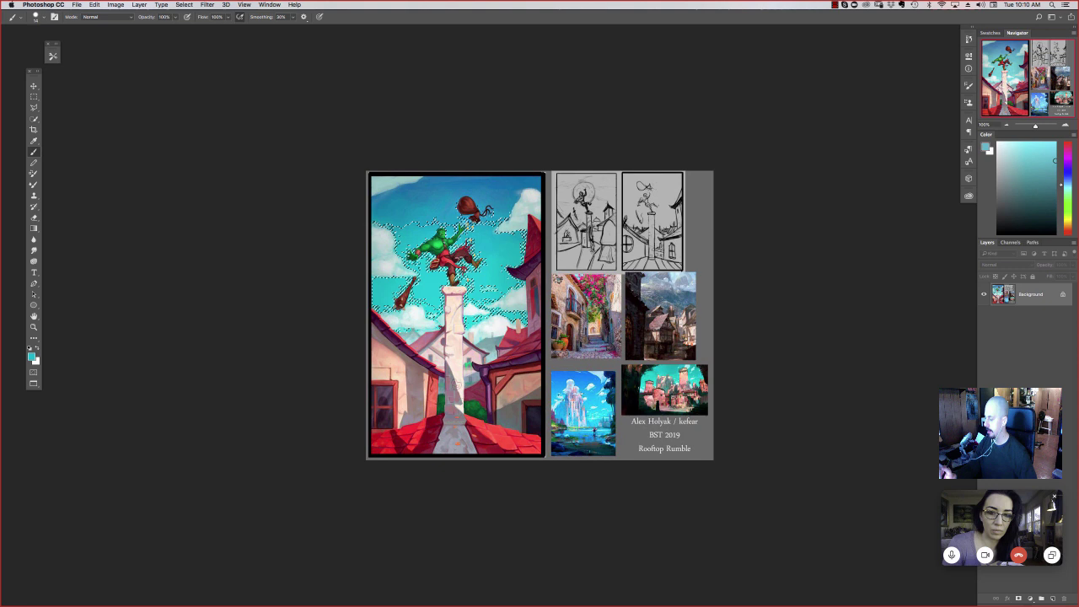
pyautogui.press('super+b')
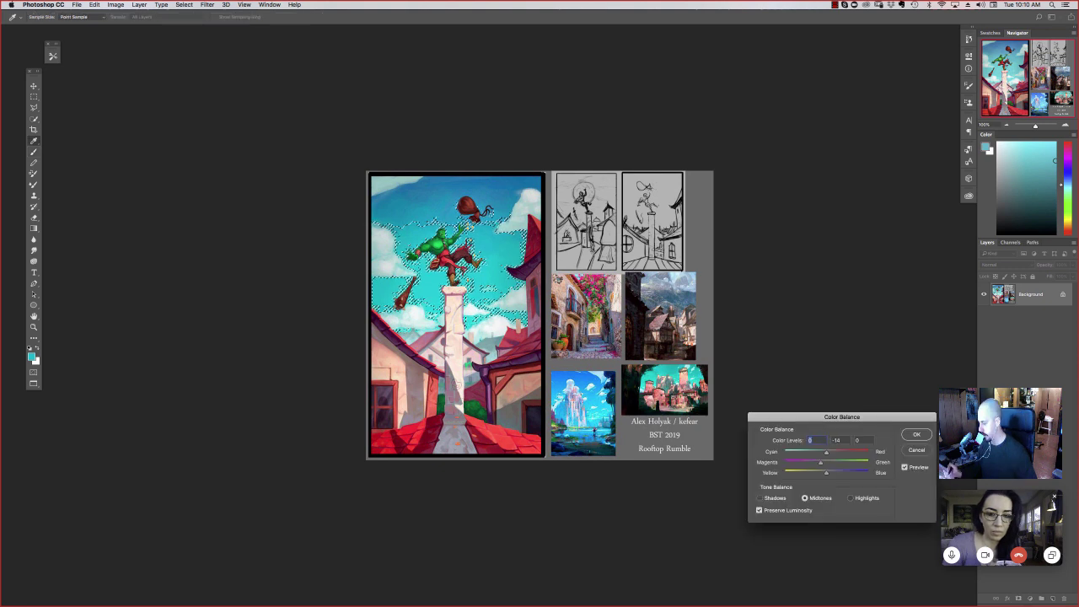
pyautogui.moveTo(820, 463); pyautogui.dragTo(798, 463)
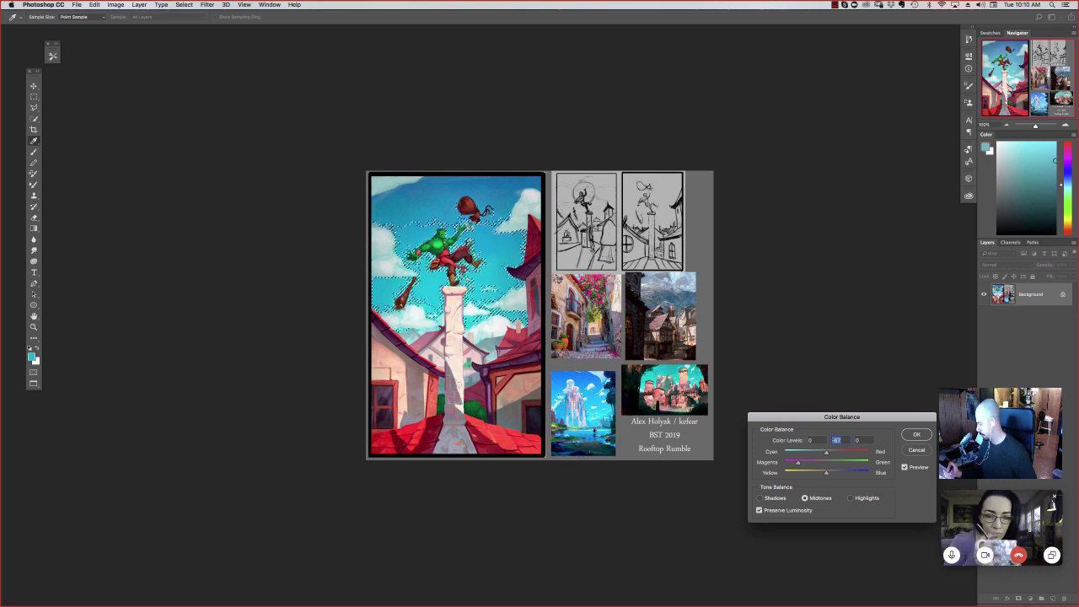
pyautogui.press('Return')
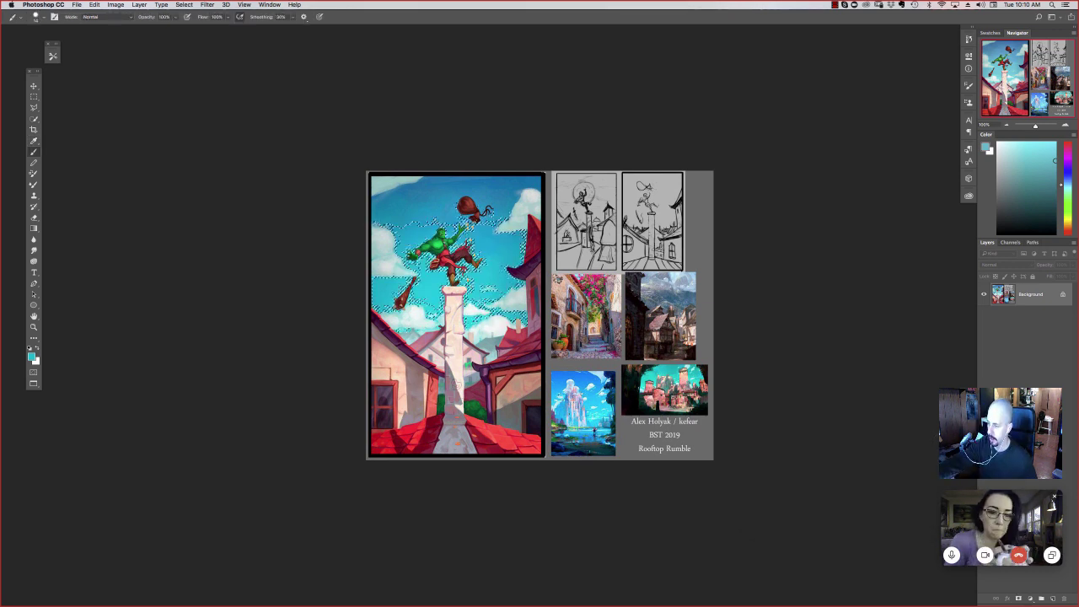
# Step: Mute and lighten the selected sky with Hue/Saturation, using saturation -18 and lightness about +48, and clear the selection
pyautogui.click(116, 4)
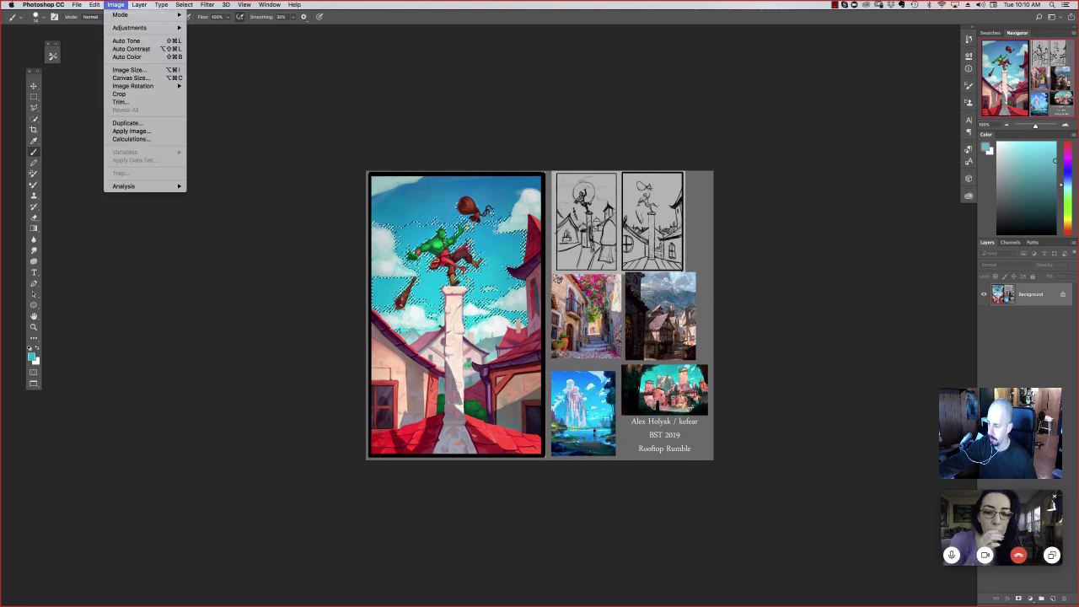
pyautogui.moveTo(145, 27)
pyautogui.click(217, 73)
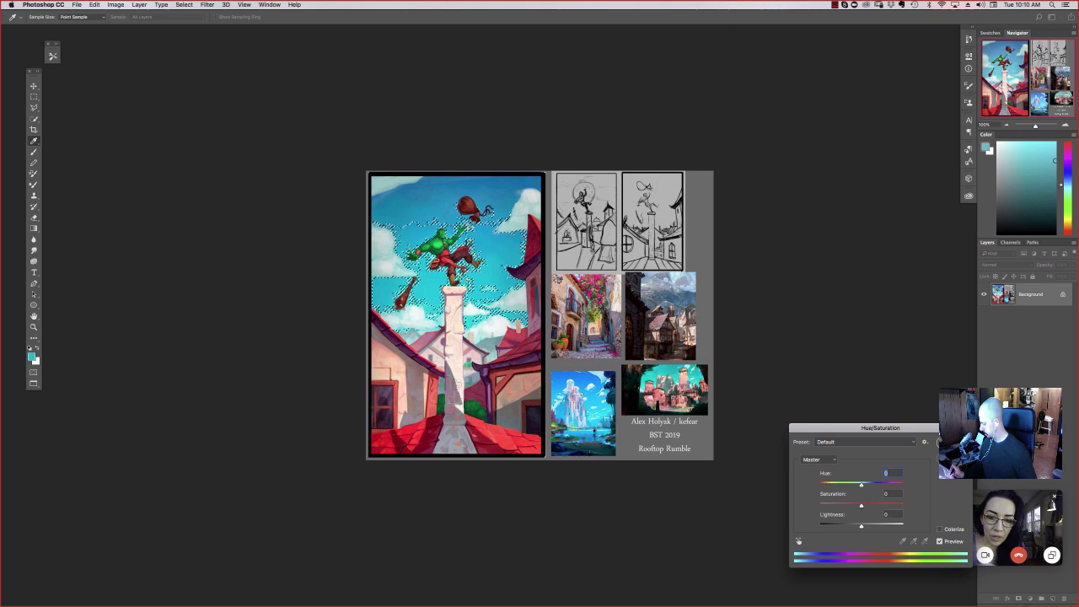
pyautogui.moveTo(861, 505); pyautogui.dragTo(852, 504)
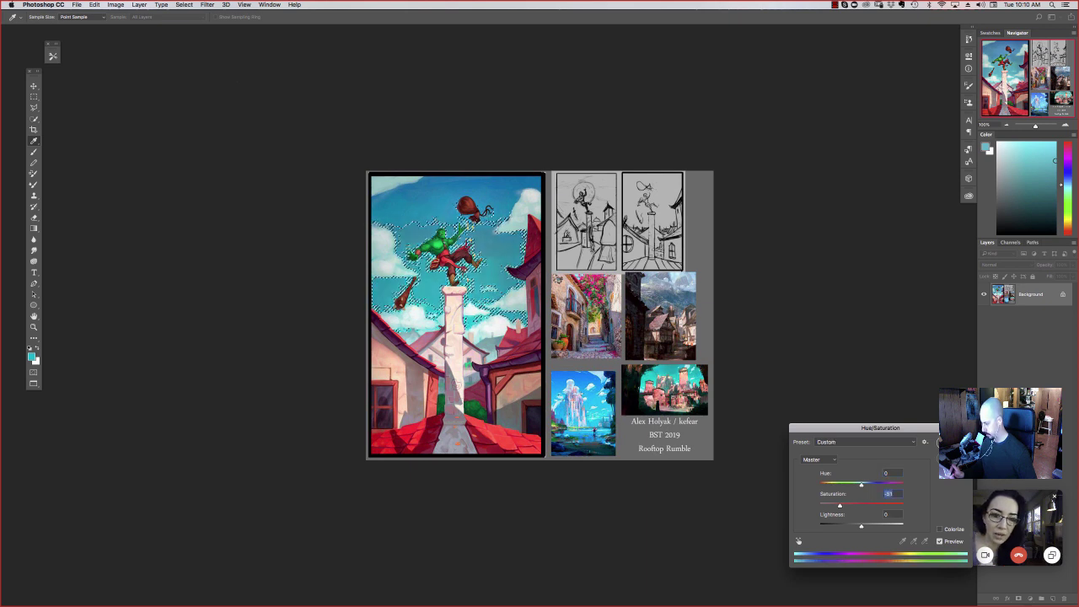
pyautogui.press('Up')
pyautogui.press('Up')
pyautogui.press('Up')
pyautogui.press('Up')
pyautogui.press('Up')
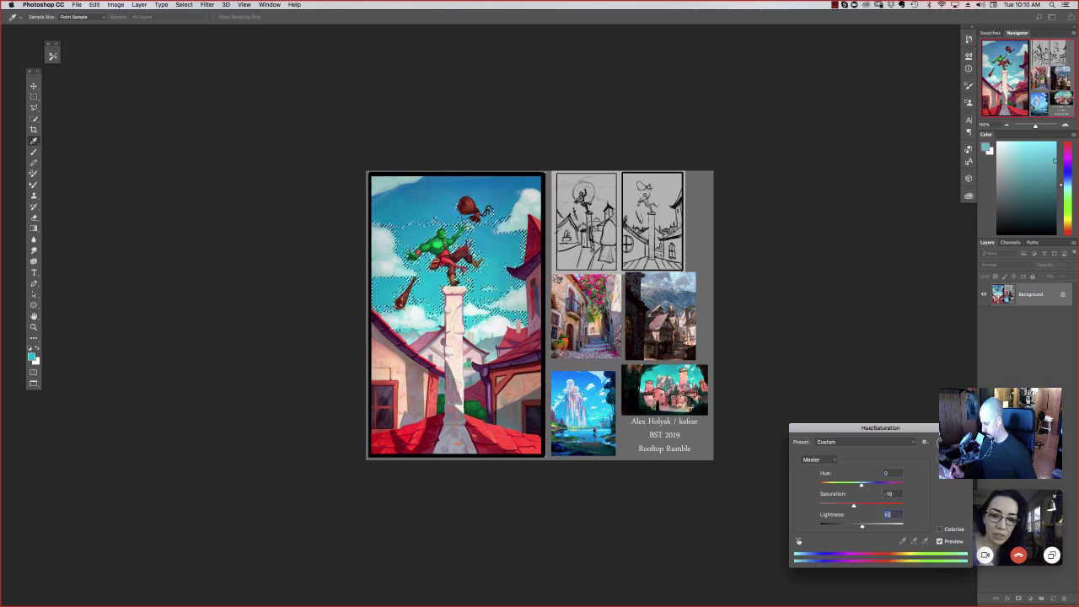
pyautogui.press('Tab')
pyautogui.hotkey('shift', 'Up')
pyautogui.hotkey('shift', 'Up')
pyautogui.hotkey('shift', 'Up')
pyautogui.hotkey('shift', 'Up')
pyautogui.hotkey('shift', 'Up')
pyautogui.hotkey('shift', 'Tab')
pyautogui.hotkey('shift', 'Down')
pyautogui.hotkey('shift', 'Down')
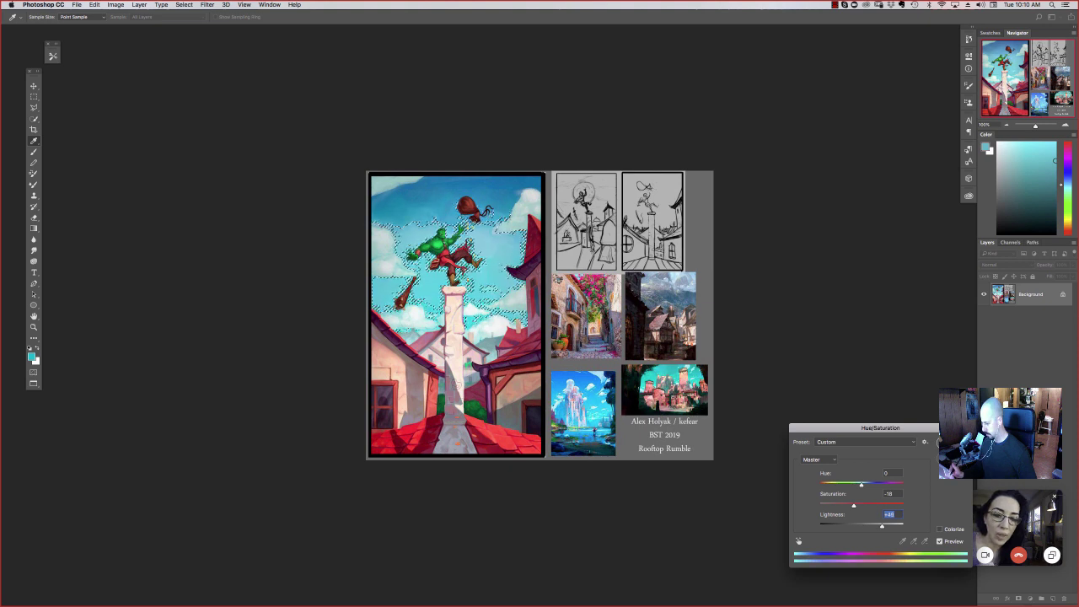
pyautogui.press('Return')
pyautogui.press('b')
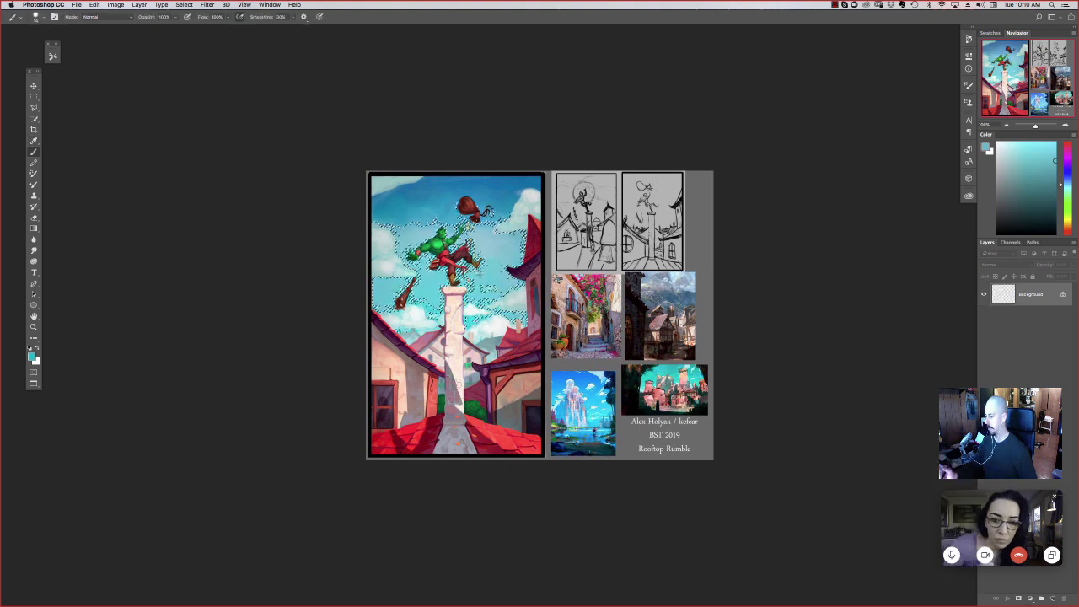
pyautogui.press('super+d')
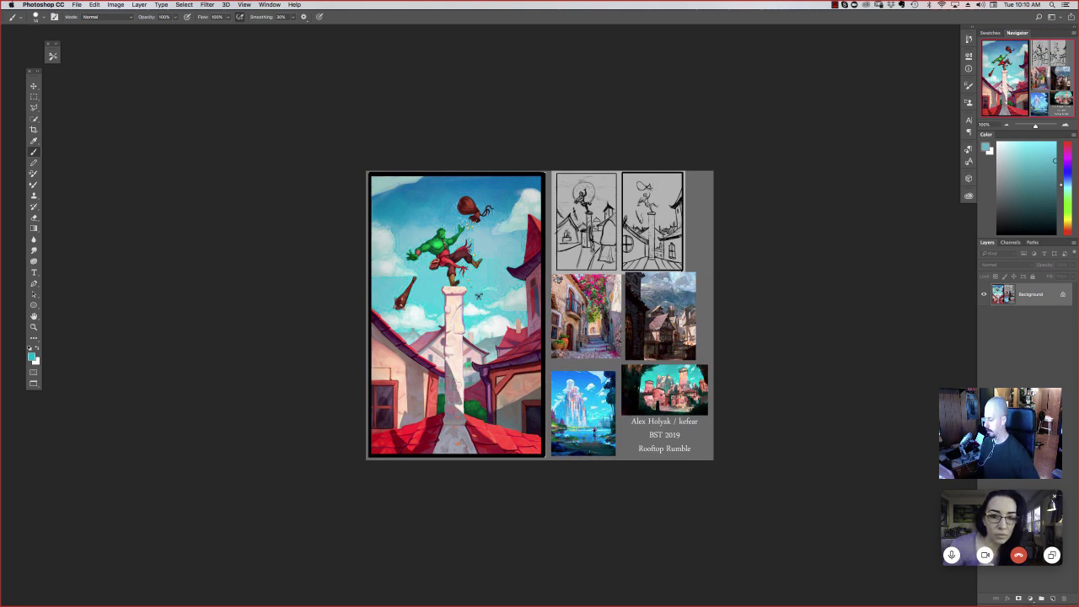
# Step: Try outlining the central chimney under the green figure with thick purple brush strokes, and undo the outline
pyautogui.click(1067, 157)
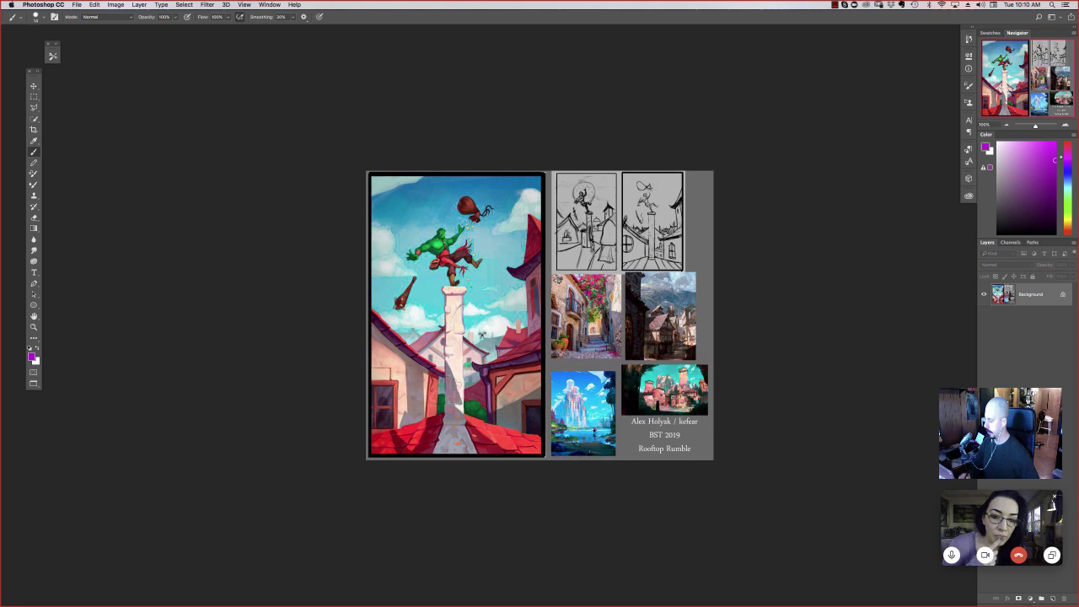
pyautogui.moveTo(471, 455); pyautogui.dragTo(467, 386)
pyautogui.moveTo(464, 309)
pyautogui.mouseDown()
pyautogui.moveTo(463, 288)
pyautogui.moveTo(446, 320)
pyautogui.moveTo(441, 421)
pyautogui.moveTo(458, 464)
pyautogui.mouseUp()
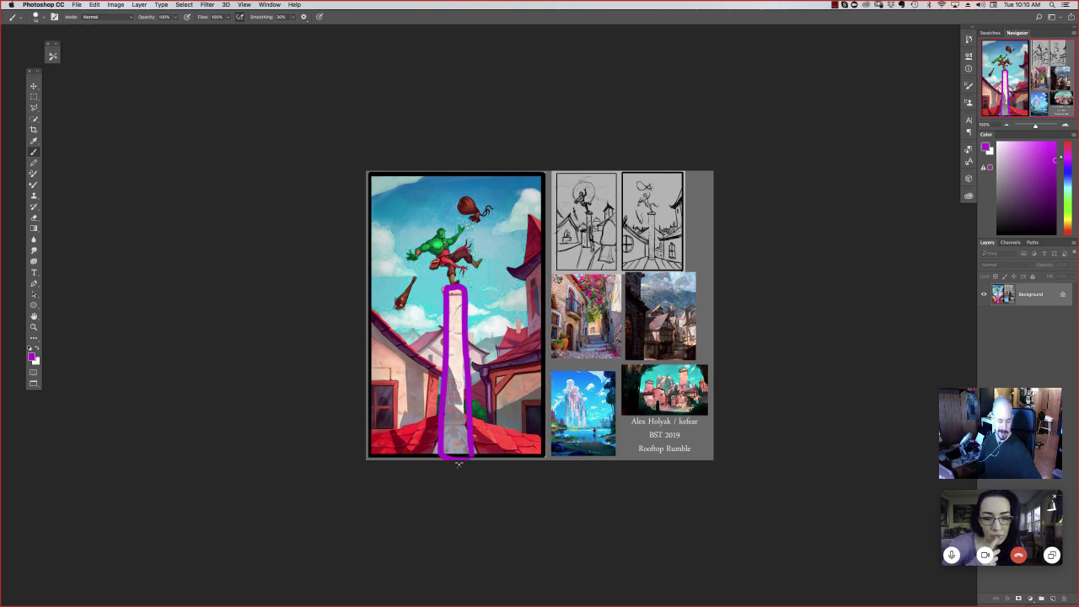
pyautogui.press('super+plus')
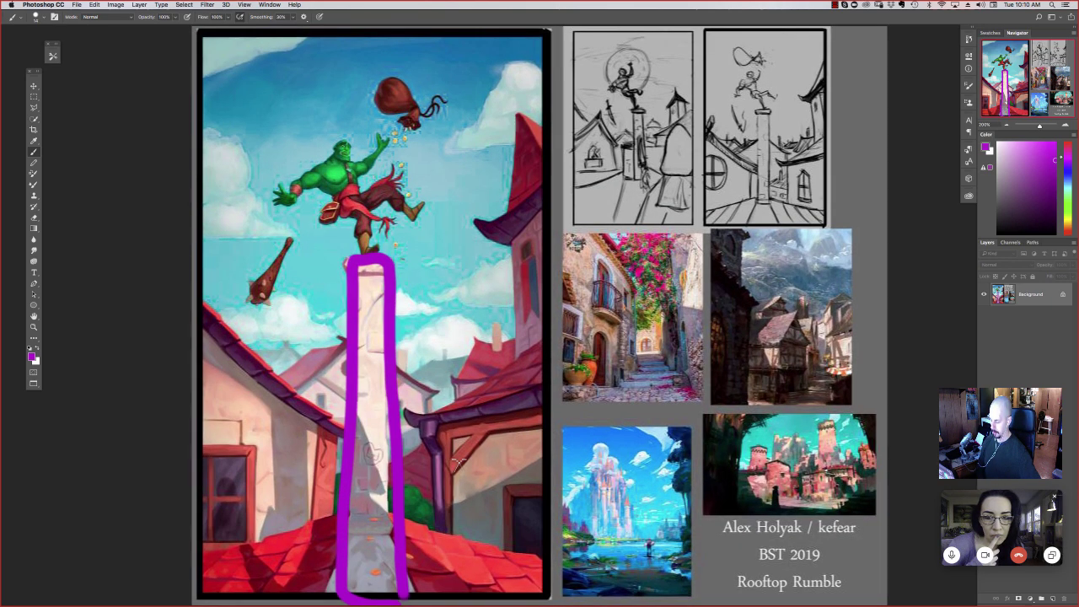
pyautogui.press('super+minus')
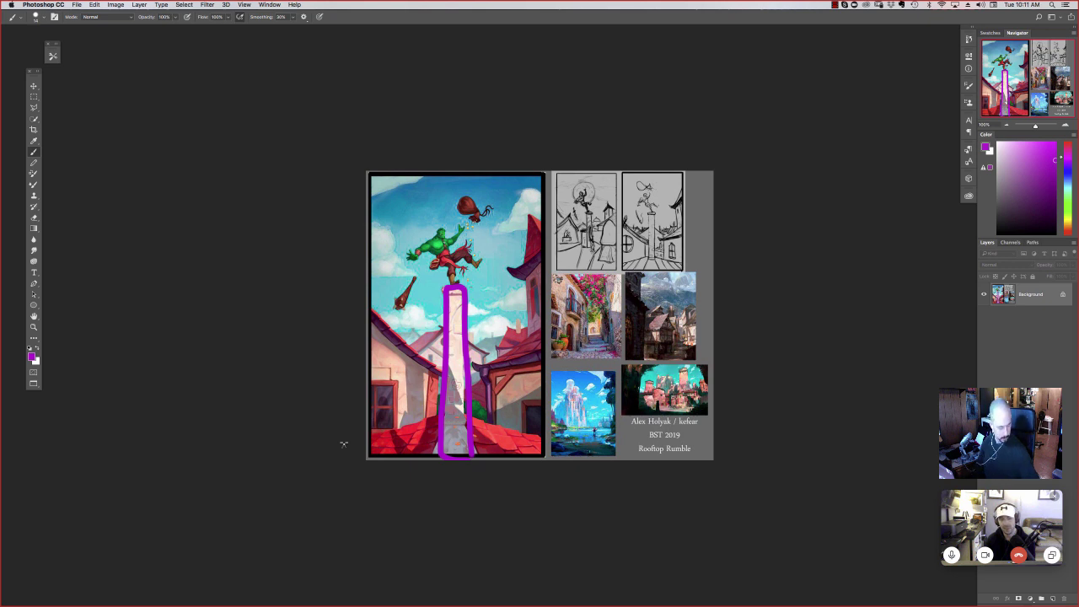
pyautogui.press('super+z')
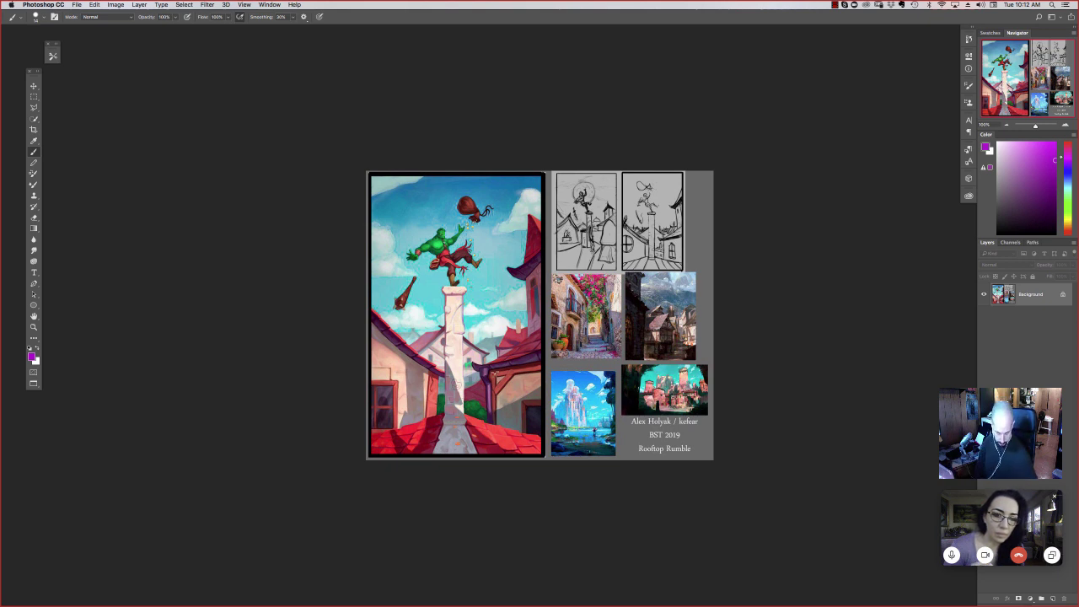
# Step: View the chimney painting full screen without the interface, and return it to its floating window at 50%
pyautogui.press('f')
pyautogui.press('f')
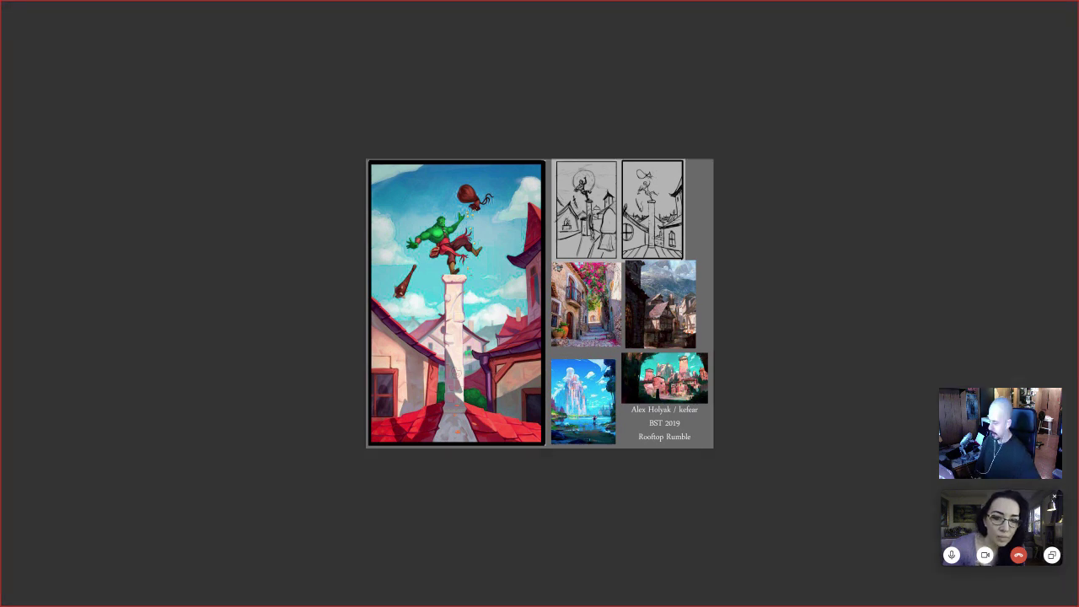
pyautogui.press('f')
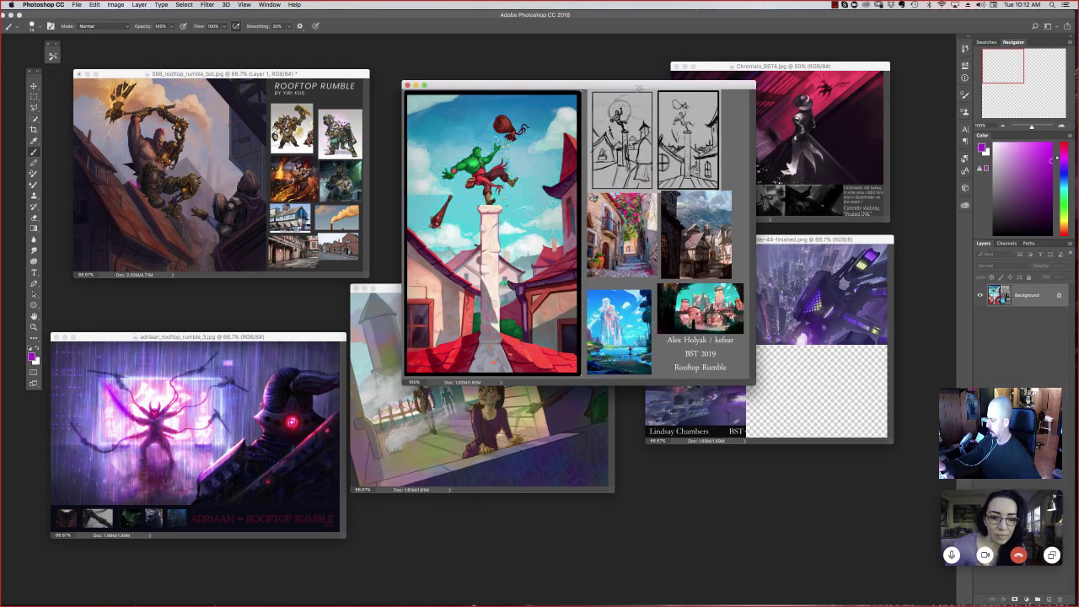
pyautogui.press('super+minus')
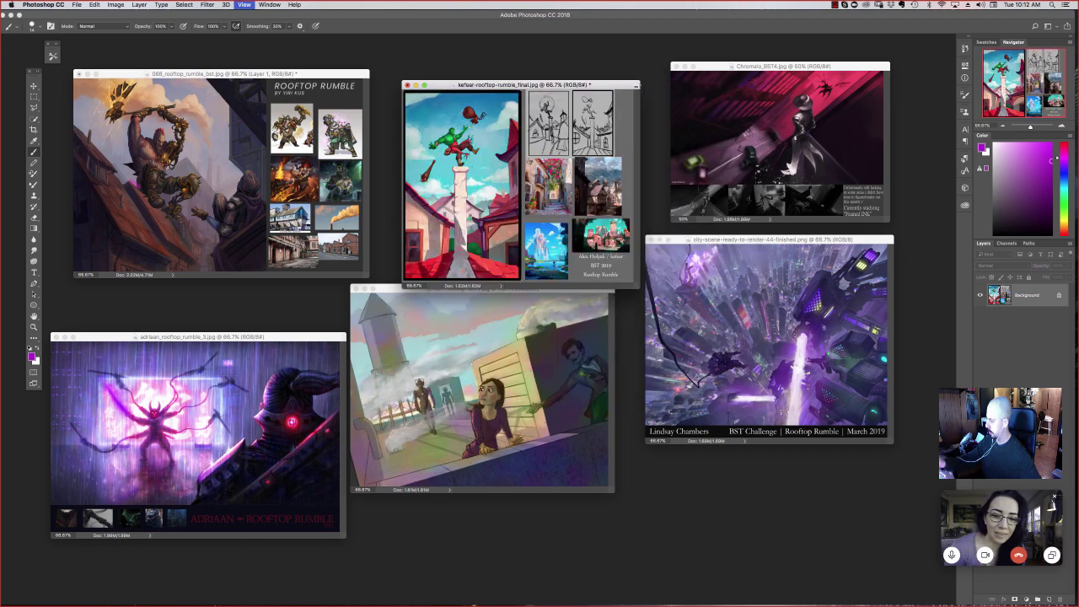
pyautogui.press('super+minus')
# Step: Switch to the magenta-and-black painting of the figure in a hat, and show it in full-screen view at 66.67%
pyautogui.hotkey('ctrl', 'Tab')
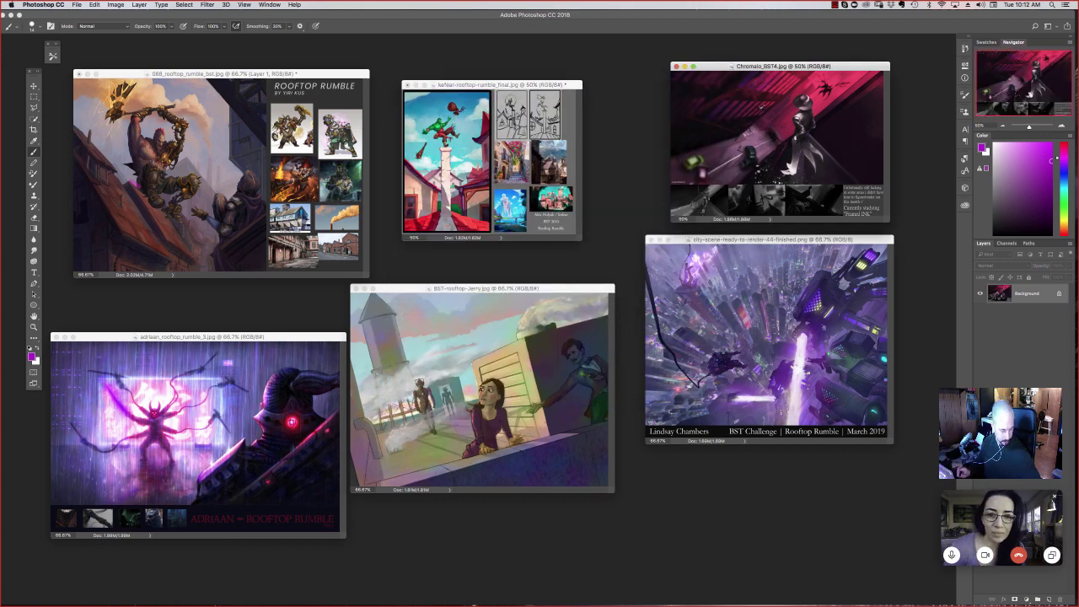
pyautogui.press('f')
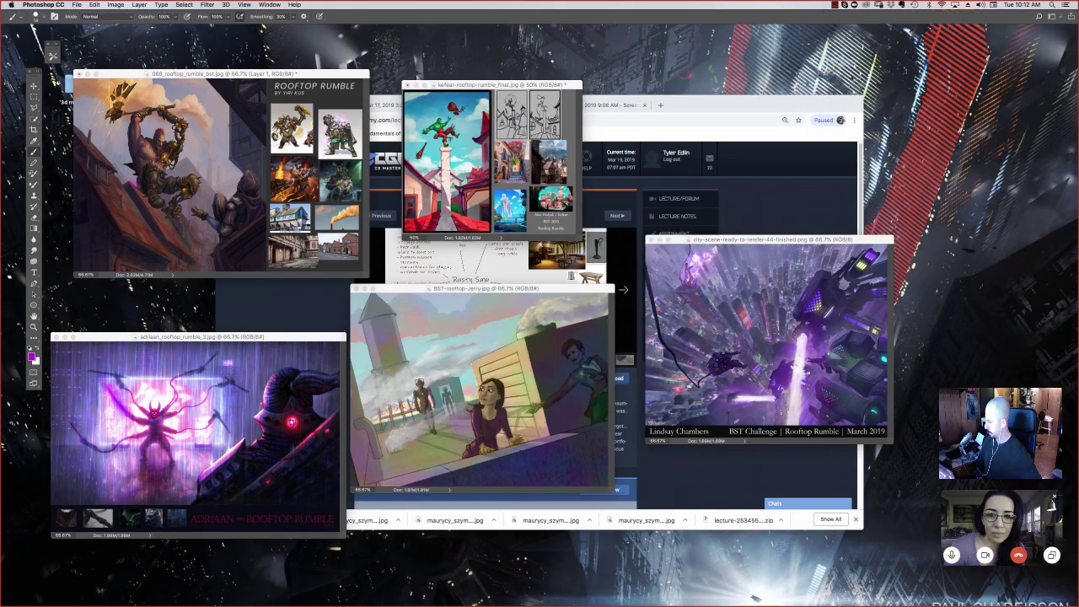
pyautogui.hotkey('shift', 'Tab')
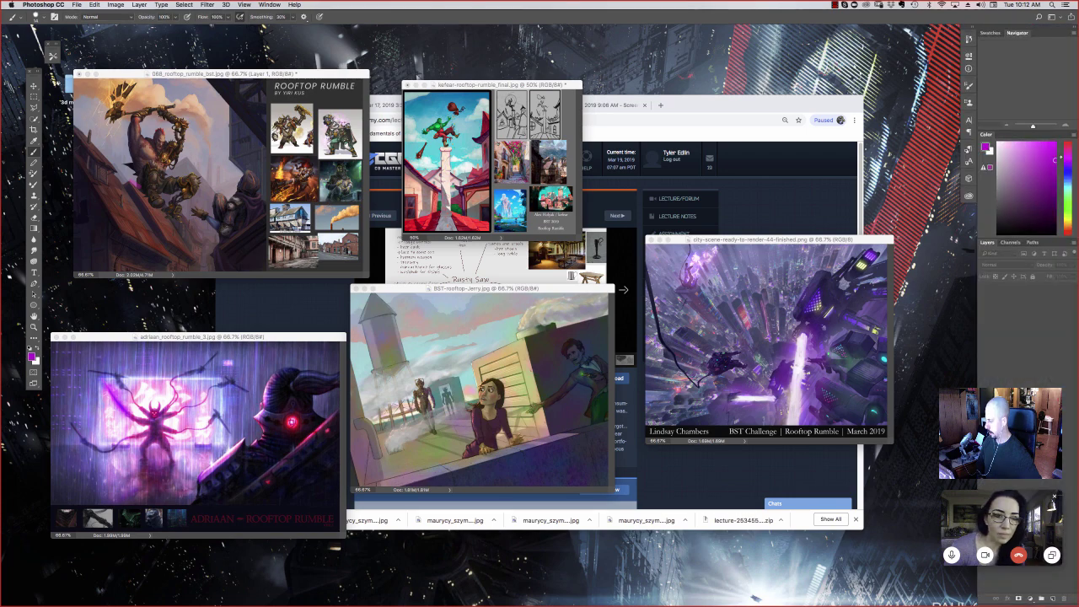
pyautogui.press('f')
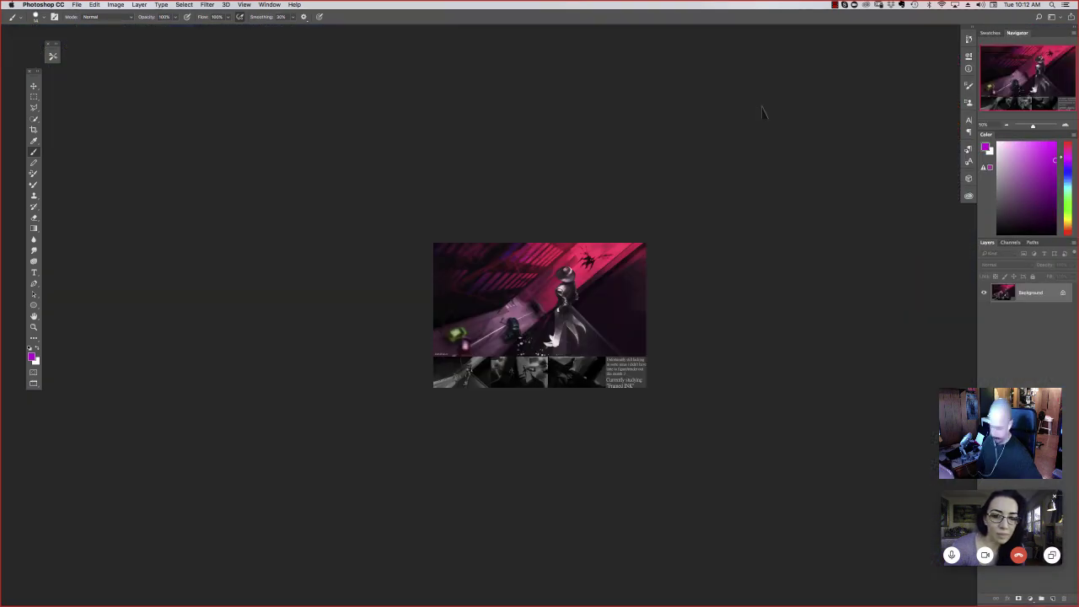
pyautogui.press('super+equal')
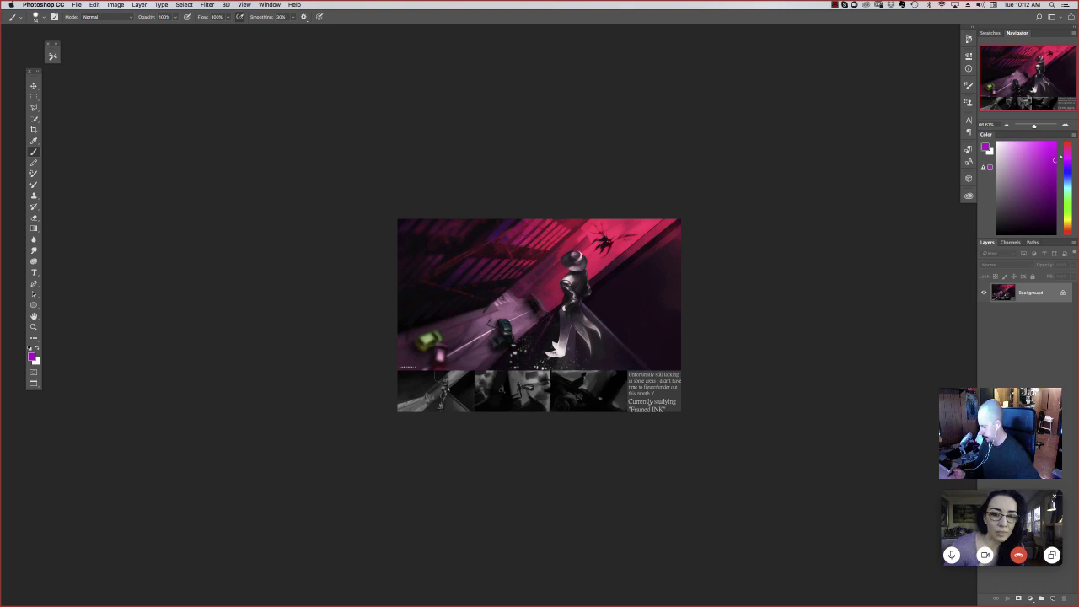
# Step: Examine the magenta-and-black painting of the hatted figure at 100% and 200%, and return it to 100%
pyautogui.press('super+equal')
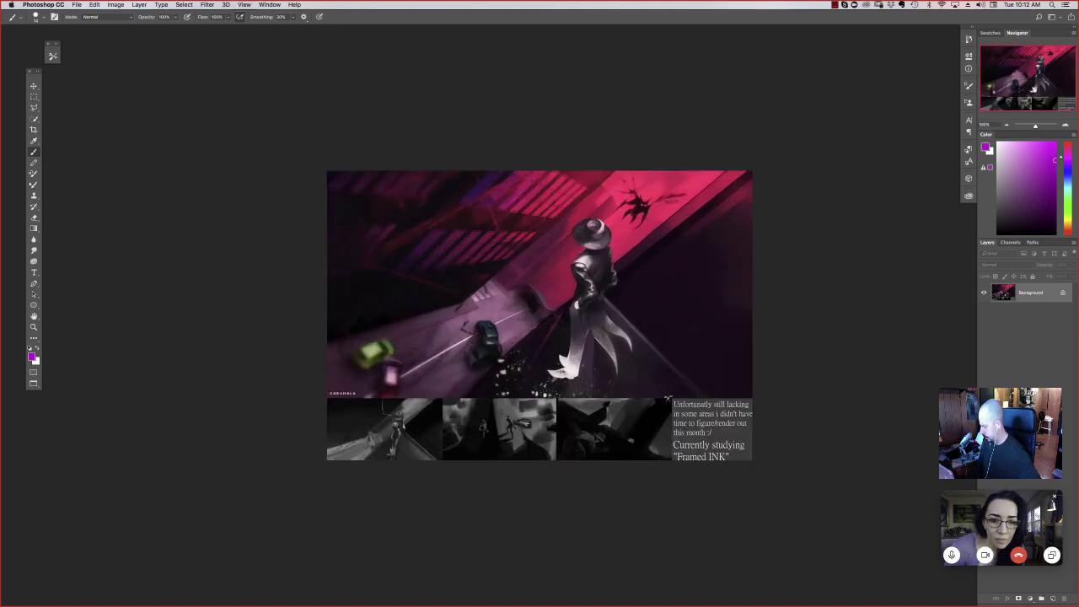
pyautogui.press('super+equal')
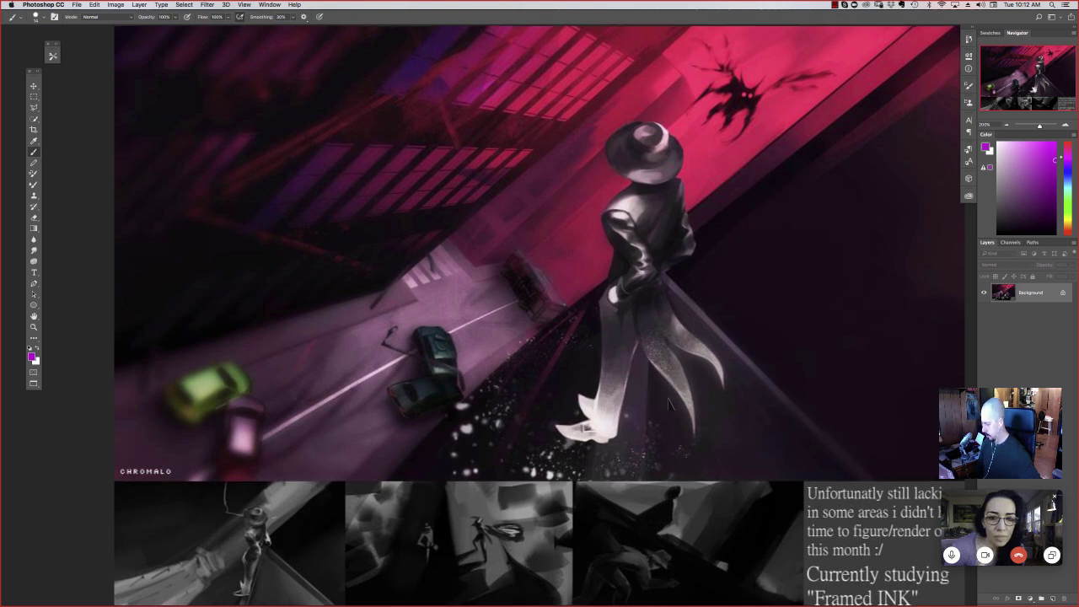
pyautogui.press('super+minus')
pyautogui.press('super+minus')
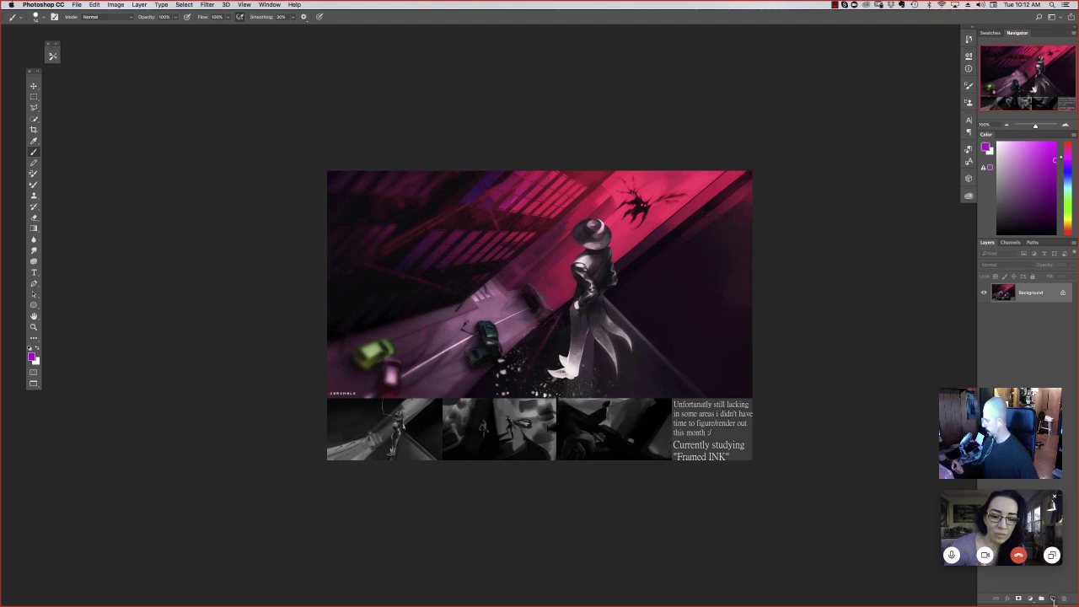
# Step: Try marking the diagonal edge between the pink area and the dark building with a purple stroke on a new layer, and undo it
pyautogui.click(1052, 599)
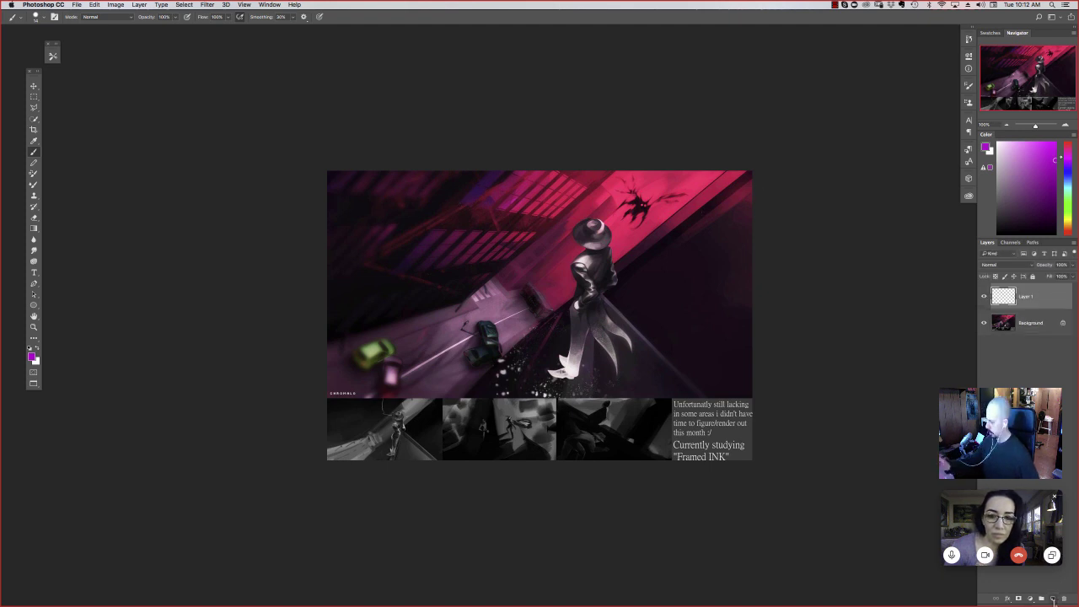
pyautogui.moveTo(741, 173)
pyautogui.mouseDown()
pyautogui.moveTo(658, 221)
pyautogui.moveTo(501, 403)
pyautogui.mouseUp()
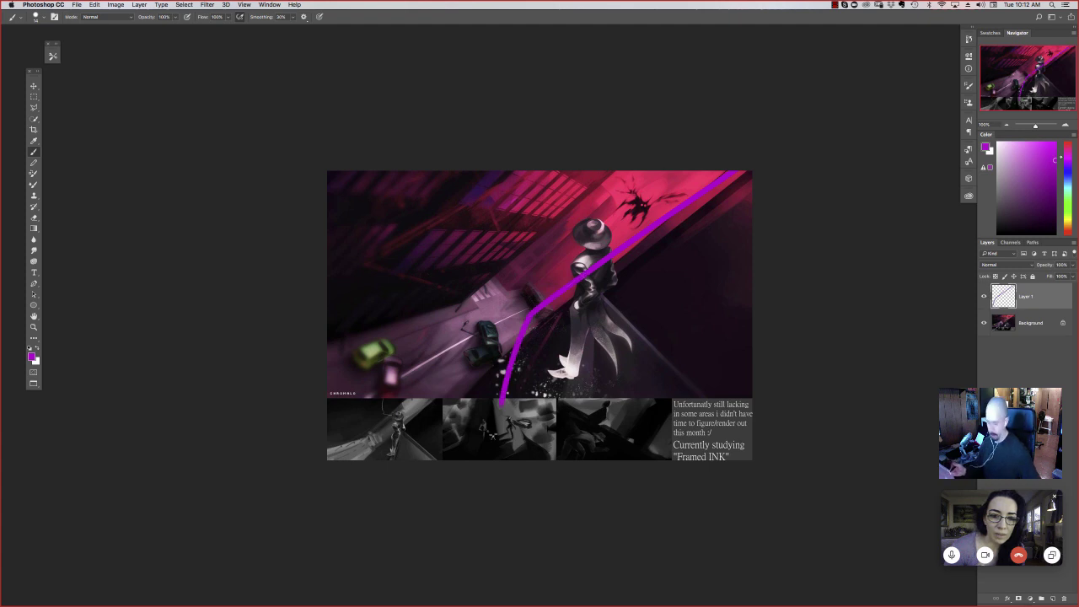
pyautogui.press('super+z')
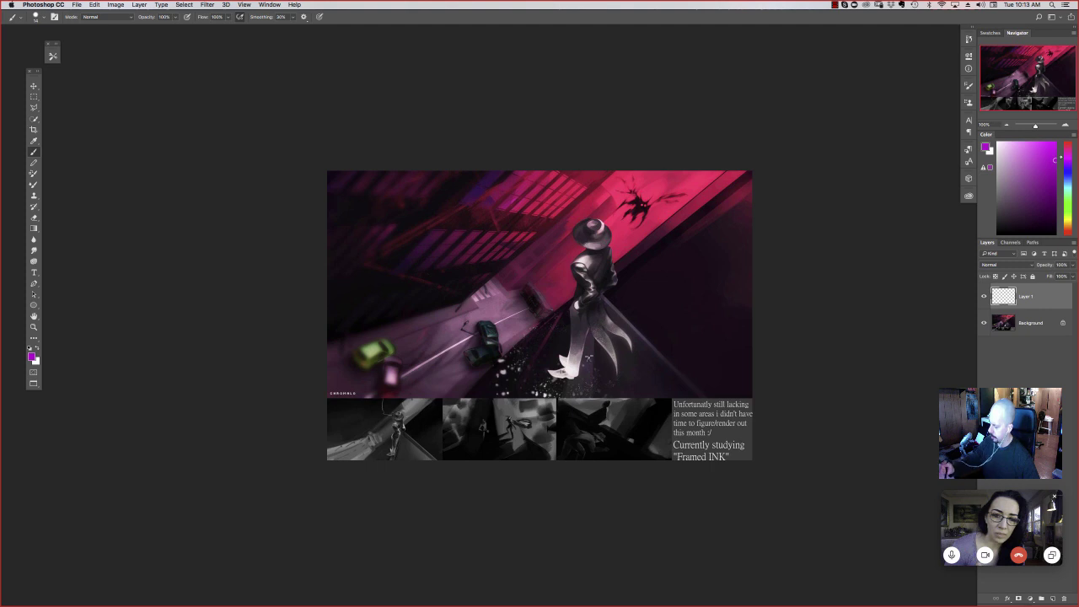
# Step: Try marking the hatted figure's lean and the ledge's converging edges with purple strokes, and undo all of them together with the new layer
pyautogui.moveTo(586, 364); pyautogui.dragTo(568, 209)
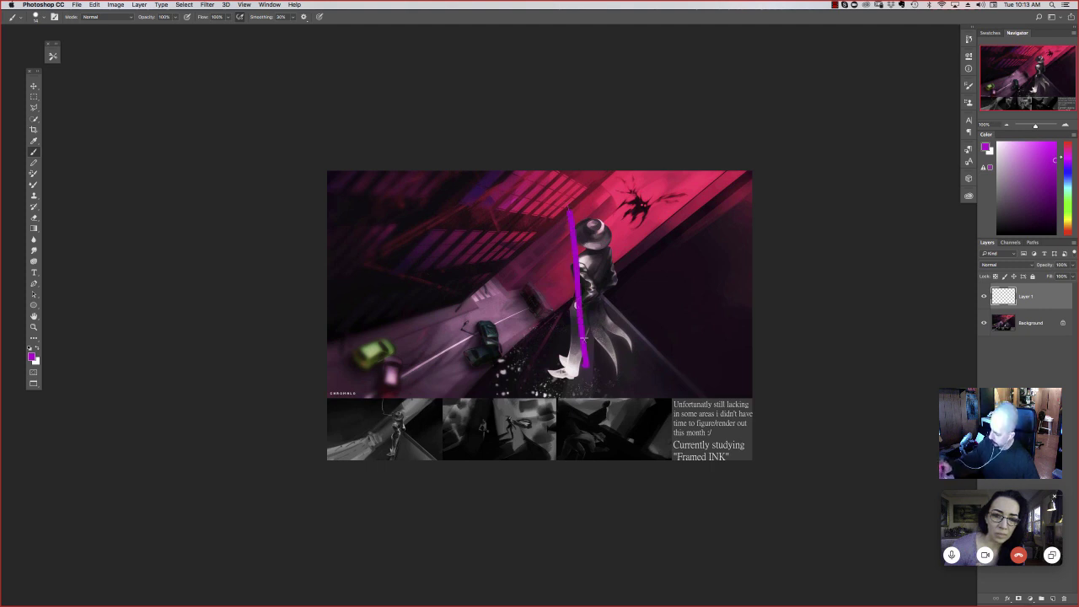
pyautogui.moveTo(596, 297)
pyautogui.mouseDown()
pyautogui.moveTo(681, 387)
pyautogui.moveTo(496, 407)
pyautogui.mouseUp()
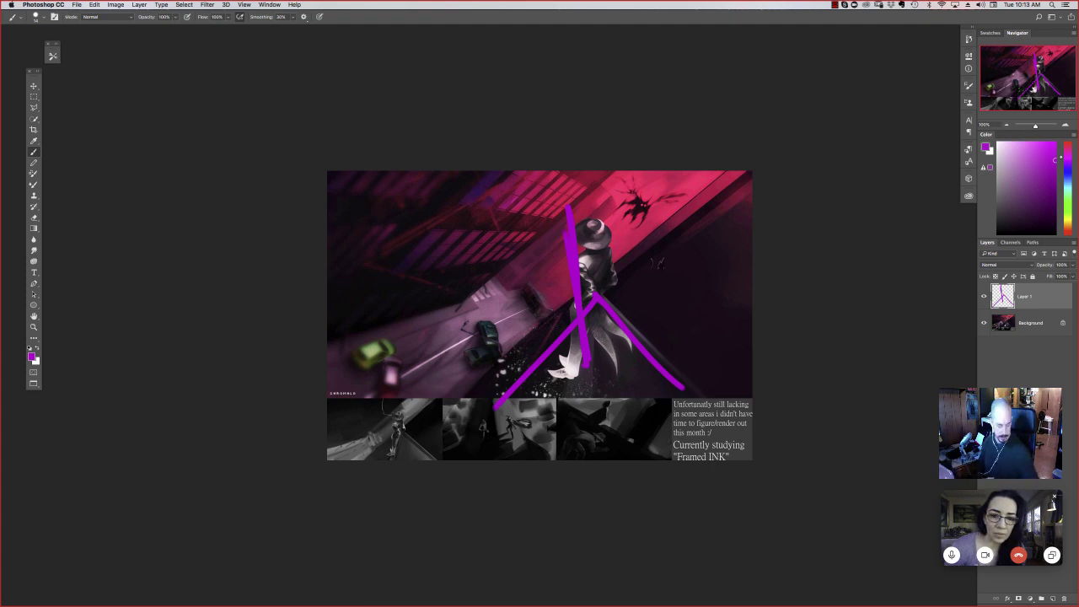
pyautogui.press('super+z')
pyautogui.press('super+z')
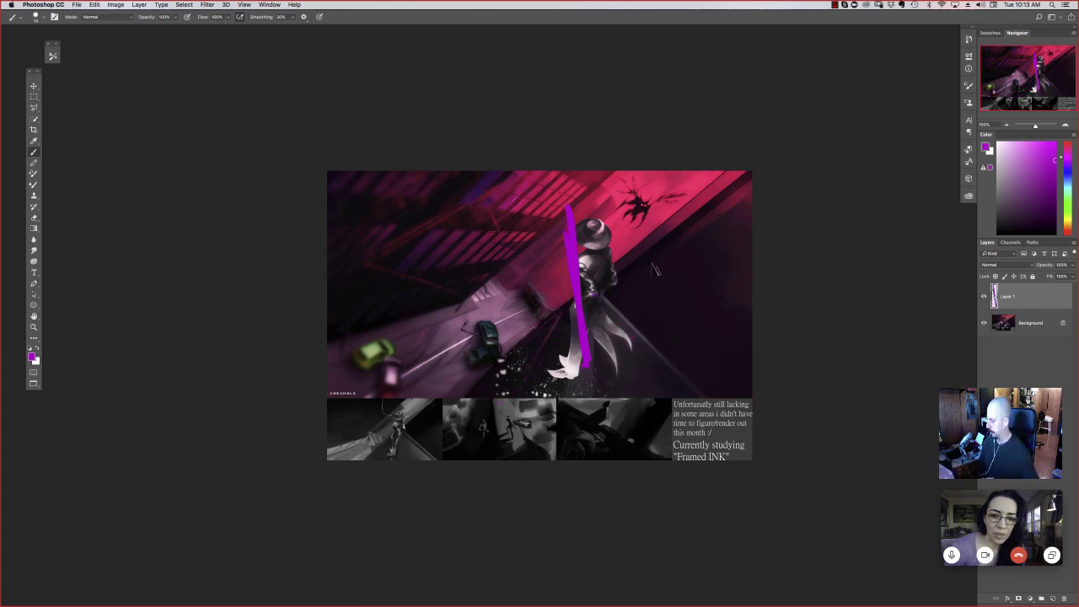
pyautogui.press('super+z')
pyautogui.press('super+z')
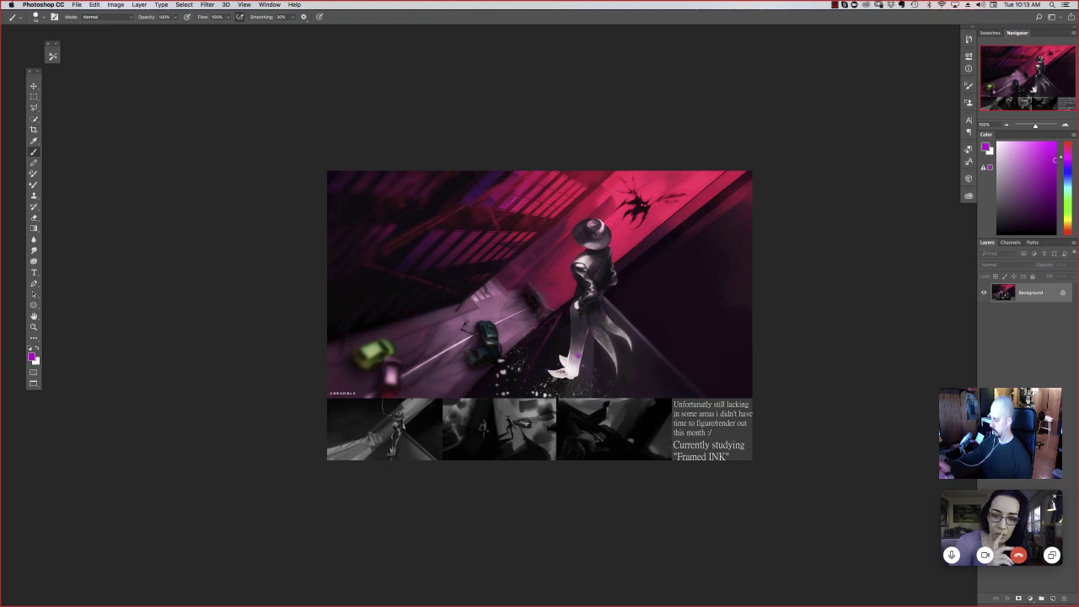
pyautogui.moveTo(570, 394); pyautogui.dragTo(596, 160)
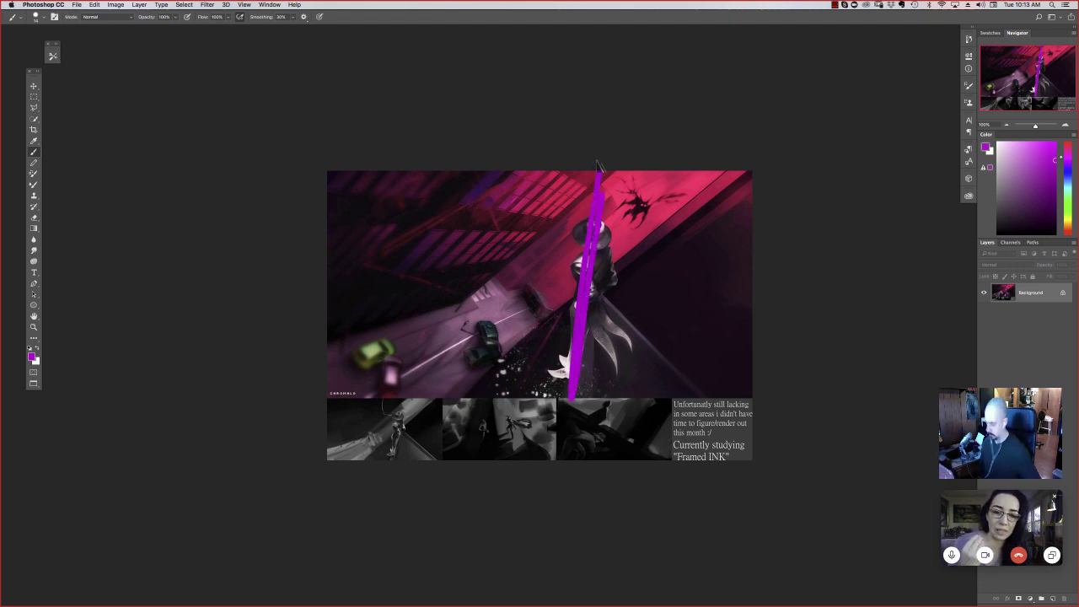
pyautogui.press('super+z')
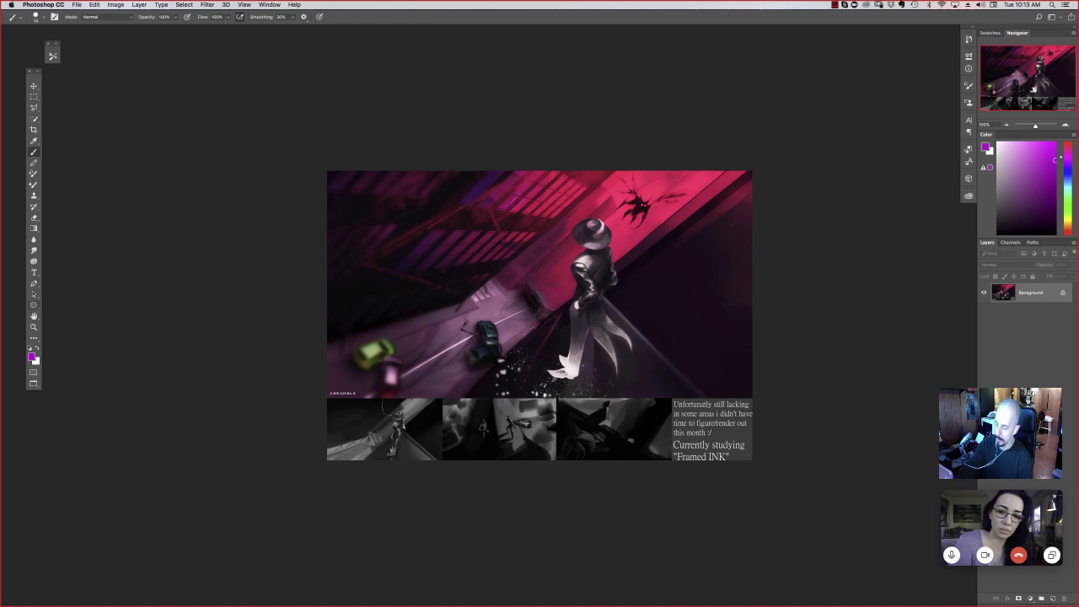
# Step: Rotate the canvas view to about -32° with the Rotate View tool to check the street's vertical lines, and reset the rotation
pyautogui.click(34, 315)
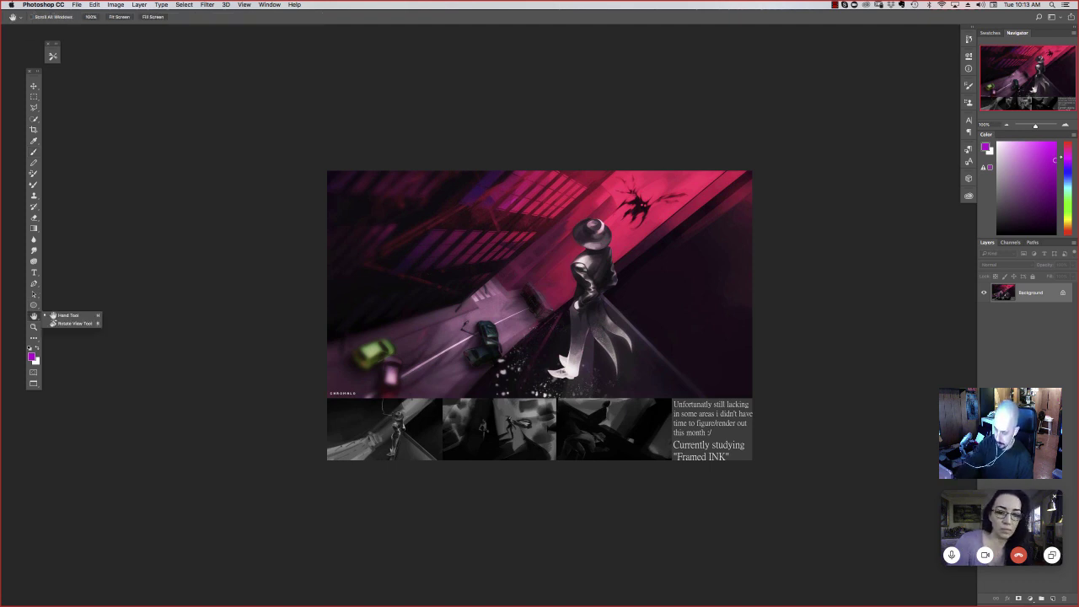
pyautogui.click(72, 323)
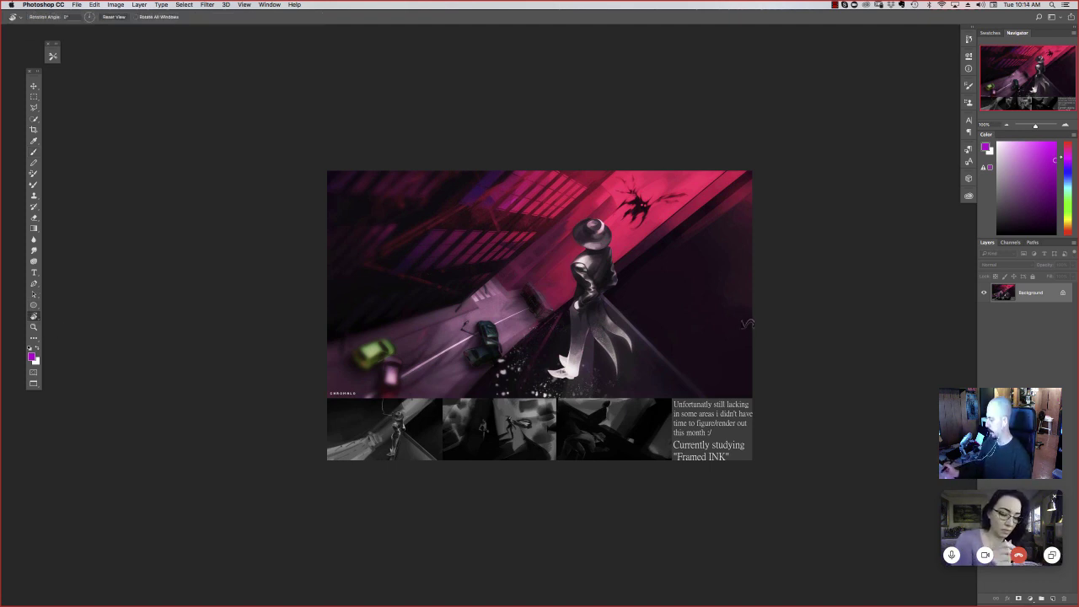
pyautogui.moveTo(743, 326); pyautogui.dragTo(709, 224)
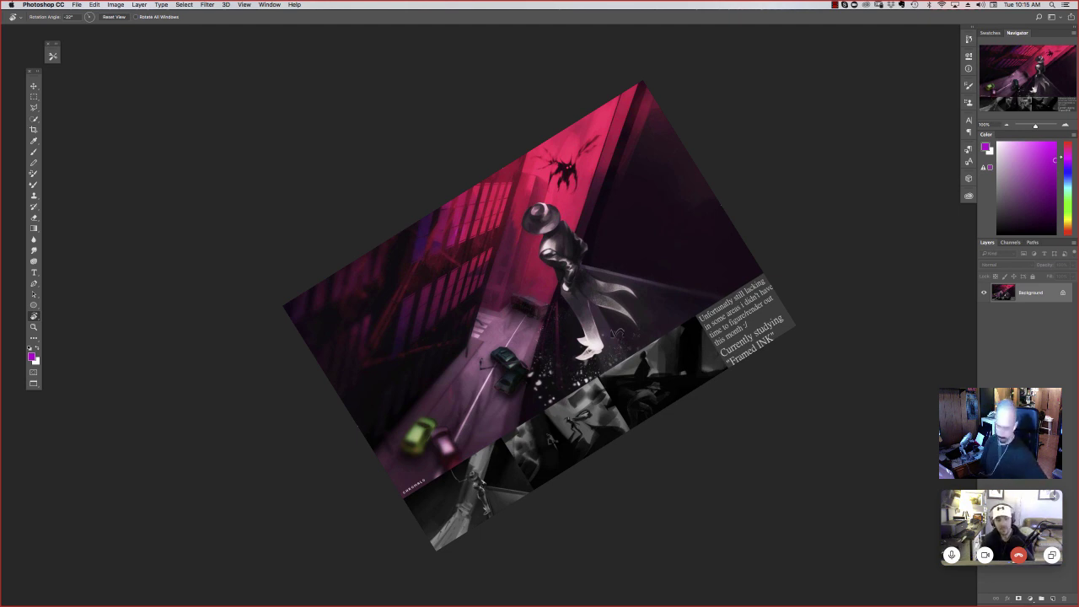
pyautogui.press('Escape')
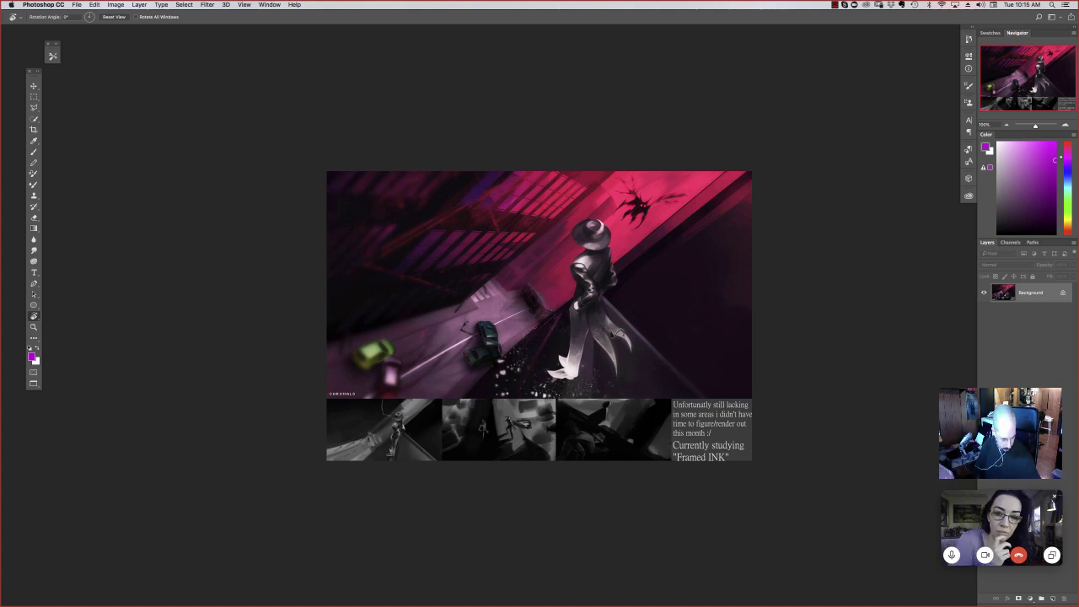
# Step: Return the magenta painting to its floating window, and show the rainy purple painting of the many-armed demon full screen
pyautogui.press('f')
pyautogui.press('Tab')
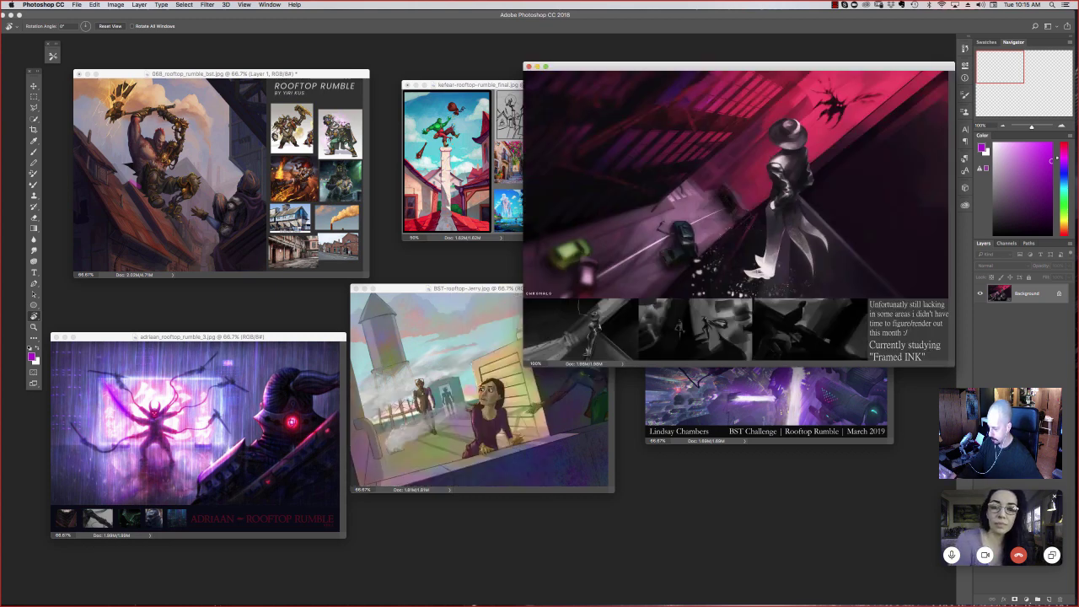
pyautogui.moveTo(199, 336); pyautogui.dragTo(347, 327)
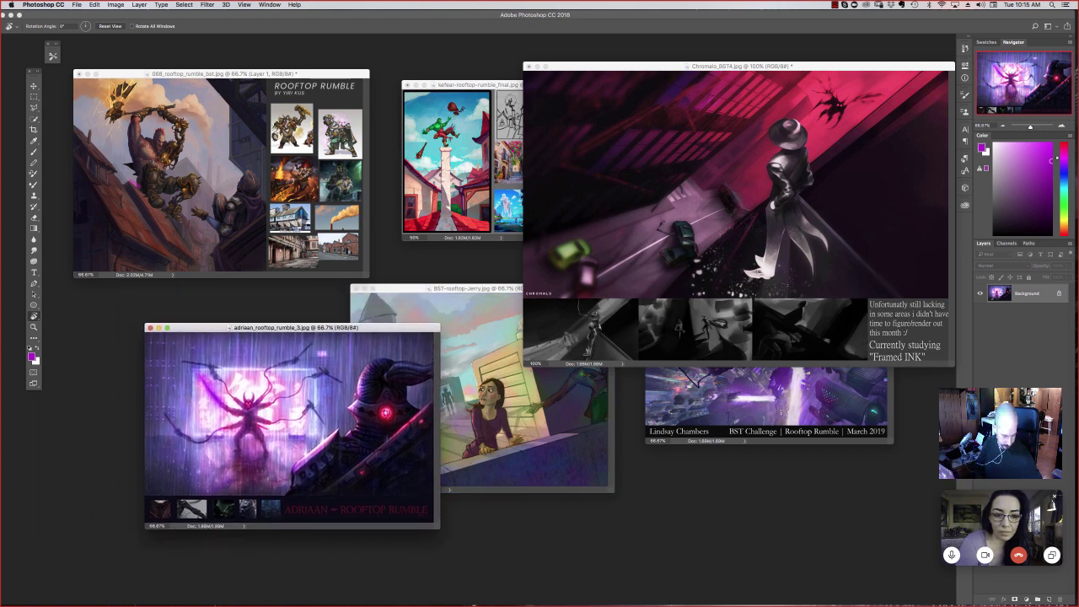
pyautogui.press('super+h')
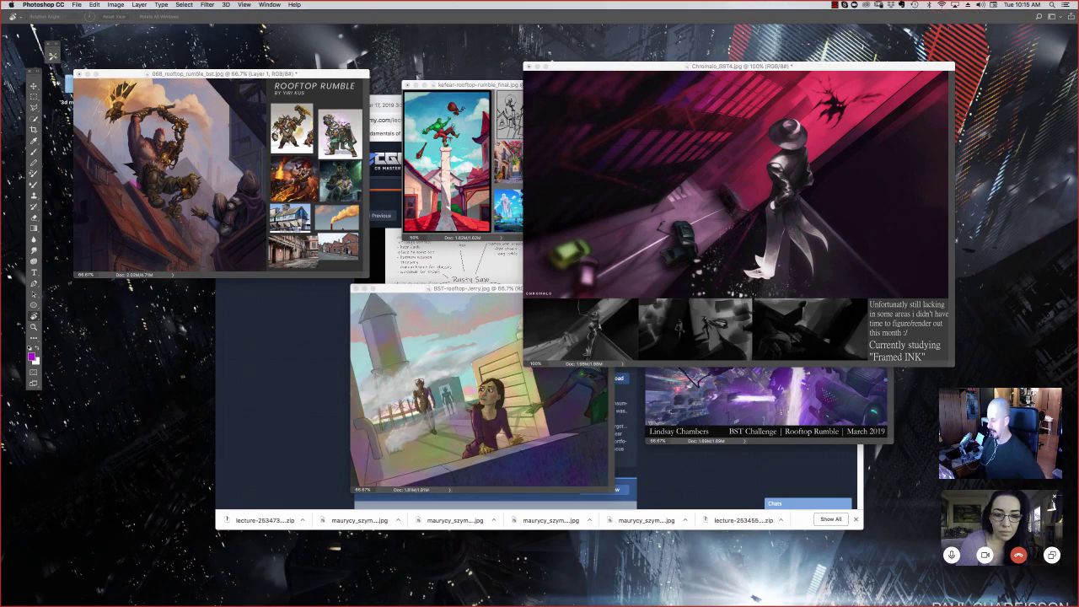
pyautogui.press('f')
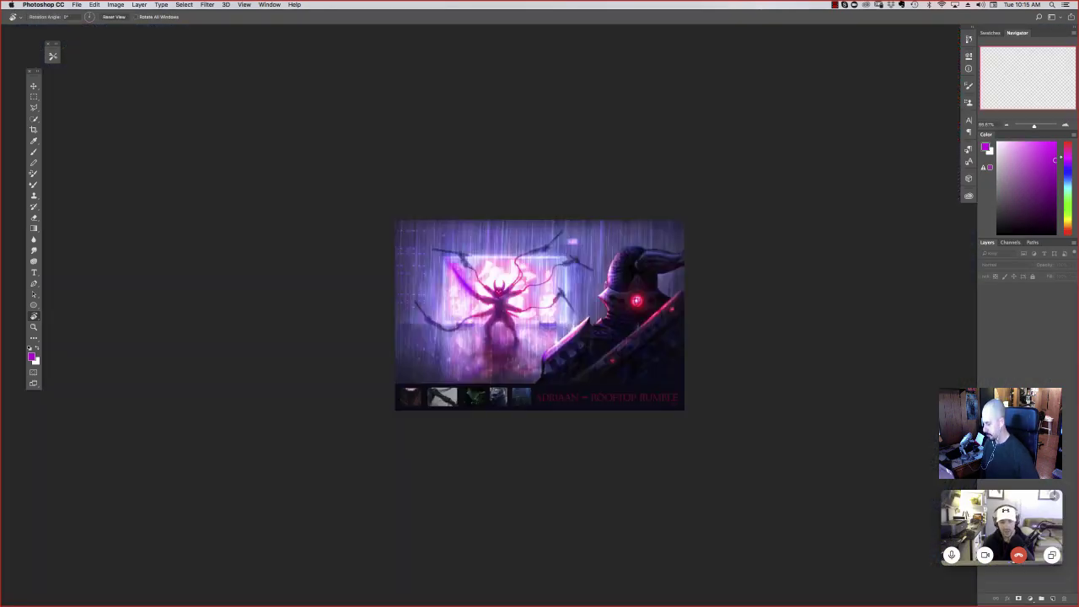
# Step: Examine the rainy purple painting at magnifications between 25% and 200%, and return it to 100%
pyautogui.press('super+plus')
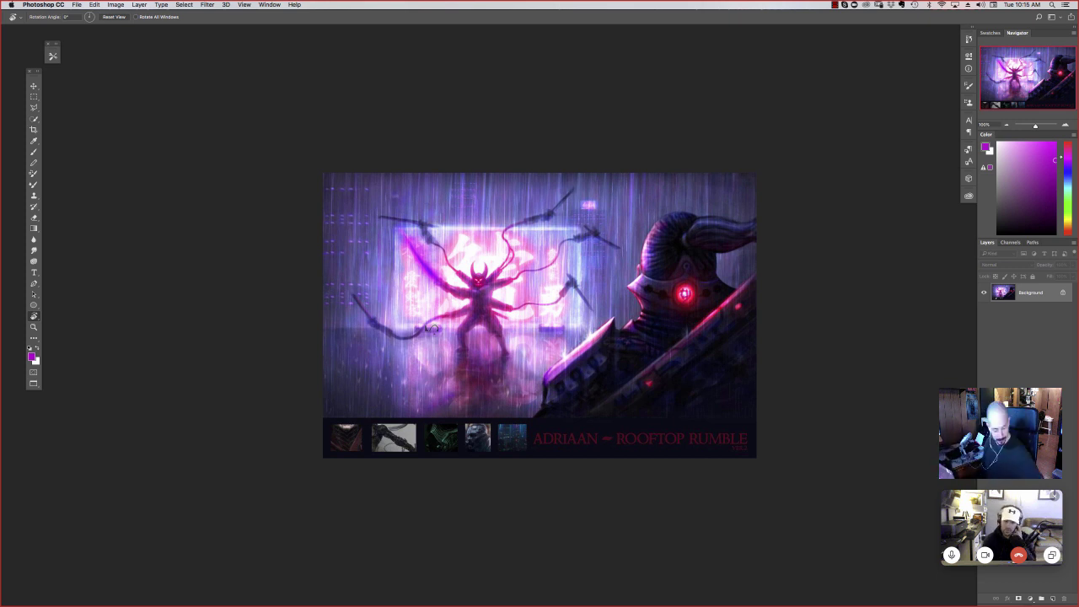
pyautogui.press('super+0')
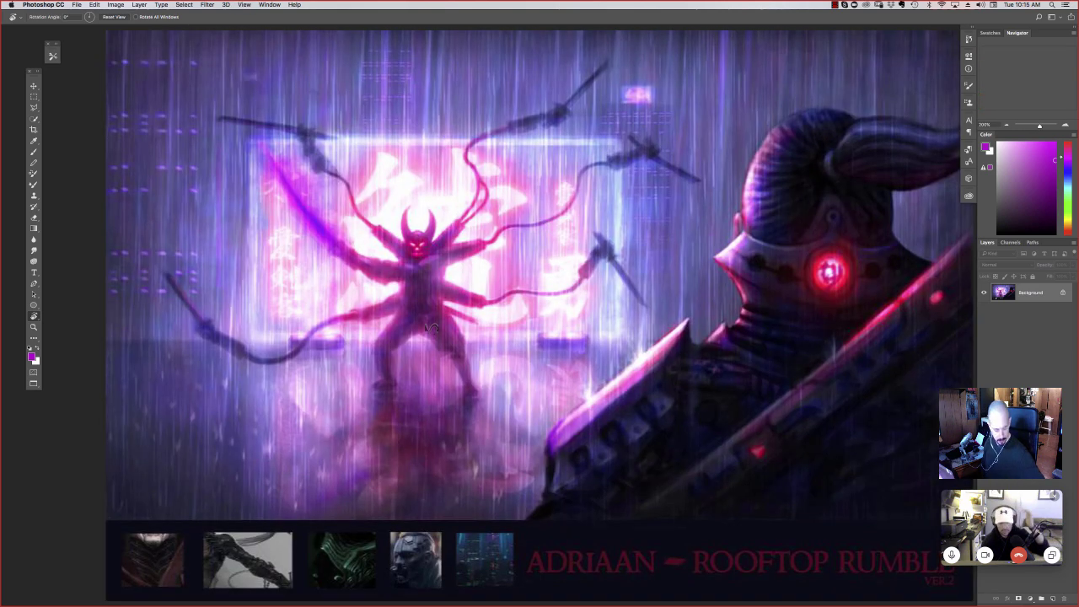
pyautogui.press('super+minus')
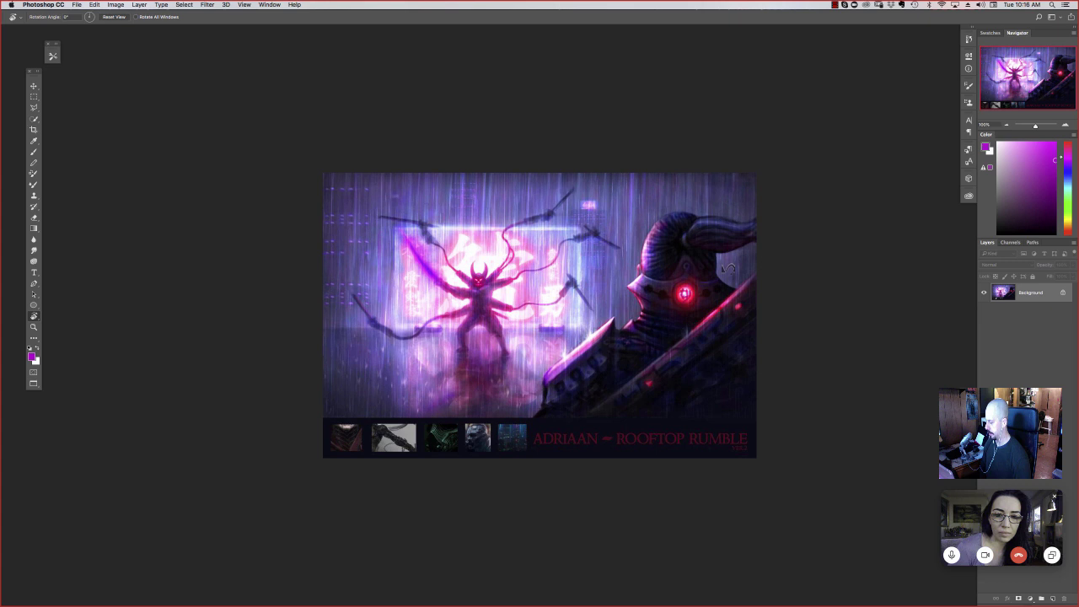
pyautogui.press('super+minus')
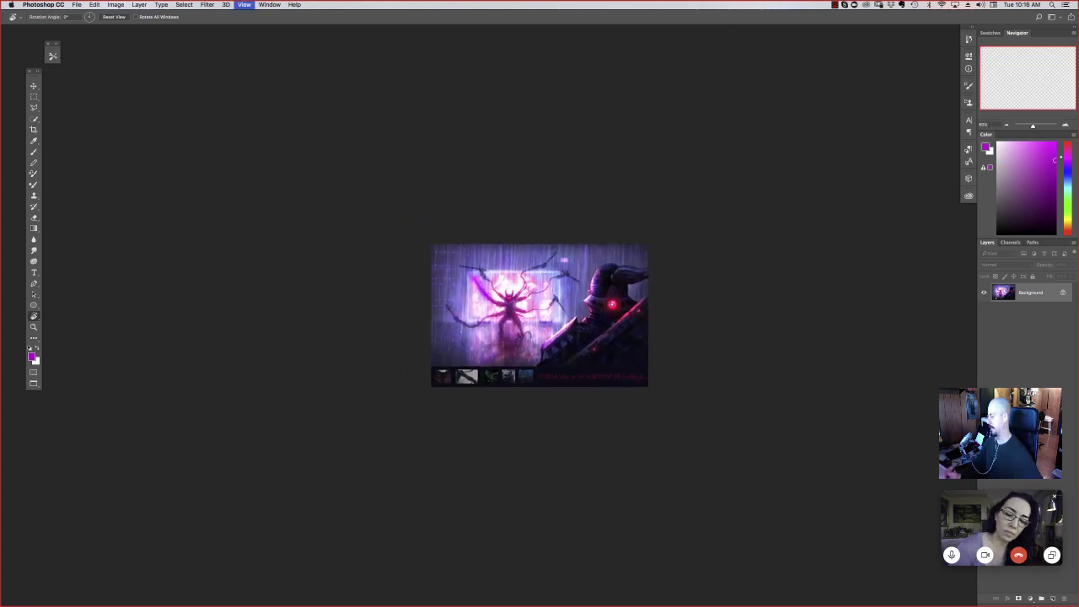
pyautogui.press('super+minus')
pyautogui.press('super+minus')
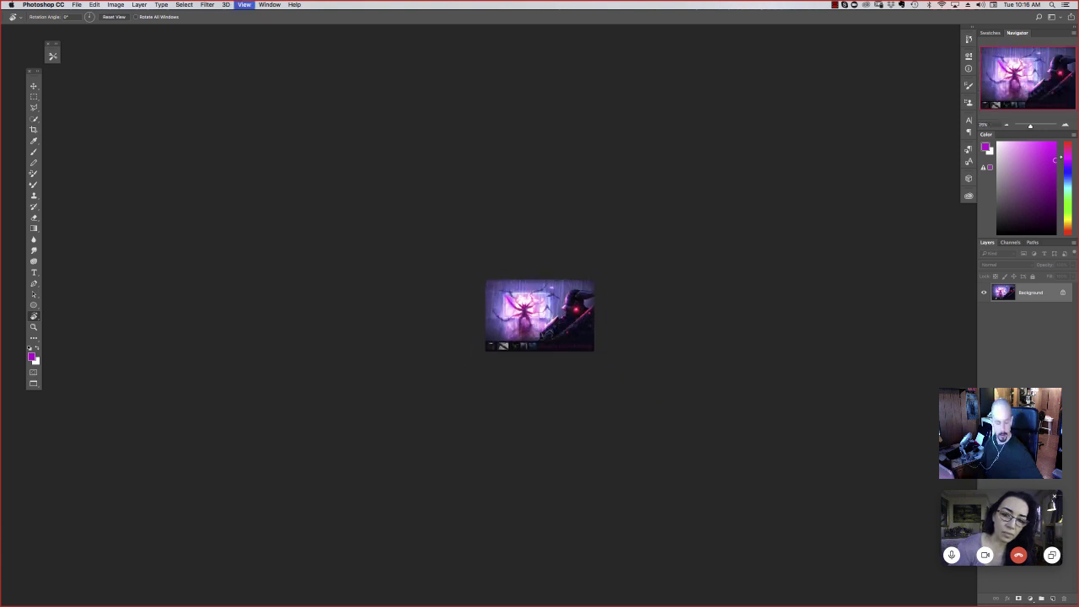
pyautogui.press('super+plus')
pyautogui.press('super+plus')
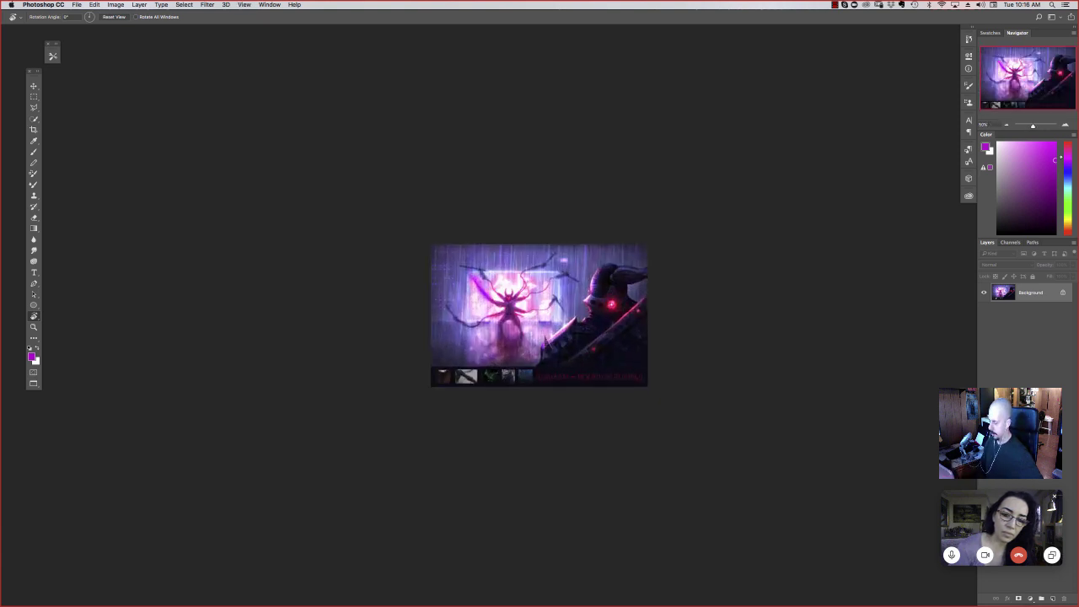
pyautogui.press('super+plus')
pyautogui.press('super+plus')
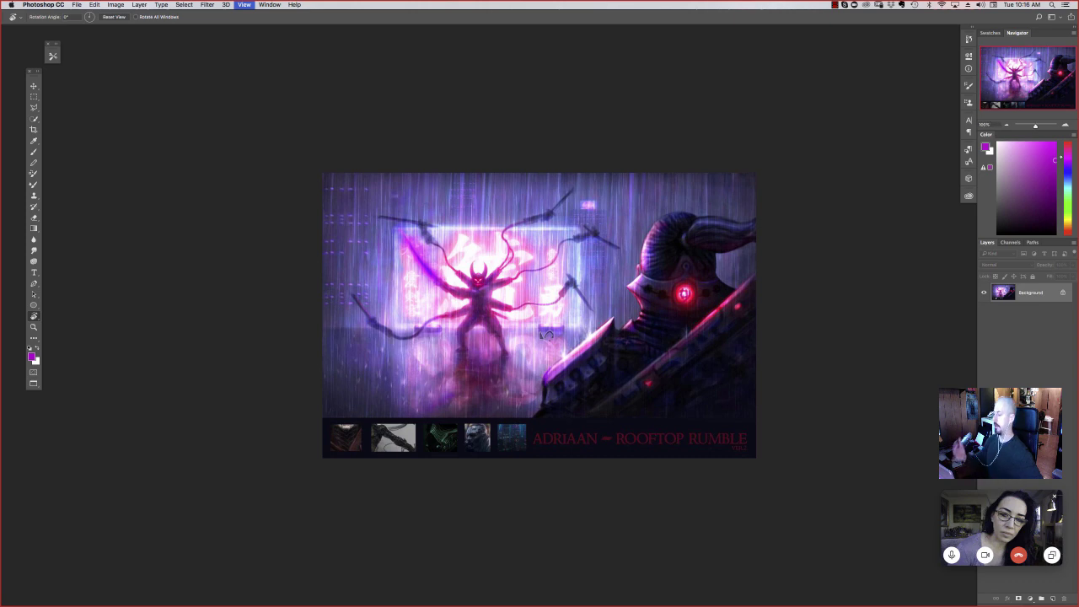
pyautogui.press('super+plus')
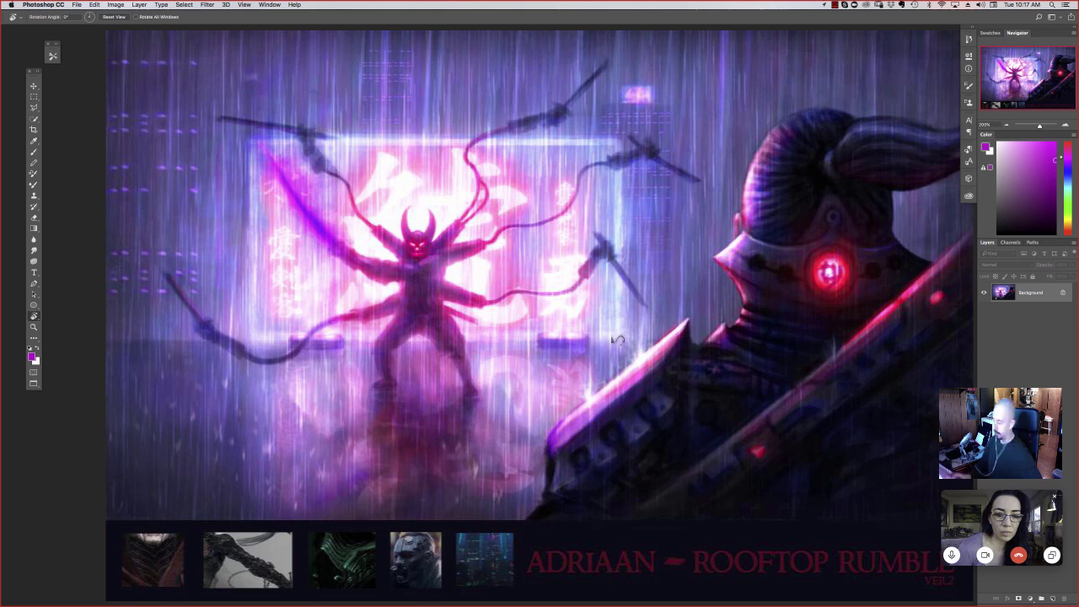
pyautogui.press('super+minus')
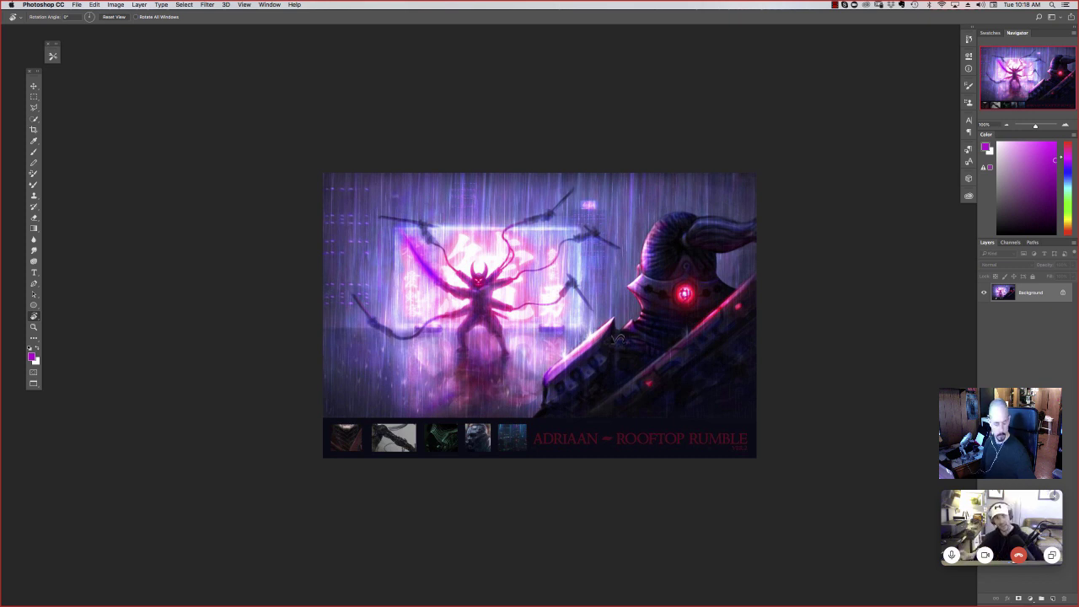
# Step: Return the rainy purple painting to its floating window, reduce it to 50%, and move it clear of the pastel rooftop painting
pyautogui.press('f')
pyautogui.press('Tab')
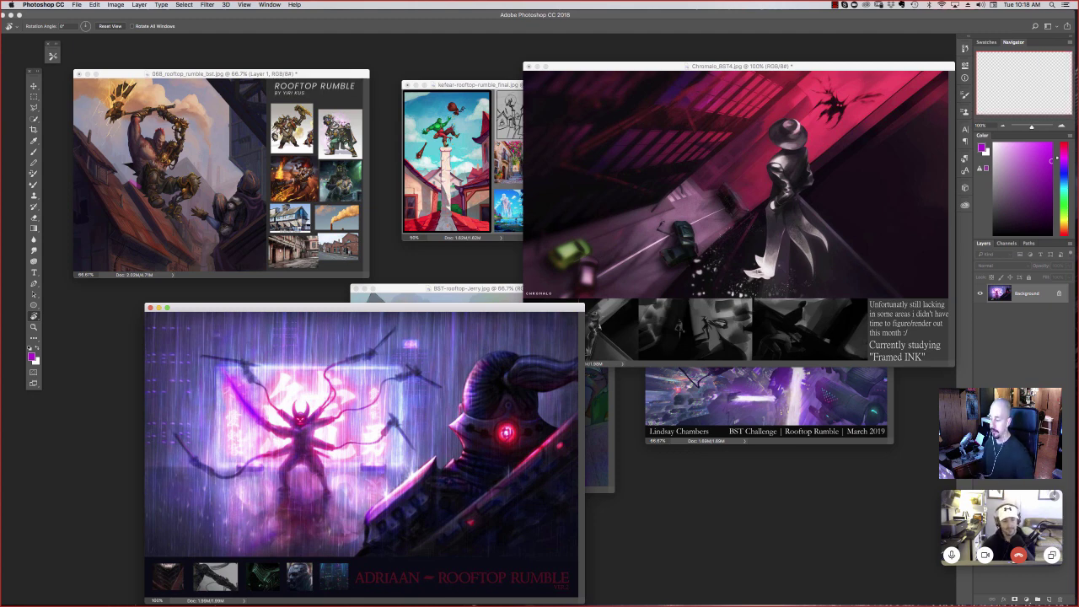
pyautogui.press('super+minus')
pyautogui.press('super+minus')
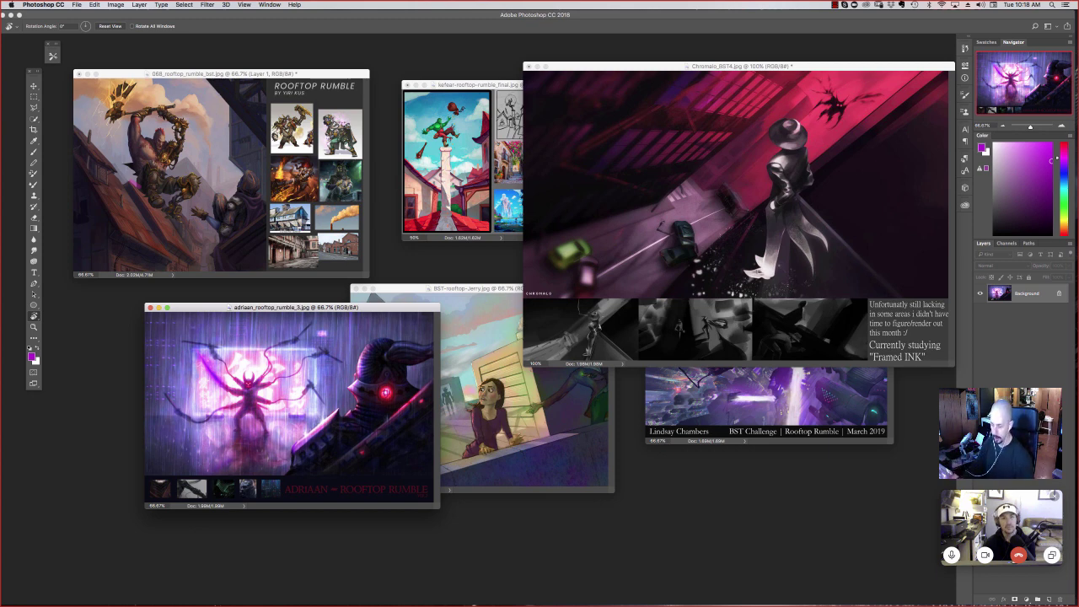
pyautogui.moveTo(292, 307); pyautogui.dragTo(225, 349)
pyautogui.press('super+minus')
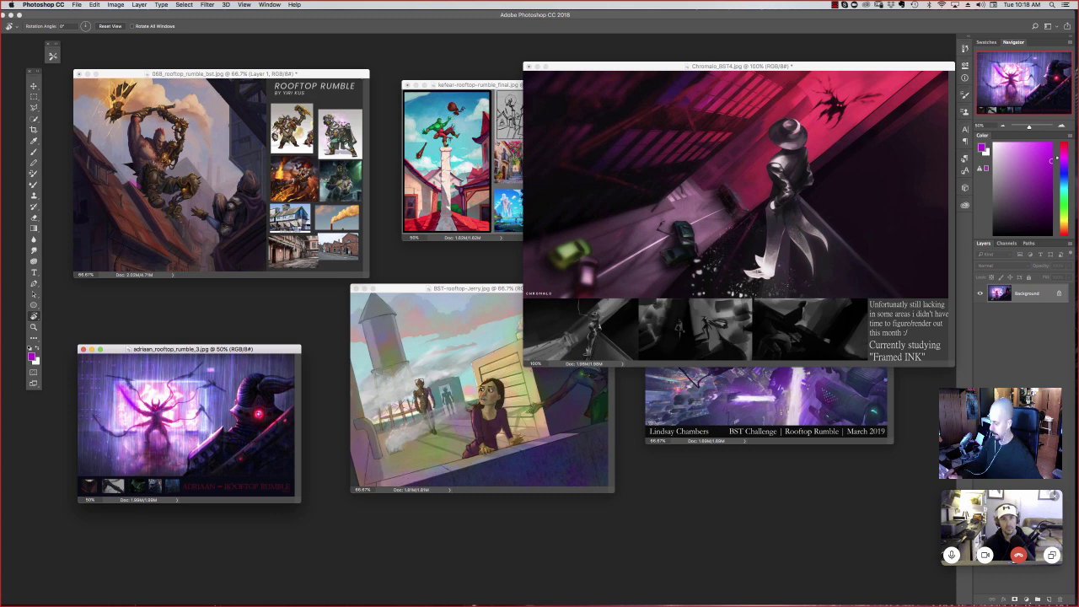
# Step: Switch to the pastel painting of the woman leaning on the rooftop ledge, enlarge it to 100%, and show it full screen
pyautogui.click(480, 288)
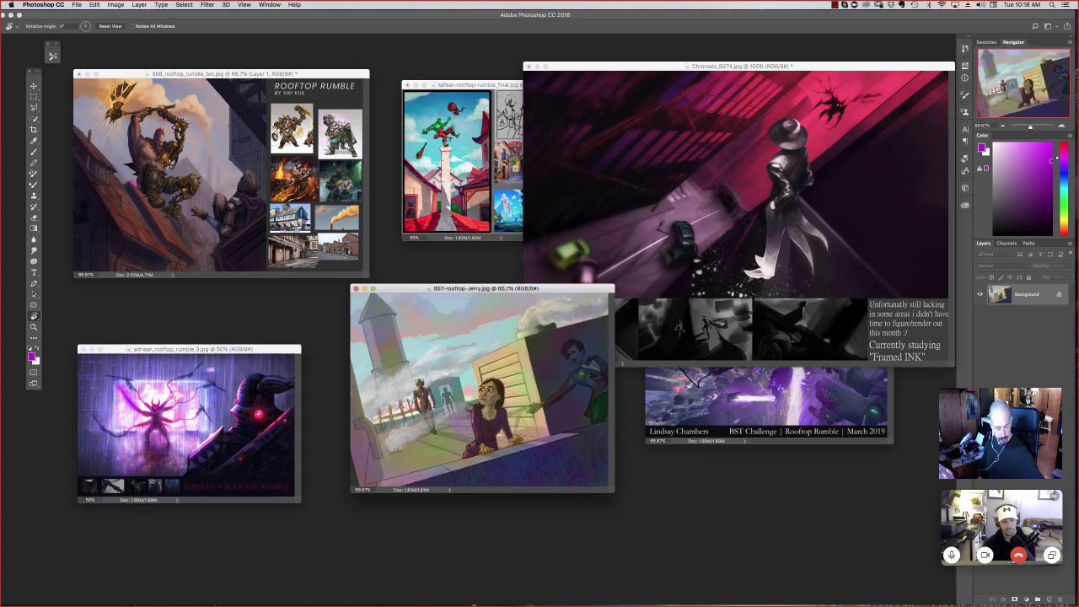
pyautogui.press('super+1')
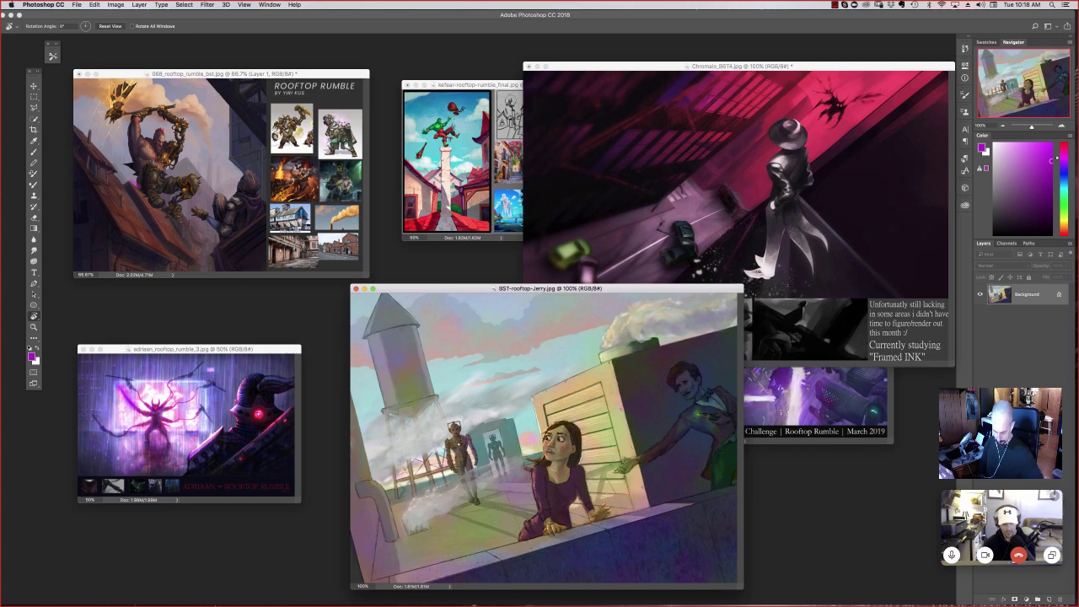
pyautogui.press('super+w')
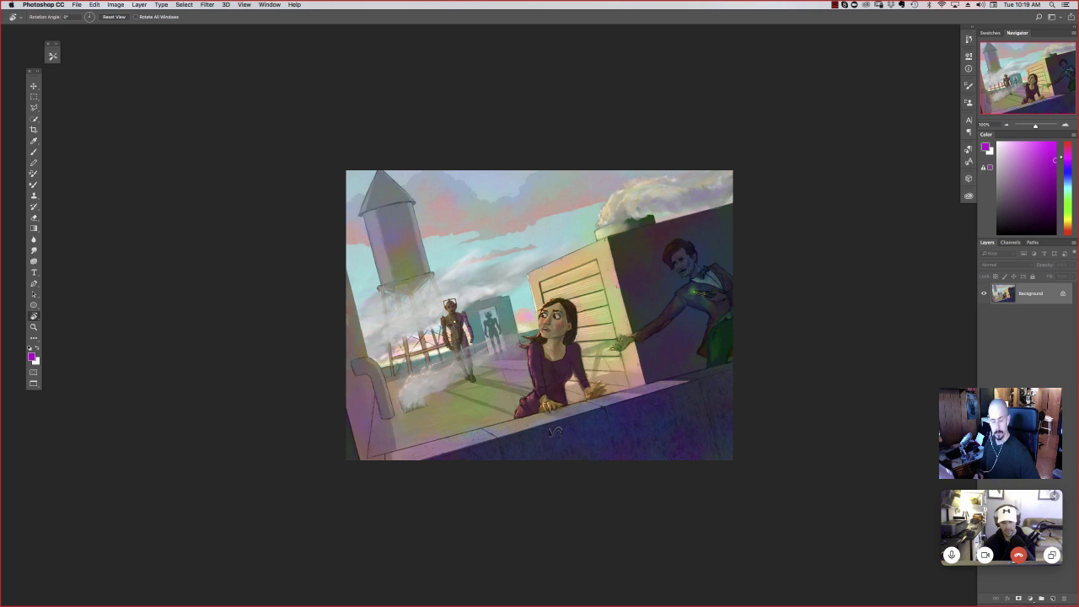
# Step: Inspect the pastel rooftop painting with its view rotated, straighten it, and return it to its floating window at 66.7%
pyautogui.moveTo(554, 432); pyautogui.dragTo(571, 407)
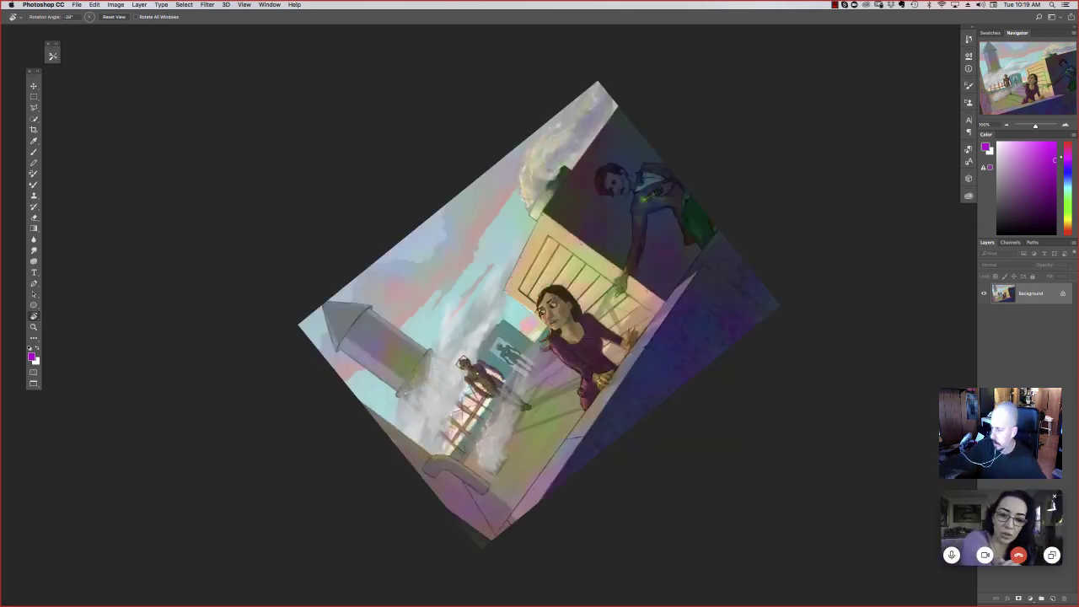
pyautogui.press('Escape')
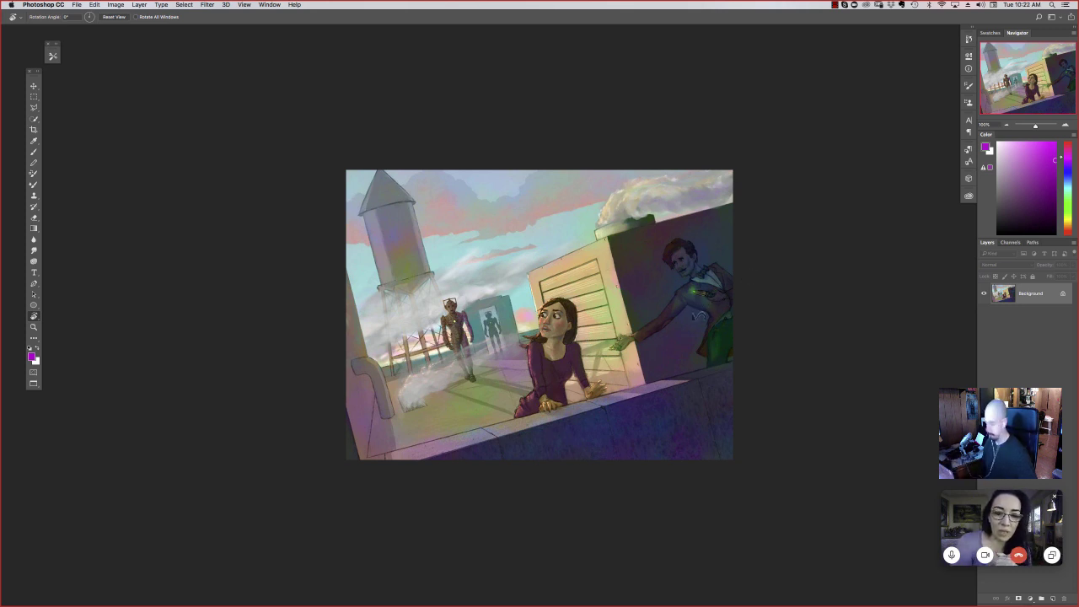
pyautogui.press('f')
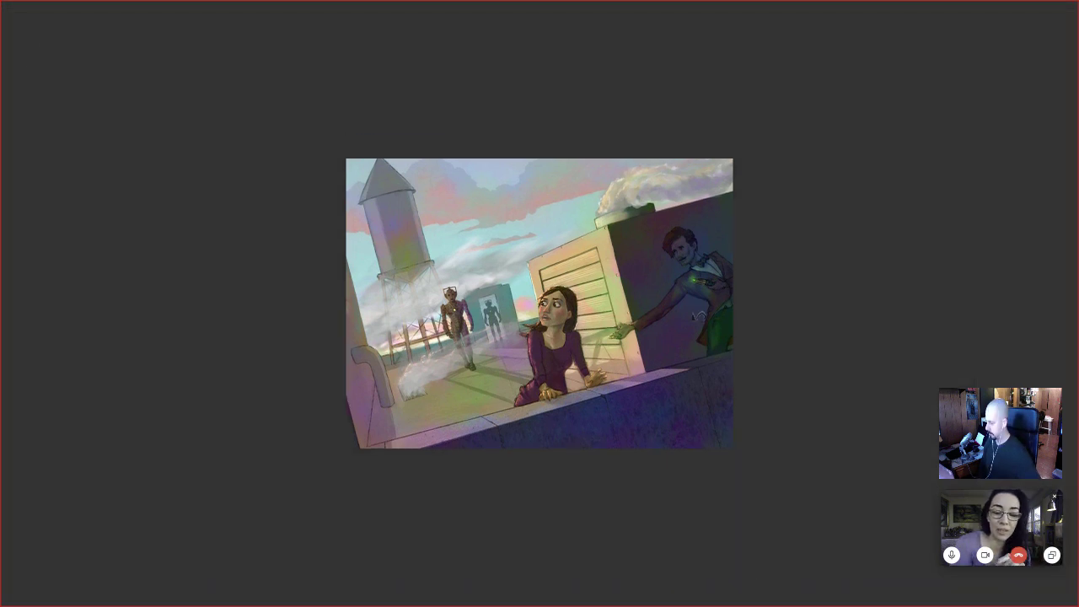
pyautogui.press('f')
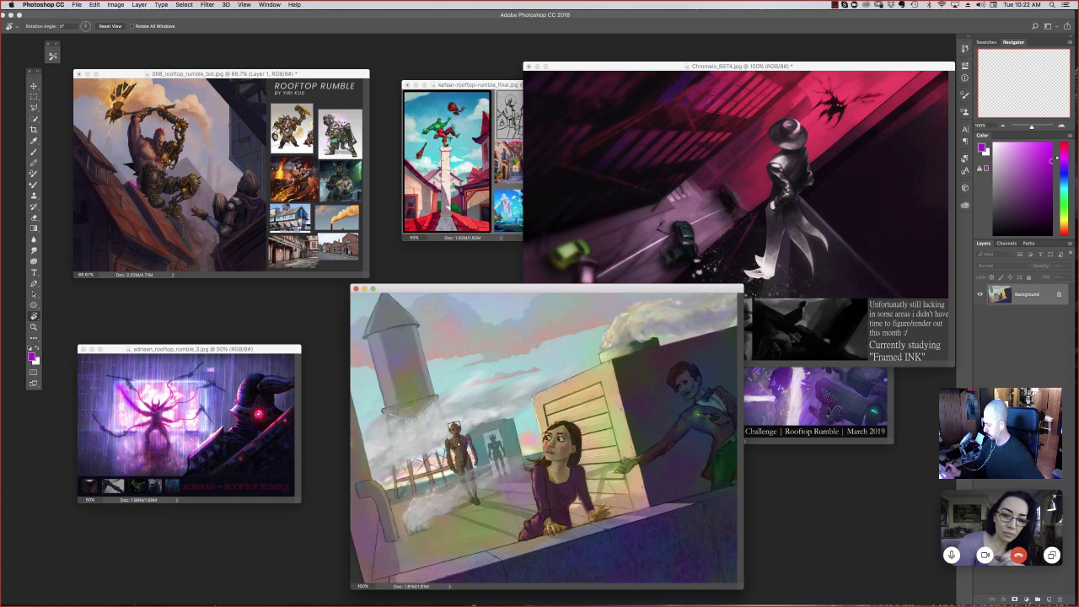
pyautogui.press('super+minus')
# Step: Switch to the purple city painting, show it full screen, and examine it at 200% and 100%
pyautogui.click(820, 419)
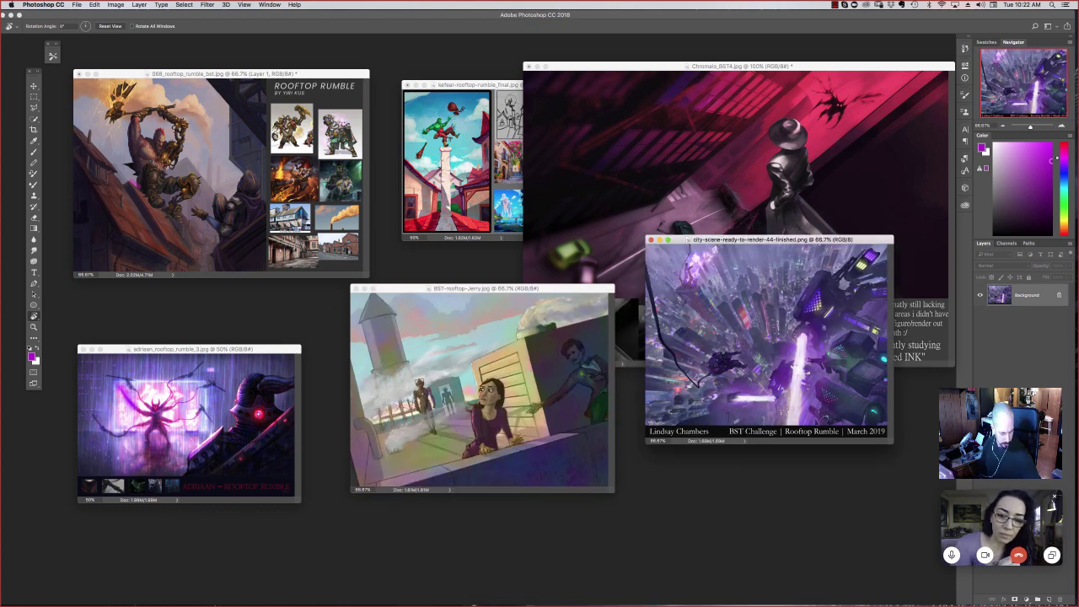
pyautogui.press('f')
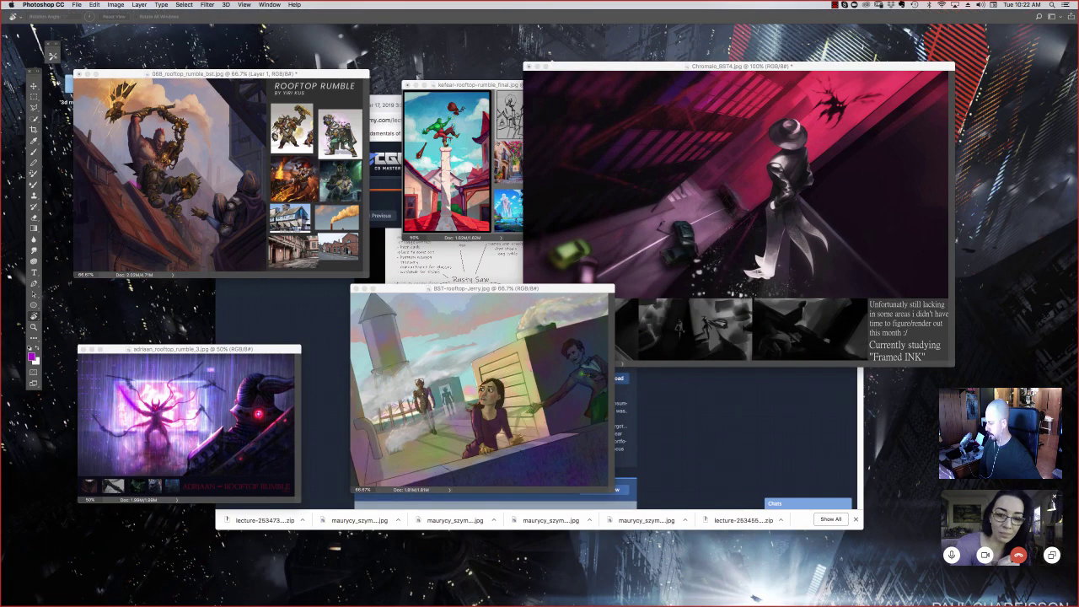
pyautogui.hotkey('shift', 'Tab')
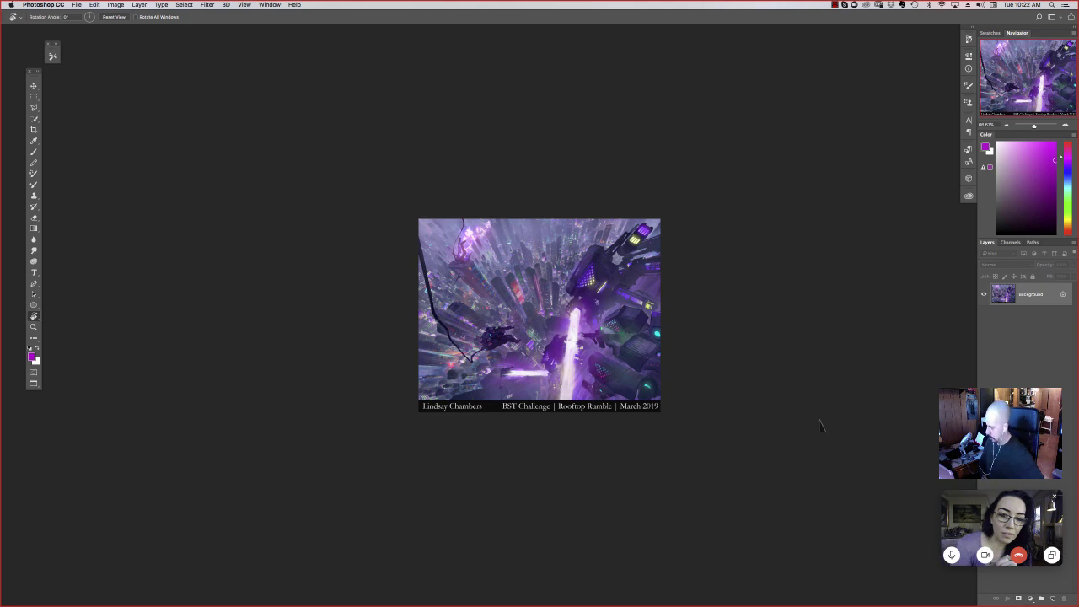
pyautogui.press('super+1')
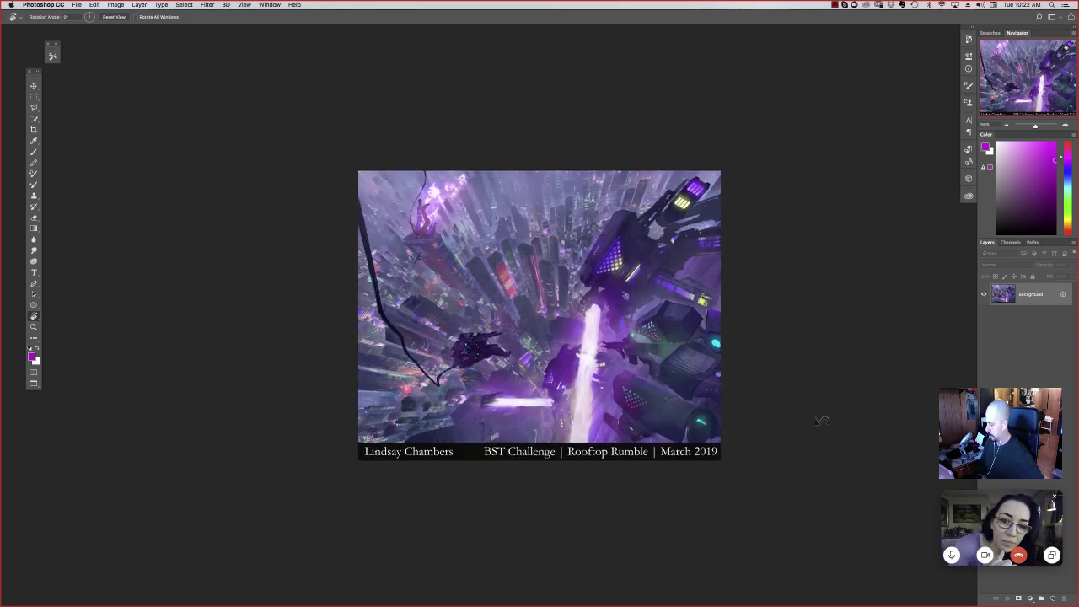
pyautogui.press('super+equal')
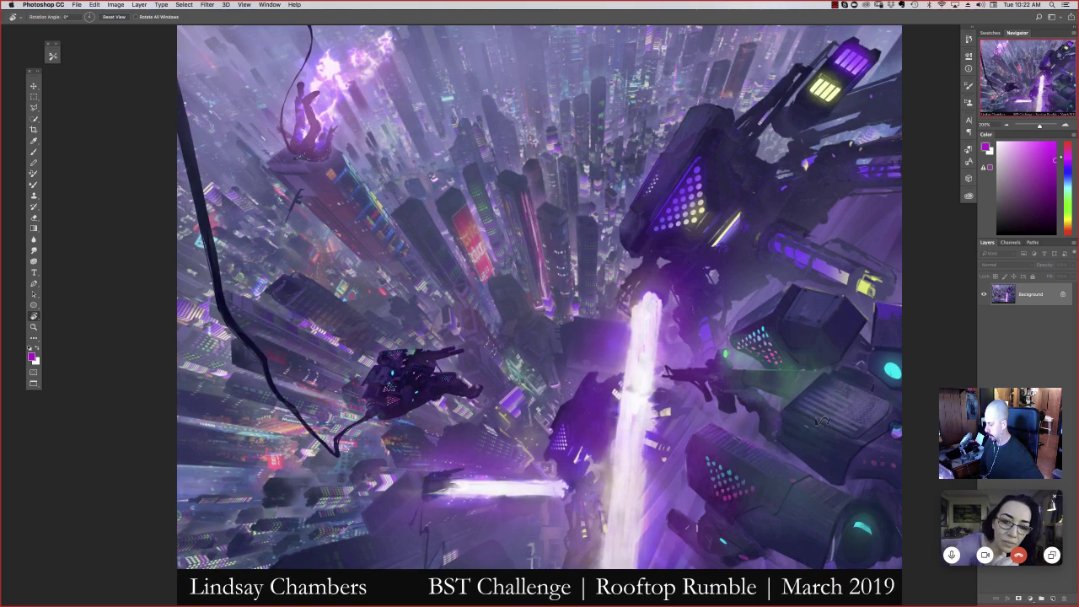
pyautogui.press('super+minus')
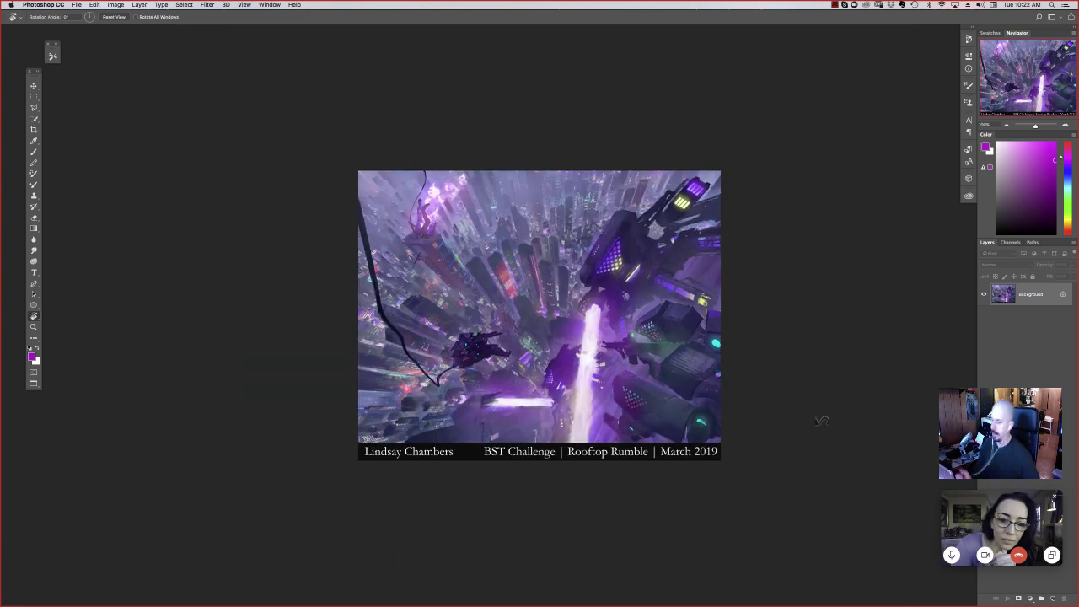
pyautogui.click(34, 108)
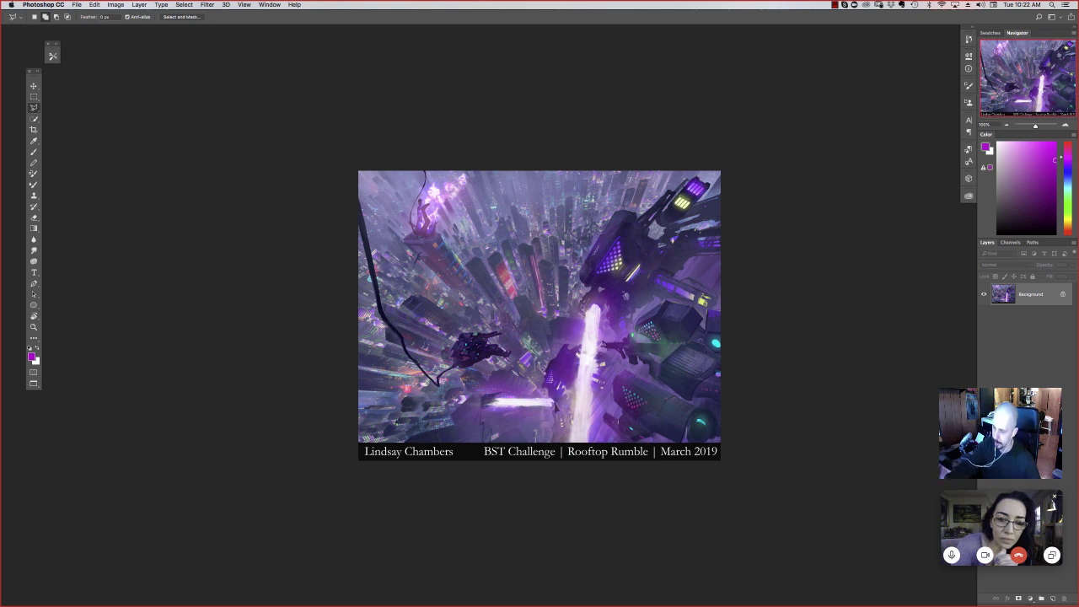
pyautogui.click(709, 204)
pyautogui.press('Escape')
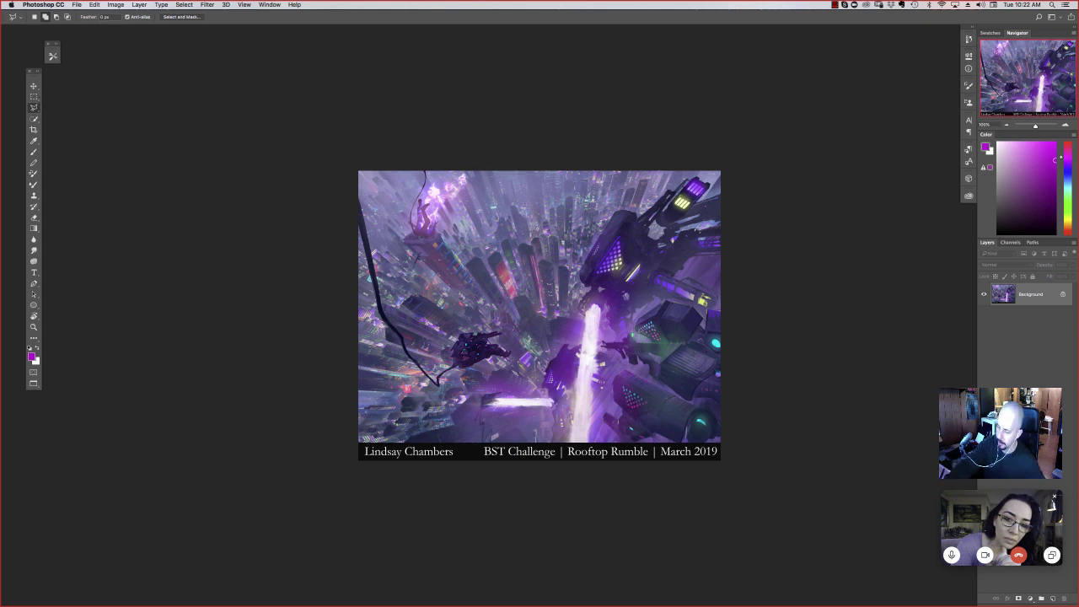
# Step: Select the large foreground mech in the purple city painting with a freehand Lasso outline
pyautogui.rightClick(33, 107)
pyautogui.click(59, 113)
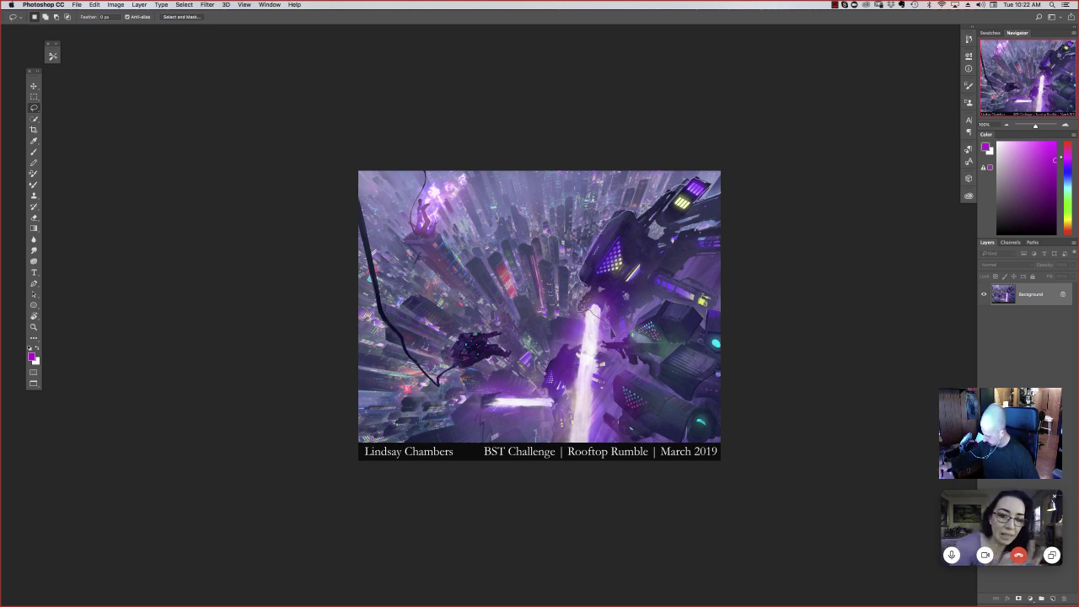
pyautogui.moveTo(618, 340)
pyautogui.mouseDown()
pyautogui.moveTo(624, 371)
pyautogui.moveTo(621, 429)
pyautogui.moveTo(639, 457)
pyautogui.moveTo(713, 458)
pyautogui.moveTo(730, 433)
pyautogui.moveTo(747, 332)
pyautogui.moveTo(761, 176)
pyautogui.mouseUp()
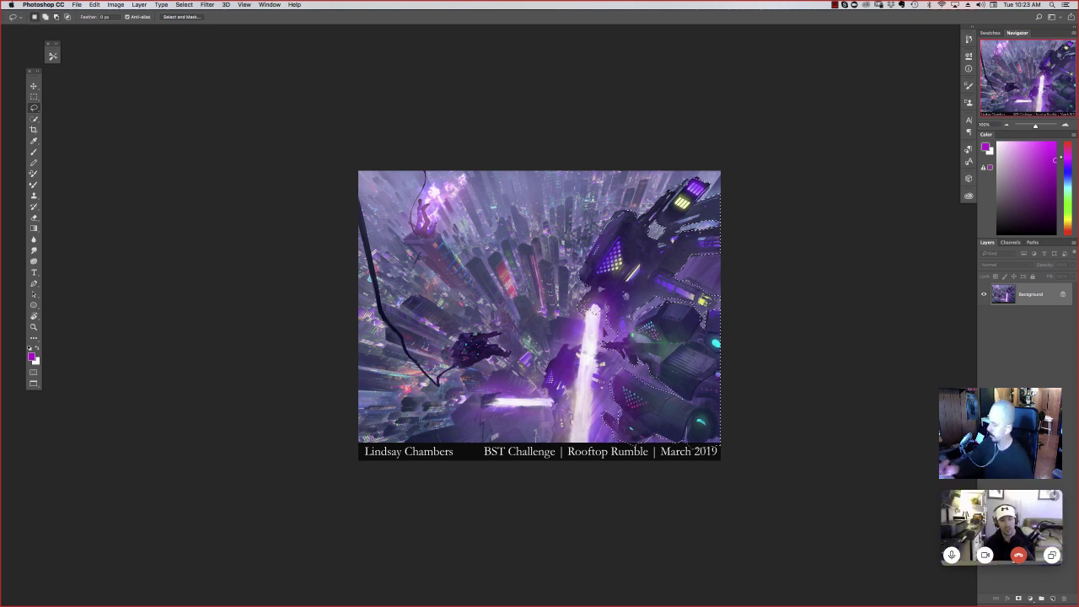
# Step: Duplicate the Background layer and restore the lasso selection of the foreground mech on the copy
pyautogui.click(95, 5)
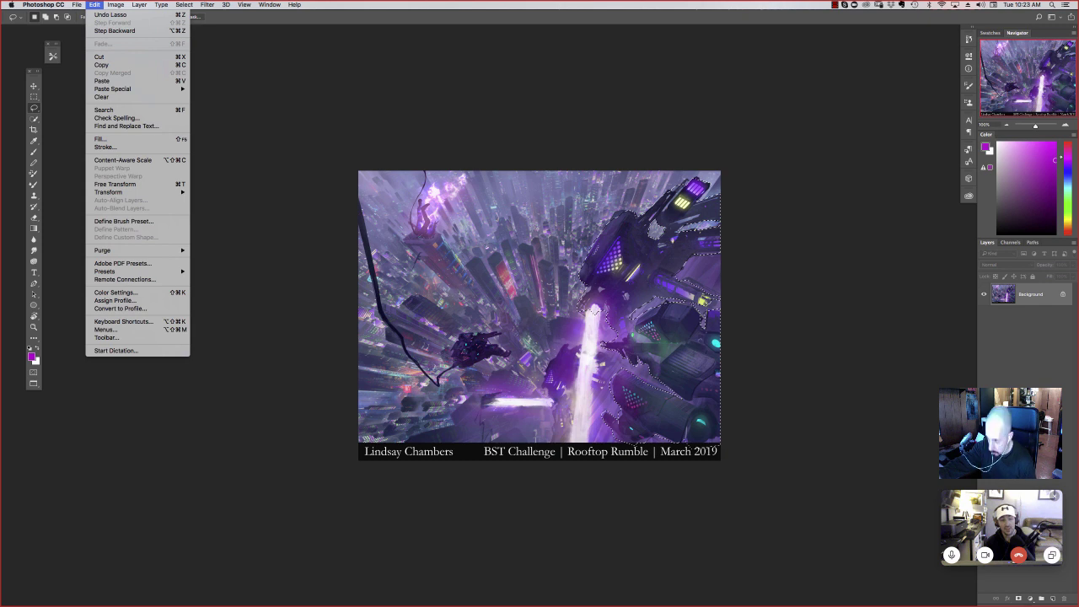
pyautogui.moveTo(115, 5)
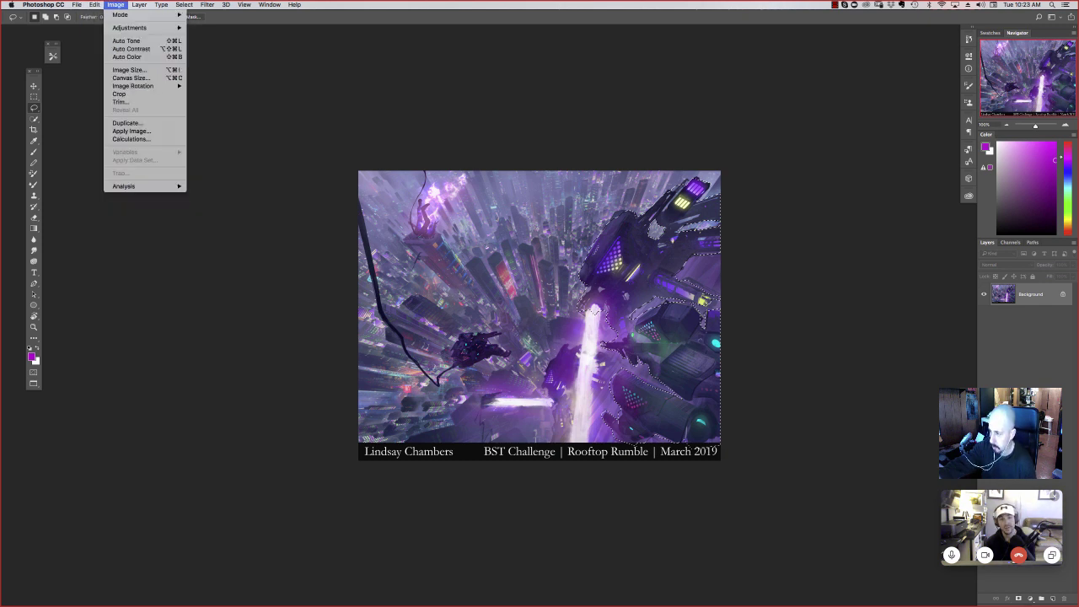
pyautogui.click(396, 422)
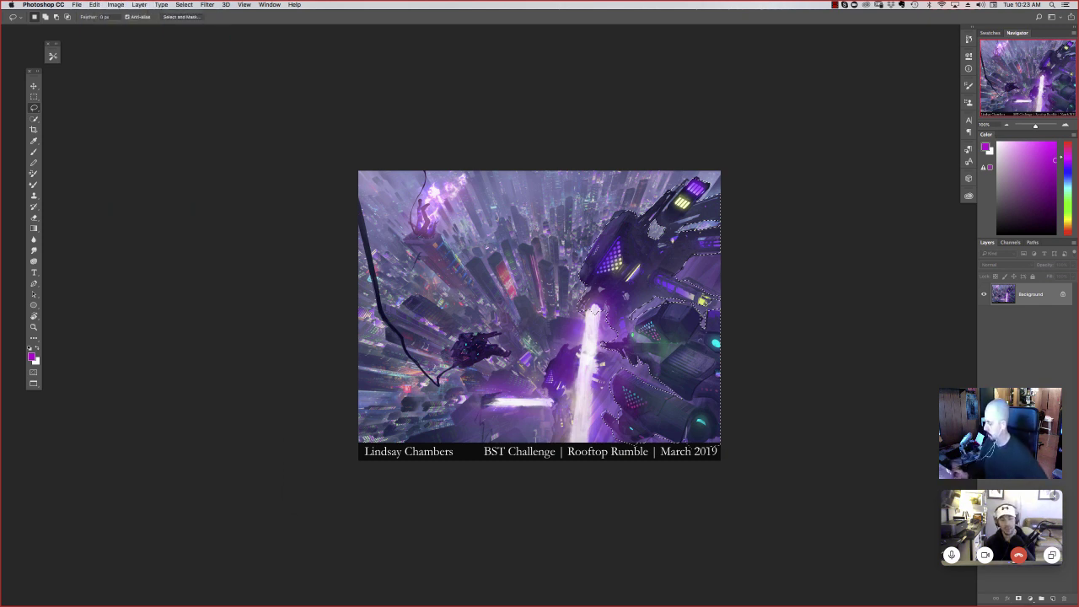
pyautogui.click(473, 431)
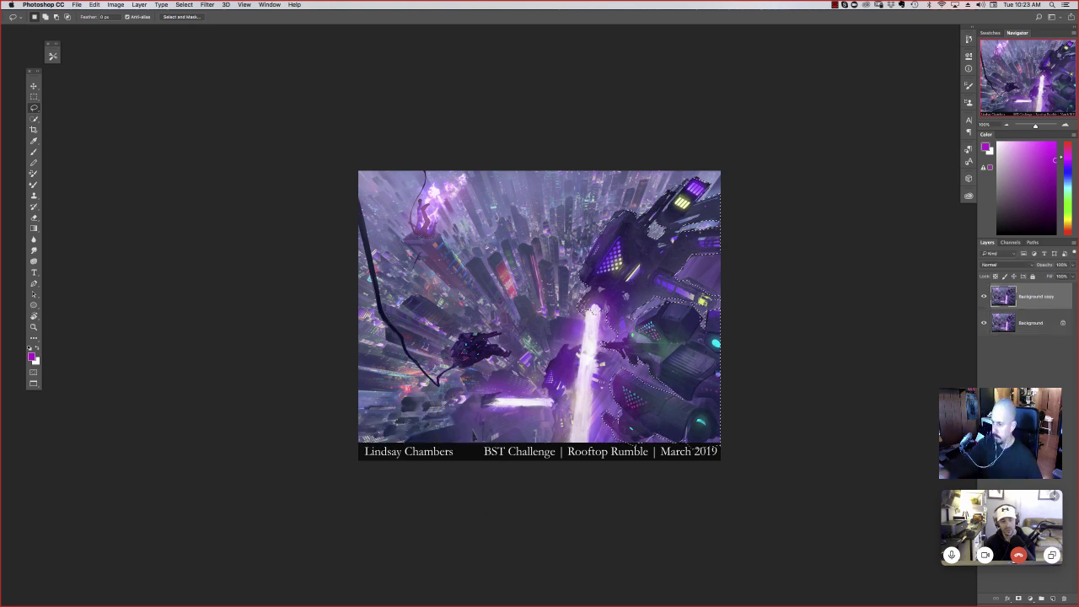
pyautogui.hotkey('ctrl', 'd')
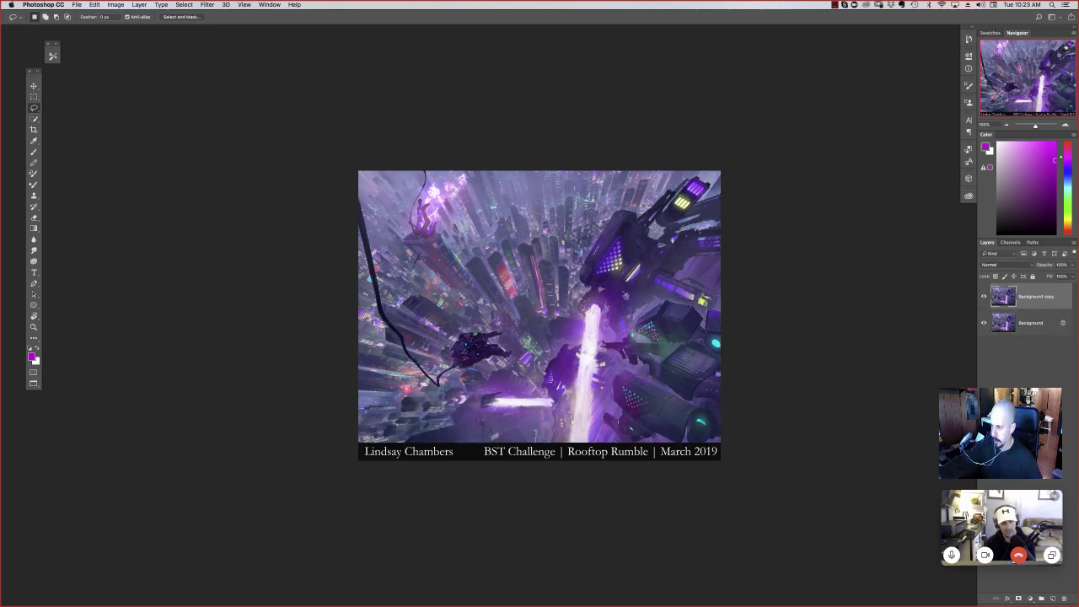
pyautogui.hotkey('ctrl', 'shift', 'd')
# Step: Darken the selected foreground mech with Levels, using input black 40 and output white 204, and deselect it
pyautogui.click(115, 4)
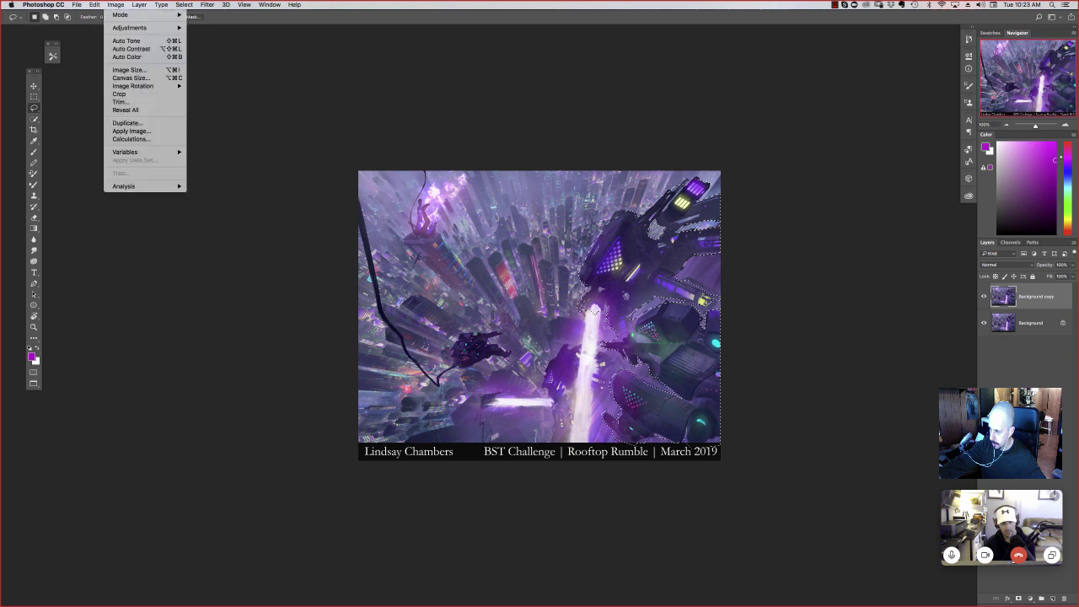
pyautogui.moveTo(127, 28)
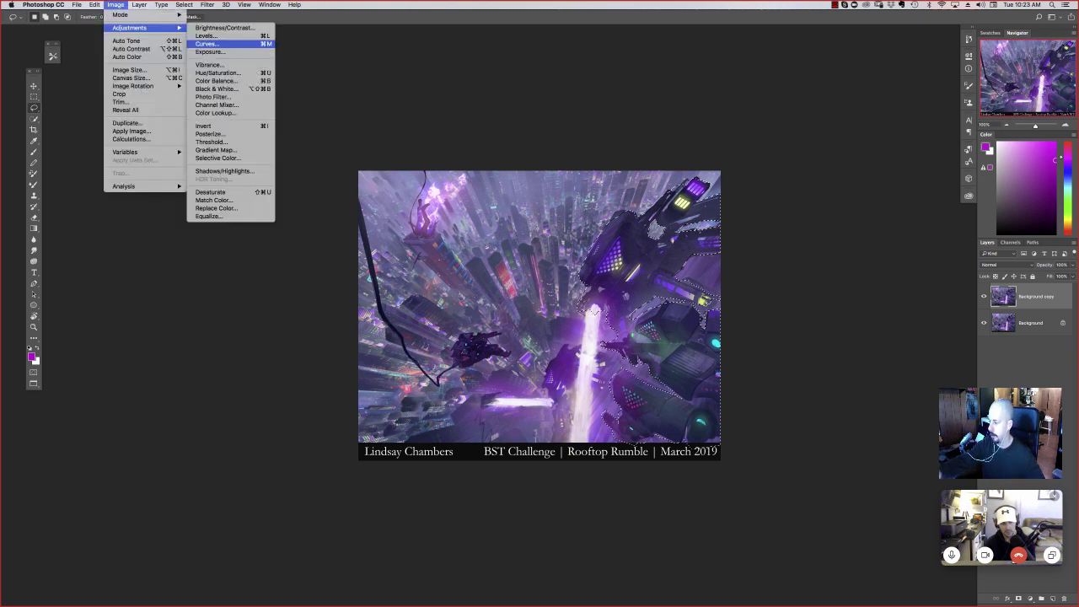
pyautogui.click(206, 36)
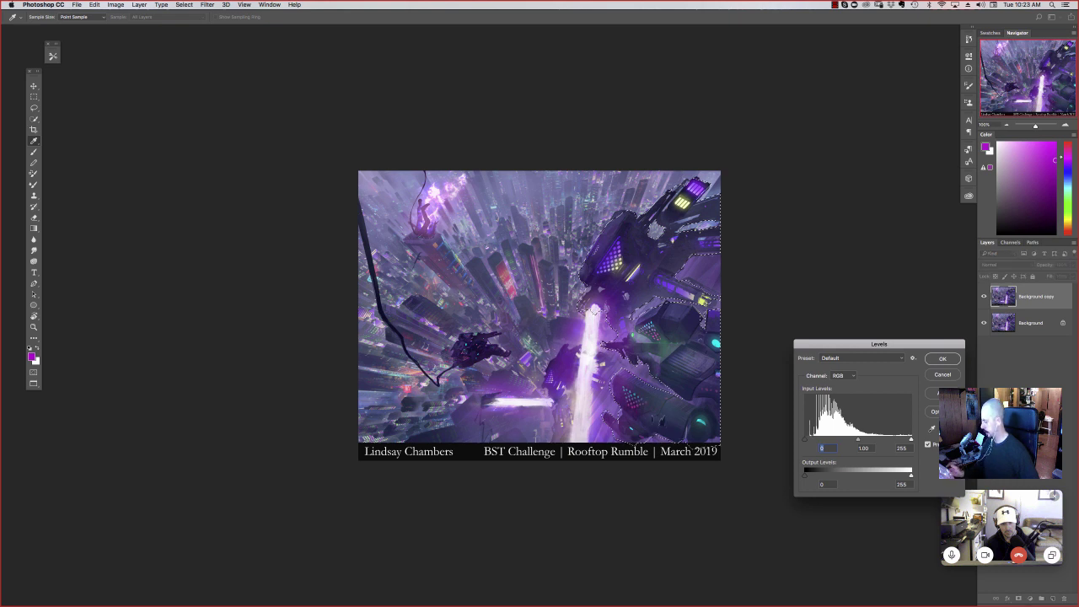
pyautogui.write('28')
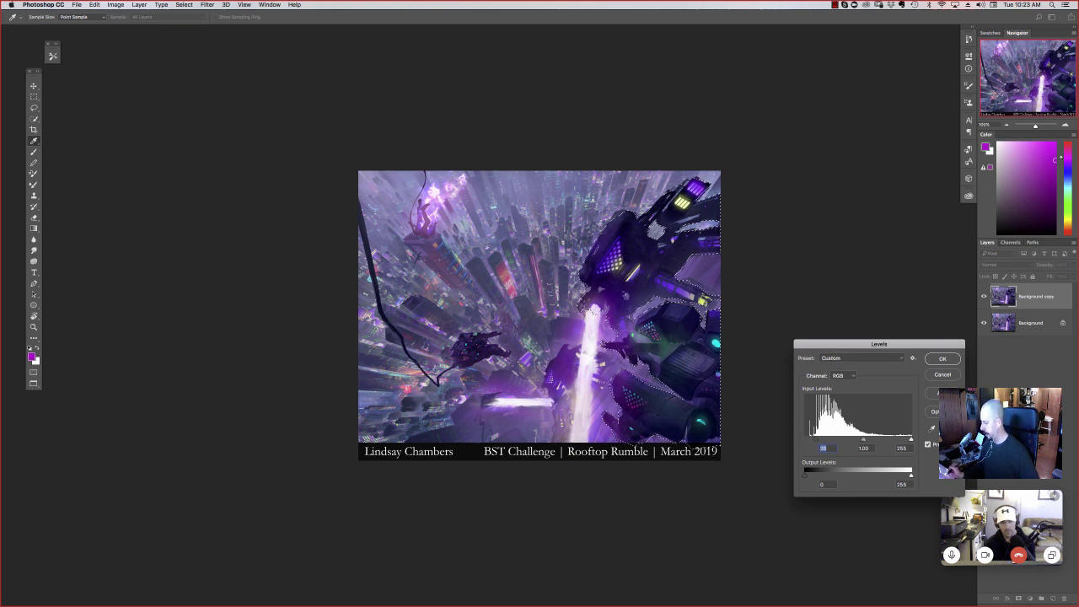
pyautogui.write('40')
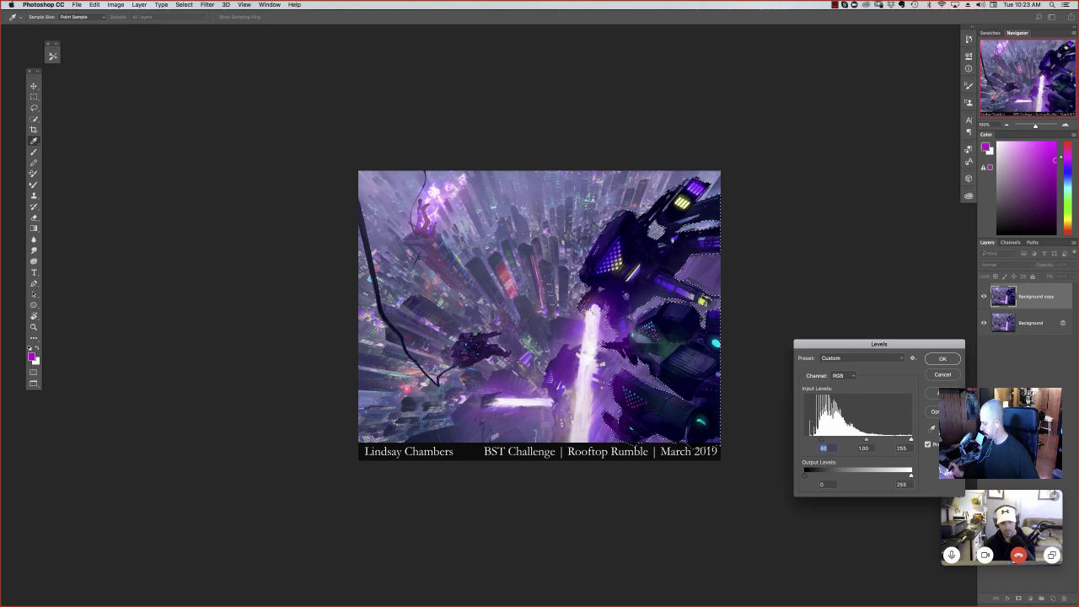
pyautogui.moveTo(910, 476); pyautogui.dragTo(889, 475)
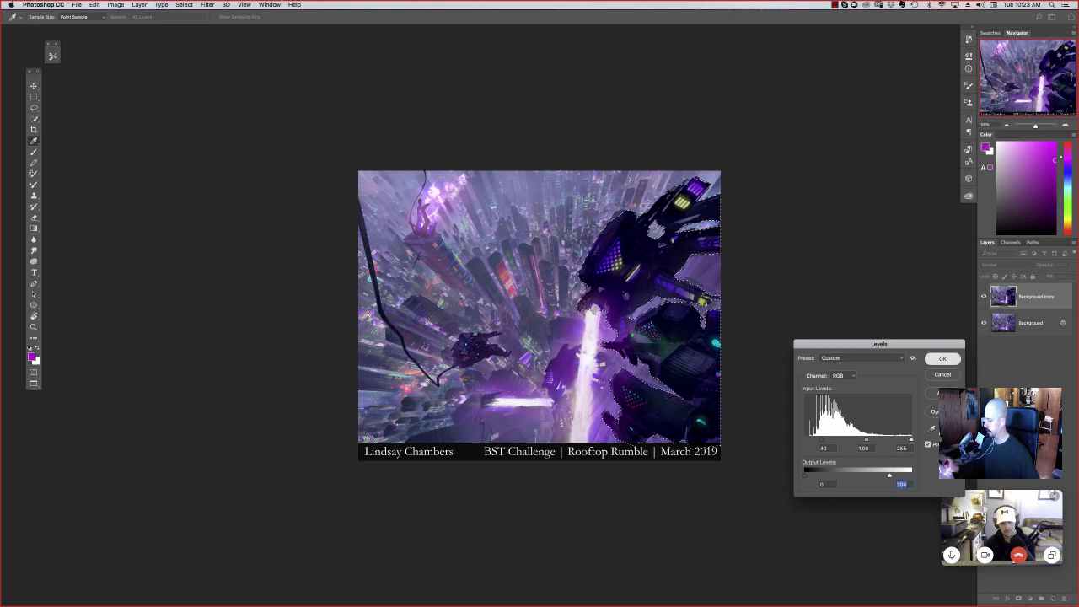
pyautogui.click(944, 361)
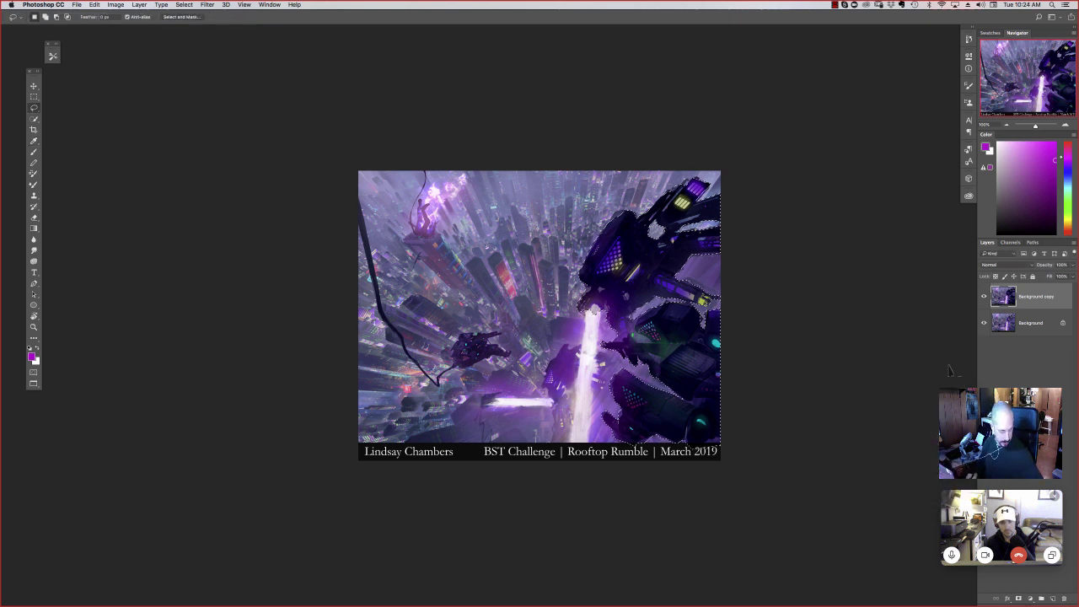
pyautogui.press('super+d')
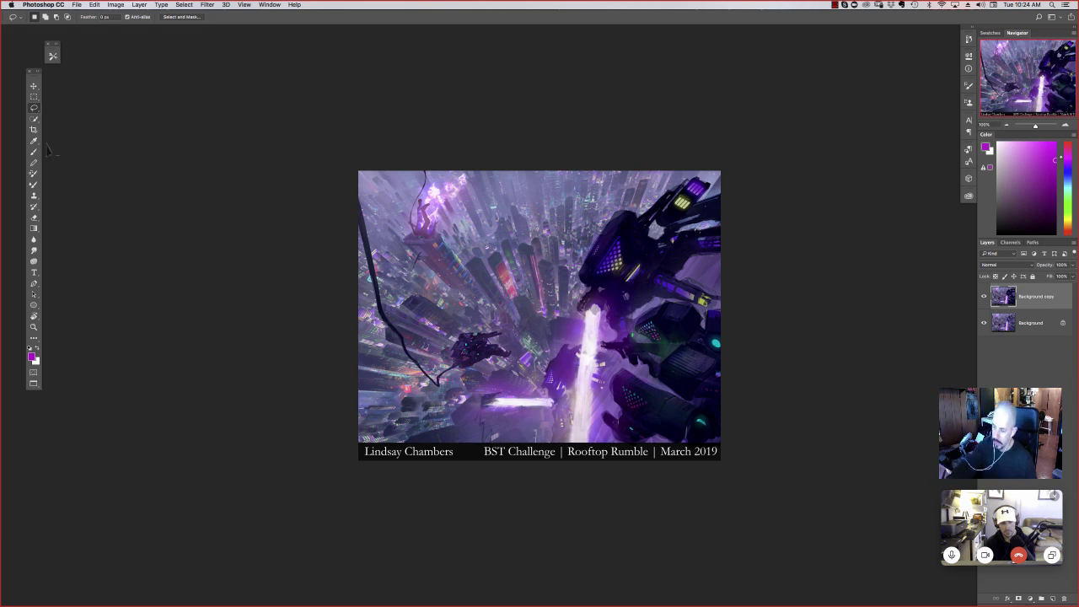
# Step: Examine the darkened mech against the city at 100% and 200%, and trace a temporary lasso outline over the central buildings
pyautogui.press('b')
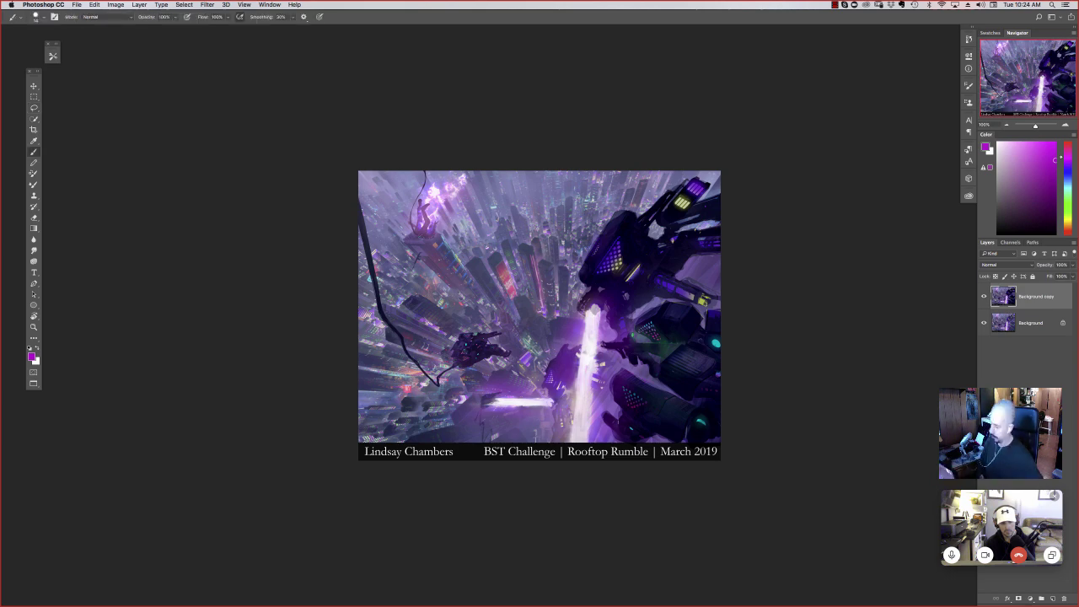
pyautogui.press('super+equal')
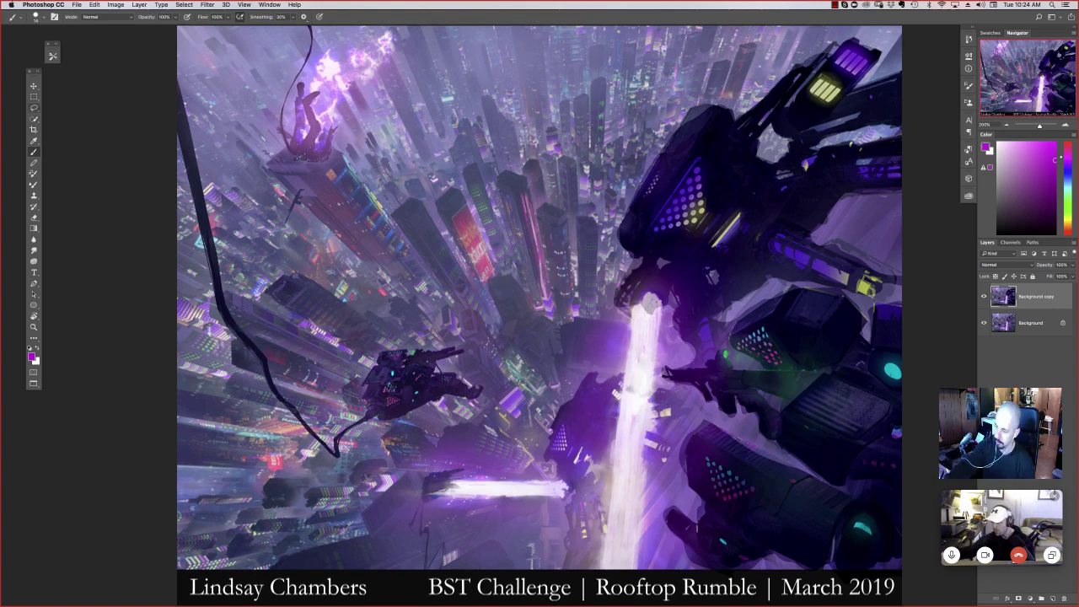
pyautogui.press('l')
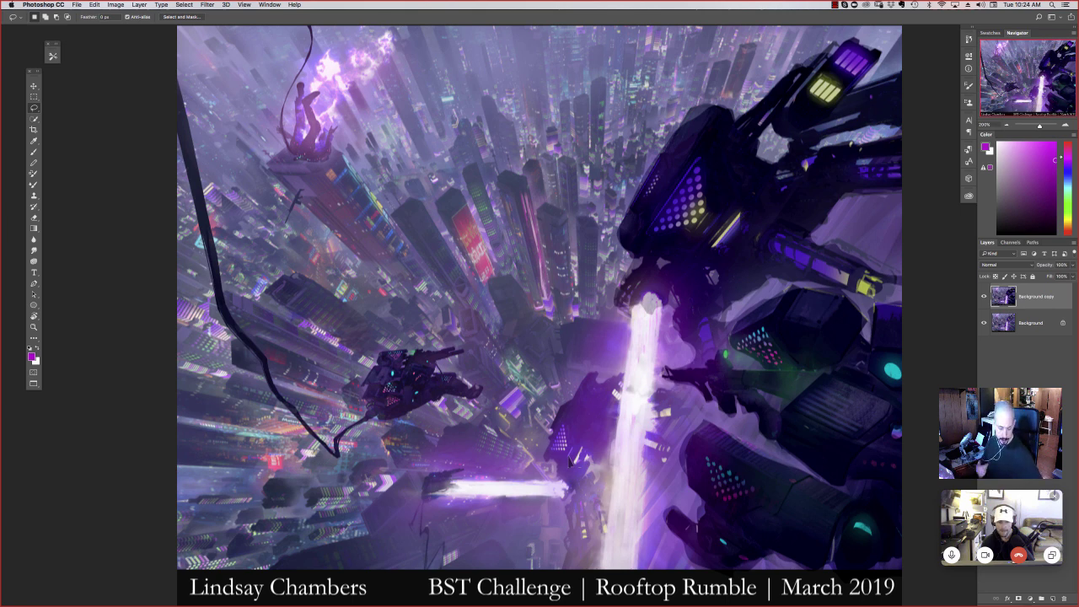
pyautogui.press('super+minus')
pyautogui.press('super+minus')
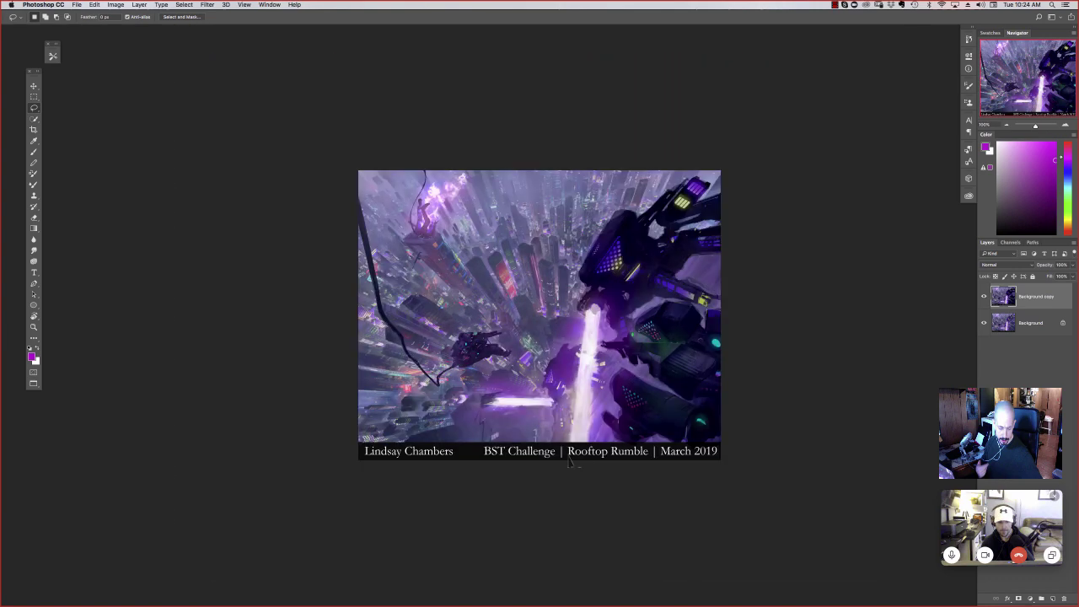
pyautogui.press('super+plus')
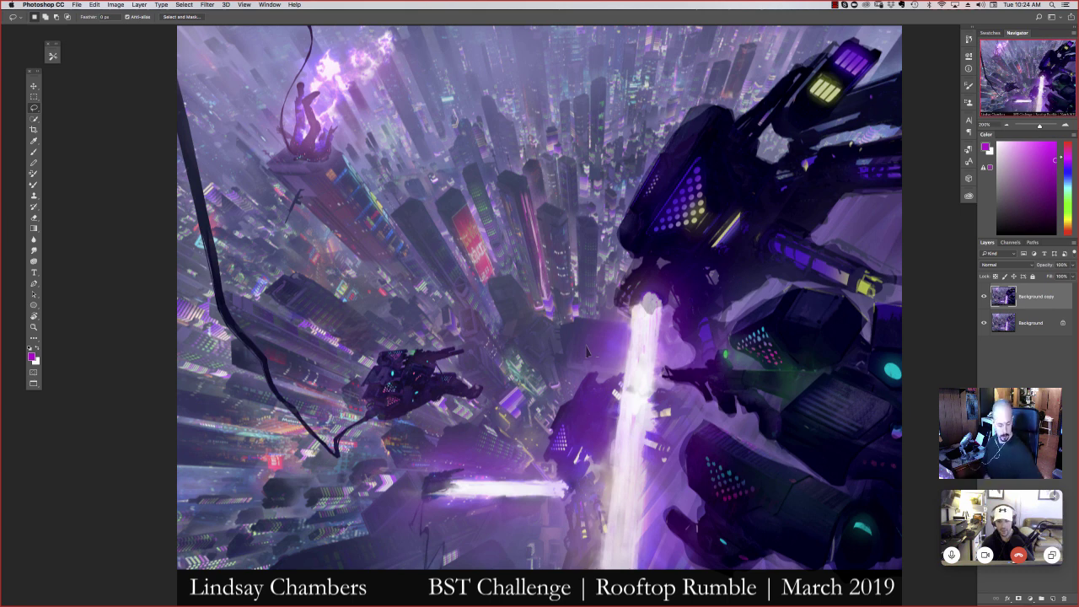
pyautogui.press('super+minus')
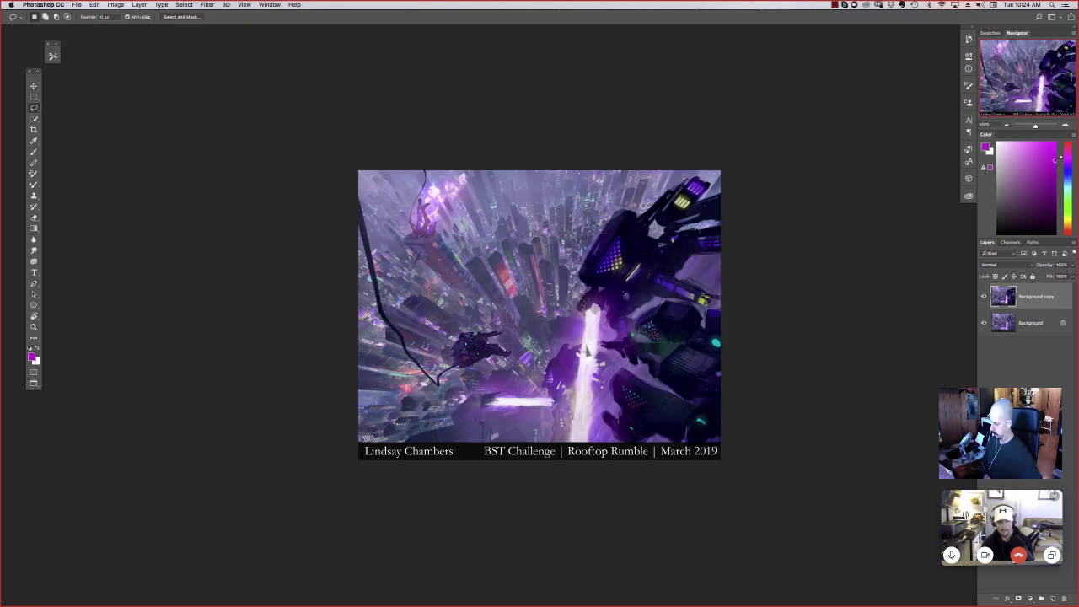
pyautogui.press('super+plus')
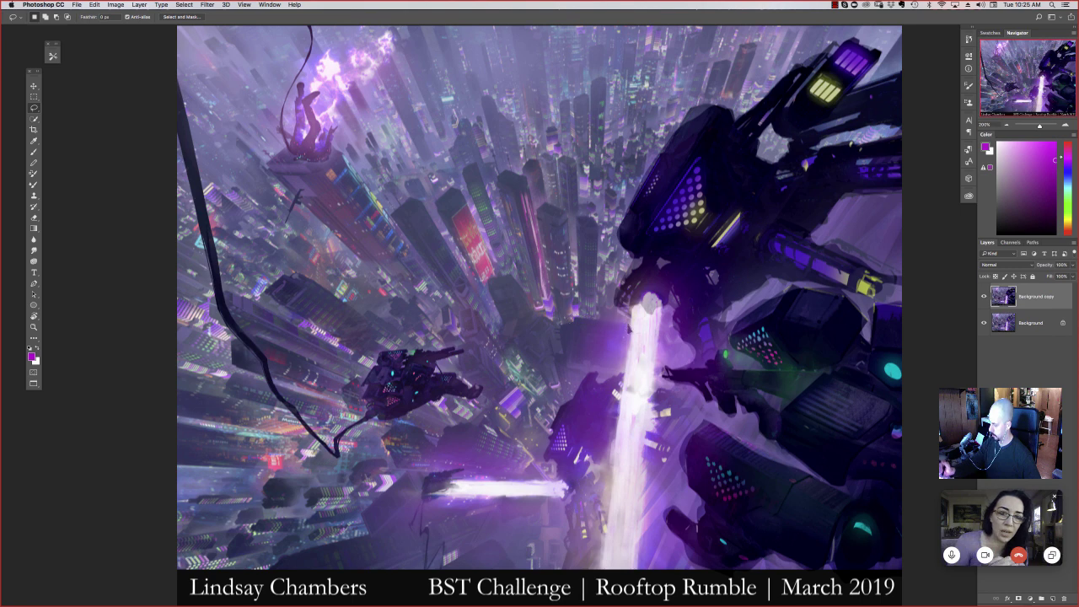
pyautogui.moveTo(590, 322)
pyautogui.mouseDown()
pyautogui.moveTo(539, 322)
pyautogui.moveTo(515, 282)
pyautogui.moveTo(488, 284)
pyautogui.moveTo(489, 331)
pyautogui.mouseUp()
pyautogui.press('super+d')
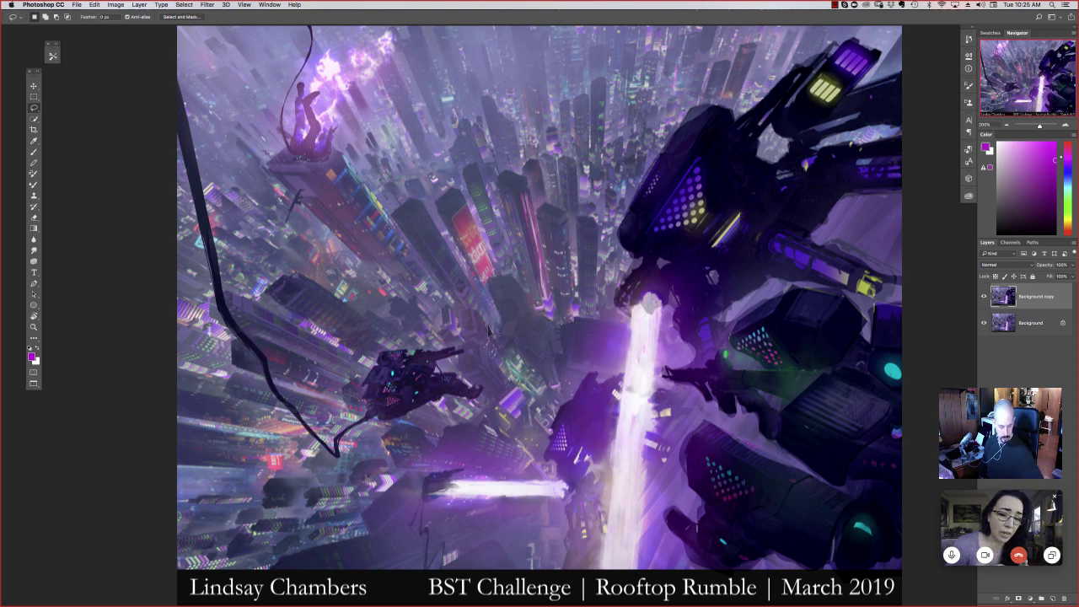
# Step: Examine the darkened mech painting at 100% in full screen without the interface, and return it to a repositioned floating window
pyautogui.press('super+minus')
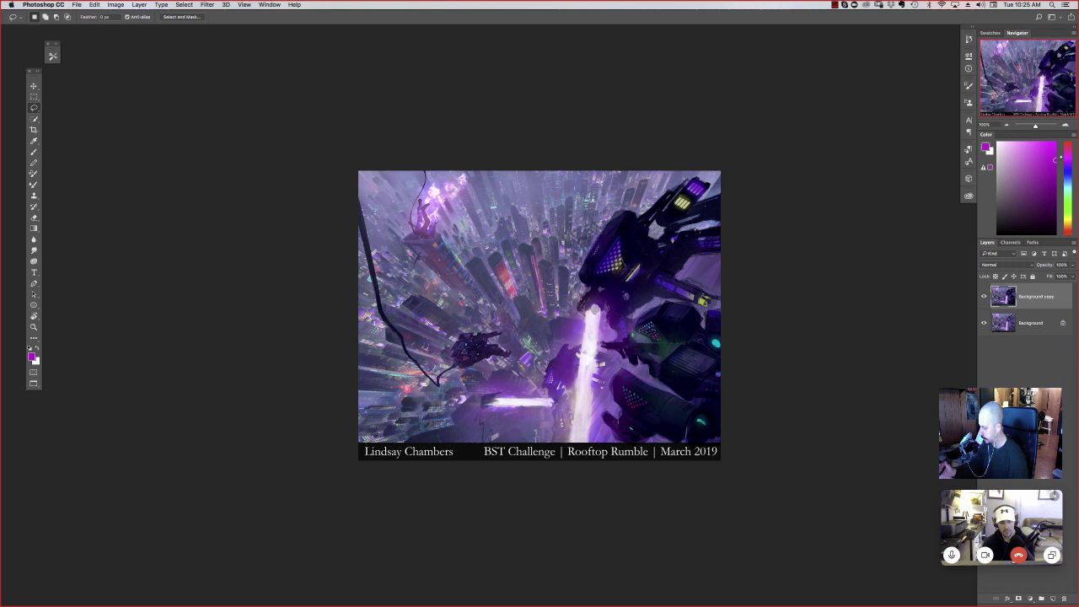
pyautogui.click(623, 266)
pyautogui.click(615, 198)
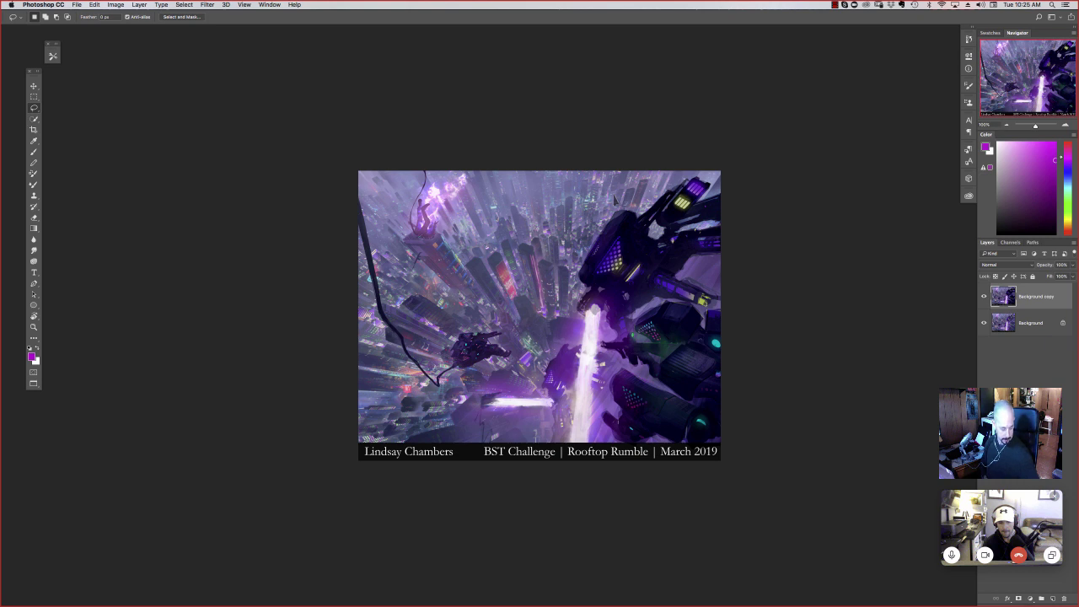
pyautogui.press('f')
pyautogui.press('f')
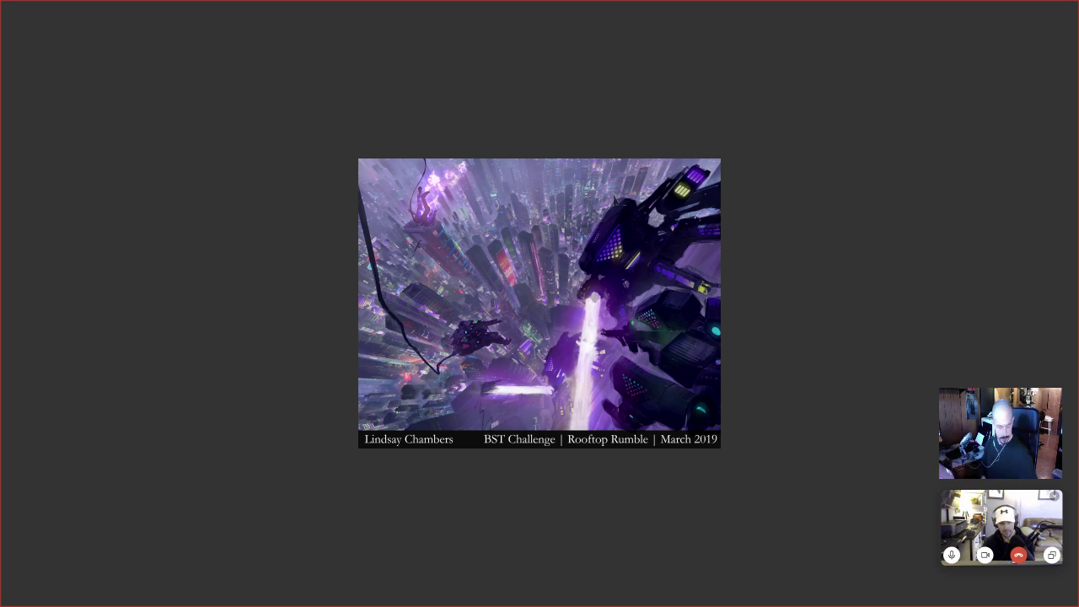
pyautogui.press('super+w')
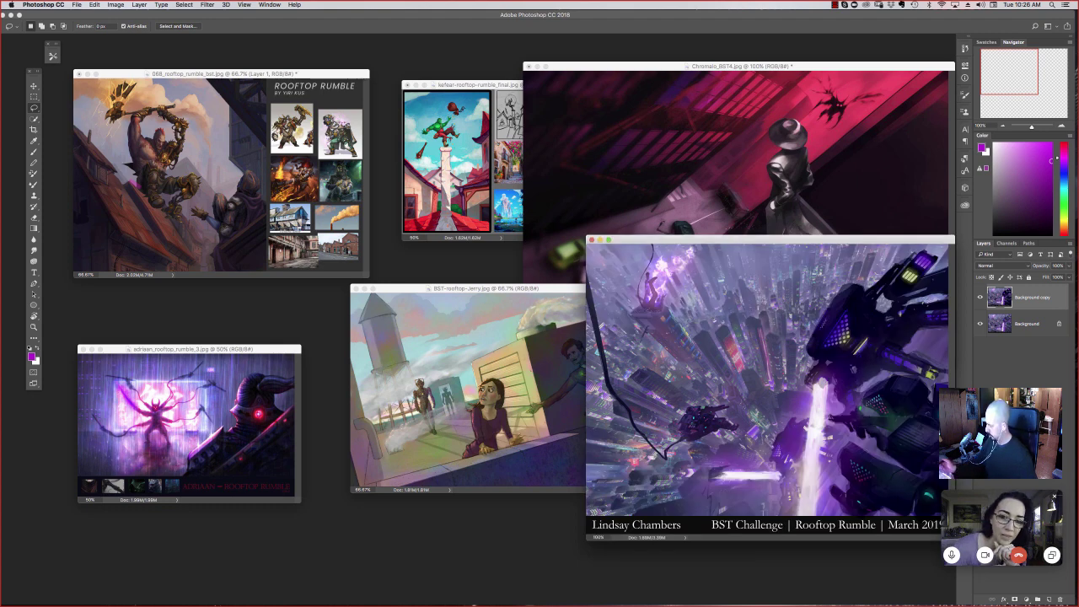
pyautogui.moveTo(769, 239); pyautogui.dragTo(718, 235)
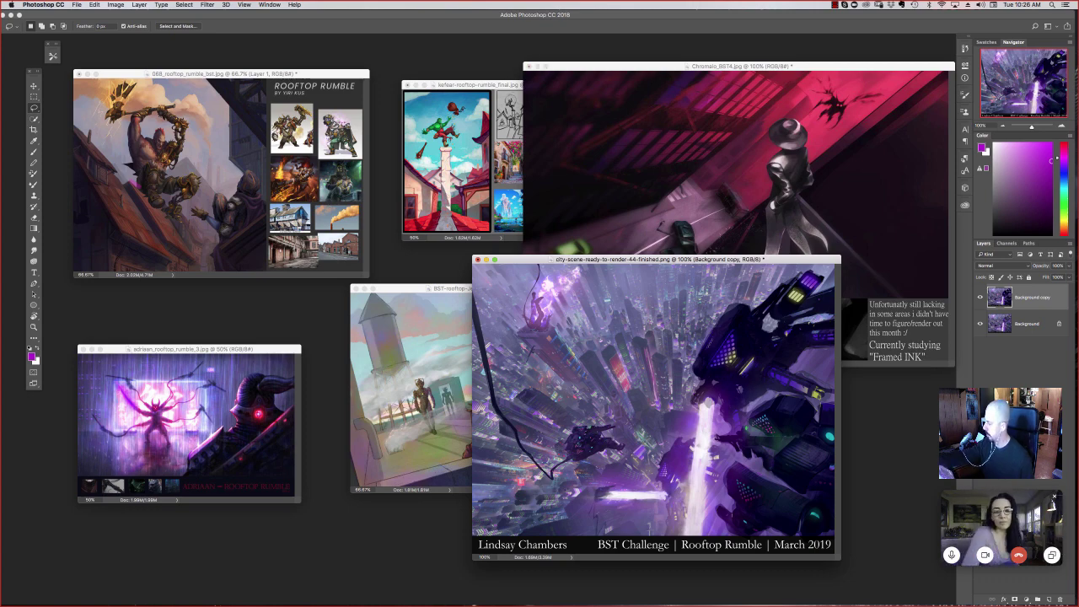
pyautogui.click(835, 5)
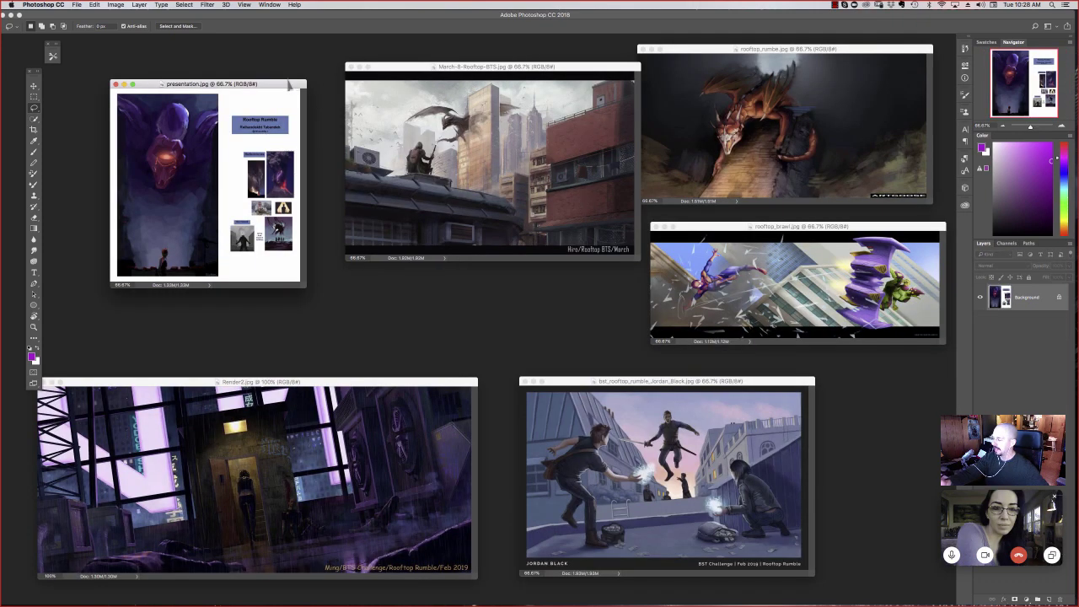
# Step: Enlarge the purple creature painting presentation.jpg to 200% and show it in full screen with the interface
pyautogui.moveTo(302, 87); pyautogui.dragTo(322, 89)
pyautogui.press('super+1')
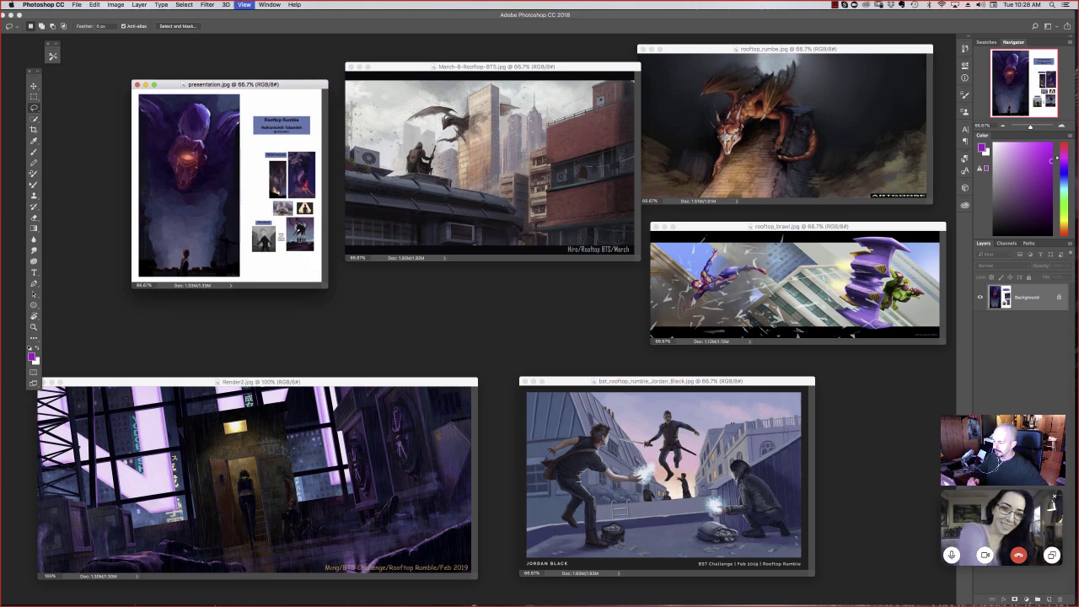
pyautogui.press('super+equal')
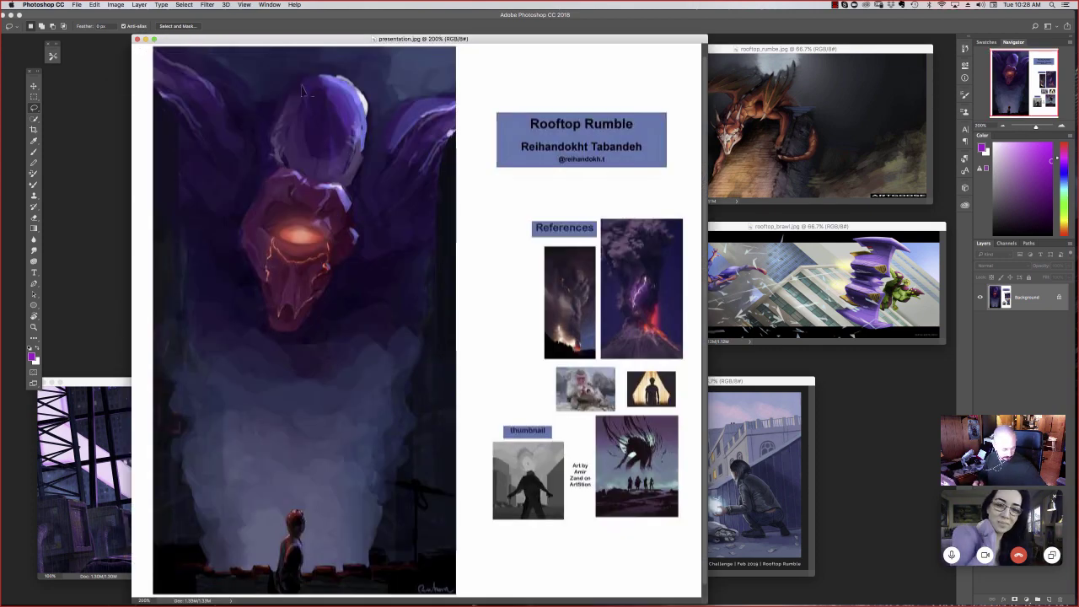
pyautogui.press('super+w')
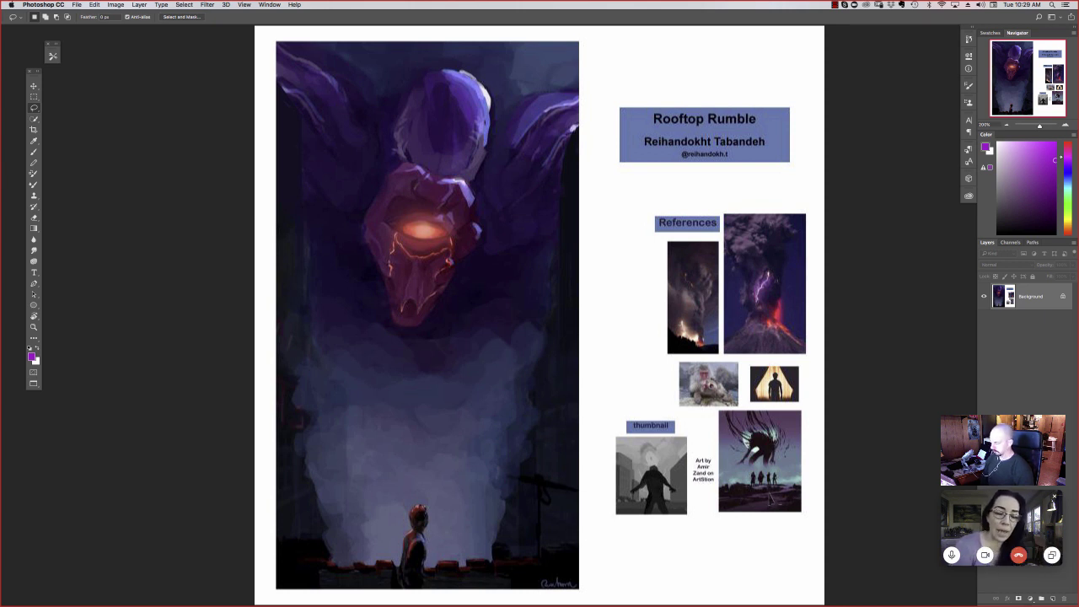
# Step: Select the rooftop strip with the boy as a rectangle, move it up to shorten the empty gap below the creature, and deselect
pyautogui.click(33, 96)
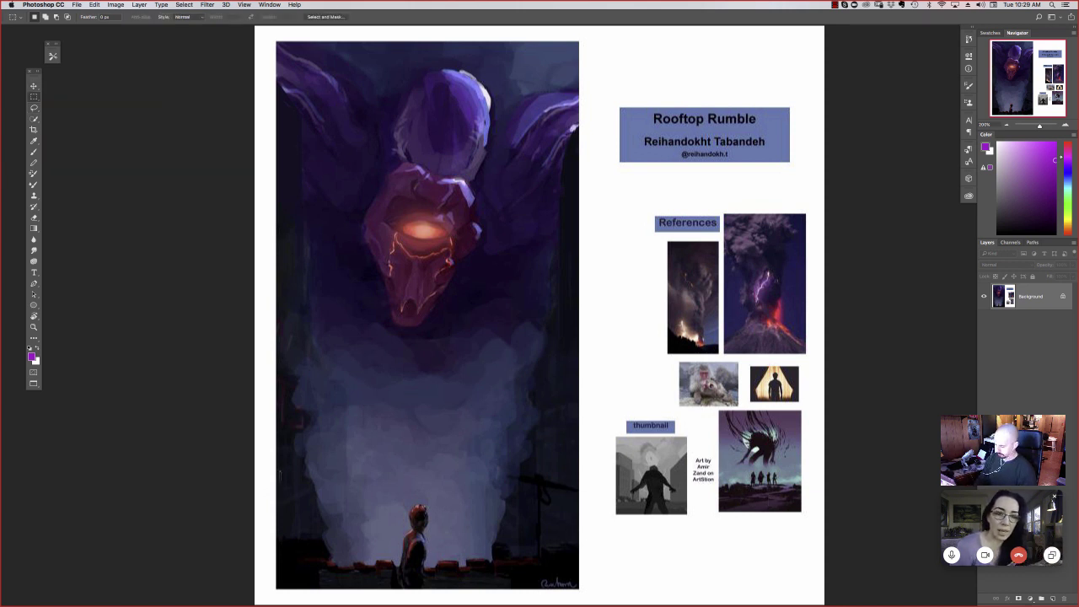
pyautogui.moveTo(279, 474); pyautogui.dragTo(579, 592)
pyautogui.press('v')
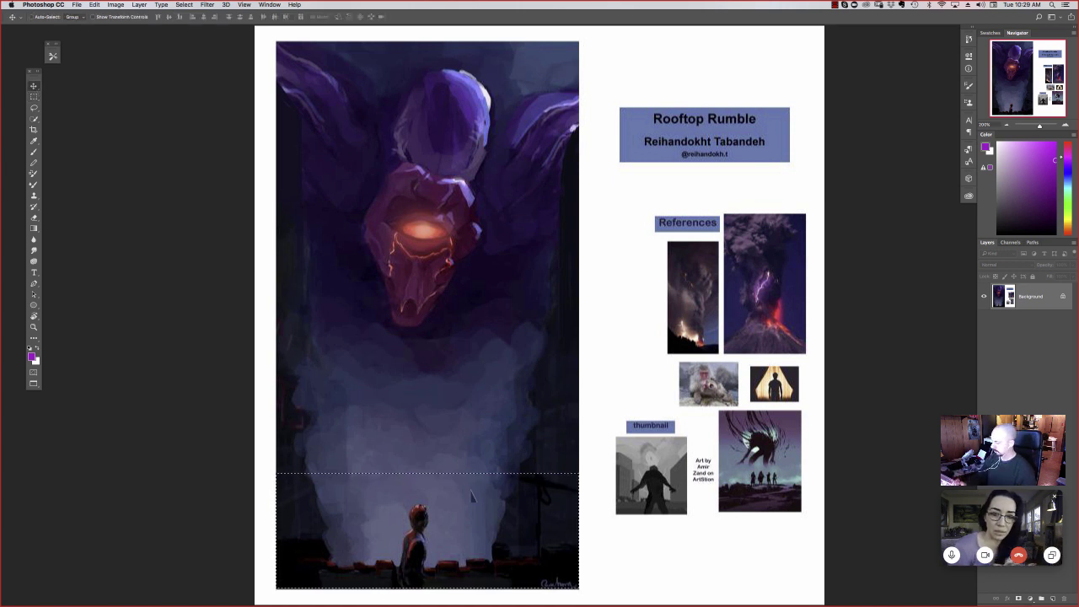
pyautogui.moveTo(463, 514); pyautogui.dragTo(465, 427)
pyautogui.press('Left')
pyautogui.press('Up')
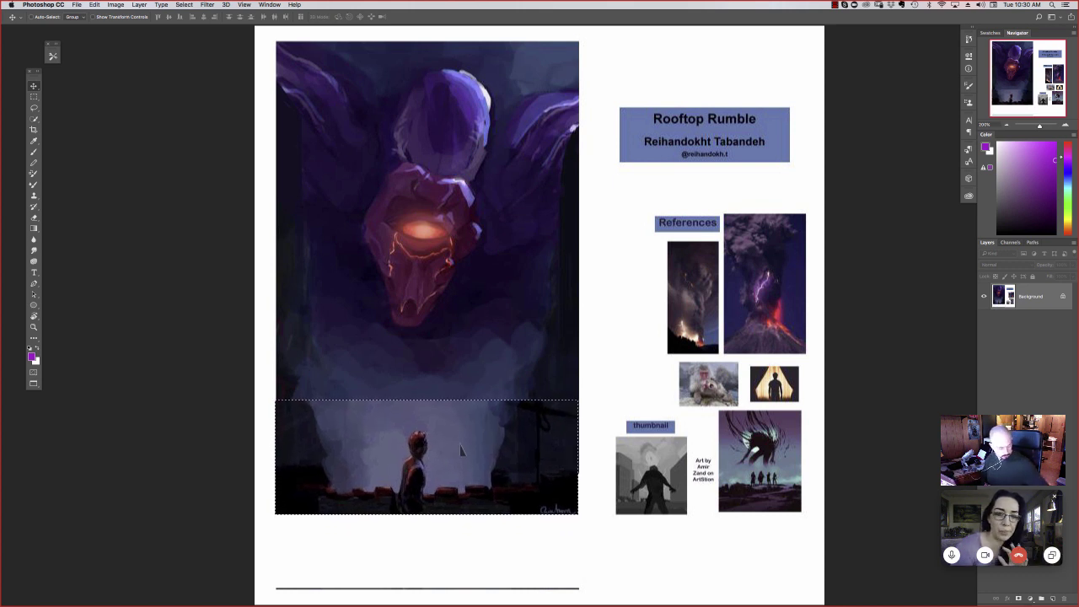
pyautogui.press('super+d')
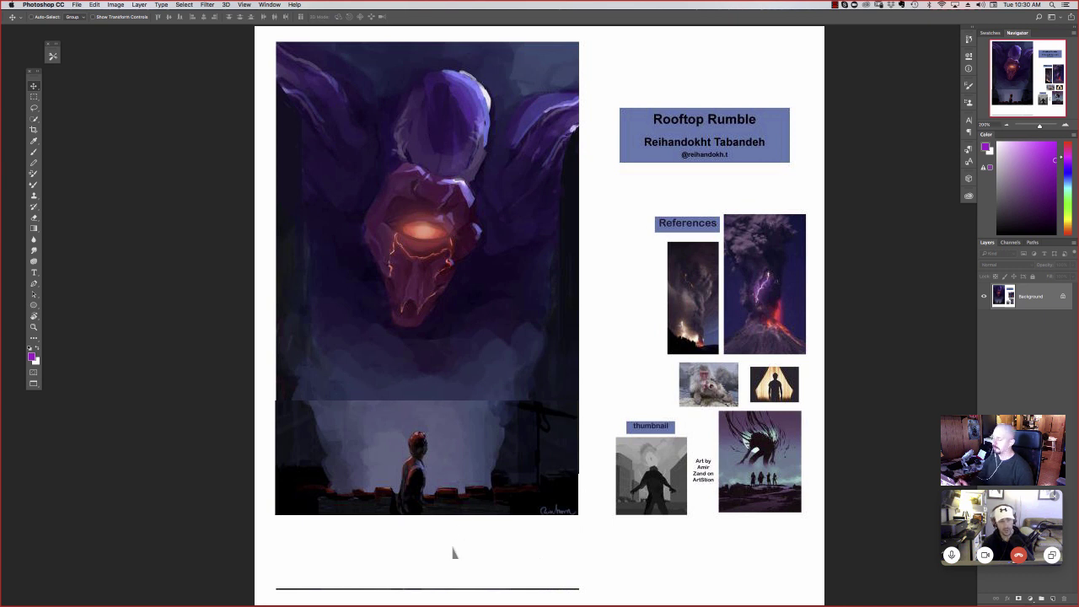
# Step: Select a thin rectangle along the lower edge of the raised rooftop strip, stretch it downward with Free Transform, and deselect
pyautogui.click(33, 96)
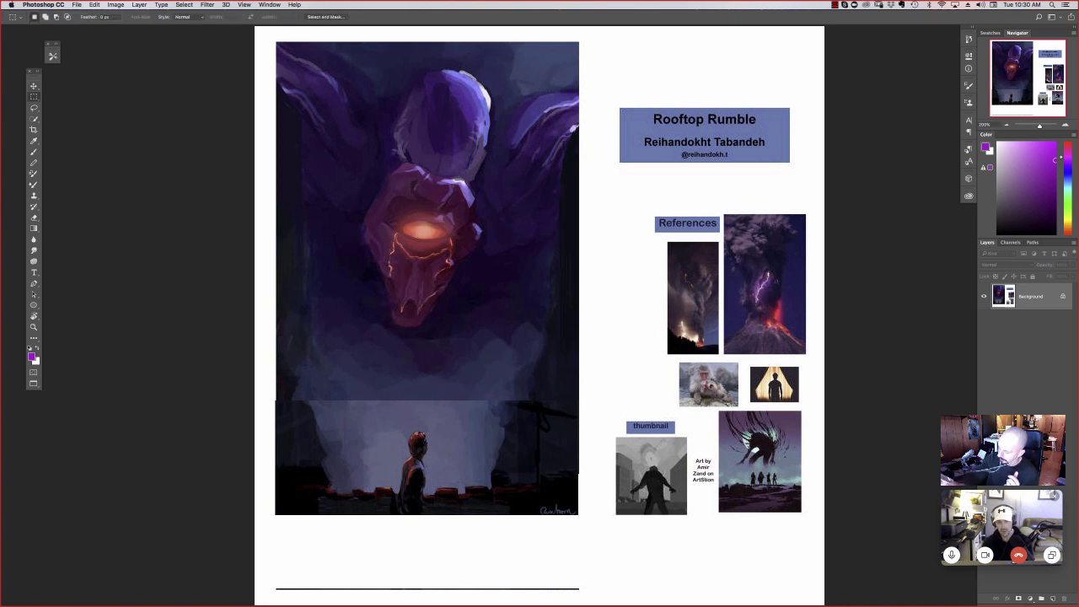
pyautogui.rightClick(276, 469)
pyautogui.click(271, 455)
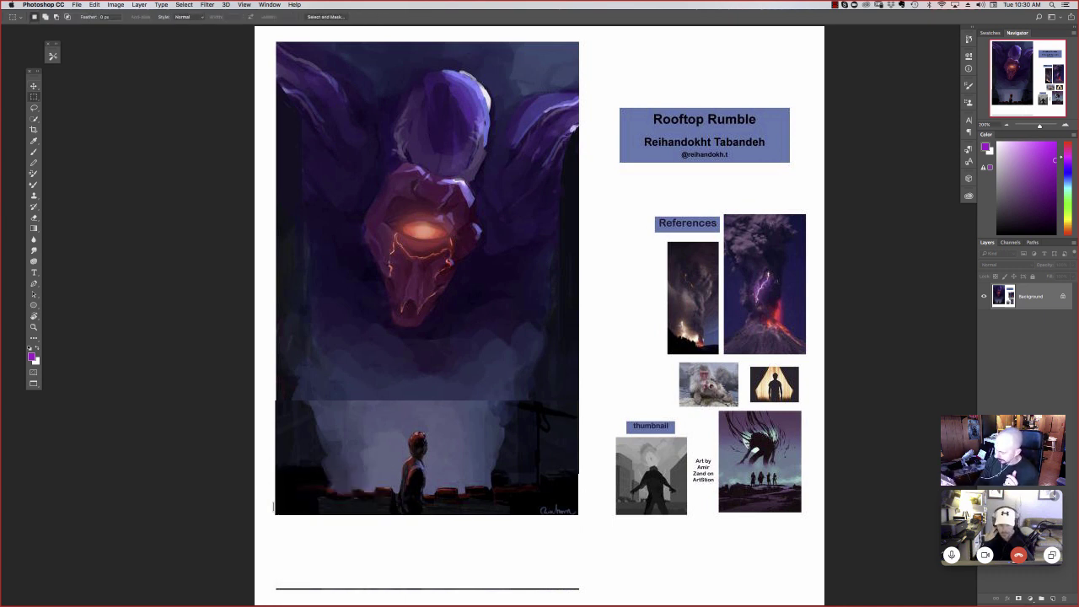
pyautogui.moveTo(269, 506); pyautogui.dragTo(581, 522)
pyautogui.hotkey('ctrl', 't')
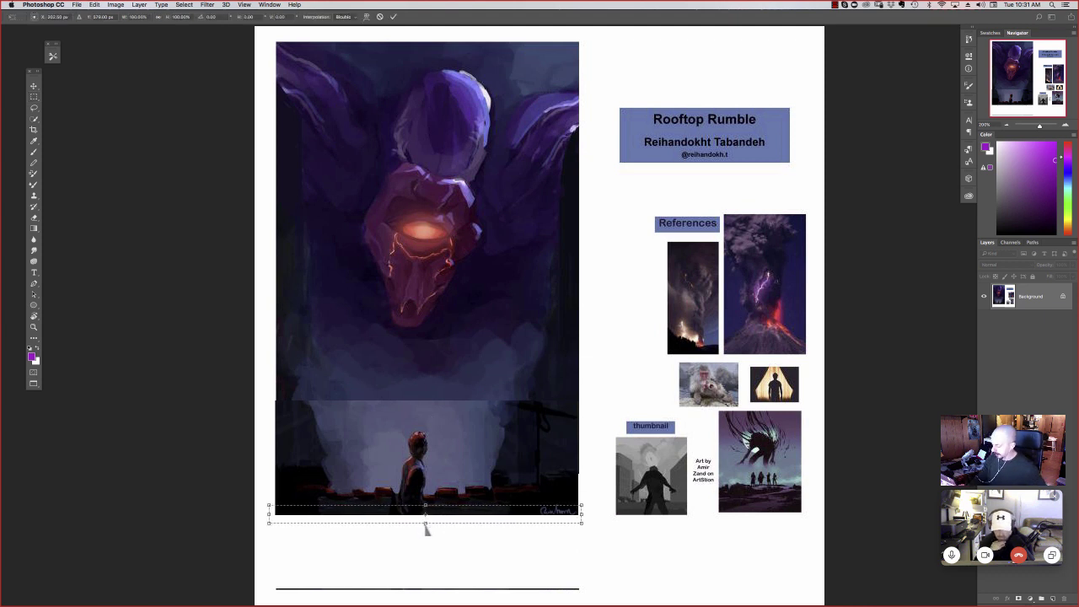
pyautogui.moveTo(426, 525); pyautogui.dragTo(432, 500)
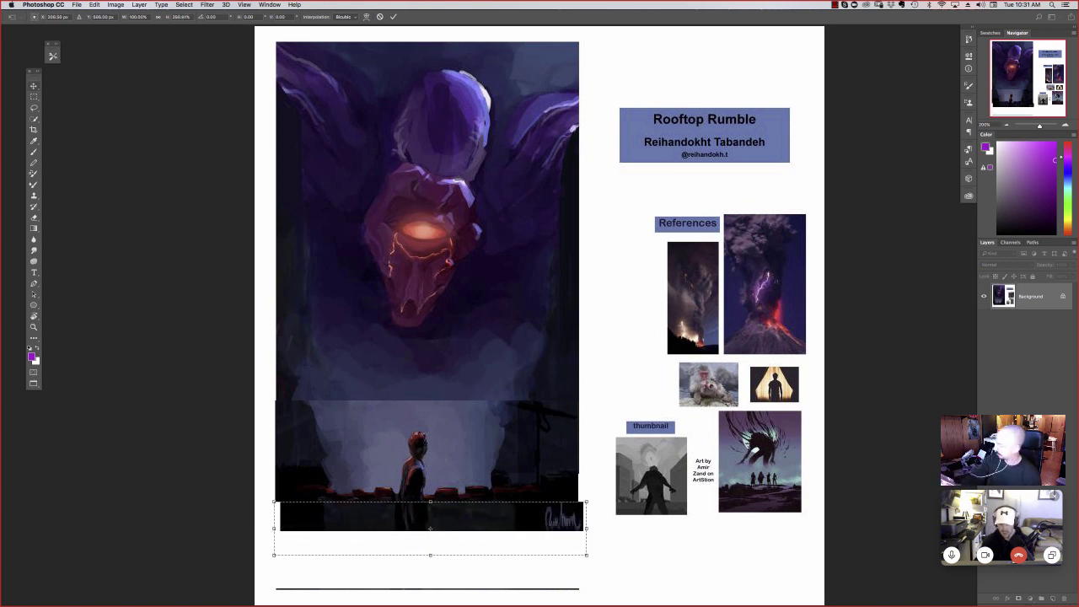
pyautogui.press('m')
pyautogui.click(610, 194)
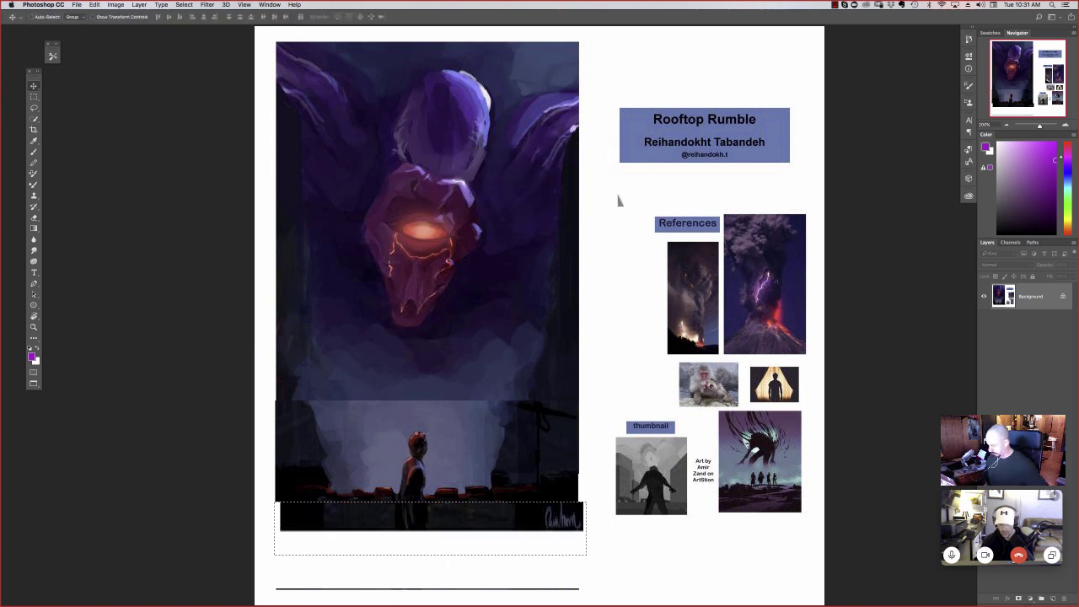
pyautogui.hotkey('ctrl', 'd')
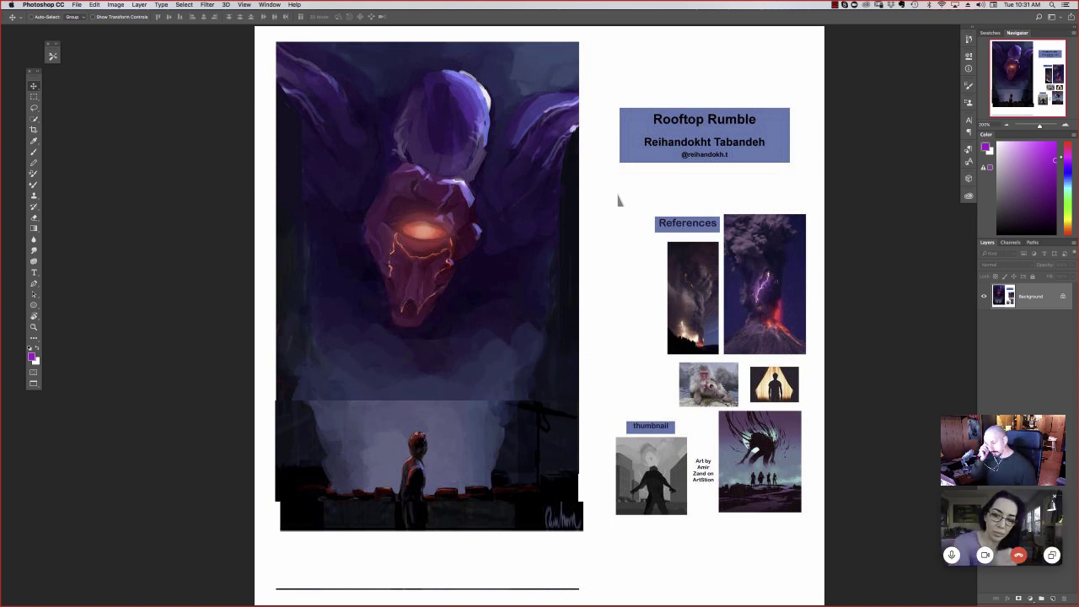
# Step: Examine the tightened creature composition at 100% and 200%, including full screen without the interface, and return it to a floating window at 66.7%
pyautogui.press('super+minus')
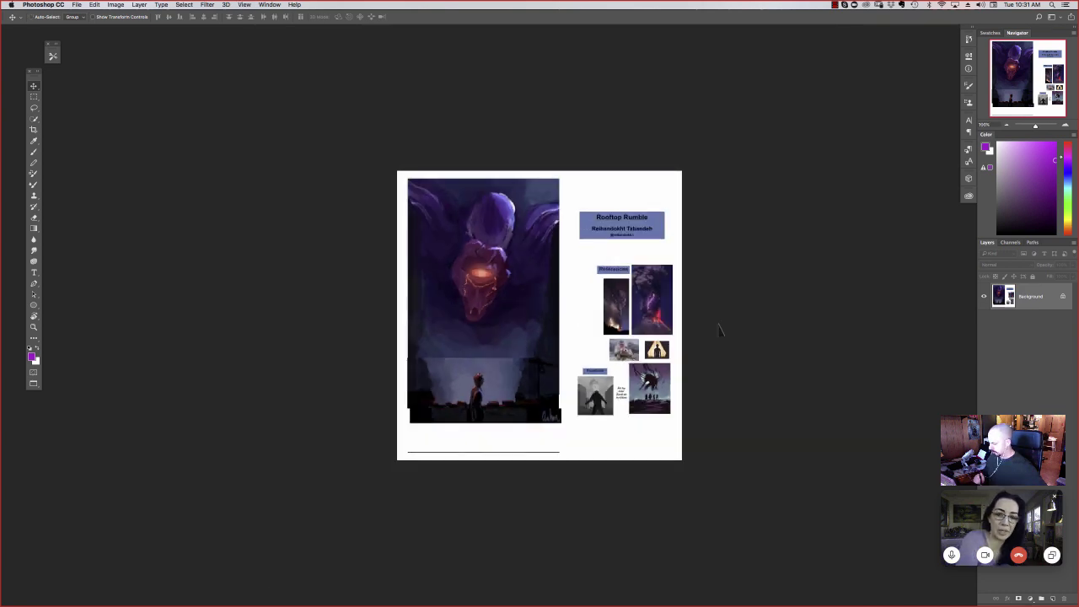
pyautogui.press('super+plus')
pyautogui.press('super+plus')
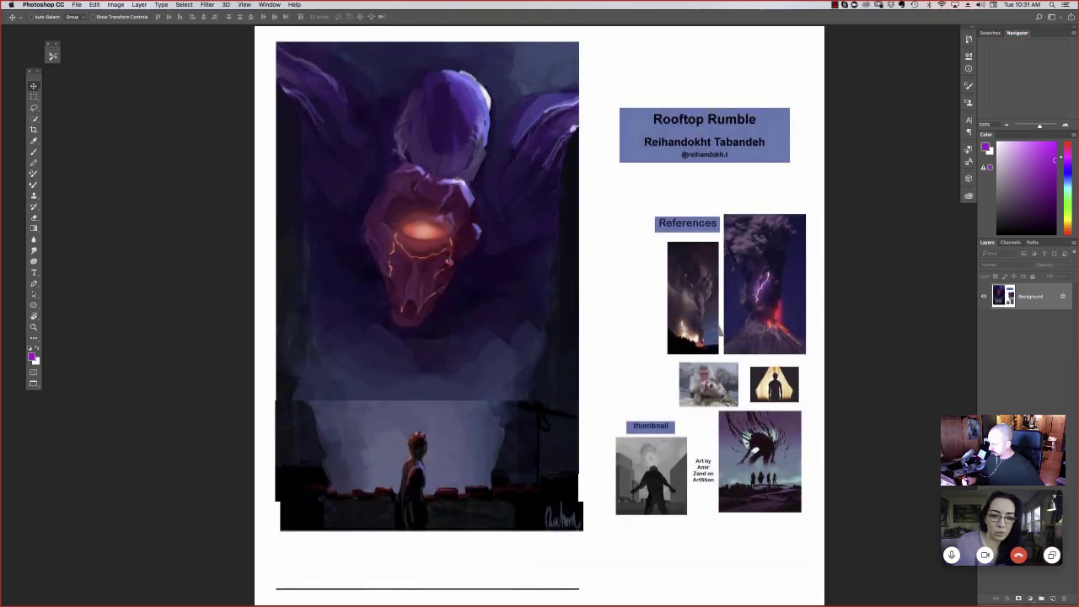
pyautogui.press('Tab')
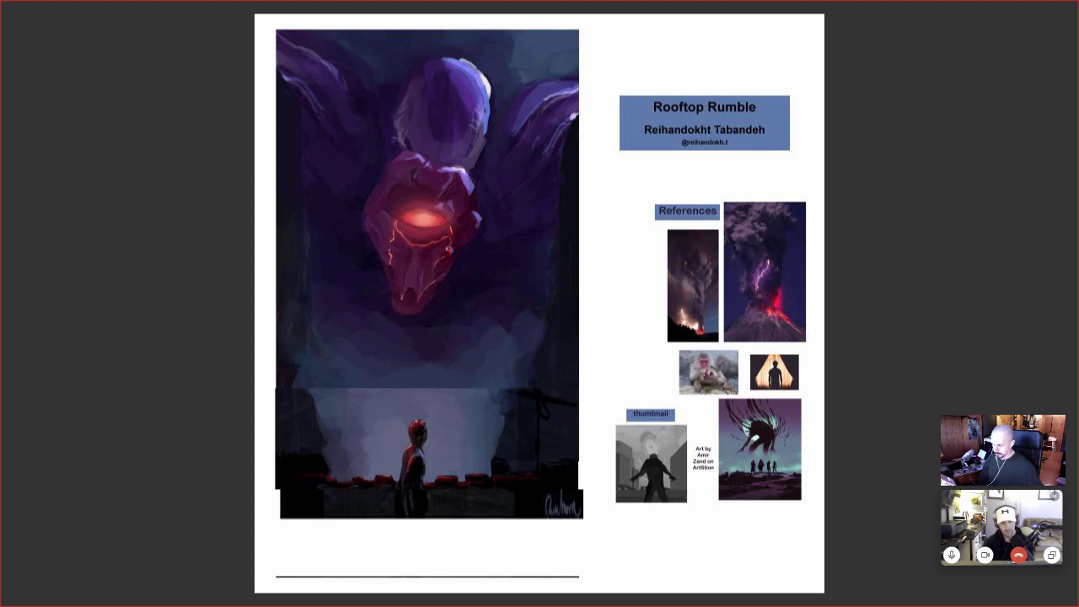
pyautogui.press('super+w')
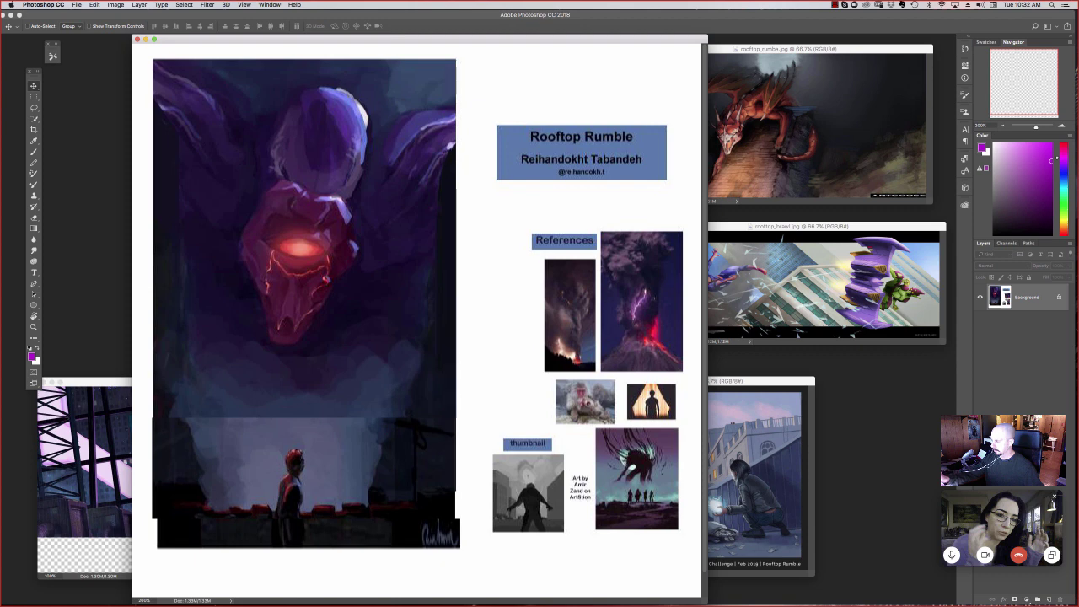
pyautogui.moveTo(493, 39); pyautogui.dragTo(527, 44)
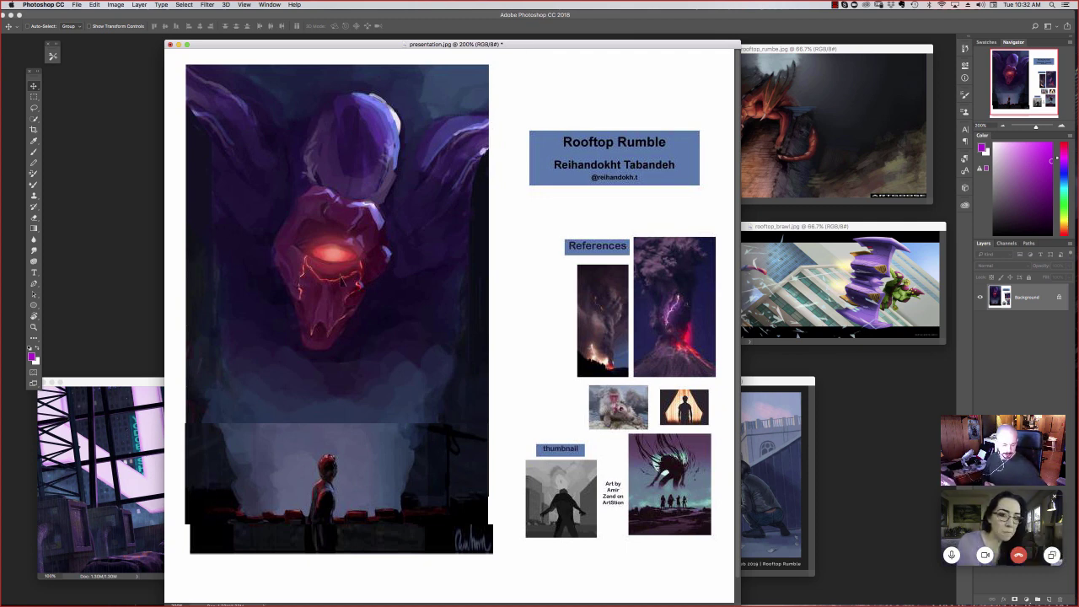
pyautogui.press('super+plus')
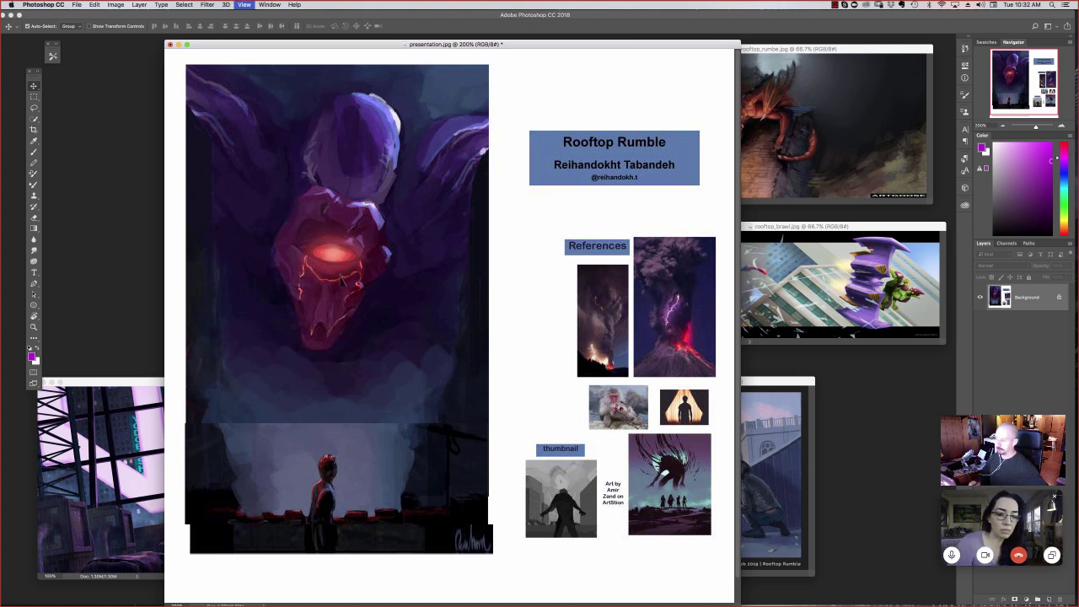
pyautogui.press('super+minus')
pyautogui.press('super+minus')
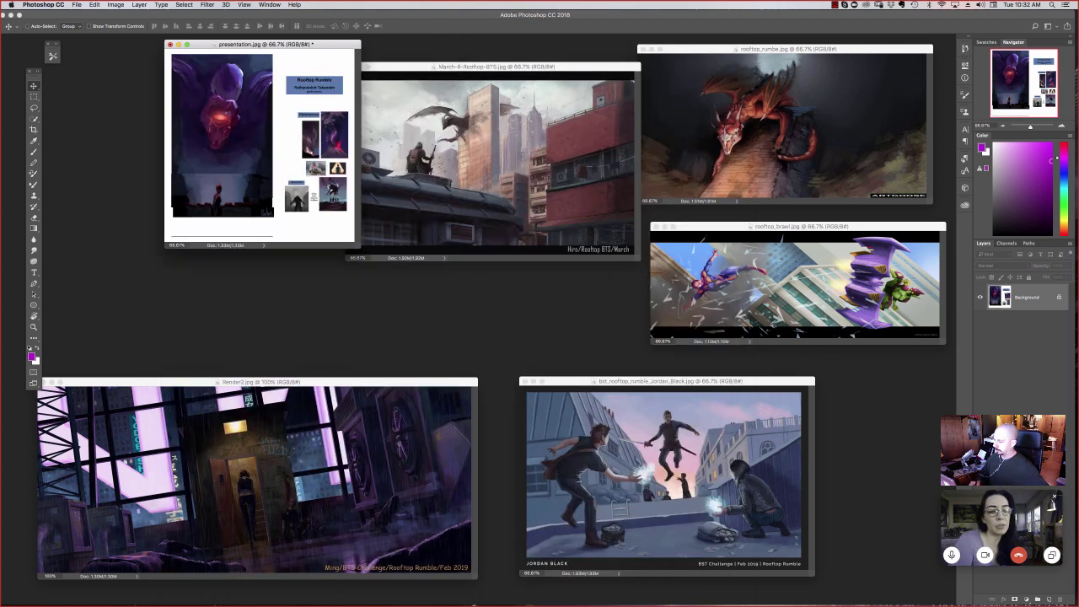
# Step: Bring the rooftop sniper and dragon painting to the front, enlarge it to 100%, and show it in full screen with the interface
pyautogui.click(534, 74)
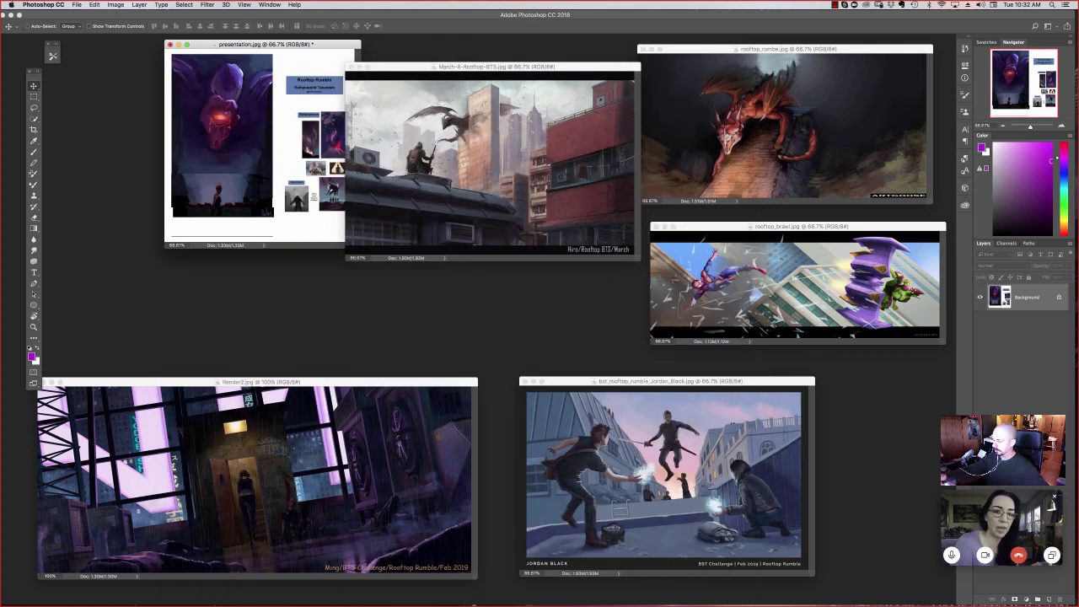
pyautogui.press('super+plus')
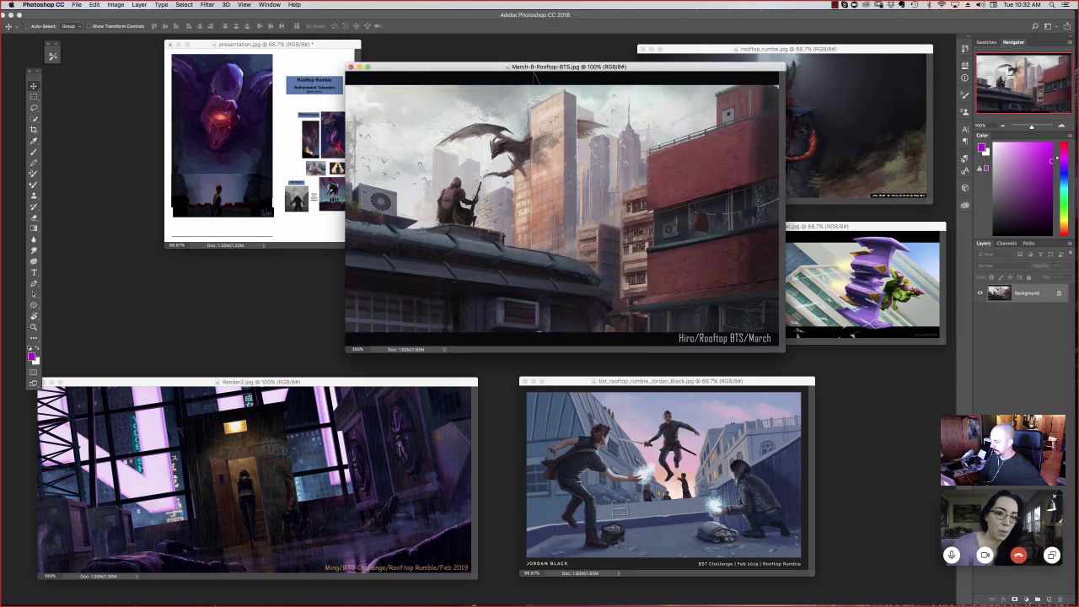
pyautogui.press('super+plus')
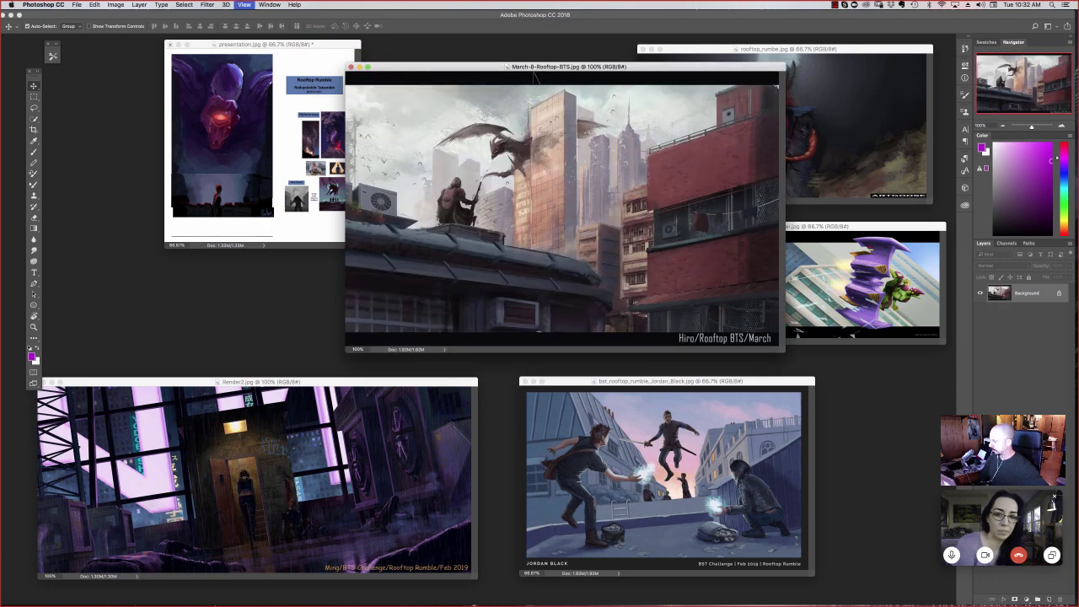
pyautogui.press('super+minus')
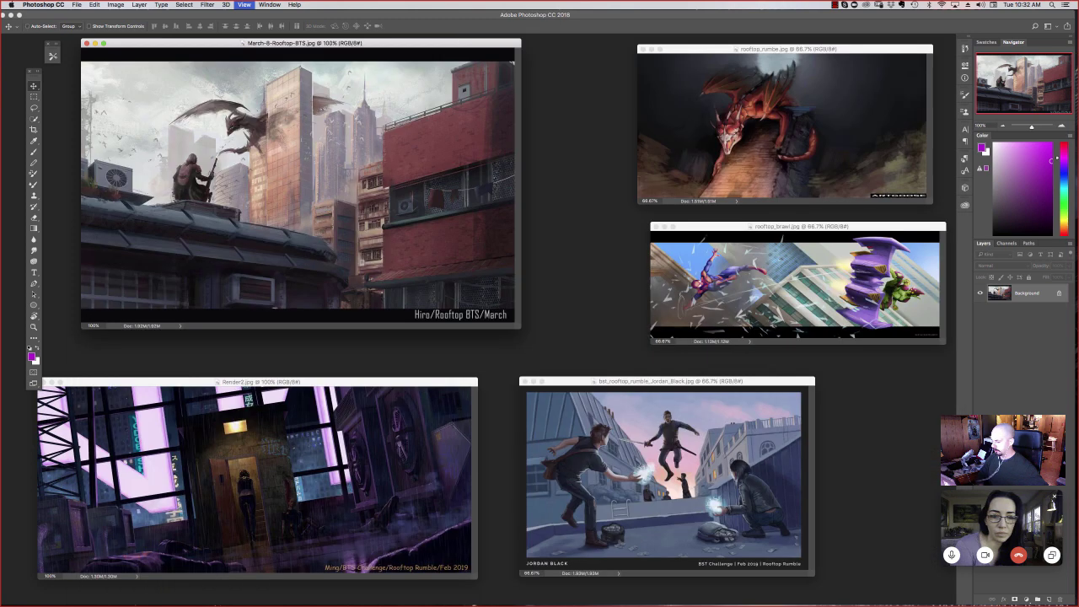
pyautogui.moveTo(305, 43); pyautogui.dragTo(365, 75)
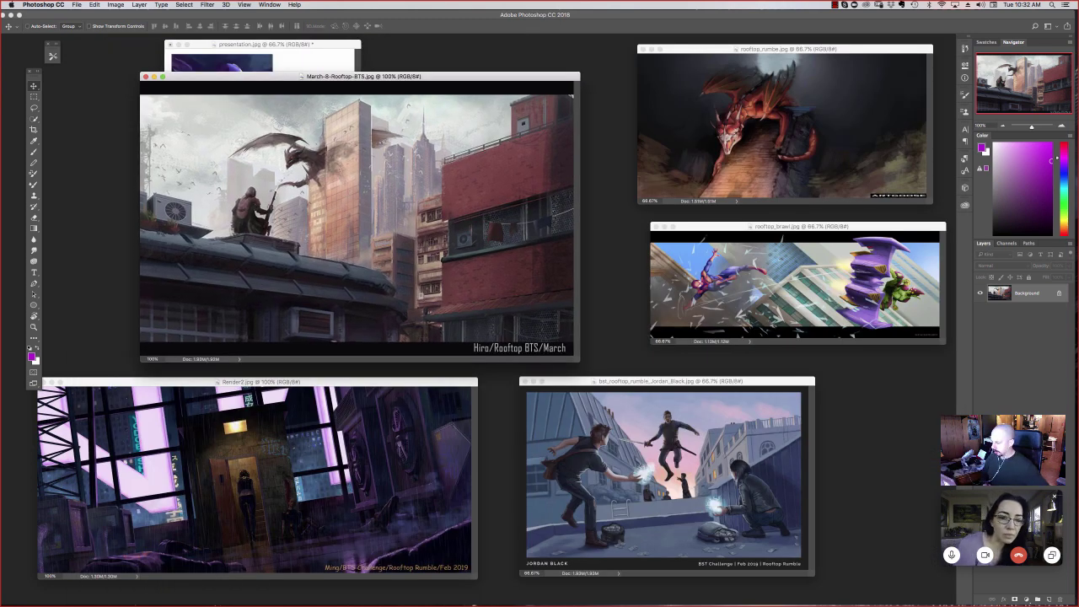
pyautogui.press('f')
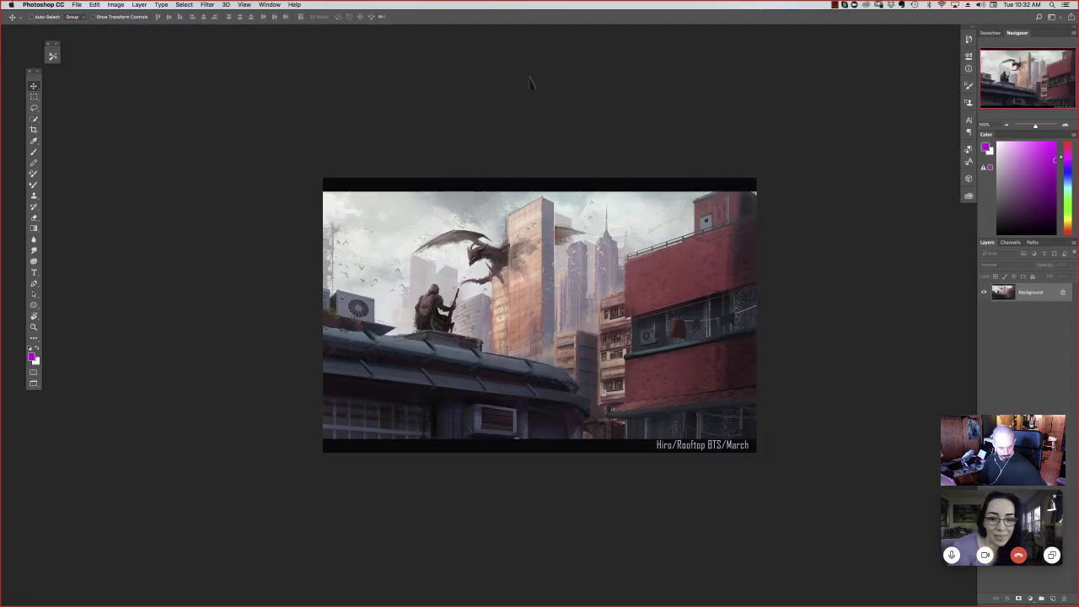
# Step: Examine the rooftop sniper and dragon painting at 200% and return it to 100%
pyautogui.press('super+equal')
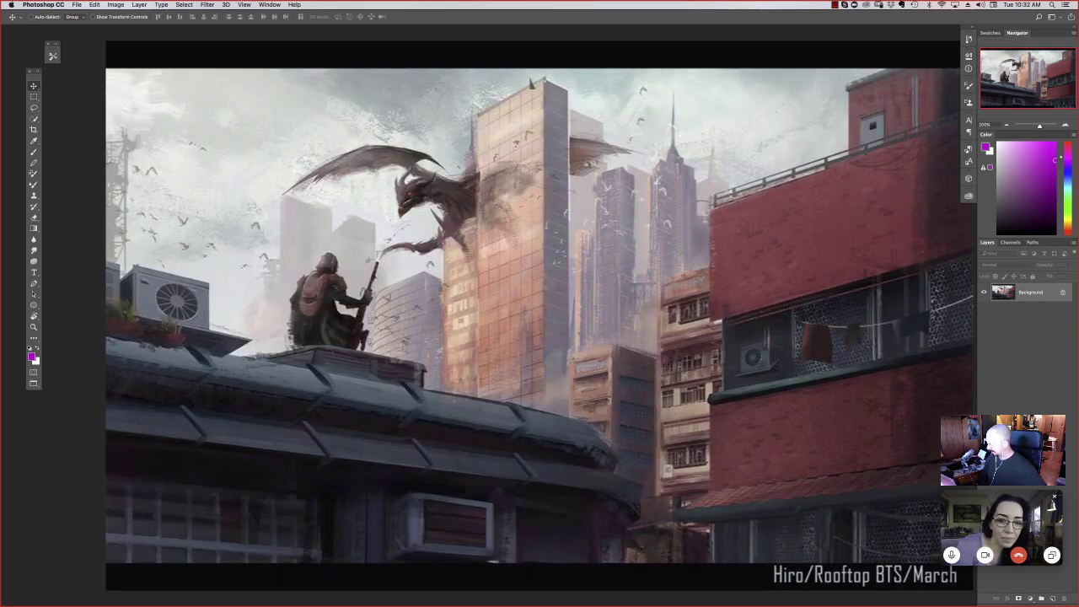
pyautogui.press('super+minus')
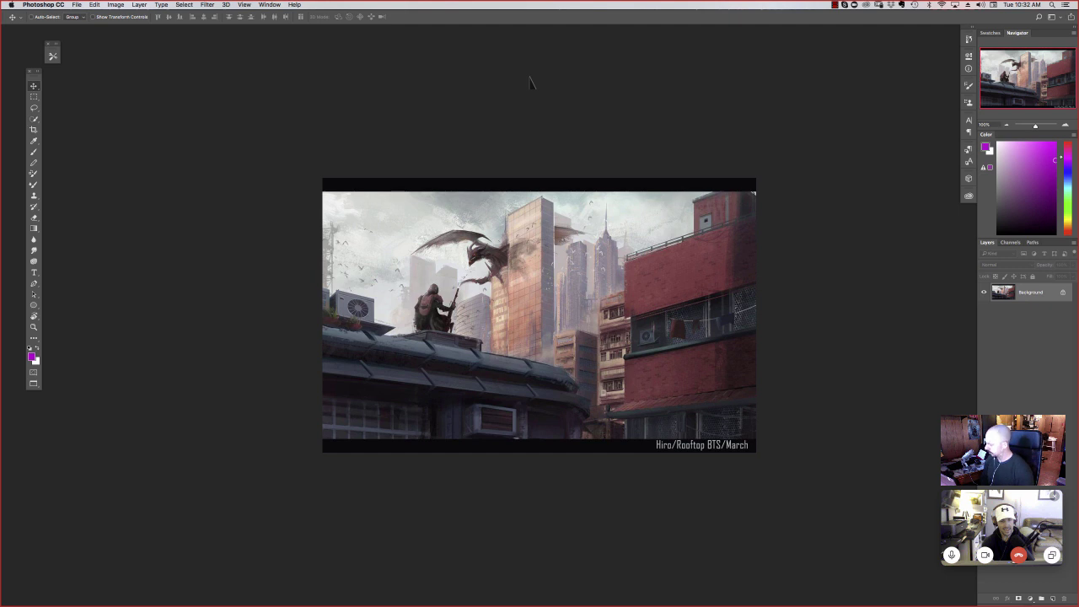
pyautogui.press('b')
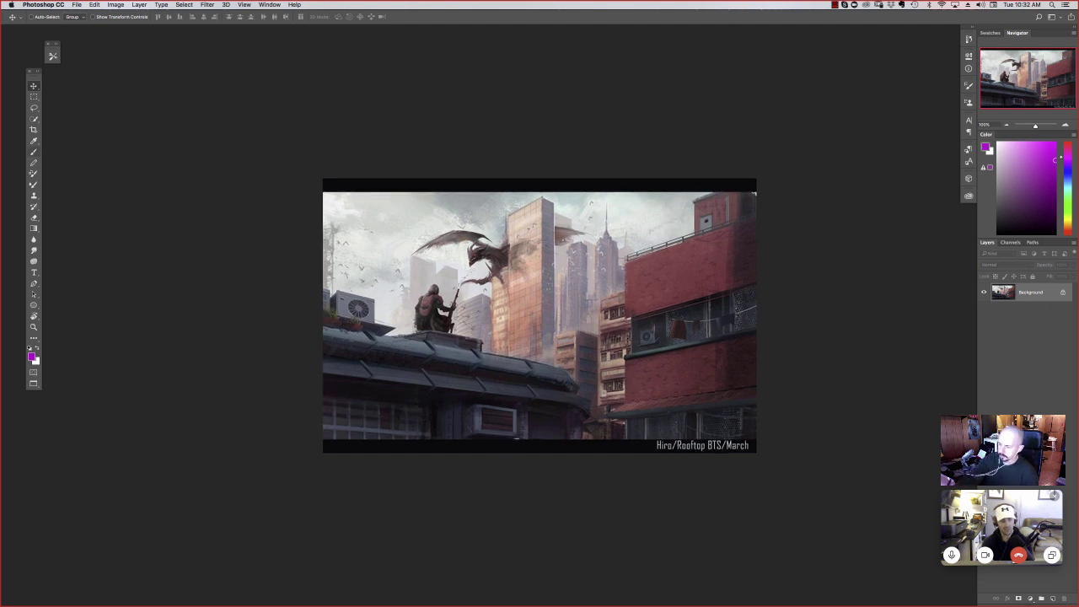
# Step: Add a new layer above the painting and brush a purple curved stroke over the right edge of the central tower
pyautogui.click(1052, 599)
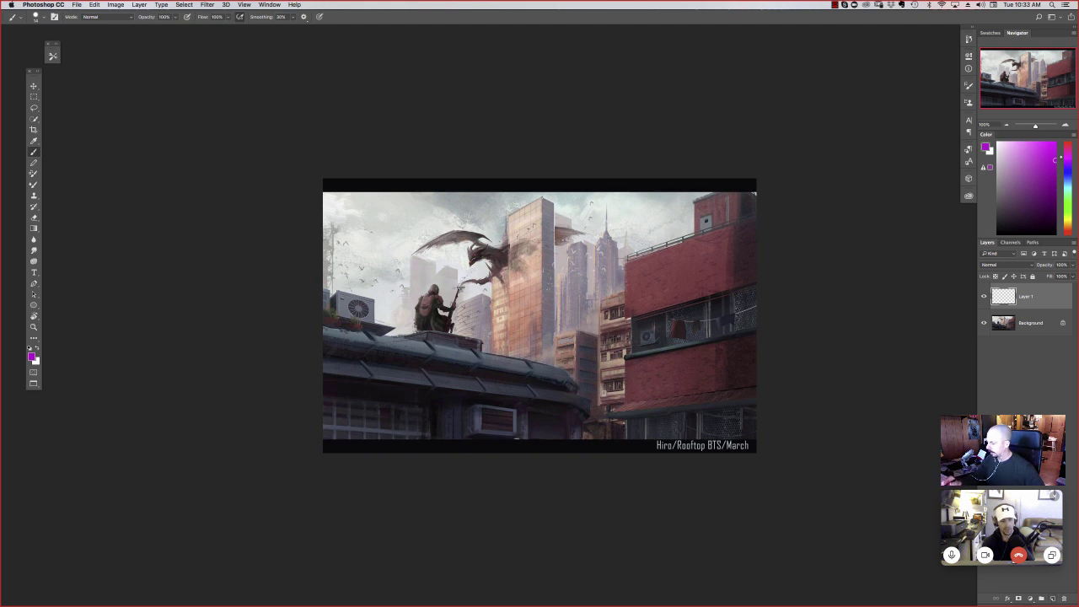
pyautogui.moveTo(457, 295); pyautogui.dragTo(503, 266)
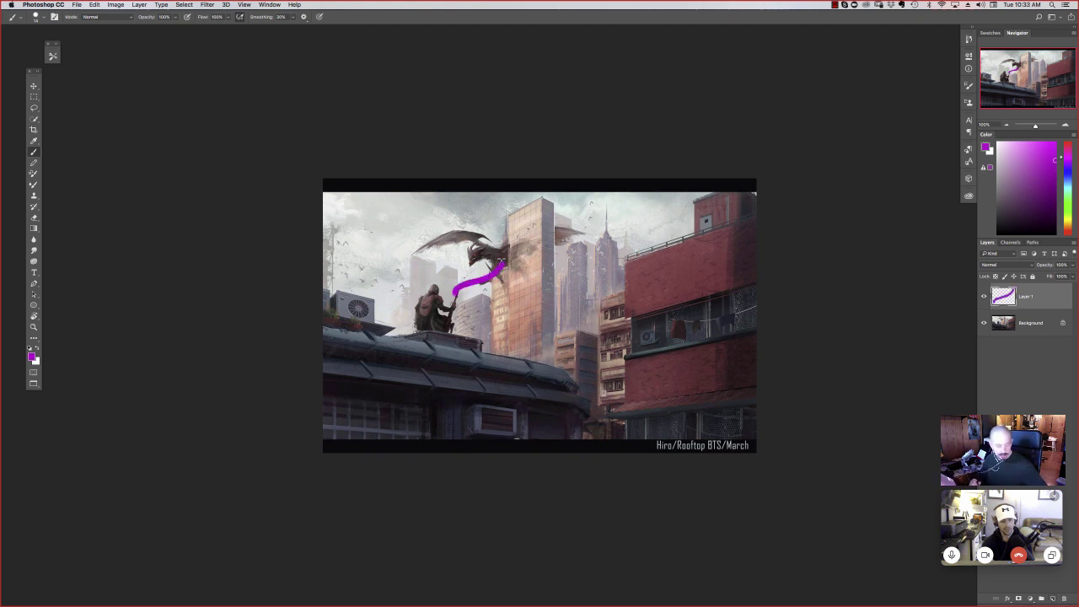
pyautogui.press('super+z')
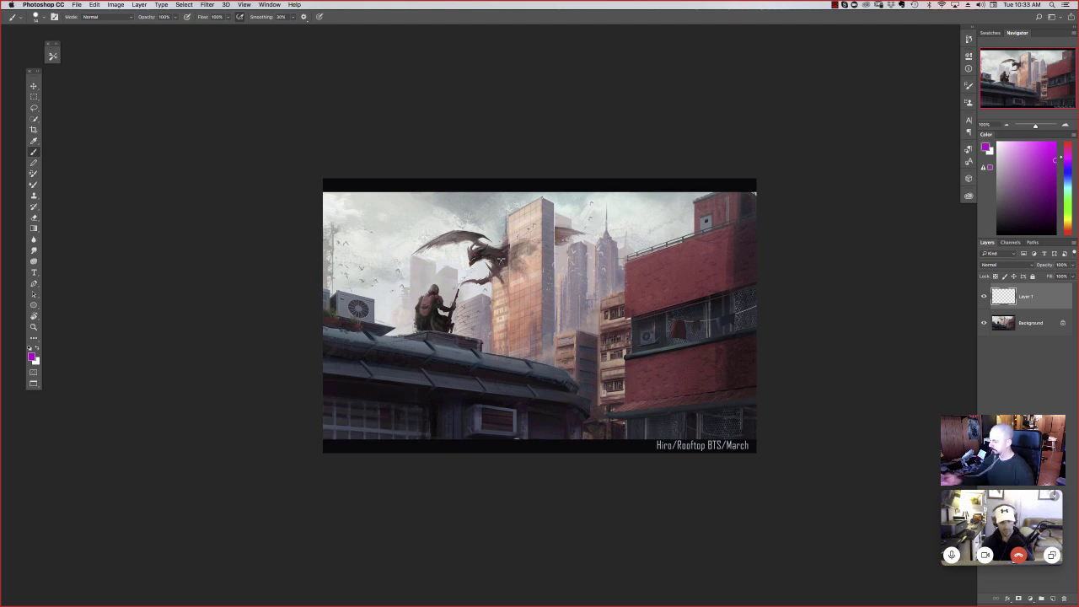
pyautogui.moveTo(547, 251)
pyautogui.mouseDown()
pyautogui.moveTo(566, 281)
pyautogui.moveTo(530, 295)
pyautogui.moveTo(551, 253)
pyautogui.mouseUp()
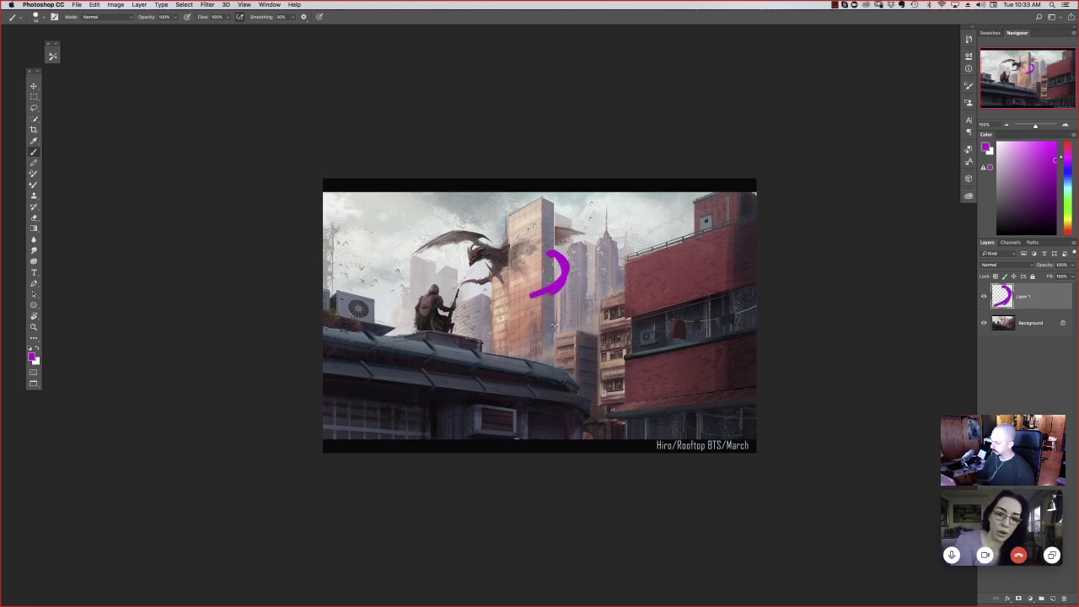
# Step: Try purple strokes for raised dragon wings above its head and beside the central tower, and undo them
pyautogui.moveTo(483, 248)
pyautogui.mouseDown()
pyautogui.moveTo(469, 211)
pyautogui.moveTo(504, 218)
pyautogui.mouseUp()
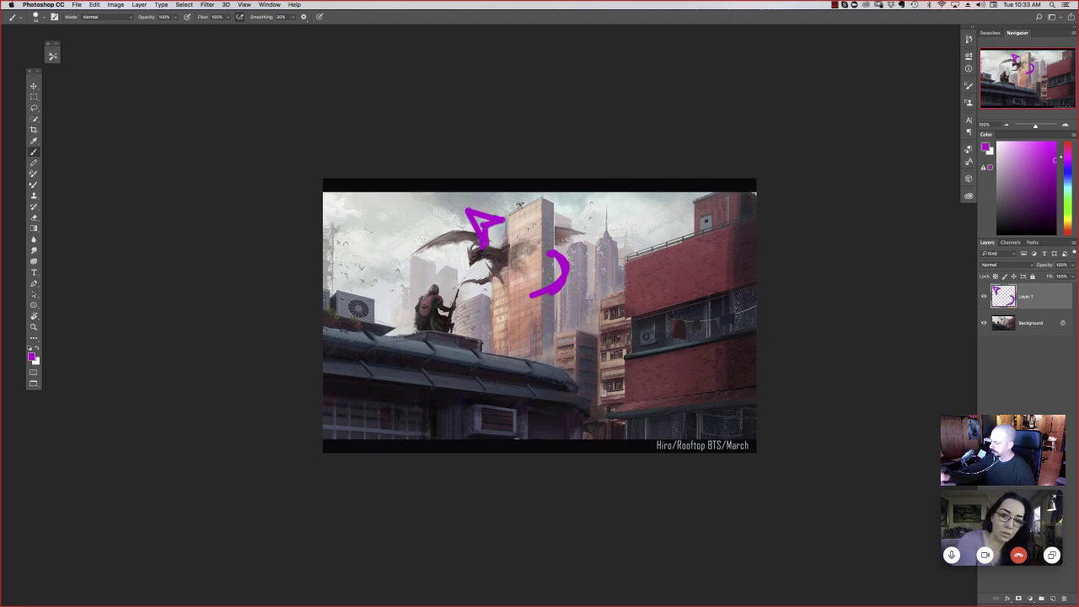
pyautogui.moveTo(557, 236); pyautogui.dragTo(555, 251)
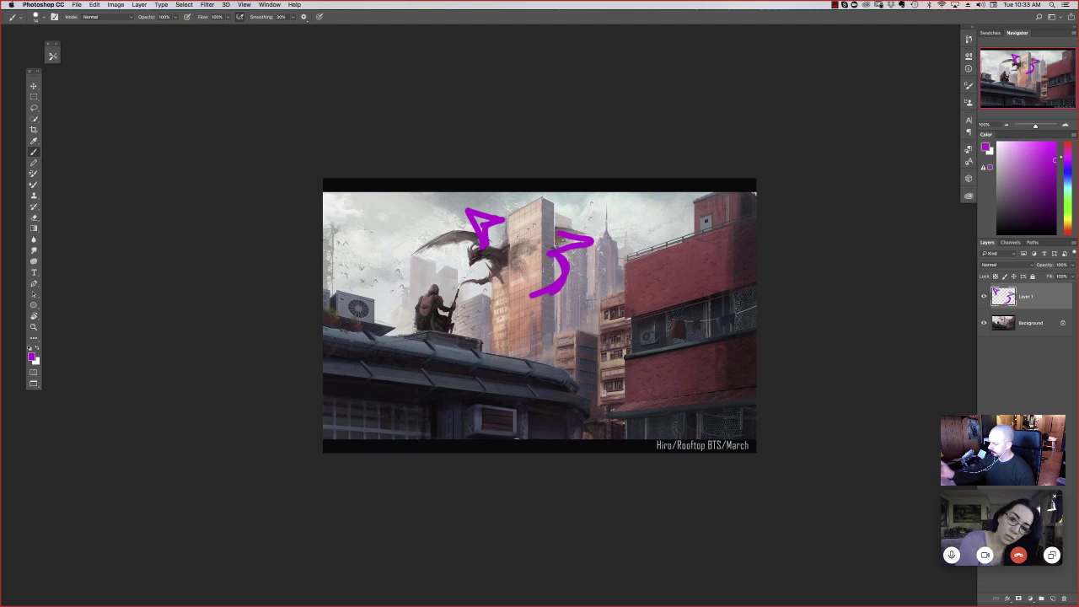
pyautogui.press('super+z')
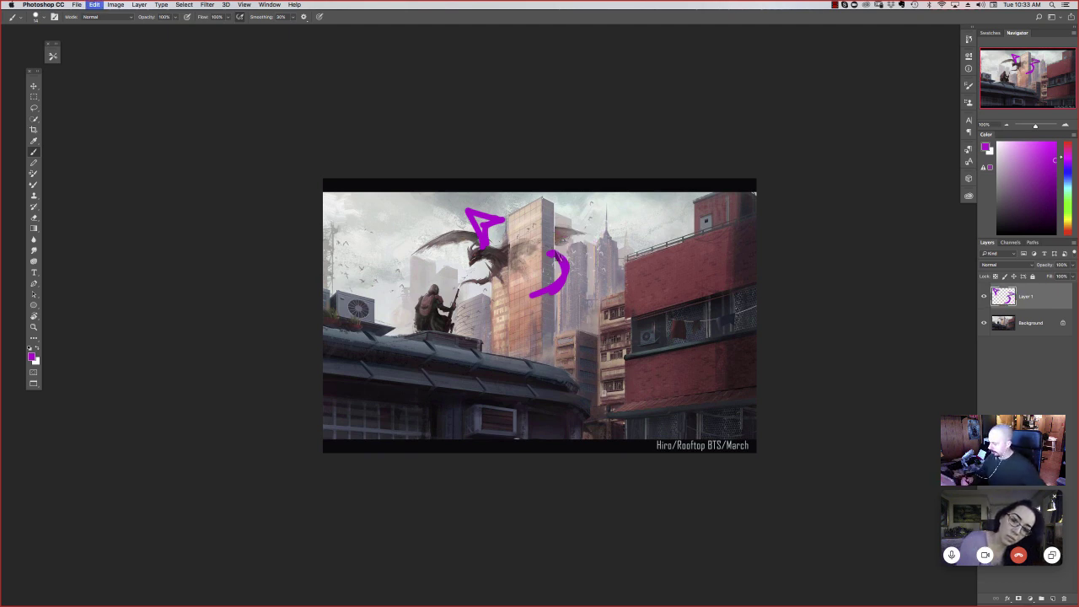
pyautogui.press('super+z')
pyautogui.moveTo(466, 207); pyautogui.dragTo(489, 242)
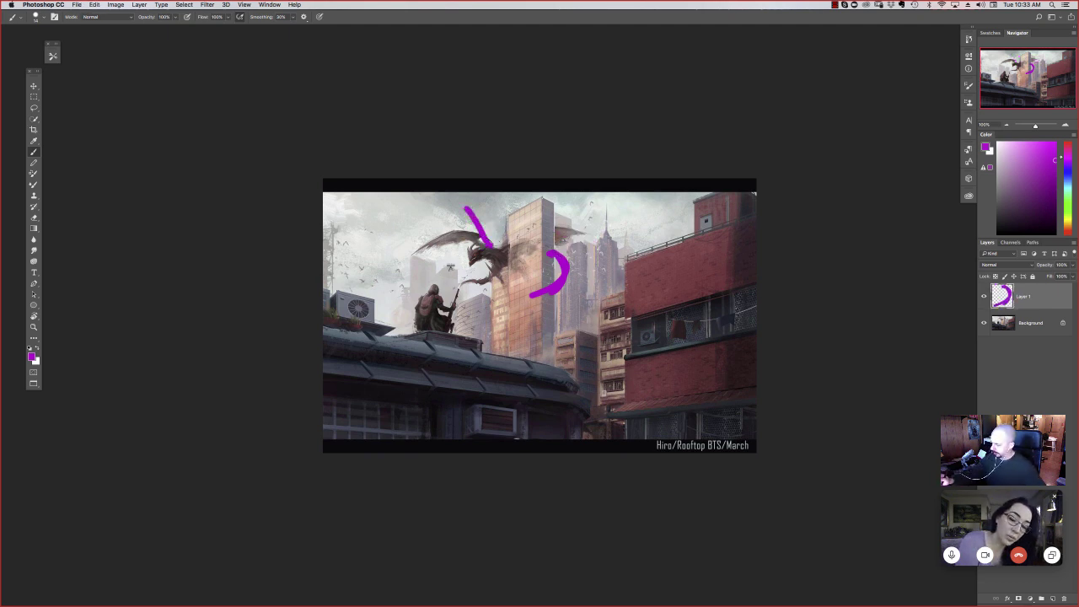
pyautogui.moveTo(468, 208); pyautogui.dragTo(448, 266)
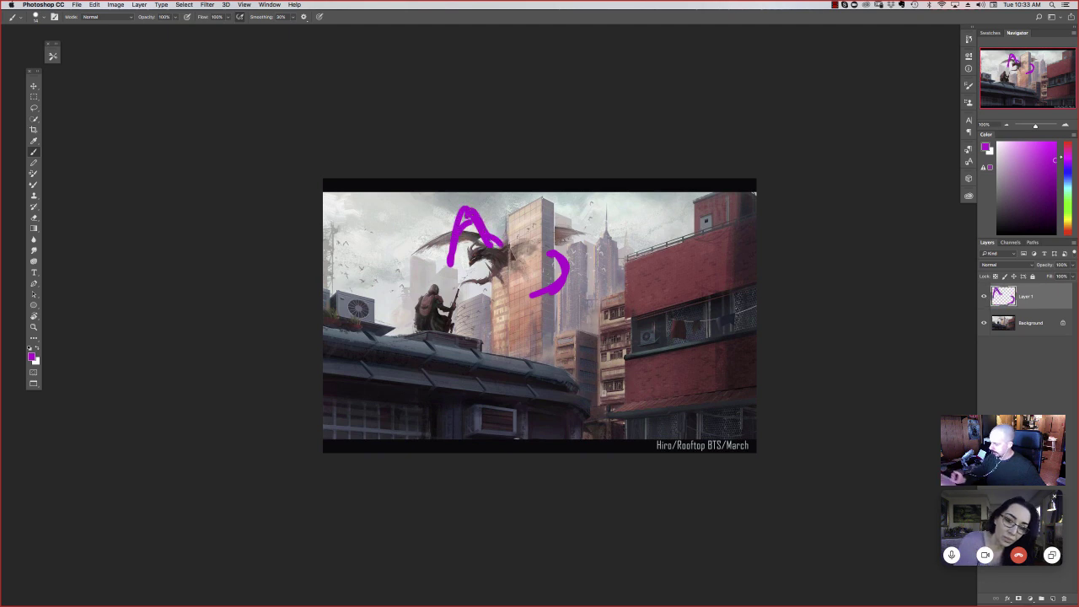
pyautogui.press('super+z')
pyautogui.press('super+z')
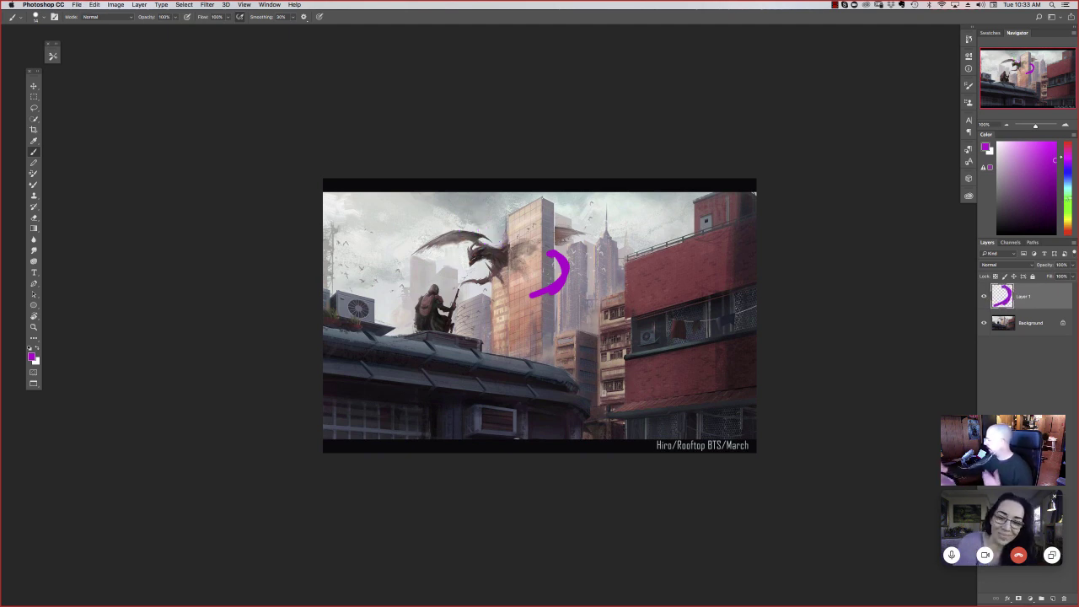
# Step: Switch the brush colour to green, outline a frame around the sniper and dragon, and undo it
pyautogui.click(1067, 210)
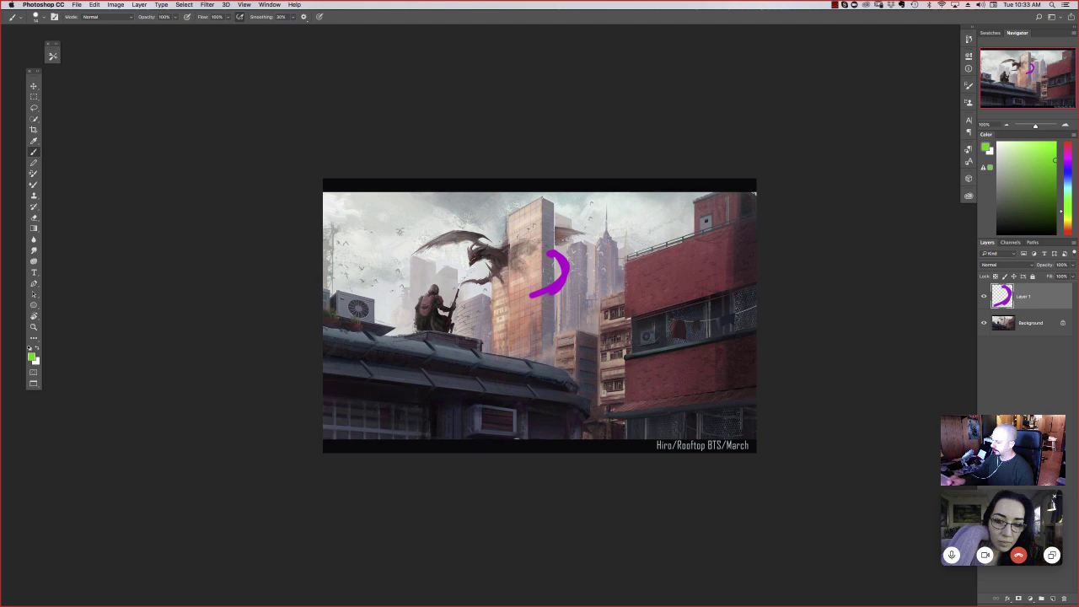
pyautogui.moveTo(400, 231)
pyautogui.mouseDown()
pyautogui.moveTo(535, 320)
pyautogui.moveTo(486, 225)
pyautogui.moveTo(391, 234)
pyautogui.mouseUp()
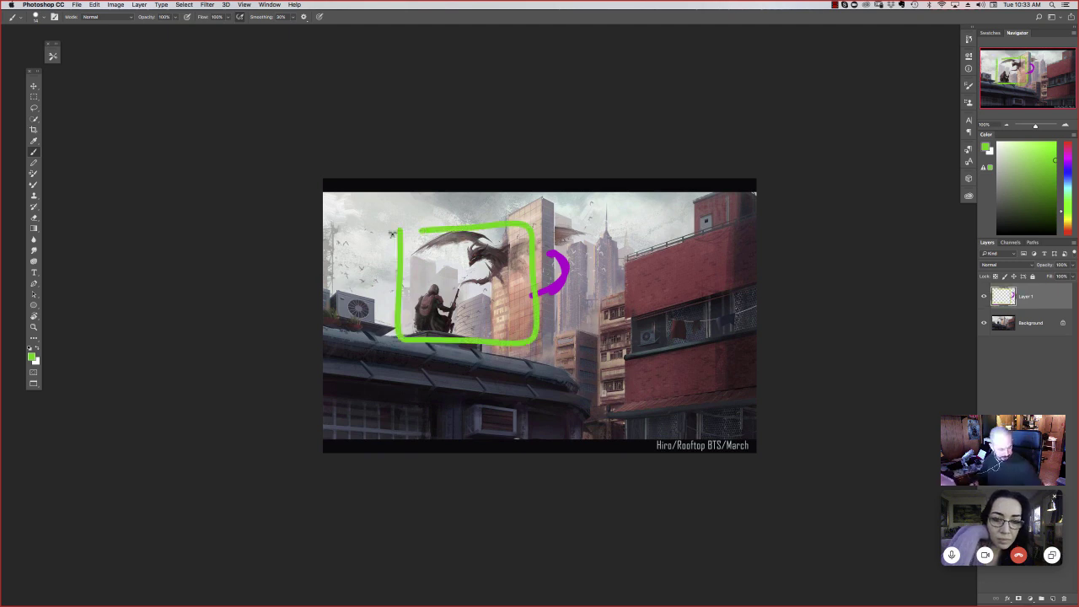
pyautogui.press('super+z')
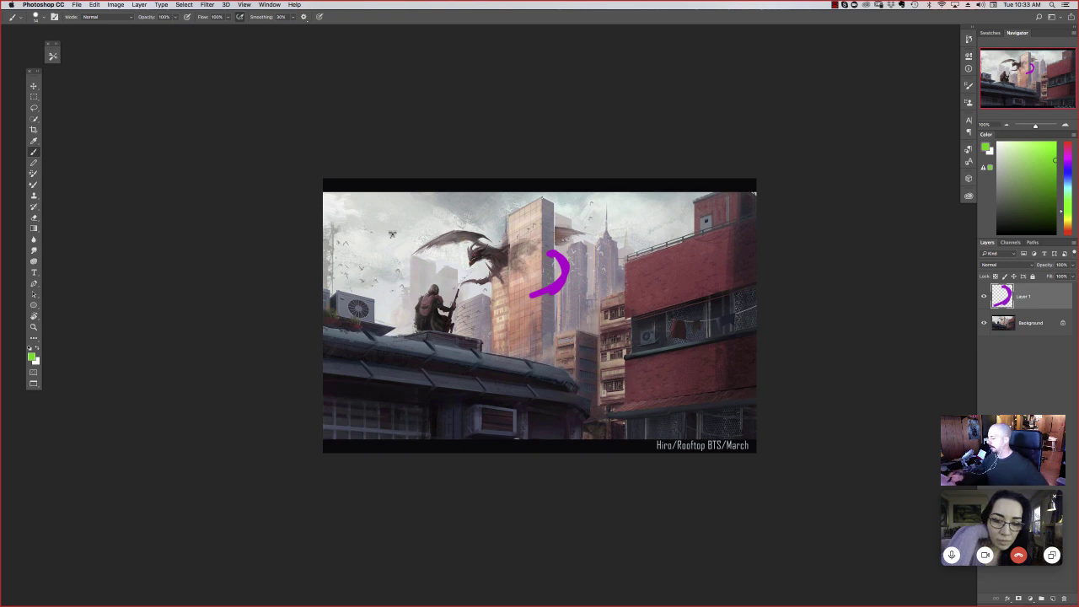
# Step: Brush a green dividing line down the middle and three strokes across the right half, and undo all four
pyautogui.moveTo(540, 149); pyautogui.dragTo(557, 431)
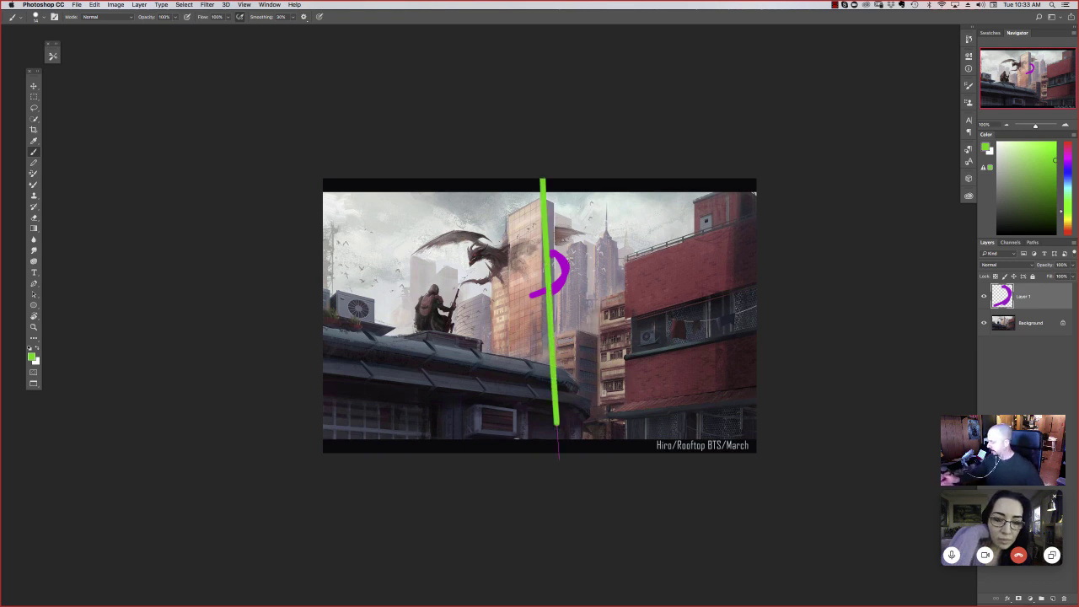
pyautogui.moveTo(566, 261); pyautogui.dragTo(712, 217)
pyautogui.moveTo(716, 327); pyautogui.dragTo(582, 355)
pyautogui.moveTo(594, 445); pyautogui.dragTo(698, 439)
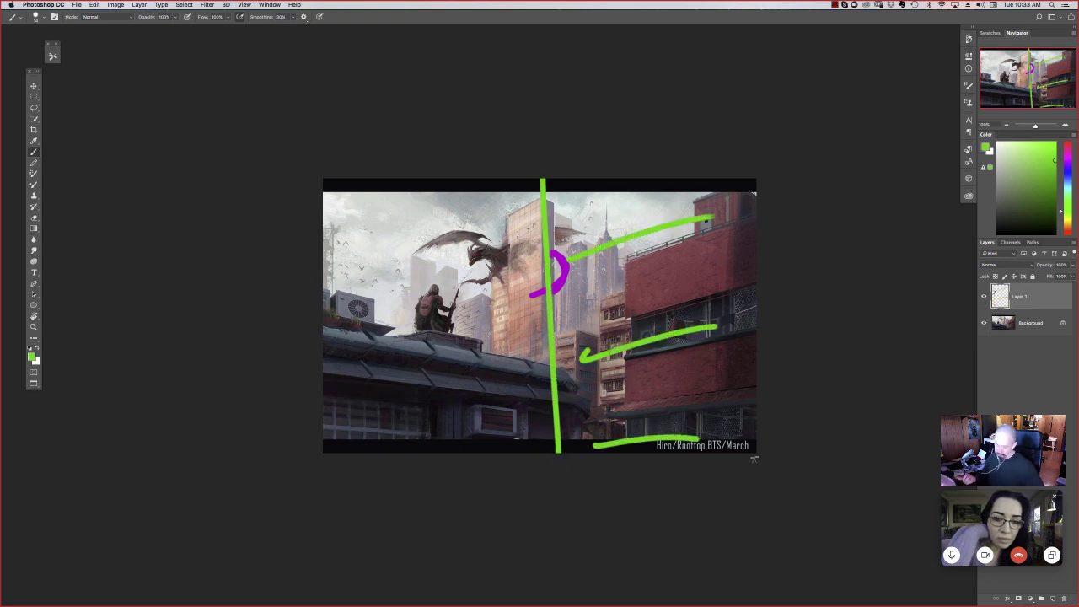
pyautogui.press('super+z')
pyautogui.press('super+z')
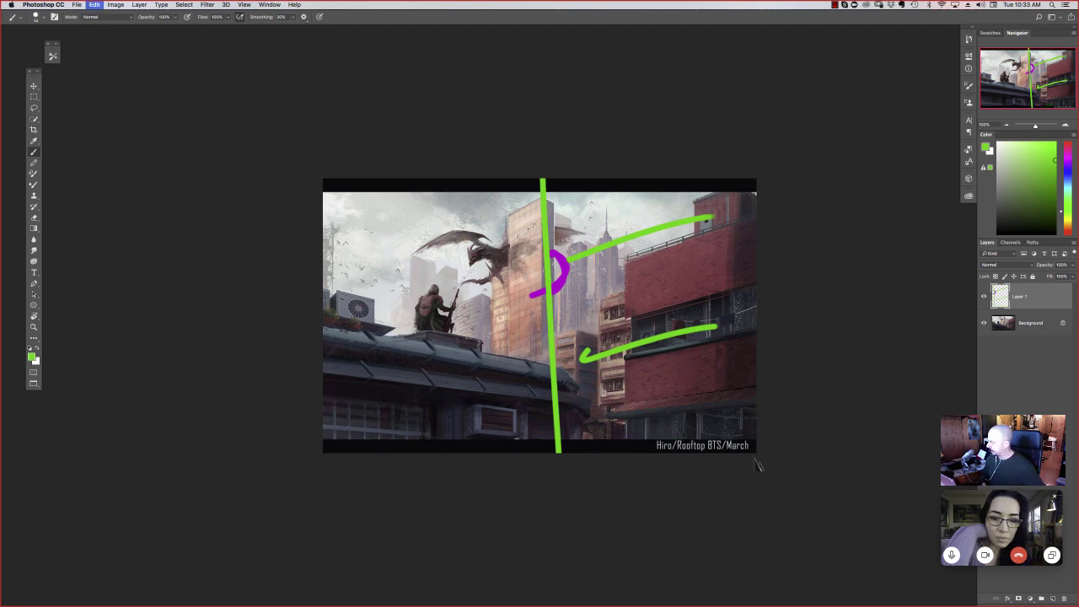
pyautogui.press('super+z')
pyautogui.press('super+z')
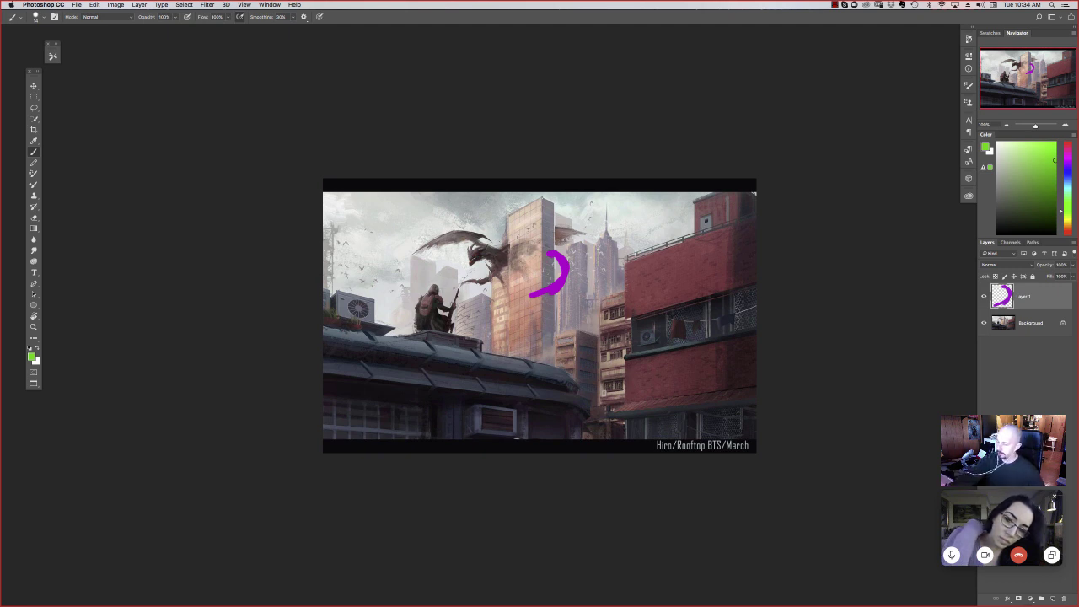
# Step: Try moving the dragon and tower area of the Background layer to the right, excluding the sniper; undo the move and deselect
pyautogui.click(34, 96)
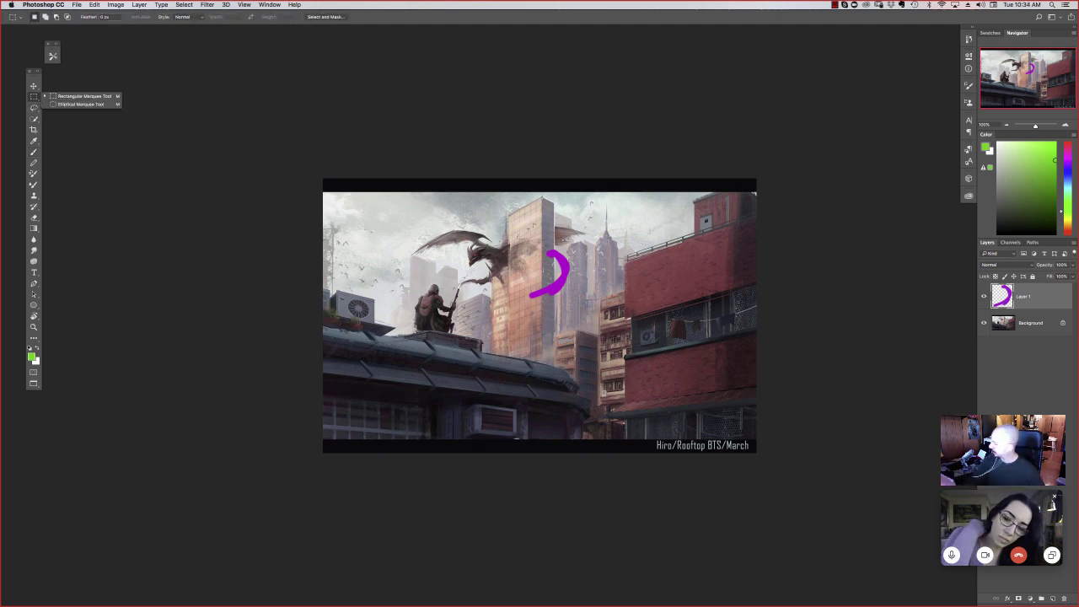
pyautogui.click(1012, 328)
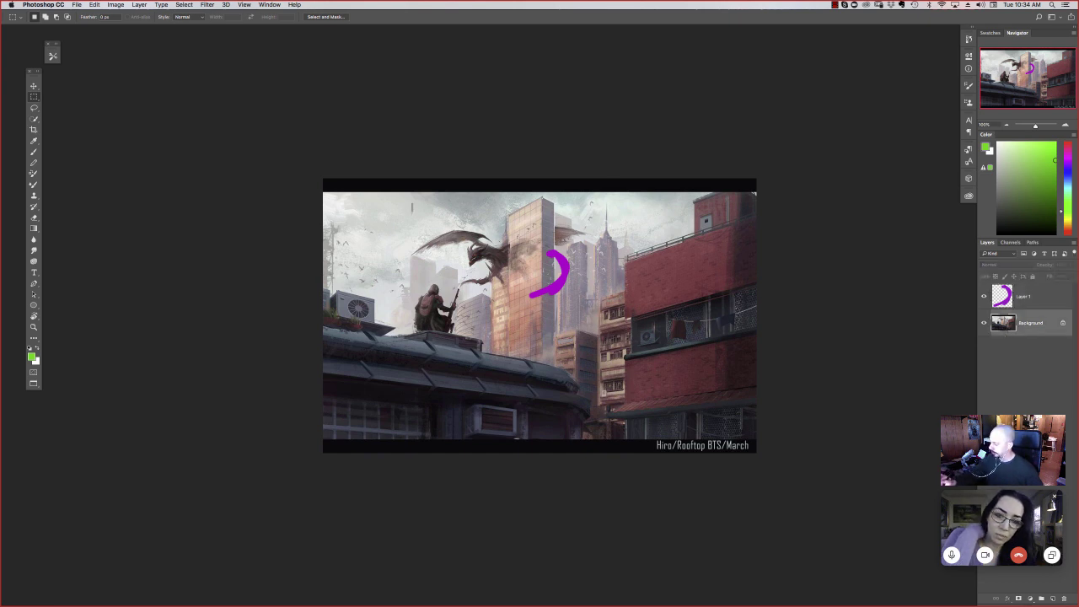
pyautogui.moveTo(409, 202); pyautogui.dragTo(612, 305)
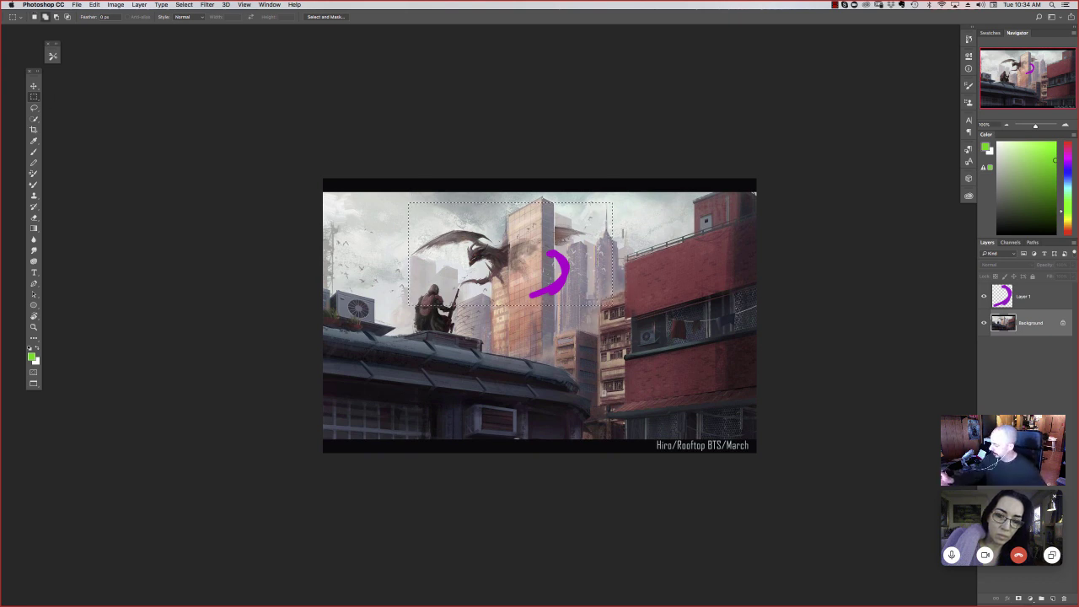
pyautogui.moveTo(618, 232); pyautogui.dragTo(405, 192)
pyautogui.press('l')
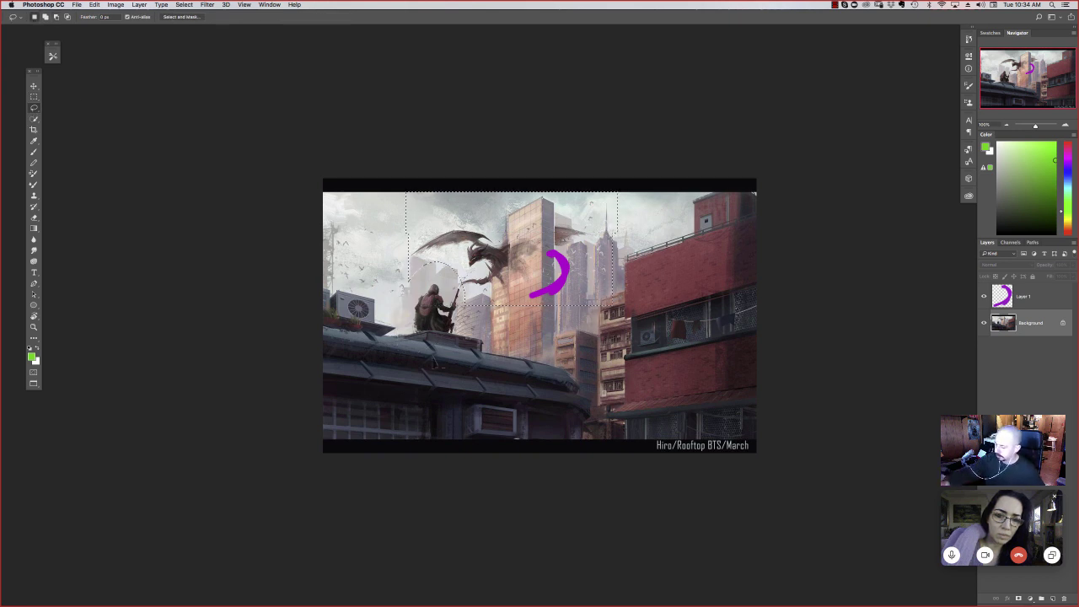
pyautogui.press('v')
pyautogui.moveTo(564, 263); pyautogui.dragTo(656, 273)
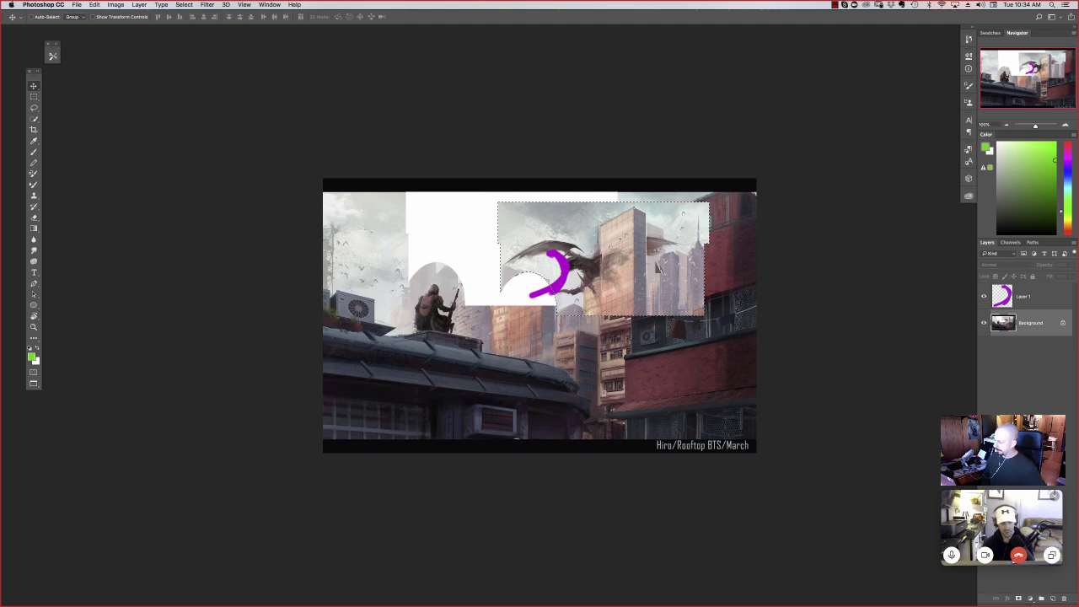
pyautogui.press('super+z')
pyautogui.press('super+d')
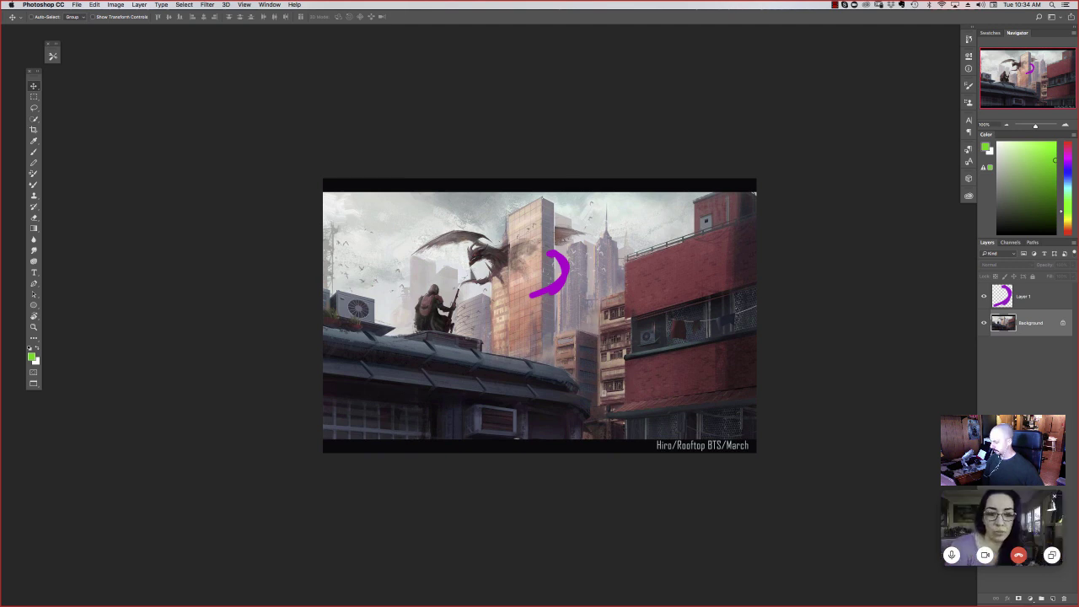
# Step: Outline the central tower on Layer 1 with a yellow-green brush stroke, shifted slightly right of the building
pyautogui.click(1020, 301)
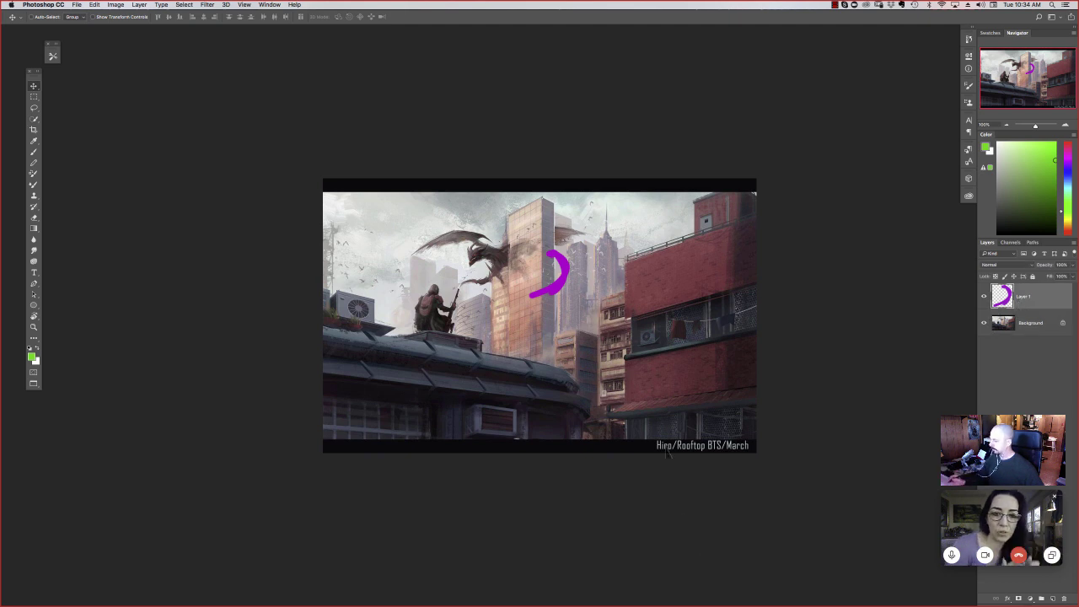
pyautogui.click(35, 152)
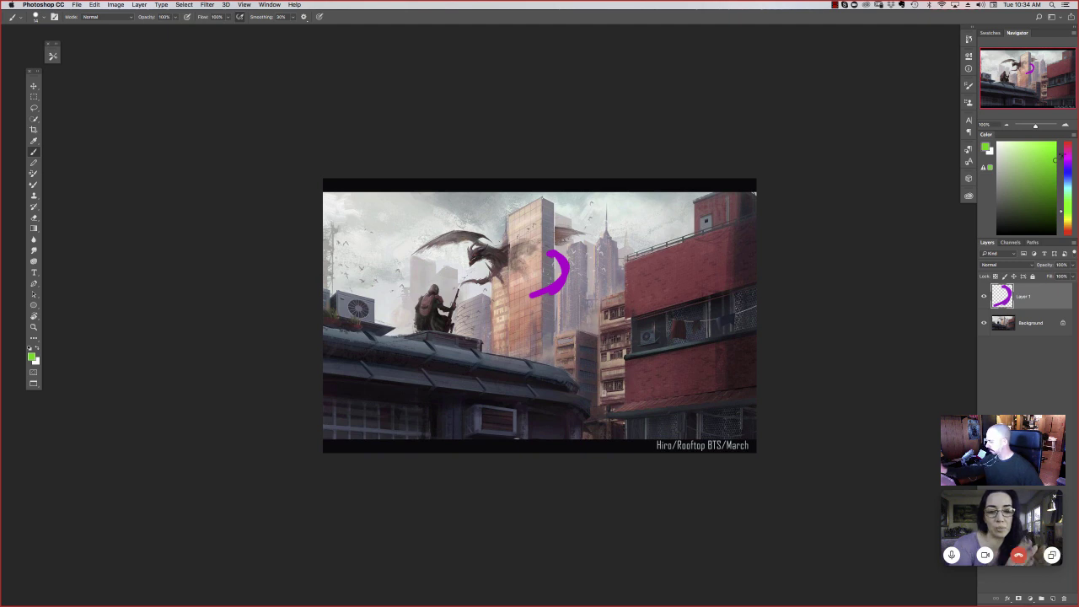
pyautogui.click(1065, 156)
pyautogui.click(1066, 214)
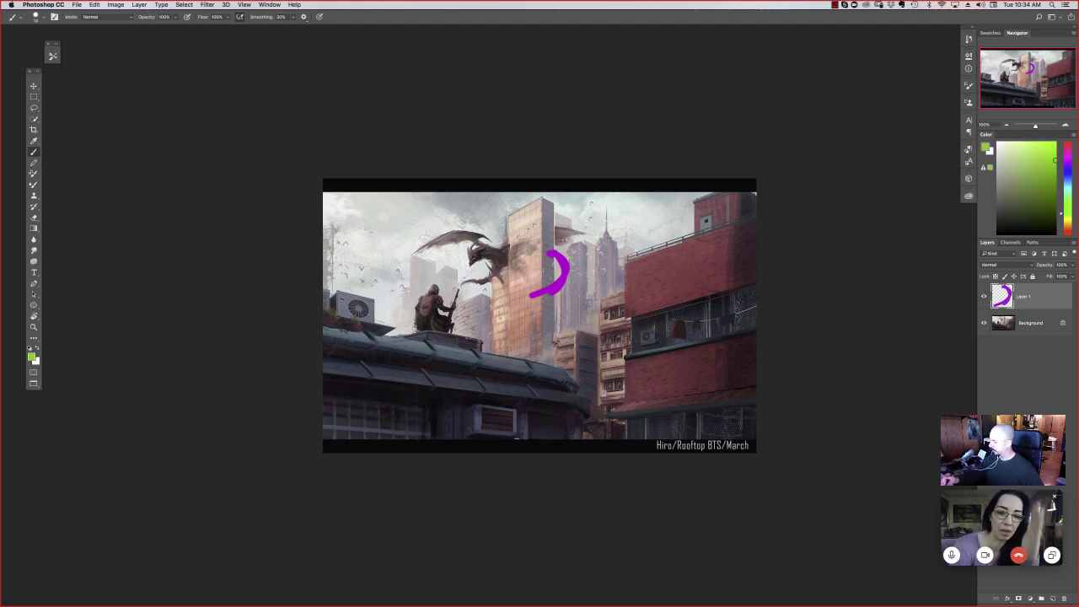
pyautogui.moveTo(555, 355)
pyautogui.mouseDown()
pyautogui.moveTo(558, 201)
pyautogui.moveTo(517, 354)
pyautogui.mouseUp()
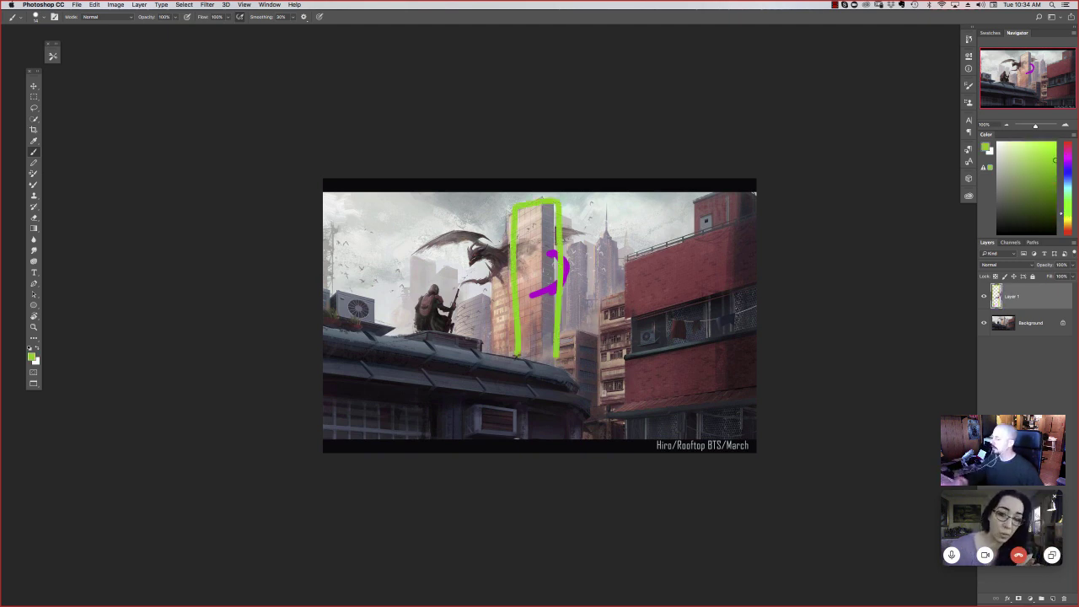
# Step: Mark the dragon's left wing tip and the tip of the sniper's rifle with teal brush dots on Layer 1
pyautogui.click(1065, 191)
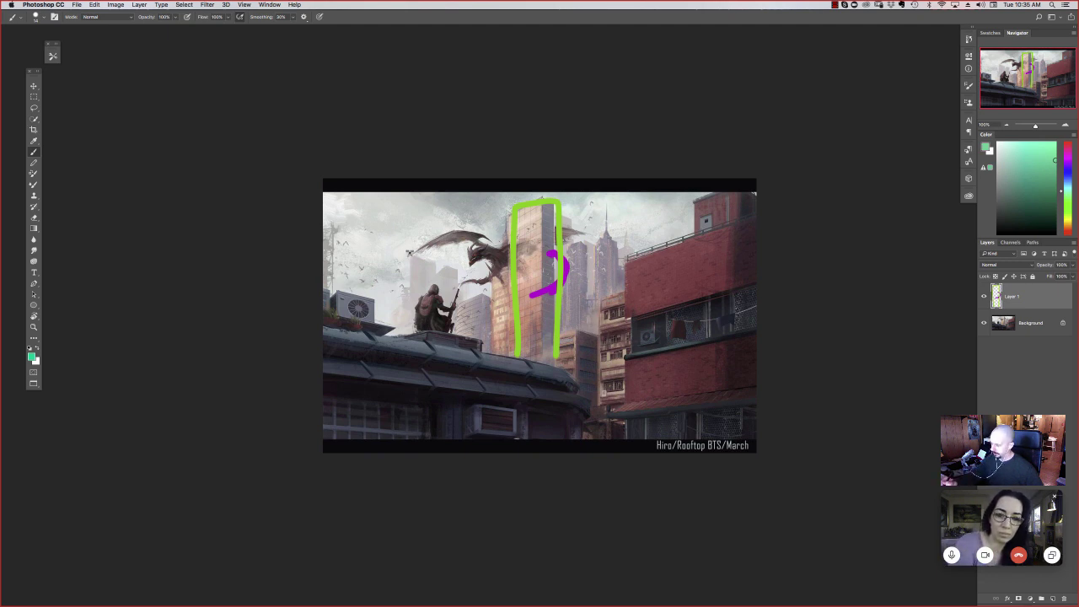
pyautogui.click(410, 254)
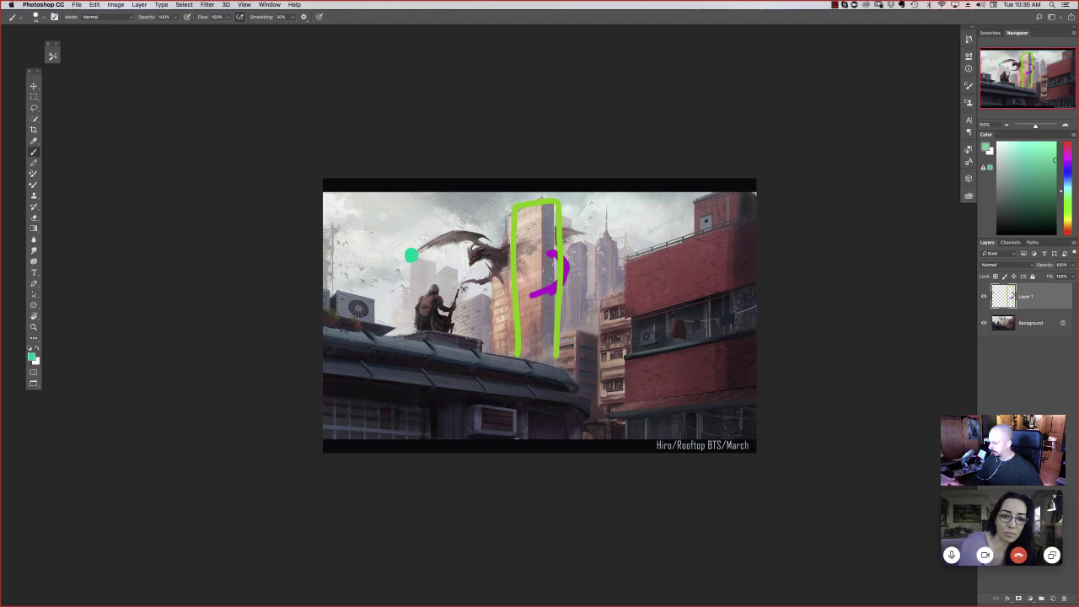
pyautogui.click(461, 287)
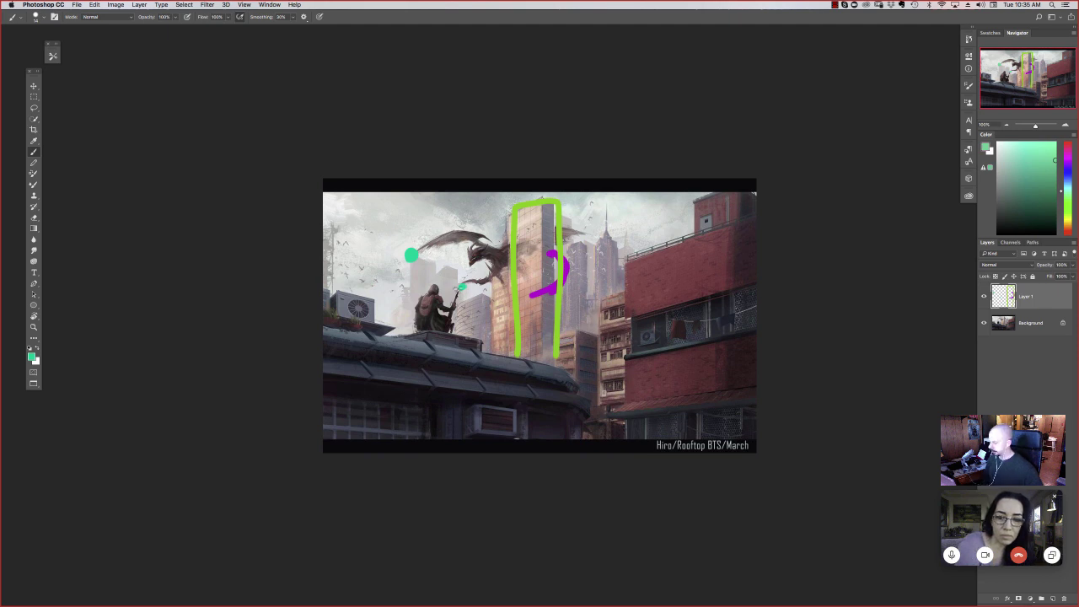
# Step: Trace the skyline silhouette, the foreground roof edge and the red building's left edge with teal brush strokes
pyautogui.moveTo(740, 186)
pyautogui.mouseDown()
pyautogui.moveTo(682, 200)
pyautogui.moveTo(670, 240)
pyautogui.moveTo(593, 301)
pyautogui.moveTo(594, 316)
pyautogui.moveTo(568, 327)
pyautogui.moveTo(561, 256)
pyautogui.moveTo(497, 331)
pyautogui.moveTo(486, 314)
pyautogui.moveTo(487, 351)
pyautogui.moveTo(295, 318)
pyautogui.moveTo(275, 339)
pyautogui.mouseUp()
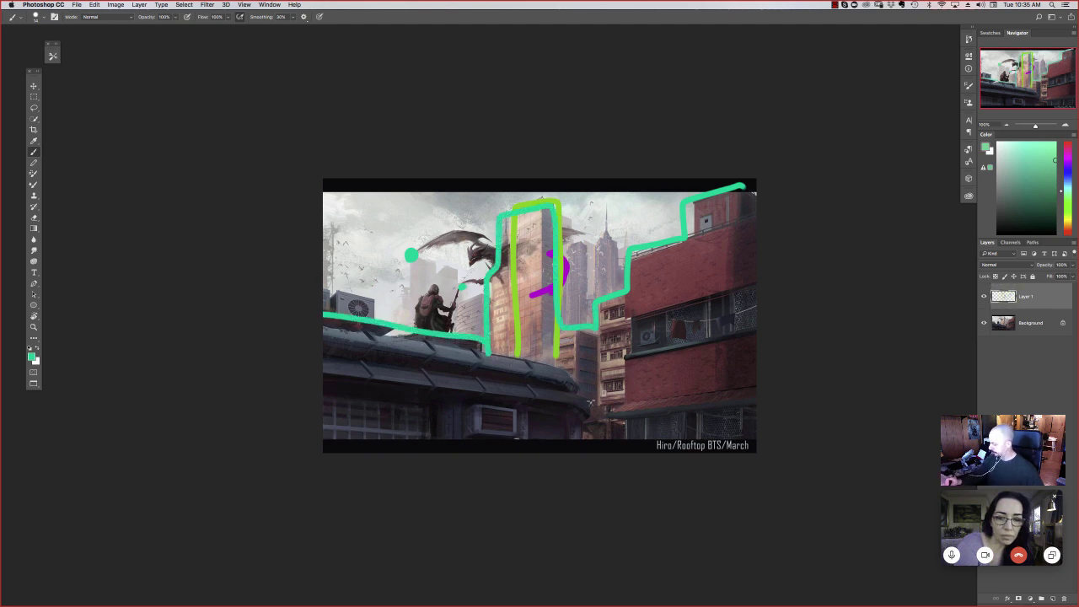
pyautogui.moveTo(407, 338)
pyautogui.mouseDown()
pyautogui.moveTo(493, 352)
pyautogui.moveTo(587, 451)
pyautogui.mouseUp()
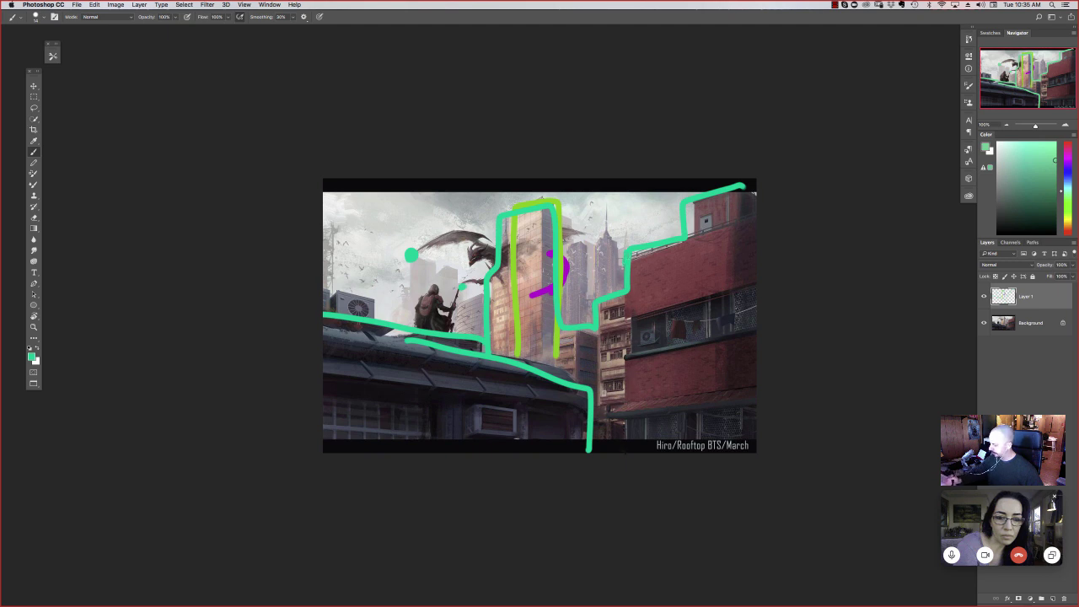
pyautogui.moveTo(627, 291); pyautogui.dragTo(625, 452)
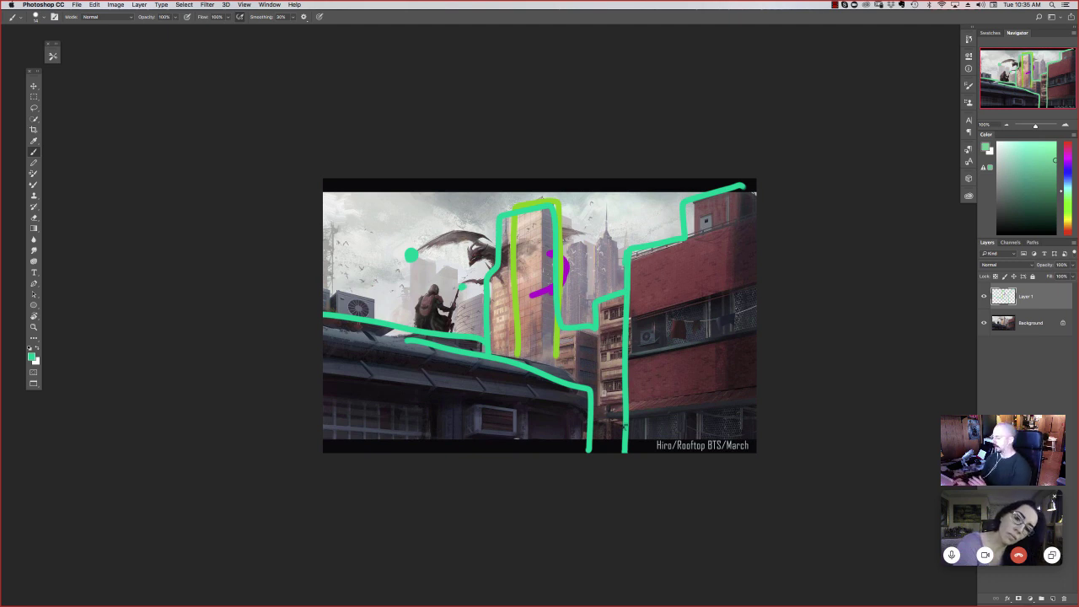
# Step: Brush a magenta curve from the left roof edge across to the red building and back to the central tower
pyautogui.click(1067, 149)
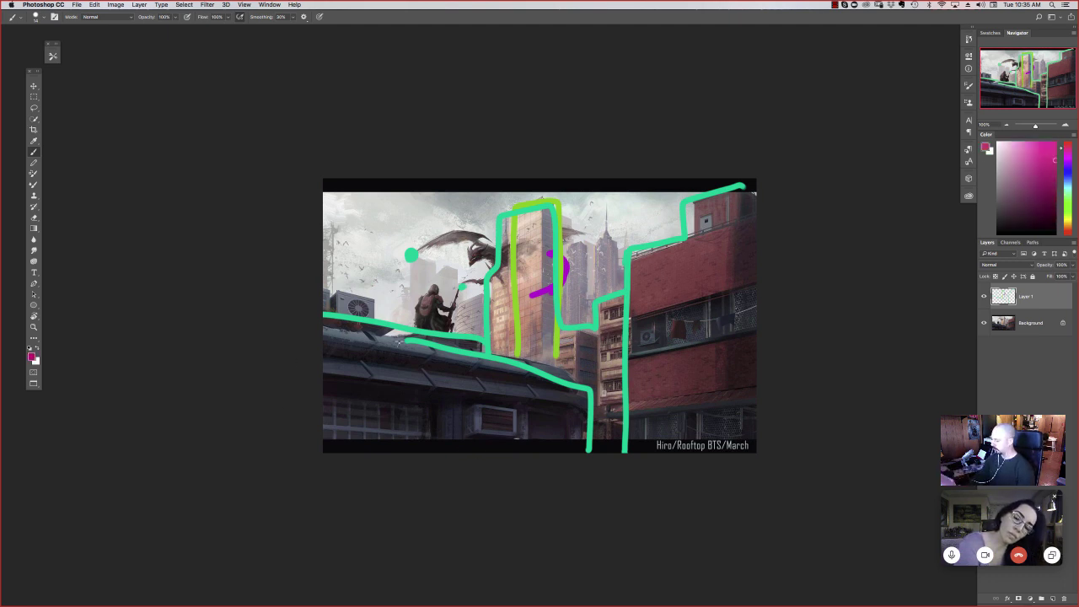
pyautogui.moveTo(322, 355); pyautogui.dragTo(517, 279)
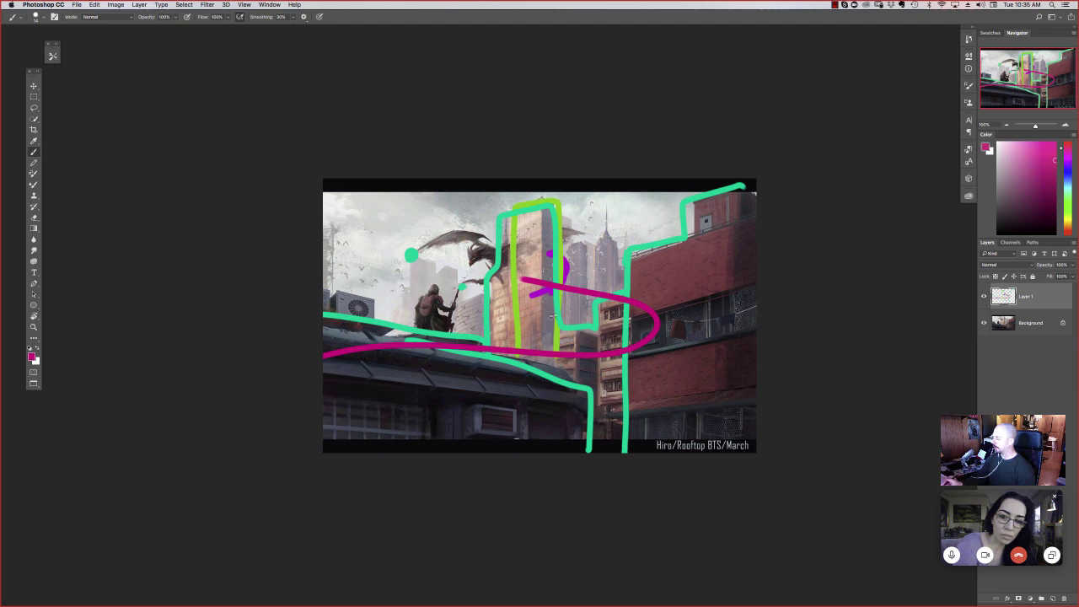
# Step: Undo the magenta curve that runs across the rooftops and the red building
pyautogui.moveTo(660, 346); pyautogui.dragTo(568, 293)
pyautogui.press('super+z')
pyautogui.press('super+z')
pyautogui.press('super+z')
pyautogui.press('super+z')
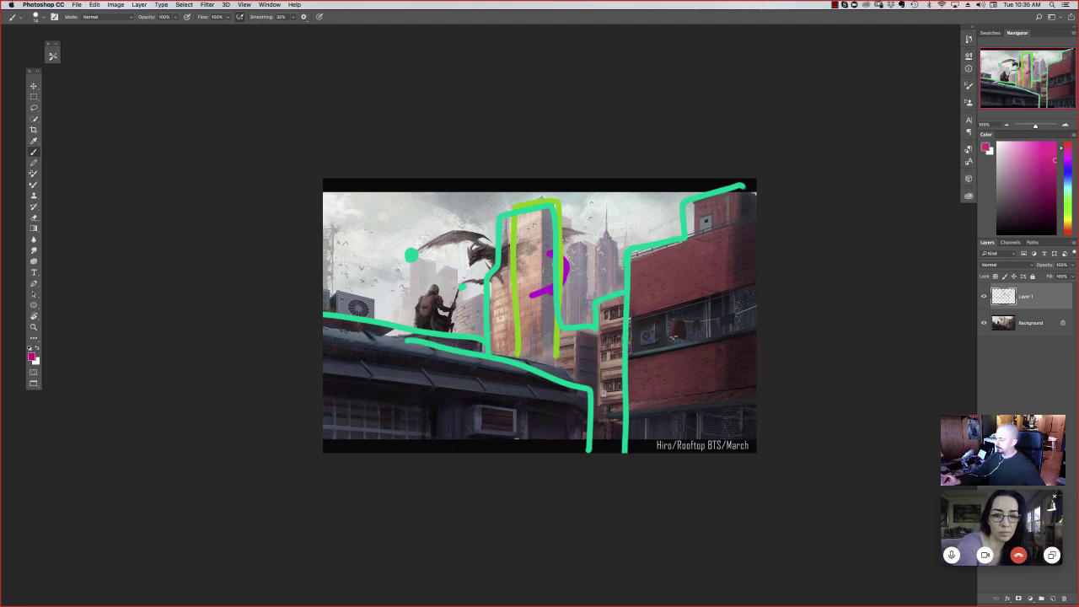
# Step: Scribble a rough magenta shape on the red building's corner with strokes reaching down the wall and toward the central tower
pyautogui.moveTo(673, 338); pyautogui.dragTo(634, 331)
pyautogui.moveTo(640, 441)
pyautogui.mouseDown()
pyautogui.moveTo(628, 421)
pyautogui.moveTo(645, 303)
pyautogui.moveTo(660, 349)
pyautogui.mouseUp()
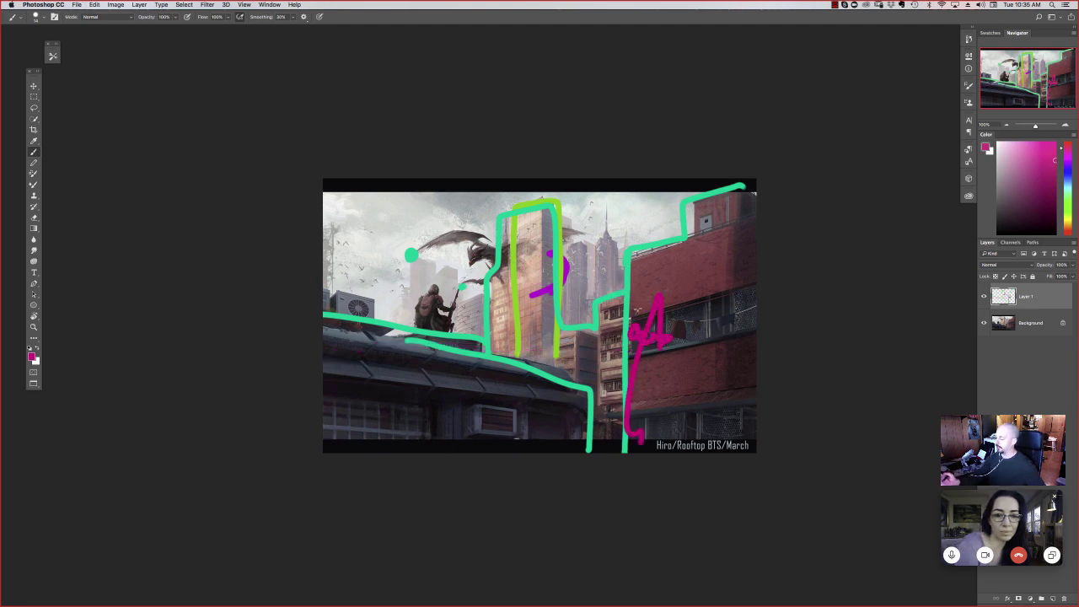
pyautogui.moveTo(574, 312)
pyautogui.mouseDown()
pyautogui.moveTo(599, 292)
pyautogui.moveTo(668, 335)
pyautogui.mouseUp()
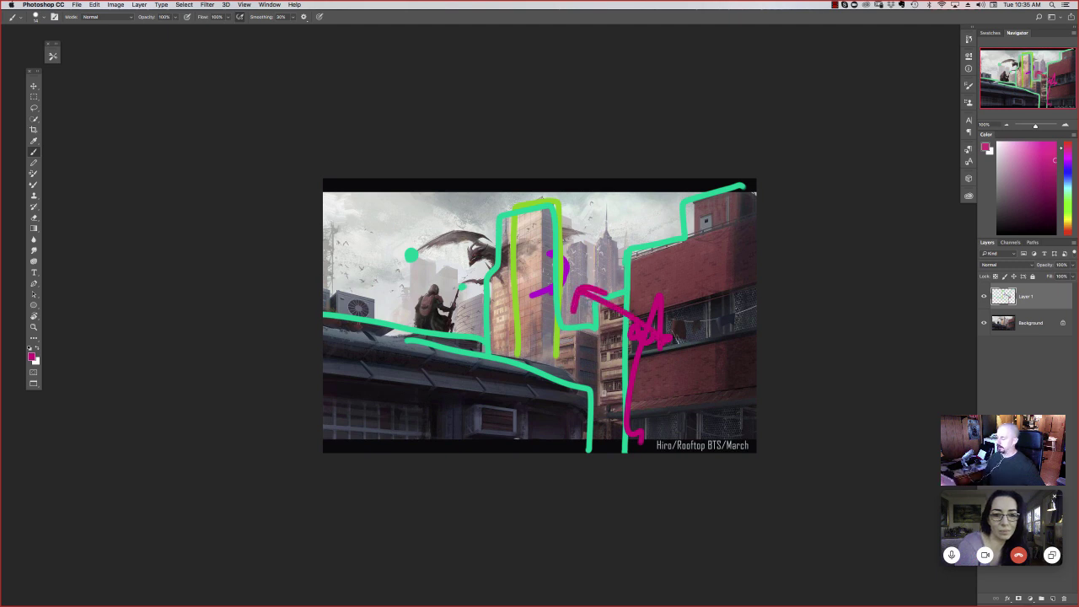
# Step: Undo the magenta scribble and the teal stroke down the red building's lower left edge
pyautogui.press('super+z')
pyautogui.press('super+z')
pyautogui.press('super+z')
pyautogui.press('super+z')
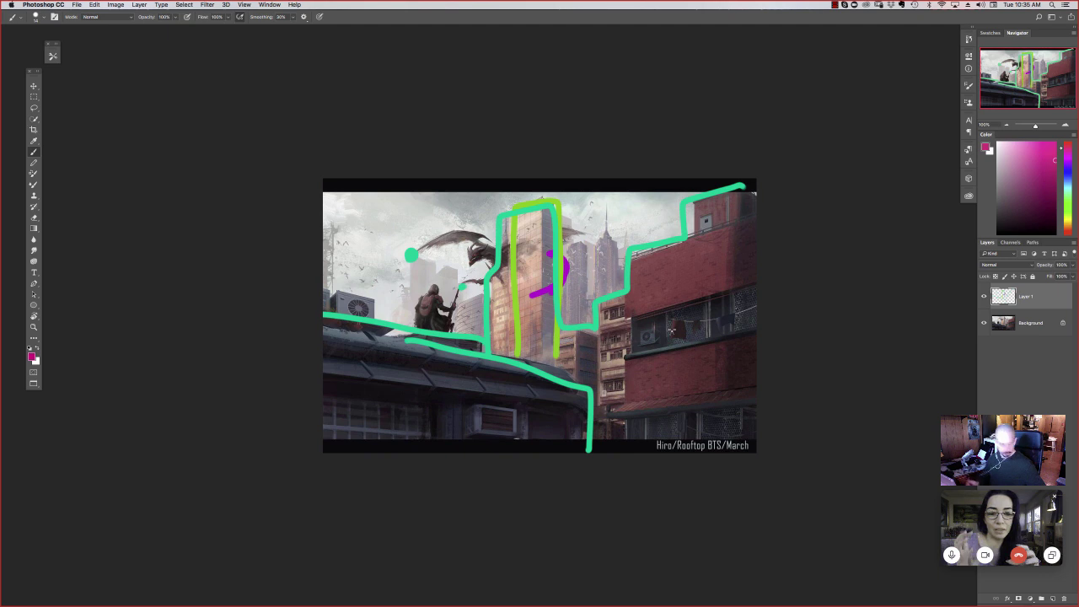
# Step: Hide the interface in full screen mode and dab magenta dots in the sky from the distant spire up to the right
pyautogui.press('f')
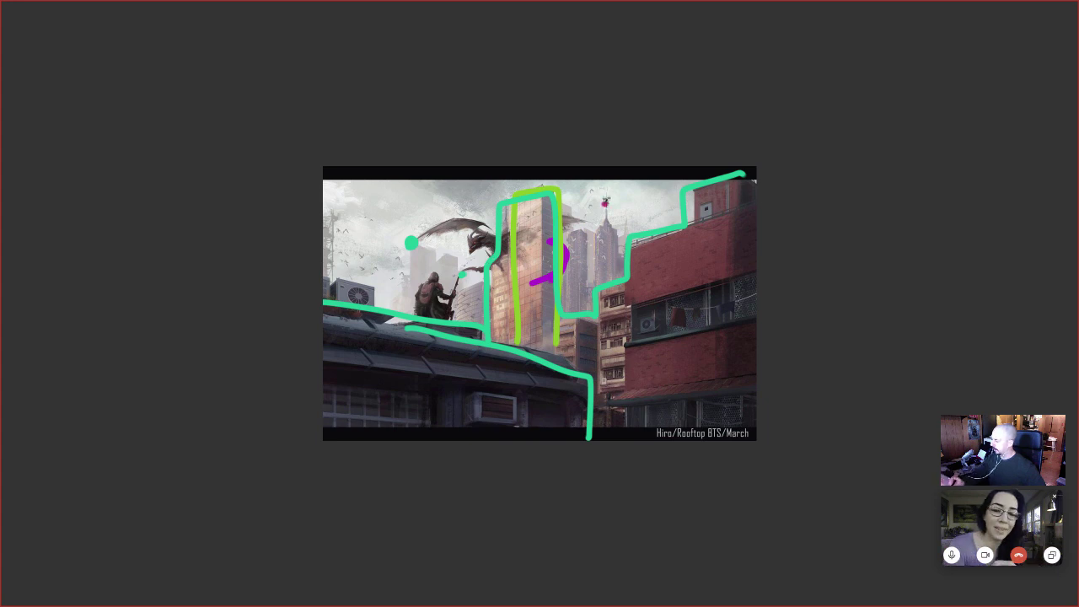
pyautogui.click(637, 189)
pyautogui.click(649, 179)
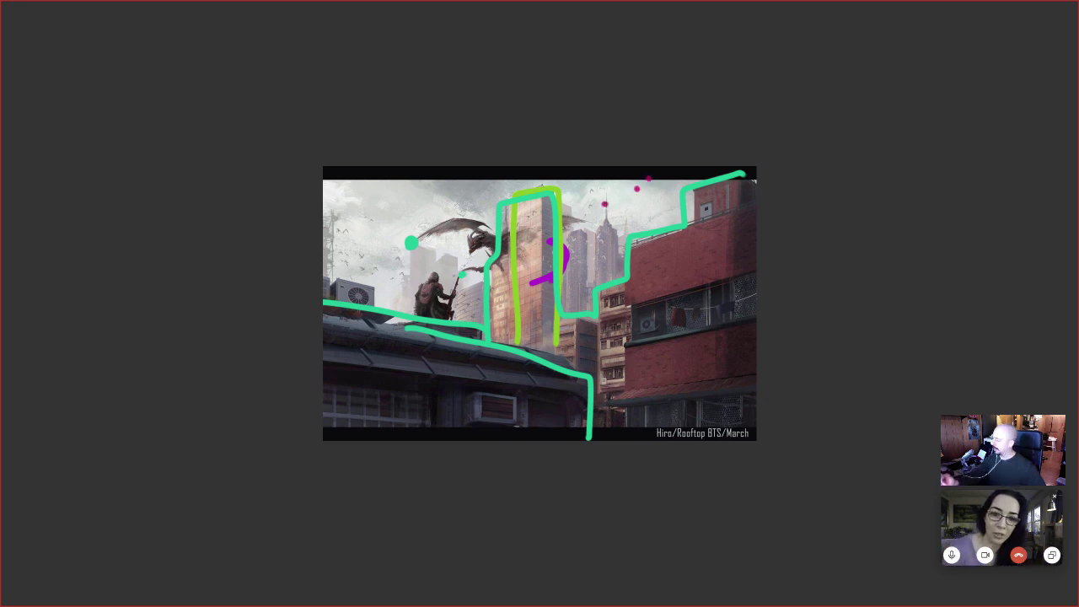
# Step: Try a large magenta outline from the sky down to the central tower and across the red building, and undo it
pyautogui.moveTo(650, 166)
pyautogui.mouseDown()
pyautogui.moveTo(533, 282)
pyautogui.moveTo(602, 318)
pyautogui.moveTo(729, 272)
pyautogui.moveTo(756, 245)
pyautogui.mouseUp()
pyautogui.moveTo(585, 247)
pyautogui.mouseDown()
pyautogui.moveTo(515, 284)
pyautogui.moveTo(527, 305)
pyautogui.moveTo(558, 297)
pyautogui.moveTo(590, 313)
pyautogui.mouseUp()
pyautogui.hotkey('ctrl', 'z')
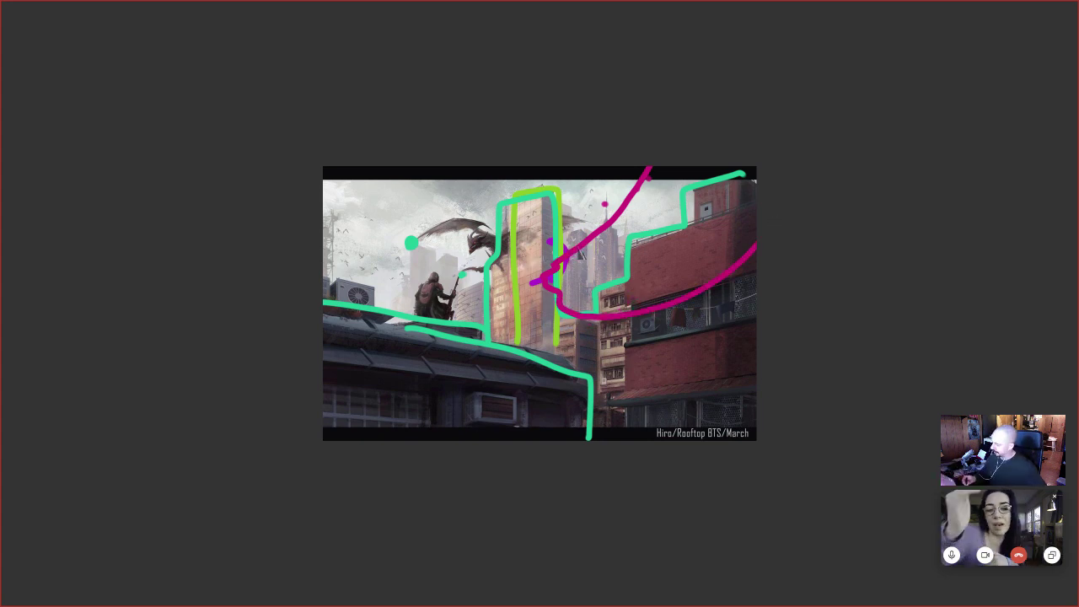
pyautogui.hotkey('ctrl', 'z')
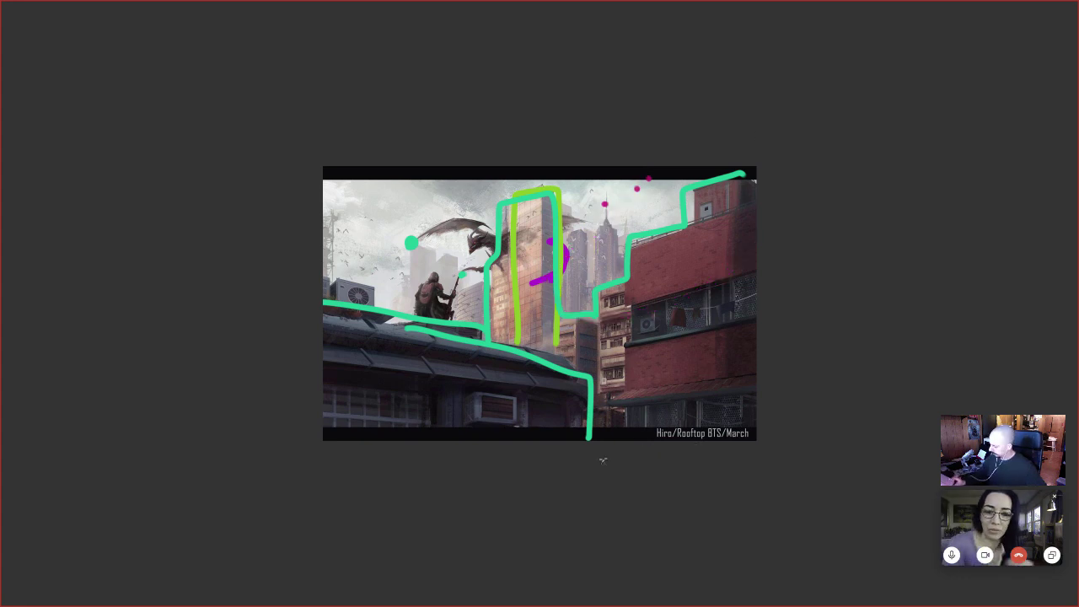
# Step: Sketch a large horned dragon head and neck in magenta, rising from the painting's lower edge between the two buildings
pyautogui.moveTo(629, 439)
pyautogui.mouseDown()
pyautogui.moveTo(645, 291)
pyautogui.moveTo(631, 279)
pyautogui.moveTo(557, 434)
pyautogui.mouseUp()
pyautogui.hotkey('ctrl', 'z')
pyautogui.hotkey('ctrl', 'z')
pyautogui.moveTo(689, 439)
pyautogui.mouseDown()
pyautogui.moveTo(691, 344)
pyautogui.moveTo(643, 309)
pyautogui.mouseUp()
pyautogui.moveTo(576, 328)
pyautogui.mouseDown()
pyautogui.moveTo(590, 374)
pyautogui.moveTo(548, 440)
pyautogui.mouseUp()
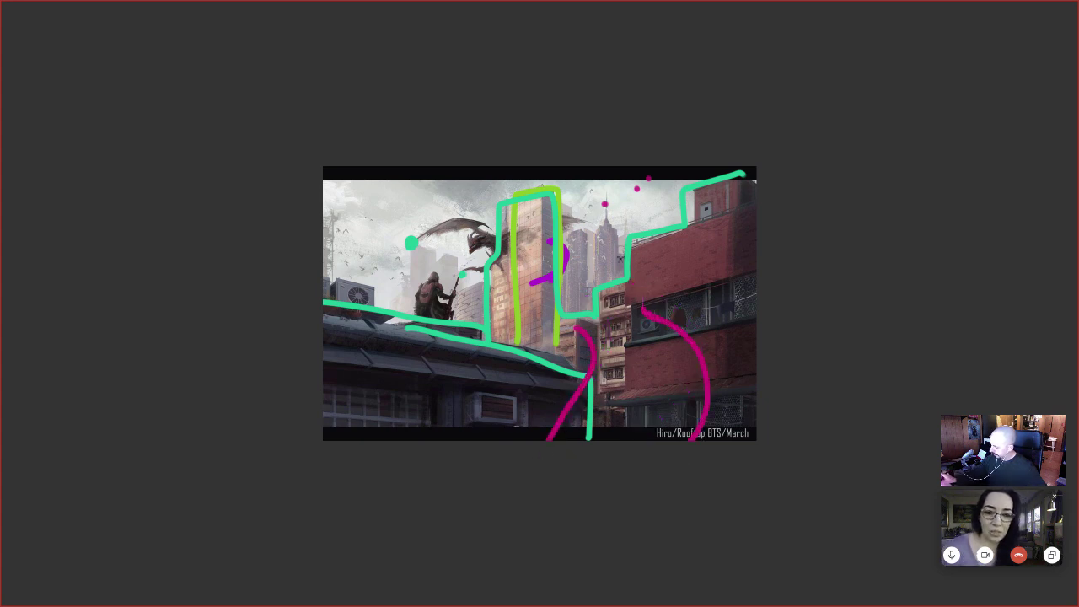
pyautogui.moveTo(642, 307)
pyautogui.mouseDown()
pyautogui.moveTo(649, 276)
pyautogui.moveTo(558, 262)
pyautogui.moveTo(581, 329)
pyautogui.mouseUp()
pyautogui.moveTo(647, 274)
pyautogui.mouseDown()
pyautogui.moveTo(615, 218)
pyautogui.moveTo(596, 284)
pyautogui.mouseUp()
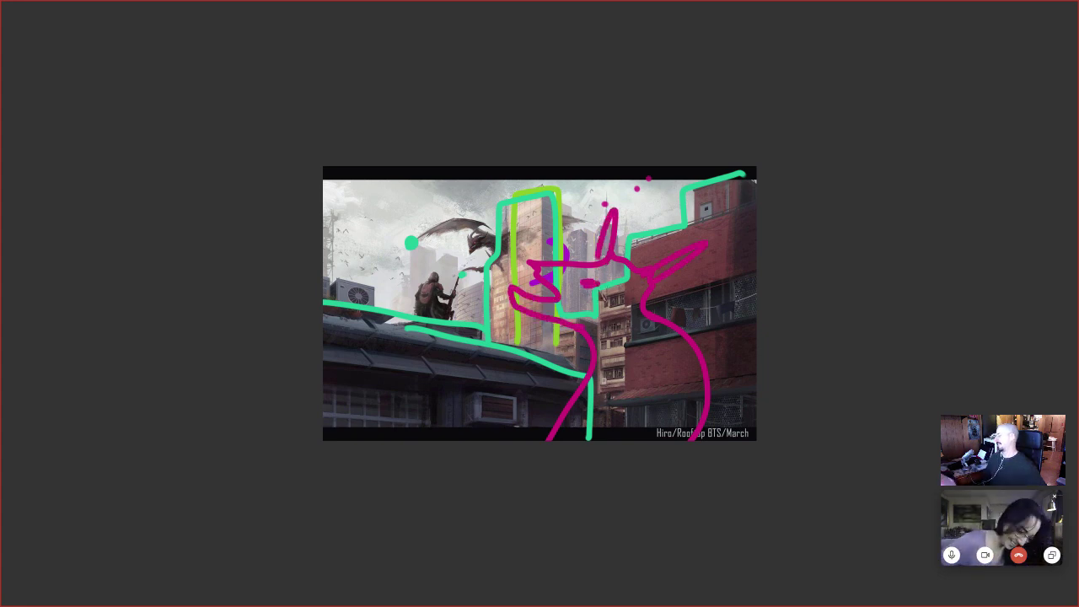
# Step: Undo the magenta dragon head and neck sketch stroke by stroke
pyautogui.hotkey('ctrl', 'z')
pyautogui.hotkey('ctrl', 'z')
pyautogui.hotkey('ctrl', 'z')
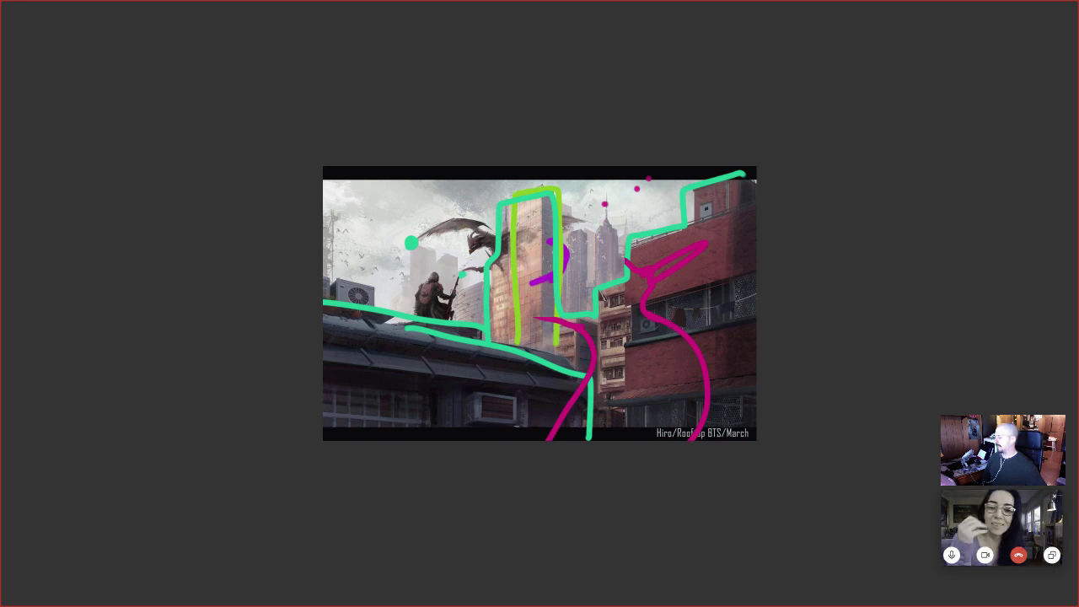
pyautogui.hotkey('ctrl', 'z')
pyautogui.hotkey('ctrl', 'z')
pyautogui.hotkey('ctrl', 'z')
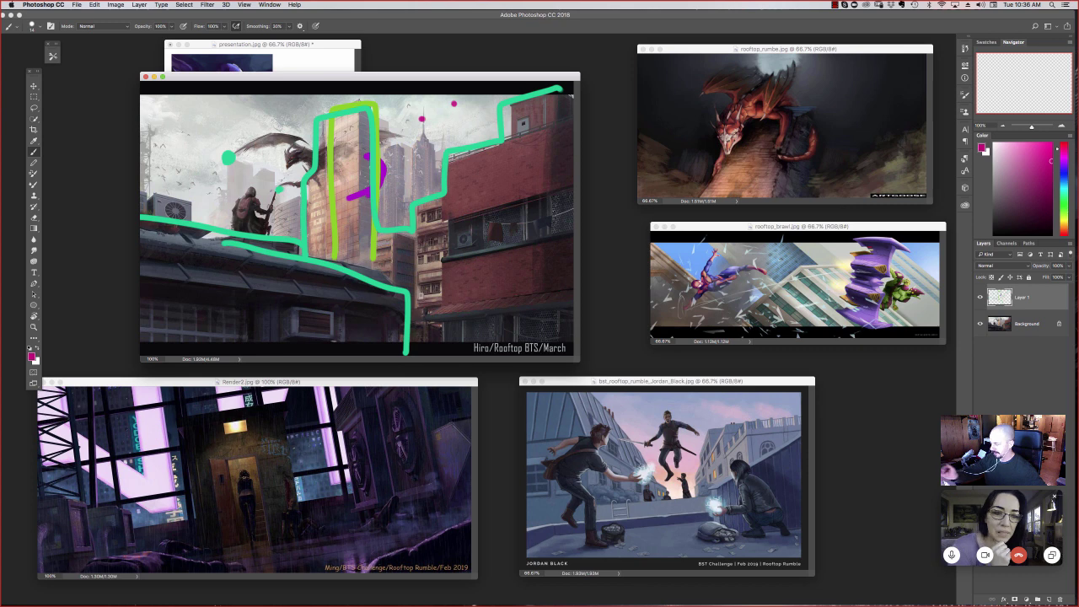
# Step: Zoom the rooftop sniper painting out to 50% and hide its Layer 1 markup
pyautogui.press('super+minus')
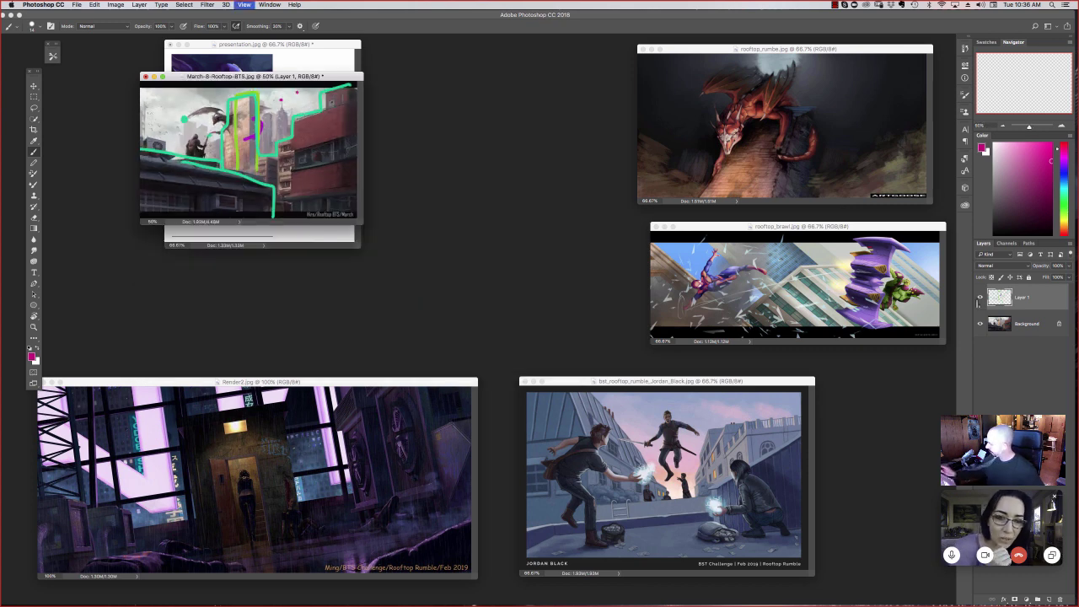
pyautogui.click(979, 298)
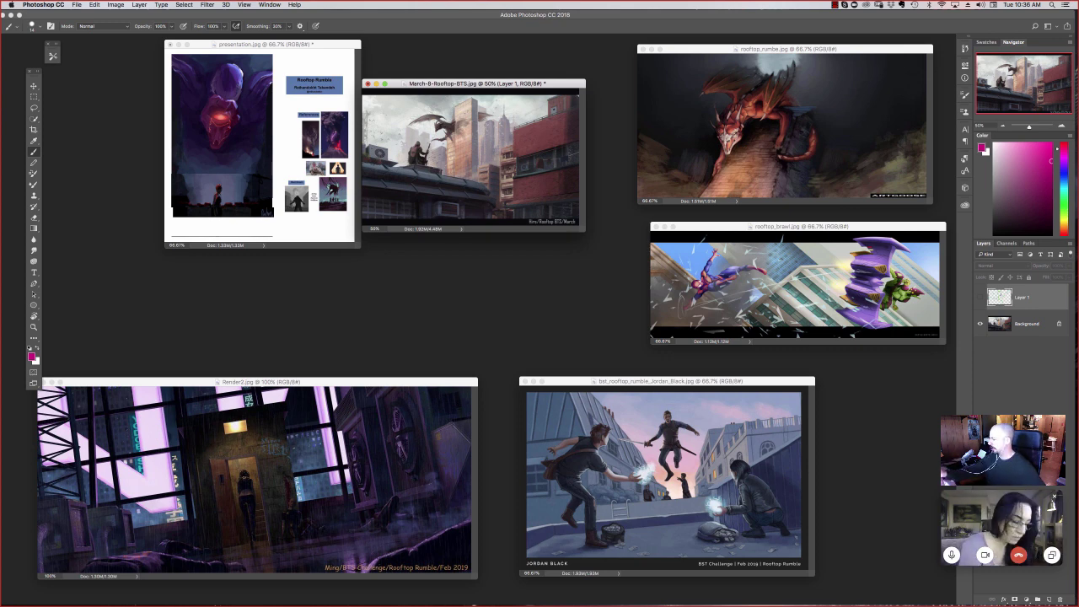
# Step: Show the red dragon painting rooftop_rumbe.jpg at 100% in full screen mode and add a new layer for markup
pyautogui.click(784, 48)
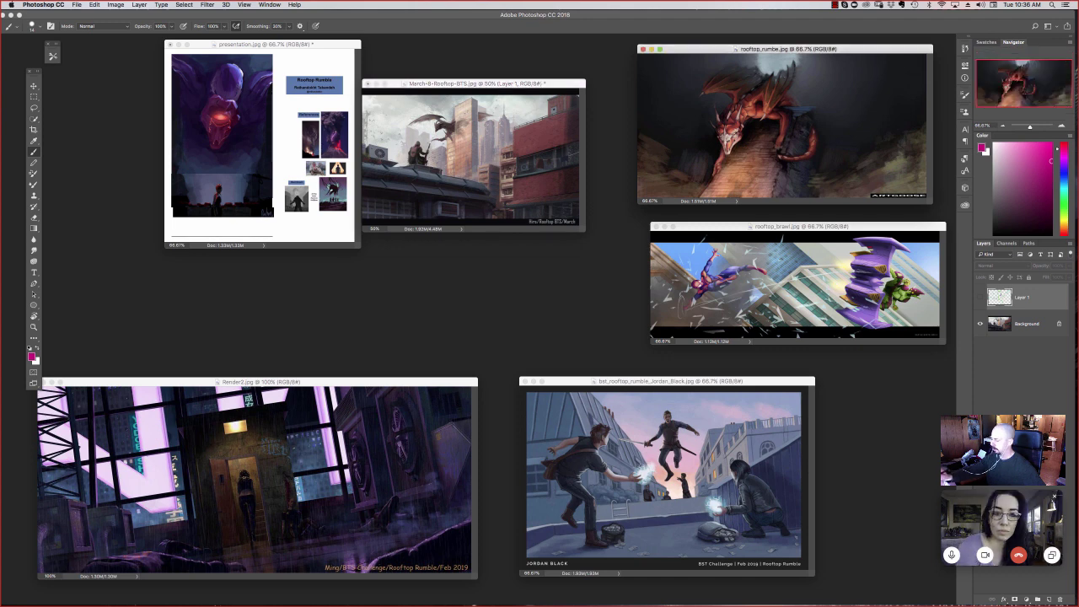
pyautogui.moveTo(784, 48); pyautogui.dragTo(492, 226)
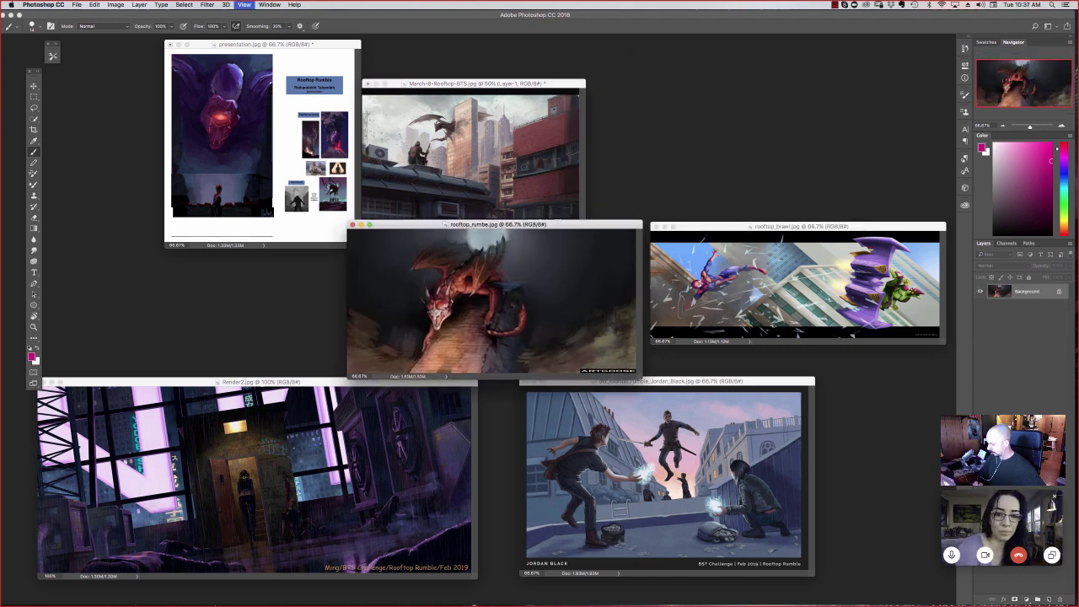
pyautogui.press('super+1')
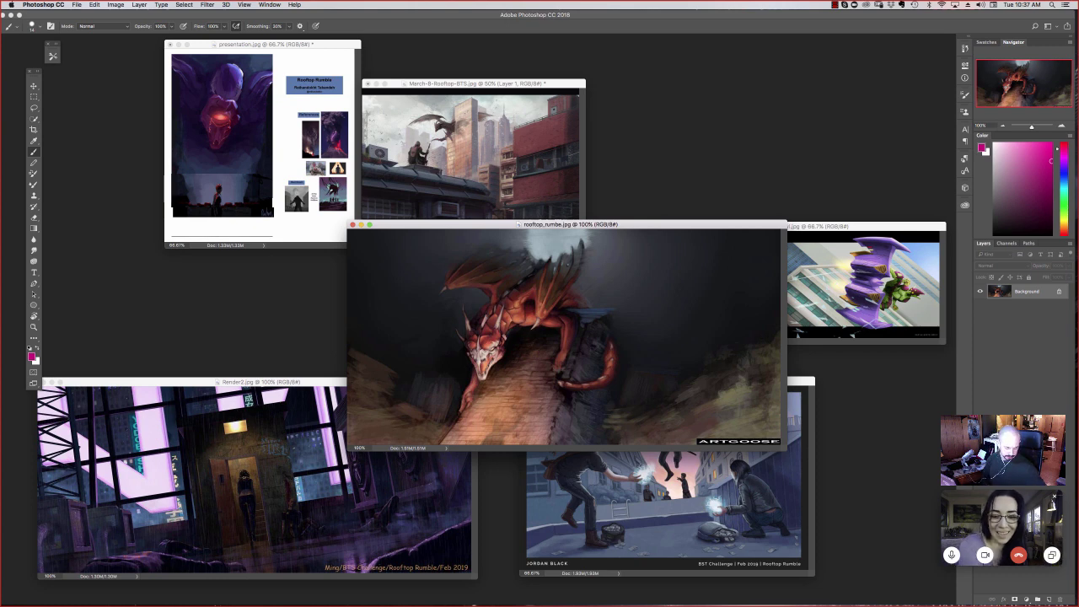
pyautogui.press('super+h')
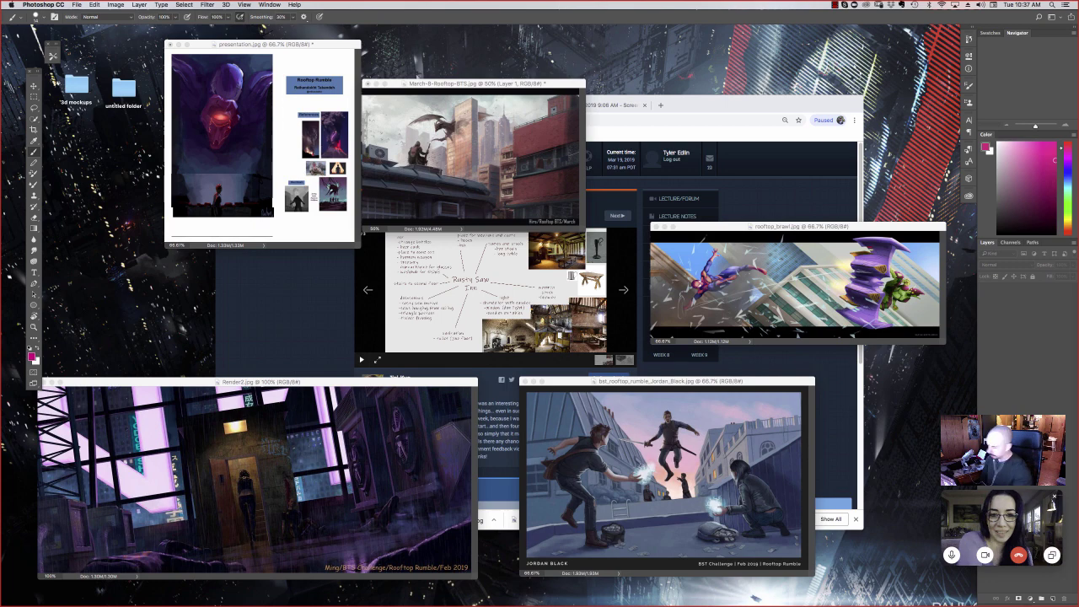
pyautogui.press('f')
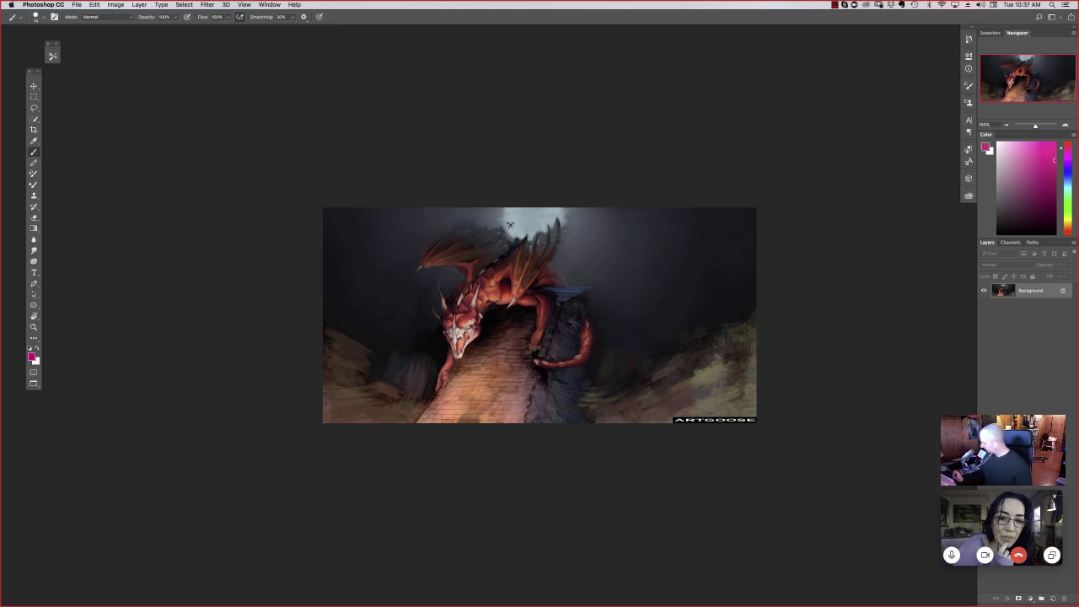
pyautogui.click(1057, 601)
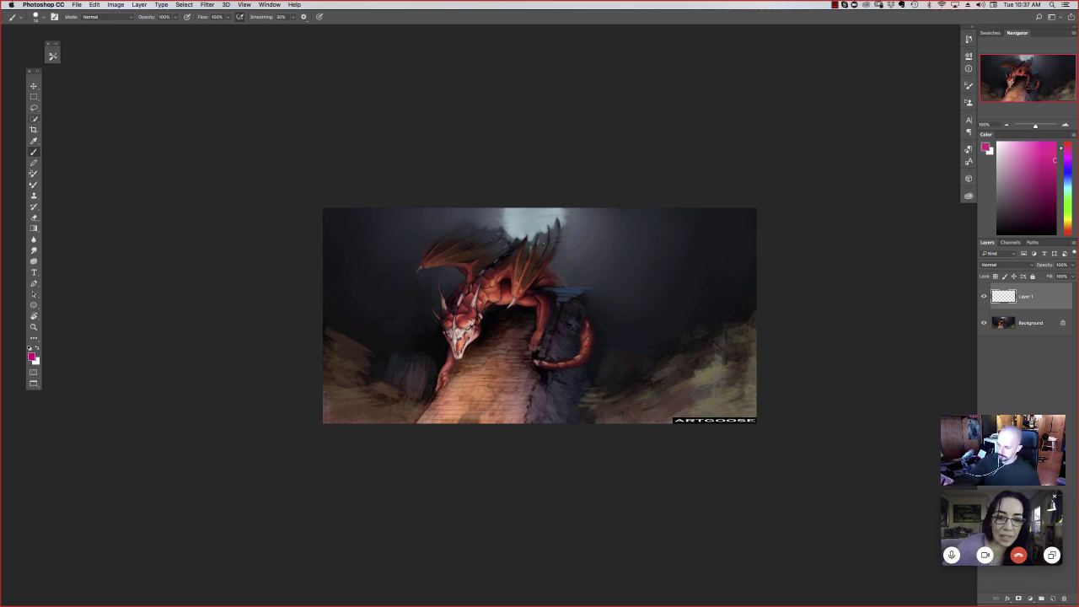
# Step: Select the area around the dragon, the moon and the brick roof with the Polygonal Lasso
pyautogui.click(34, 108)
pyautogui.click(59, 115)
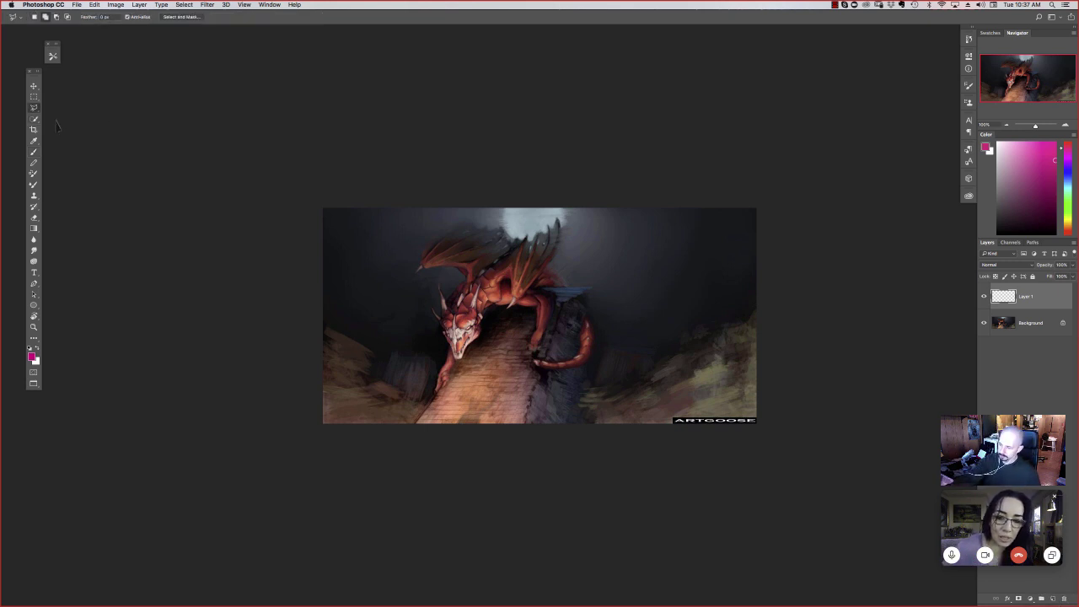
pyautogui.click(579, 430)
pyautogui.click(605, 299)
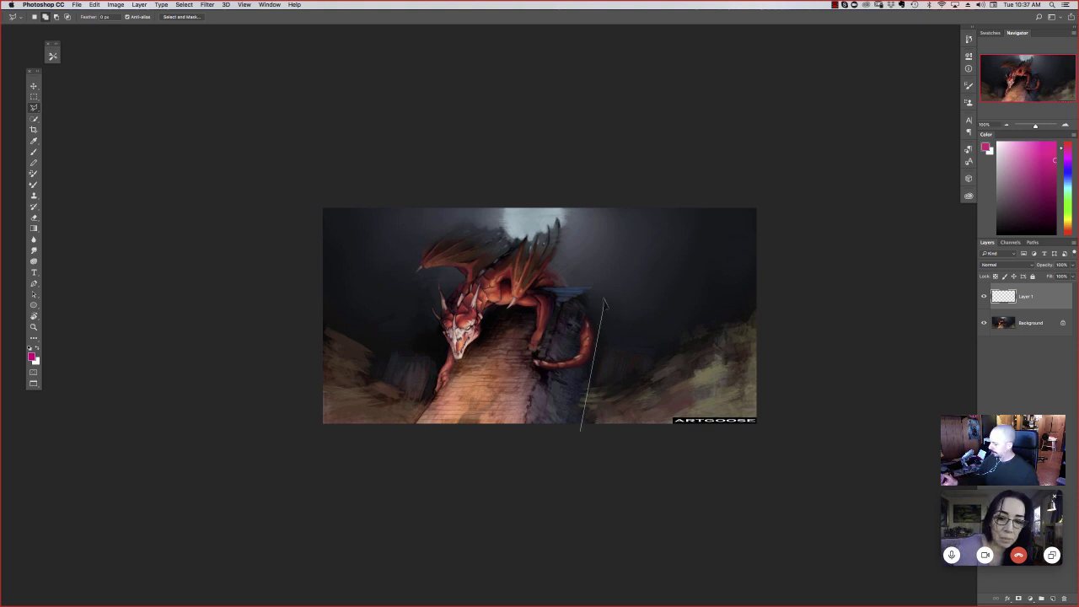
pyautogui.click(589, 271)
pyautogui.click(578, 237)
pyautogui.click(577, 192)
pyautogui.click(508, 175)
pyautogui.click(444, 176)
pyautogui.click(389, 242)
pyautogui.click(419, 333)
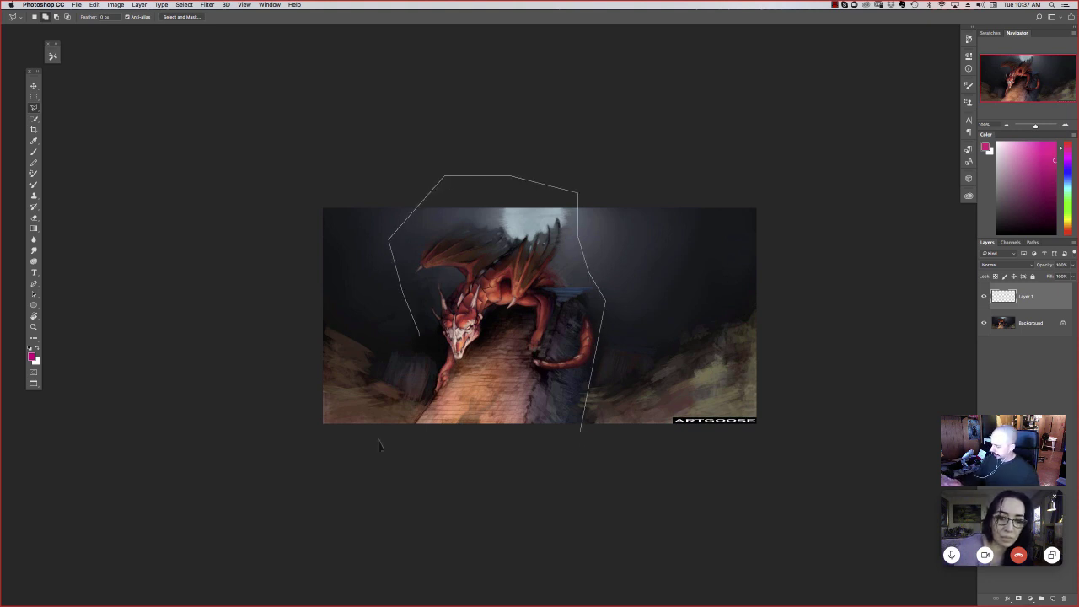
pyautogui.click(382, 440)
pyautogui.click(563, 457)
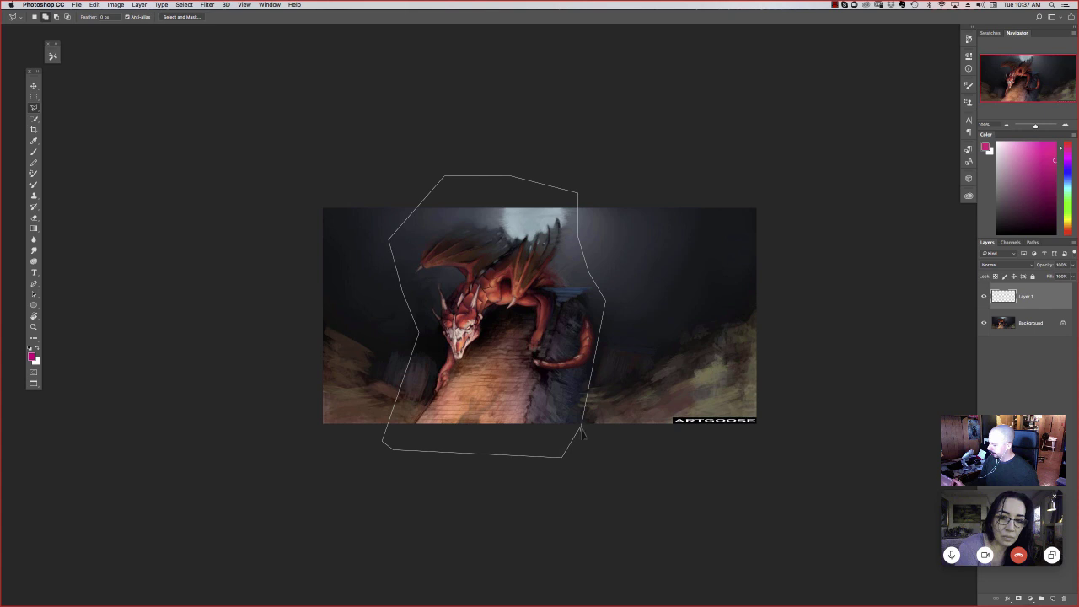
pyautogui.click(581, 432)
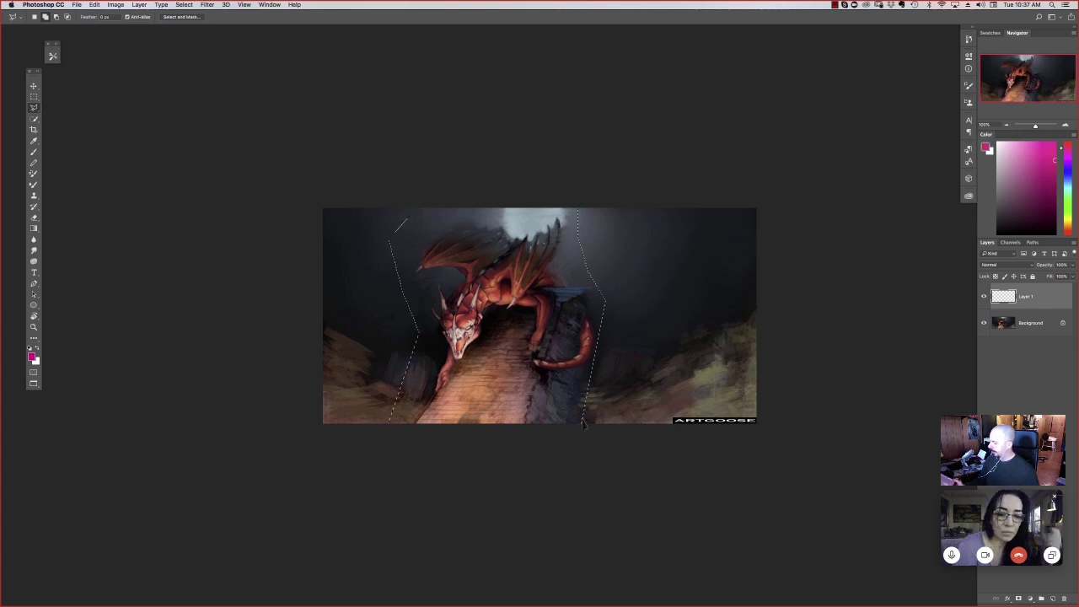
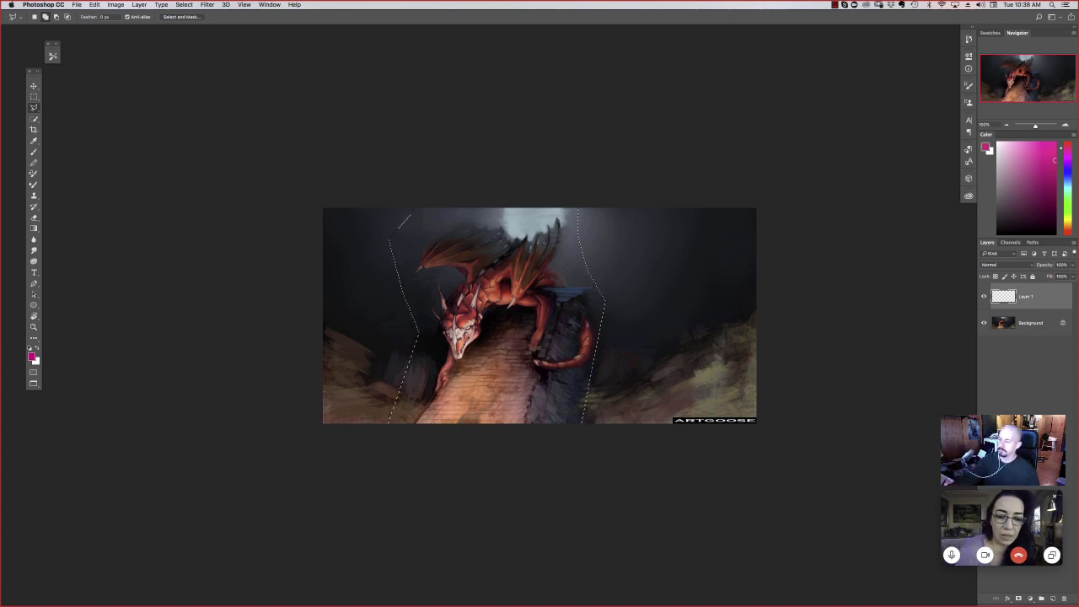
# Step: Try shifting the selected dragon area to the right on the Background layer, undo the move and clear the selection
pyautogui.press('v')
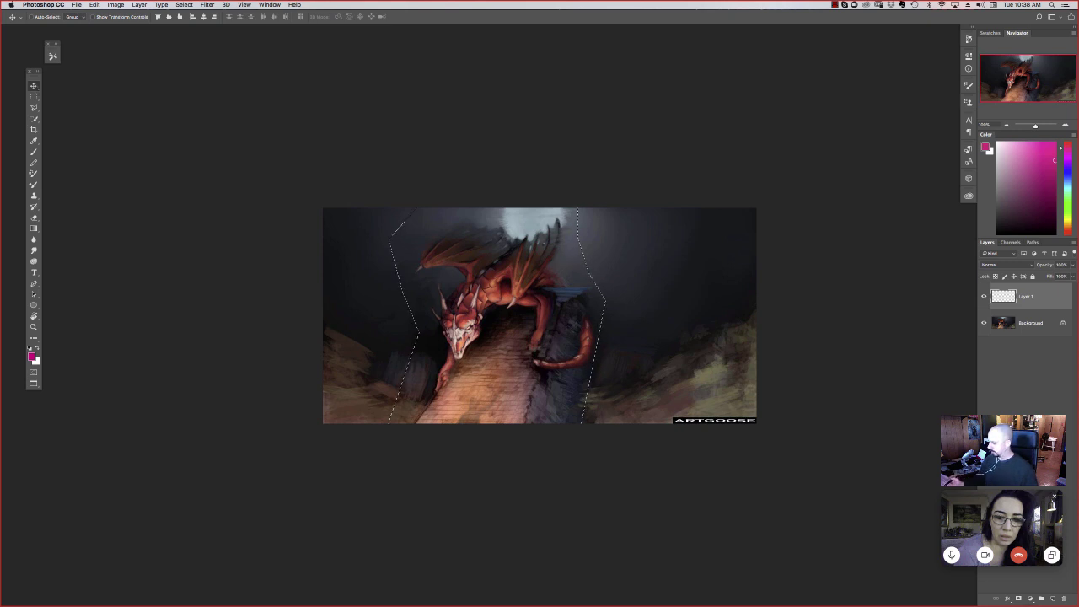
pyautogui.press('Right')
pyautogui.click(603, 195)
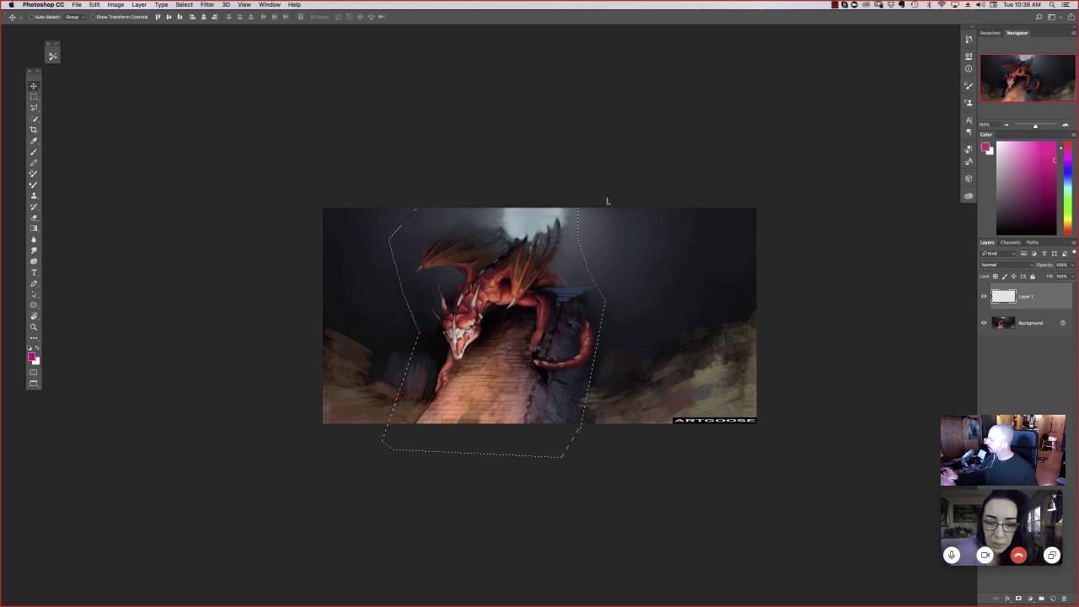
pyautogui.click(1023, 327)
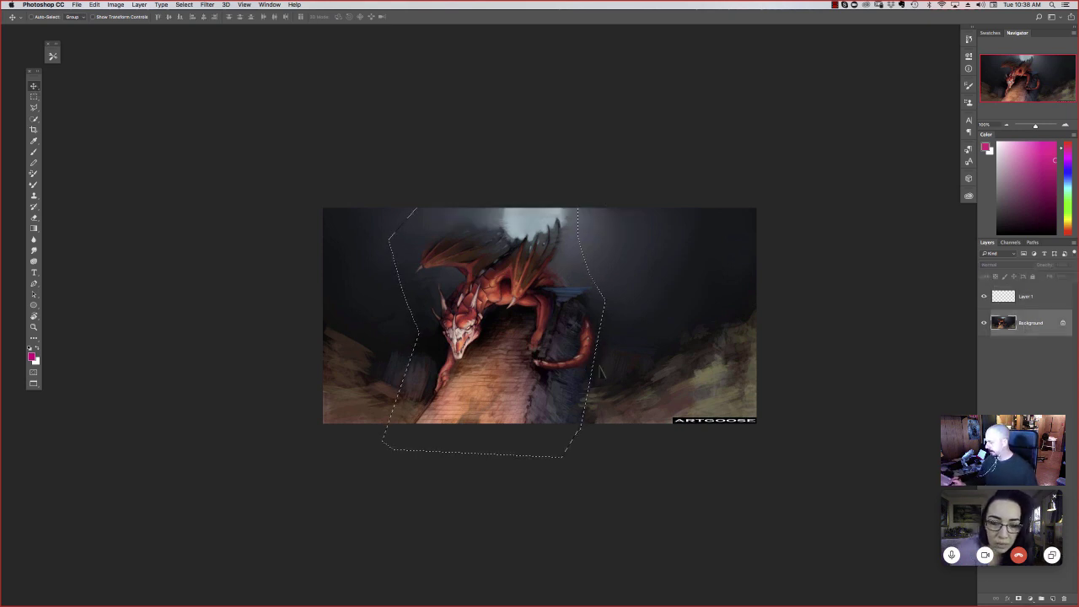
pyautogui.press('super+d')
pyautogui.moveTo(609, 366); pyautogui.dragTo(658, 371)
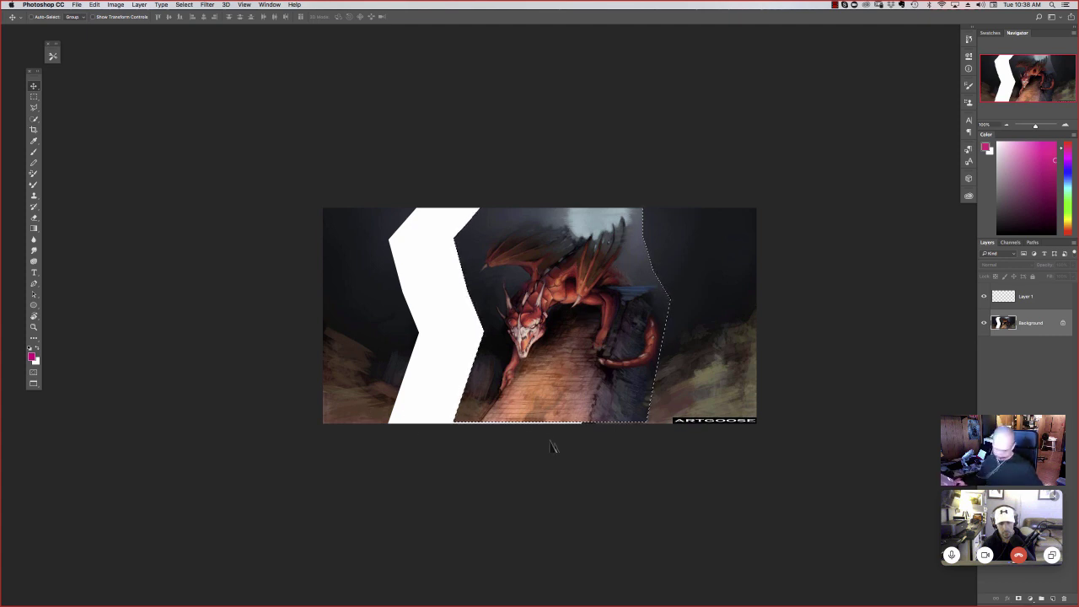
pyautogui.press('super+z')
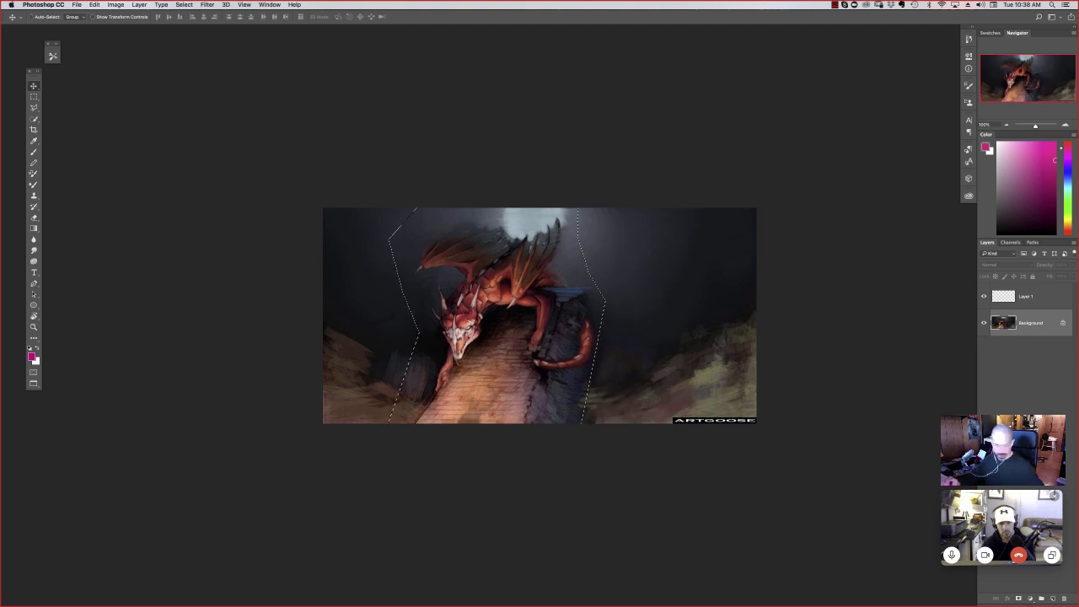
pyautogui.press('super+d')
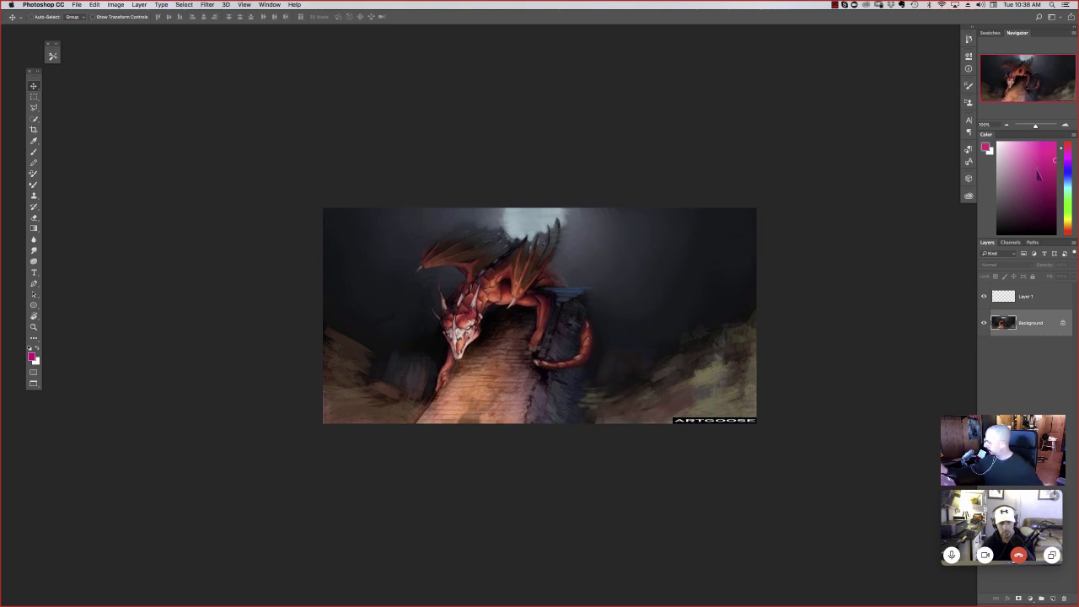
# Step: Brush a magenta arrow on Layer 1 from the dragon's face to the painting's left edge
pyautogui.click(1037, 301)
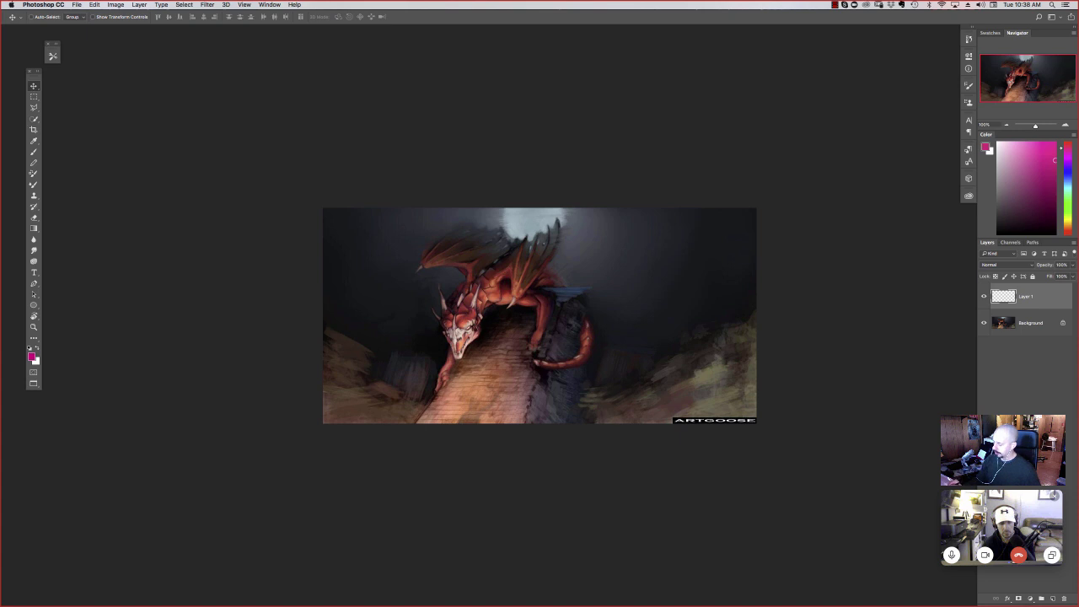
pyautogui.click(34, 154)
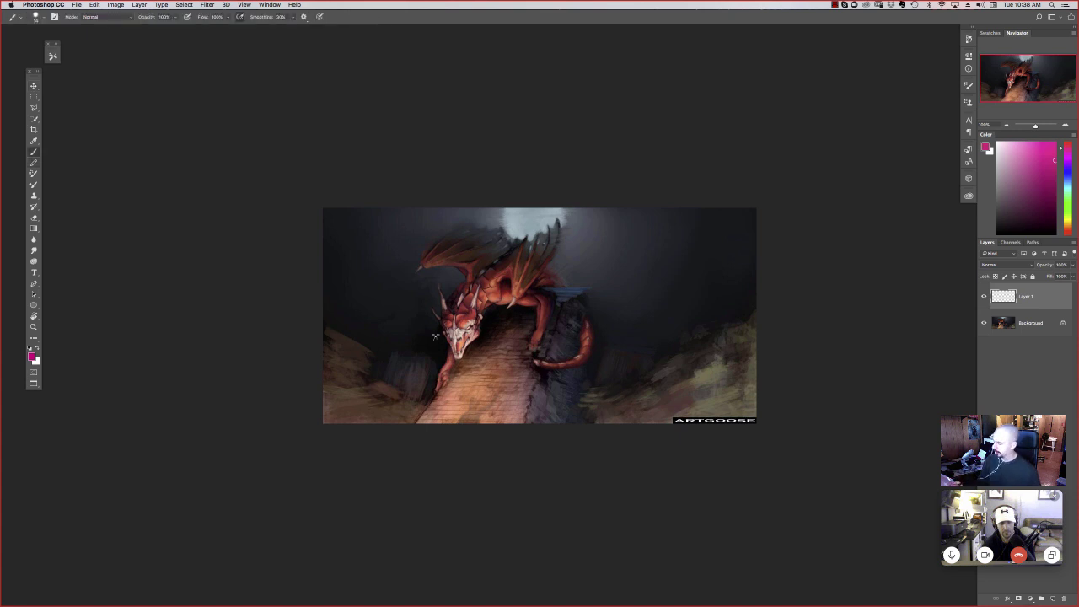
pyautogui.keyDown('shift'); pyautogui.click(319, 368); pyautogui.keyUp('shift')
pyautogui.moveTo(363, 368); pyautogui.dragTo(361, 339)
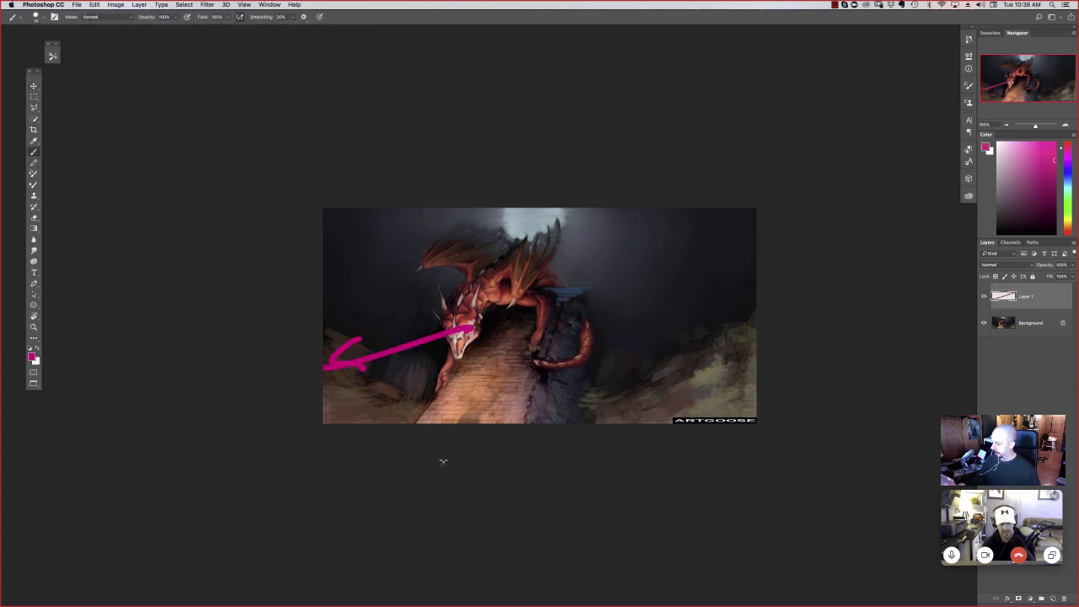
# Step: Brush magenta direction arrows from the dragon's body toward the painting's left side, plus diagonal zigzag strokes across the empty right side
pyautogui.moveTo(517, 306); pyautogui.dragTo(453, 457)
pyautogui.moveTo(522, 301); pyautogui.dragTo(342, 420)
pyautogui.moveTo(371, 389); pyautogui.dragTo(390, 409)
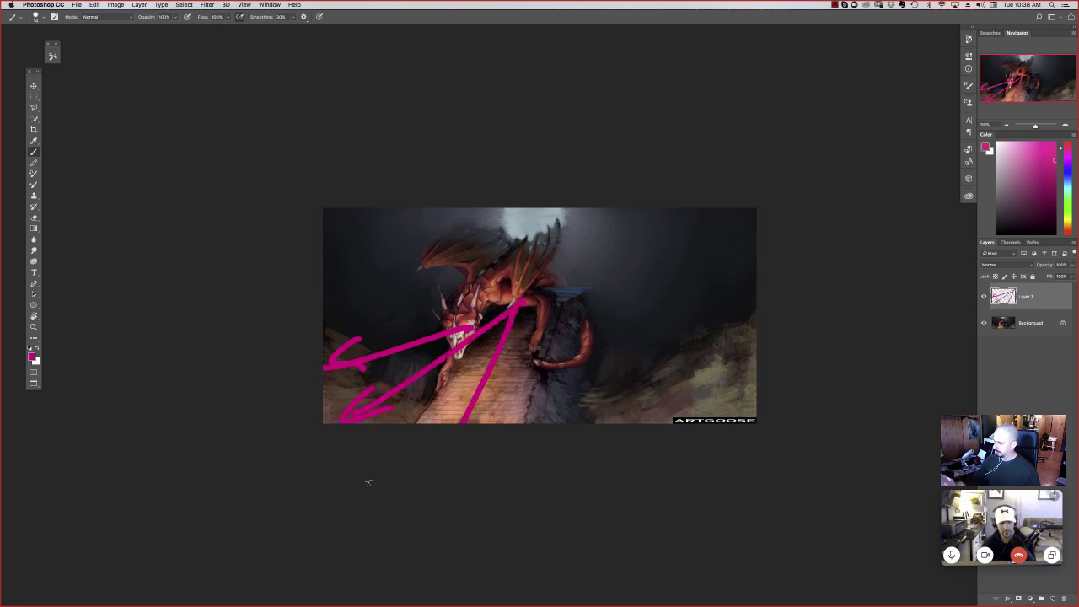
pyautogui.moveTo(479, 200); pyautogui.dragTo(517, 258)
pyautogui.moveTo(523, 262)
pyautogui.mouseDown()
pyautogui.moveTo(342, 289)
pyautogui.moveTo(348, 304)
pyautogui.mouseUp()
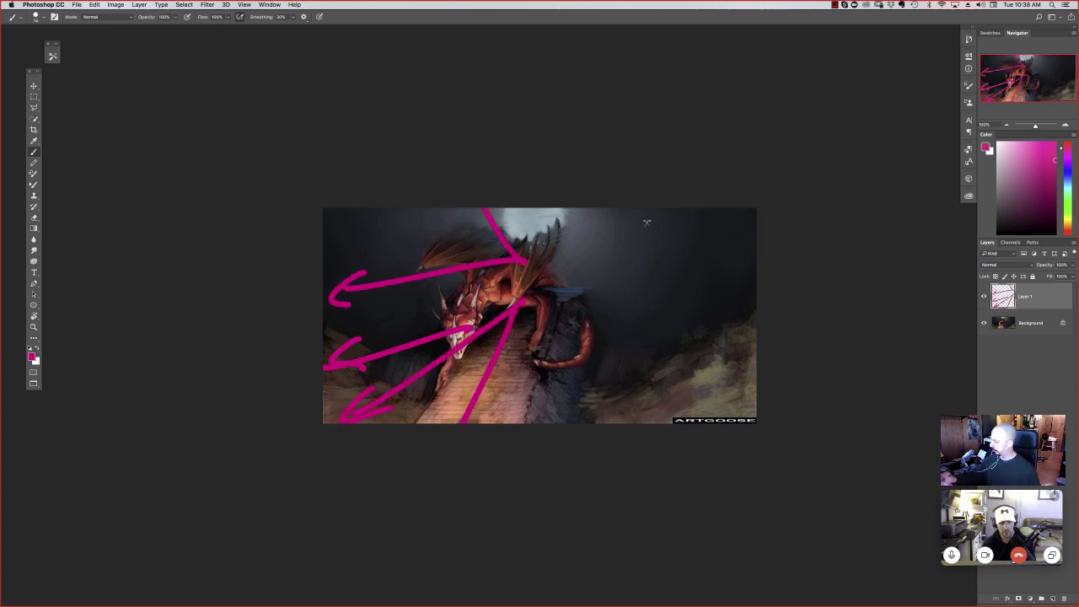
pyautogui.moveTo(646, 222); pyautogui.dragTo(585, 257)
pyautogui.moveTo(575, 328)
pyautogui.mouseDown()
pyautogui.moveTo(716, 322)
pyautogui.moveTo(665, 427)
pyautogui.mouseUp()
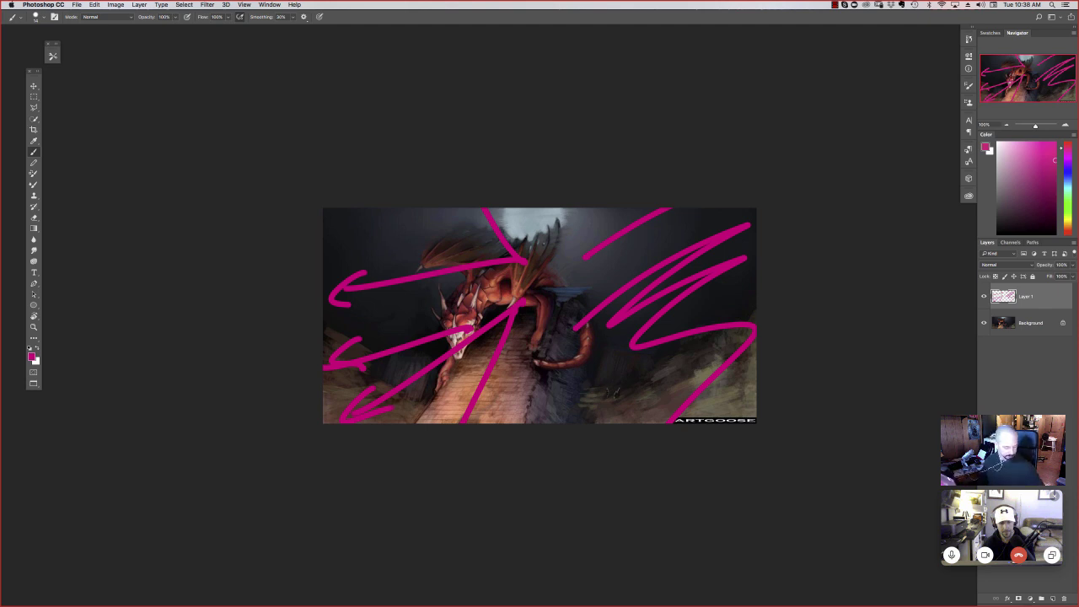
# Step: Undo all the magenta markup strokes on Layer 1, including the first arrow from the dragon's face
pyautogui.press('super+z')
pyautogui.press('super+z')
pyautogui.press('super+z')
pyautogui.press('super+z')
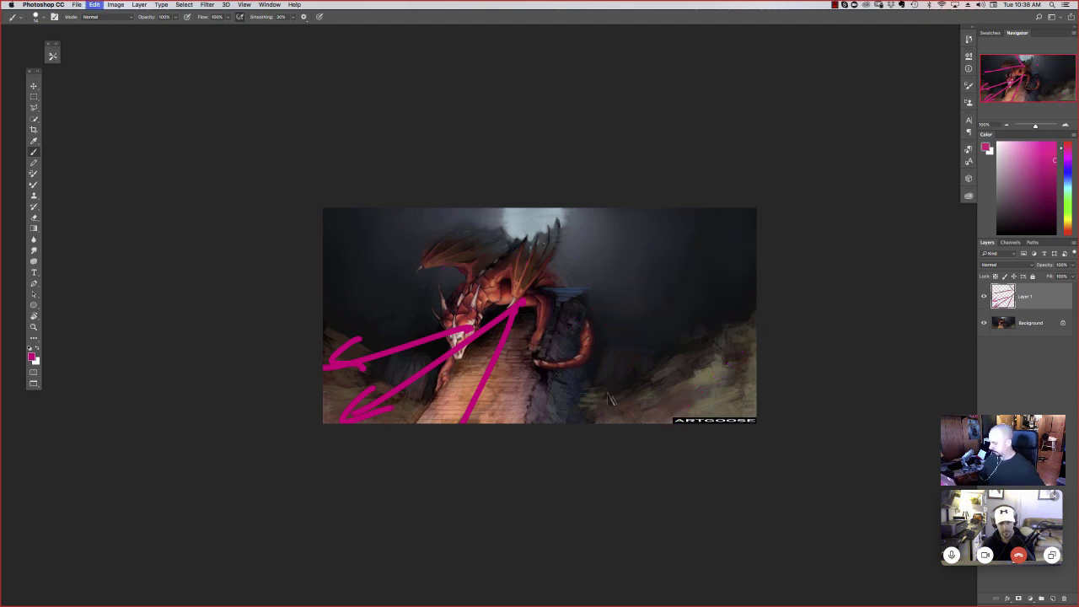
pyautogui.press('super+z')
pyautogui.press('super+z')
pyautogui.press('super+z')
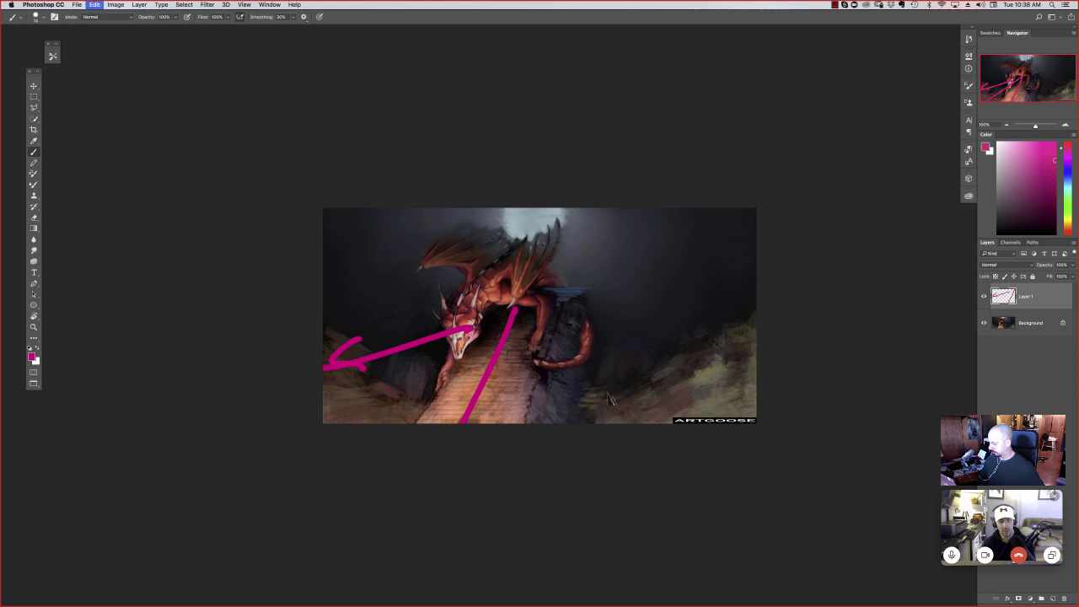
pyautogui.press('super+z')
pyautogui.press('super+z')
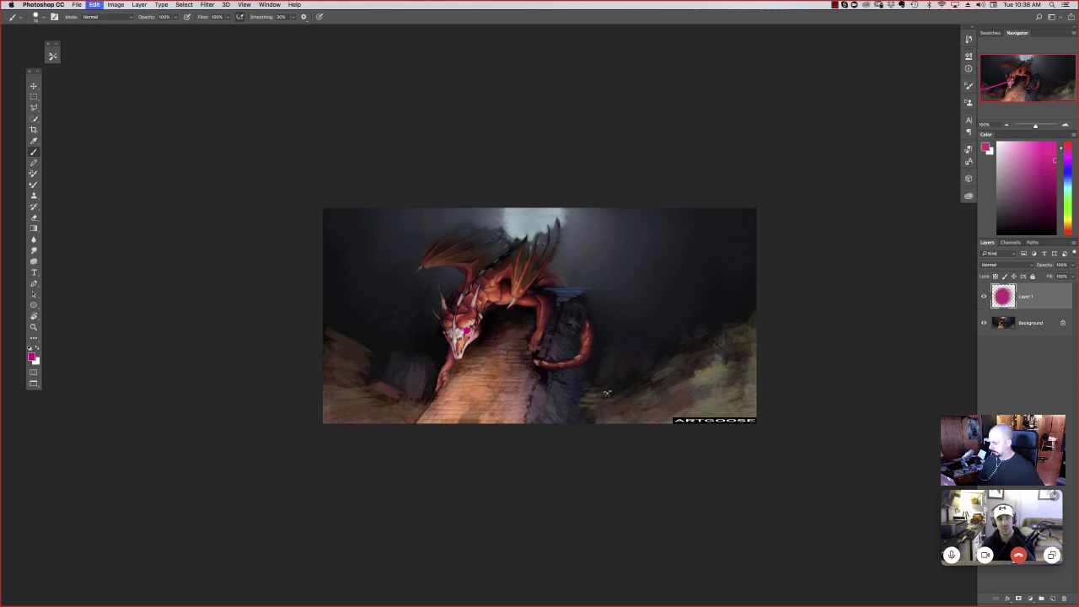
pyautogui.press('super+z')
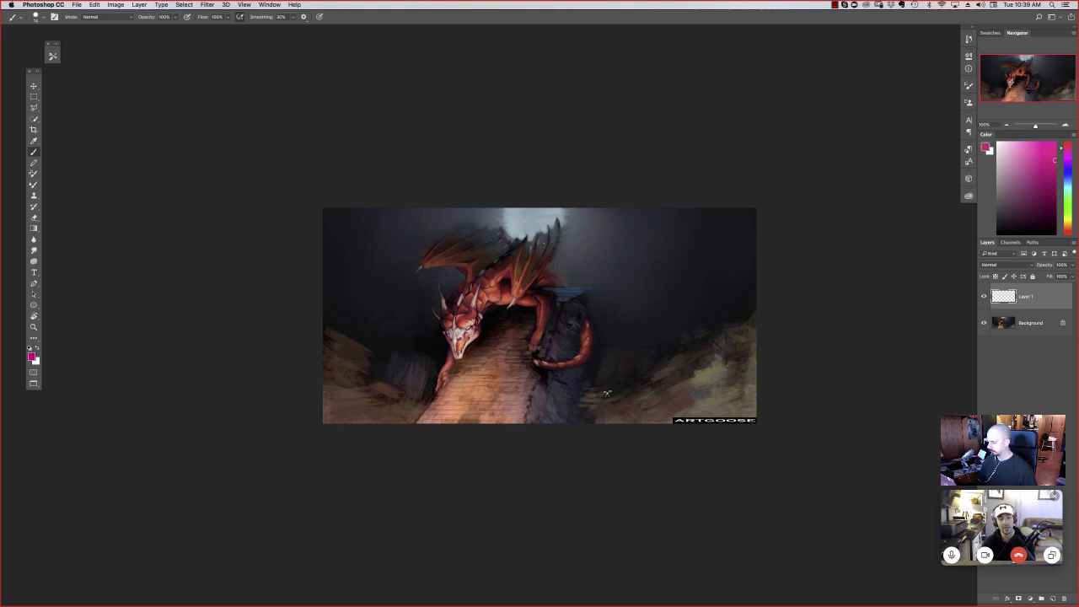
# Step: Choose a dark teal foreground color and brush a highlight along the roof ledge behind the dragon
pyautogui.click(1067, 183)
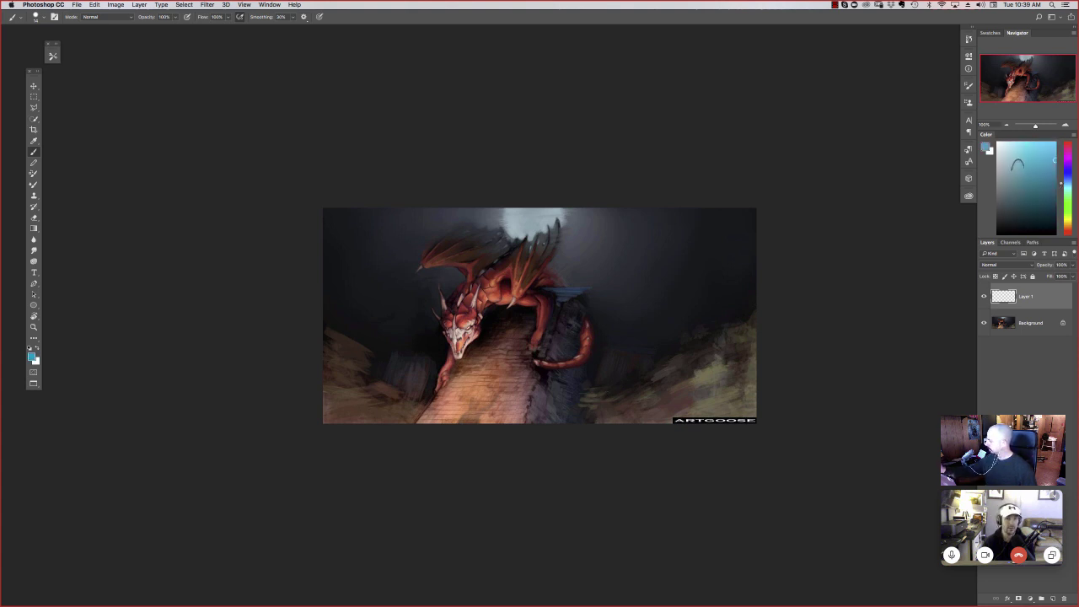
pyautogui.click(1015, 162)
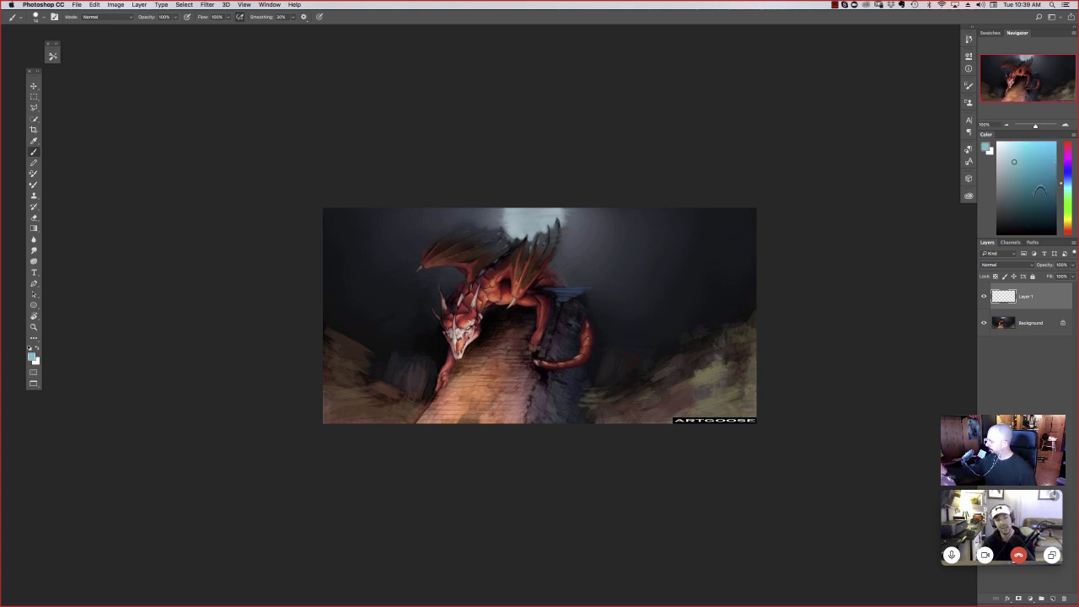
pyautogui.click(1037, 190)
pyautogui.moveTo(559, 288); pyautogui.dragTo(589, 285)
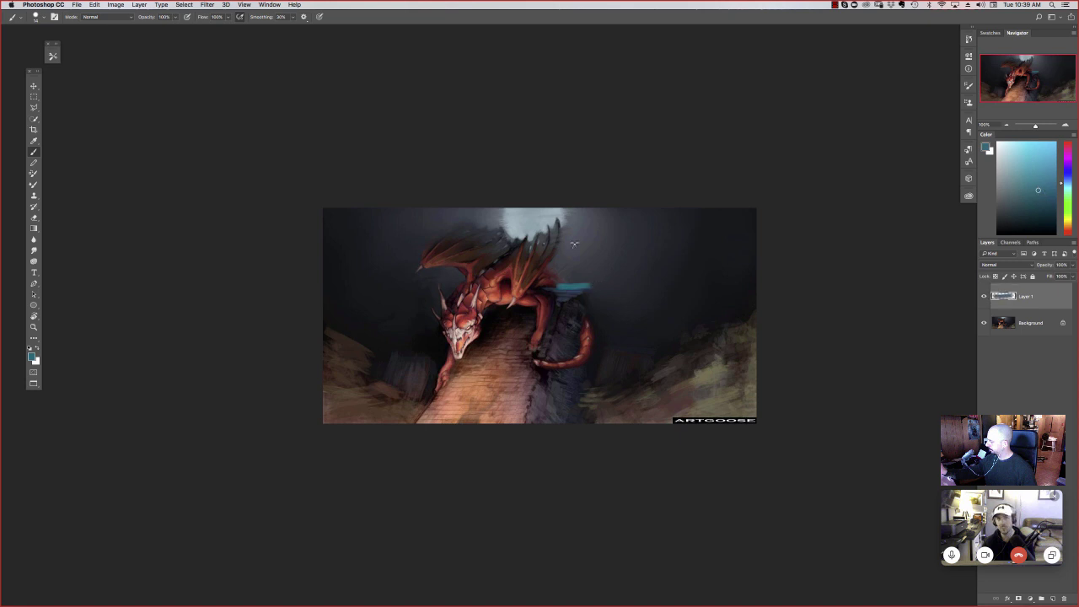
# Step: Reduce the brush size to 11 px, add a teal edge behind the dragon's wing, and choose a more muted teal
pyautogui.rightClick(640, 292)
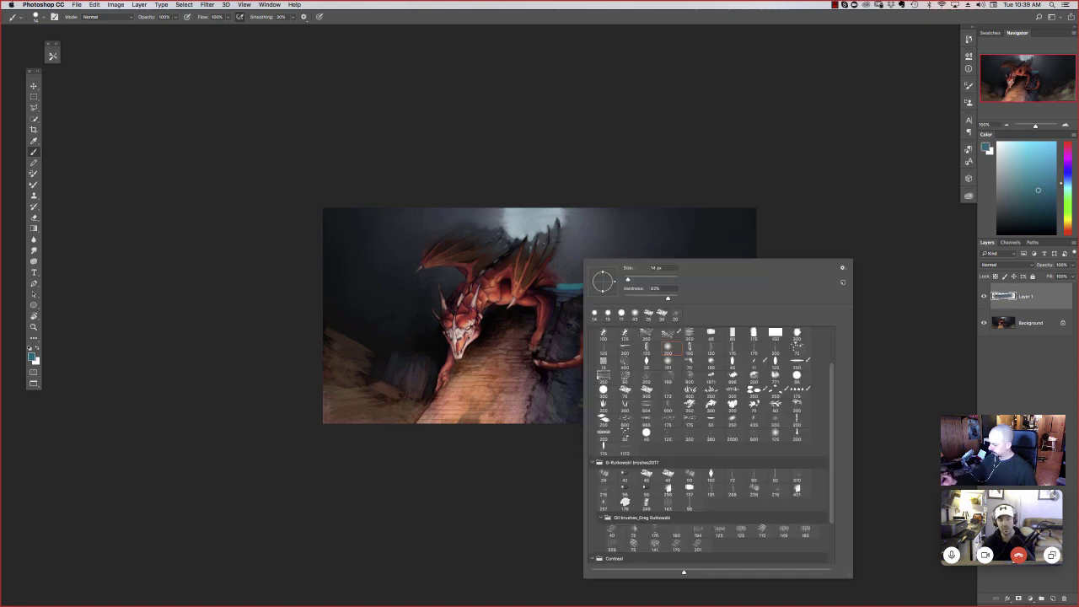
pyautogui.moveTo(628, 279); pyautogui.dragTo(627, 279)
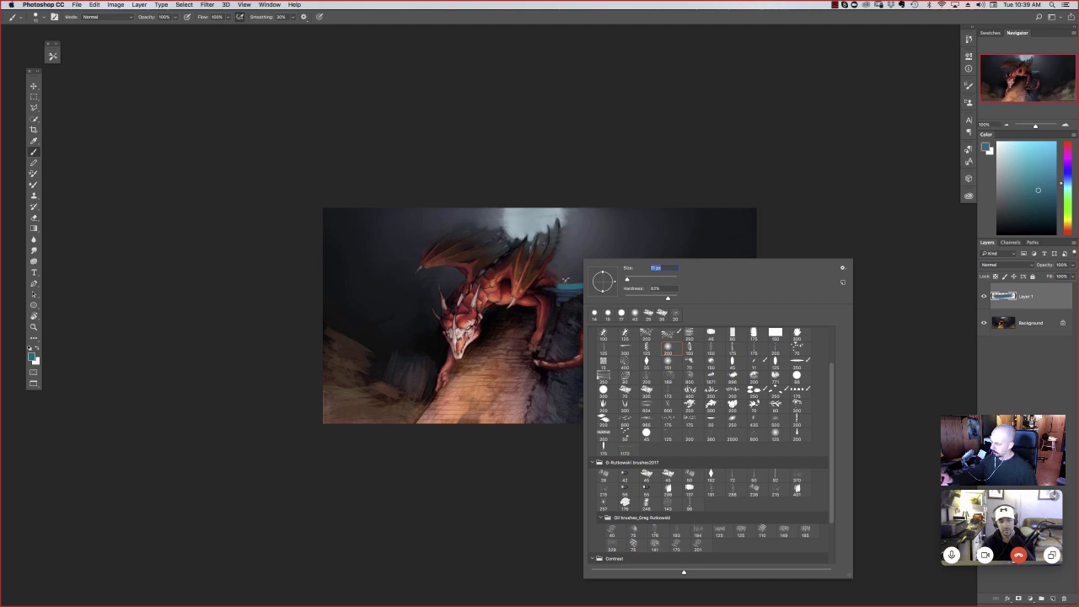
pyautogui.press('Return')
pyautogui.click(1025, 187)
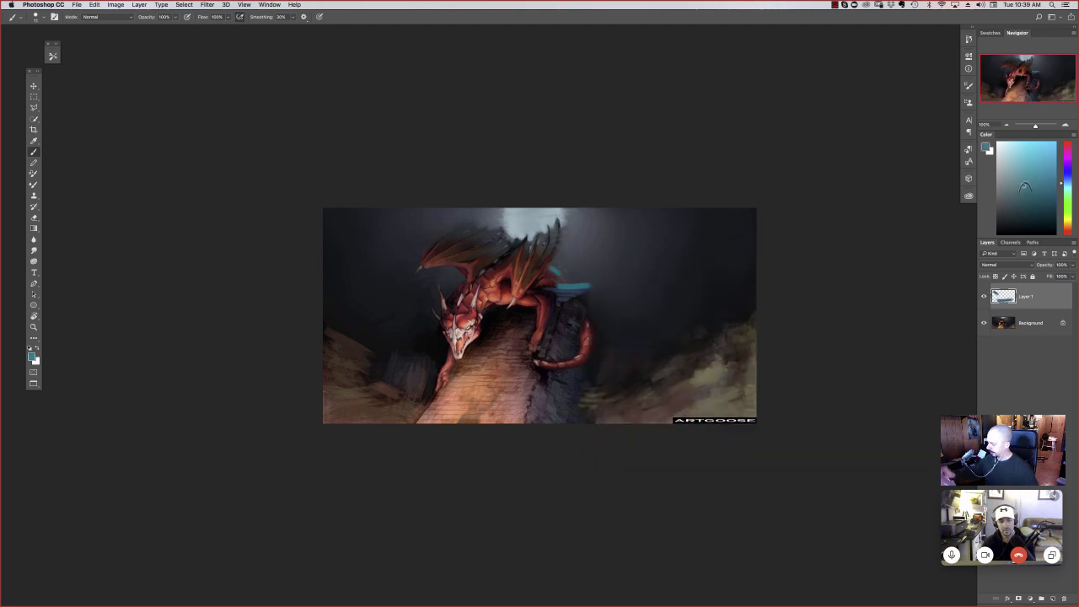
# Step: Shrink the brush further and add thin teal edge strokes down the ledge's right side and behind the dragon's right wing
pyautogui.rightClick(588, 288)
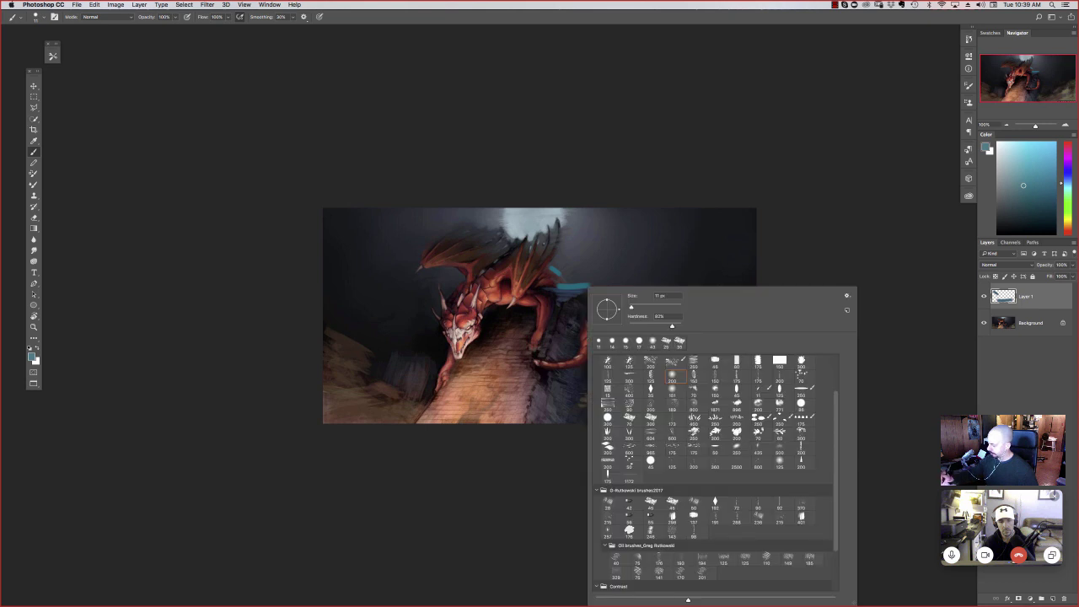
pyautogui.press('Return')
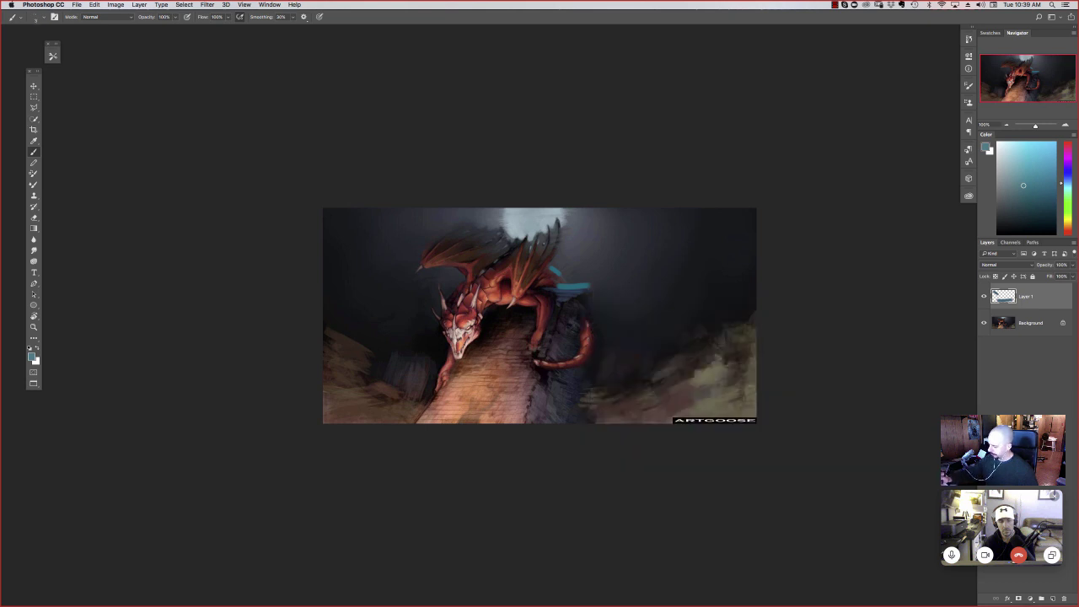
pyautogui.press('super+z')
pyautogui.moveTo(586, 313); pyautogui.dragTo(591, 326)
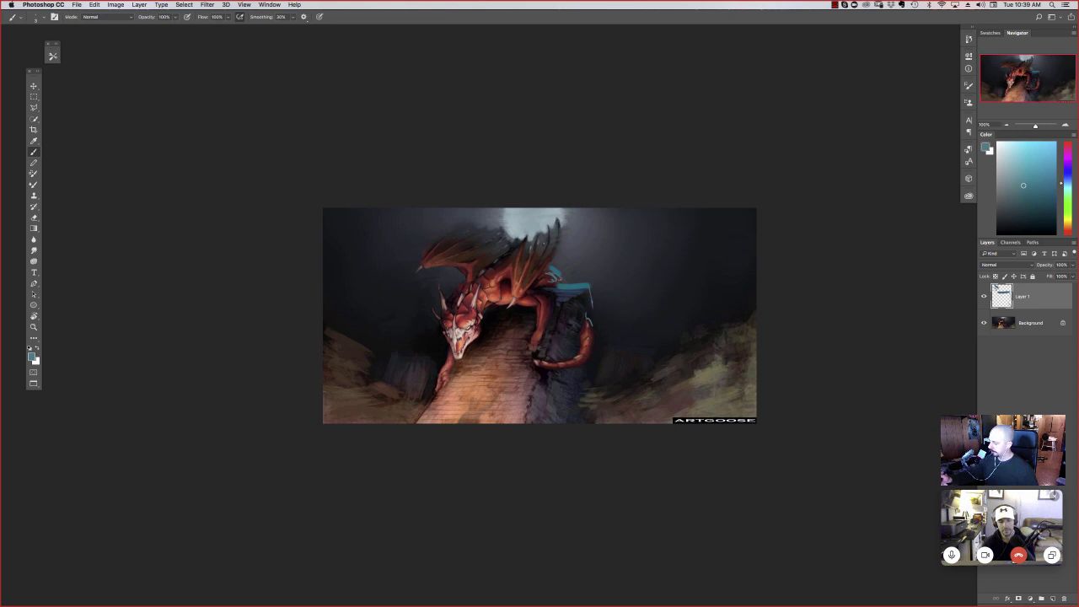
pyautogui.moveTo(565, 281); pyautogui.dragTo(553, 261)
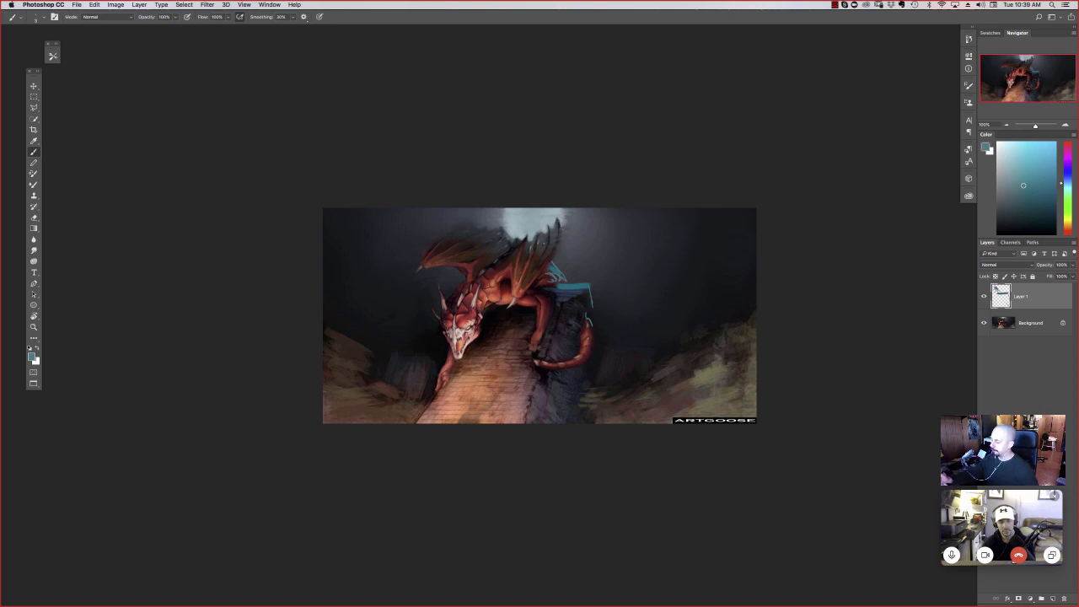
# Step: Try sketching thin teal rim-light lines around the dragon's wings, upper back and hind leg
pyautogui.moveTo(558, 232); pyautogui.dragTo(546, 275)
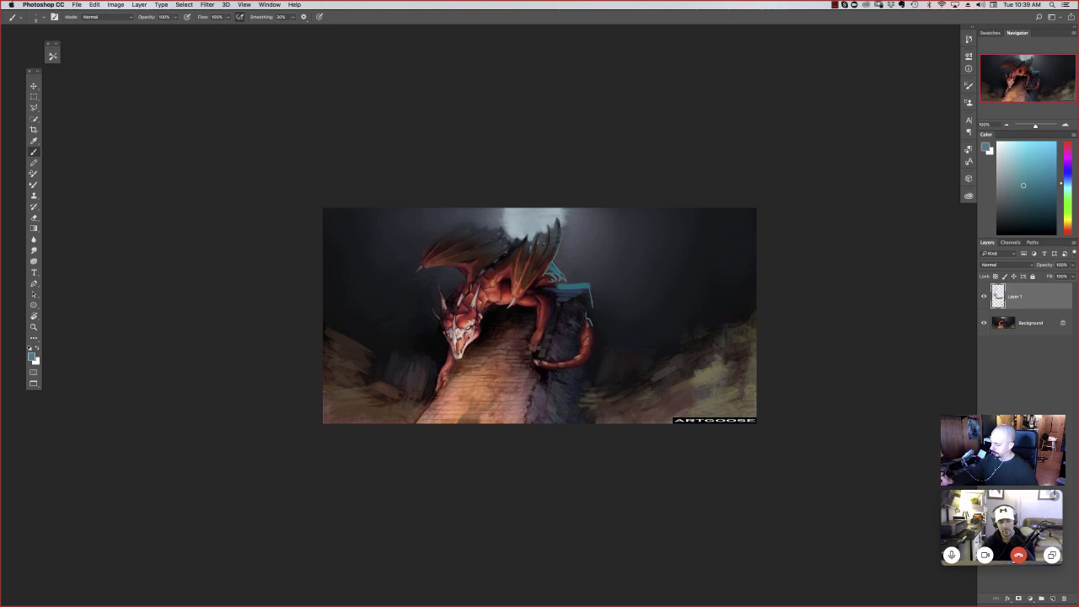
pyautogui.moveTo(515, 242); pyautogui.dragTo(477, 259)
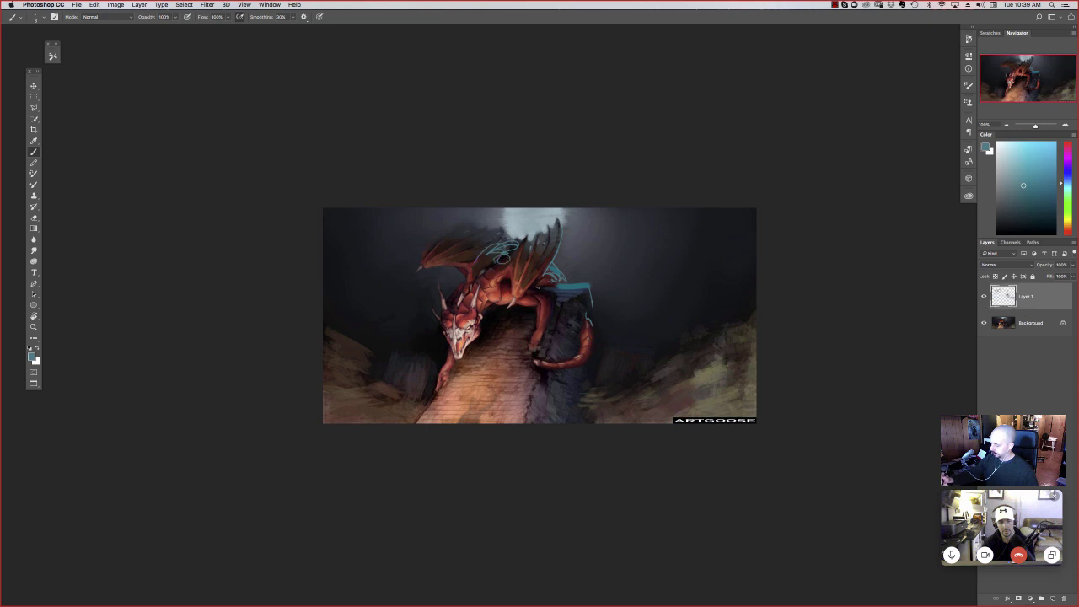
pyautogui.moveTo(554, 289)
pyautogui.mouseDown()
pyautogui.moveTo(540, 297)
pyautogui.moveTo(553, 307)
pyautogui.mouseUp()
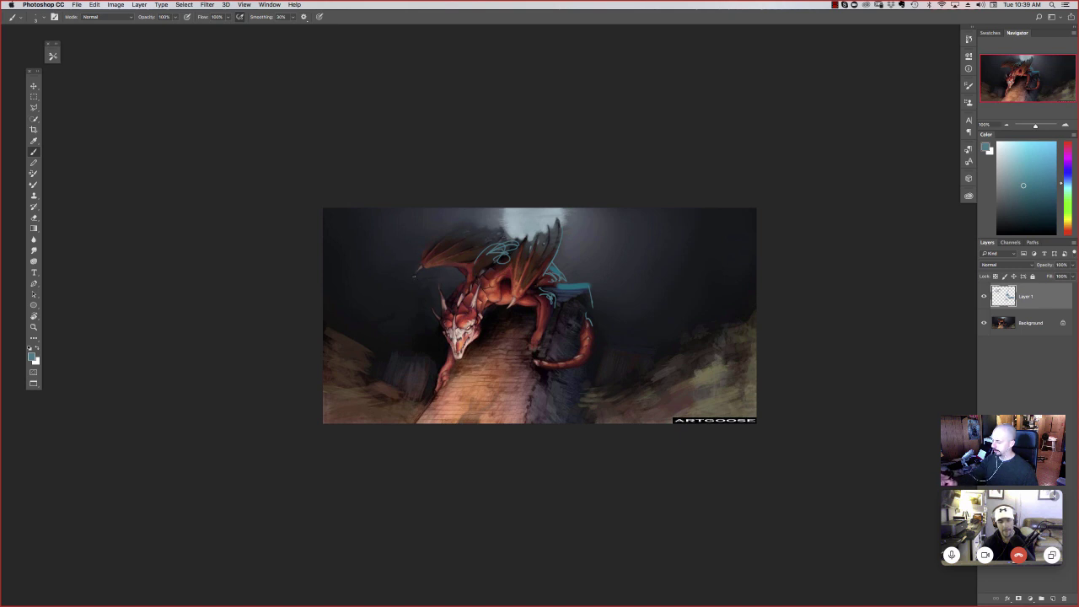
pyautogui.moveTo(439, 225)
pyautogui.mouseDown()
pyautogui.moveTo(492, 247)
pyautogui.moveTo(444, 228)
pyautogui.mouseUp()
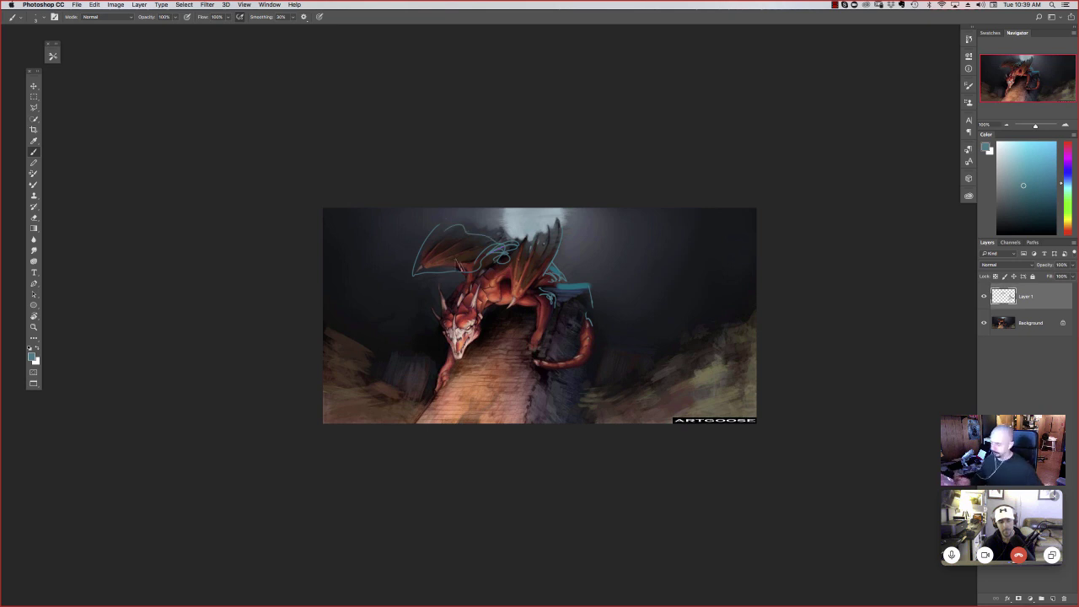
# Step: Undo the teal wing and back lines, and try a few teal strokes on the lower brick roof before undoing them
pyautogui.press('super+z')
pyautogui.press('super+z')
pyautogui.press('super+z')
pyautogui.press('super+z')
pyautogui.press('super+z')
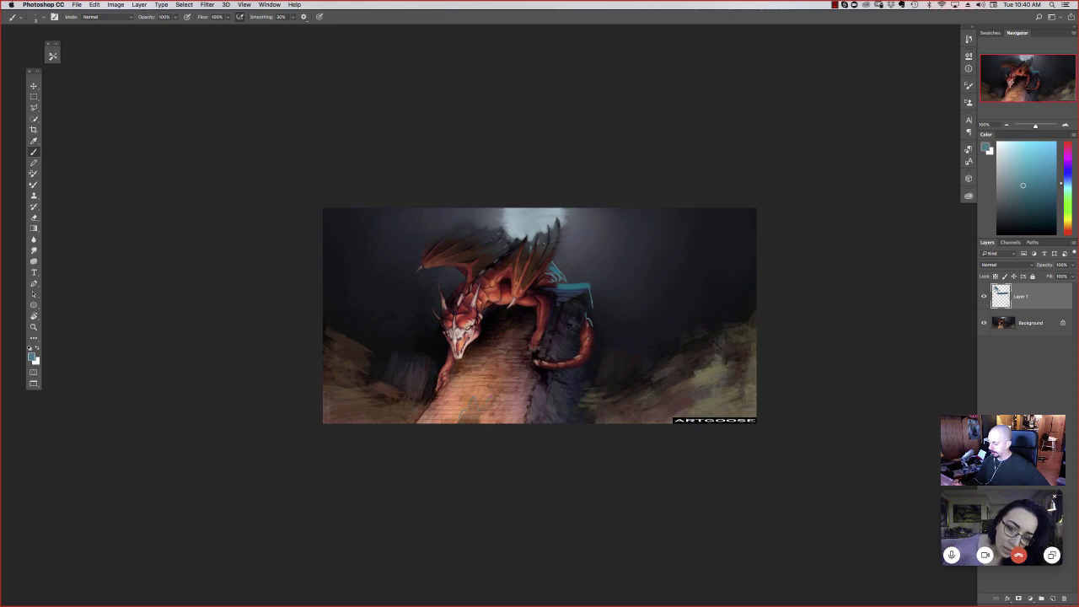
pyautogui.moveTo(458, 435); pyautogui.dragTo(464, 435)
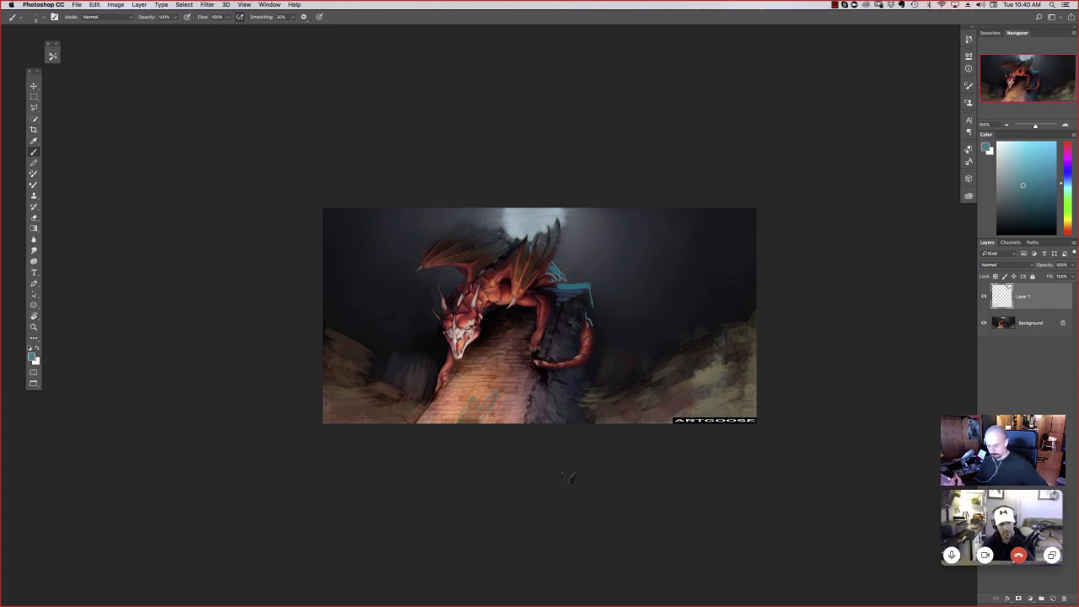
pyautogui.press('super+z')
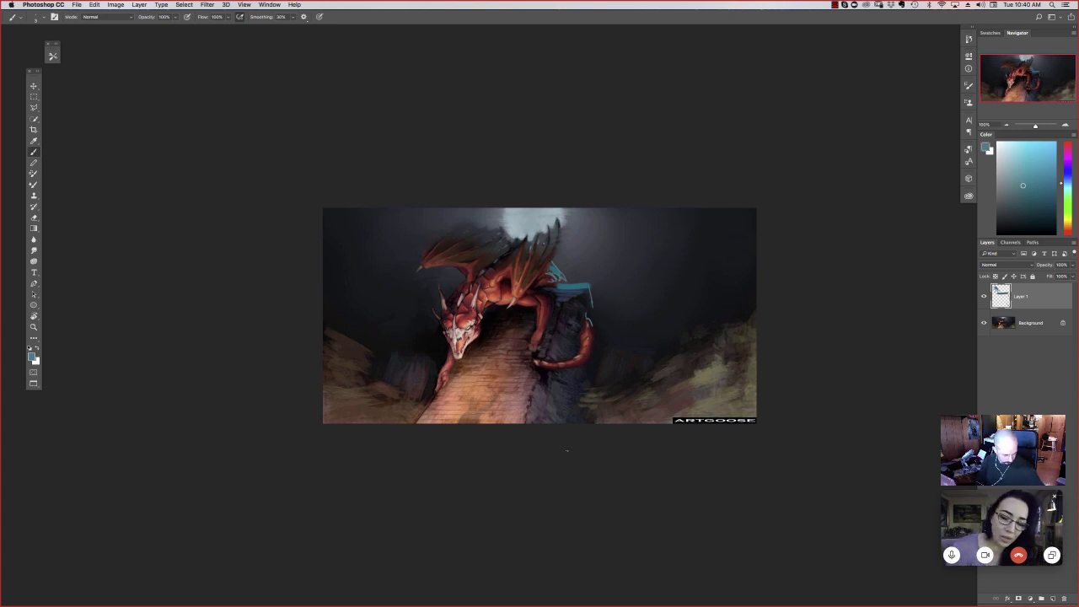
# Step: Return to the floating windows, reduce rooftop_rumbe.jpg to 66.7%, and move it beside the March-B-Rooftop-BTS.jpg window
pyautogui.press('Tab')
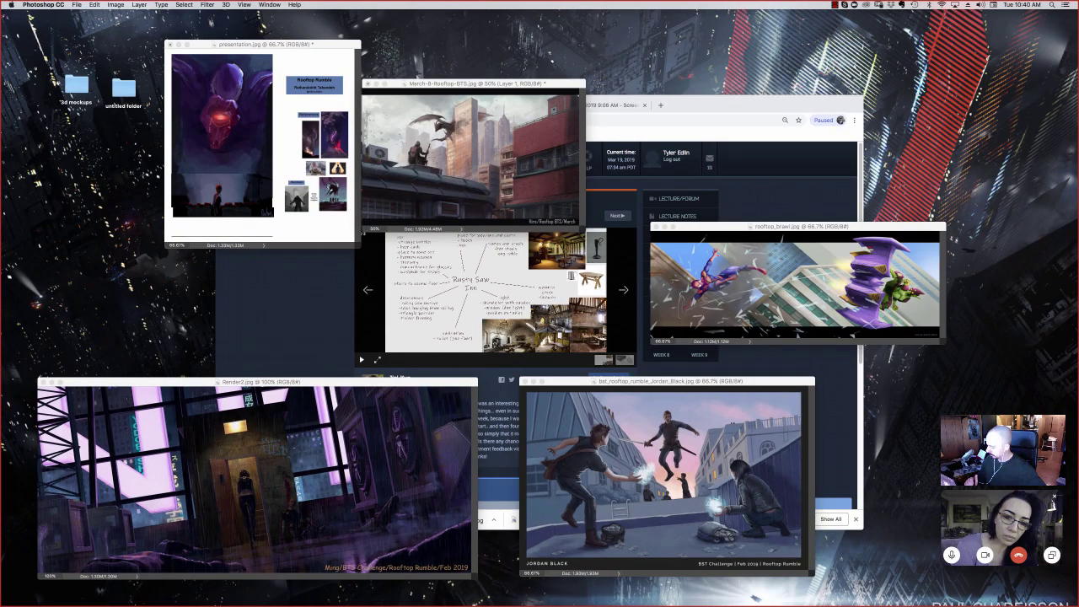
pyautogui.press('Tab')
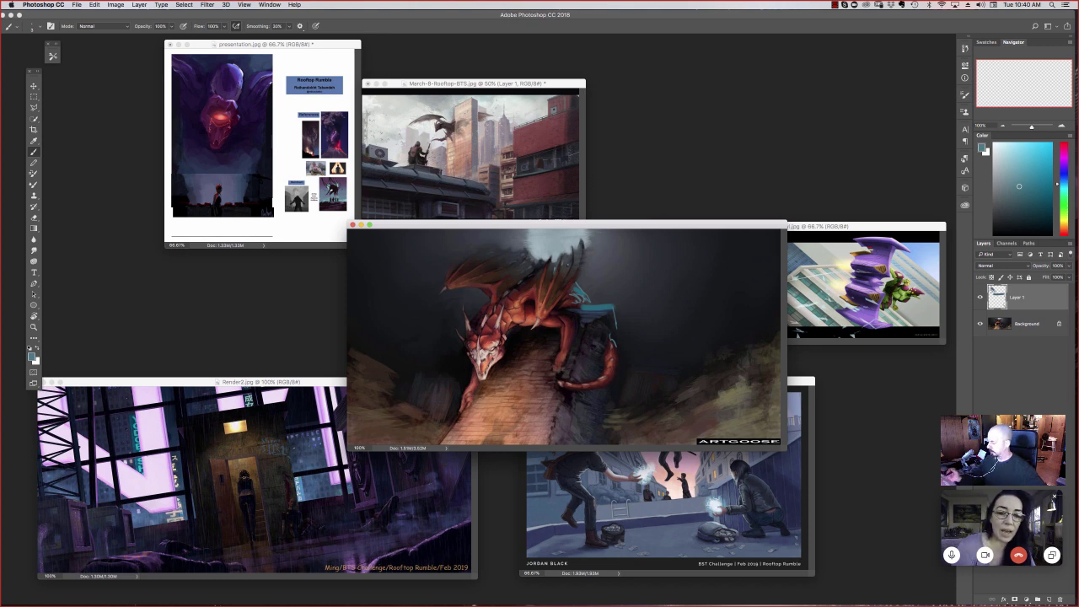
pyautogui.press('super+minus')
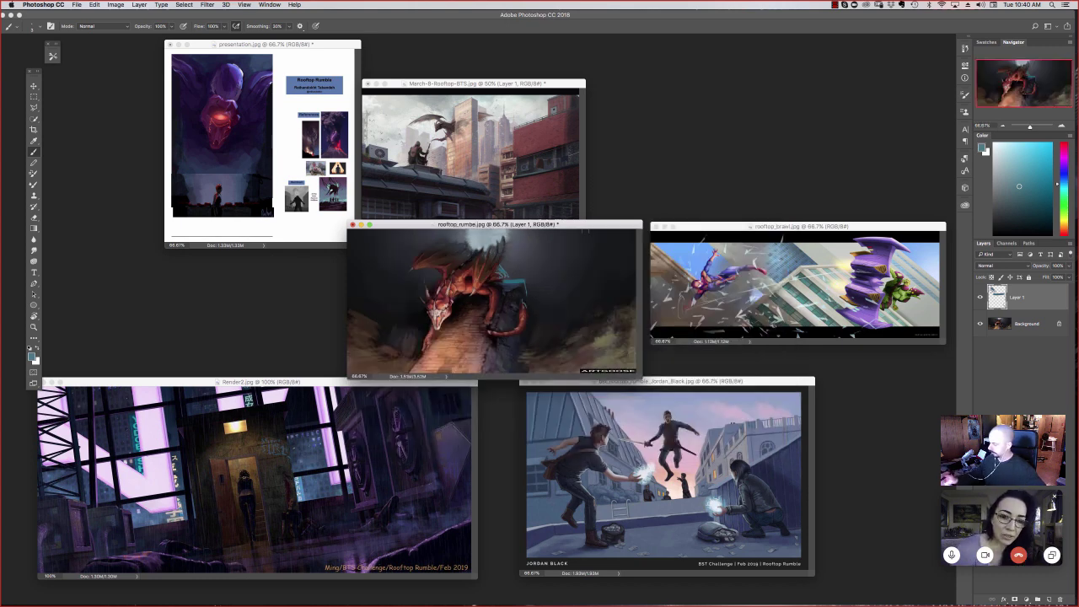
pyautogui.moveTo(494, 224); pyautogui.dragTo(753, 70)
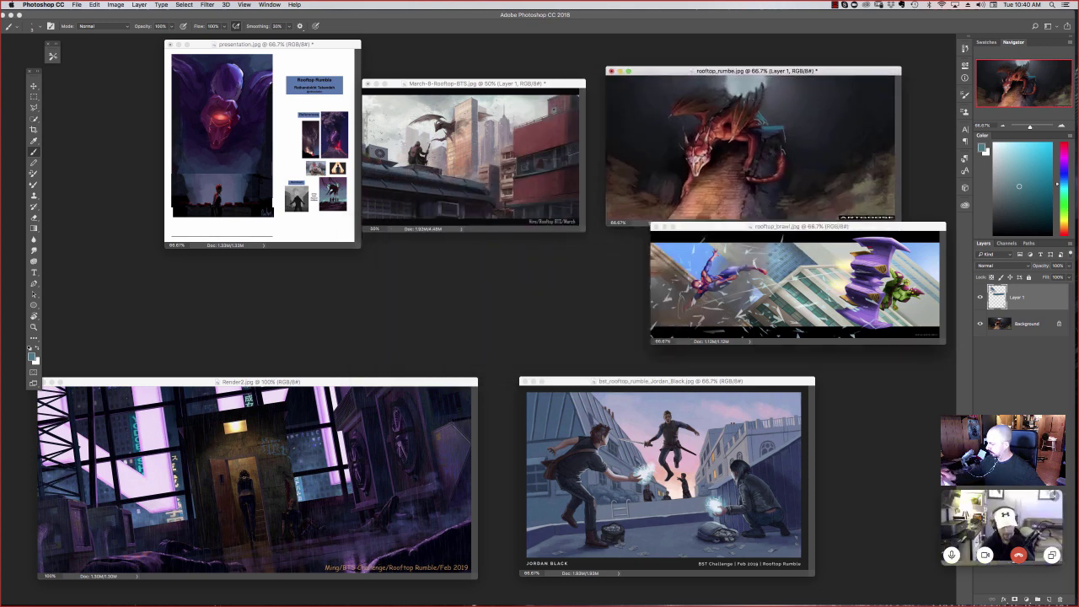
# Step: Move the rooftop_brawl.jpg window to the middle of the workspace and show it at 100% in full screen mode
pyautogui.moveTo(814, 227); pyautogui.dragTo(804, 227)
pyautogui.moveTo(706, 226); pyautogui.dragTo(379, 257)
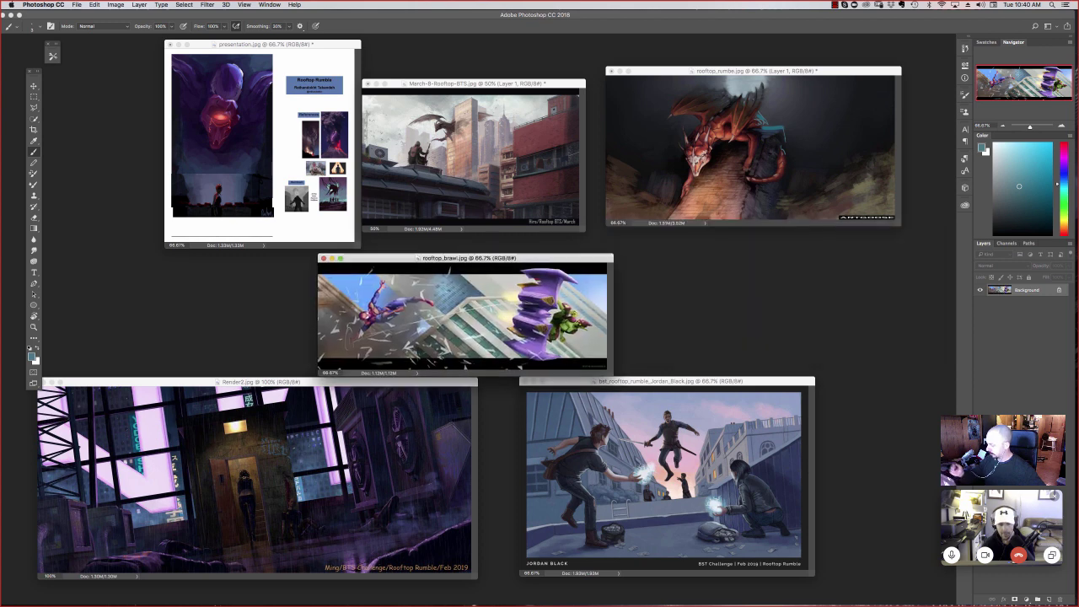
pyautogui.press('super+1')
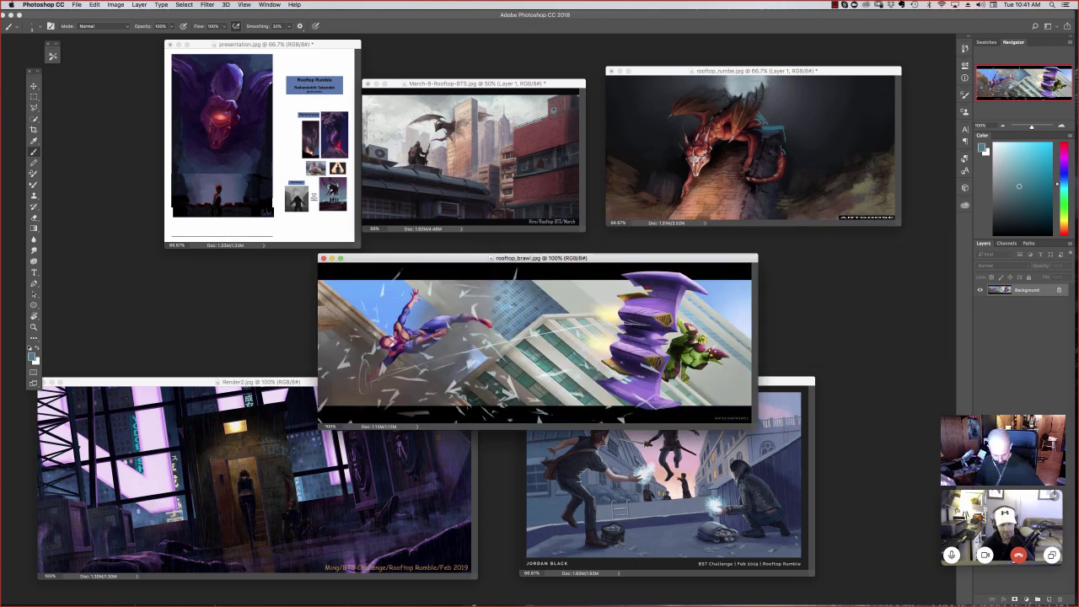
pyautogui.press('super+w')
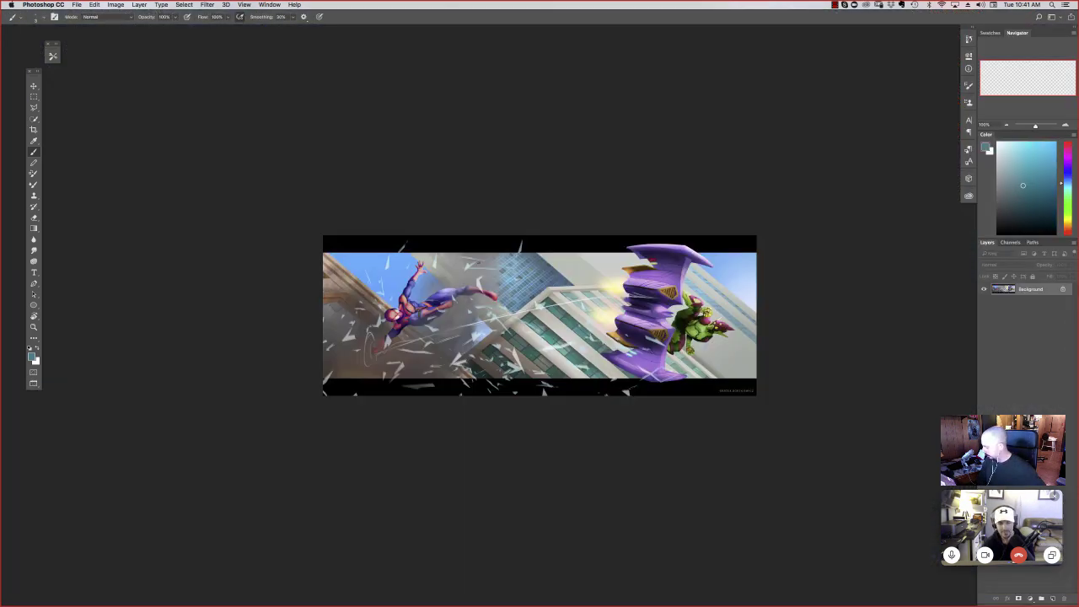
# Step: Examine the rooftop_brawl.jpg painting at 200% and at 100%, comparing the web-slinging hero, the flying glass and the green villain
pyautogui.press('super+1')
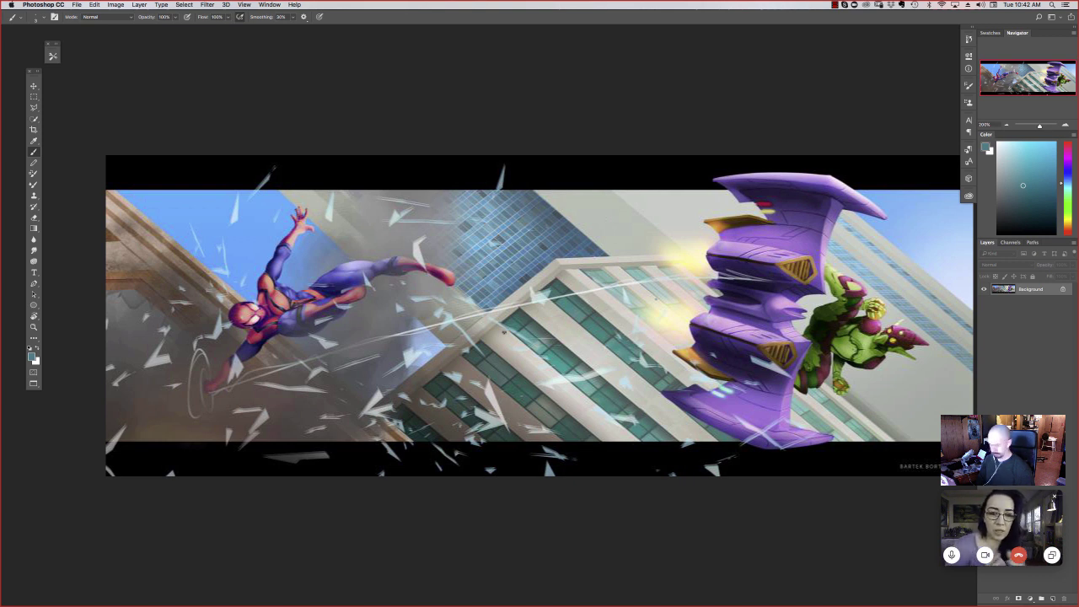
pyautogui.press('super+minus')
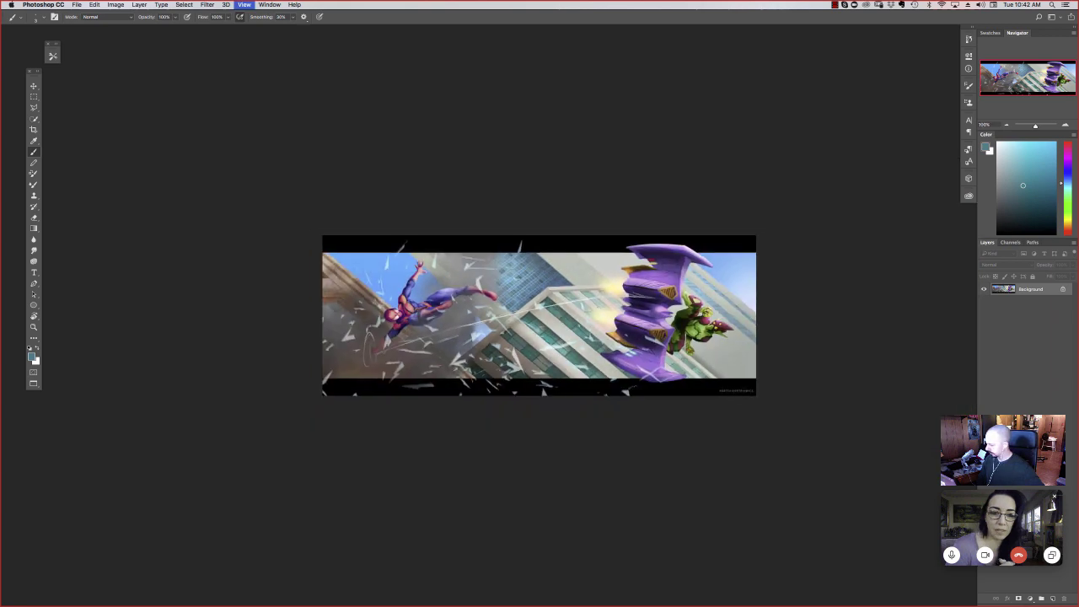
pyautogui.press('super+plus')
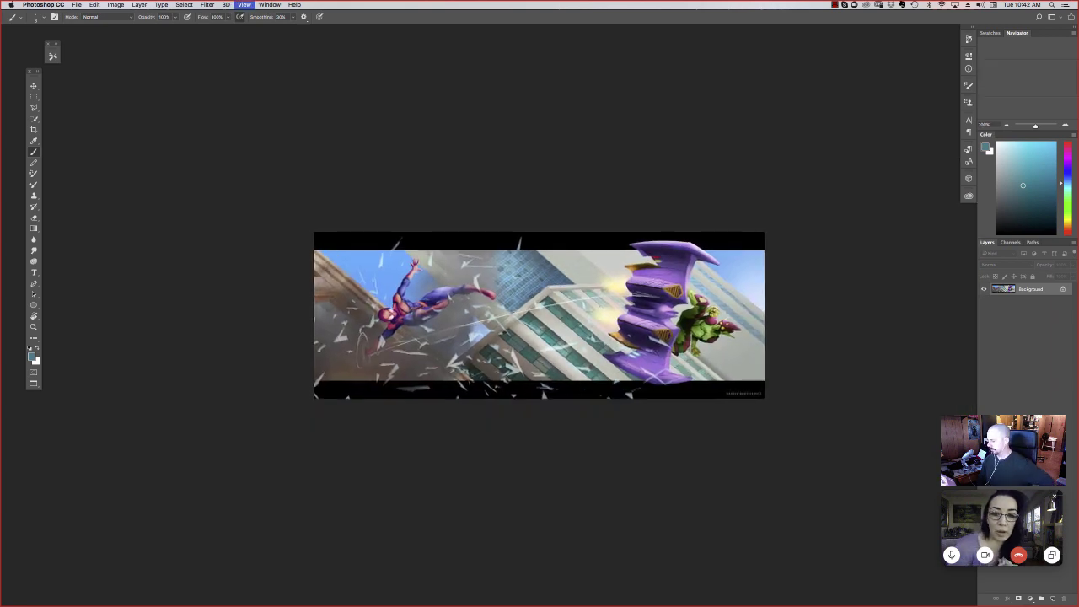
pyautogui.press('super+plus')
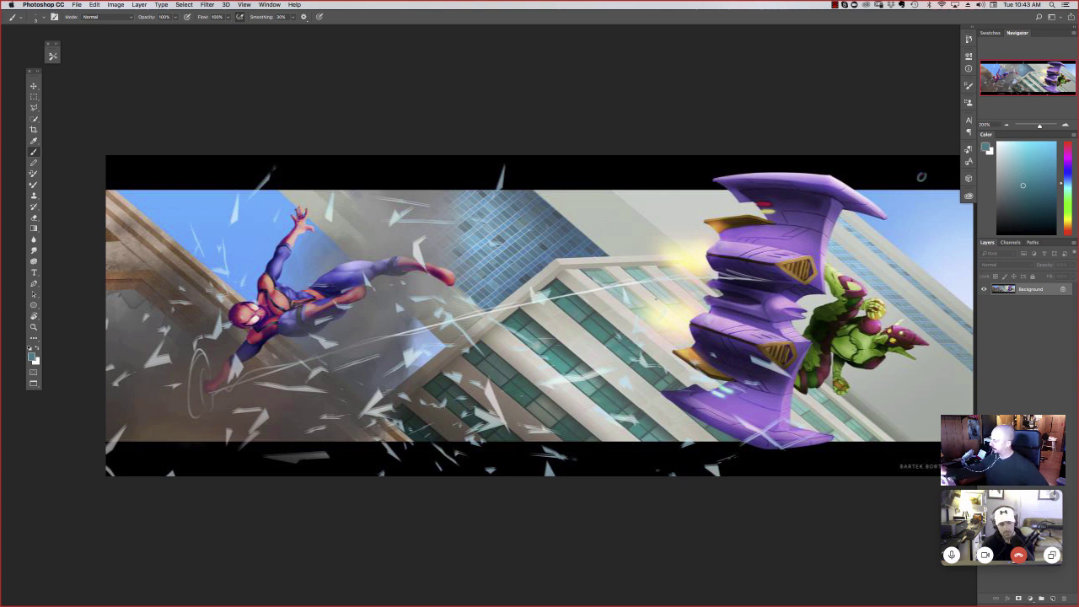
# Step: Fill in the small teal spot in the upper black bar and change the brush color to a dark navy blue
pyautogui.moveTo(921, 177); pyautogui.dragTo(918, 179)
pyautogui.click(1065, 211)
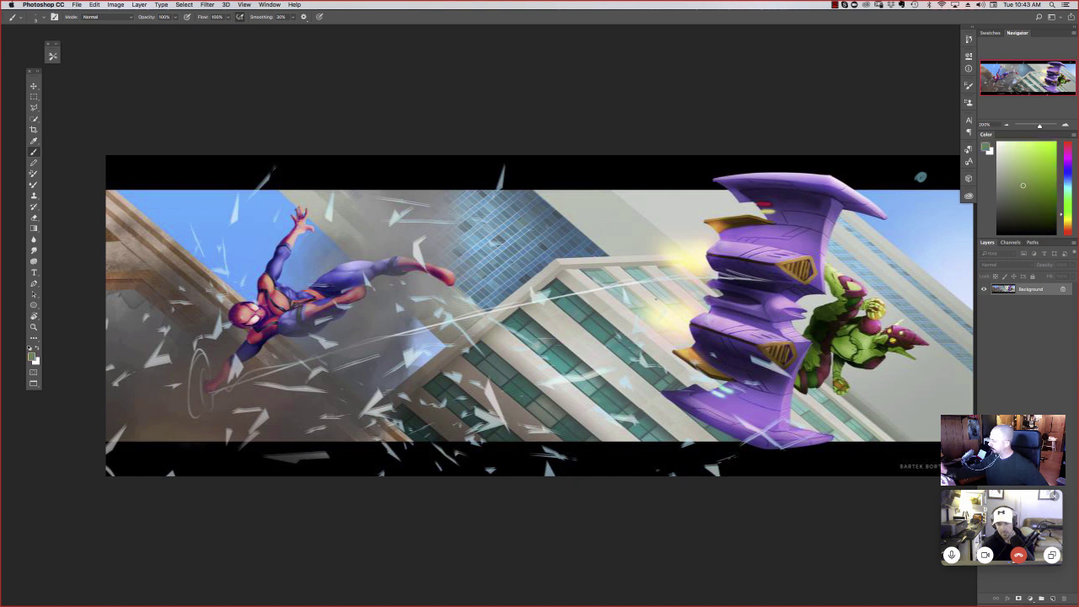
pyautogui.click(1066, 222)
pyautogui.click(1040, 156)
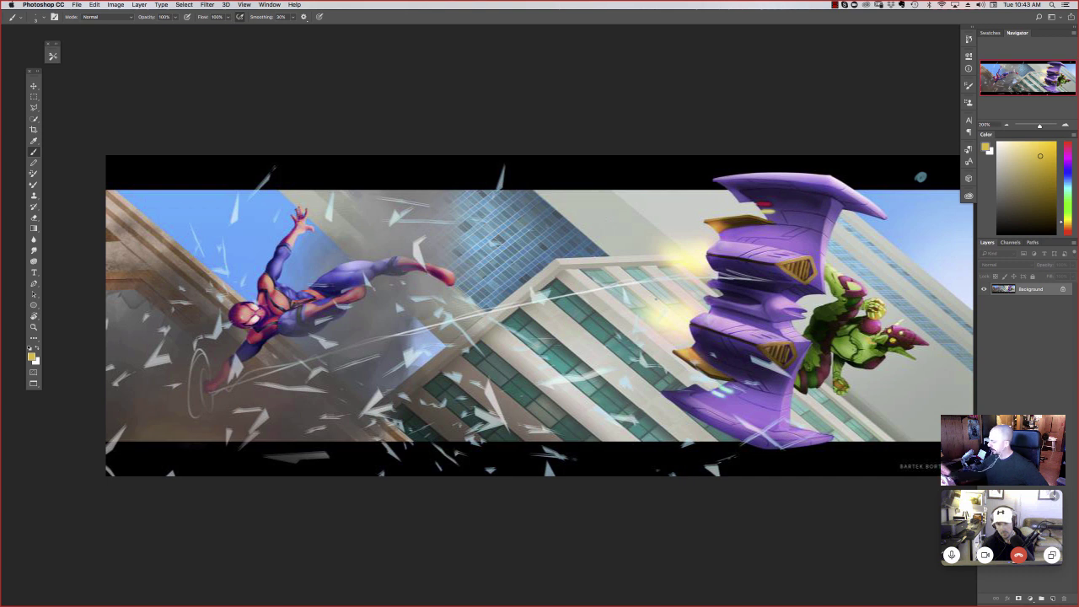
pyautogui.click(1066, 164)
pyautogui.click(1051, 184)
pyautogui.click(1066, 177)
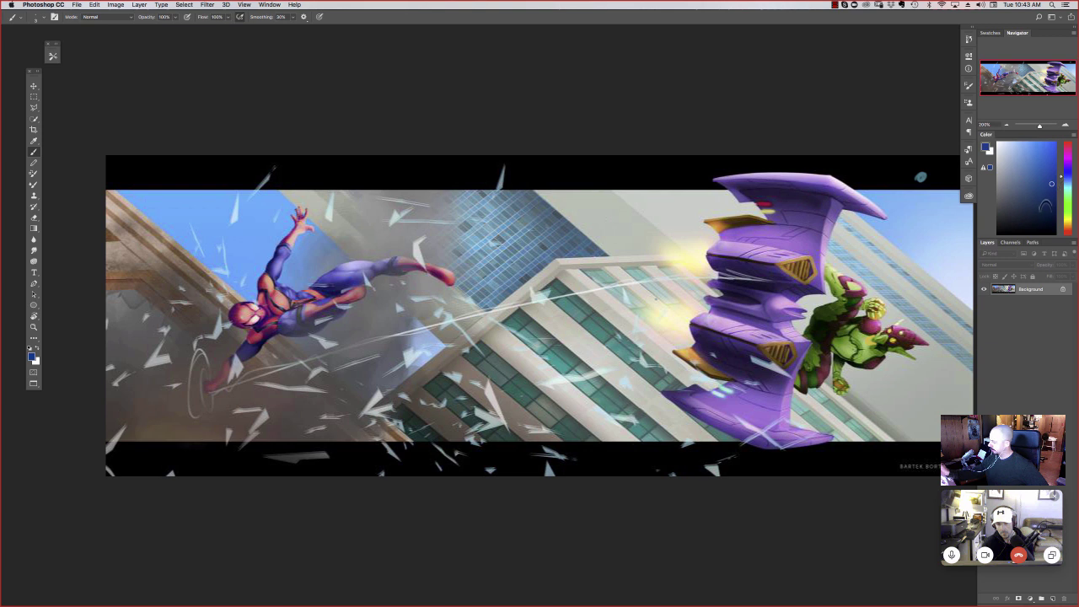
pyautogui.click(1044, 202)
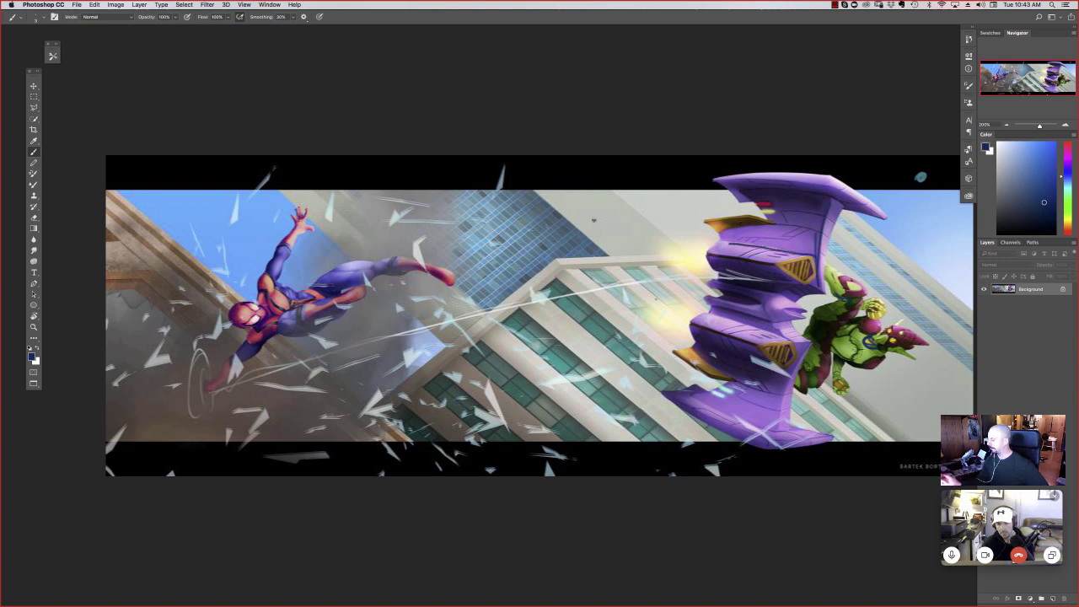
# Step: Mark the villain's head, the edge of the blue glass skyscraper and the upper part of the purple glider with dark blue strokes
pyautogui.moveTo(615, 224); pyautogui.dragTo(557, 220)
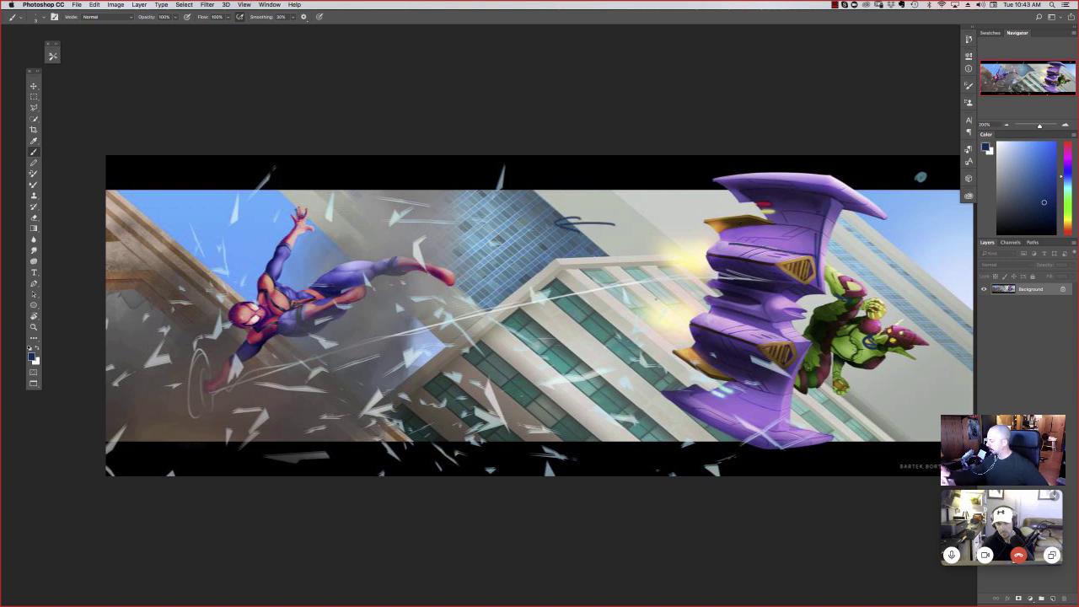
pyautogui.moveTo(815, 217)
pyautogui.mouseDown()
pyautogui.moveTo(811, 251)
pyautogui.moveTo(777, 227)
pyautogui.moveTo(732, 225)
pyautogui.mouseUp()
pyautogui.rightClick(811, 231)
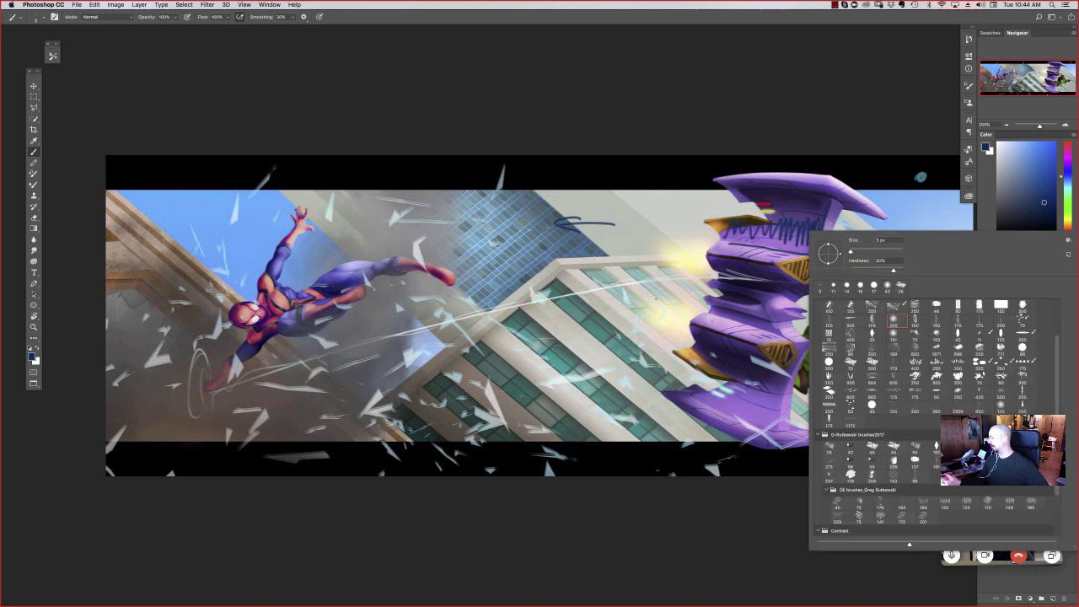
pyautogui.rightClick(783, 216)
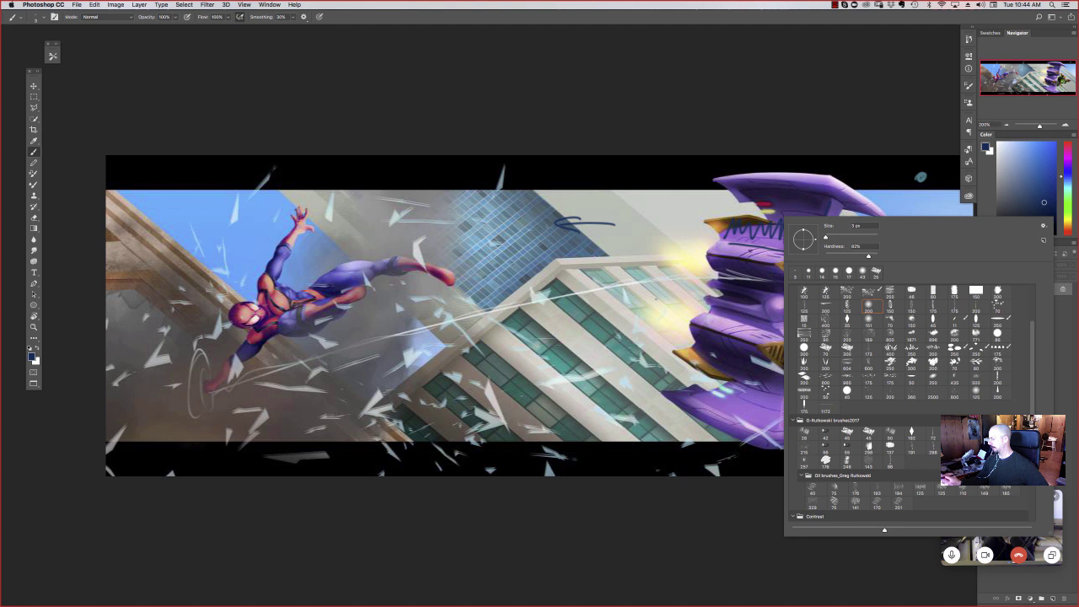
pyautogui.rightClick(774, 229)
pyautogui.rightClick(767, 219)
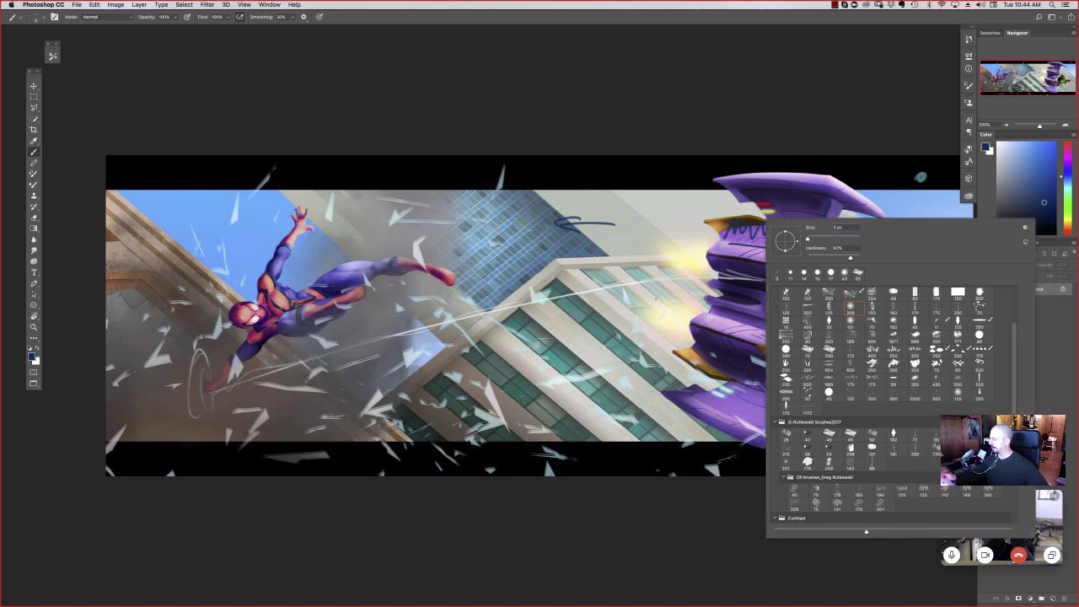
pyautogui.click(642, 520)
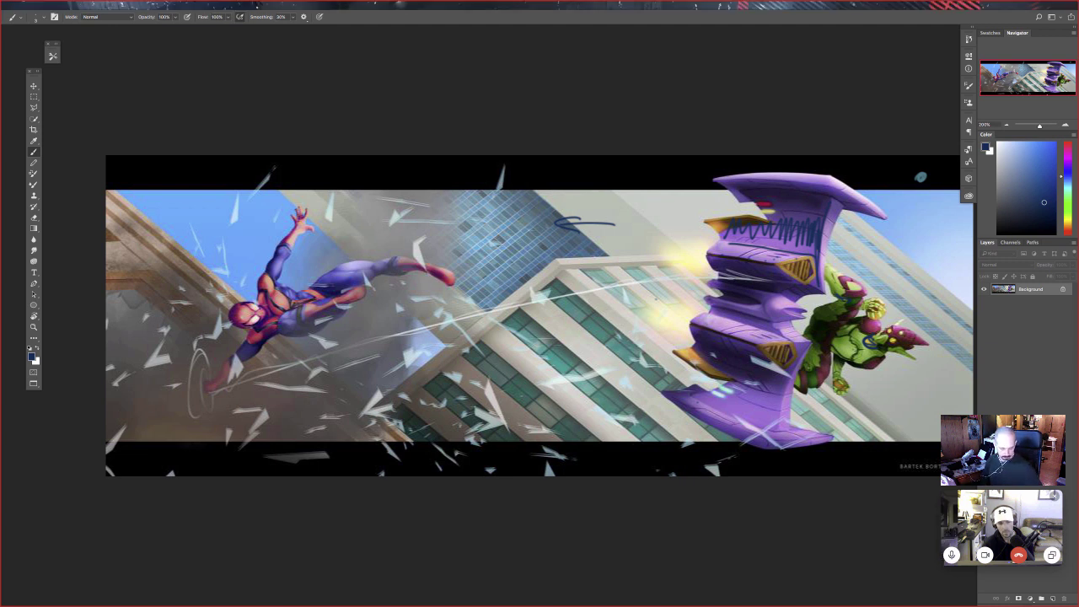
# Step: Return to the floating windows, reduce rooftop_brawl.jpg to 100%, and move it below the rooftop_rumbe.jpg window
pyautogui.press('Tab')
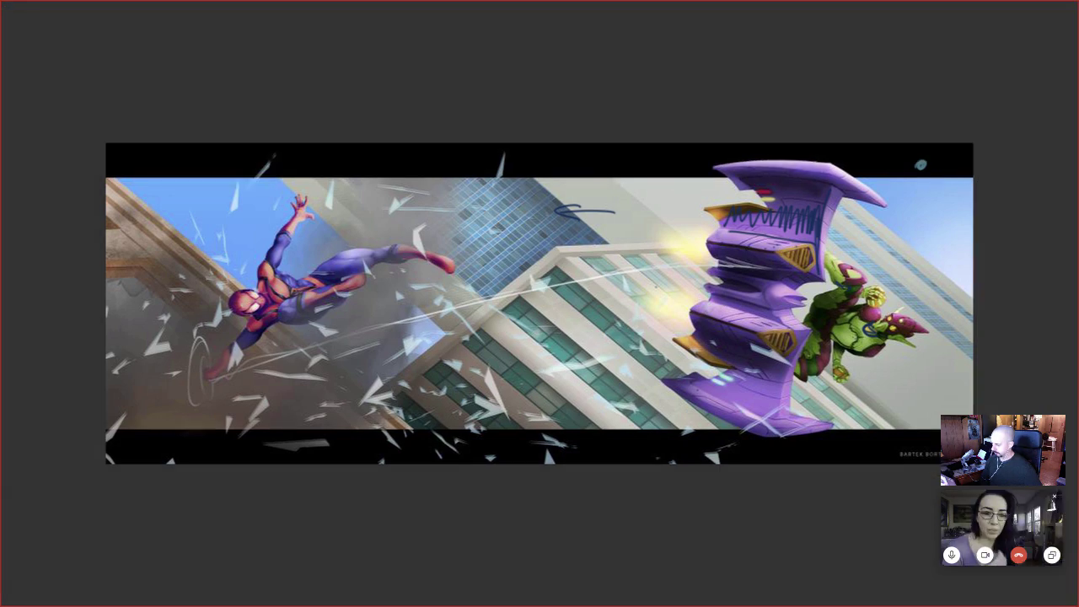
pyautogui.press('f')
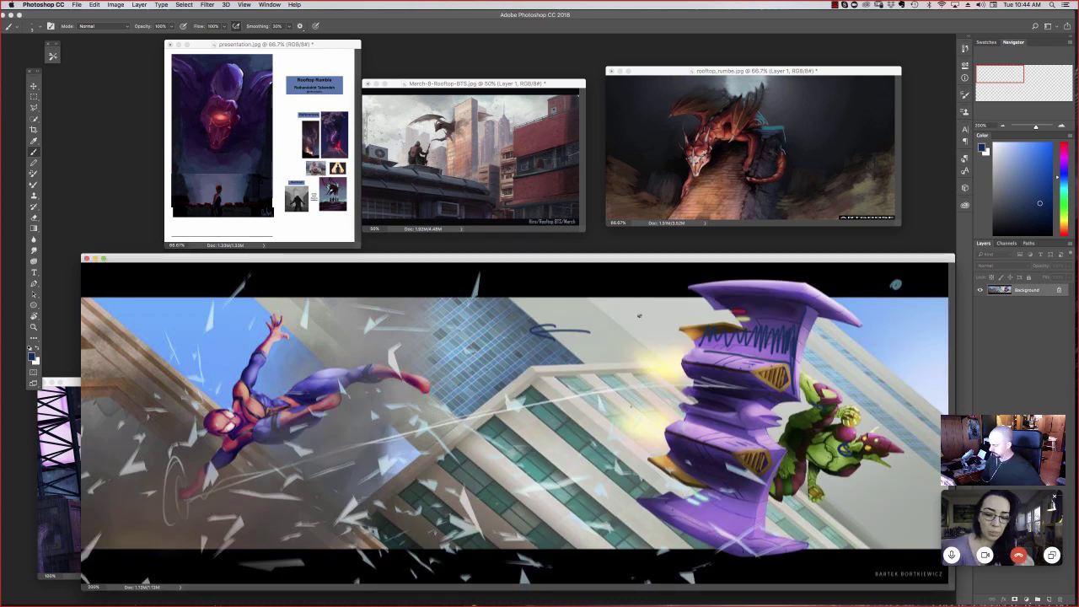
pyautogui.press('super+minus')
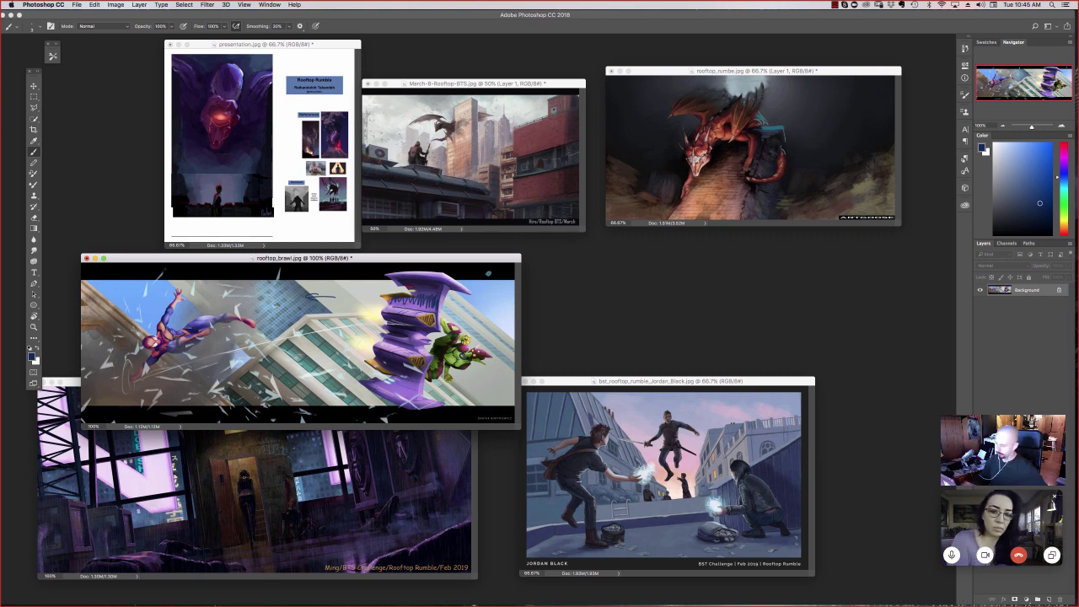
pyautogui.moveTo(462, 258); pyautogui.dragTo(504, 259)
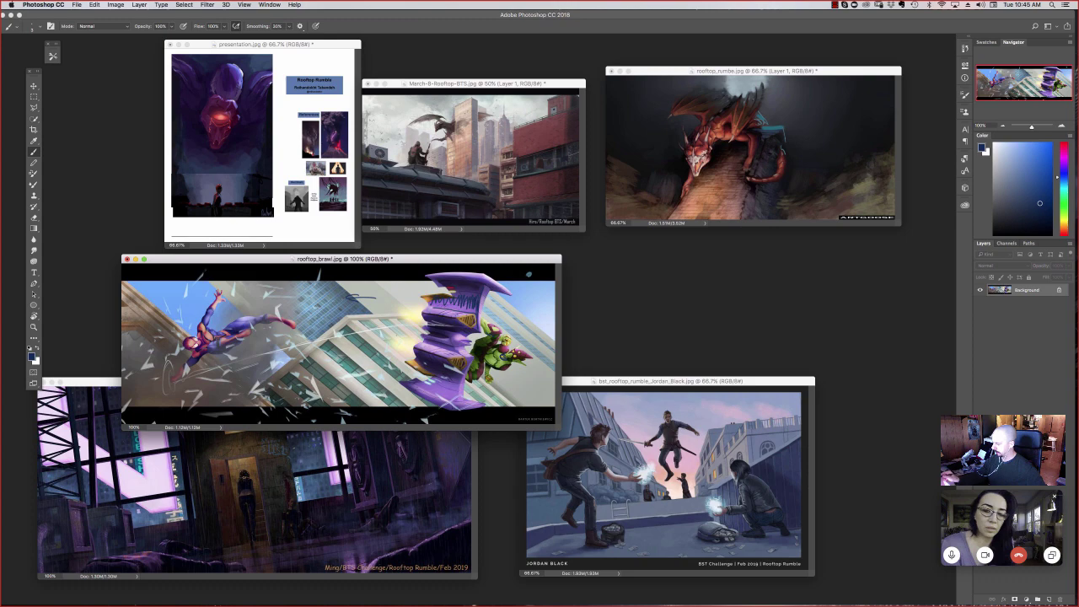
pyautogui.moveTo(403, 259); pyautogui.dragTo(693, 242)
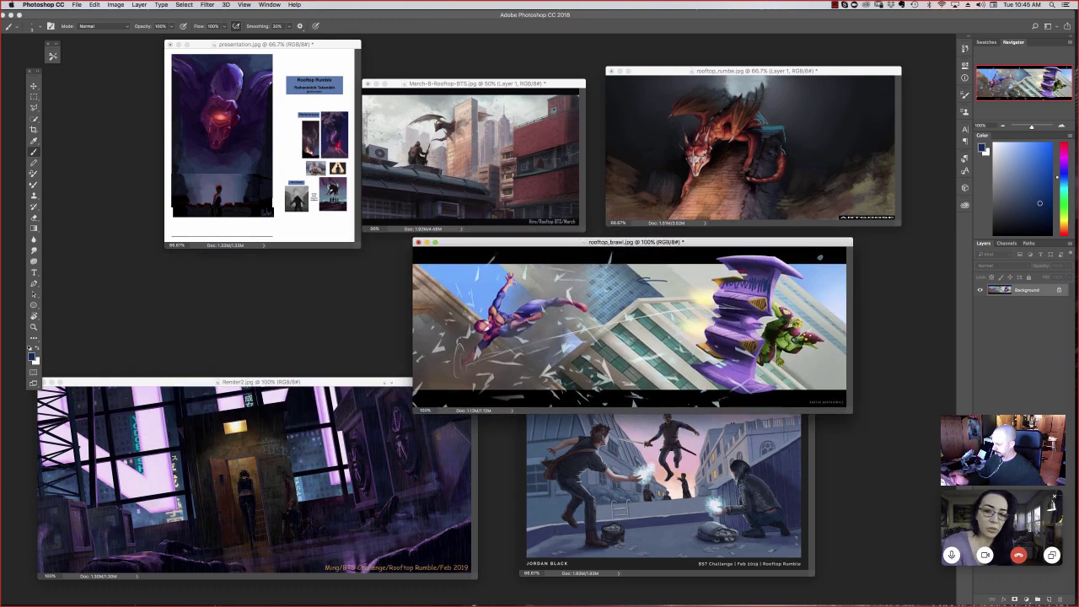
# Step: Move the Render2.jpg window toward the middle of the workspace and show it at 200% in full screen mode
pyautogui.moveTo(252, 382); pyautogui.dragTo(360, 313)
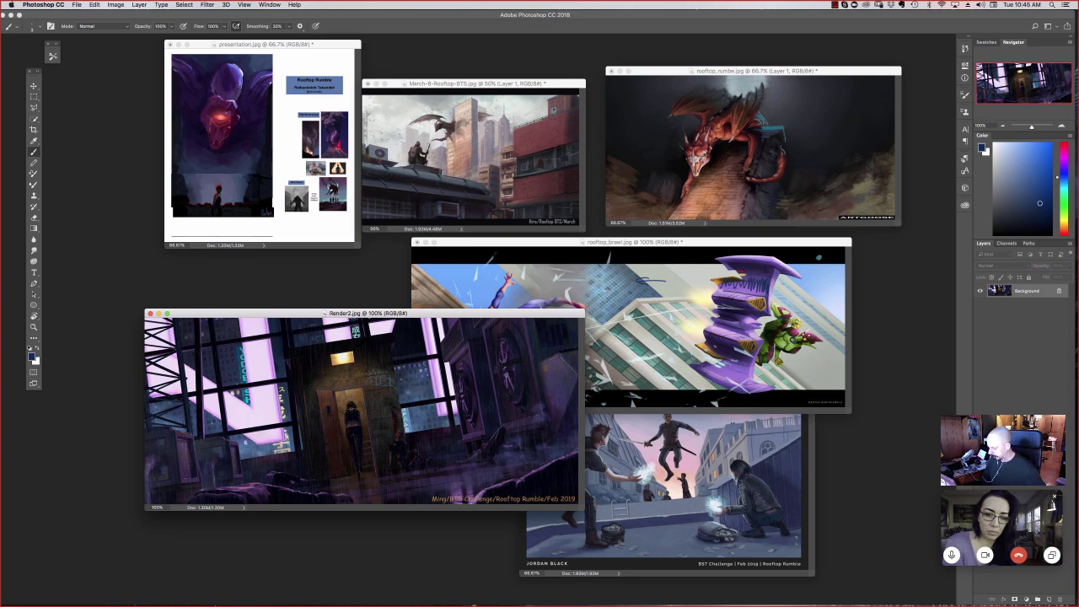
pyautogui.press('super+h')
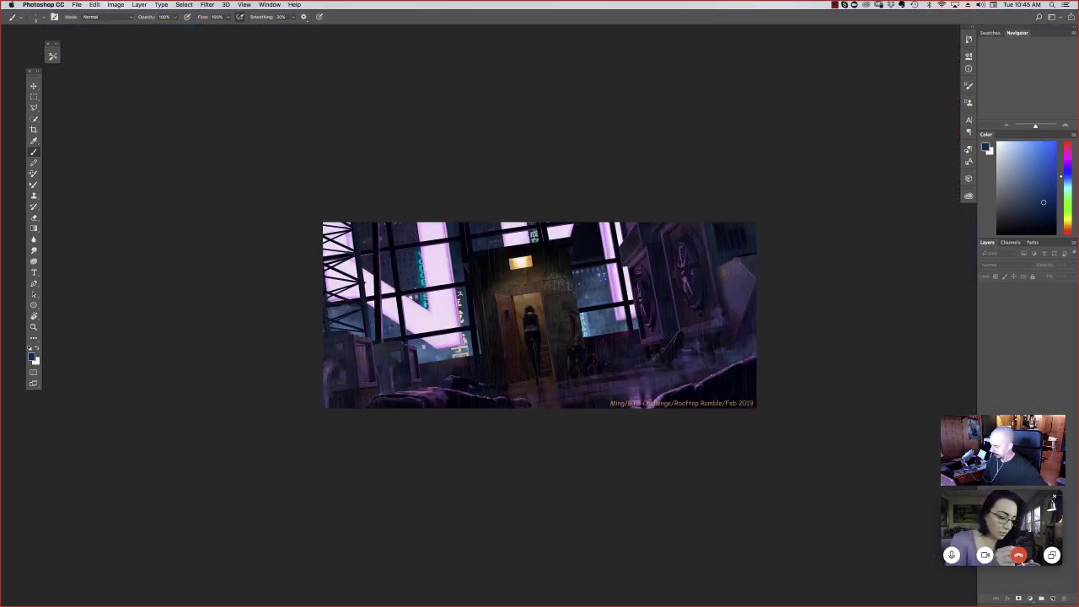
pyautogui.press('super+equal')
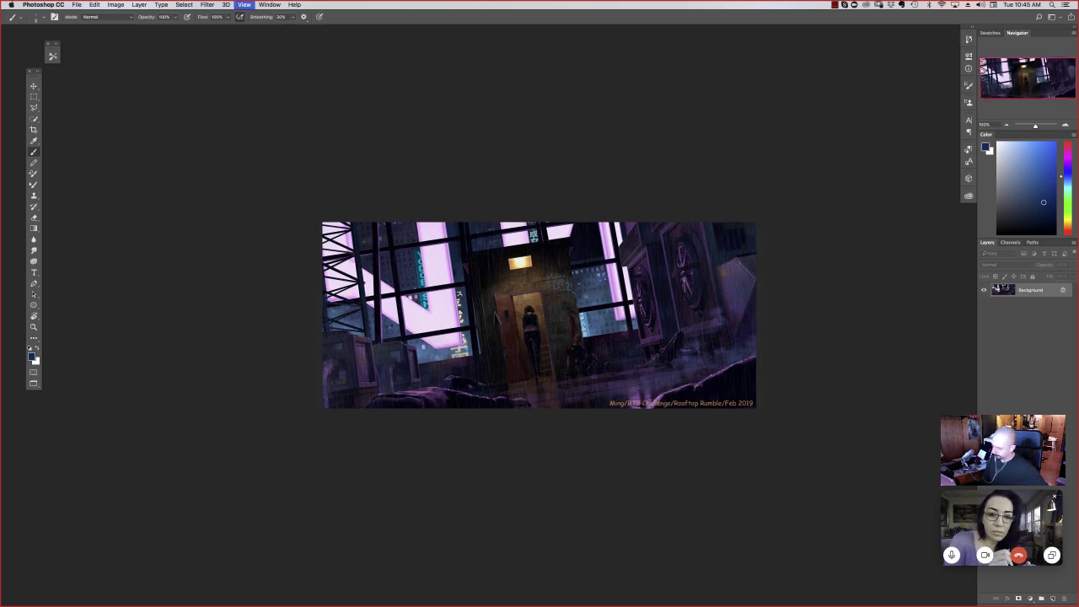
pyautogui.press('super+minus')
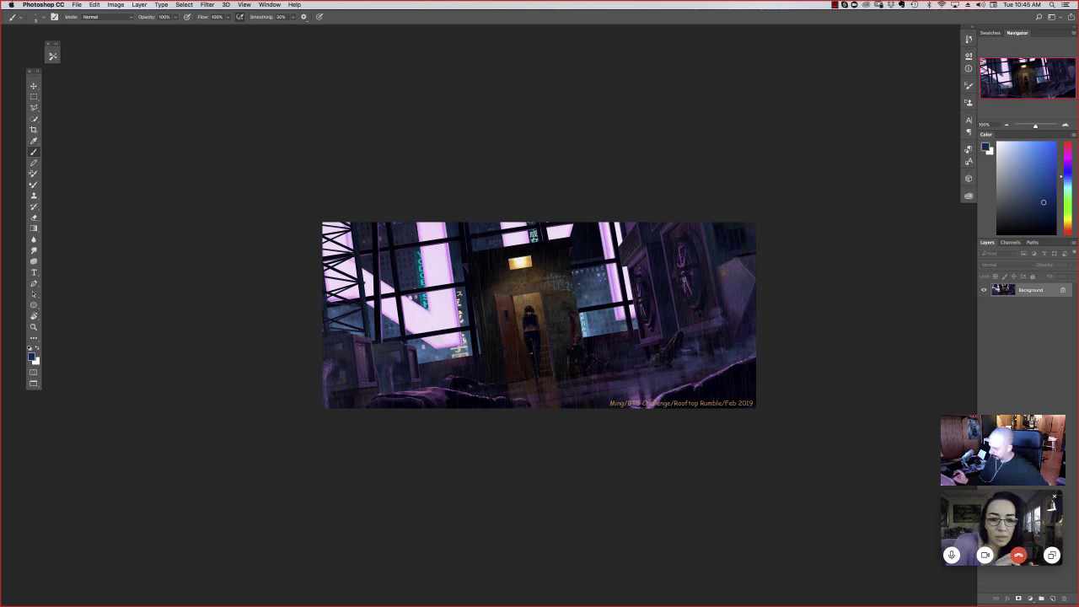
pyautogui.press('super+equal')
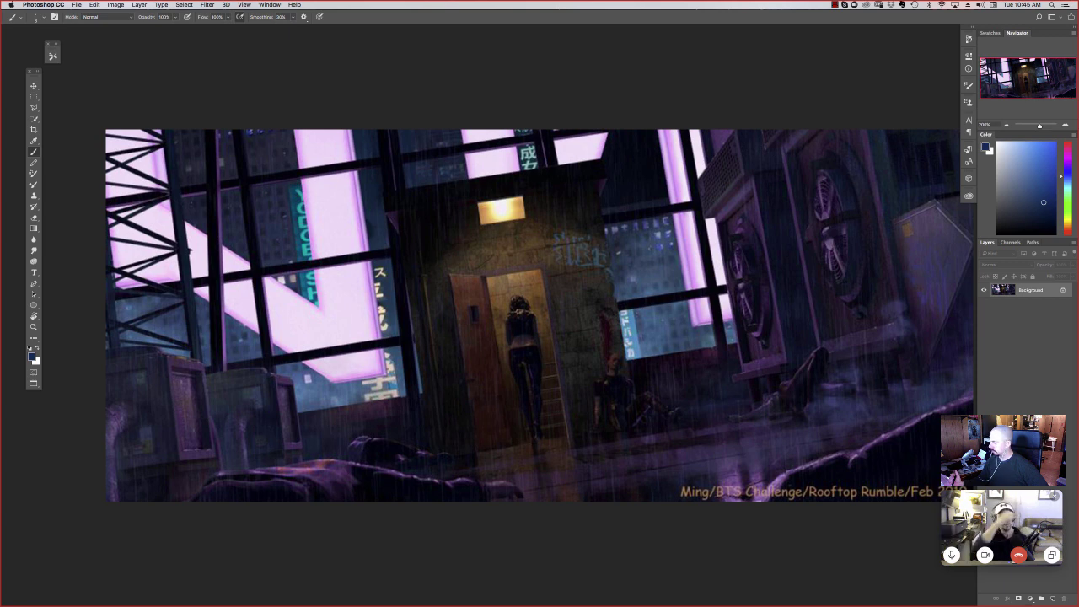
# Step: Select the long vertical neon strip of the sign behind the window grid with the Polygonal Lasso
pyautogui.moveTo(651, 397); pyautogui.dragTo(616, 392)
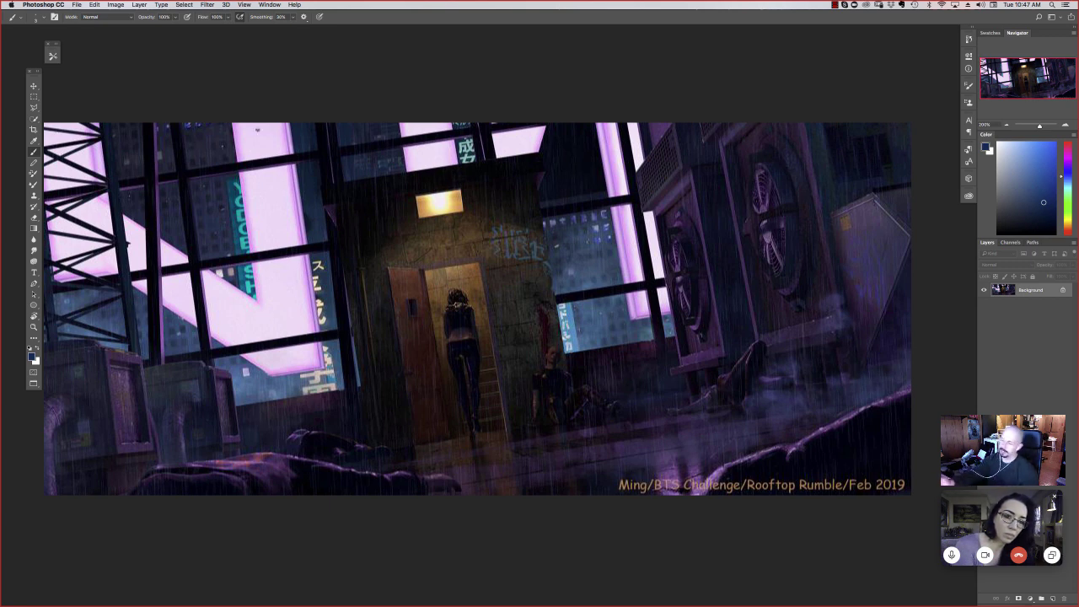
pyautogui.press('l')
pyautogui.click(238, 128)
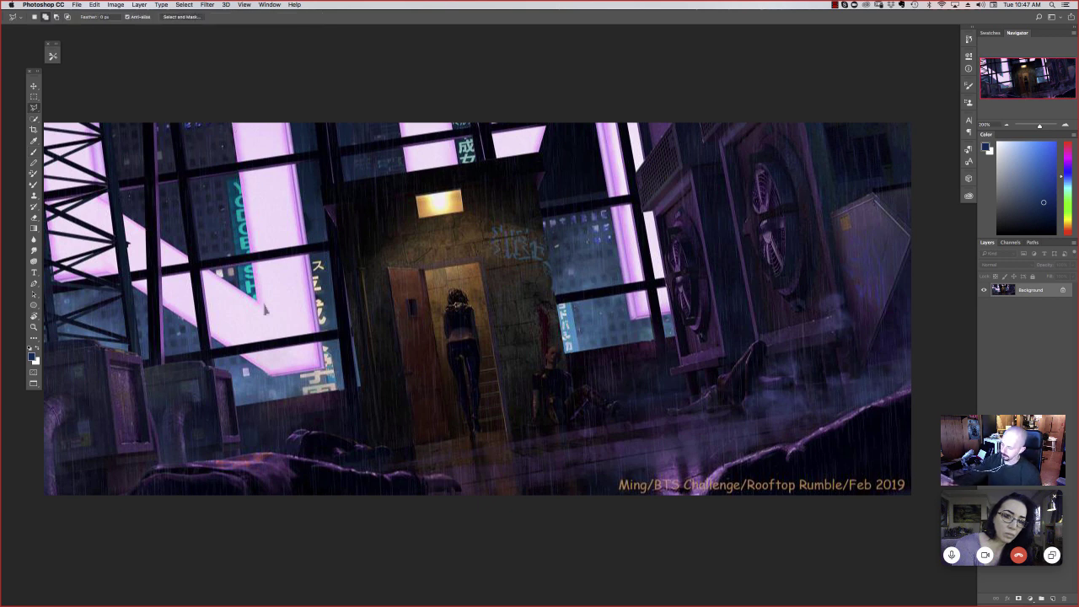
pyautogui.click(268, 369)
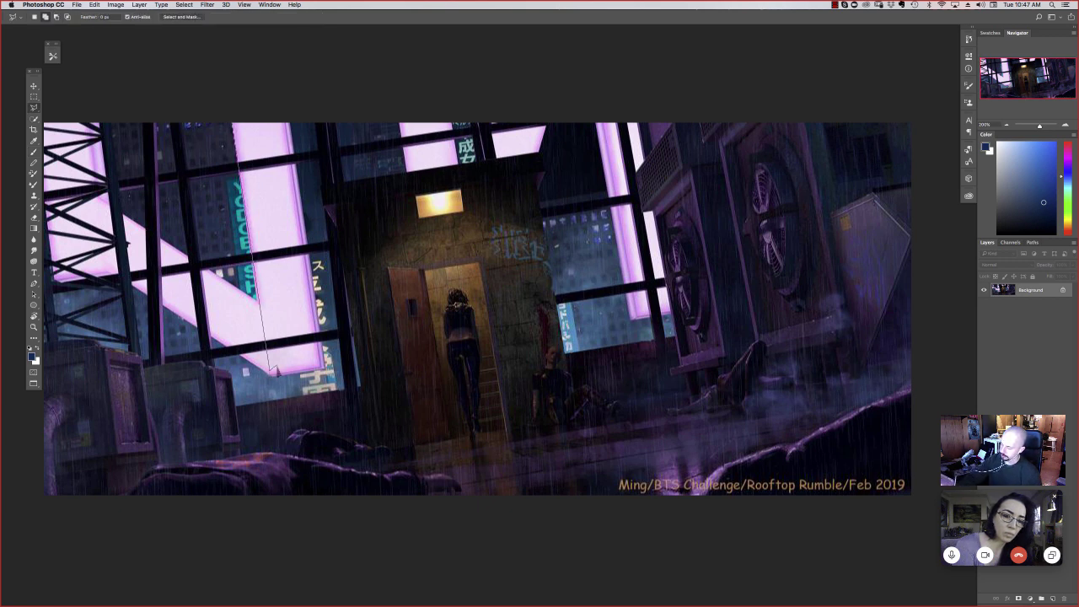
pyautogui.click(321, 366)
pyautogui.click(284, 119)
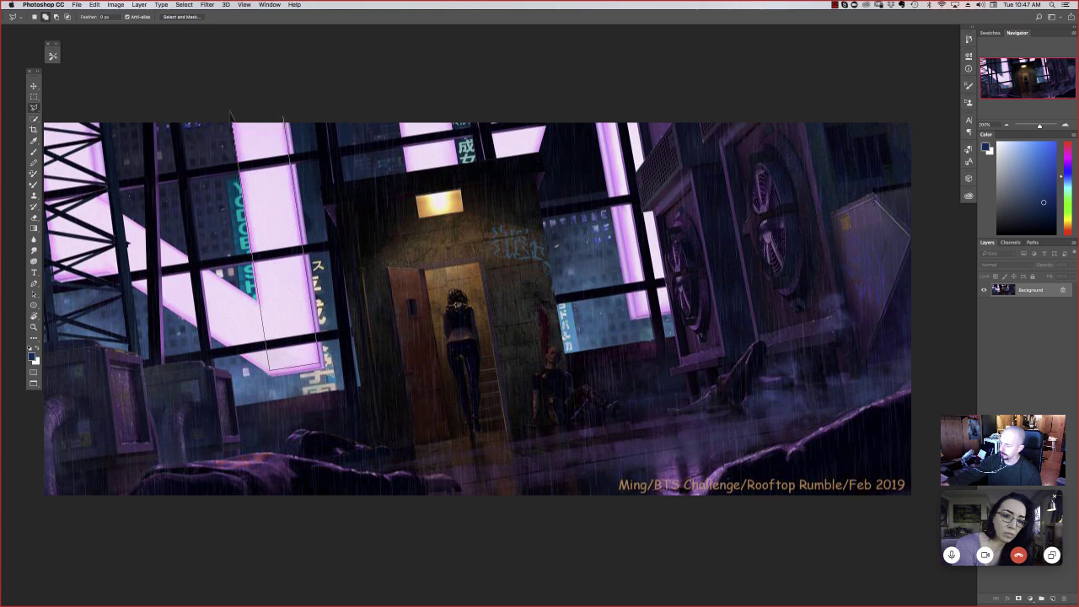
pyautogui.click(237, 126)
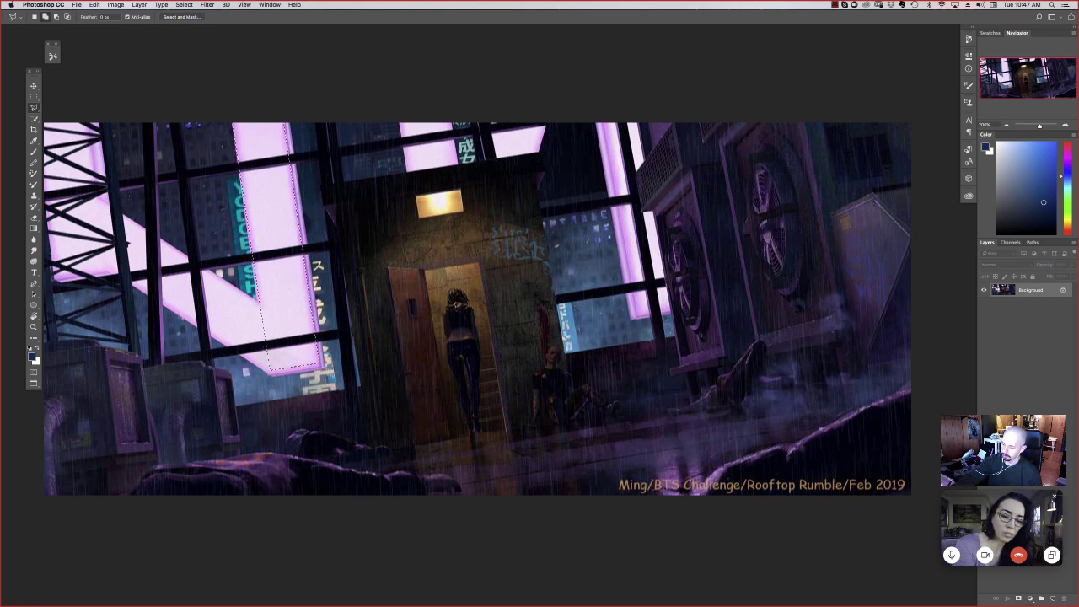
# Step: Paint the selected neon strip solid black with a large brush, using black sampled from the painting, and deselect it
pyautogui.press('b')
pyautogui.rightClick(283, 255)
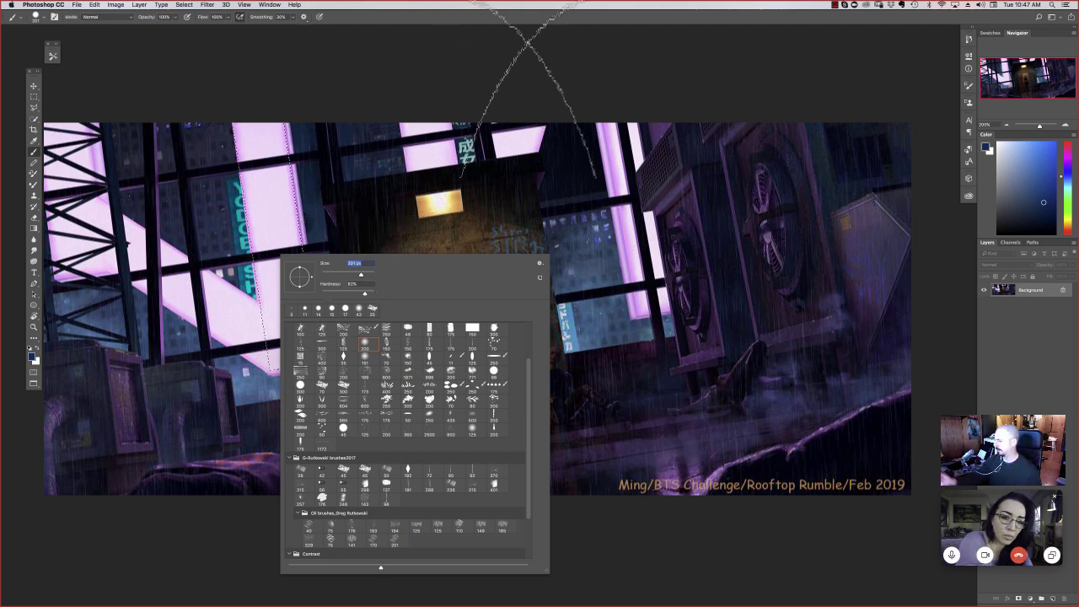
pyautogui.click(525, 194)
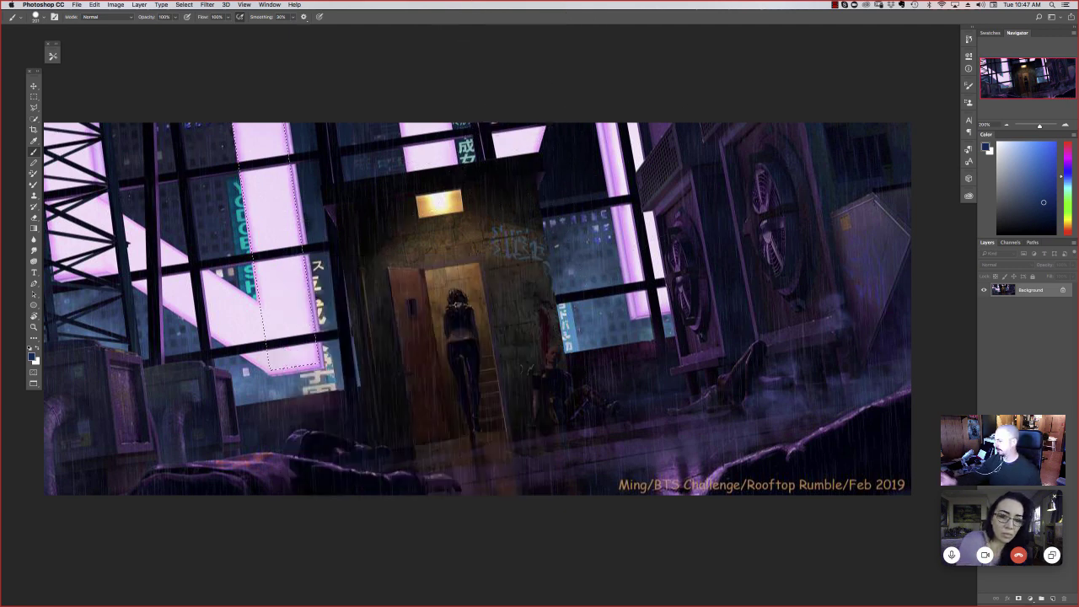
pyautogui.hscroll(-3, 315, 310)
pyautogui.keyDown('alt'); pyautogui.click(413, 340); pyautogui.keyUp('alt')
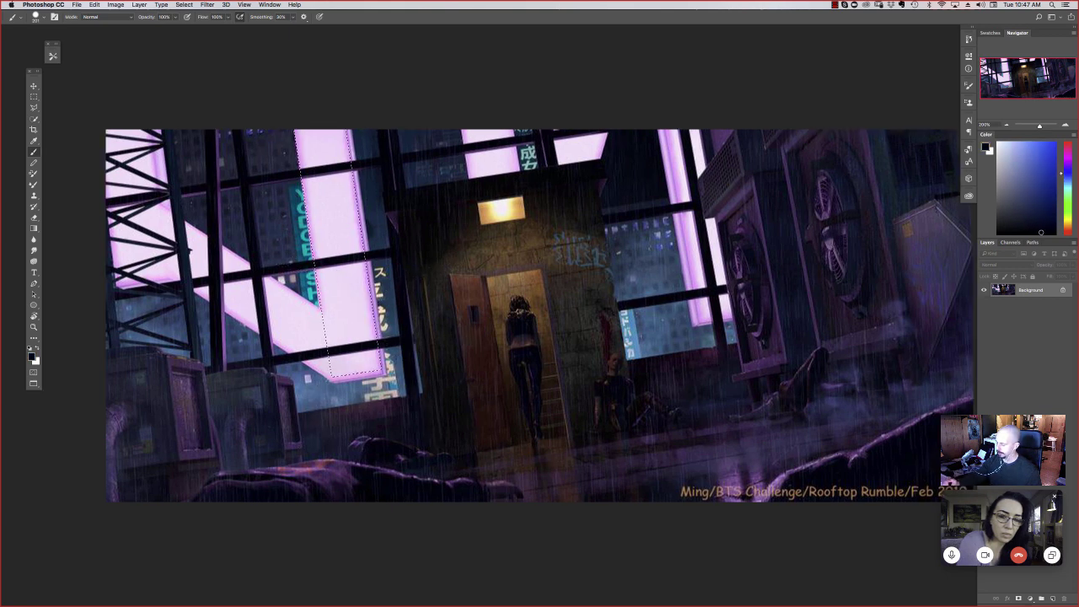
pyautogui.moveTo(313, 228); pyautogui.dragTo(313, 84)
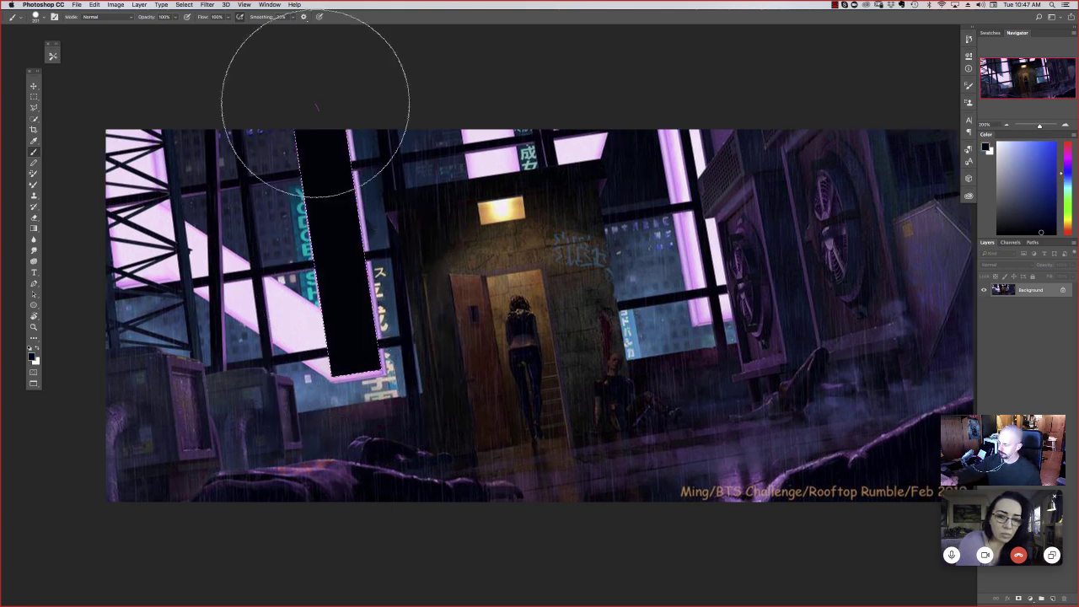
pyautogui.keyDown('alt'); pyautogui.click(257, 268); pyautogui.keyUp('alt')
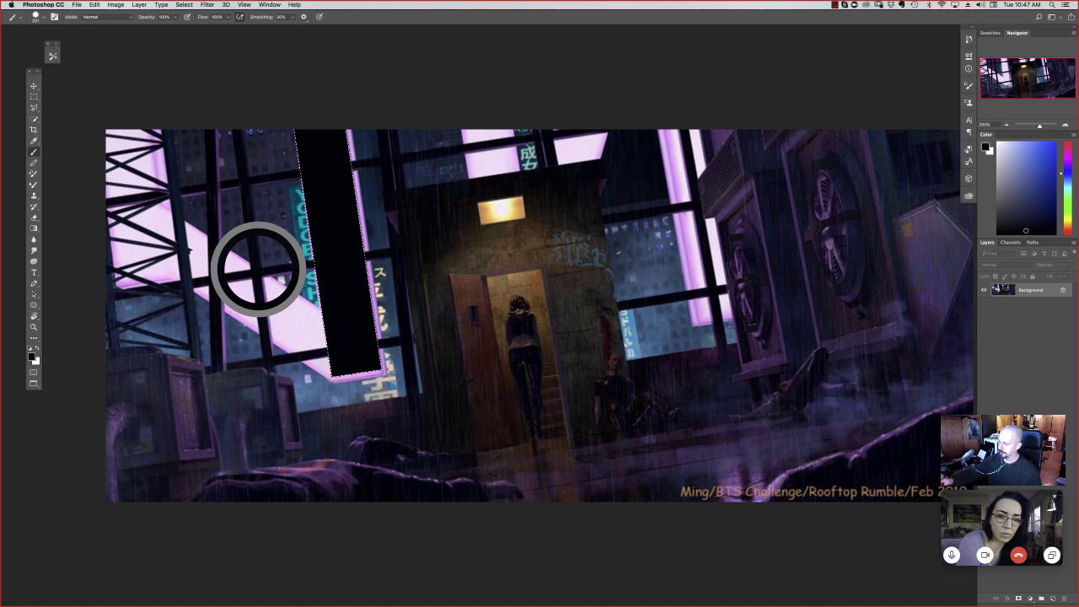
pyautogui.press('super+d')
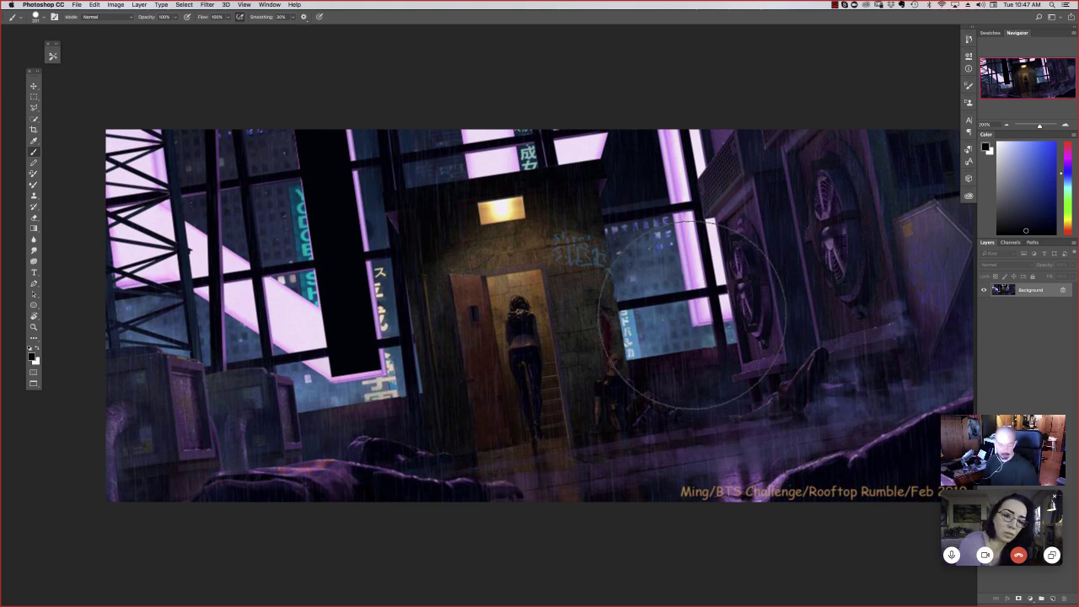
# Step: Undo the black fill on the neon strip and clear the restored selection
pyautogui.press('super+z')
pyautogui.press('super+z')
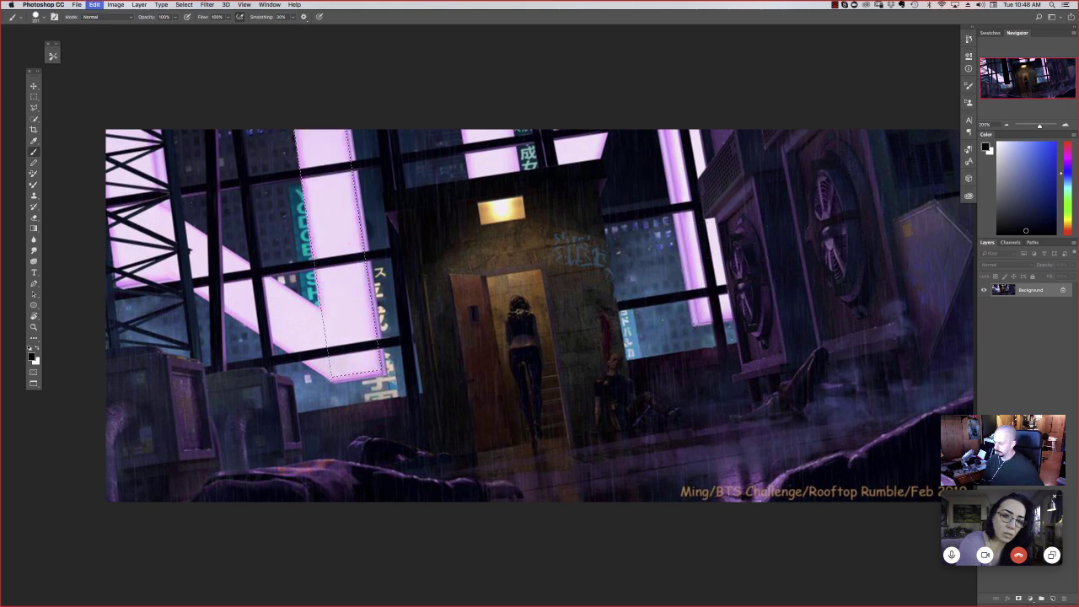
pyautogui.press('super+d')
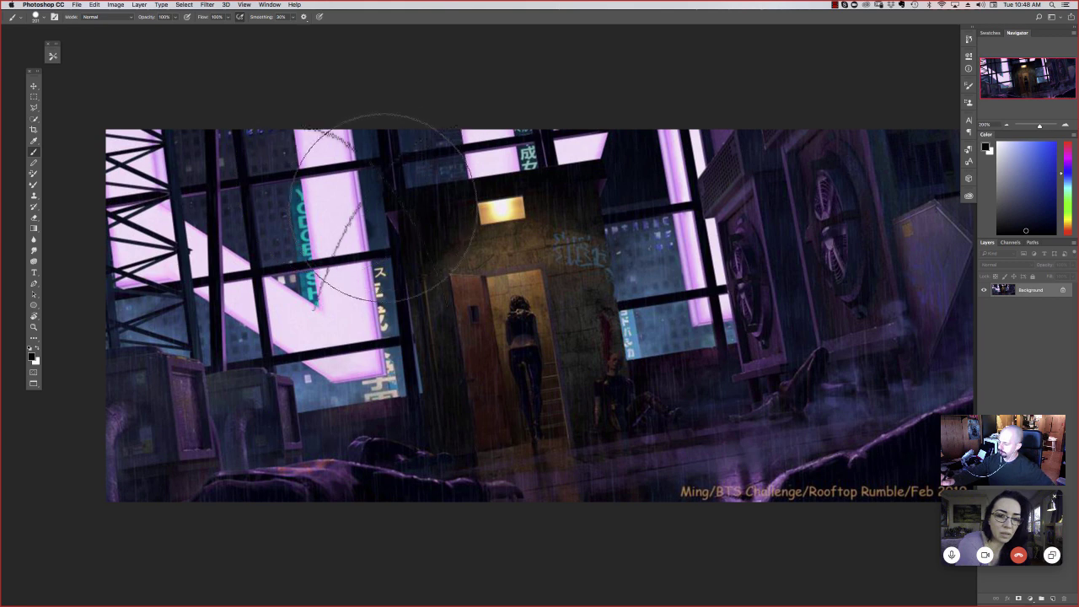
# Step: Reduce the brush size and undo the large soft dark stroke over the upper part of the neon strip
pyautogui.rightClick(329, 196)
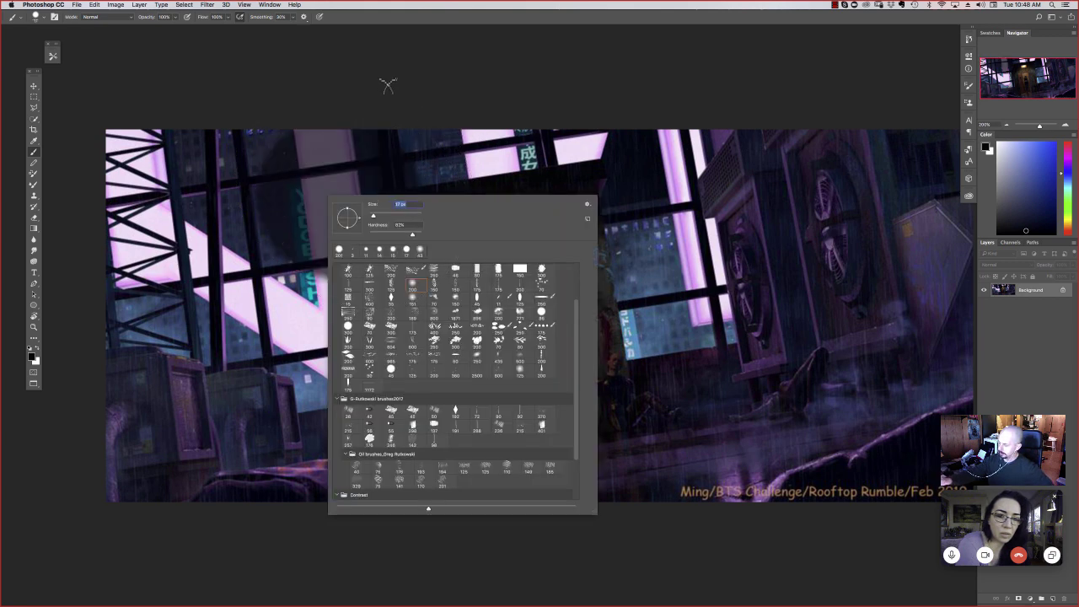
pyautogui.click(339, 179)
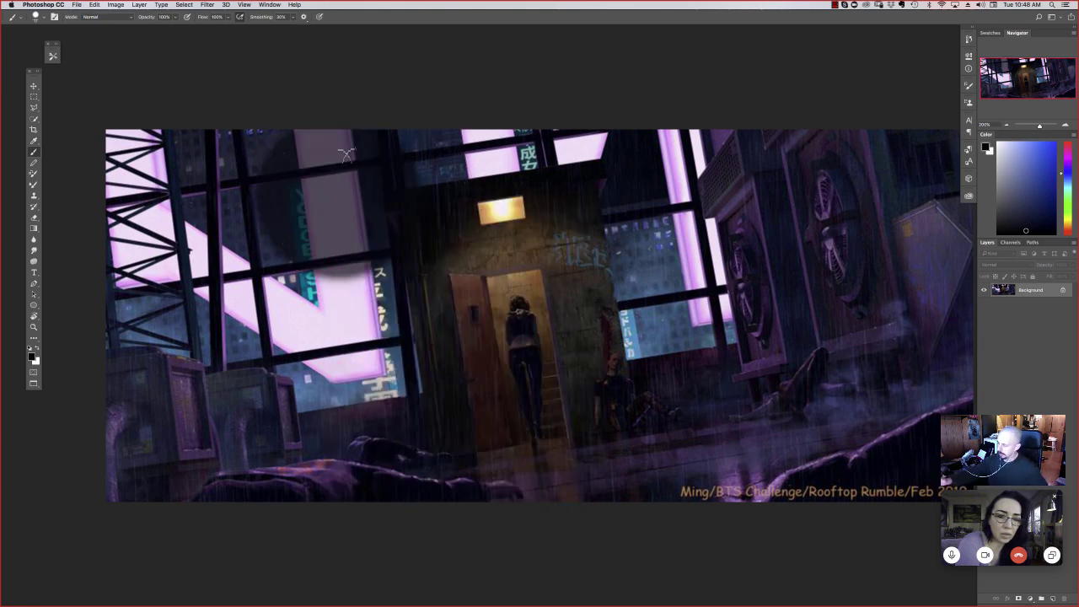
pyautogui.press('super+z')
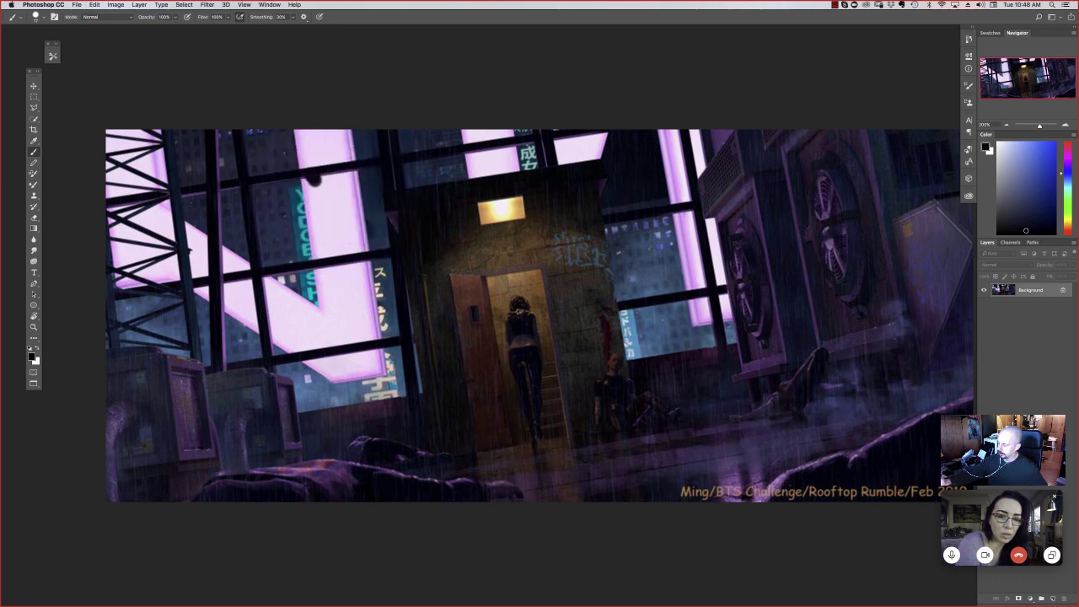
# Step: Set the brush size to 17 px and dab two small black supports under the upper beam crossing the neon strip
pyautogui.rightClick(312, 179)
pyautogui.write('17')
pyautogui.press('Return')
pyautogui.rightClick(340, 172)
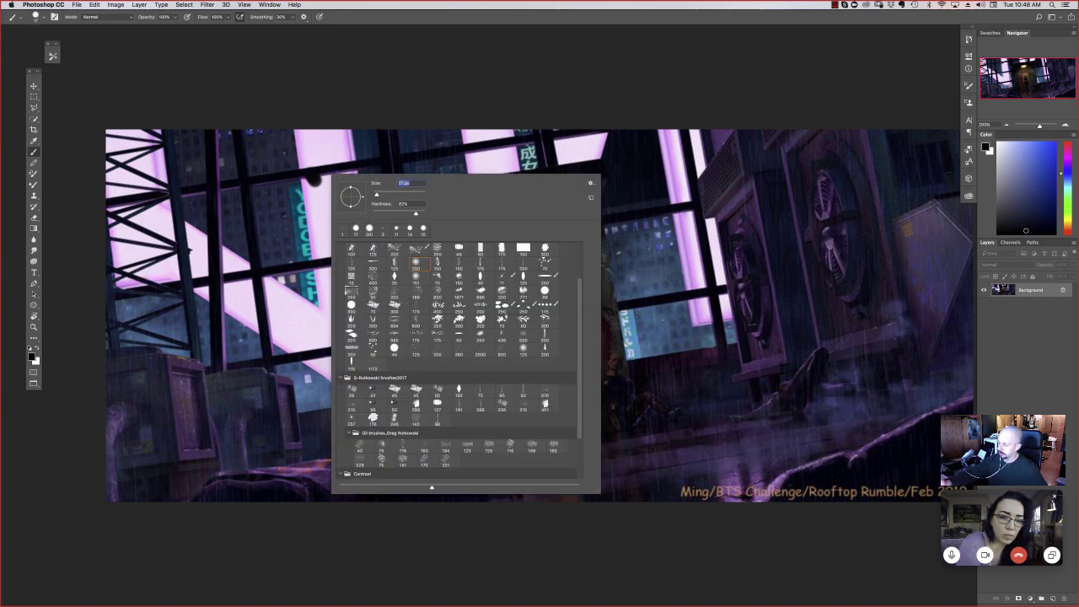
pyautogui.press('Escape')
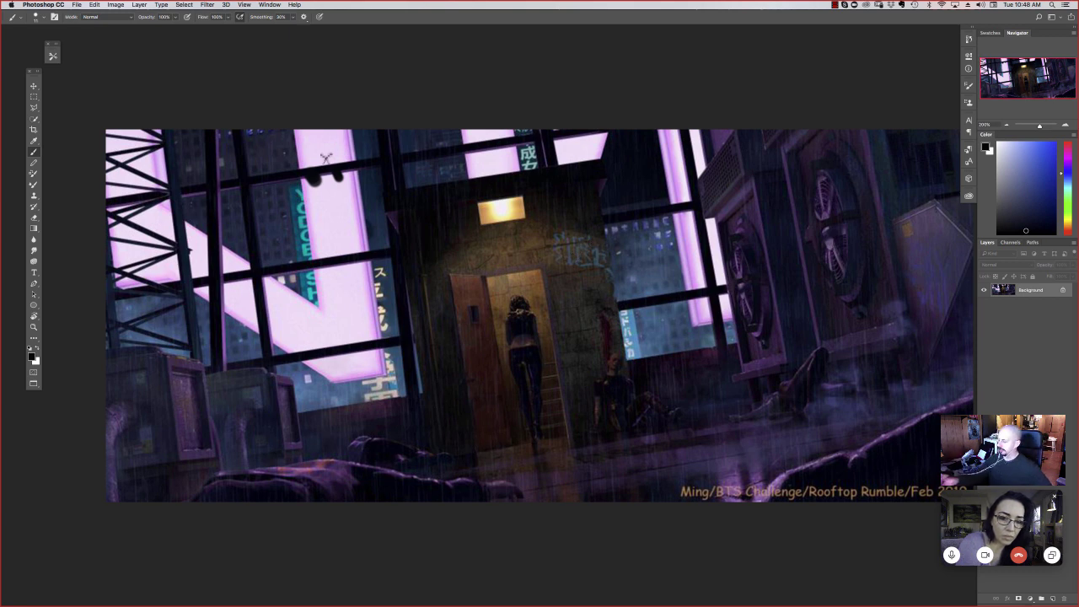
# Step: Undo the trial stroke below the neon strip and dab small black supports under the middle and lower beams crossing it
pyautogui.moveTo(376, 376); pyautogui.dragTo(376, 402)
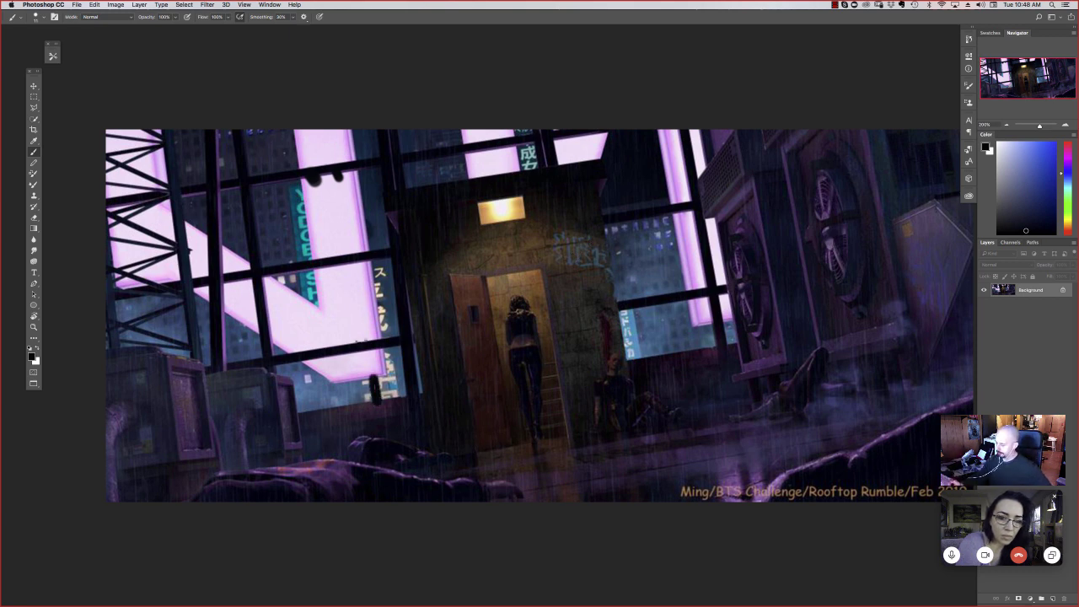
pyautogui.hotkey('ctrl', 'z')
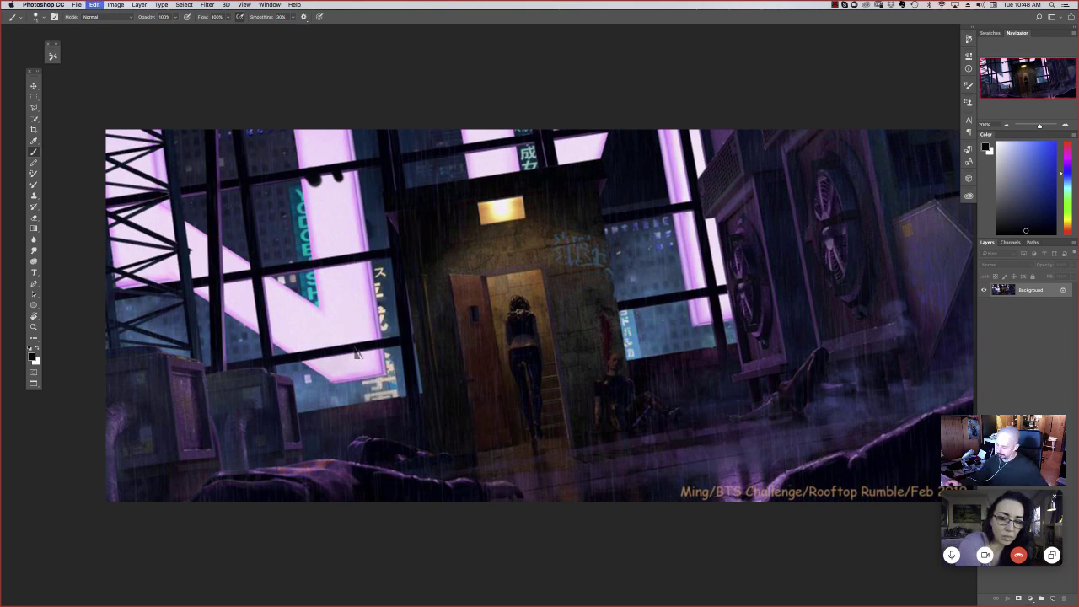
pyautogui.click(362, 355)
pyautogui.click(328, 360)
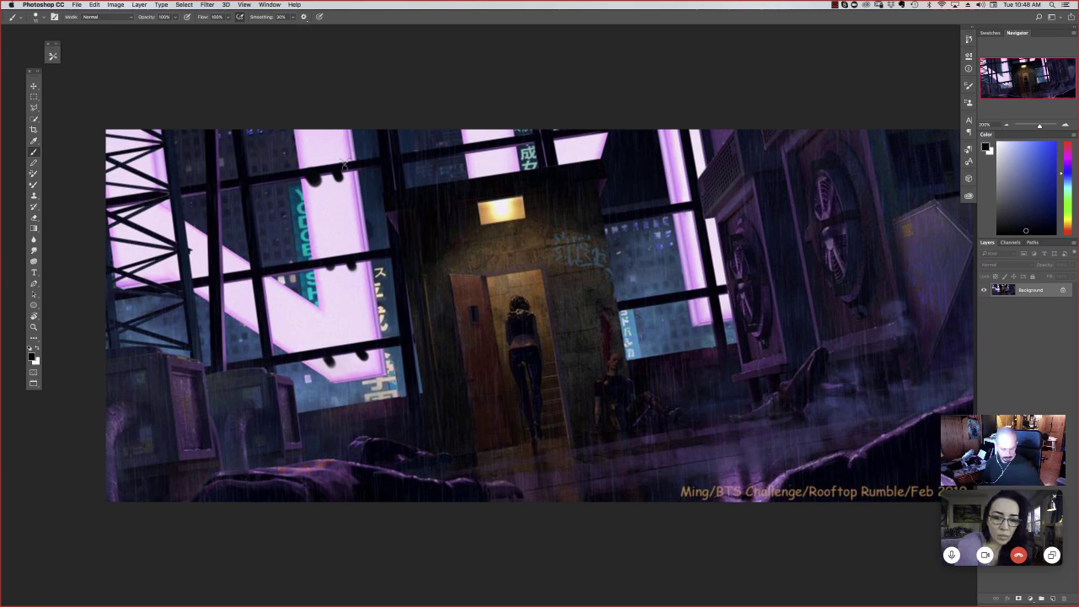
# Step: View the neon rooftop painting without the interface, return to floating windows and zoom the painting out to 66.67%
pyautogui.press('f')
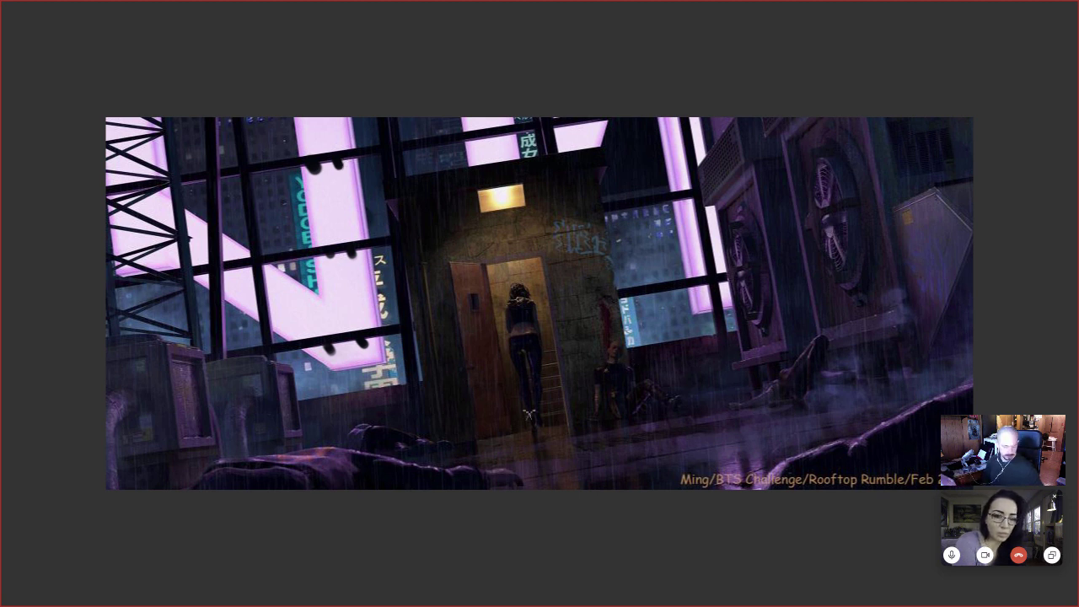
pyautogui.press('f')
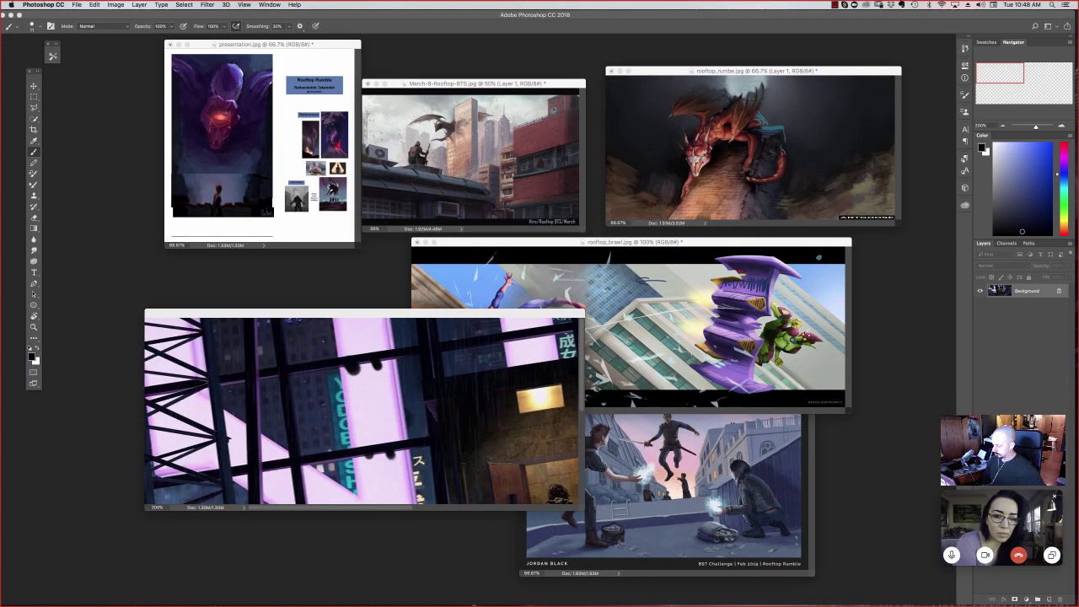
pyautogui.hotkey('ctrl', '0')
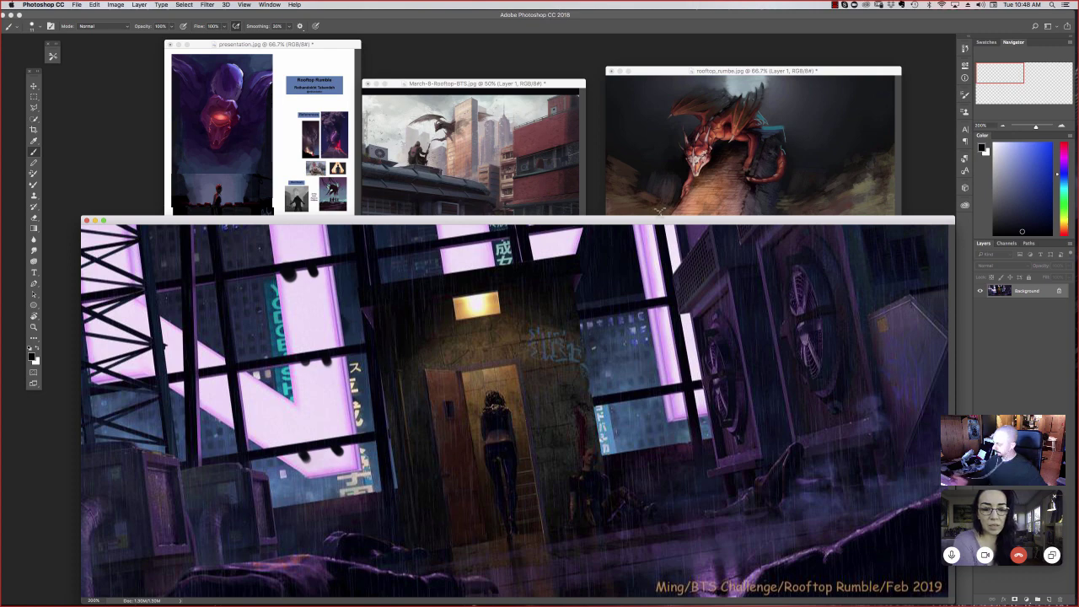
pyautogui.hotkey('ctrl', '-')
pyautogui.hotkey('ctrl', 'Tab')
pyautogui.hotkey('ctrl', 'Tab')
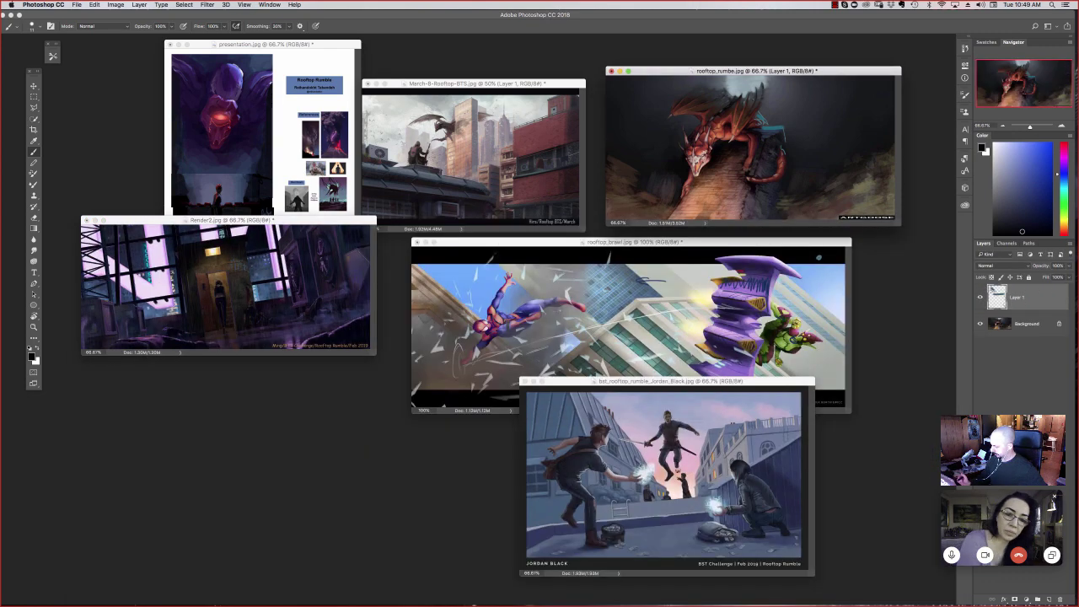
# Step: Move the window of the leaping swordsman painting closer to the other artworks and zoom Render2.jpg to 100%
pyautogui.moveTo(700, 381); pyautogui.dragTo(597, 362)
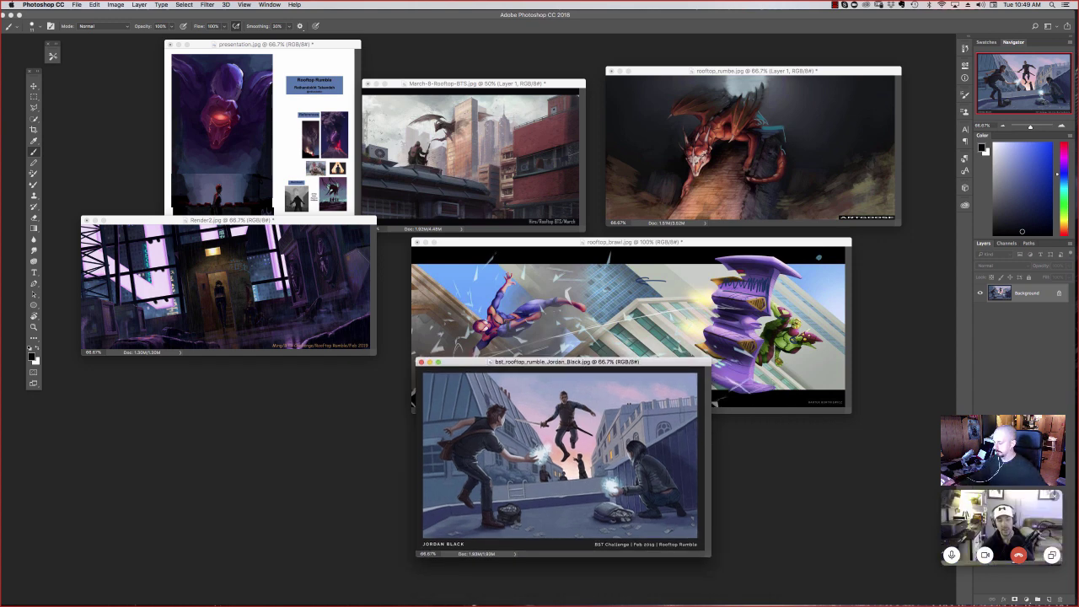
pyautogui.hotkey('ctrl', 'Tab')
pyautogui.hotkey('ctrl', '+')
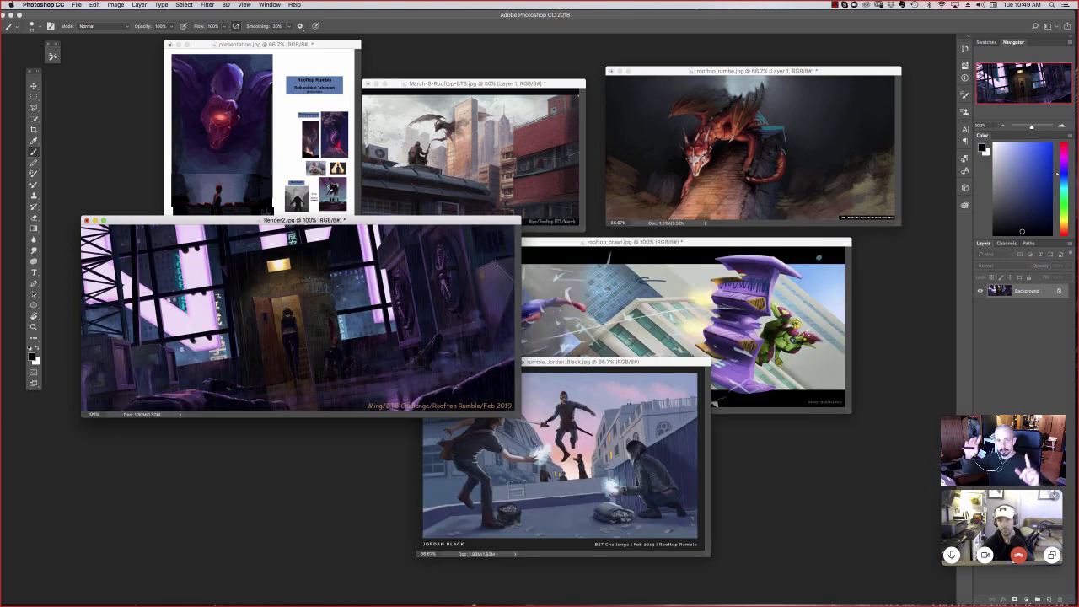
pyautogui.hotkey('ctrl', 'Tab')
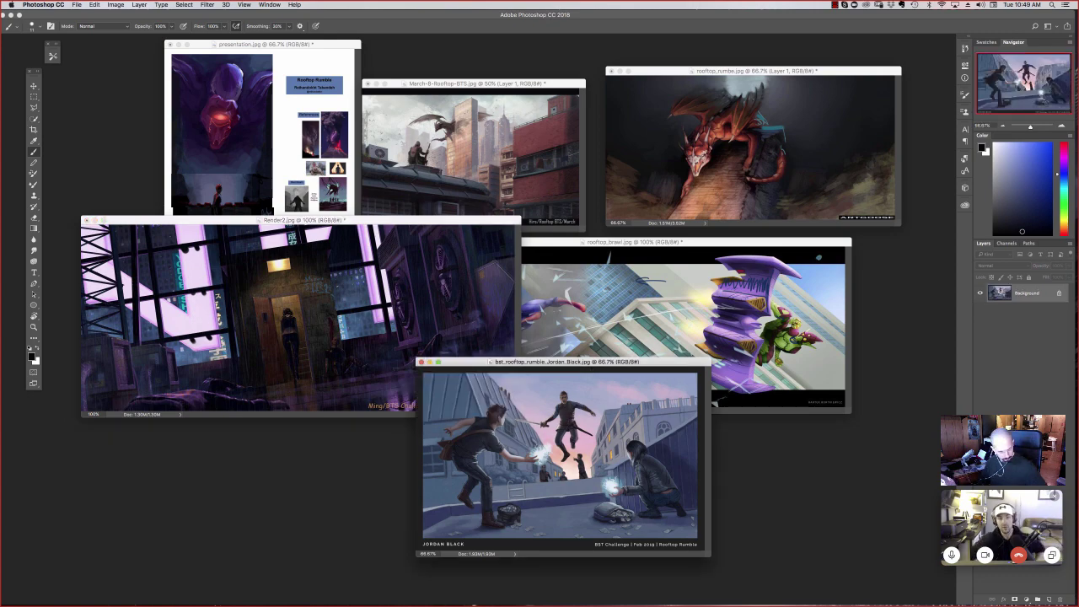
# Step: Show the leaping swordsman painting alone in full-screen mode at 100% zoom and add a new empty layer
pyautogui.press('super+w')
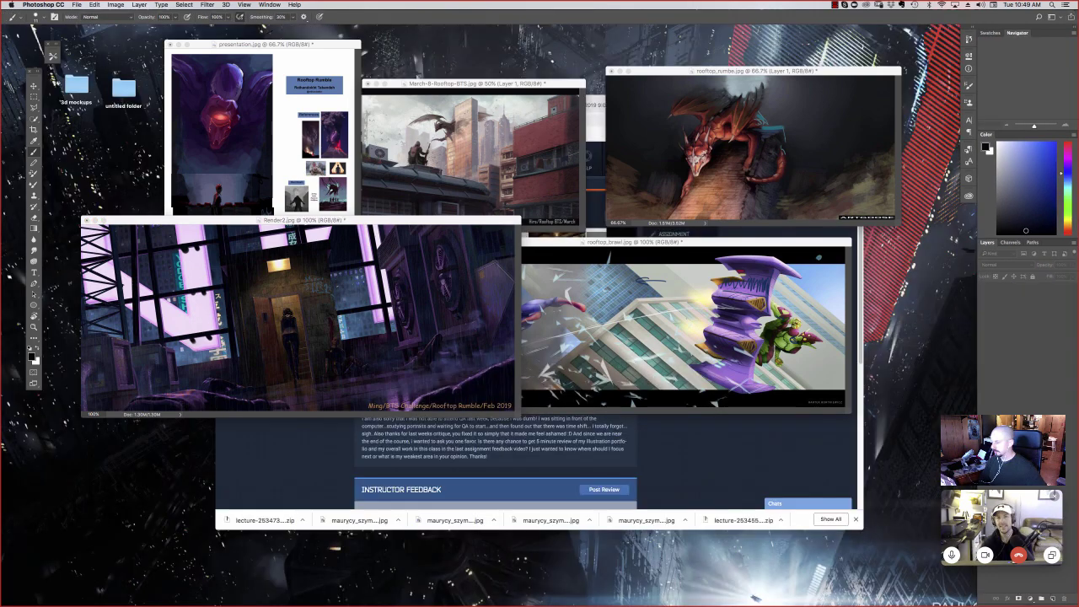
pyautogui.press('f')
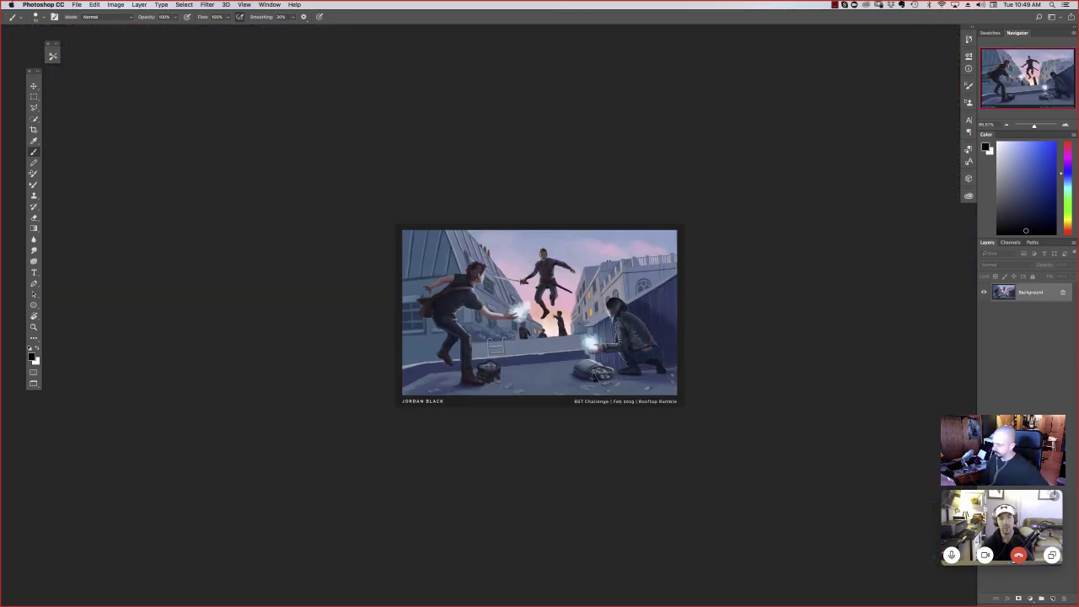
pyautogui.press('super+1')
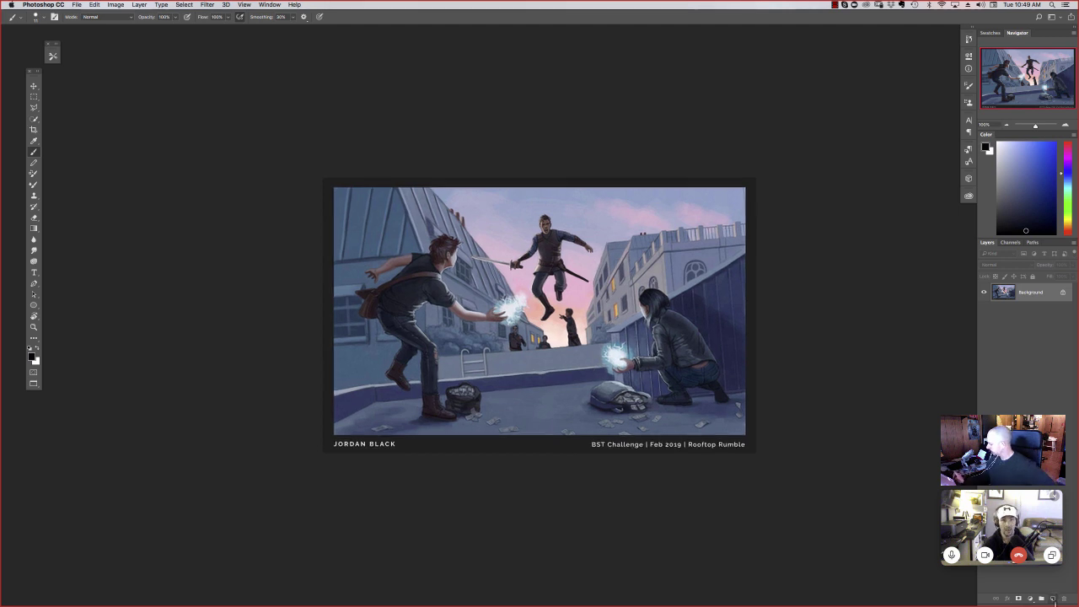
pyautogui.click(1052, 598)
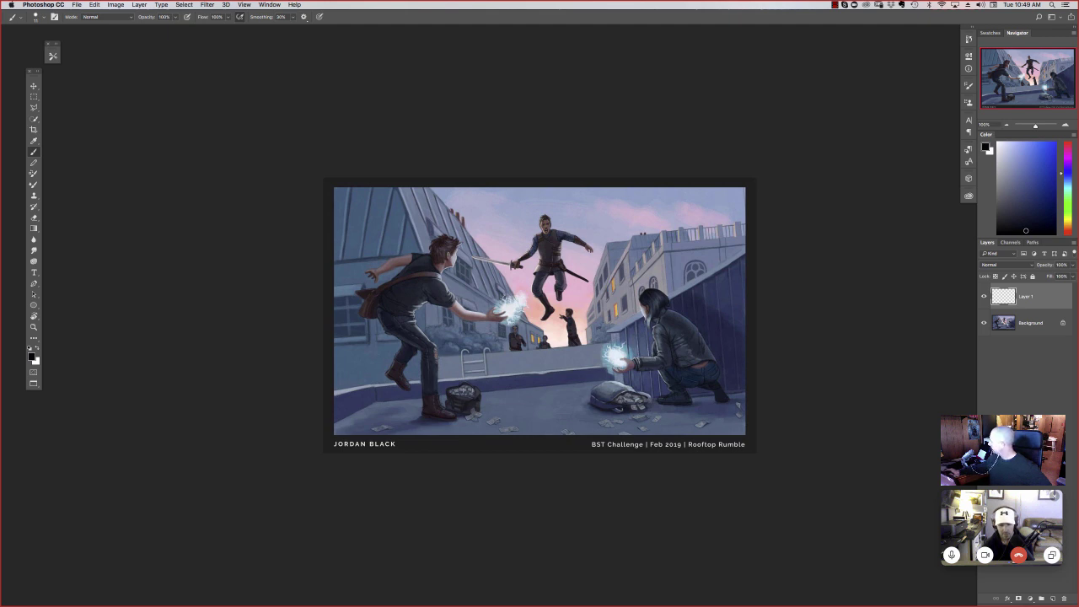
pyautogui.press('Tab')
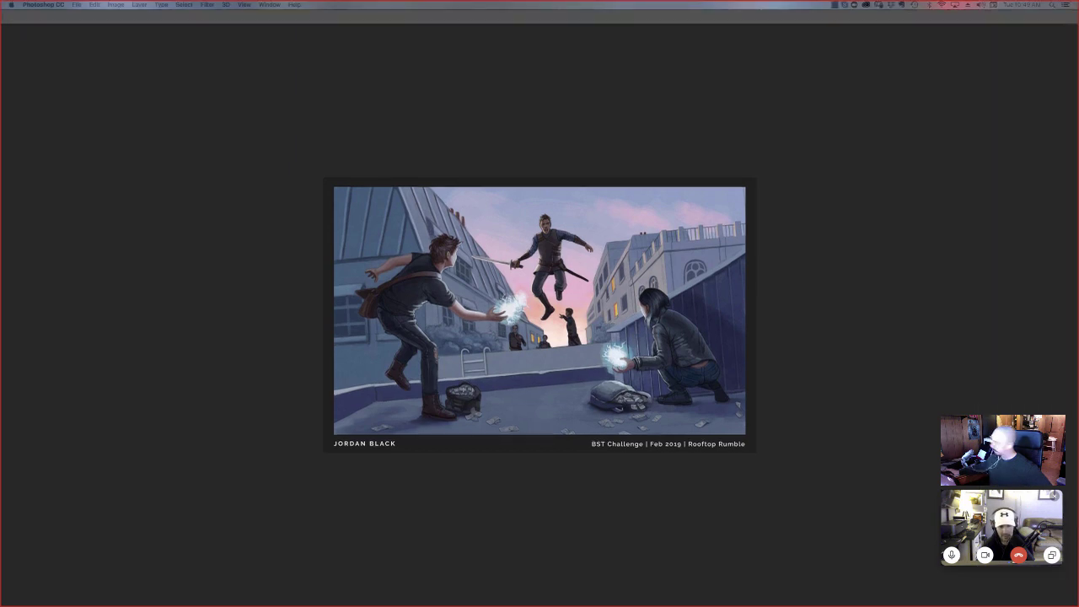
pyautogui.press('f')
pyautogui.press('f')
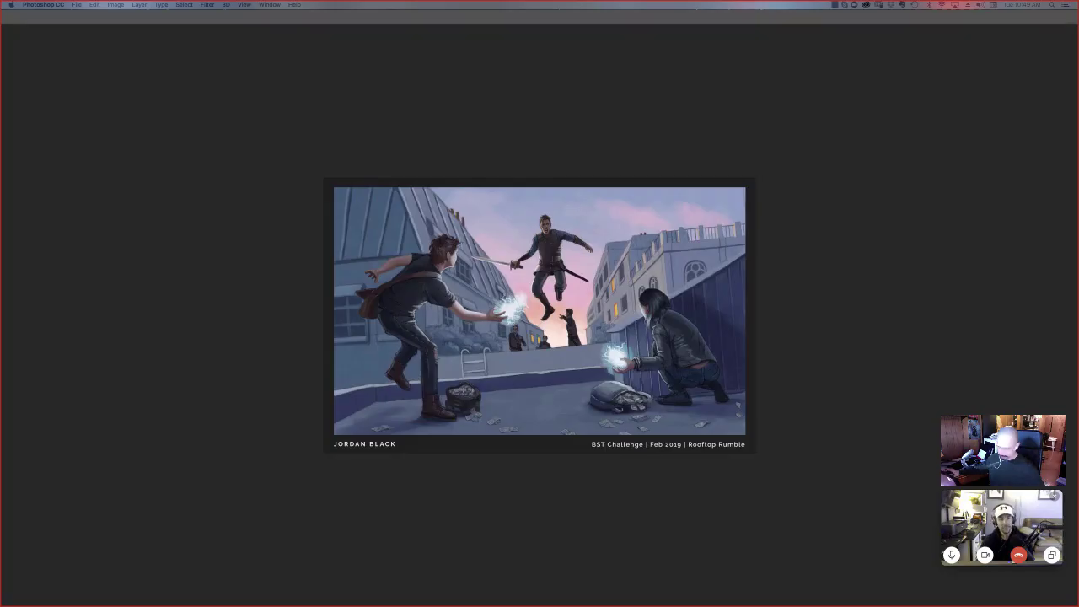
pyautogui.press('Tab')
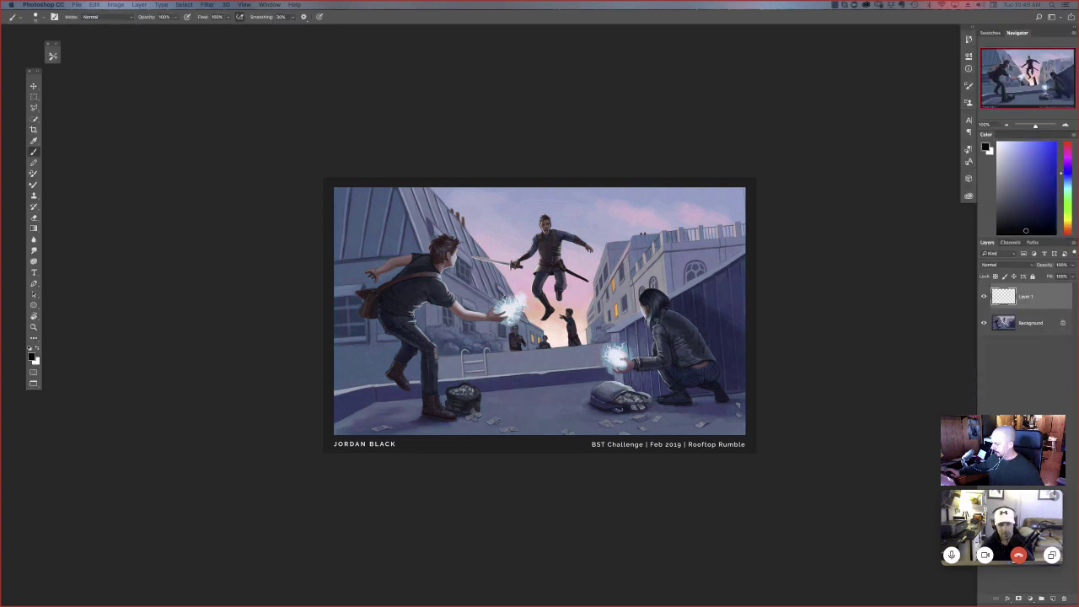
# Step: View the leaping swordsman painting full screen without the interface, reselect the Brush tool and return to floating windows
pyautogui.press('r')
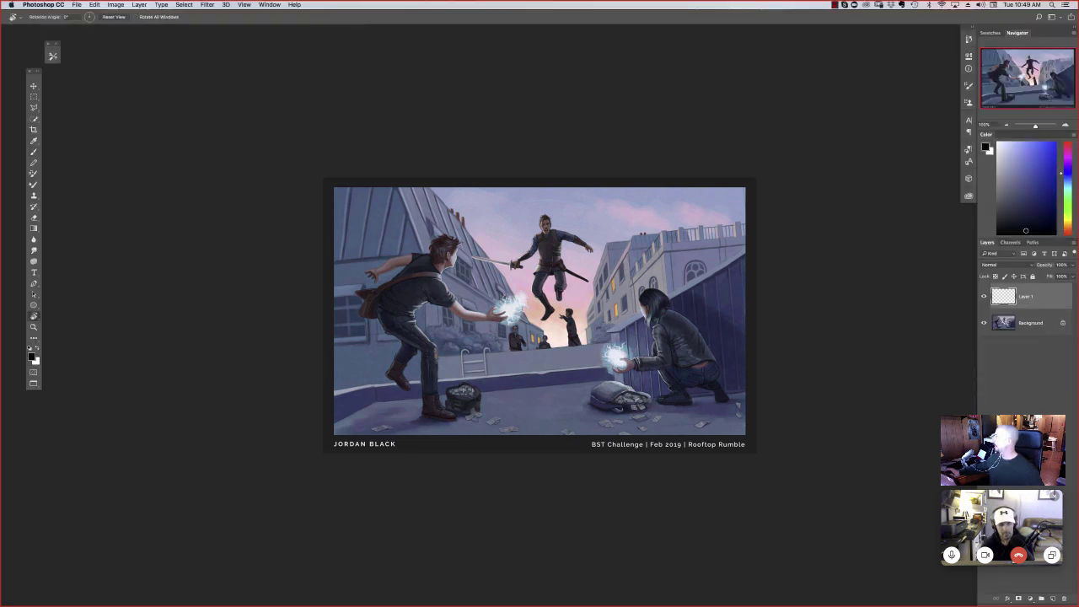
pyautogui.press('Tab')
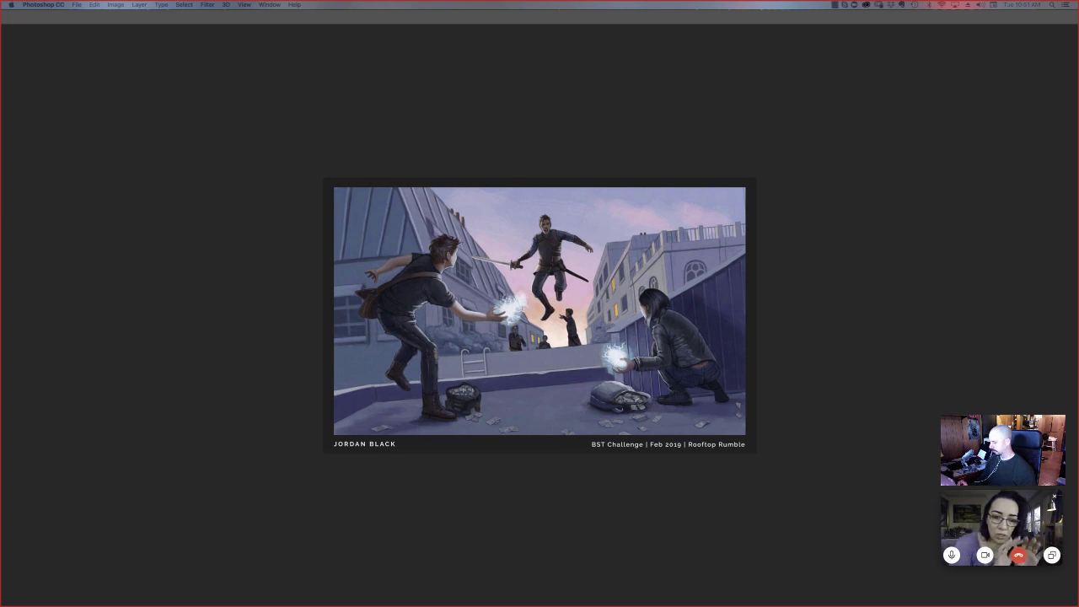
pyautogui.press('Tab')
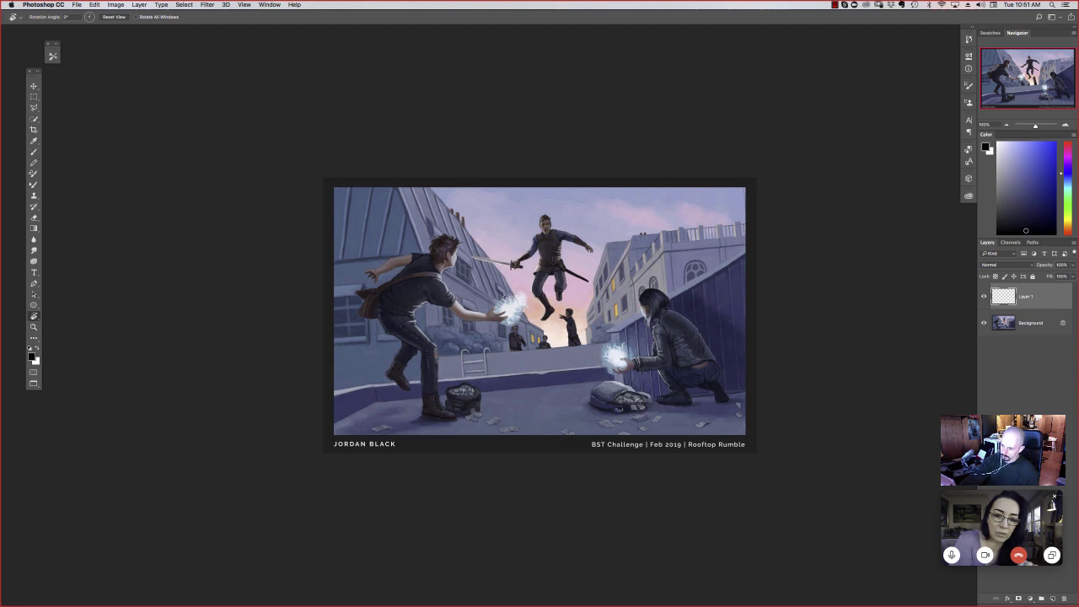
pyautogui.press('b')
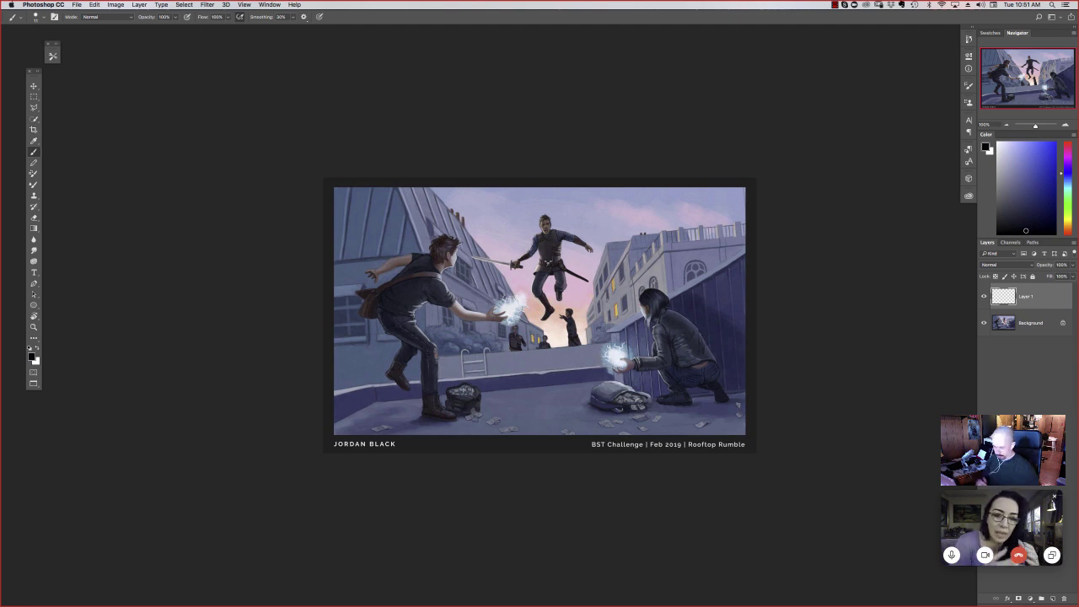
pyautogui.press('f')
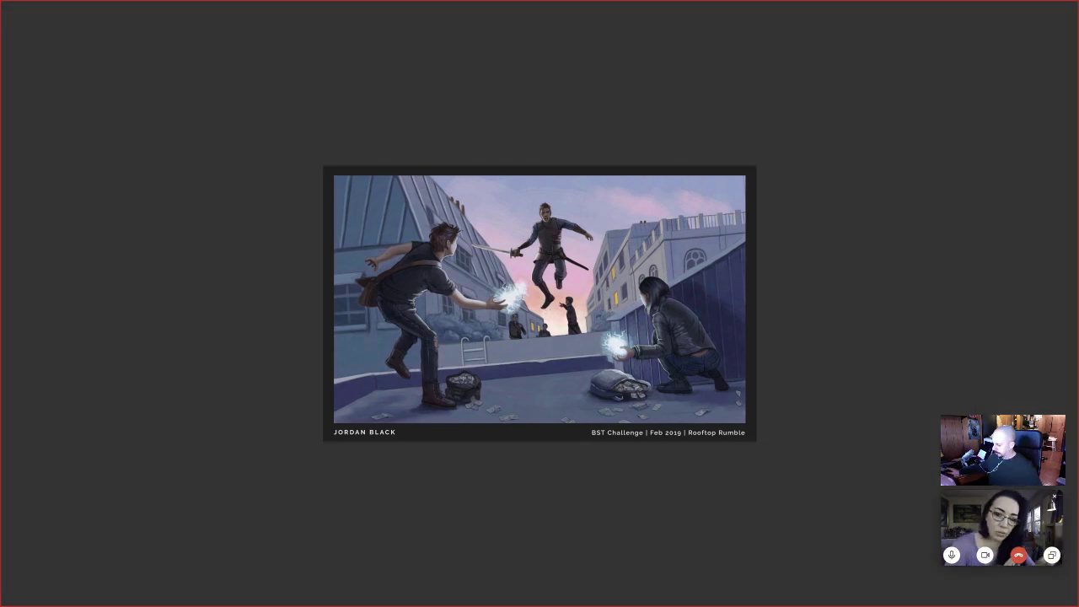
pyautogui.press('f')
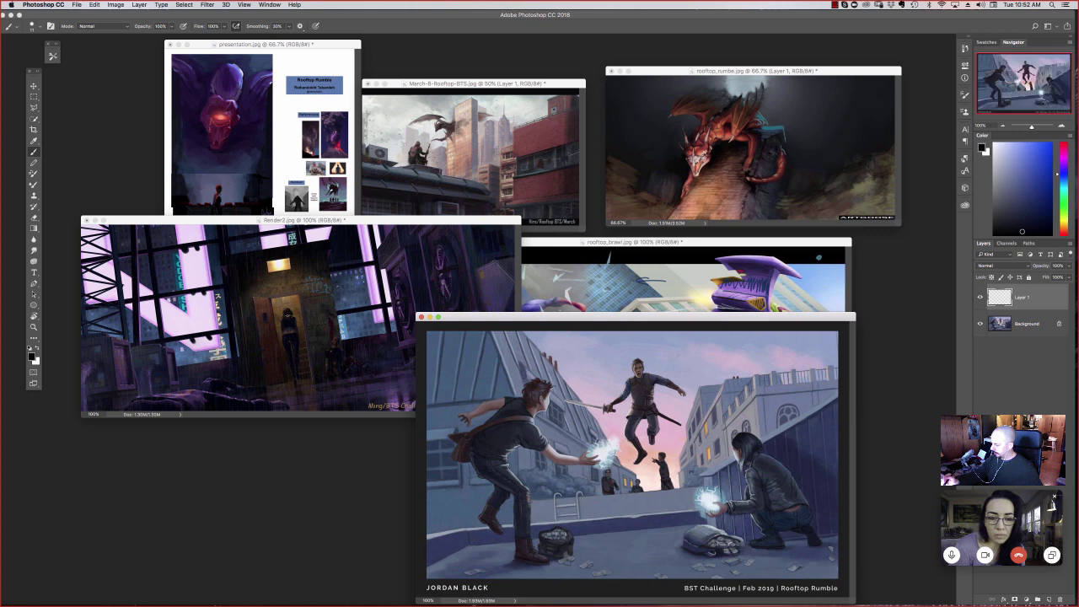
# Step: Rearrange the leaping swordsman and March-8-Rooftop-BTS.jpg windows so that the neighbouring artworks are less covered
pyautogui.moveTo(635, 316); pyautogui.dragTo(509, 203)
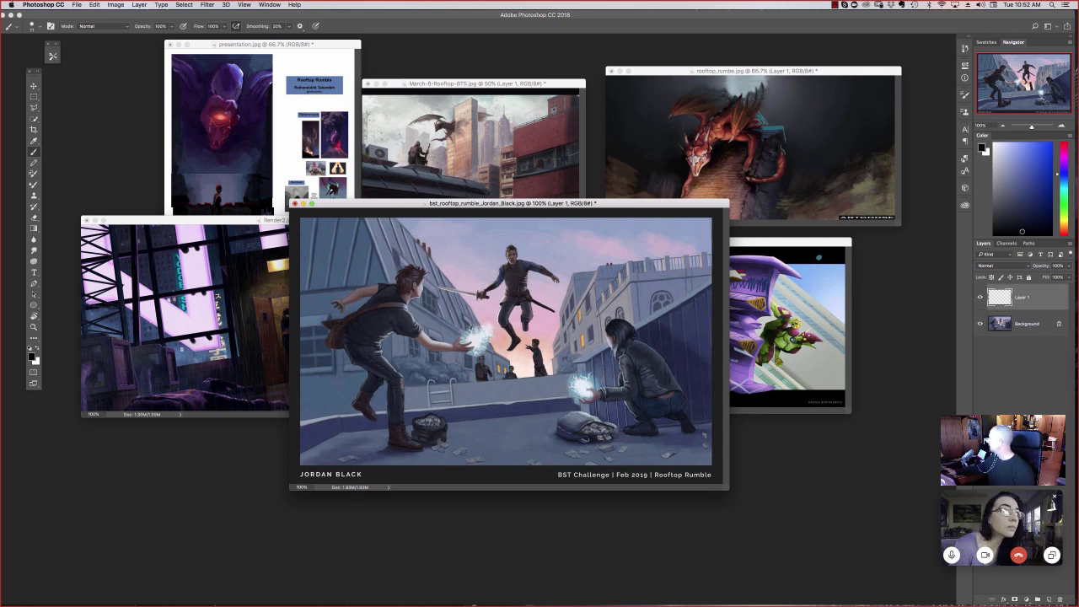
pyautogui.moveTo(1078, 94); pyautogui.dragTo(784, 152)
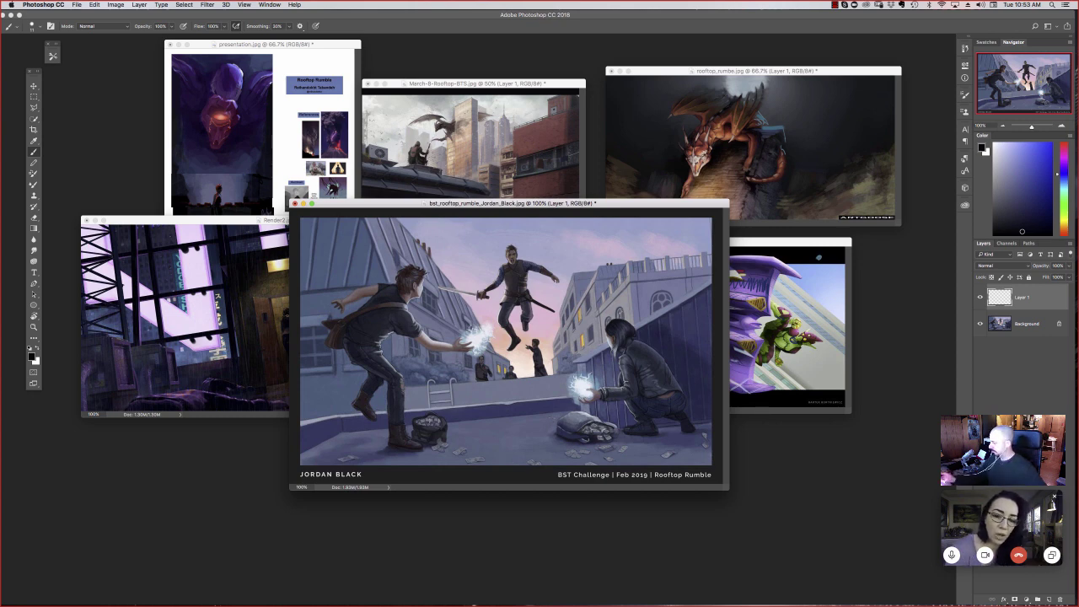
pyautogui.moveTo(509, 203); pyautogui.dragTo(529, 257)
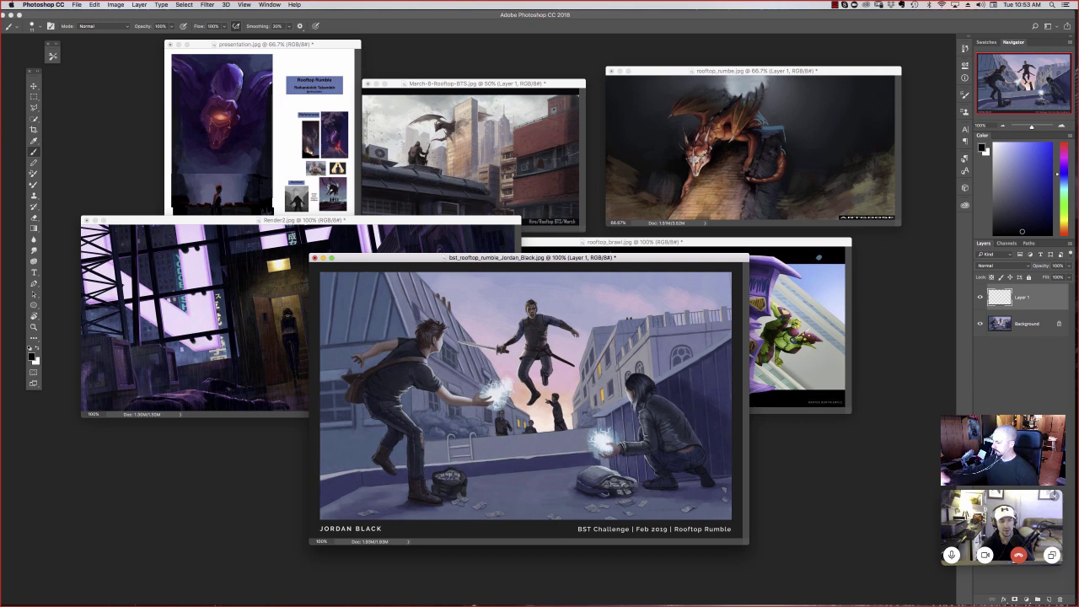
pyautogui.click(551, 83)
pyautogui.moveTo(551, 83); pyautogui.dragTo(542, 76)
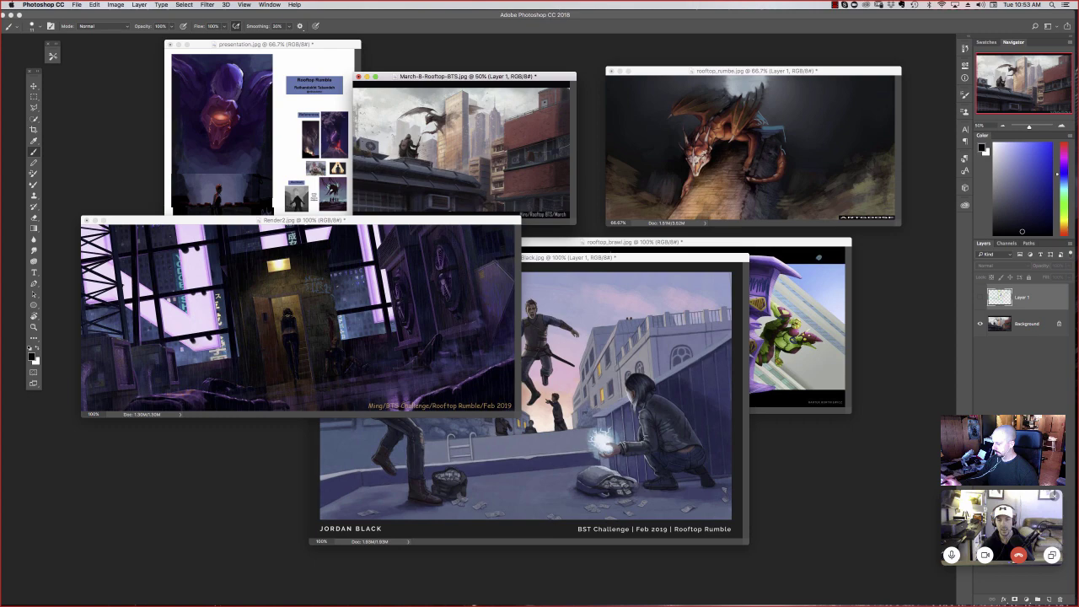
pyautogui.moveTo(700, 256); pyautogui.dragTo(873, 267)
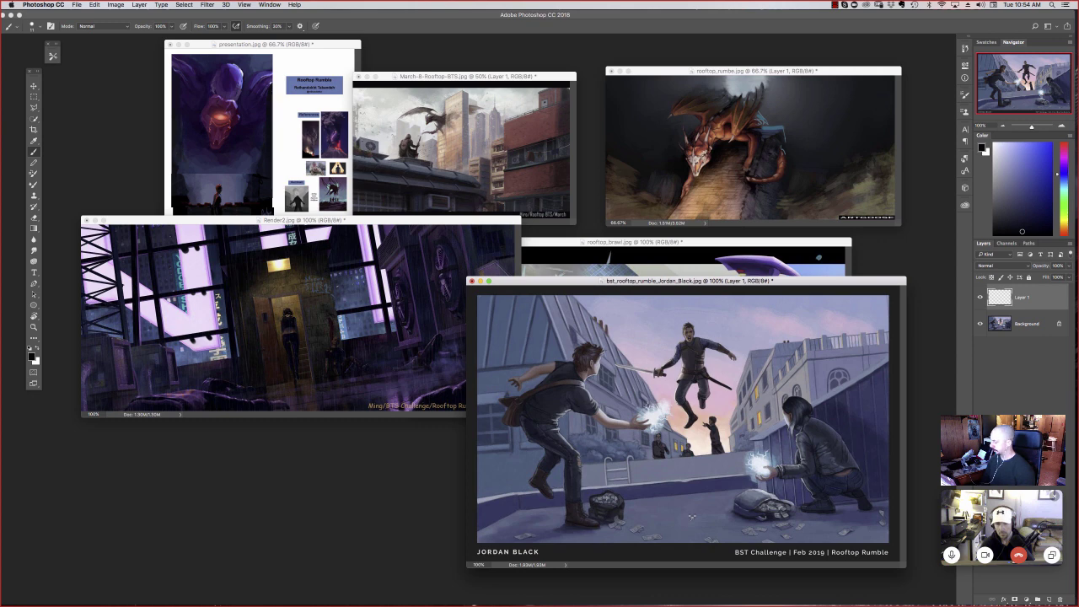
pyautogui.press('super+minus')
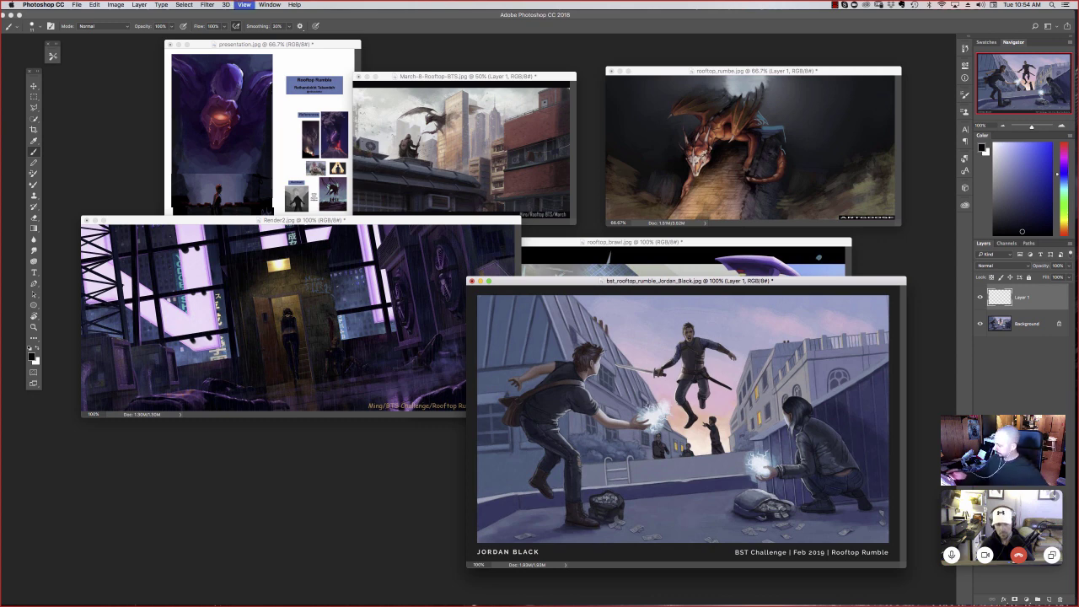
pyautogui.press('super+plus')
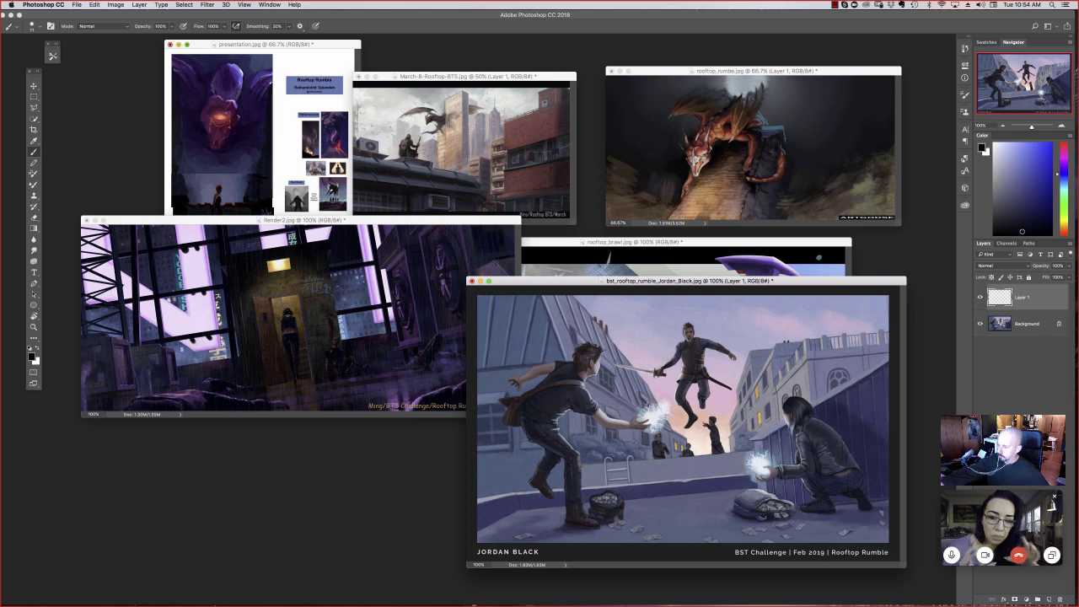
# Step: Close presentation.jpg and March-8-Rooftop-BTS.jpg without saving the changes
pyautogui.click(168, 43)
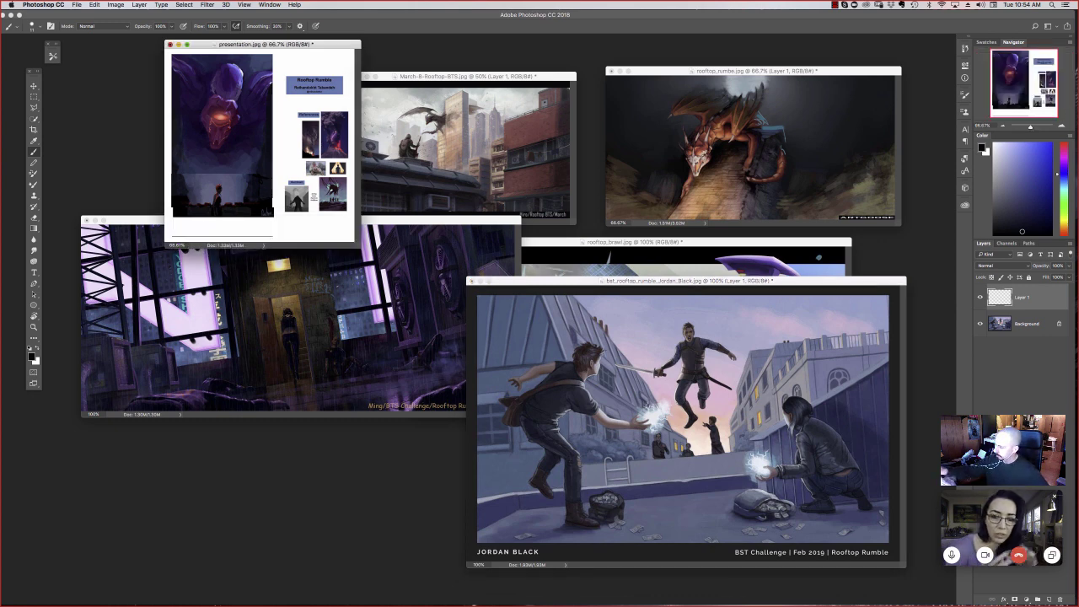
pyautogui.press('super+w')
pyautogui.press('d')
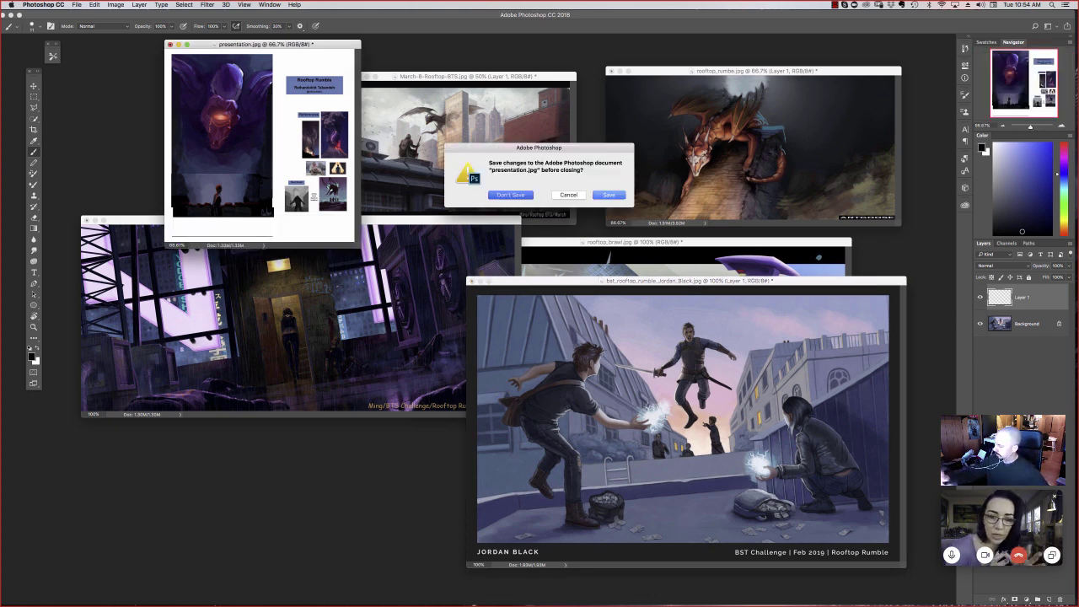
pyautogui.hotkey('ctrl', 'Tab')
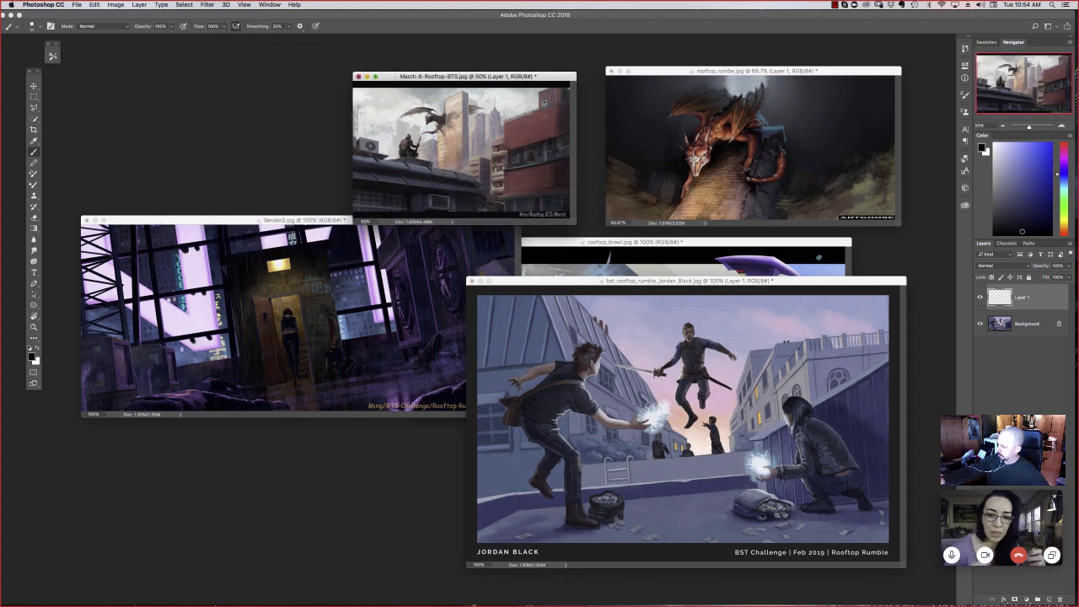
pyautogui.press('super+w')
pyautogui.press('super+d')
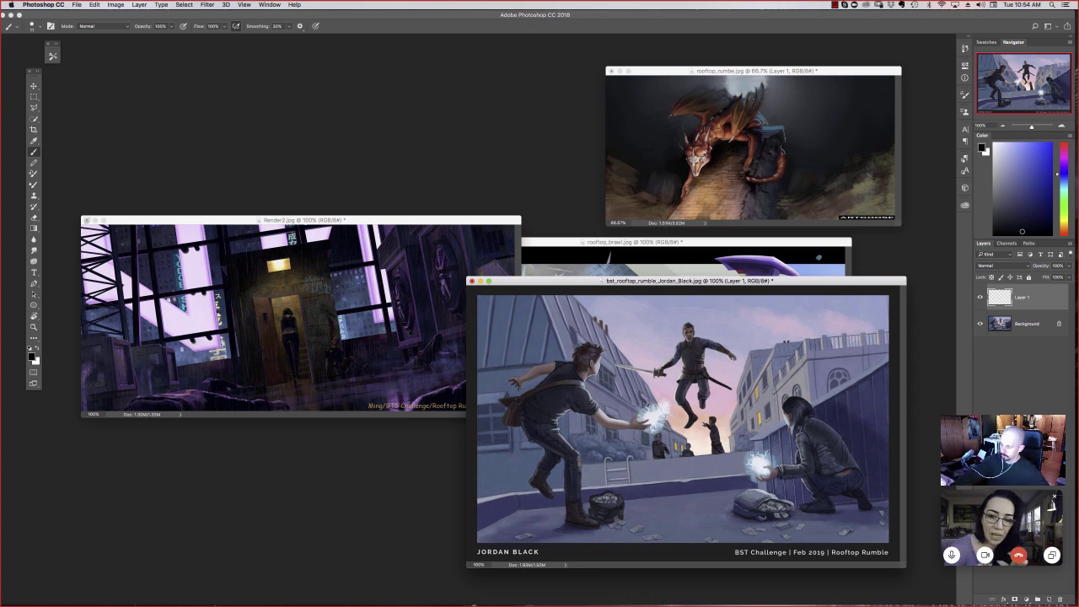
# Step: Close the neon sign painting Render2.jpg and the dragon painting rooftop_rumbe.jpg without saving the changes
pyautogui.click(87, 220)
pyautogui.press('super+w')
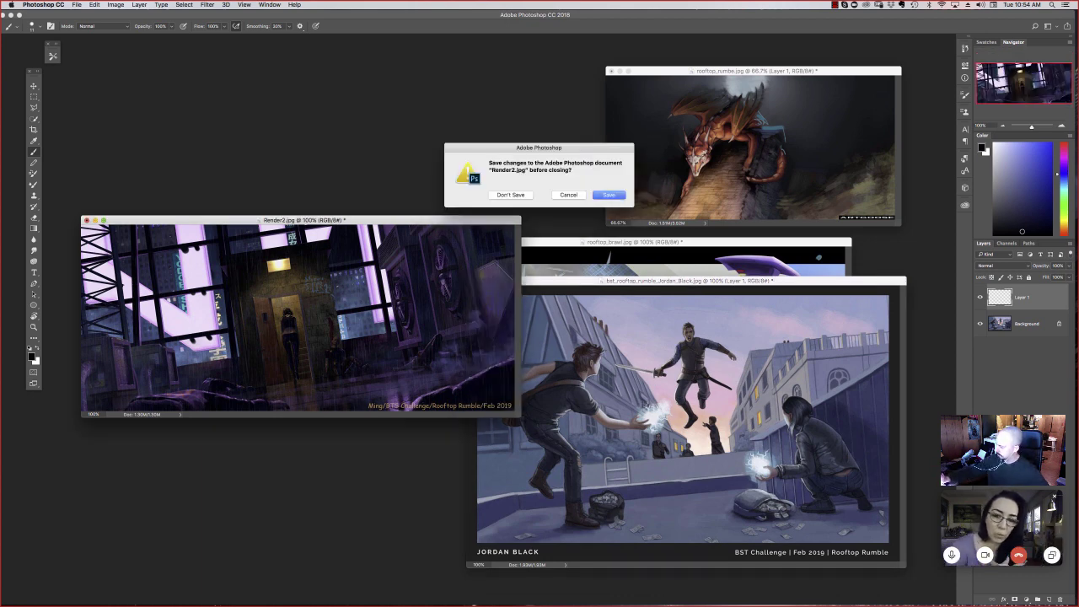
pyautogui.press('super+d')
pyautogui.hotkey('ctrl', 'Tab')
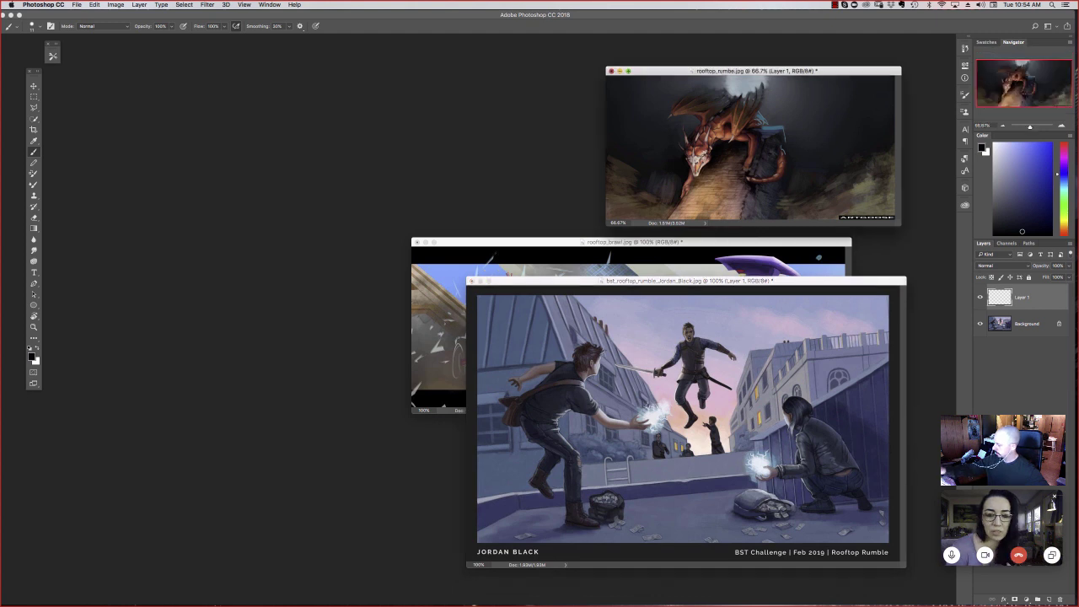
pyautogui.press('super+w')
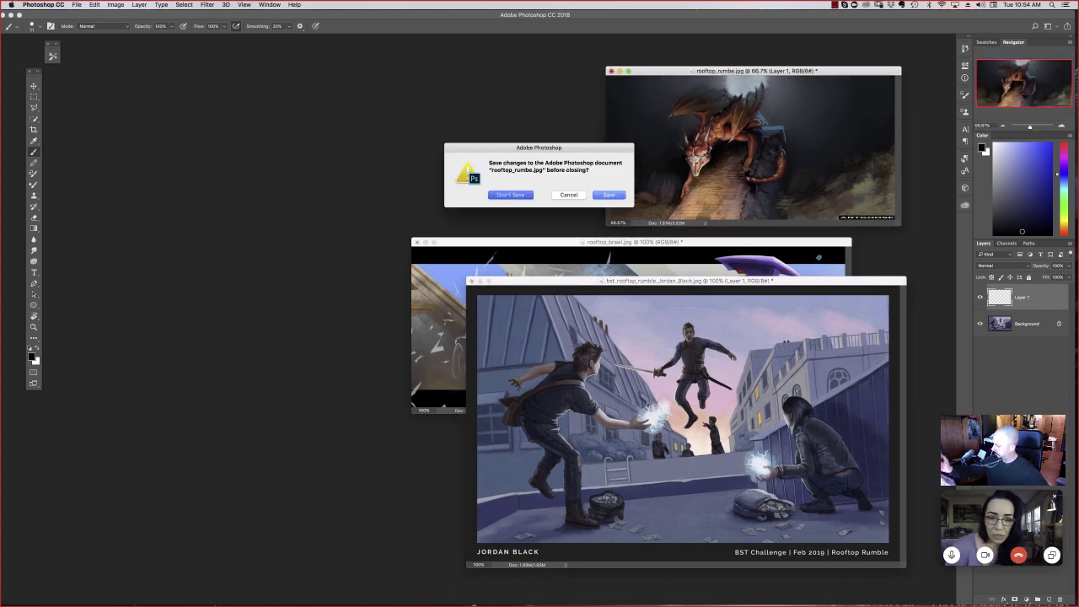
pyautogui.press('super+d')
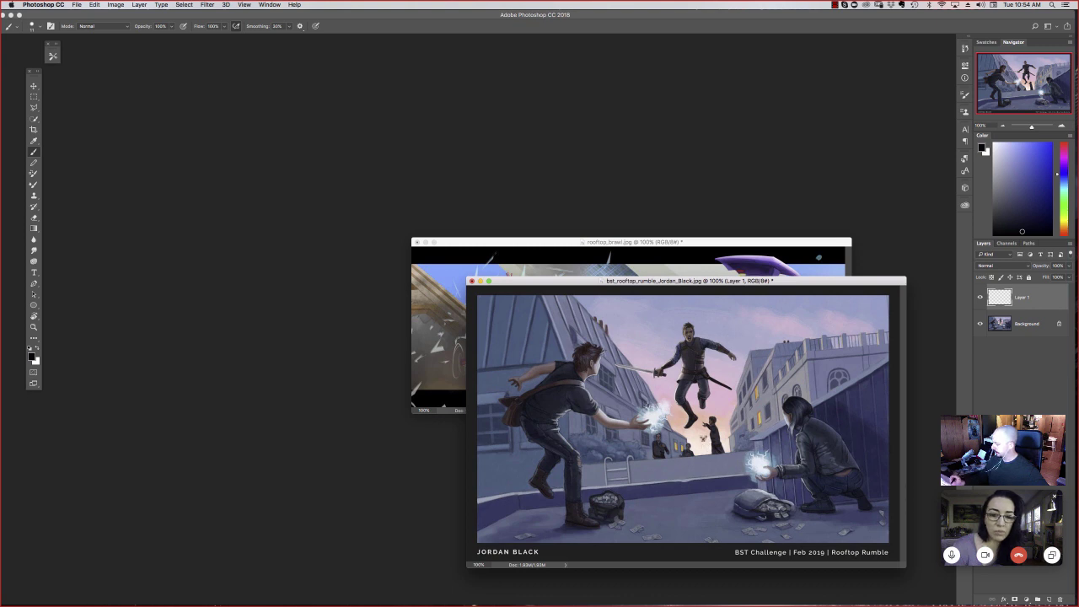
# Step: Close rooftop_brawl.jpg and the leaping swordsman painting without saving the changes
pyautogui.click(416, 242)
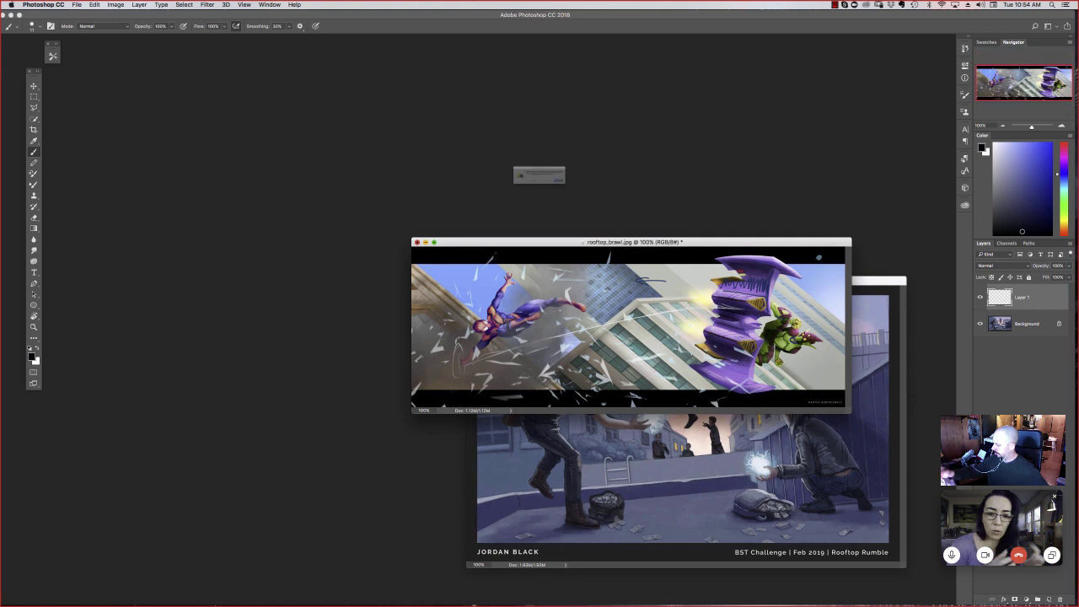
pyautogui.click(509, 195)
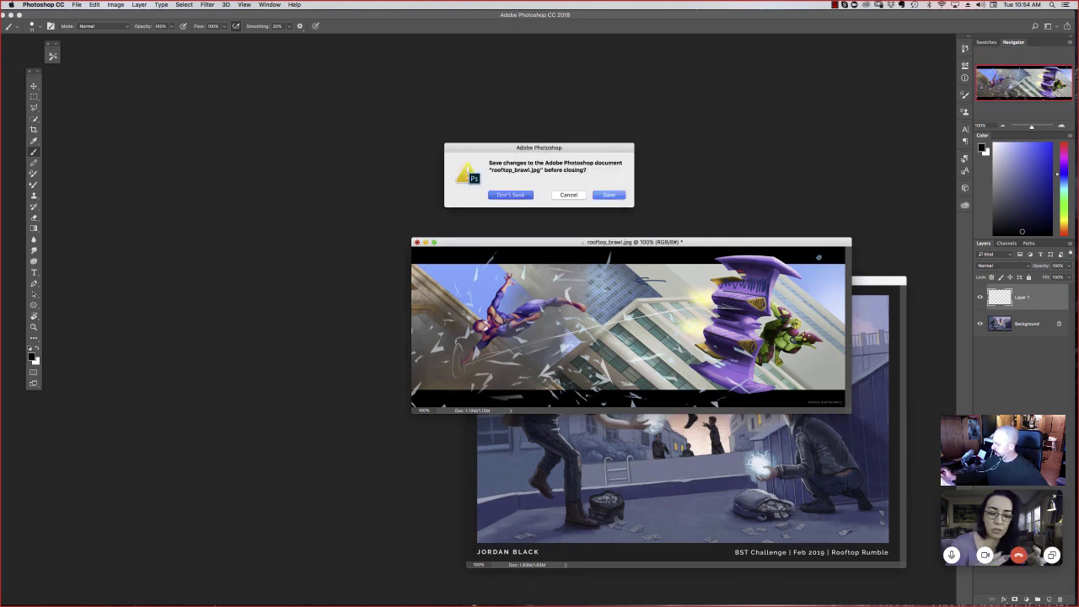
pyautogui.moveTo(556, 280); pyautogui.dragTo(415, 233)
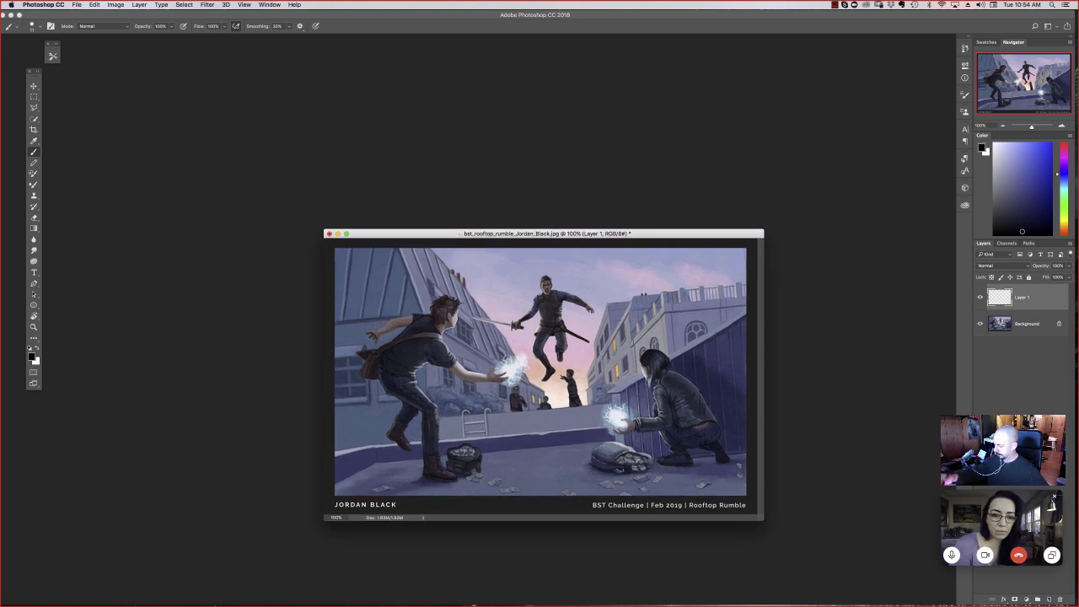
pyautogui.press('super+w')
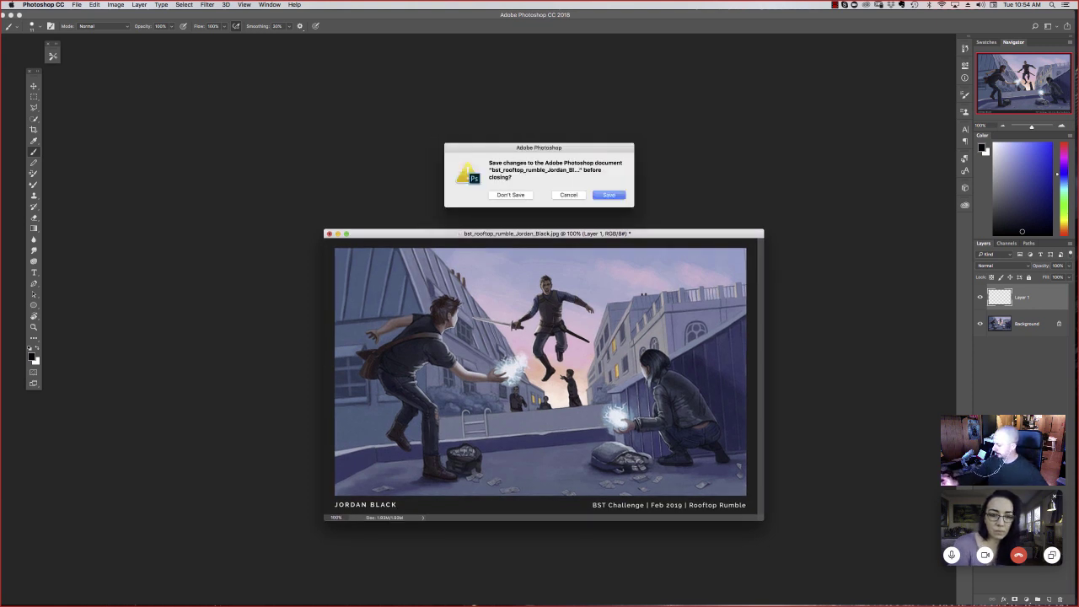
pyautogui.press('super+d')
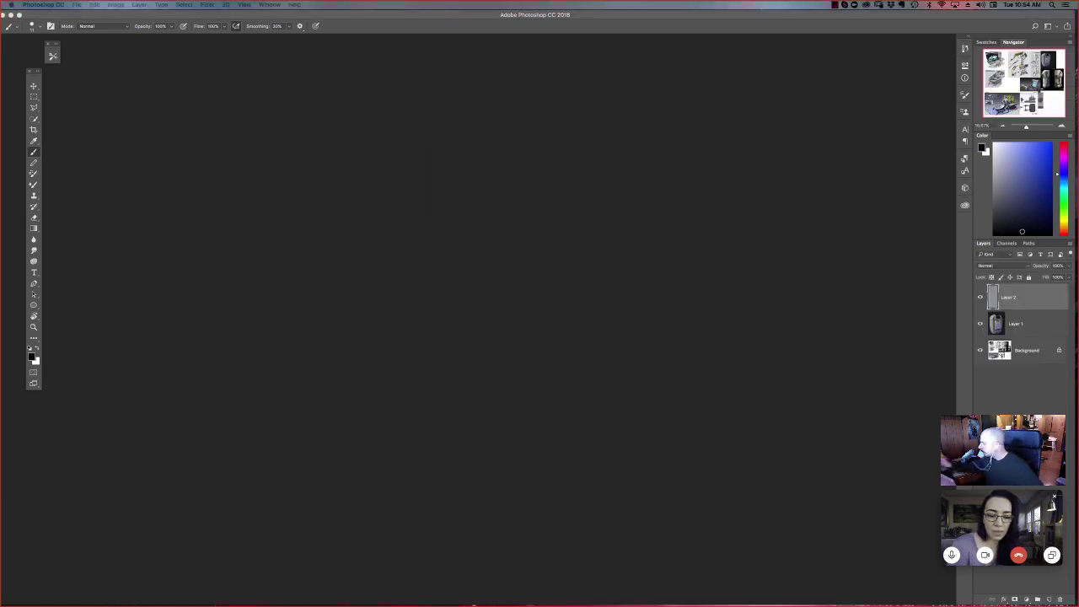
pyautogui.click(835, 4)
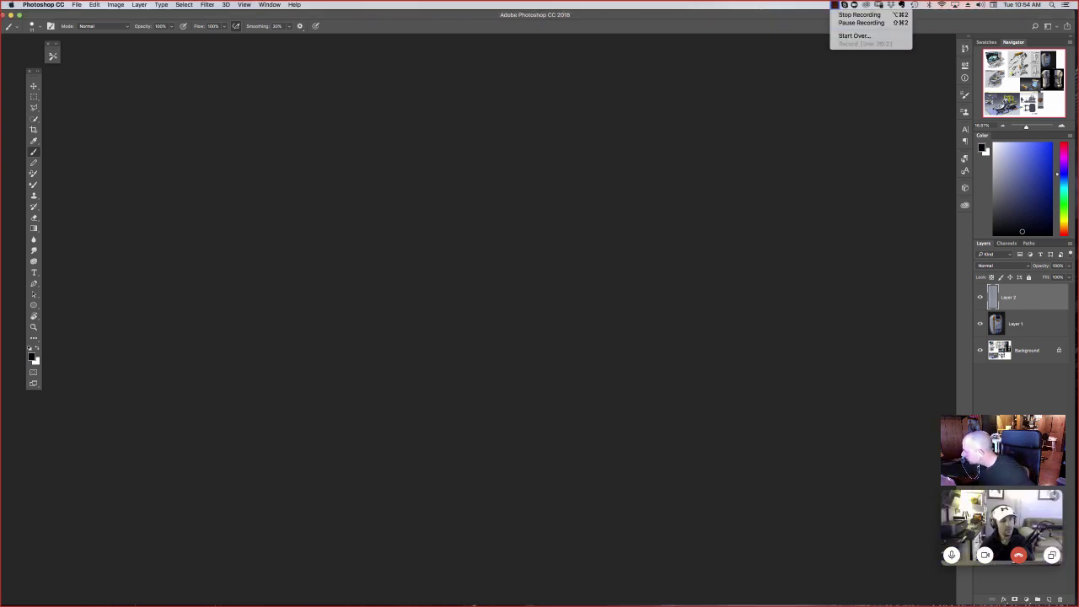
pyautogui.click(860, 14)
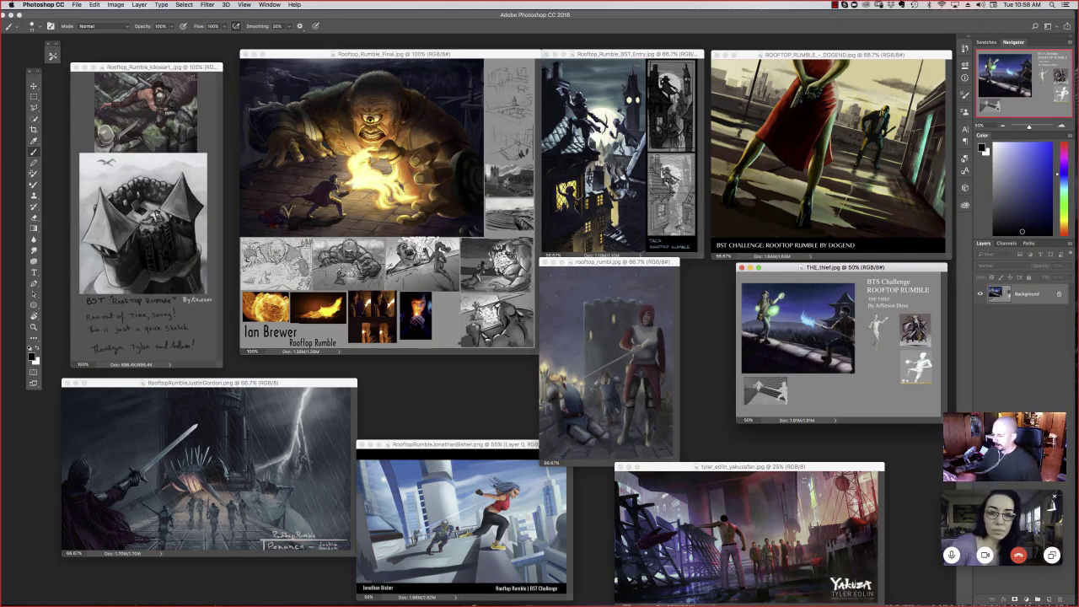
# Step: Show the castle tower sketch sheet alone in full-screen mode at 200% zoom, with both of its pictures in view
pyautogui.moveTo(173, 66); pyautogui.dragTo(206, 103)
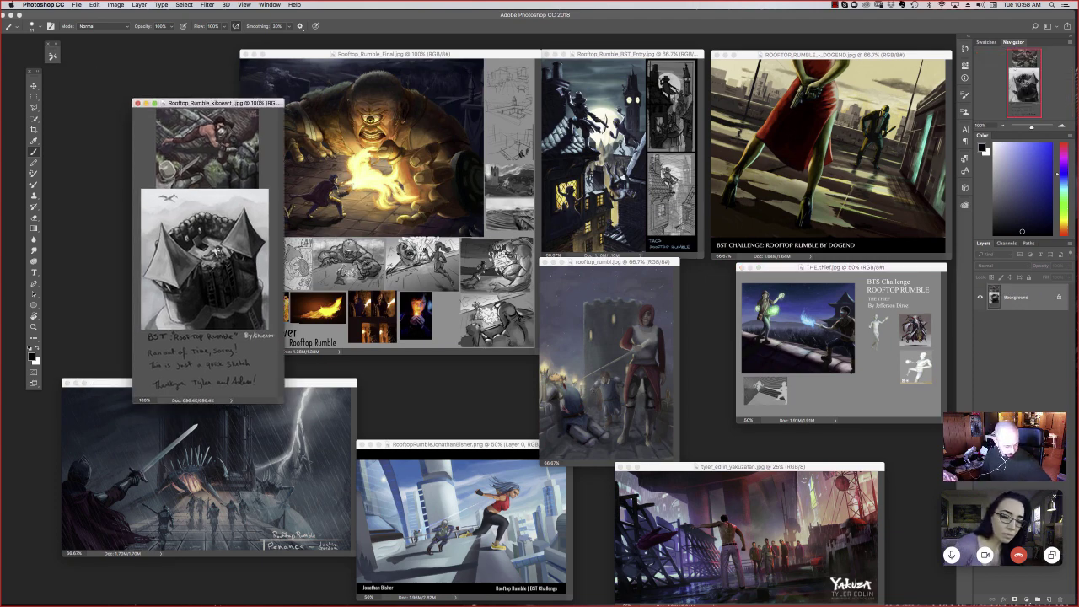
pyautogui.press('super+w')
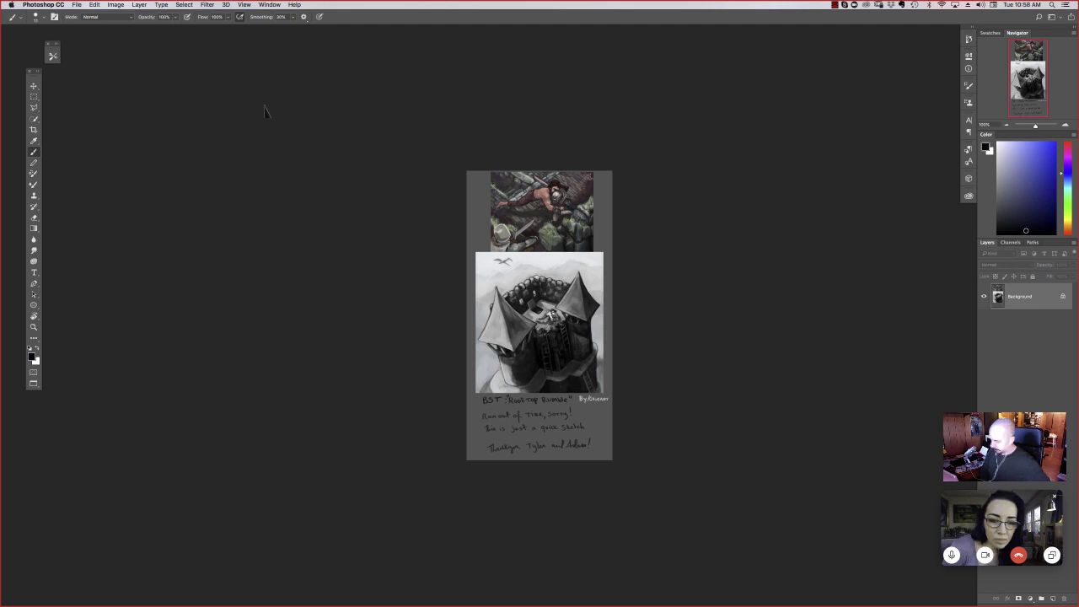
pyautogui.press('super+0')
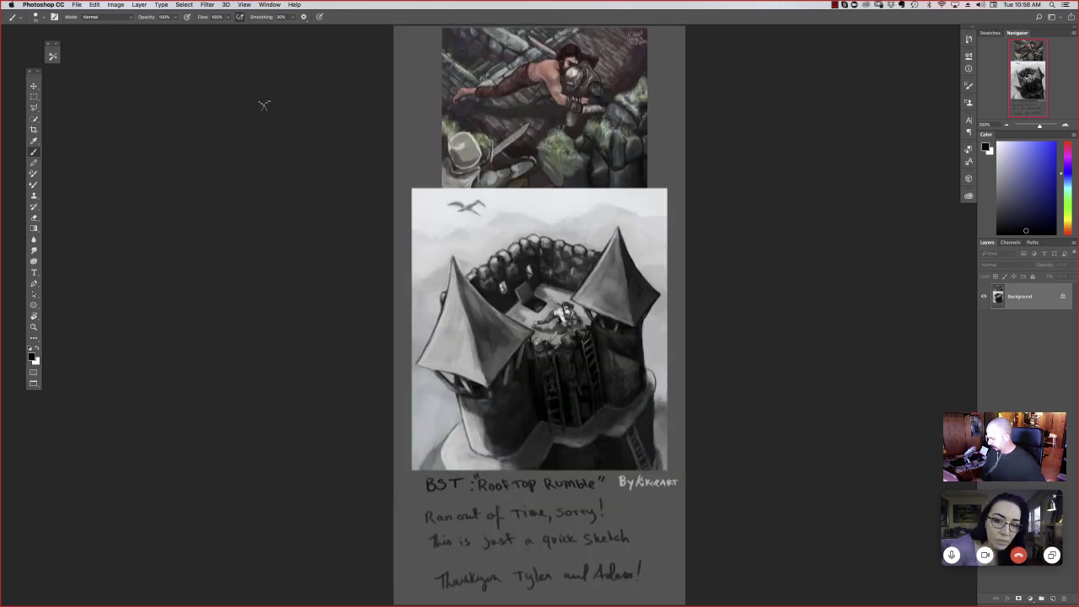
pyautogui.scroll(2, 648, 412)
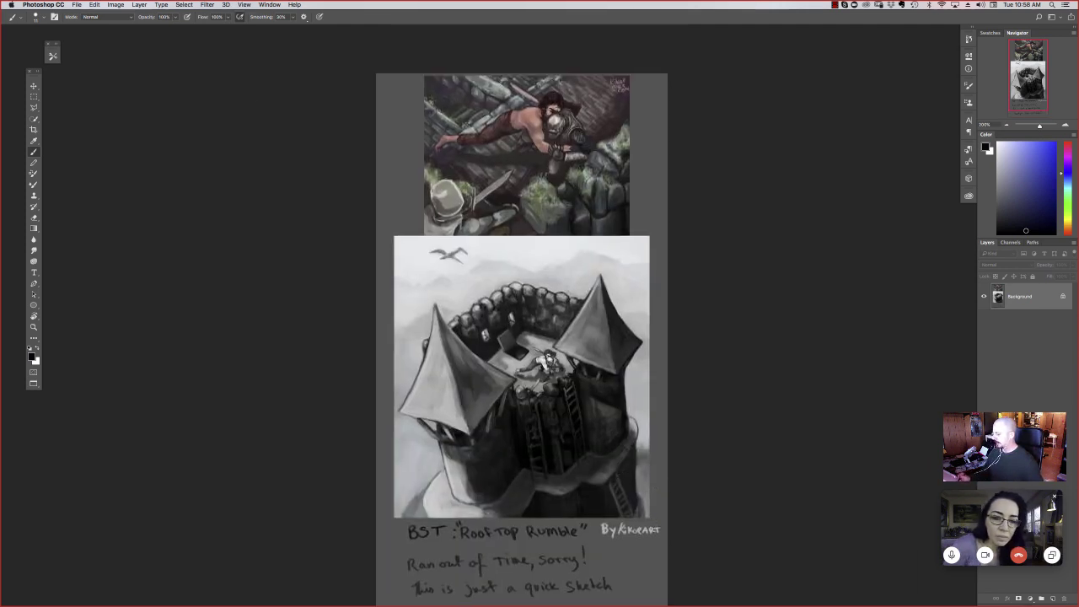
pyautogui.moveTo(637, 436); pyautogui.dragTo(626, 450)
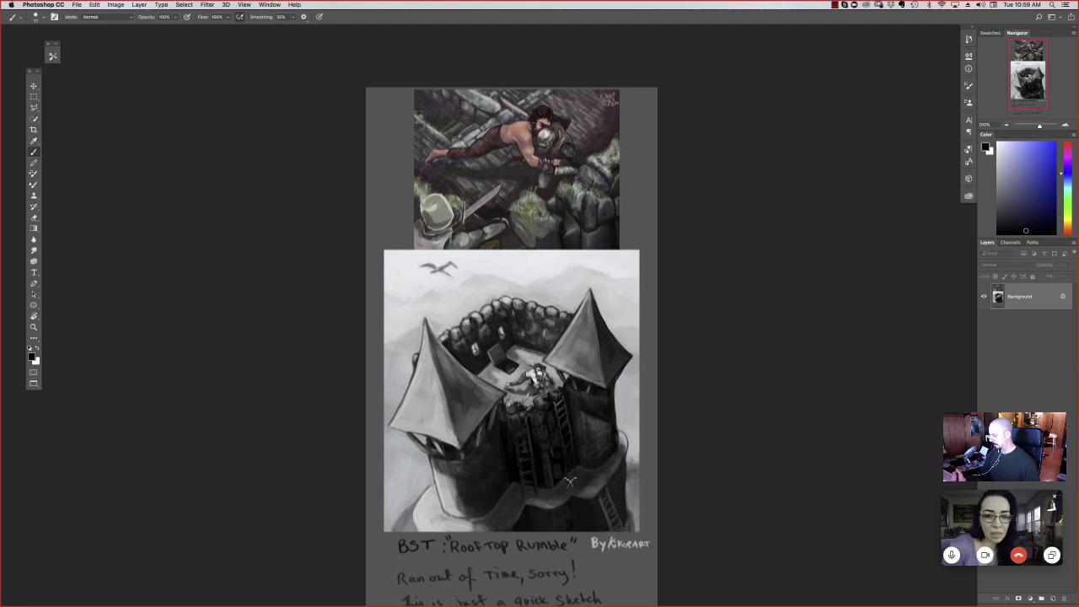
pyautogui.scroll(-3, 570, 482)
pyautogui.scroll(3, 602, 303)
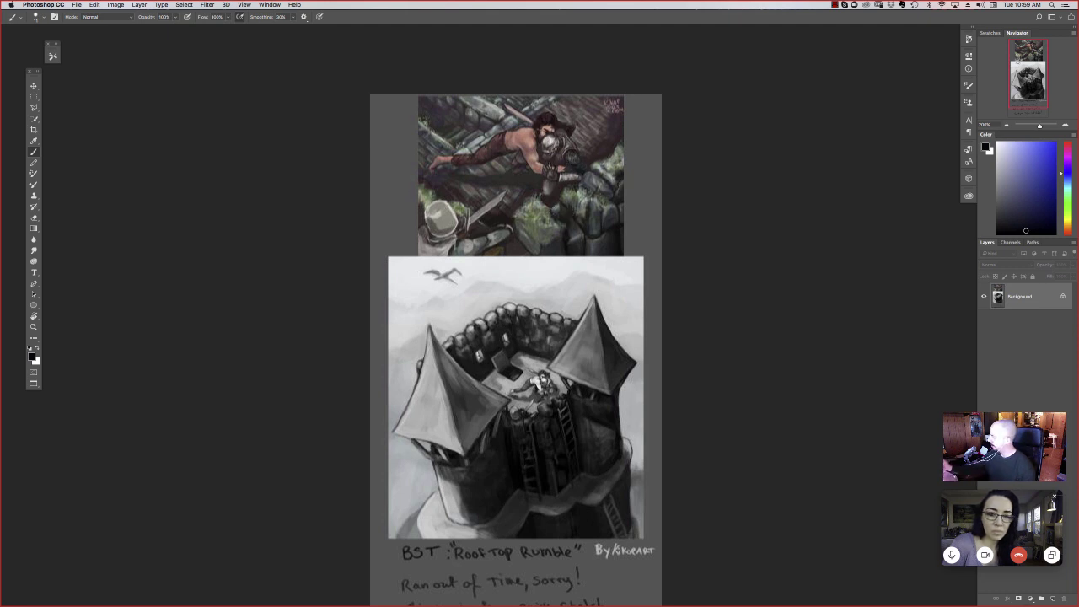
# Step: Pick a bright purple and sketch an angled parapet with its first vertical supports across the colour picture into the tower sketch
pyautogui.click(1067, 157)
pyautogui.click(1030, 150)
pyautogui.click(540, 229)
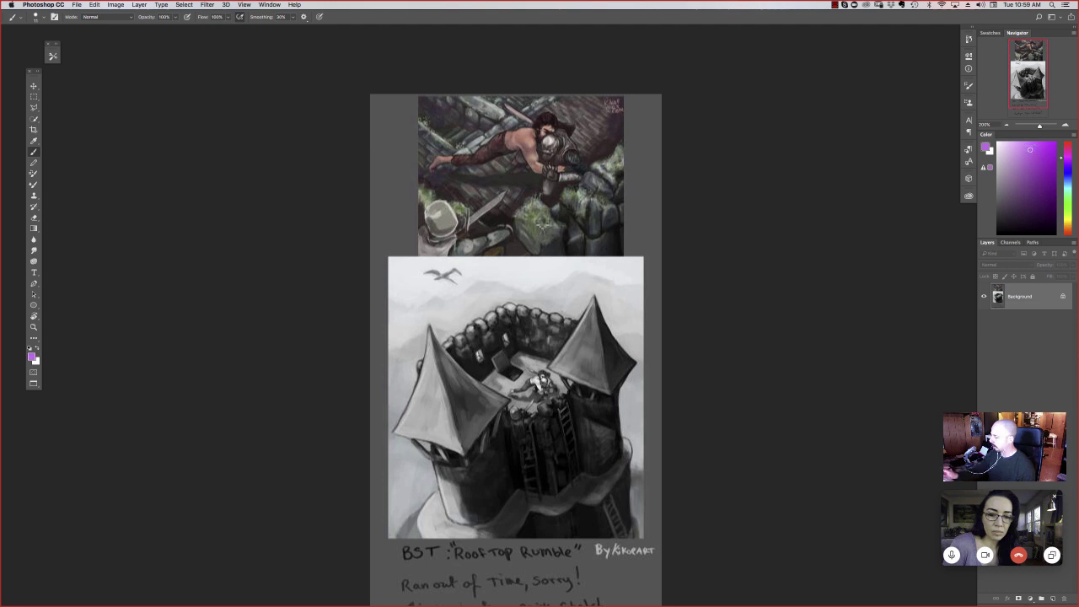
pyautogui.moveTo(653, 164)
pyautogui.mouseDown()
pyautogui.moveTo(627, 194)
pyautogui.moveTo(642, 138)
pyautogui.moveTo(535, 218)
pyautogui.moveTo(526, 206)
pyautogui.moveTo(506, 223)
pyautogui.moveTo(390, 174)
pyautogui.moveTo(512, 229)
pyautogui.moveTo(661, 167)
pyautogui.mouseUp()
pyautogui.moveTo(427, 212); pyautogui.dragTo(503, 236)
pyautogui.moveTo(659, 182); pyautogui.dragTo(651, 270)
pyautogui.moveTo(639, 196); pyautogui.dragTo(632, 309)
pyautogui.moveTo(595, 222); pyautogui.dragTo(582, 320)
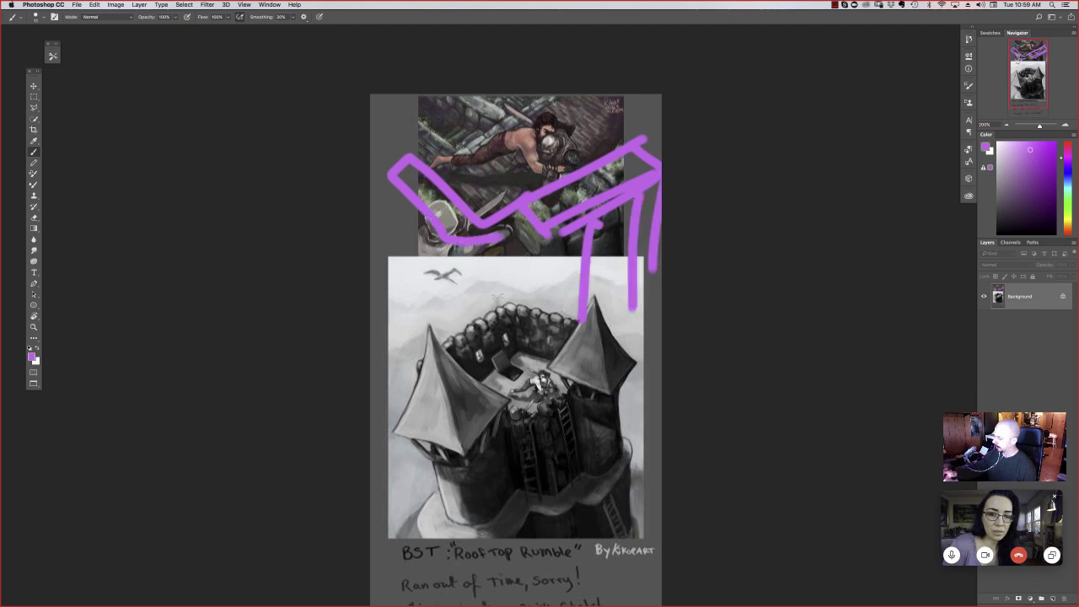
# Step: Add more purple vertical supports below the parapet and two short posts at the upper edge of the colour picture
pyautogui.moveTo(553, 232); pyautogui.dragTo(553, 329)
pyautogui.moveTo(519, 249); pyautogui.dragTo(518, 331)
pyautogui.moveTo(483, 248); pyautogui.dragTo(478, 325)
pyautogui.moveTo(411, 215); pyautogui.dragTo(404, 303)
pyautogui.moveTo(595, 253); pyautogui.dragTo(603, 316)
pyautogui.moveTo(627, 130); pyautogui.dragTo(628, 84)
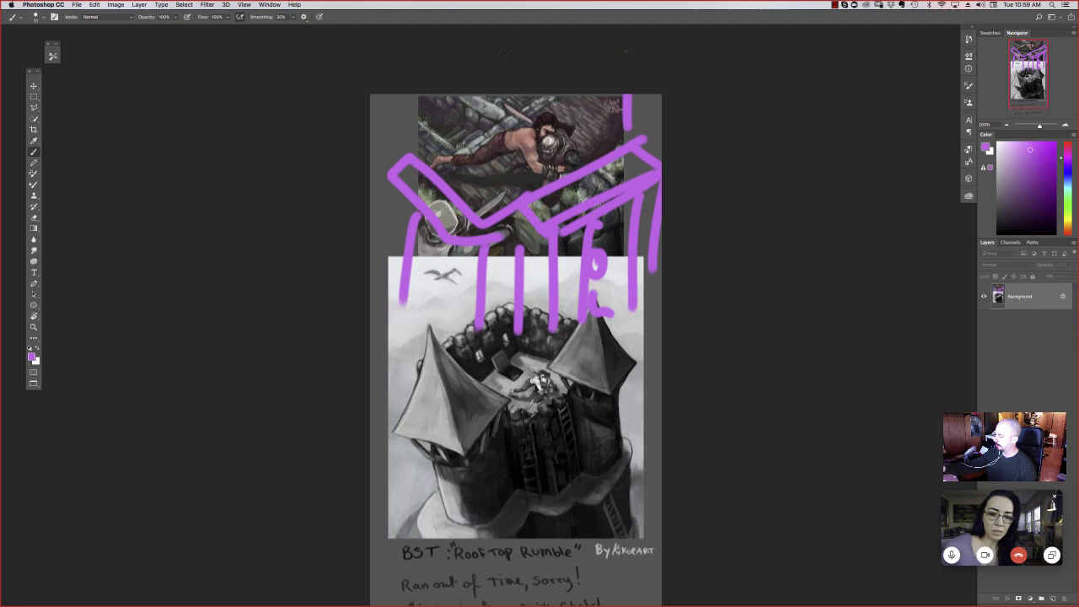
pyautogui.moveTo(427, 108)
pyautogui.mouseDown()
pyautogui.moveTo(426, 91)
pyautogui.moveTo(428, 135)
pyautogui.mouseUp()
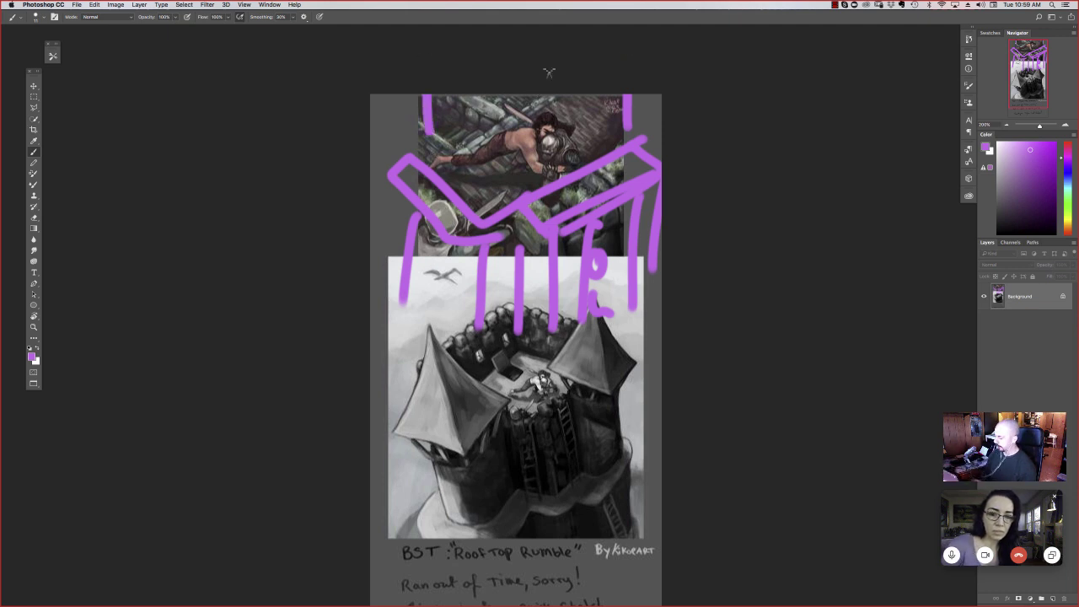
# Step: Sweep a large looping purple curve over the castle towers, running out to the sheet's left edge
pyautogui.moveTo(549, 435); pyautogui.dragTo(608, 371)
pyautogui.moveTo(641, 305); pyautogui.dragTo(549, 435)
pyautogui.moveTo(660, 384); pyautogui.dragTo(372, 396)
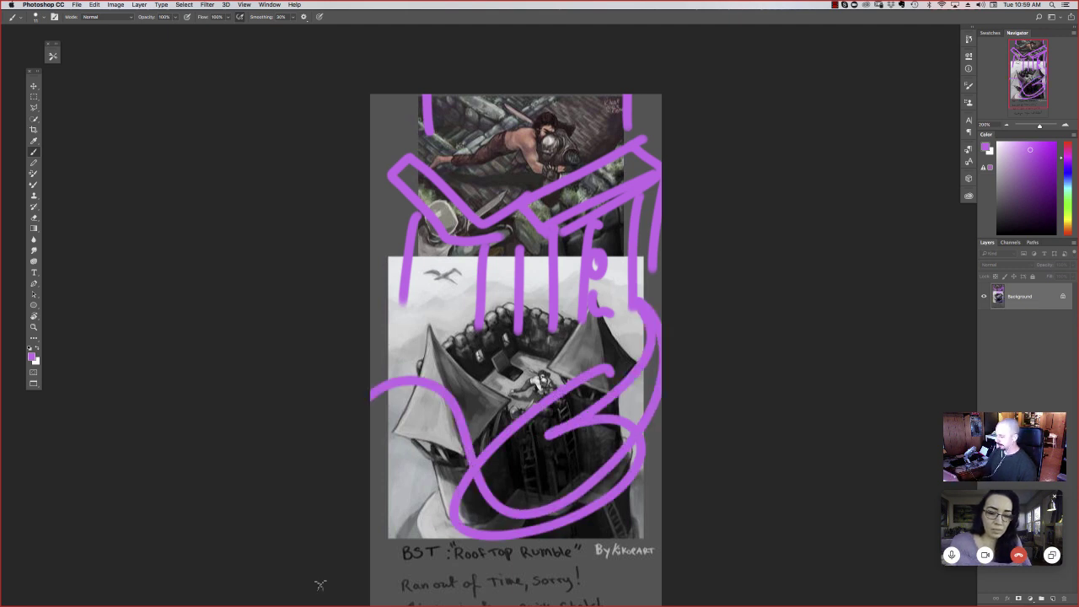
# Step: Undo all the purple strokes on the castle tower sheet
pyautogui.press('super+z')
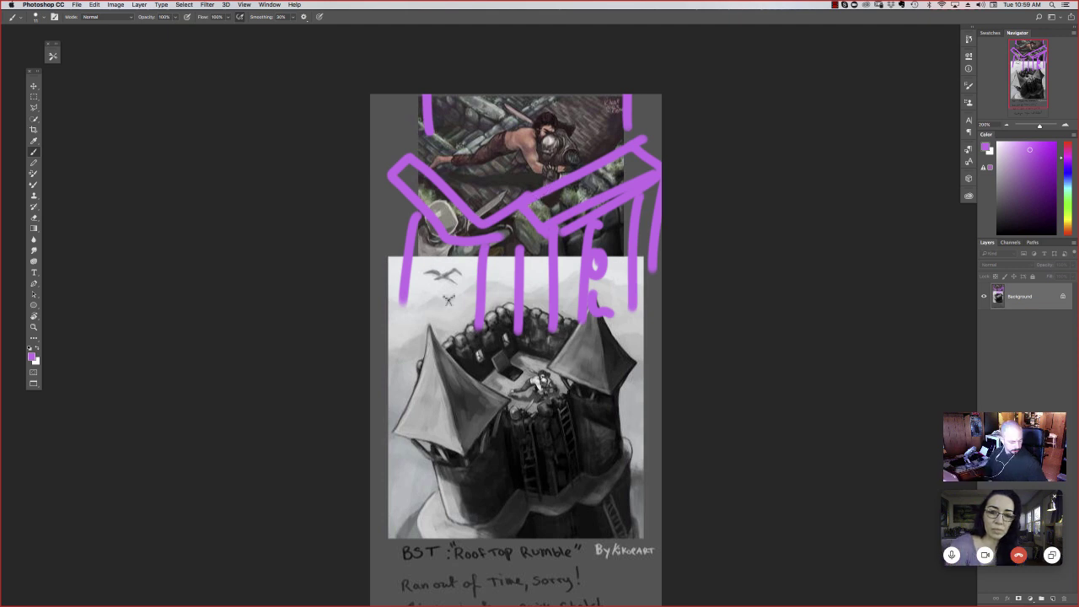
pyautogui.press('super+z')
pyautogui.press('super+z')
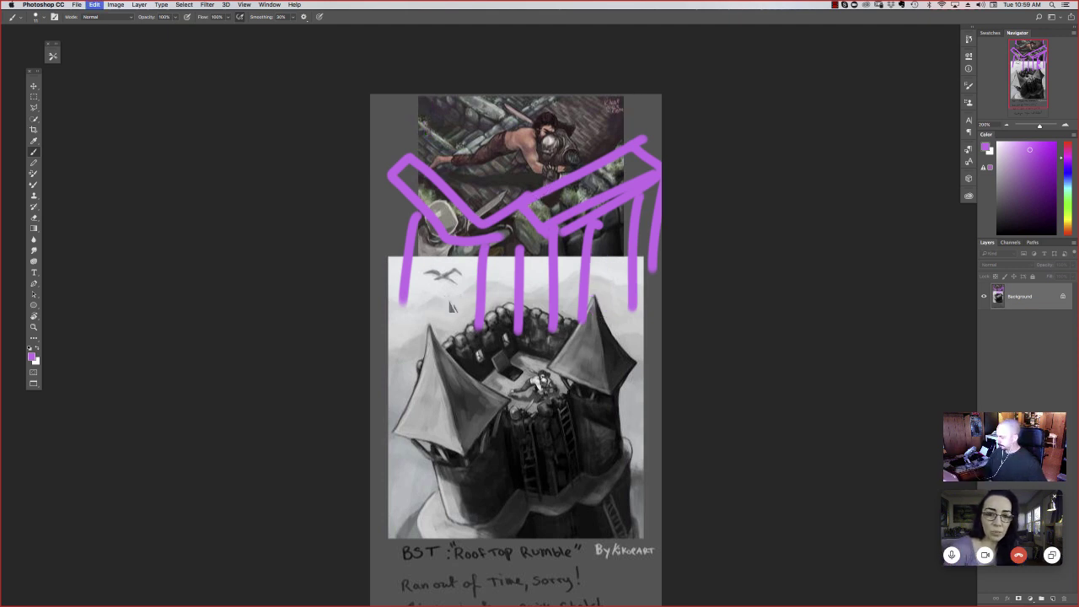
pyautogui.press('super+z')
pyautogui.press('super+z')
pyautogui.press('super+z')
pyautogui.press('super+z')
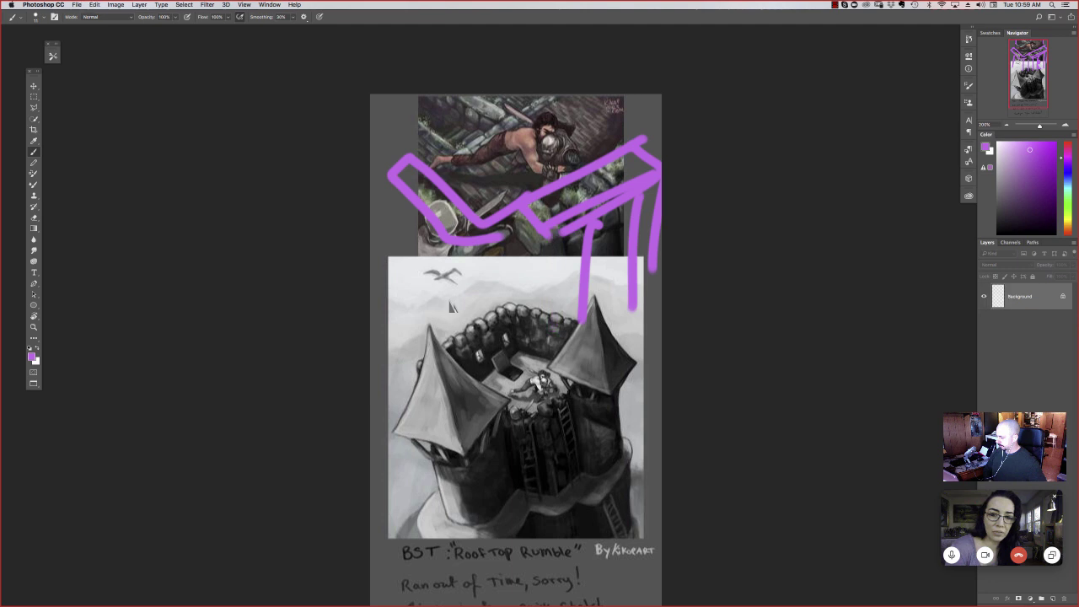
pyautogui.press('super+z')
pyautogui.press('super+z')
pyautogui.press('super+z')
pyautogui.press('super+z')
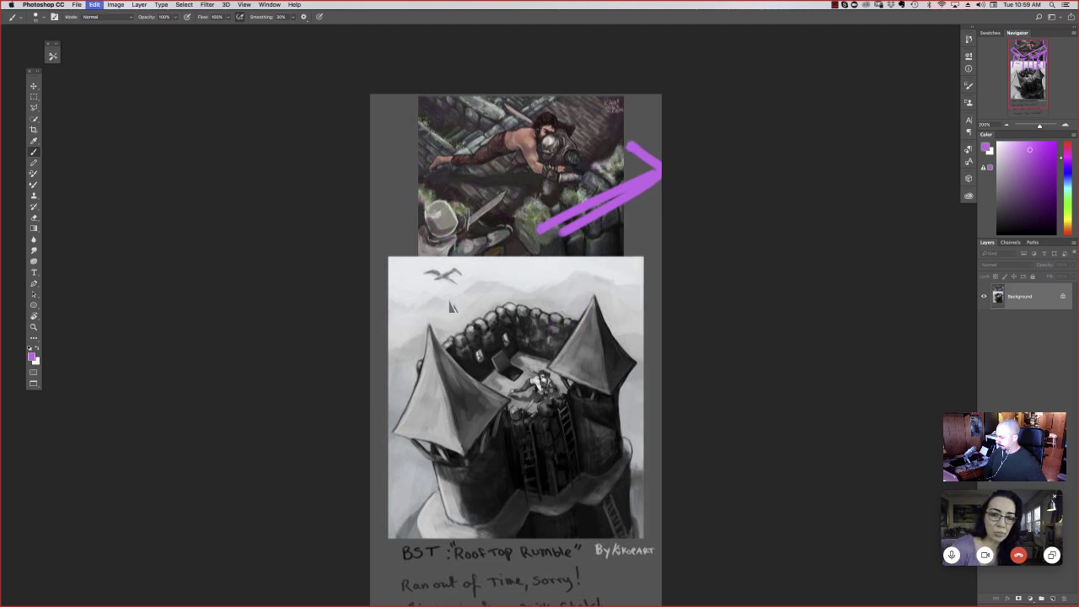
pyautogui.press('super+z')
pyautogui.press('super+z')
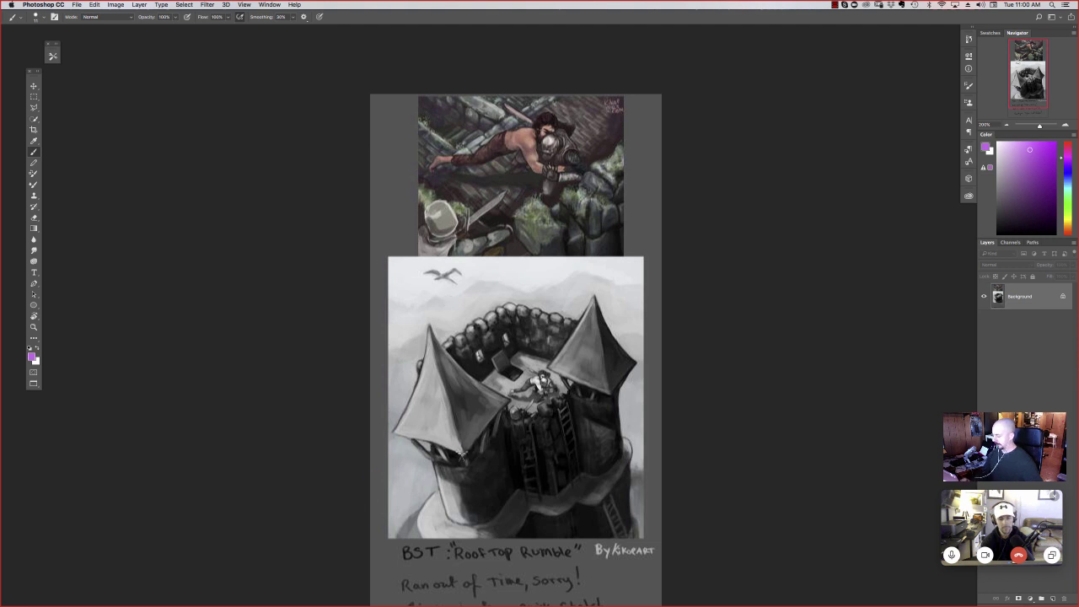
# Step: Draw a curved purple line from the rooftop fighter to the sheet's left edge, and undo it
pyautogui.moveTo(551, 386); pyautogui.dragTo(371, 482)
pyautogui.click(548, 160)
pyautogui.press('super+z')
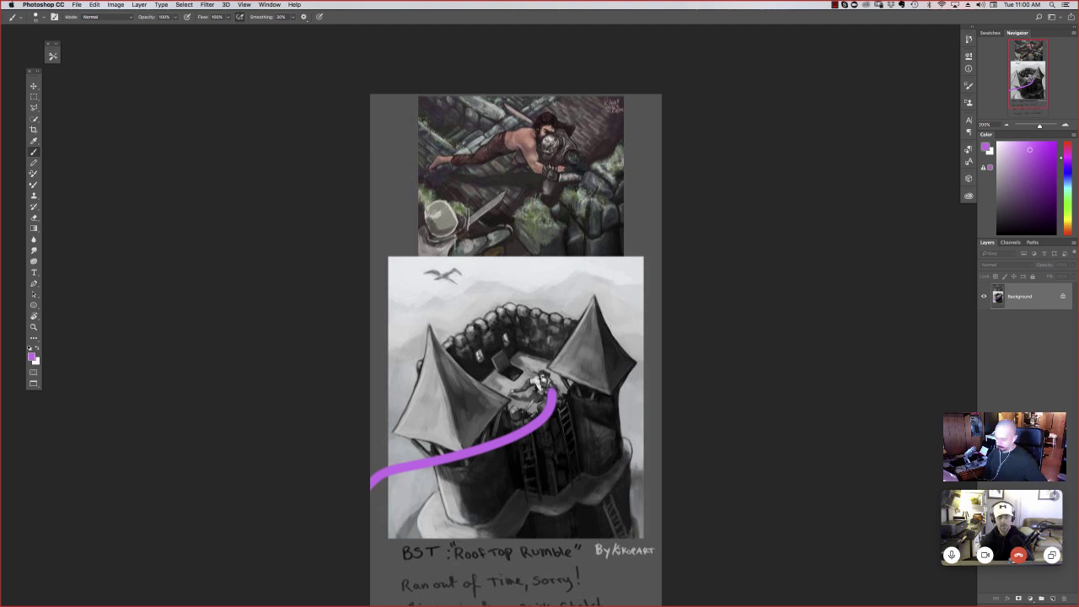
pyautogui.press('super+z')
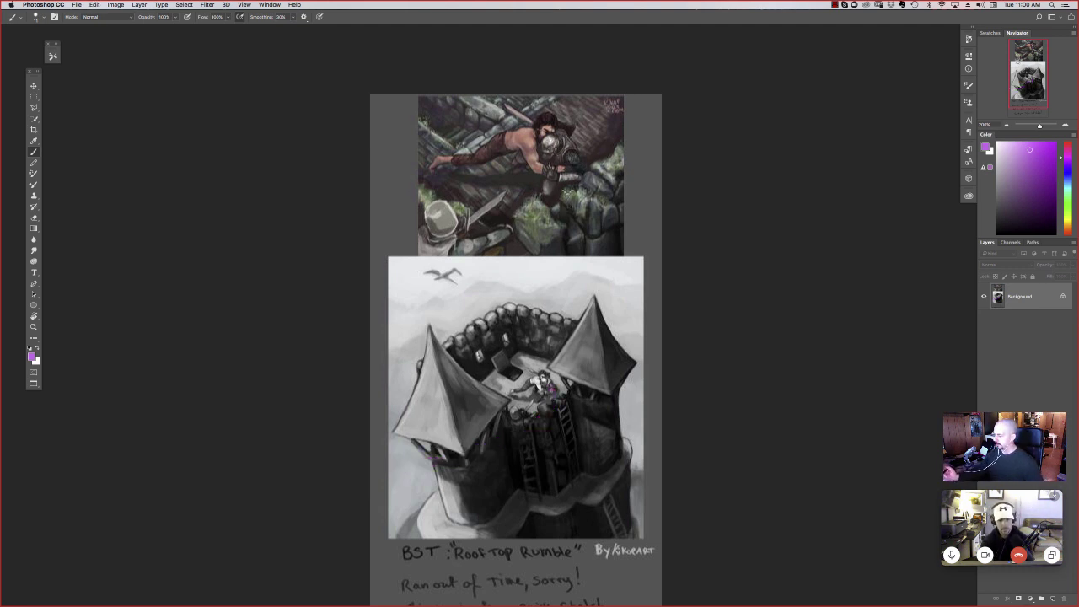
# Step: Examine the castle tower sheet up close and as a whole at 200% zoom in full screen with the interface hidden
pyautogui.press('super+=')
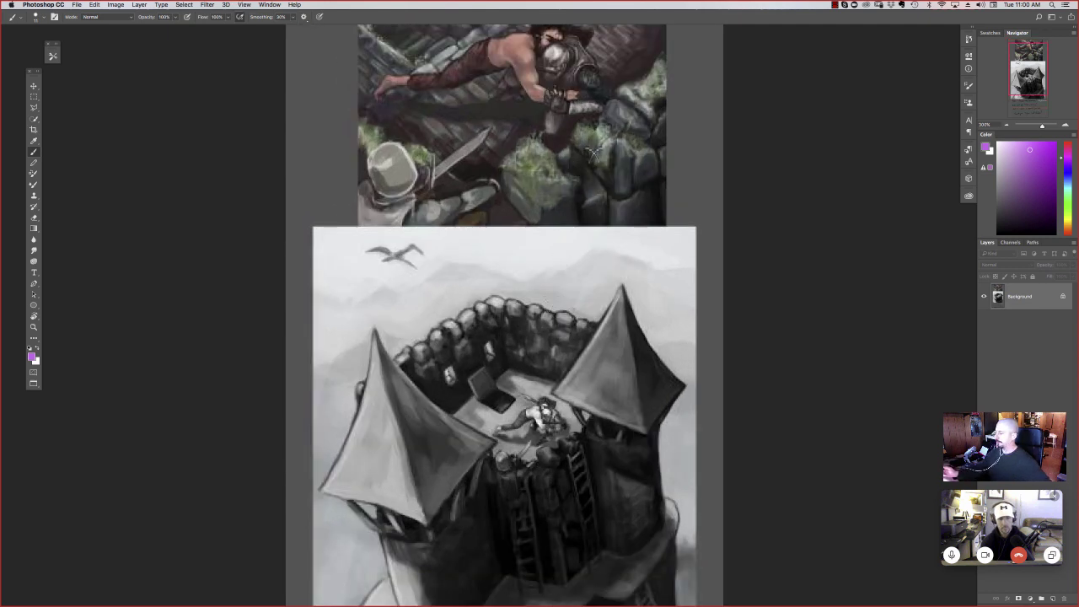
pyautogui.moveTo(589, 159)
pyautogui.mouseDown()
pyautogui.moveTo(622, 193)
pyautogui.moveTo(569, 267)
pyautogui.mouseUp()
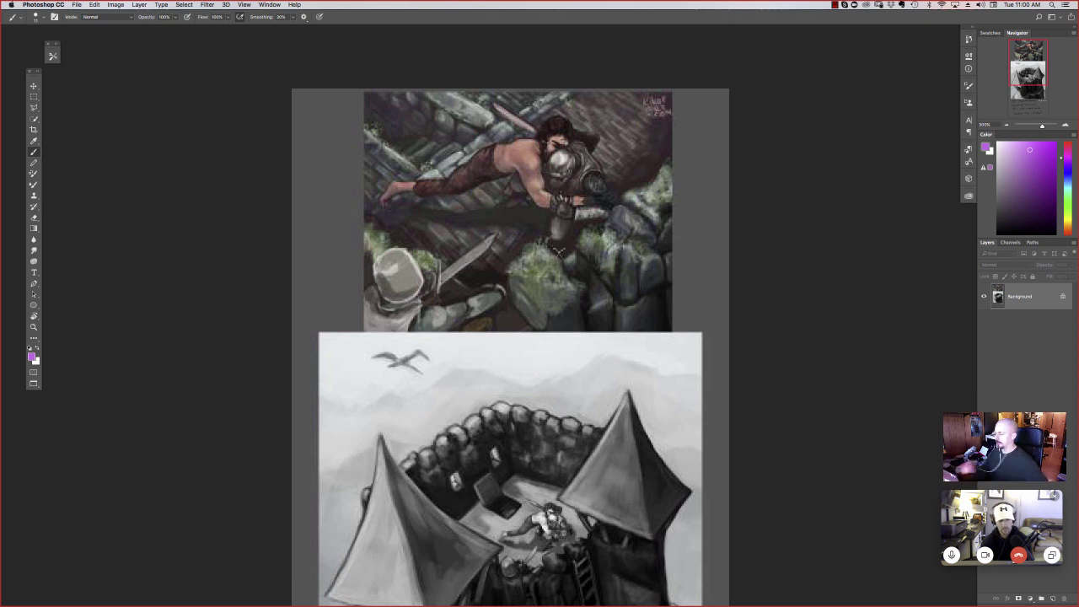
pyautogui.press('super+minus')
pyautogui.scroll(-5, 530, 316)
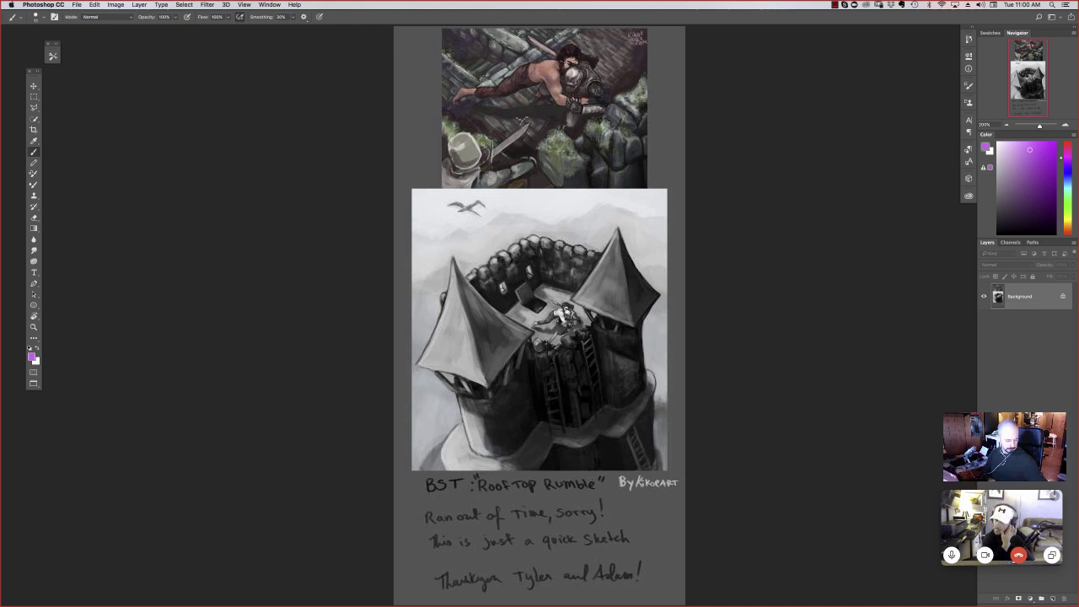
pyautogui.press('f')
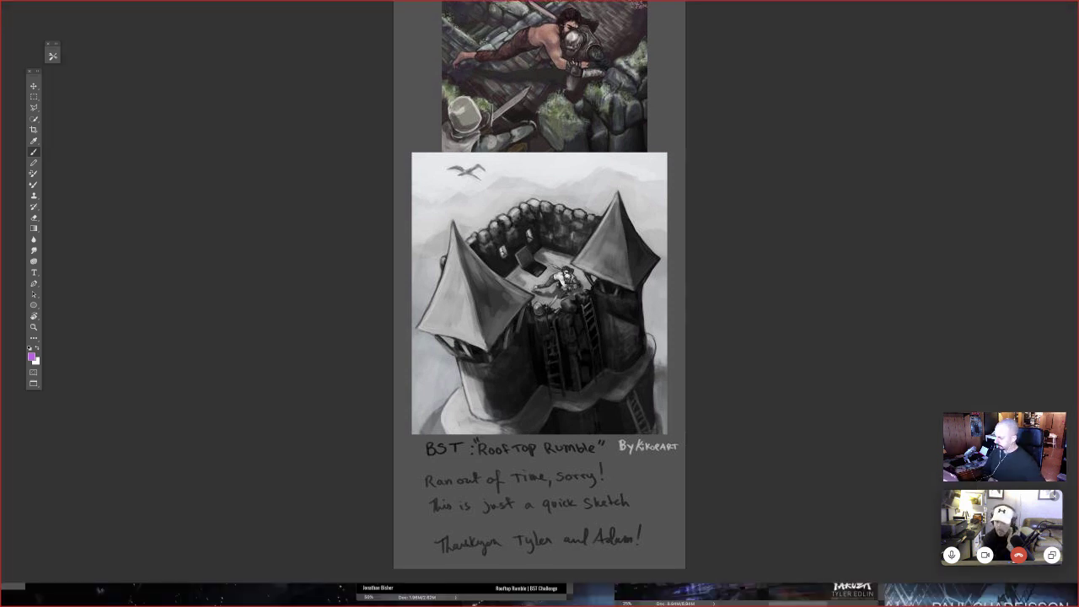
pyautogui.press('Tab')
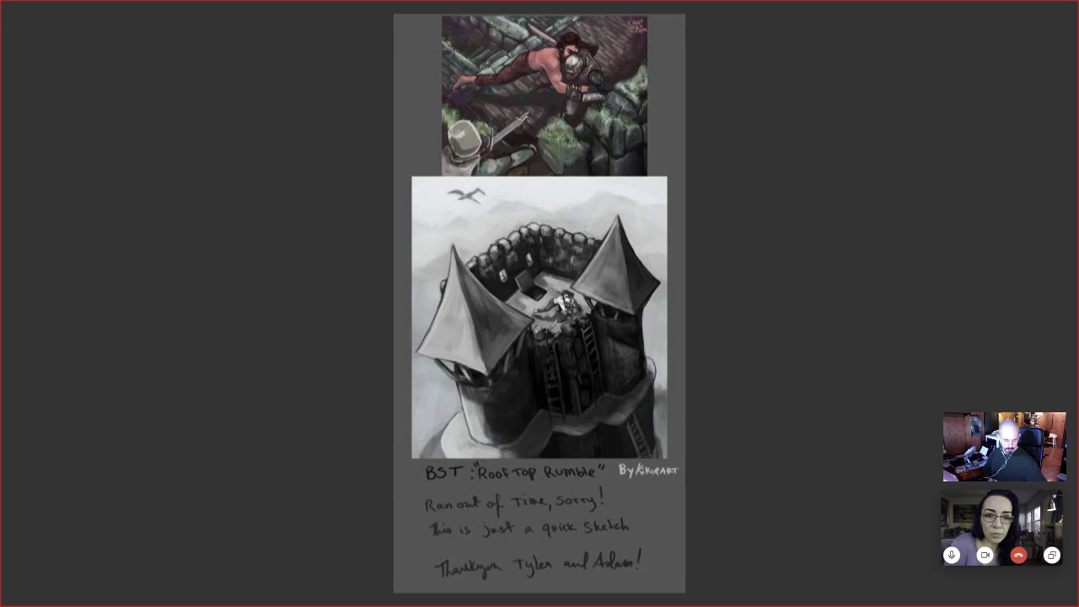
# Step: Return the castle tower sheet to a floating window at 100% zoom, placed to the left of the cyclops painting
pyautogui.press('f')
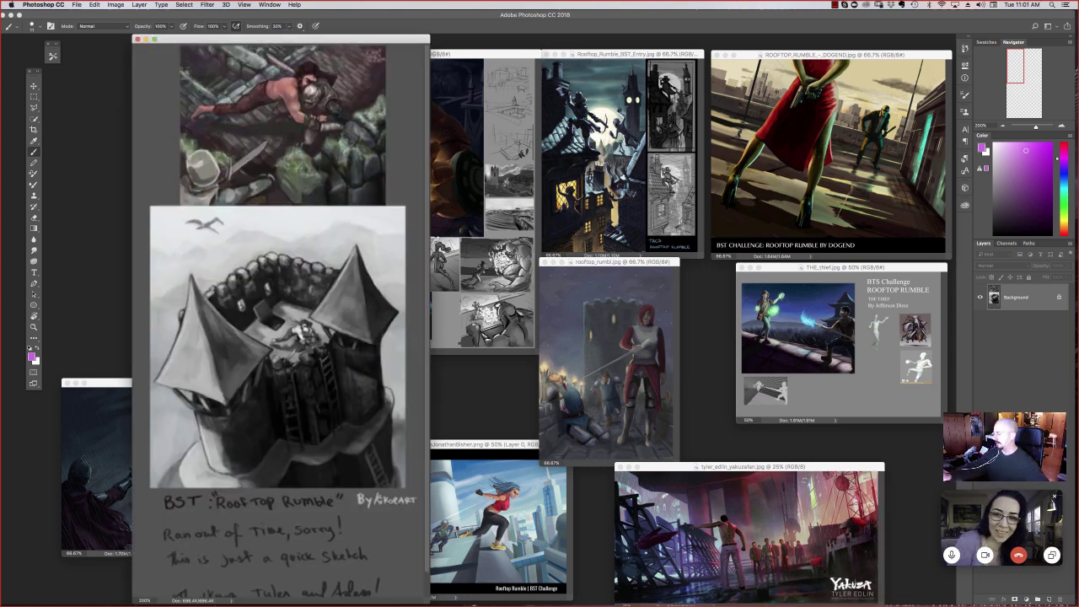
pyautogui.press('super+minus')
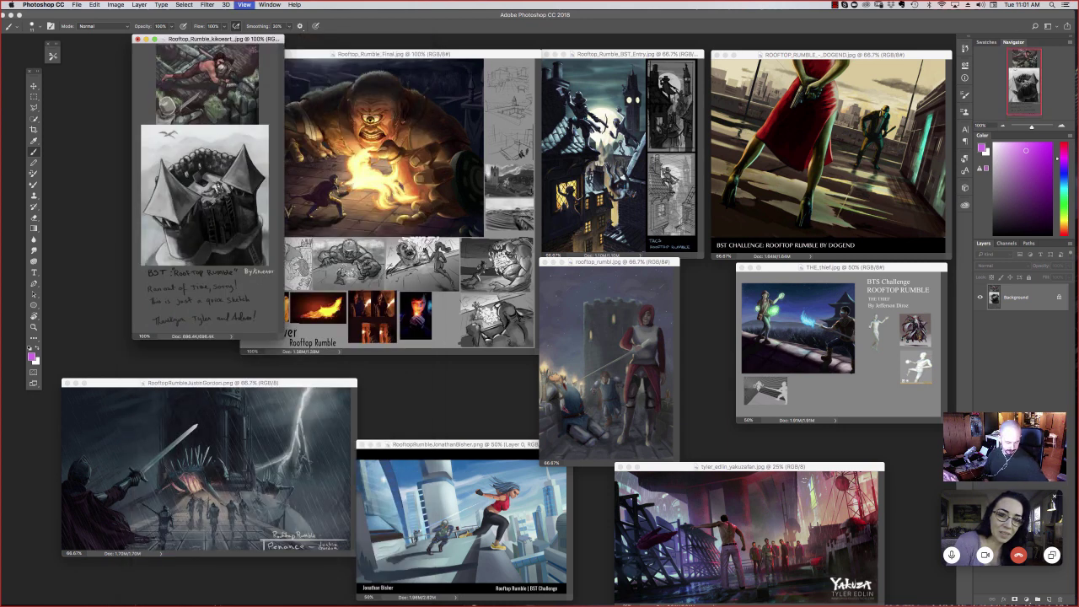
pyautogui.press('super+minus')
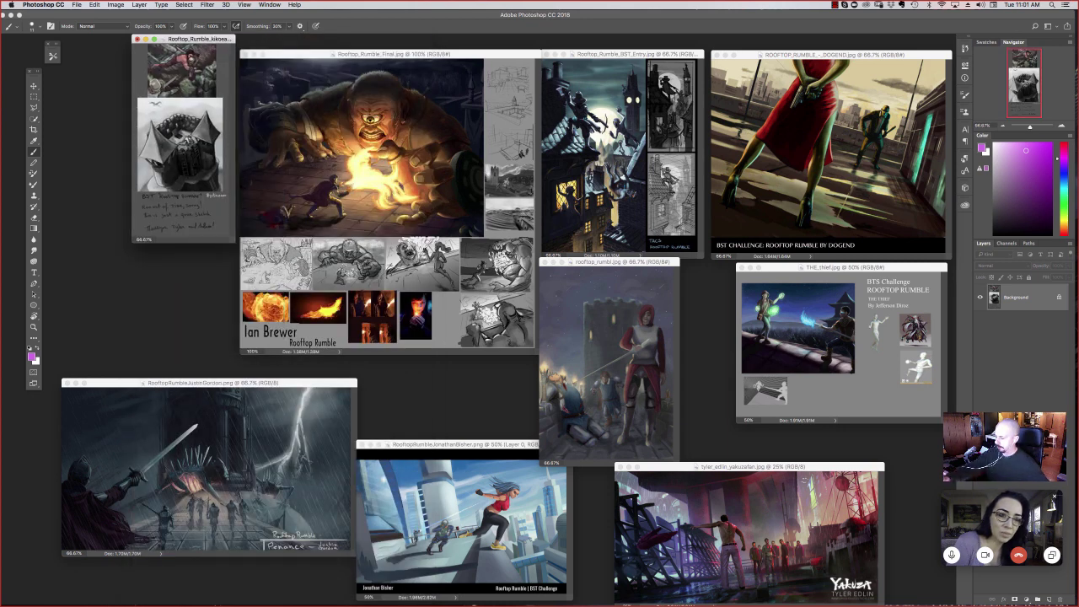
pyautogui.moveTo(192, 43); pyautogui.dragTo(137, 114)
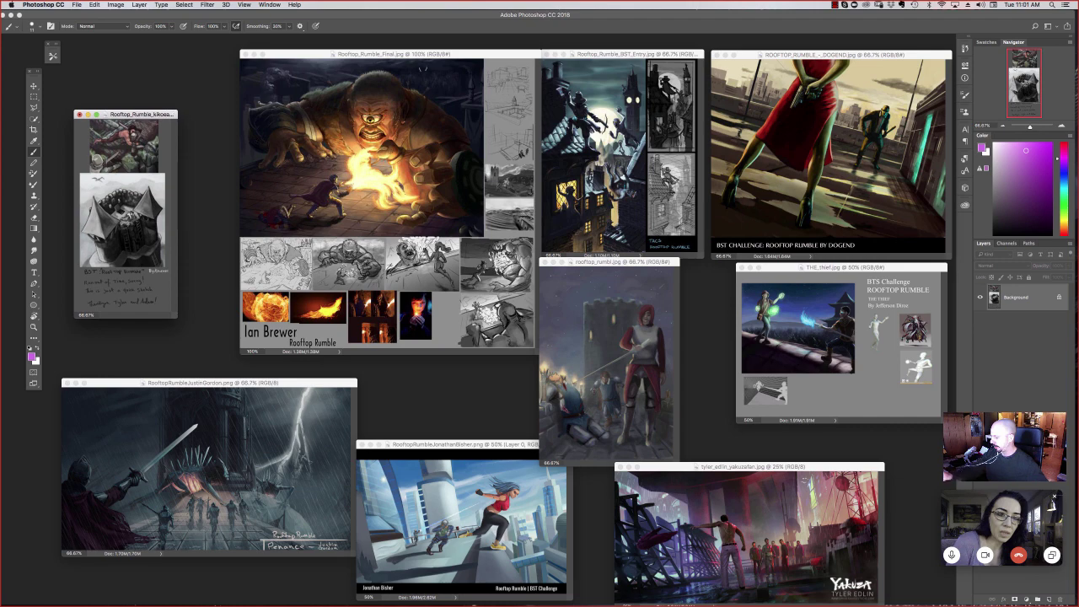
pyautogui.click(437, 55)
pyautogui.press('super+minus')
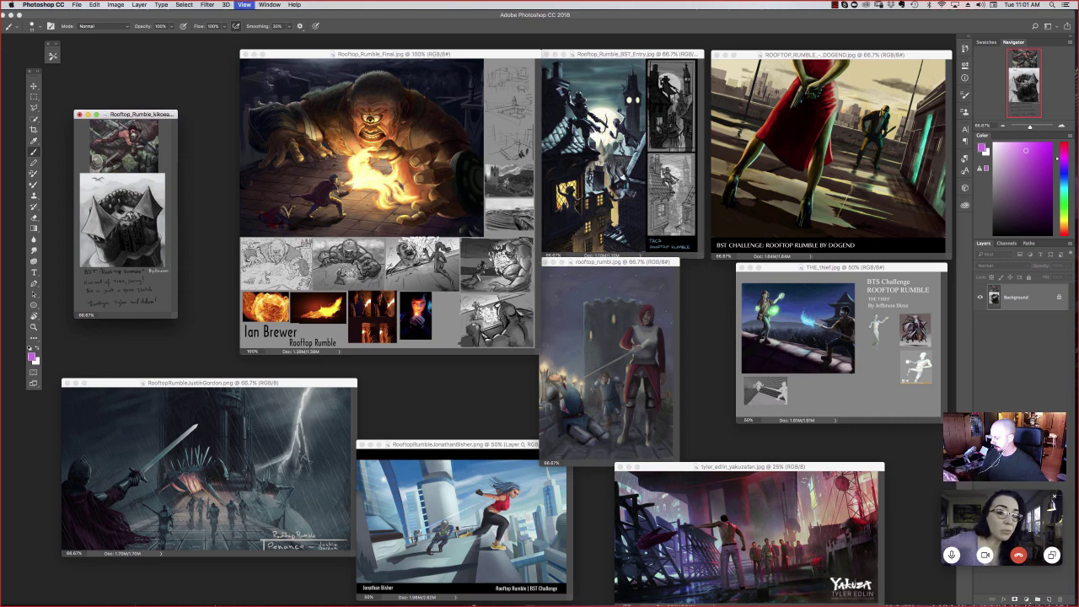
pyautogui.press('super+plus')
pyautogui.press('super+plus')
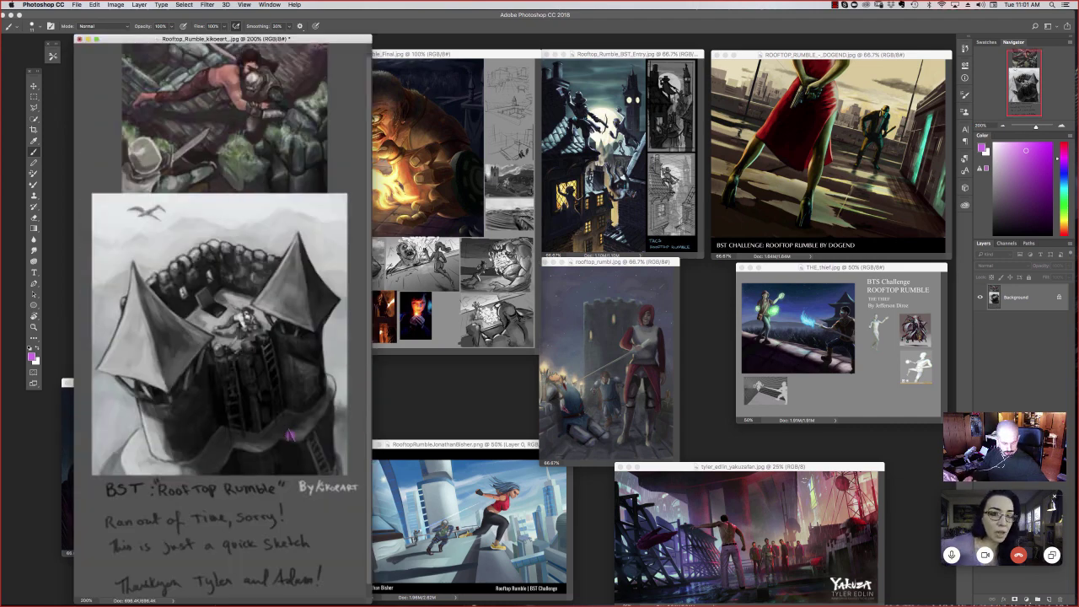
pyautogui.press('super+minus')
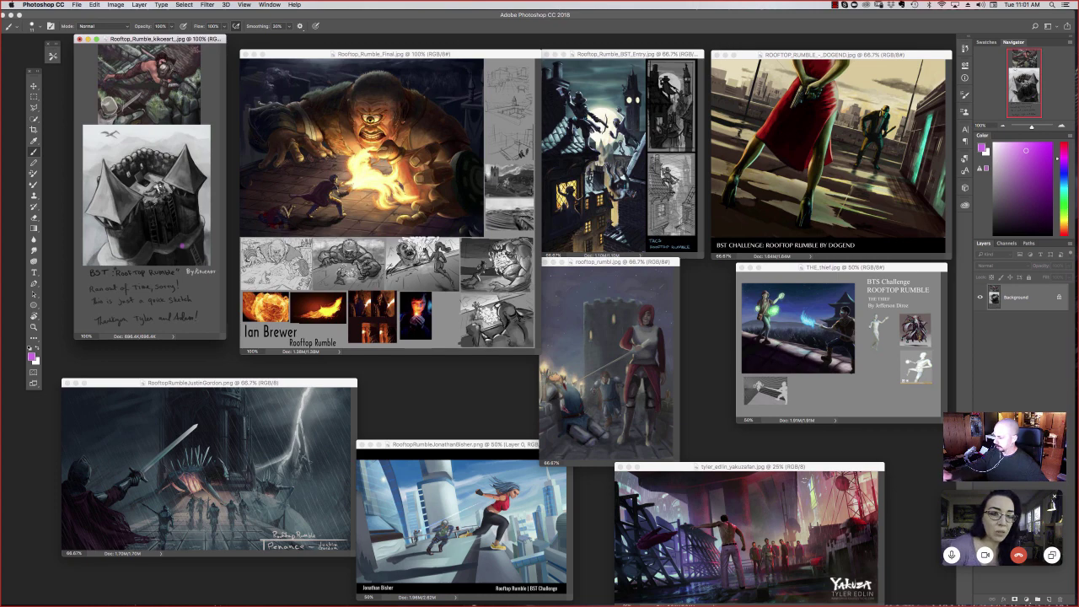
# Step: Move Rooftop_Rumble_Final.jpg clear of the castle sheet and show it alone in full-screen mode at 200% zoom
pyautogui.moveTo(391, 54); pyautogui.dragTo(477, 71)
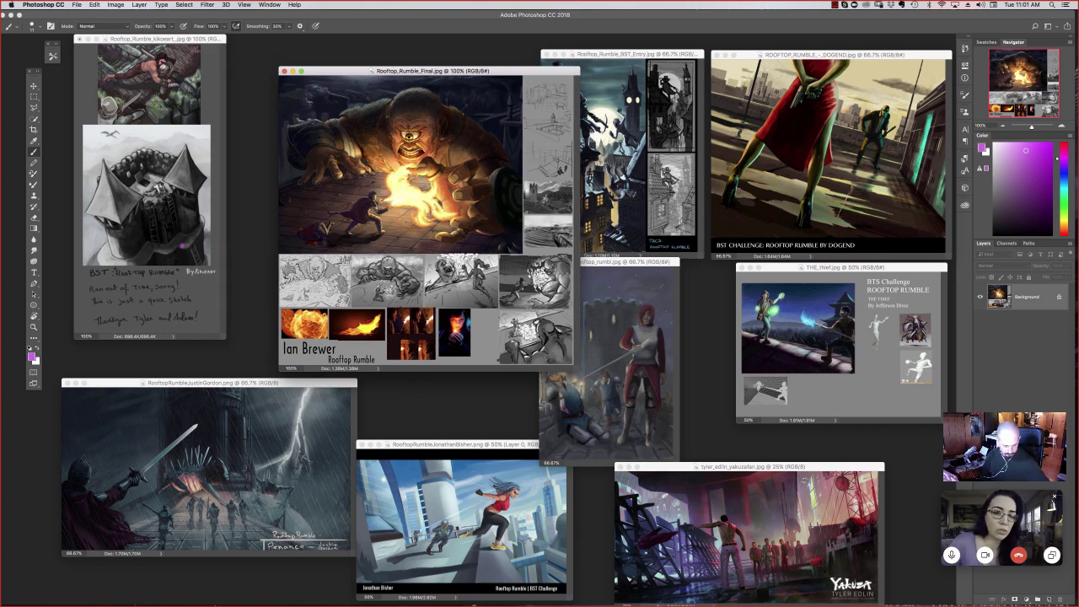
pyautogui.press('super+w')
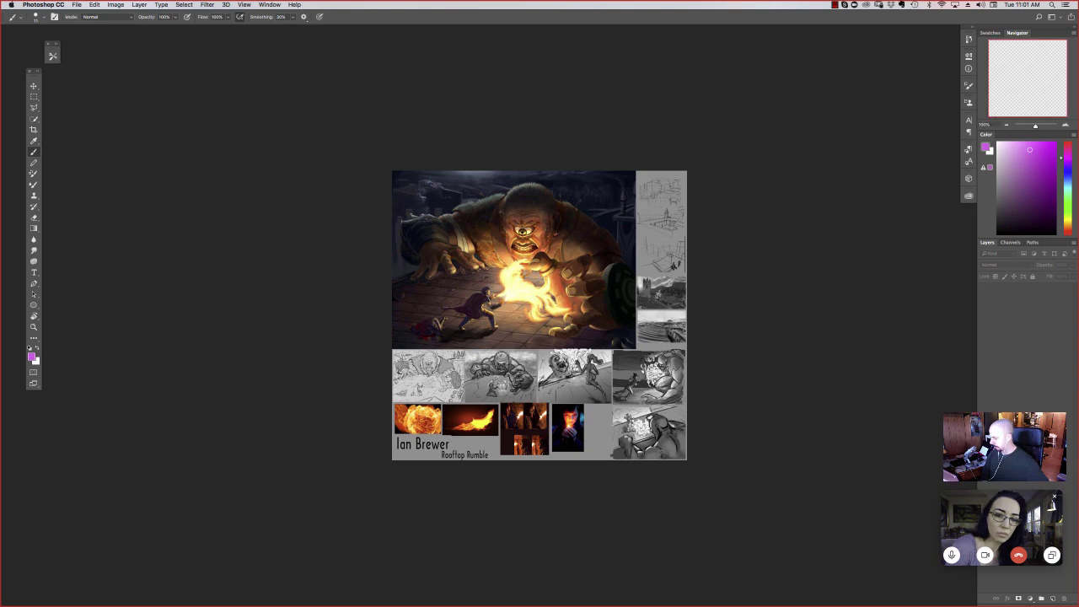
pyautogui.press('super+0')
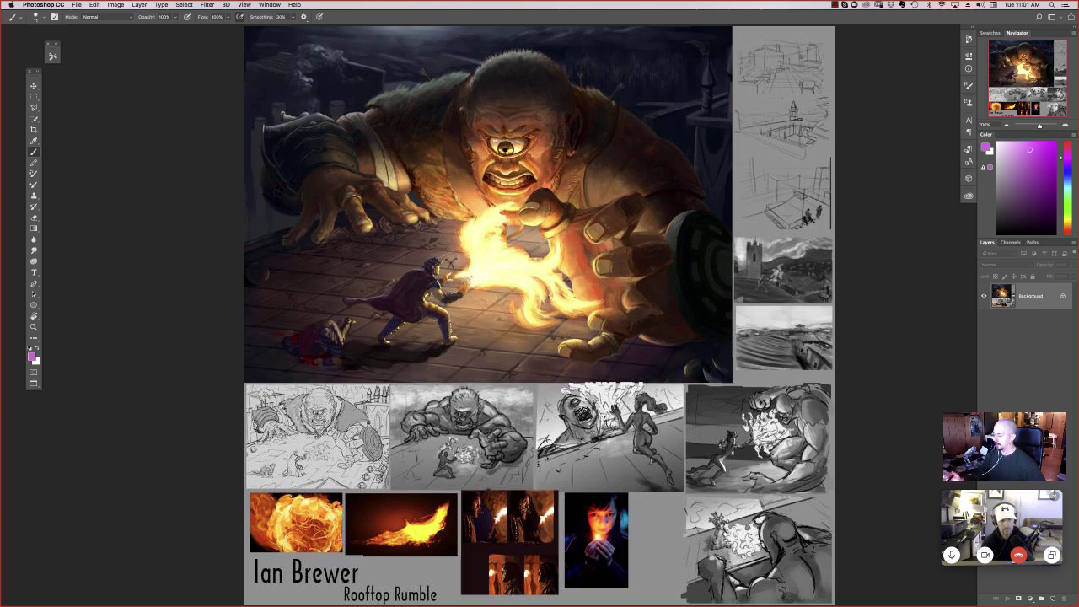
# Step: Draw a purple diagonal through the caped hero and the cyclops's head plus two short lines behind the hero, and undo all three
pyautogui.moveTo(352, 359); pyautogui.dragTo(595, 85)
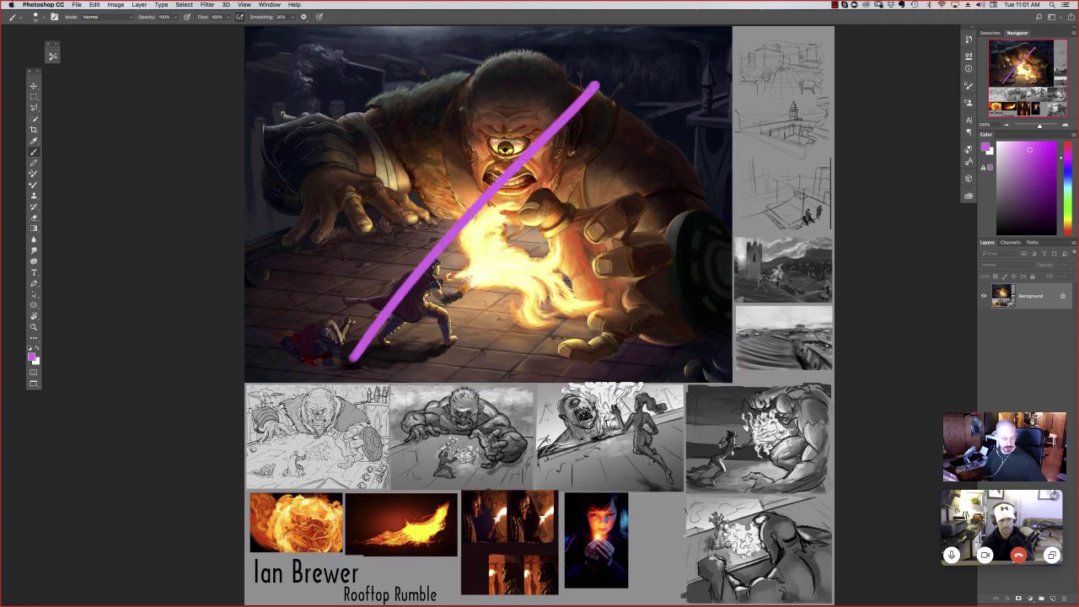
pyautogui.moveTo(394, 267); pyautogui.dragTo(391, 327)
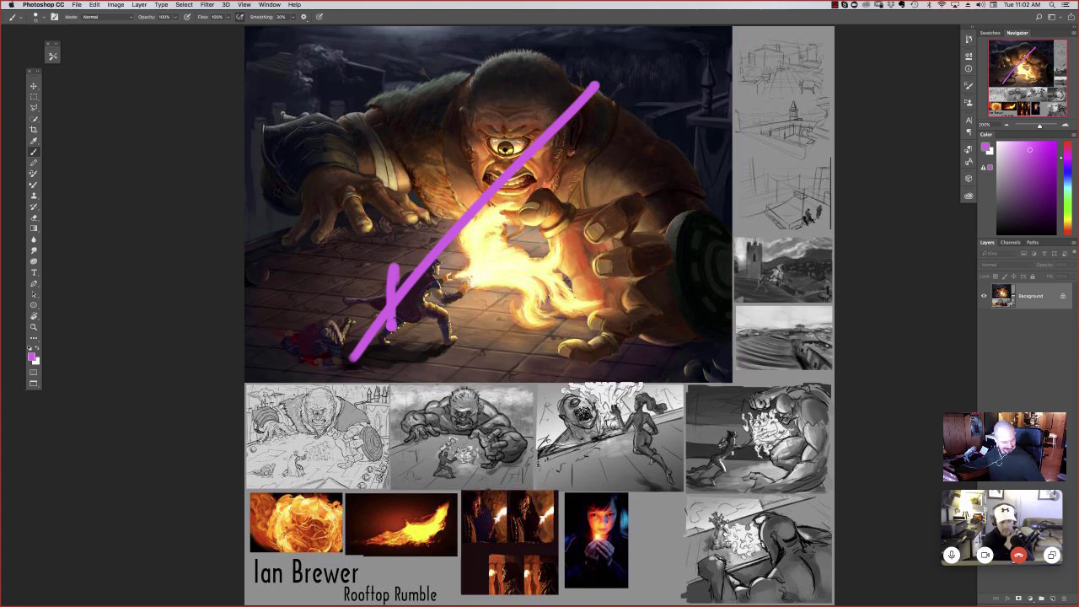
pyautogui.moveTo(287, 319); pyautogui.dragTo(396, 327)
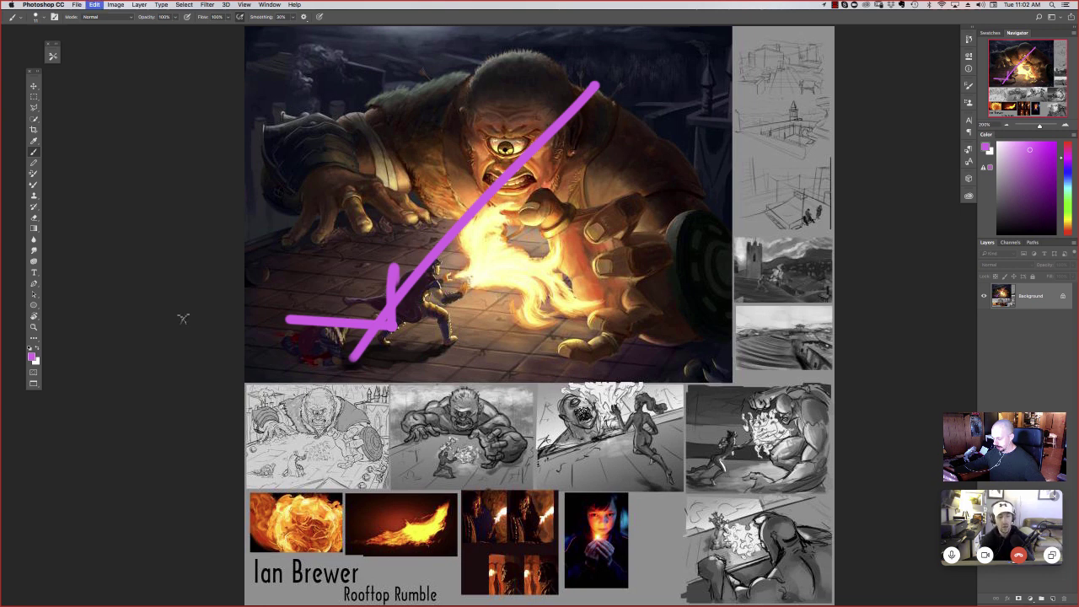
pyautogui.press('super+z')
pyautogui.press('super+z')
pyautogui.press('super+z')
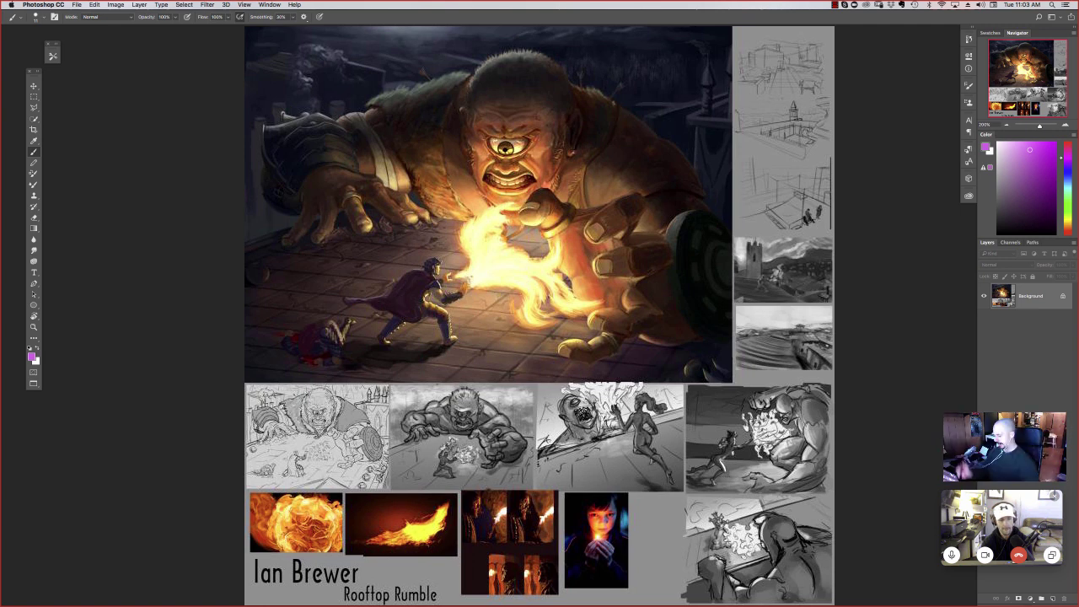
# Step: Mark the fire in the second thumbnail sketch with a small purple dot and sample dark reddish browns from the cyclops's face
pyautogui.moveTo(456, 452); pyautogui.dragTo(457, 460)
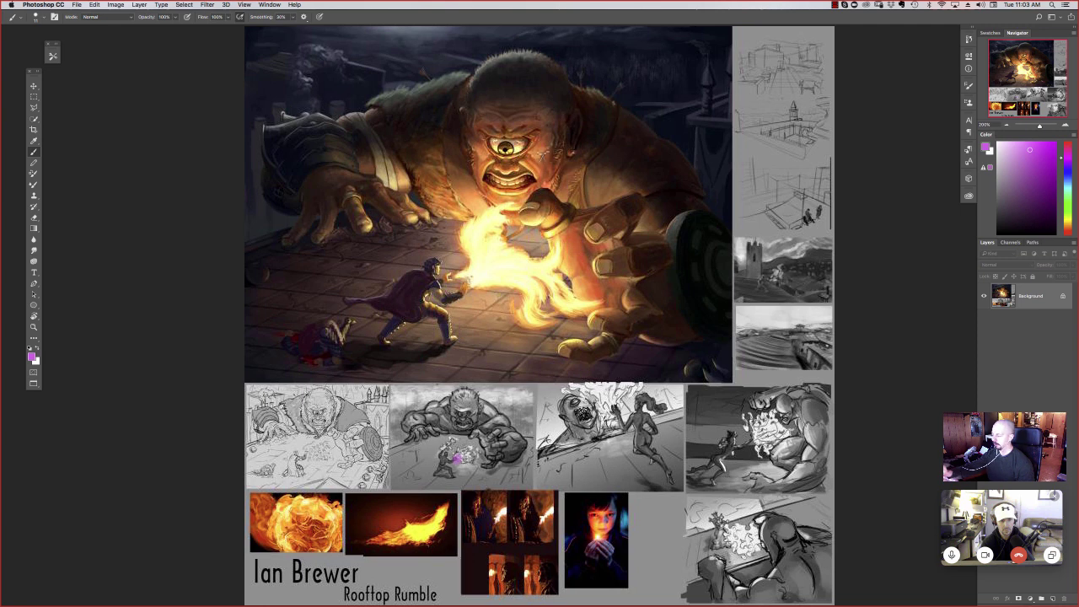
pyautogui.keyDown('alt'); pyautogui.click(548, 153); pyautogui.keyUp('alt')
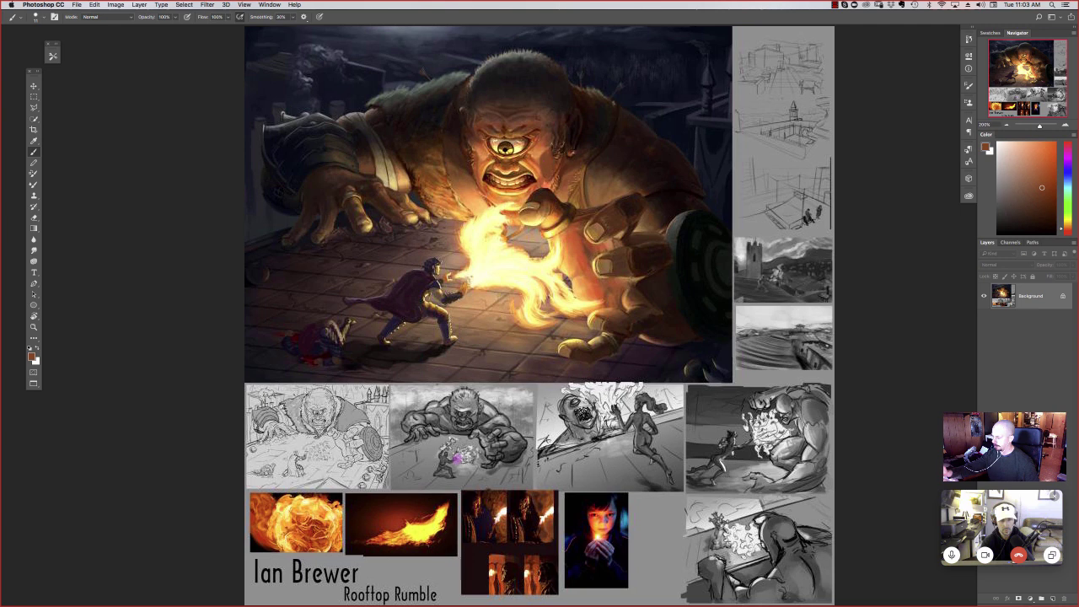
pyautogui.keyDown('alt'); pyautogui.click(547, 156); pyautogui.keyUp('alt')
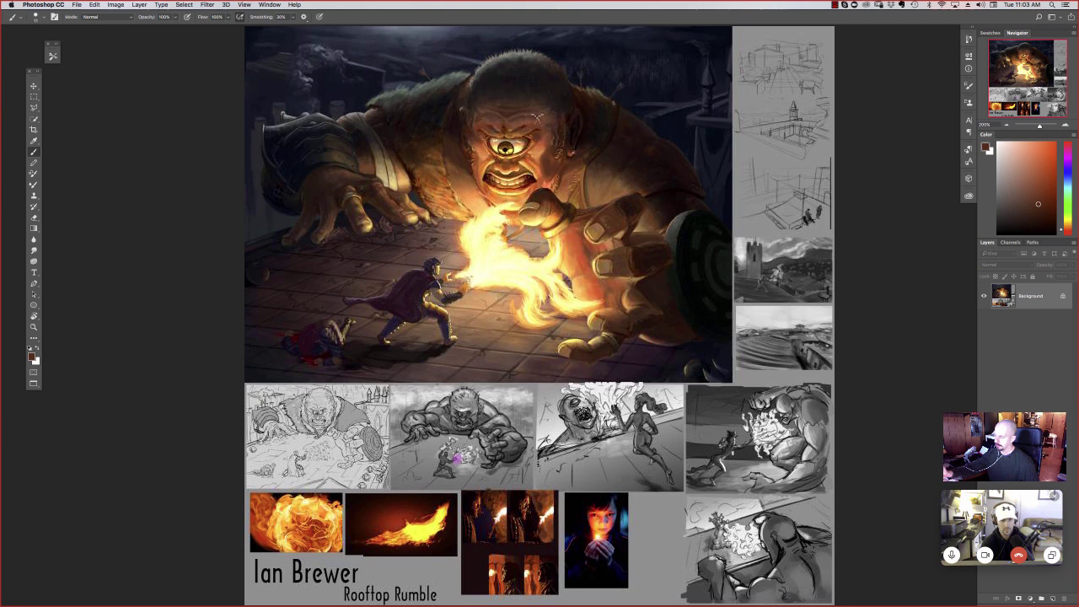
pyautogui.keyDown('alt'); pyautogui.click(537, 147); pyautogui.keyUp('alt')
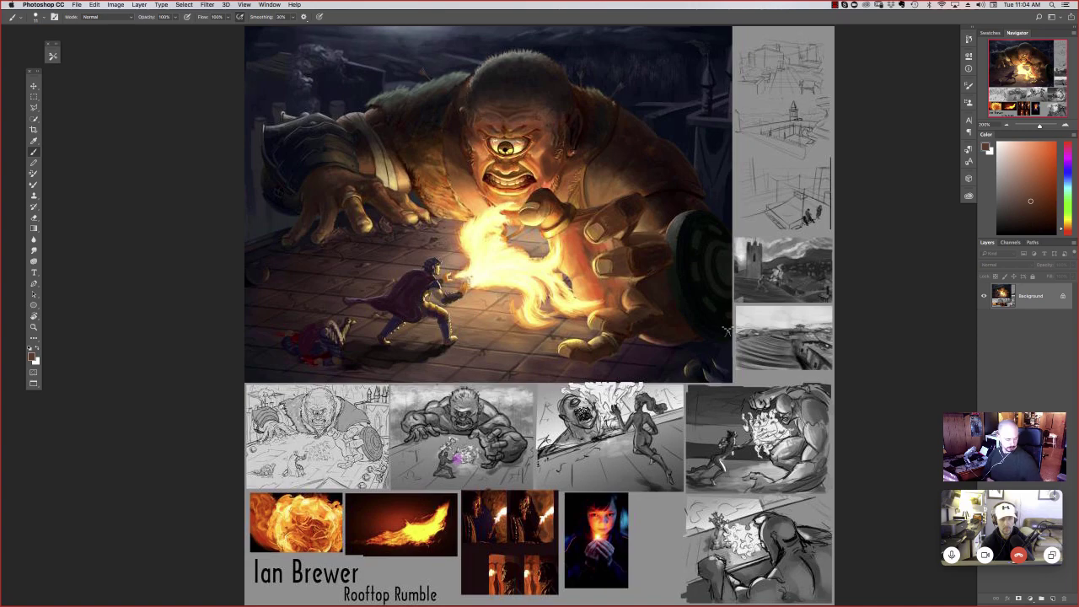
# Step: Return Rooftop_Rumble_Final.jpg to a floating window at 100% zoom, placed between the castle sheet and the moonlit rooftop painting
pyautogui.press('f')
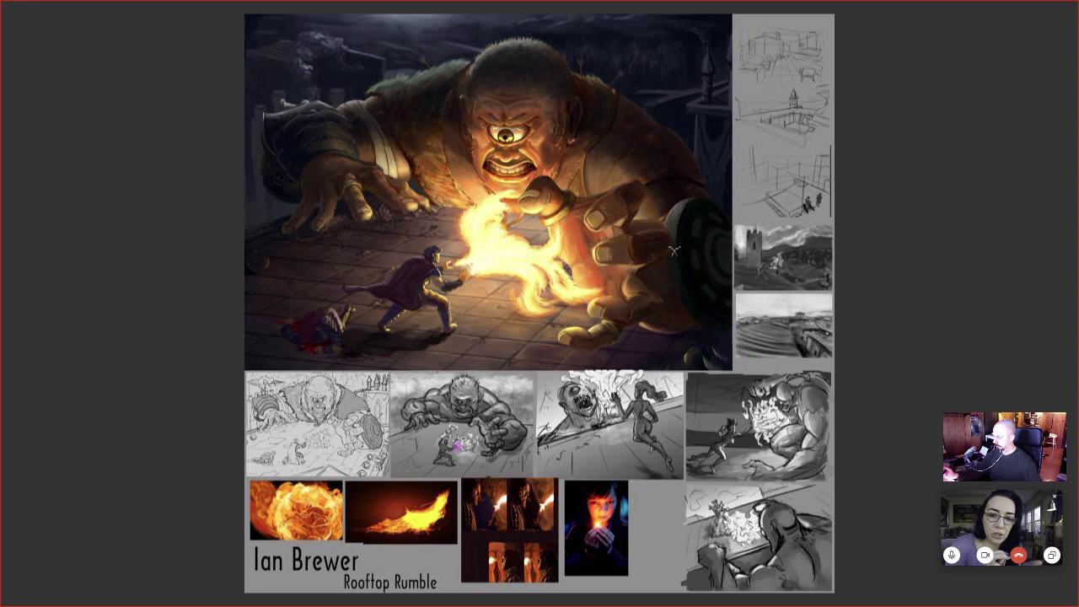
pyautogui.moveTo(652, 180)
pyautogui.mouseDown()
pyautogui.moveTo(538, 293)
pyautogui.moveTo(559, 231)
pyautogui.moveTo(548, 251)
pyautogui.mouseUp()
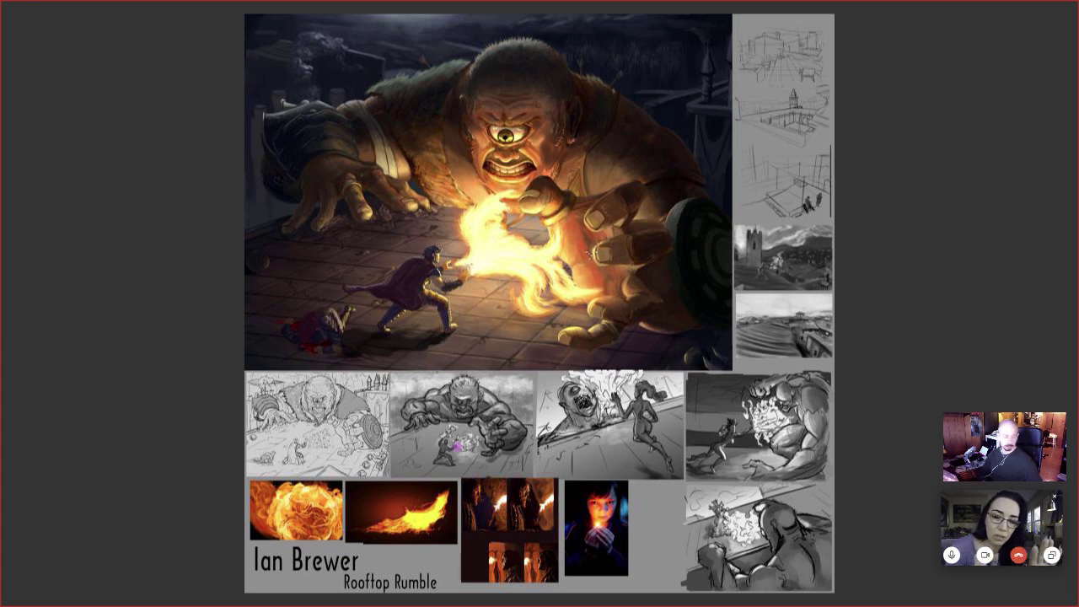
pyautogui.press('super+w')
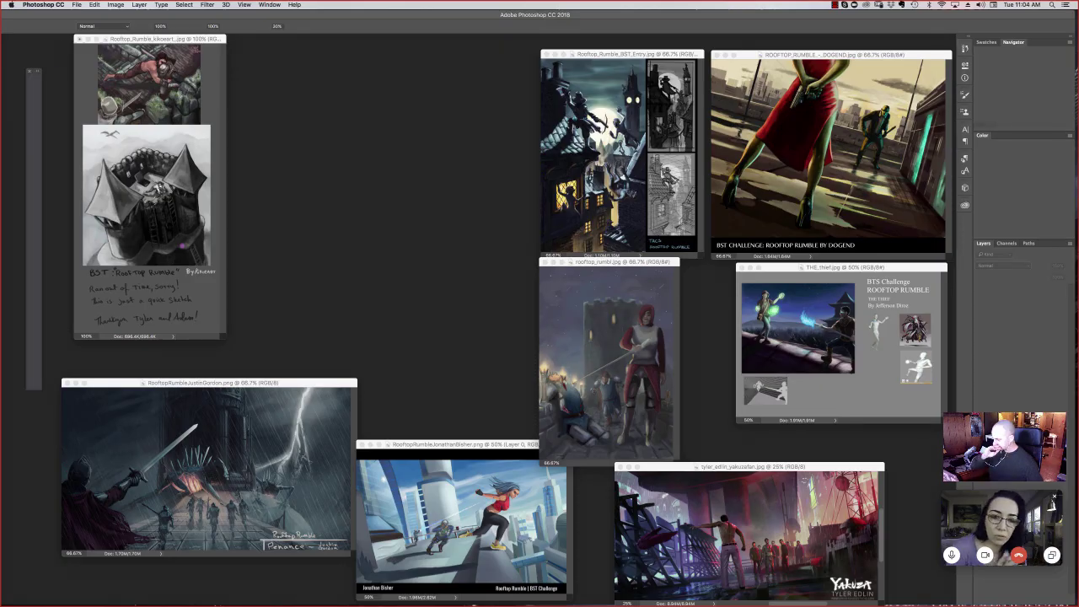
pyautogui.press('super+plus')
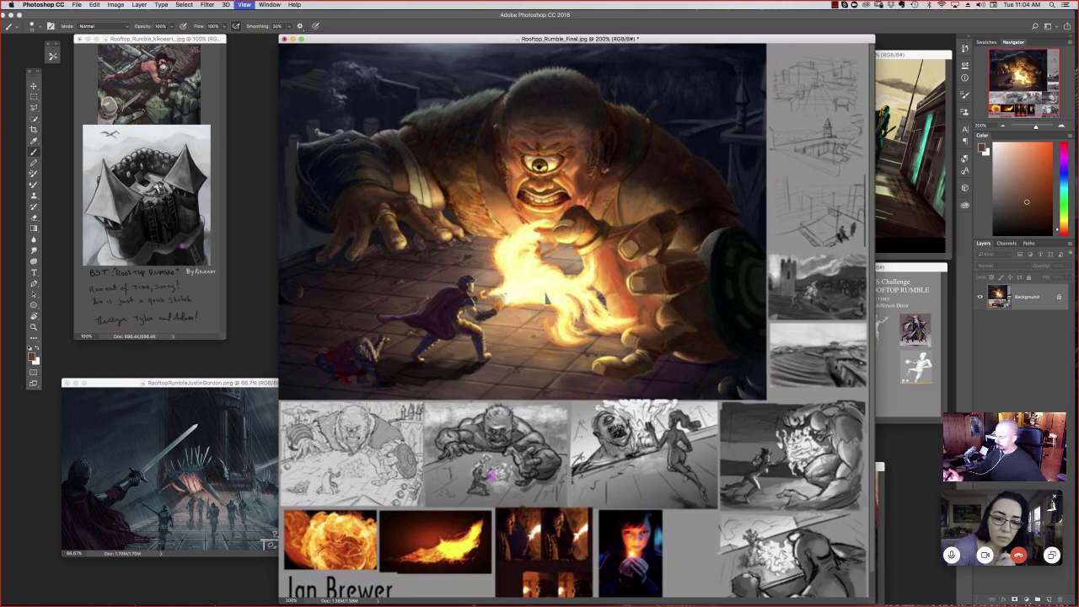
pyautogui.press('super+minus')
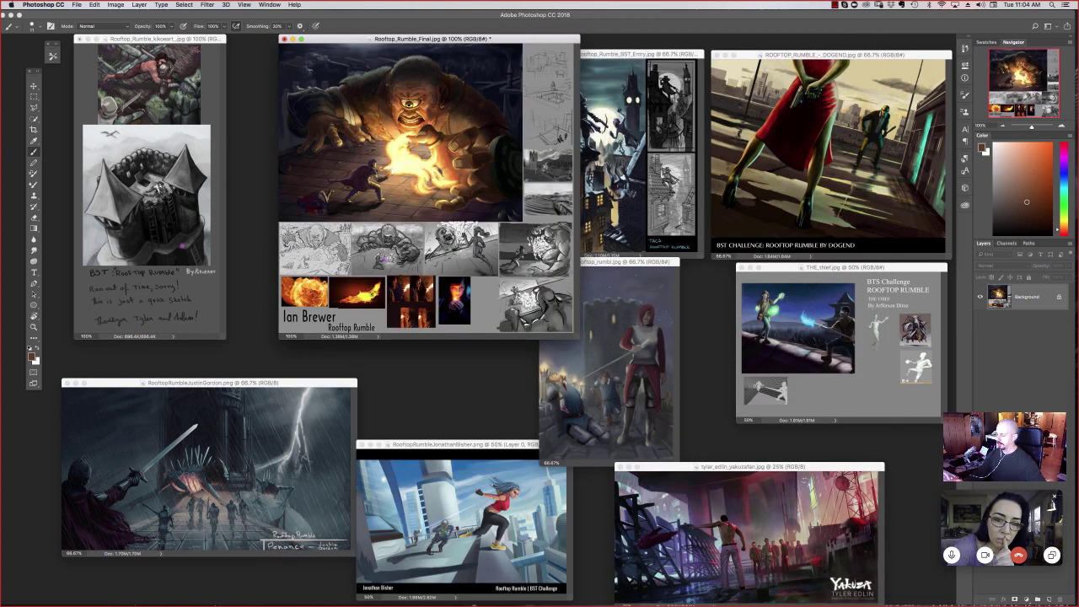
pyautogui.moveTo(429, 38); pyautogui.dragTo(394, 76)
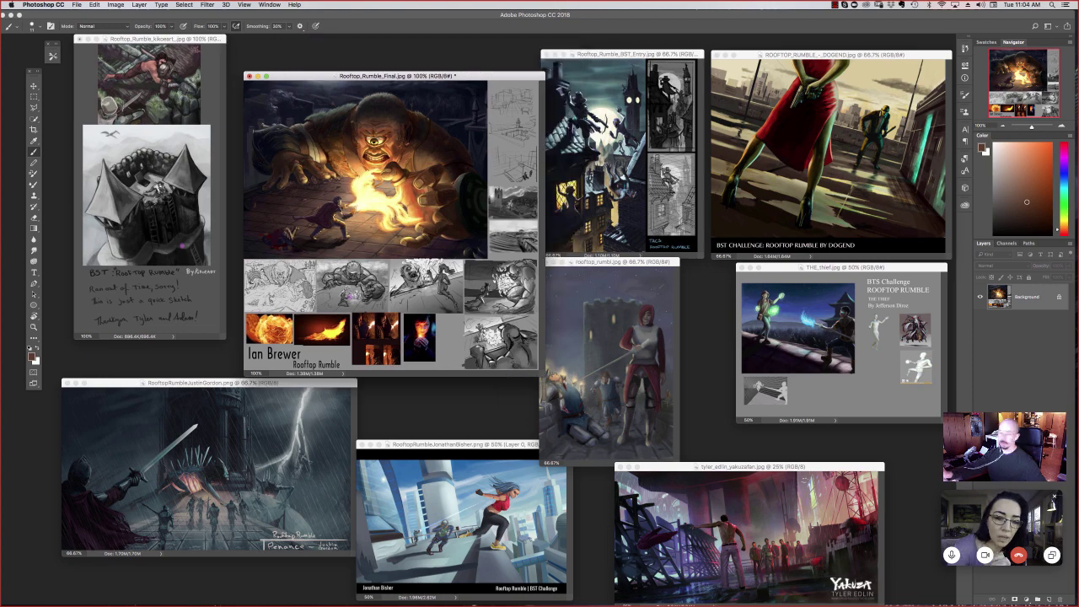
# Step: Bring Rooftop_Rumble_BST_Entry.jpg to the front and show it alone in full-screen mode at 200% zoom
pyautogui.click(615, 116)
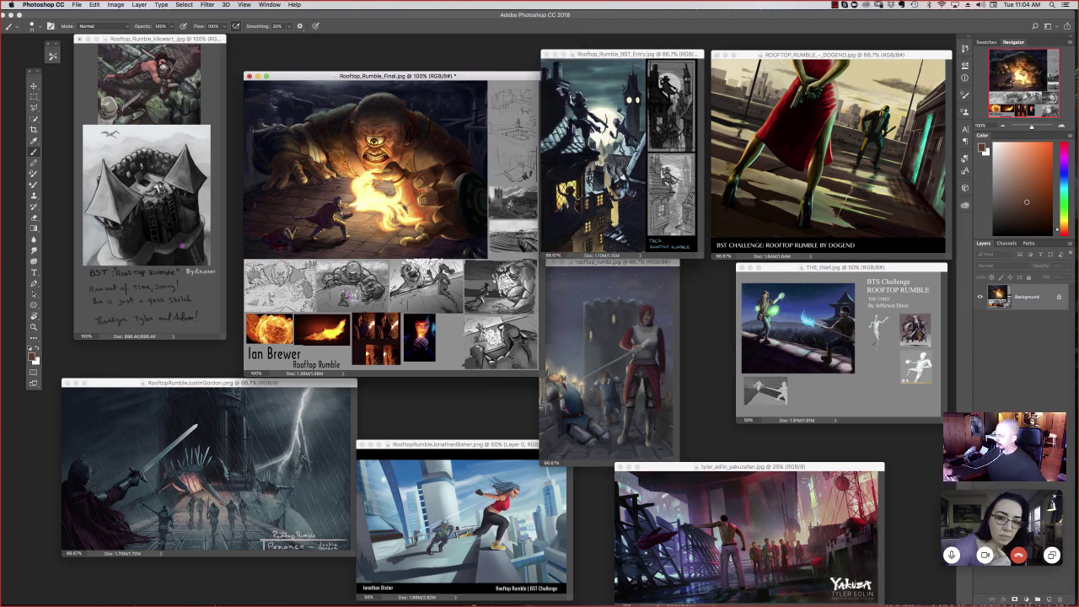
pyautogui.press('super+plus')
pyautogui.hotkey('ctrl', '1')
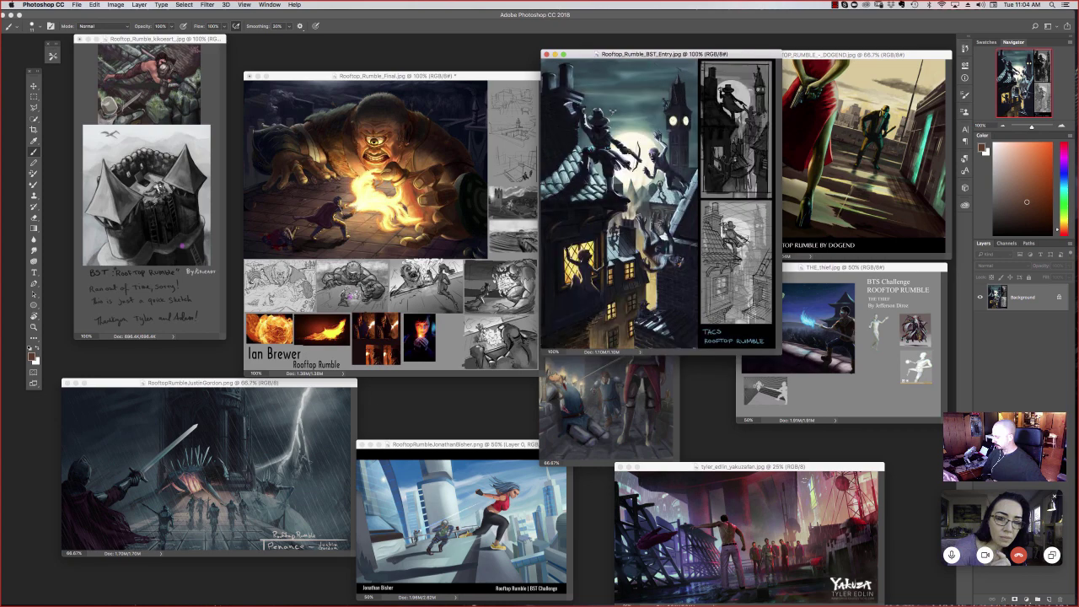
pyautogui.hotkey('ctrl', '=')
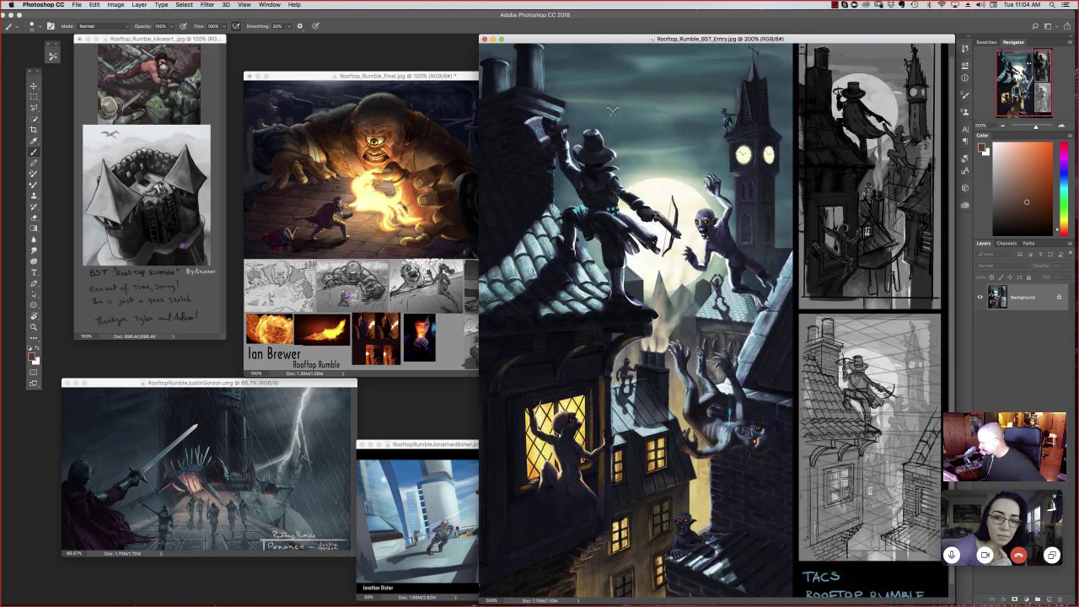
pyautogui.press('g')
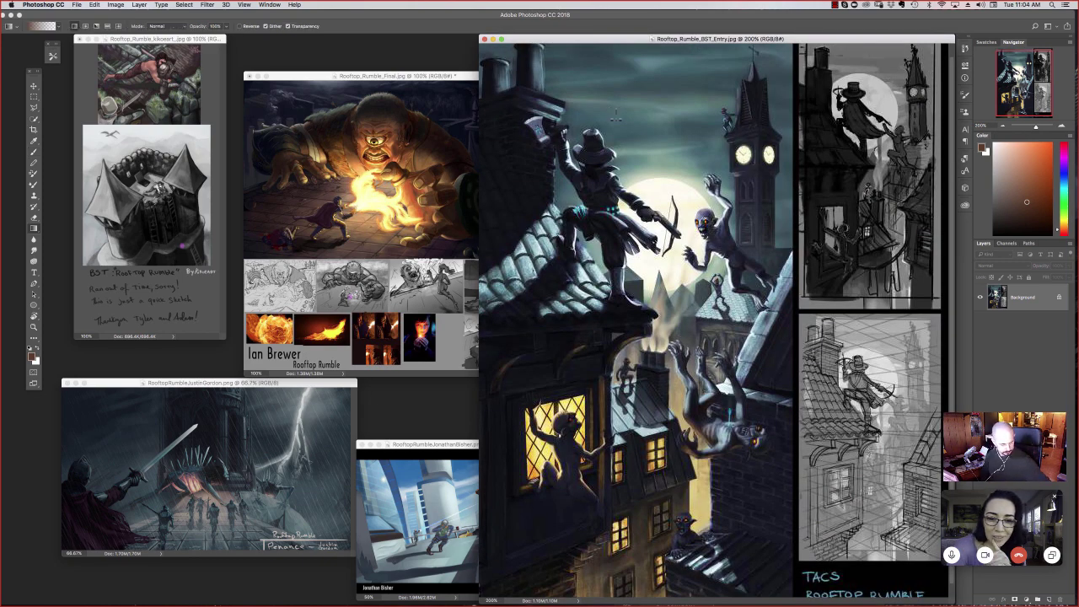
pyautogui.press('super+w')
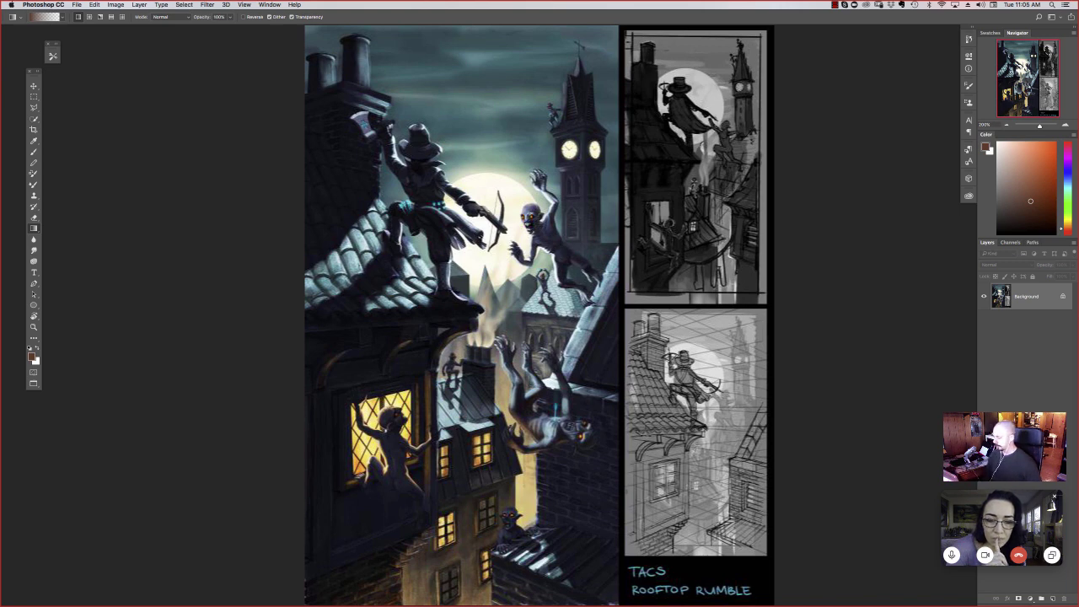
# Step: Lasso the alley houses around the falling monster and add the clock tower with its surrounding sky to the selection
pyautogui.press('l')
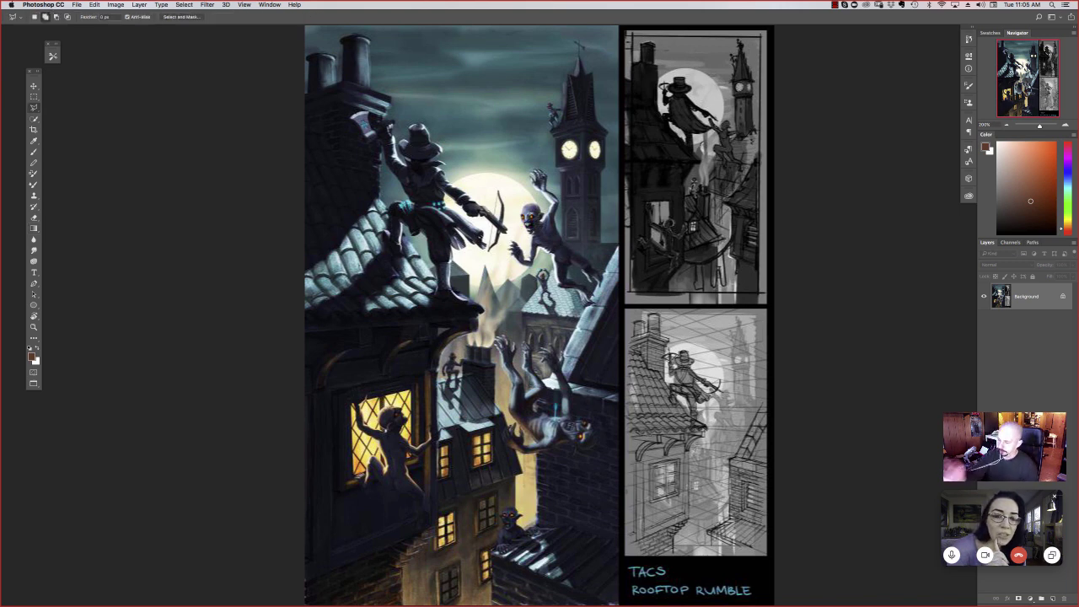
pyautogui.rightClick(34, 107)
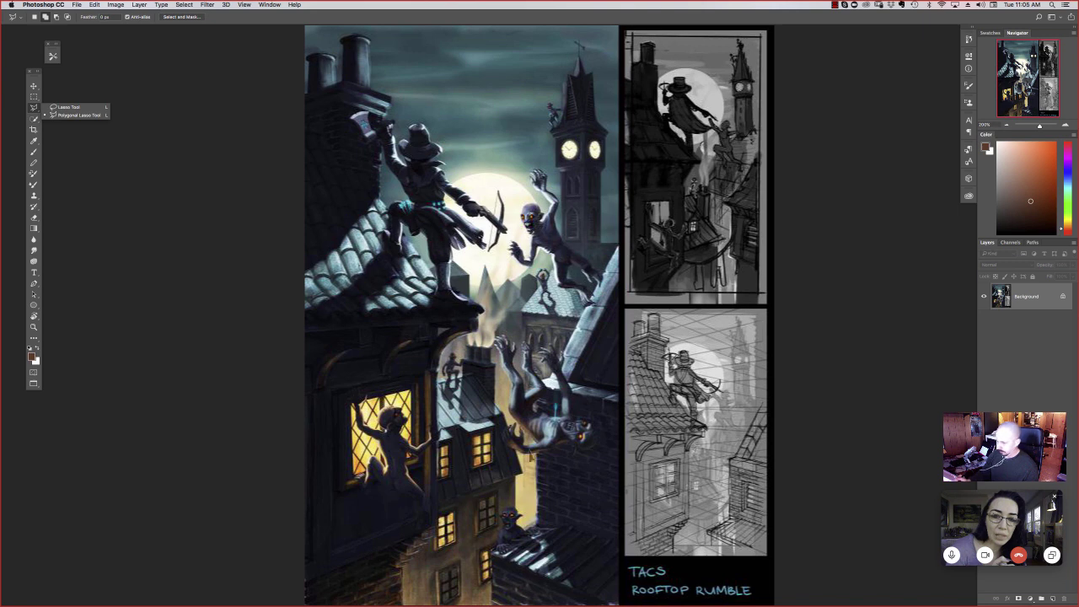
pyautogui.click(68, 116)
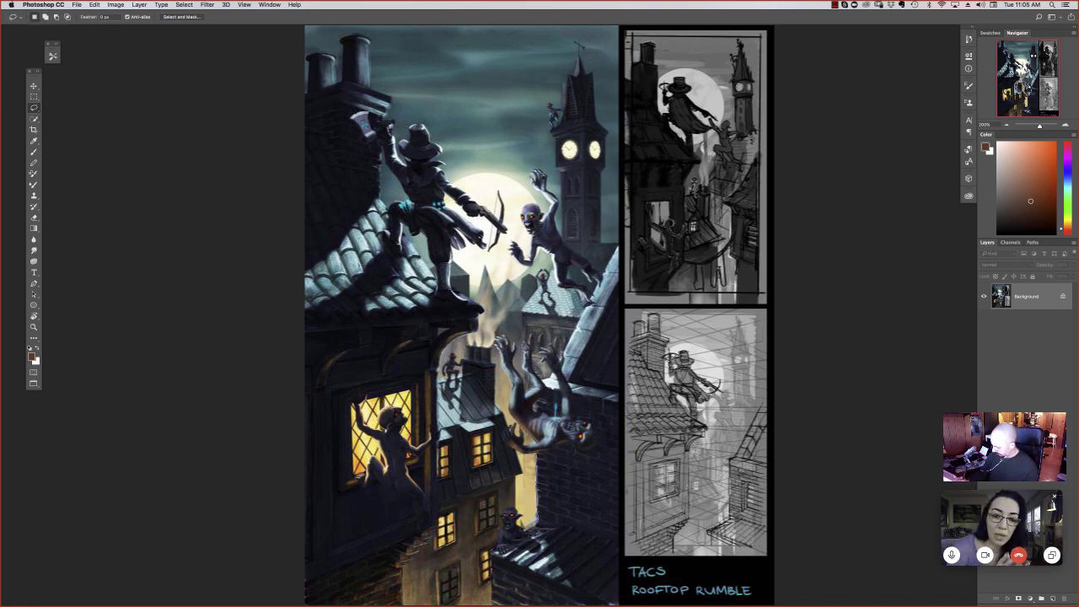
pyautogui.moveTo(521, 521)
pyautogui.mouseDown()
pyautogui.moveTo(502, 519)
pyautogui.moveTo(493, 552)
pyautogui.moveTo(445, 529)
pyautogui.moveTo(434, 403)
pyautogui.moveTo(455, 337)
pyautogui.moveTo(478, 313)
pyautogui.moveTo(461, 248)
pyautogui.moveTo(487, 246)
pyautogui.moveTo(546, 273)
pyautogui.moveTo(583, 316)
pyautogui.moveTo(563, 361)
pyautogui.moveTo(538, 381)
pyautogui.moveTo(522, 347)
pyautogui.moveTo(529, 401)
pyautogui.moveTo(504, 341)
pyautogui.moveTo(510, 408)
pyautogui.moveTo(538, 451)
pyautogui.moveTo(509, 431)
pyautogui.mouseUp()
pyautogui.moveTo(539, 459); pyautogui.dragTo(506, 426)
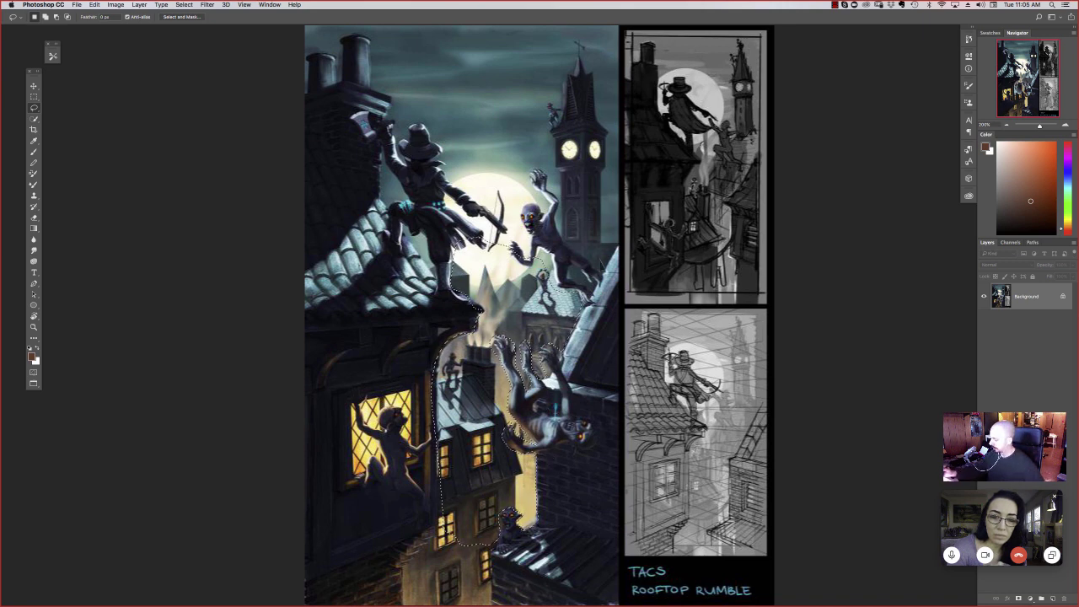
pyautogui.moveTo(600, 281)
pyautogui.keyDown('shift'); pyautogui.mouseDown()
pyautogui.moveTo(528, 172)
pyautogui.moveTo(523, 223)
pyautogui.moveTo(508, 74)
pyautogui.moveTo(590, 25)
pyautogui.moveTo(632, 236)
pyautogui.mouseUp(); pyautogui.keyUp('shift')
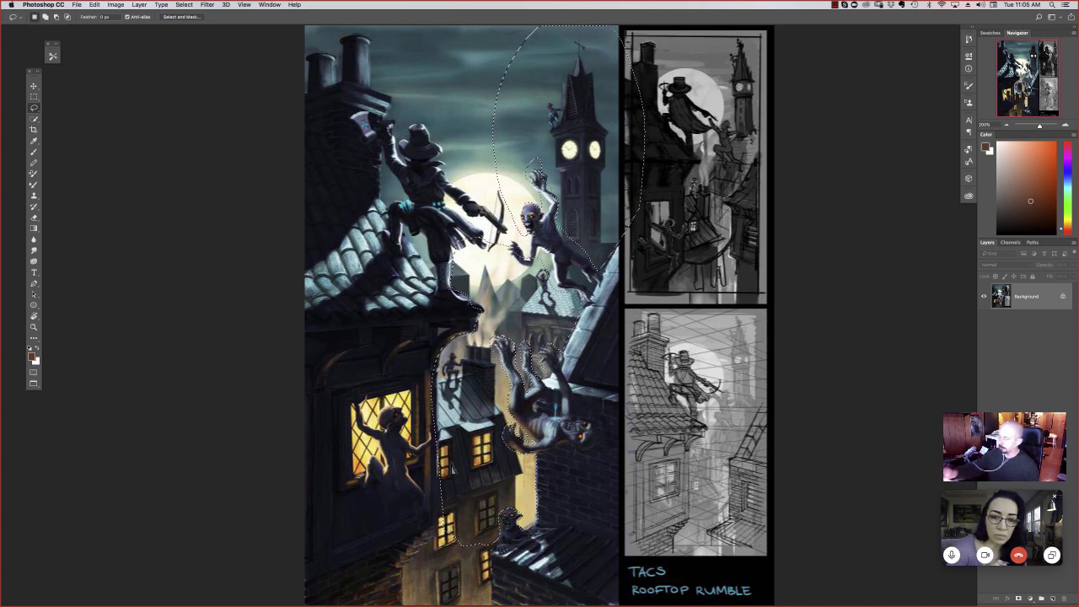
# Step: Lighten the selected background with Levels, setting the output black to 49 and the input black to 28
pyautogui.click(115, 4)
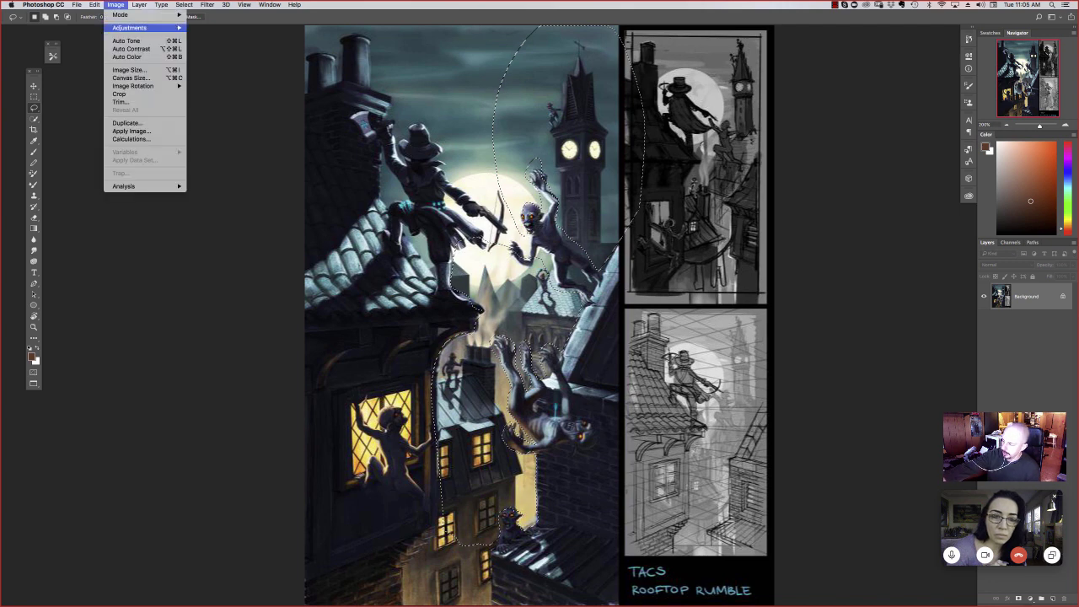
pyautogui.moveTo(129, 28)
pyautogui.click(205, 35)
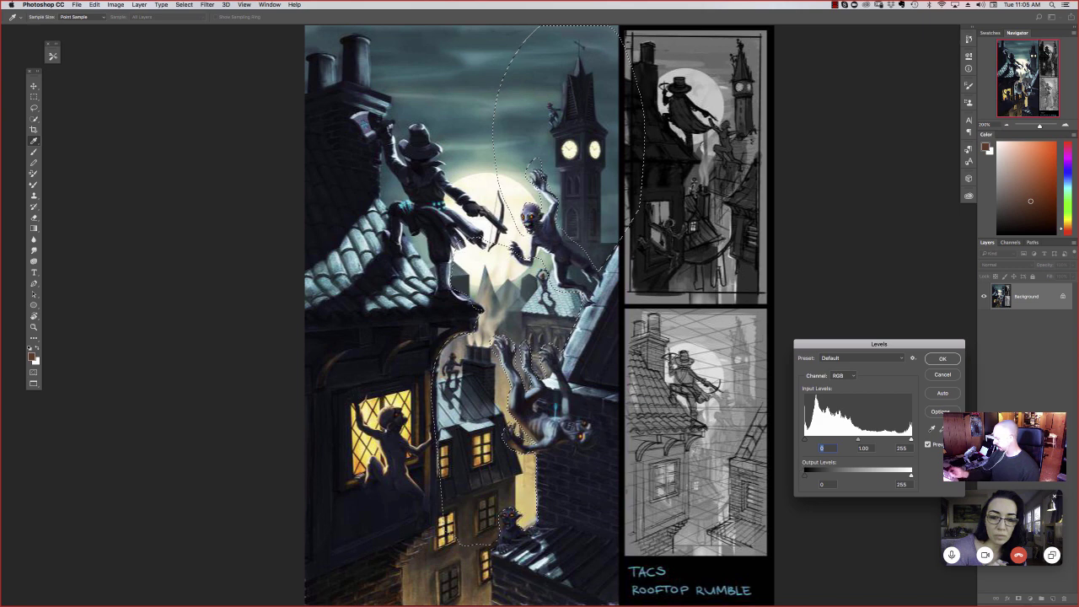
pyautogui.moveTo(805, 475); pyautogui.dragTo(825, 476)
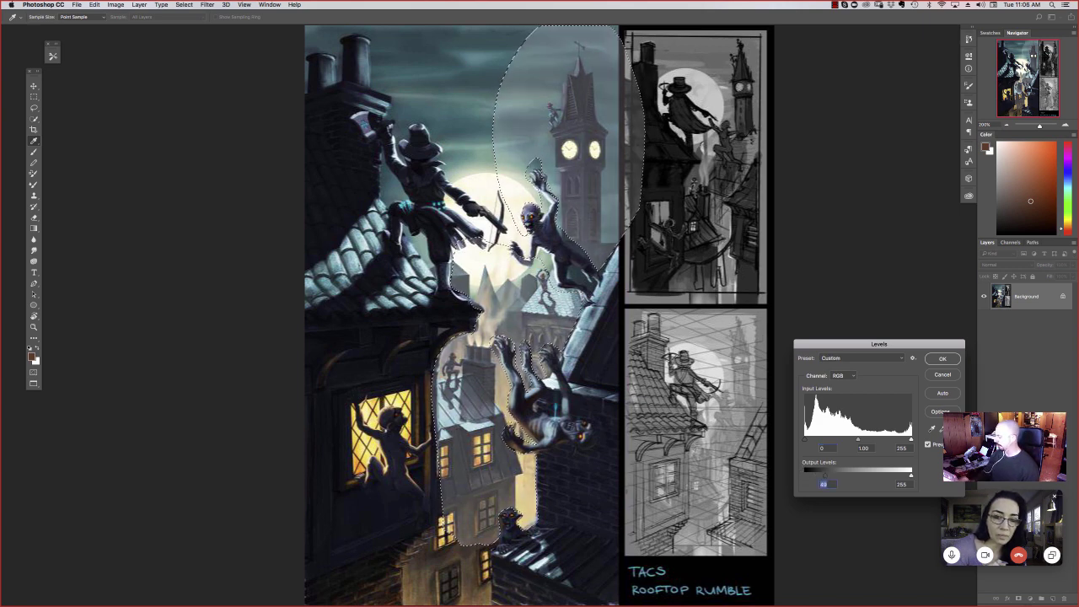
pyautogui.moveTo(805, 439); pyautogui.dragTo(815, 439)
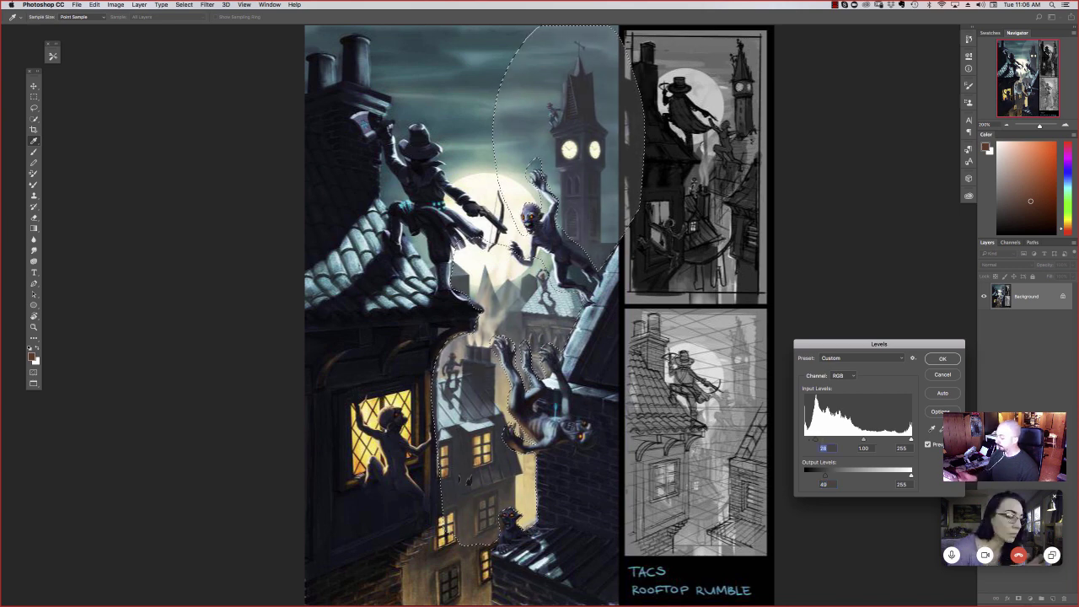
# Step: Tint the selected background by raising the Blue channel's output black to 16 and the Green channel's slightly, and apply the Levels adjustment
pyautogui.click(843, 375)
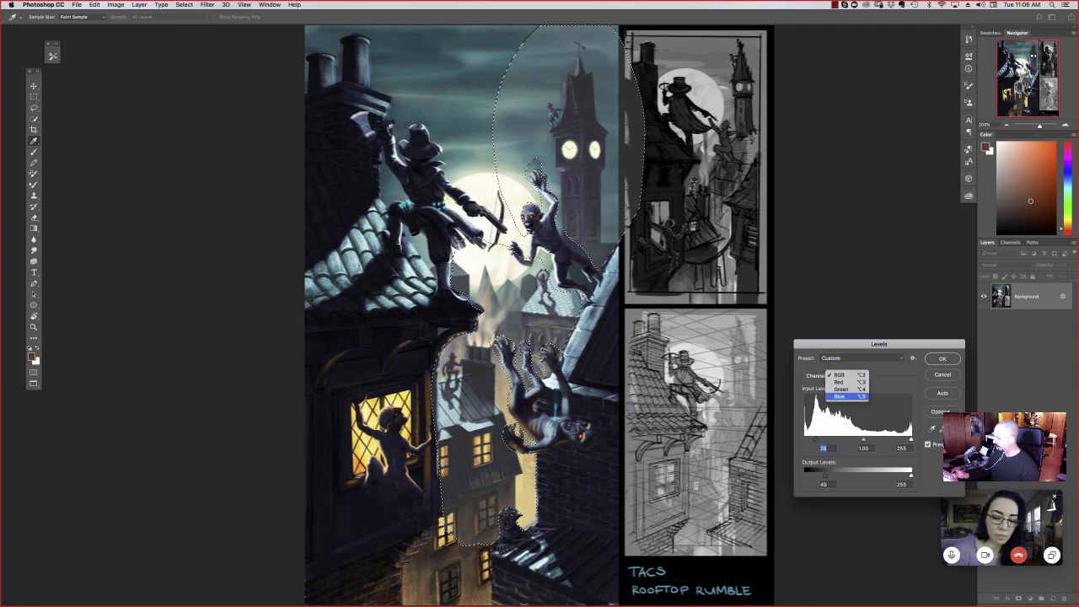
pyautogui.click(839, 396)
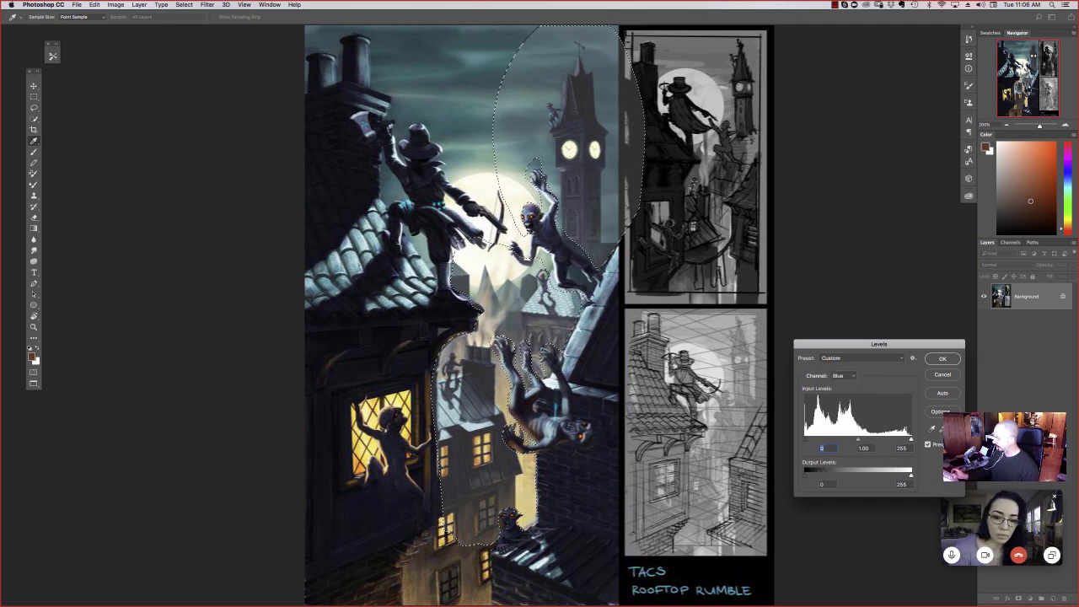
pyautogui.moveTo(805, 476); pyautogui.dragTo(812, 475)
pyautogui.click(843, 375)
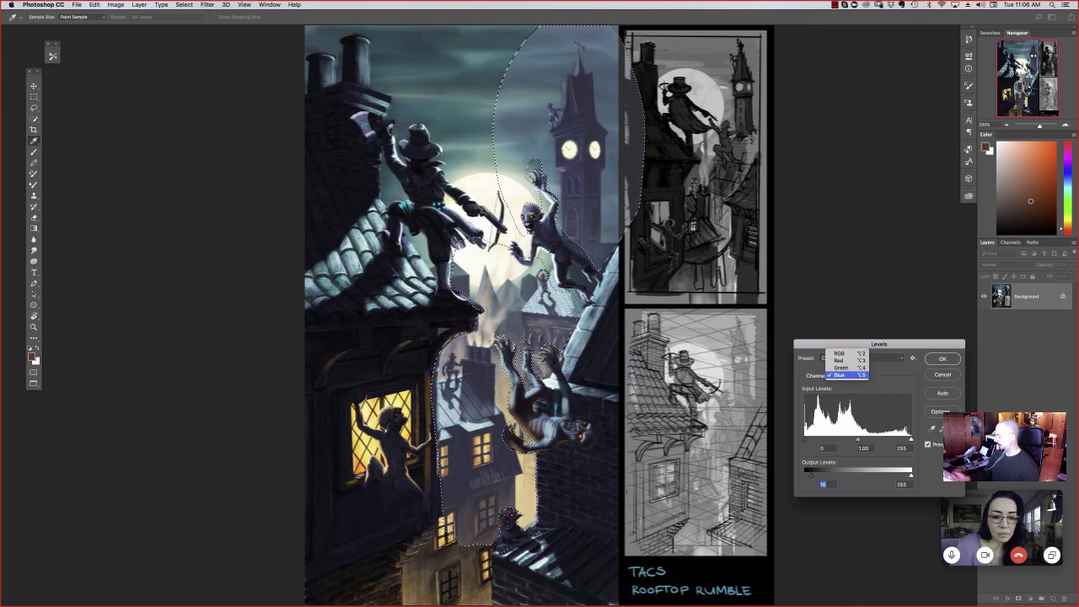
pyautogui.click(848, 370)
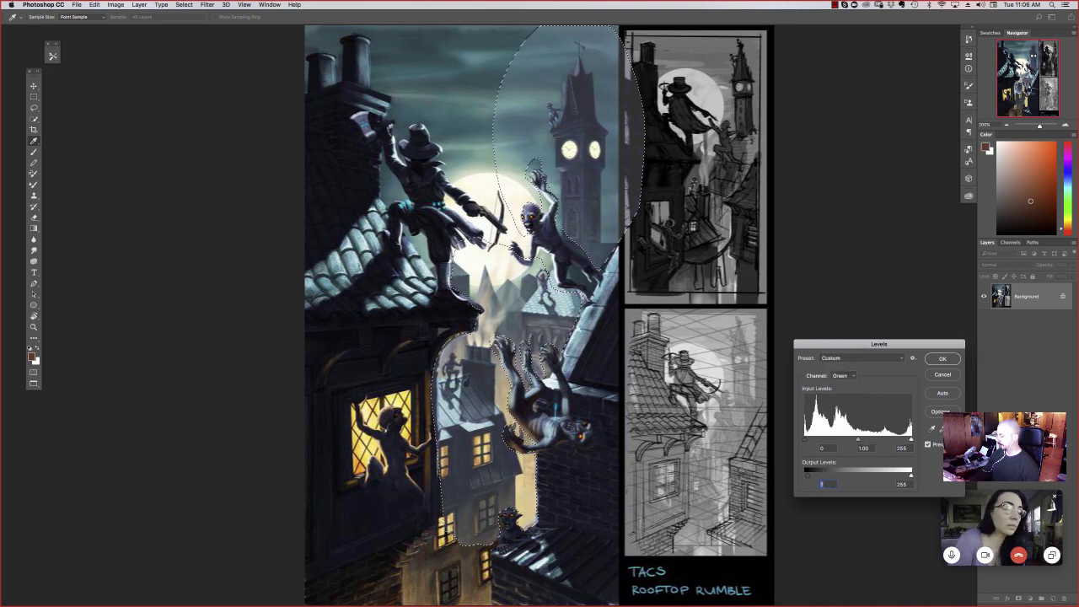
pyautogui.click(949, 360)
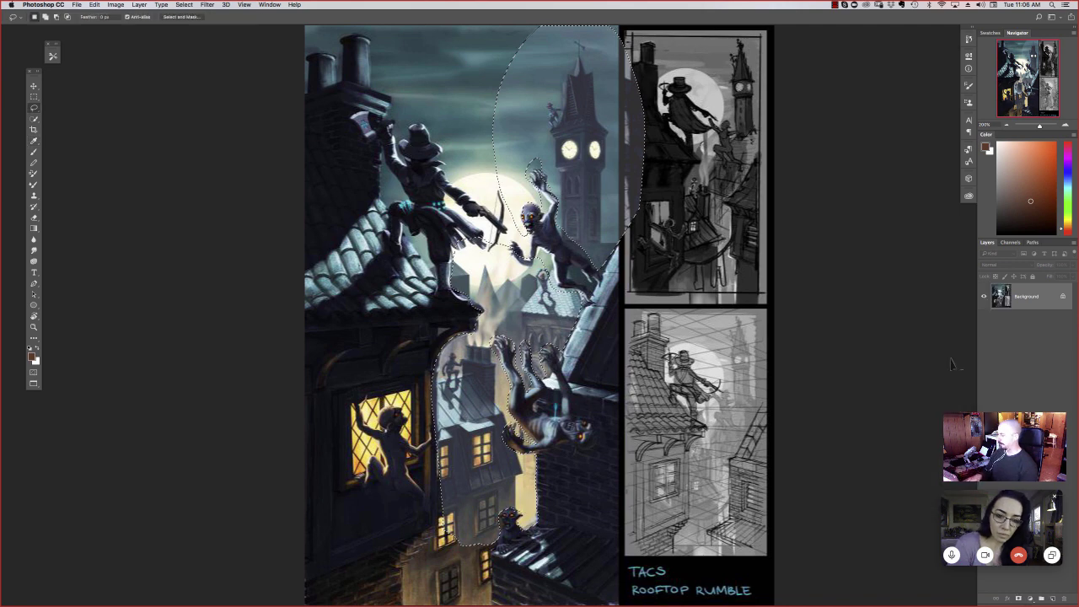
# Step: Undo the Levels correction on the alley and clock tower and clear the lasso selection
pyautogui.press('super+d')
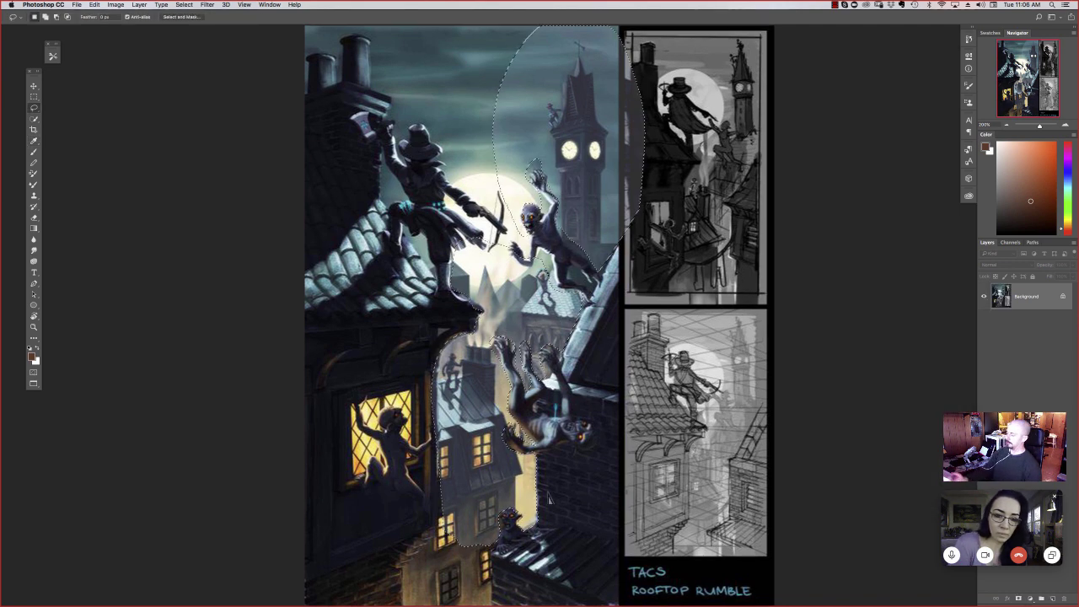
pyautogui.click(602, 195)
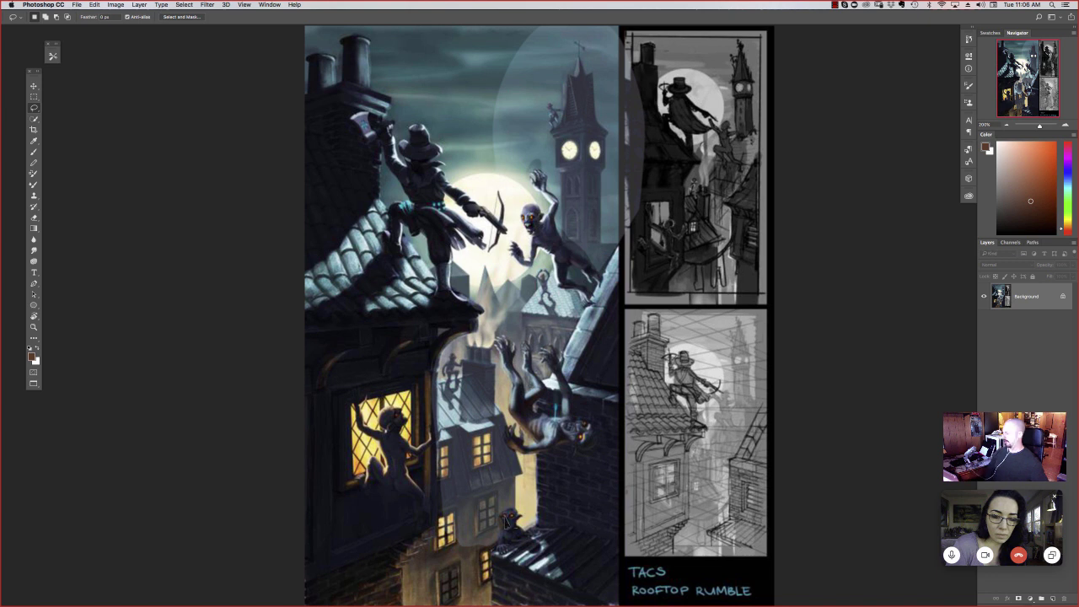
pyautogui.press('alt+super+z')
pyautogui.press('alt+super+z')
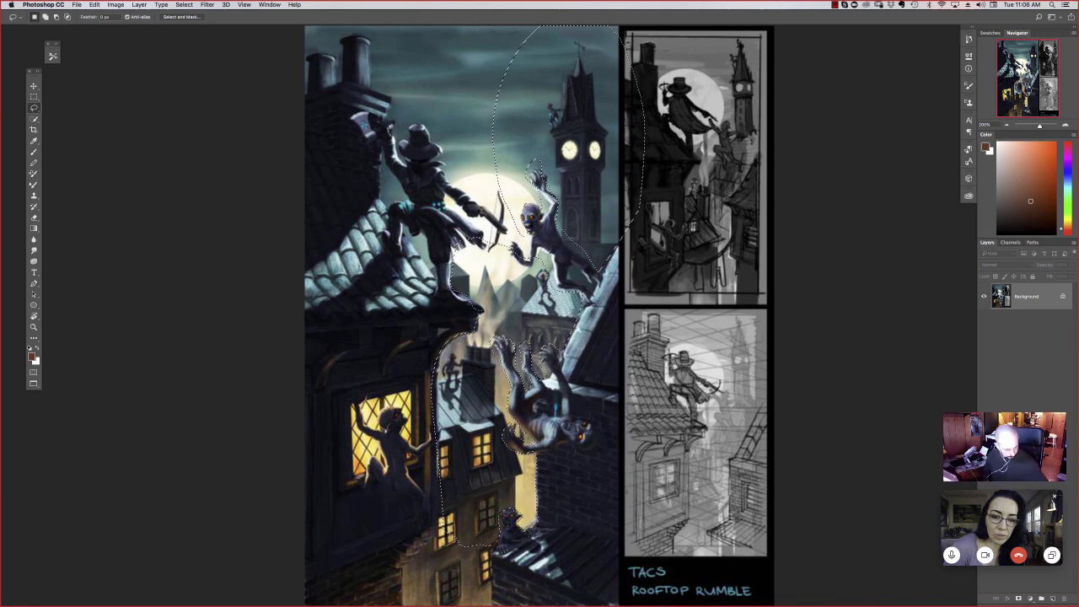
pyautogui.press('super+d')
pyautogui.press('super+minus')
pyautogui.press('super+minus')
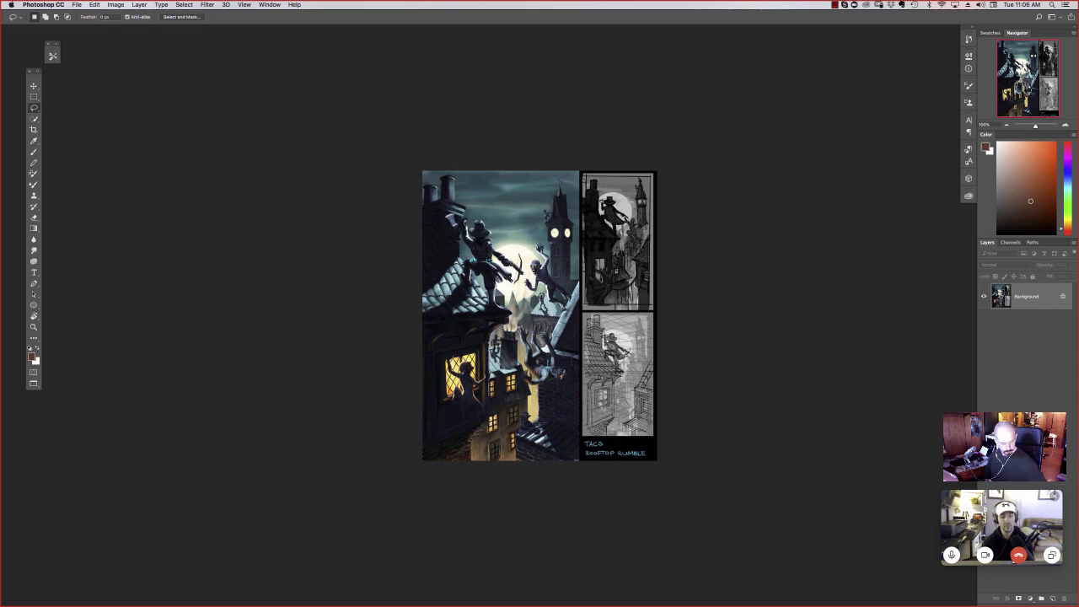
pyautogui.press('super+0')
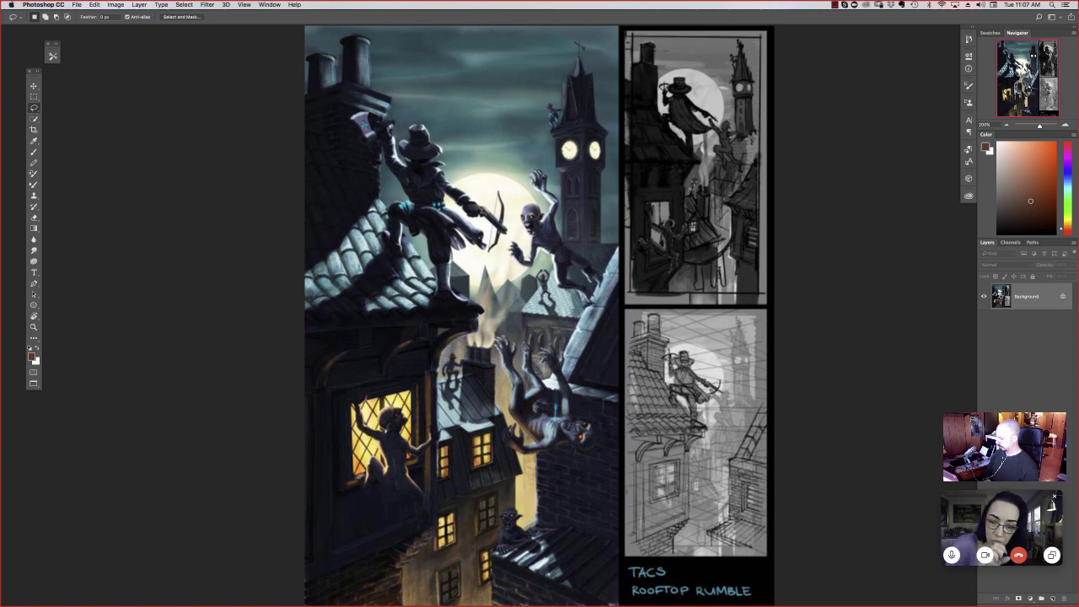
pyautogui.press('super+c')
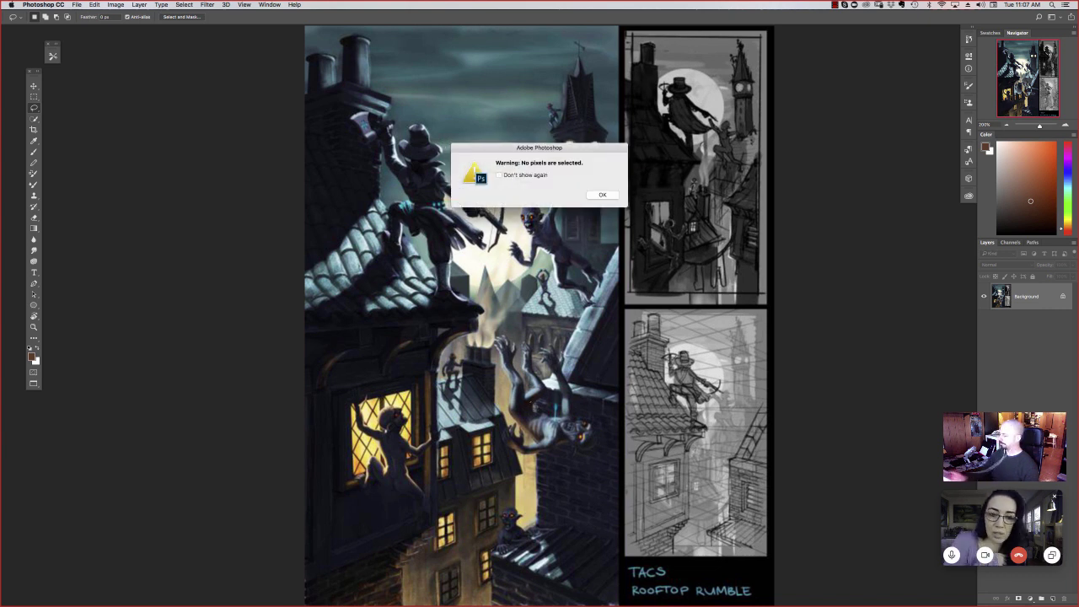
pyautogui.click(611, 195)
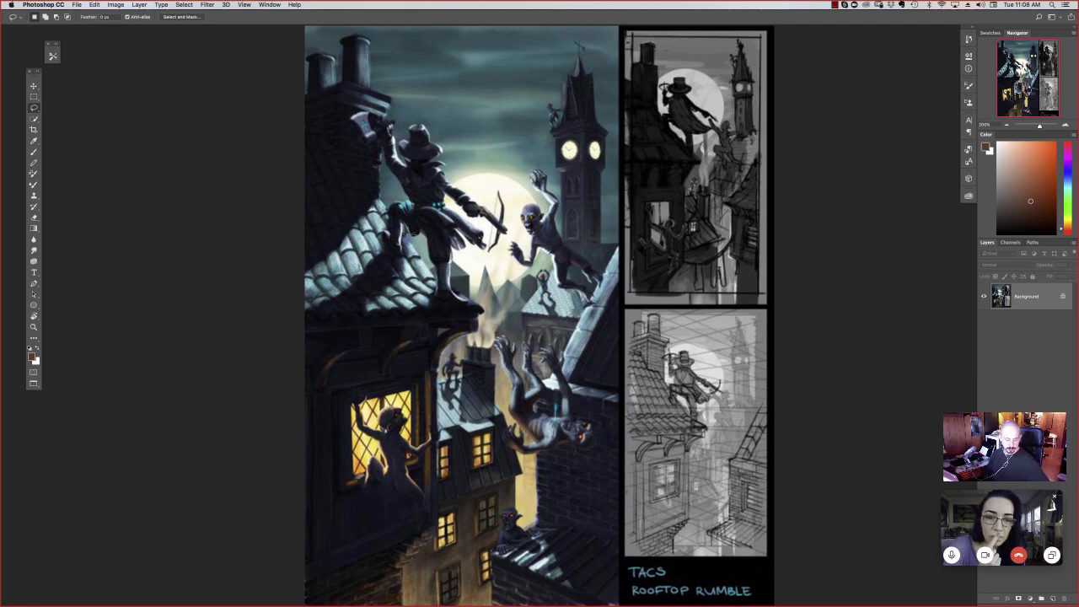
# Step: Return Rooftop_Rumble_BST_Entry.jpg from full-screen mode to a floating window at 100% zoom
pyautogui.press('super+minus')
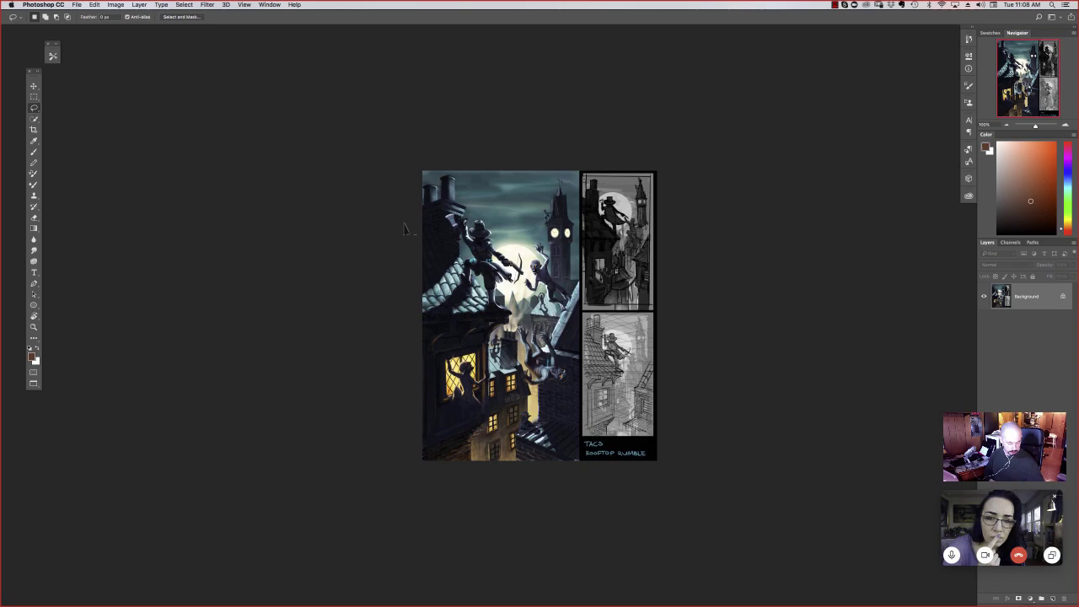
pyautogui.press('f')
pyautogui.press('f')
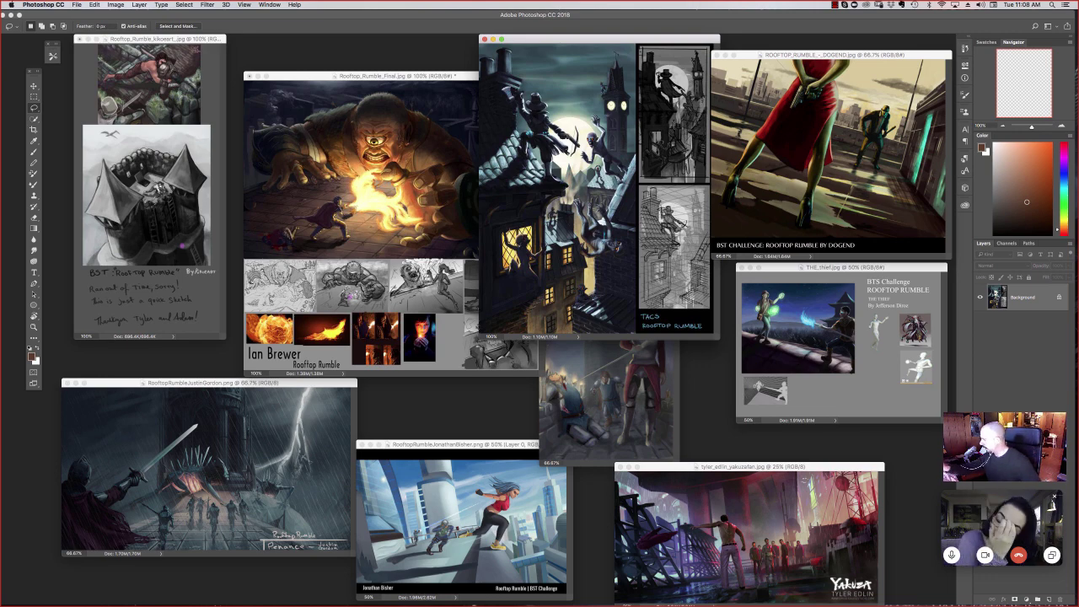
# Step: Reduce Rooftop_Rumble_BST_Entry.jpg to 66.7% zoom and rearrange it and the red-dress painting so both are unobstructed
pyautogui.moveTo(831, 54); pyautogui.dragTo(411, 234)
pyautogui.click(600, 53)
pyautogui.press('super+plus')
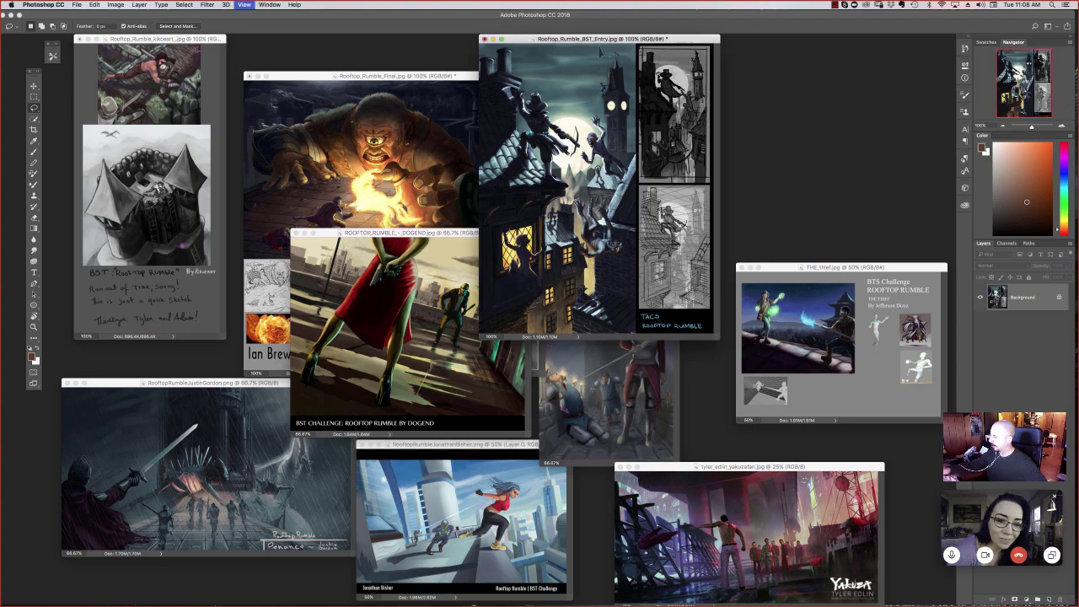
pyautogui.press('super+minus')
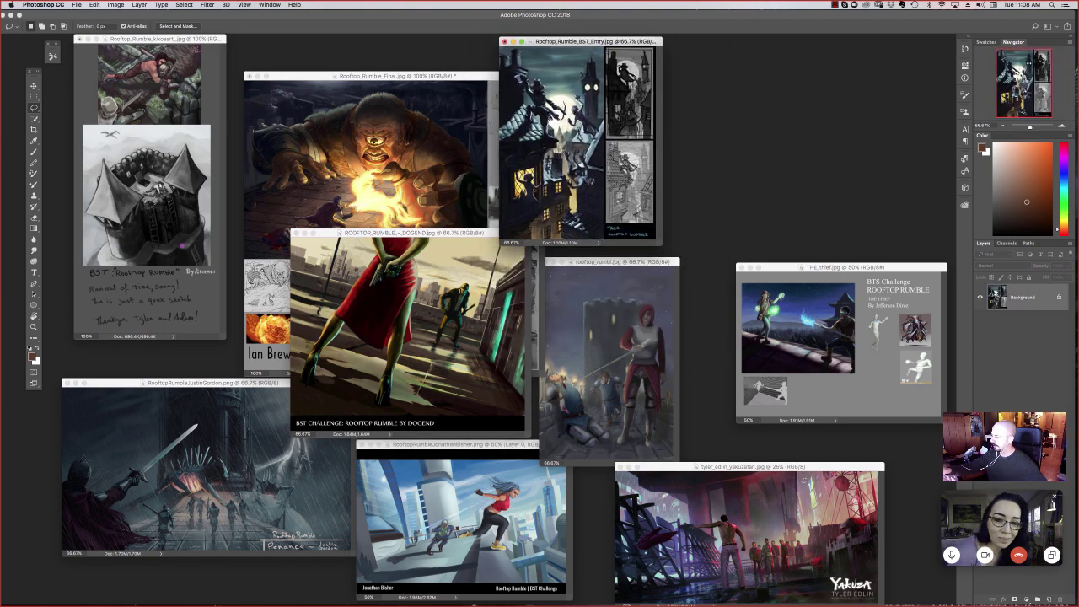
pyautogui.moveTo(590, 41); pyautogui.dragTo(678, 68)
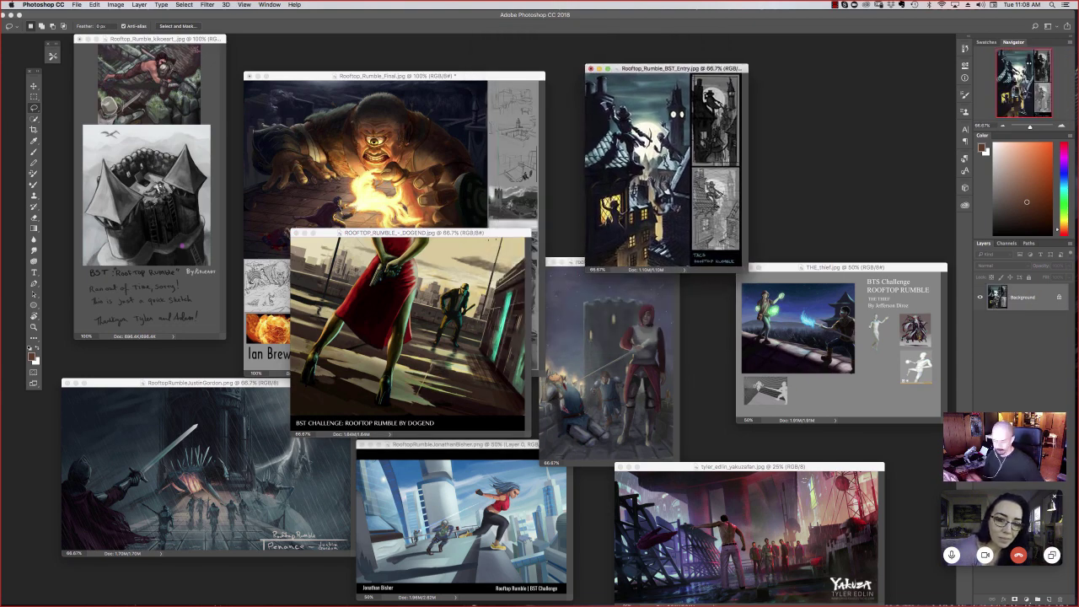
# Step: Show ROOFTOP_RUMBLE_-_DOGEND.jpg in full-screen mode with the menu bar at 100% zoom
pyautogui.click(412, 233)
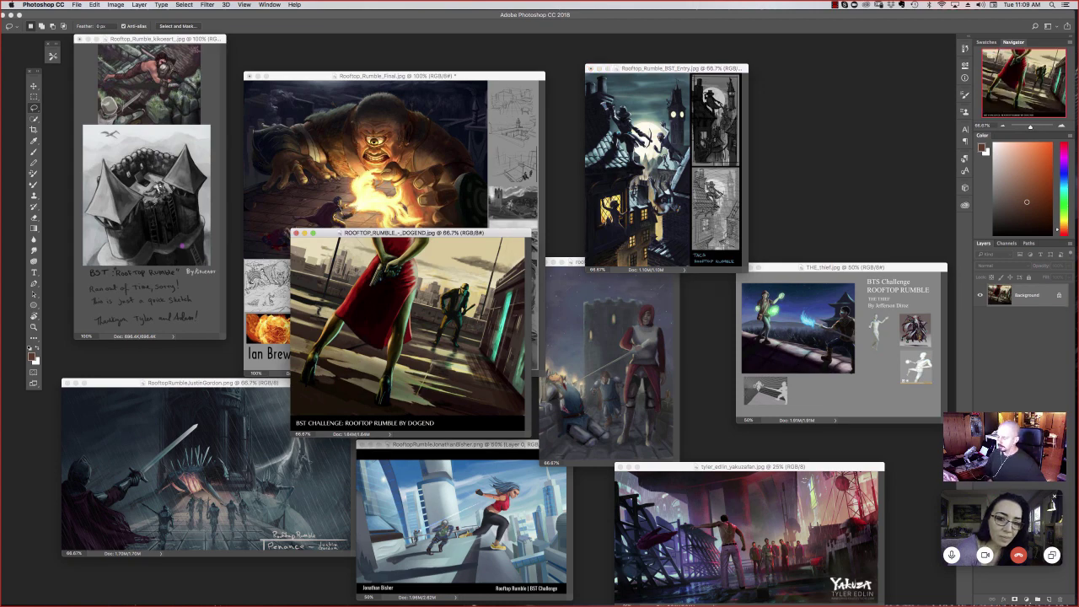
pyautogui.press('super+w')
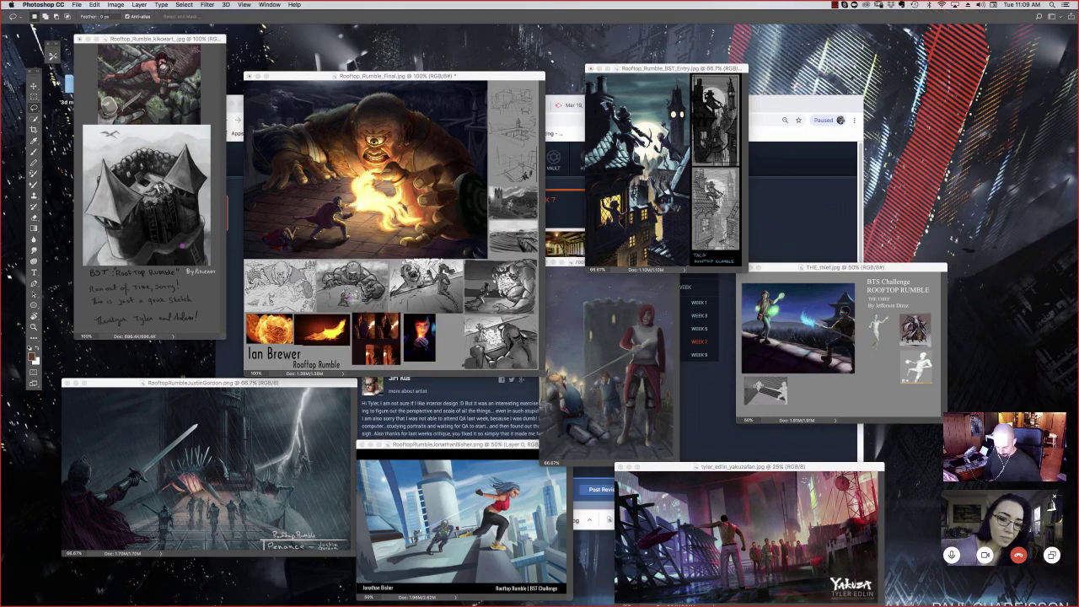
pyautogui.hotkey('shift', 'Tab')
pyautogui.press('f')
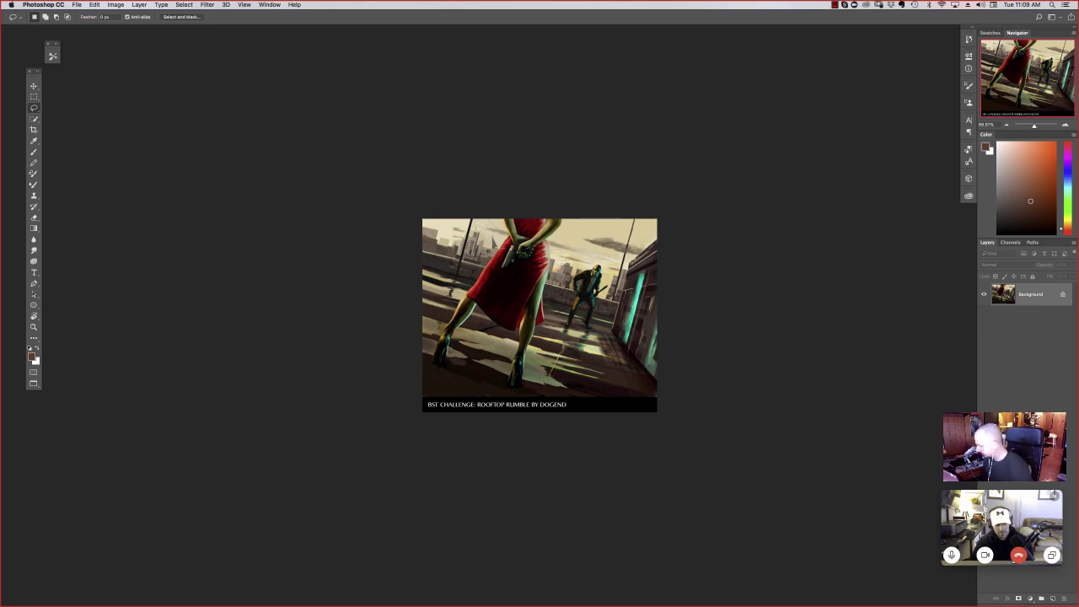
pyautogui.press('super+equal')
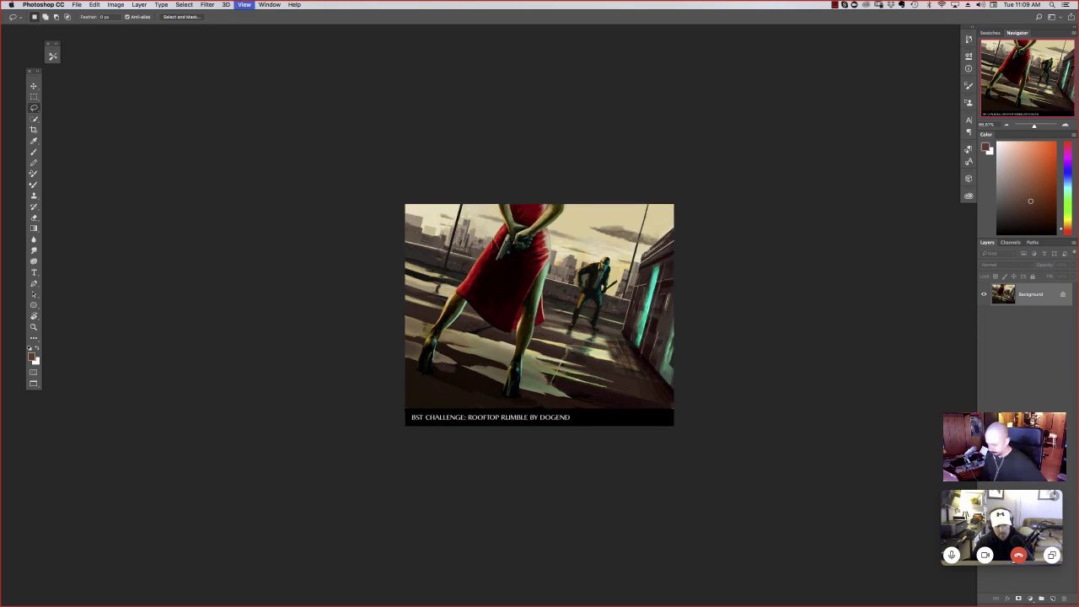
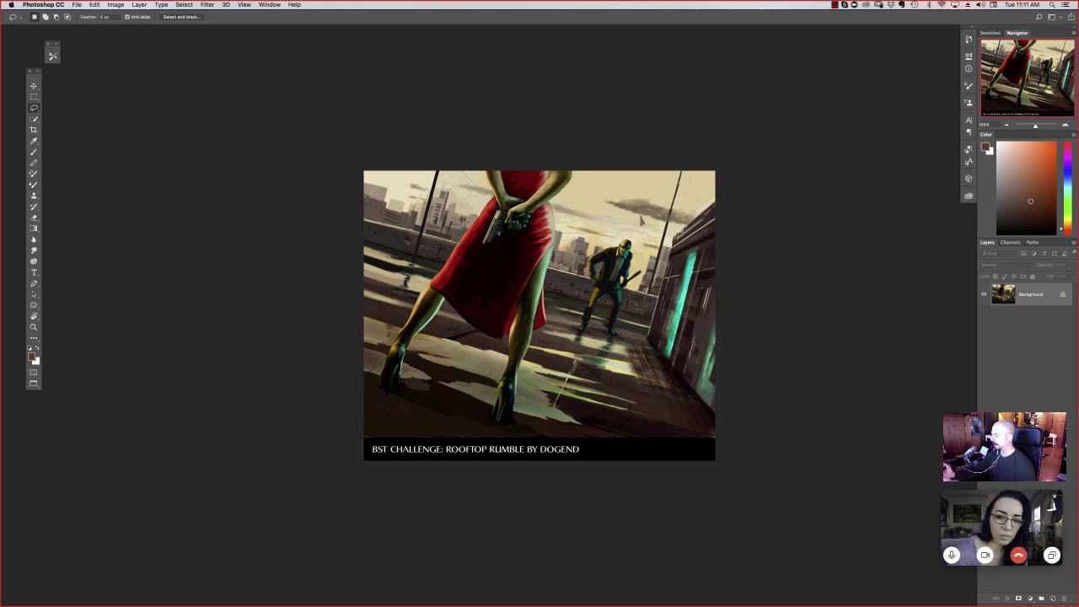
# Step: Set up a softer brush of about 159 px and load a darker, more saturated yellow based on the sampled sky colour
pyautogui.press('b')
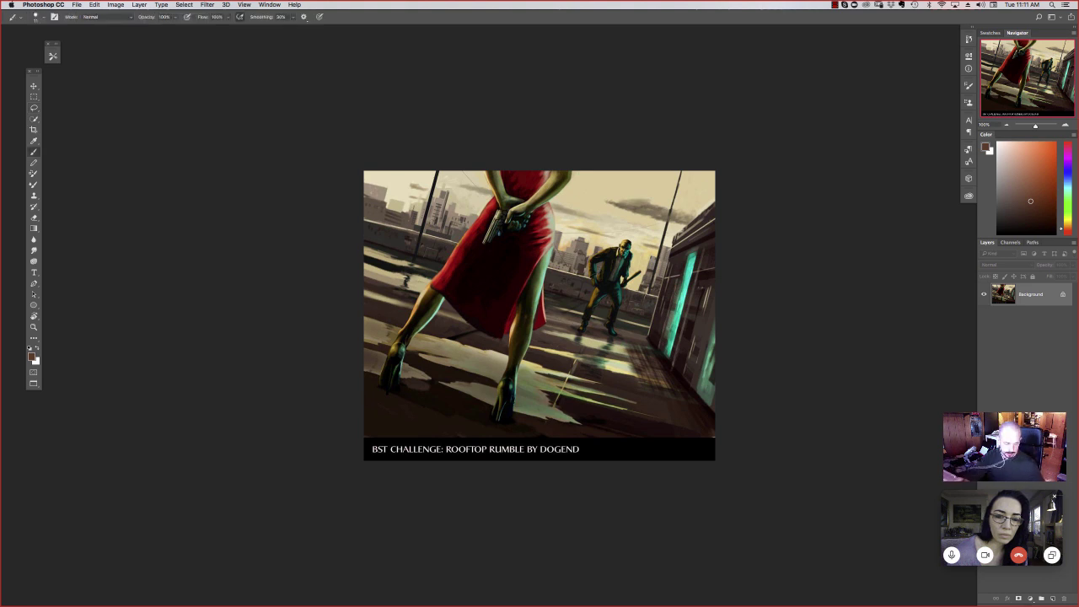
pyautogui.keyDown('alt'); pyautogui.click(630, 207); pyautogui.keyUp('alt')
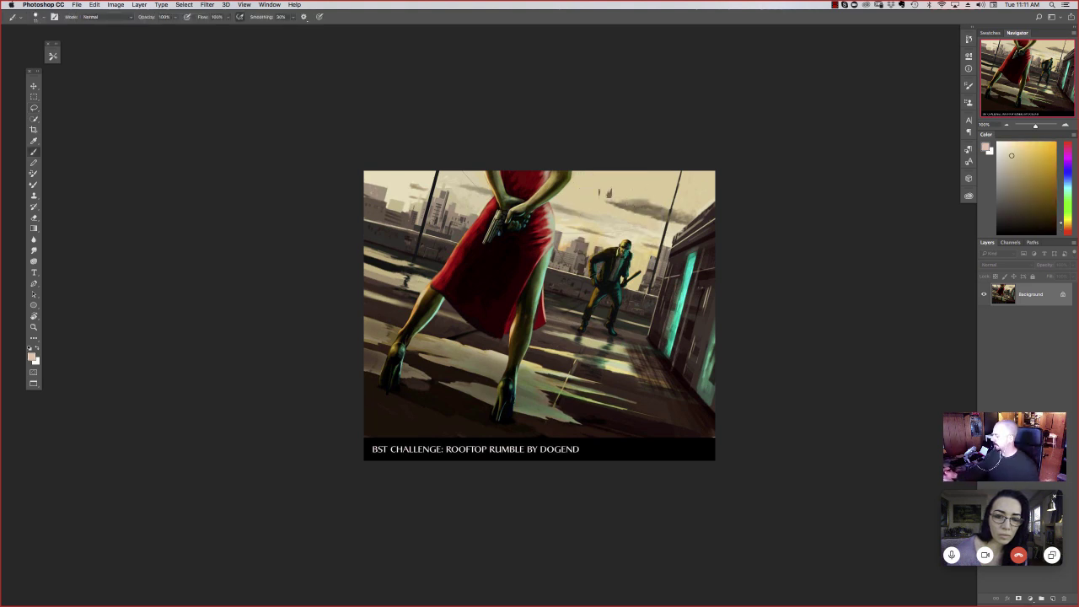
pyautogui.keyDown('alt'); pyautogui.click(645, 180); pyautogui.keyUp('alt')
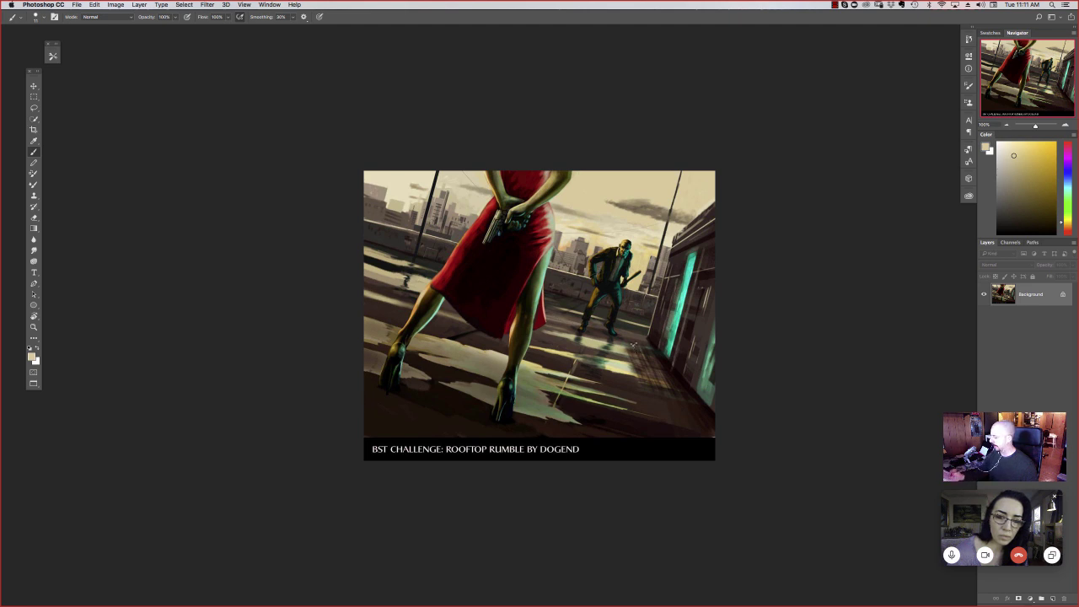
pyautogui.rightClick(636, 348)
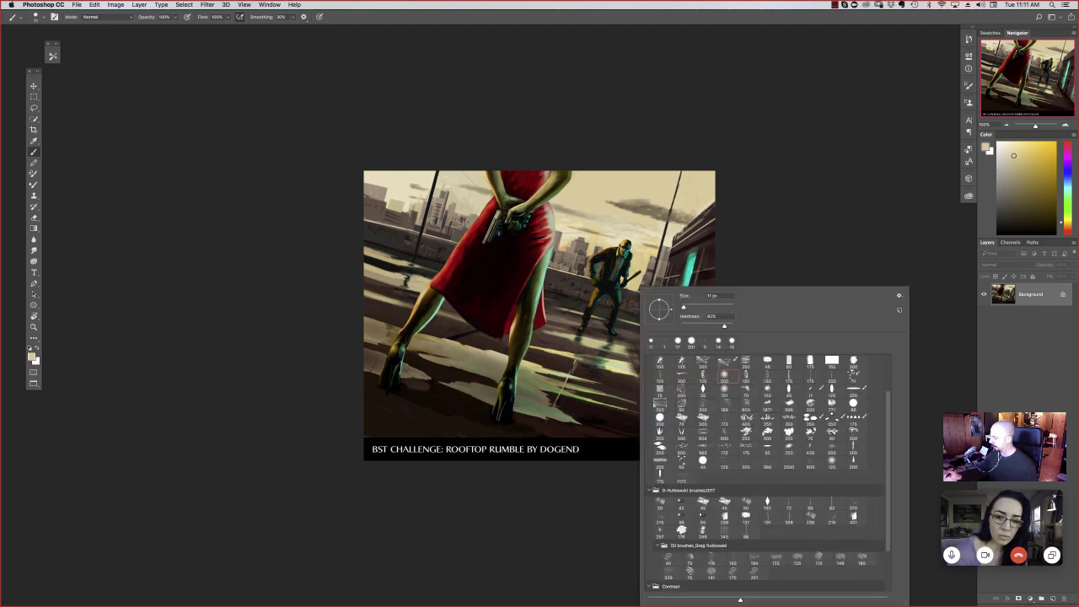
pyautogui.moveTo(724, 325); pyautogui.dragTo(695, 325)
pyautogui.click(715, 307)
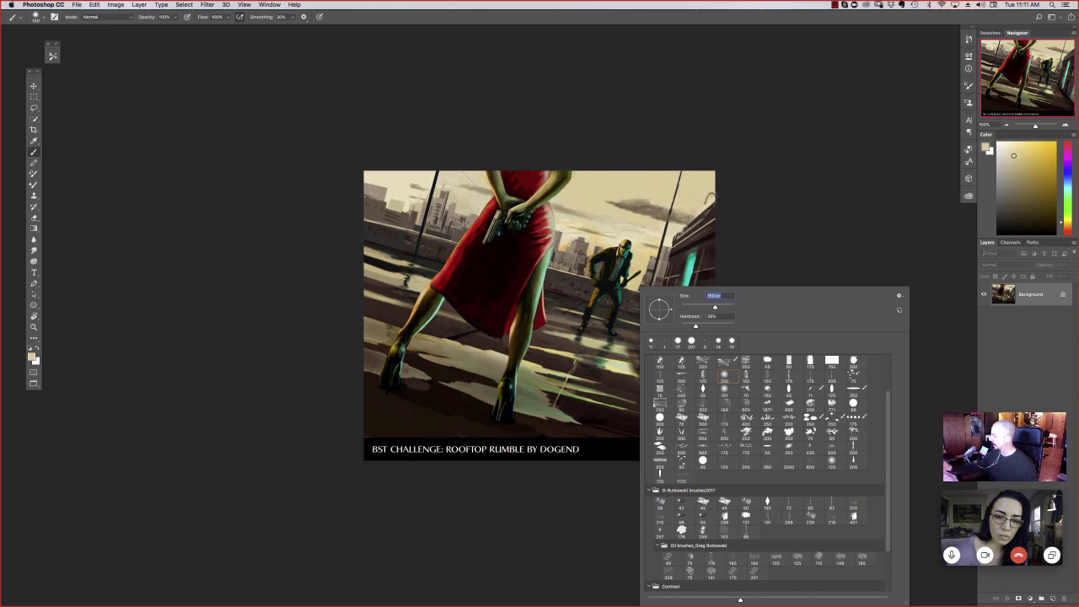
pyautogui.click(1026, 175)
pyautogui.click(1025, 177)
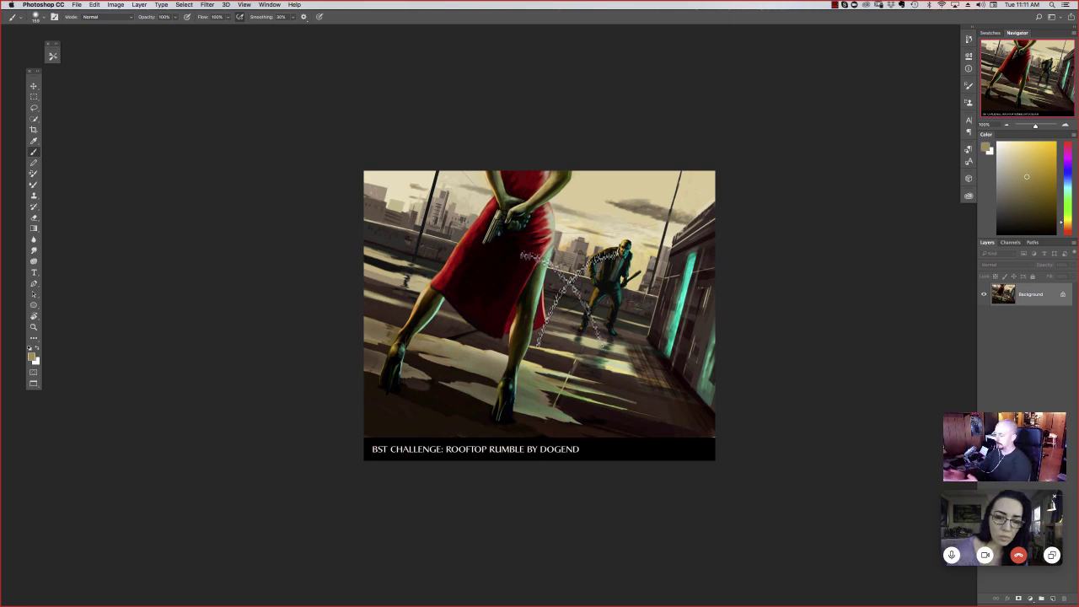
# Step: Try warming the sky behind the distant man with an Overlay-mode brush stroke, and choose a darker yellow-brown brush colour
pyautogui.click(105, 17)
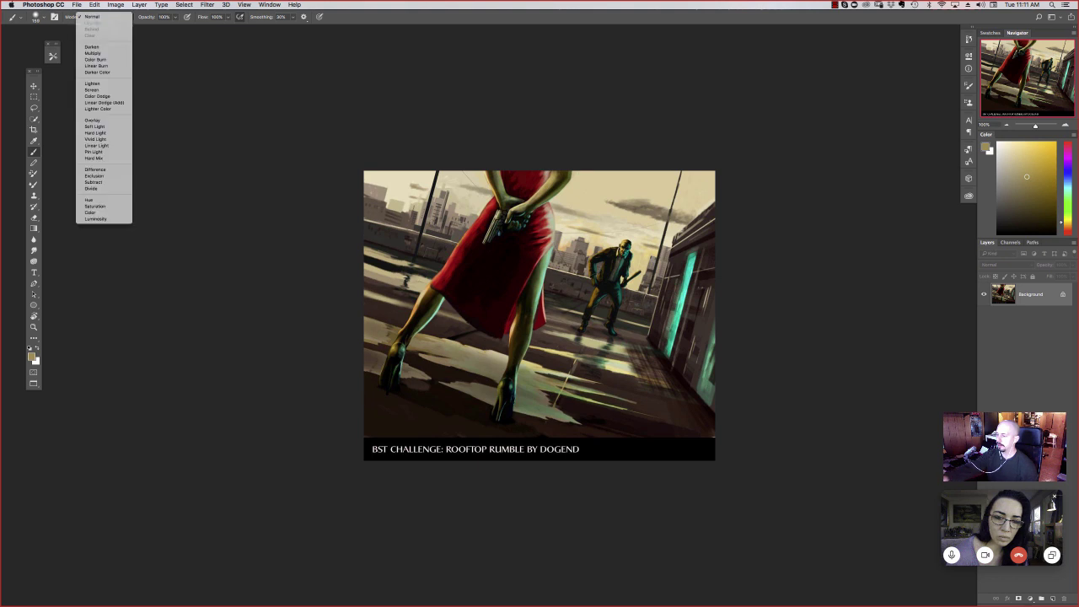
pyautogui.click(92, 120)
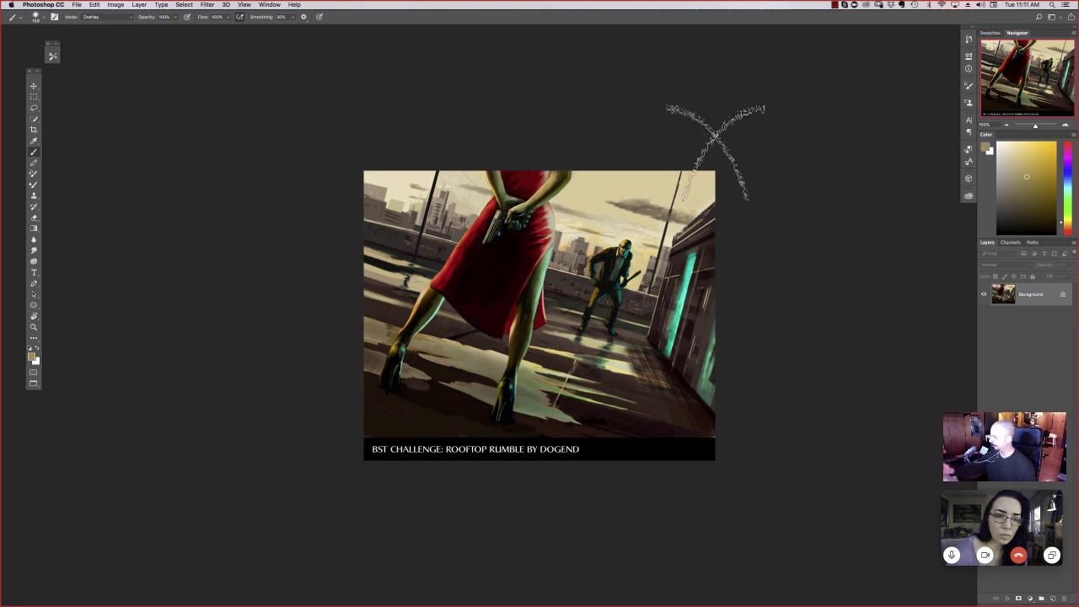
pyautogui.moveTo(687, 201); pyautogui.dragTo(646, 226)
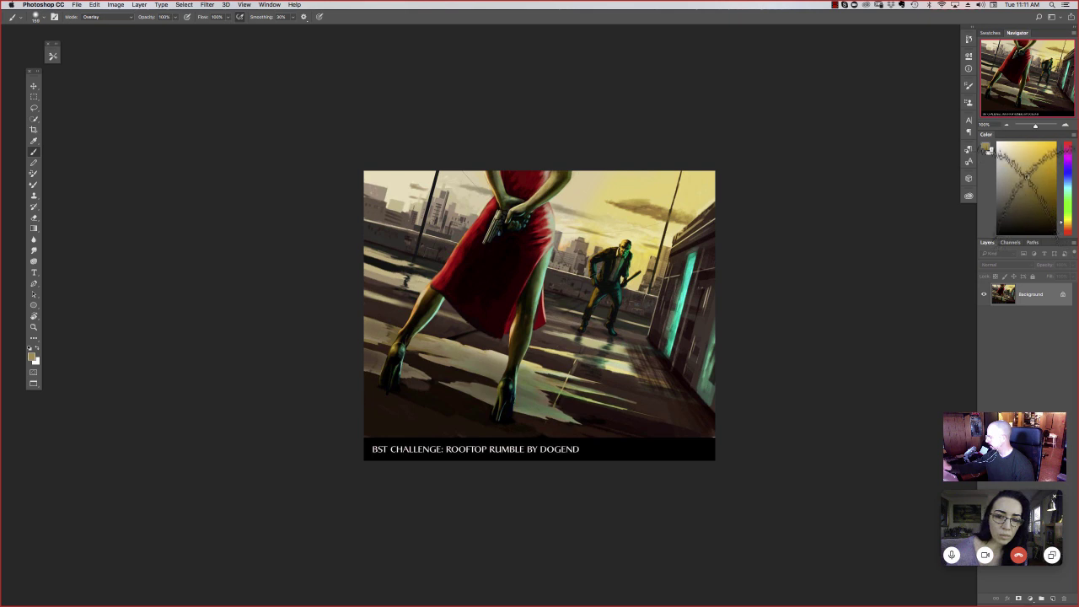
pyautogui.click(1042, 168)
pyautogui.click(1032, 199)
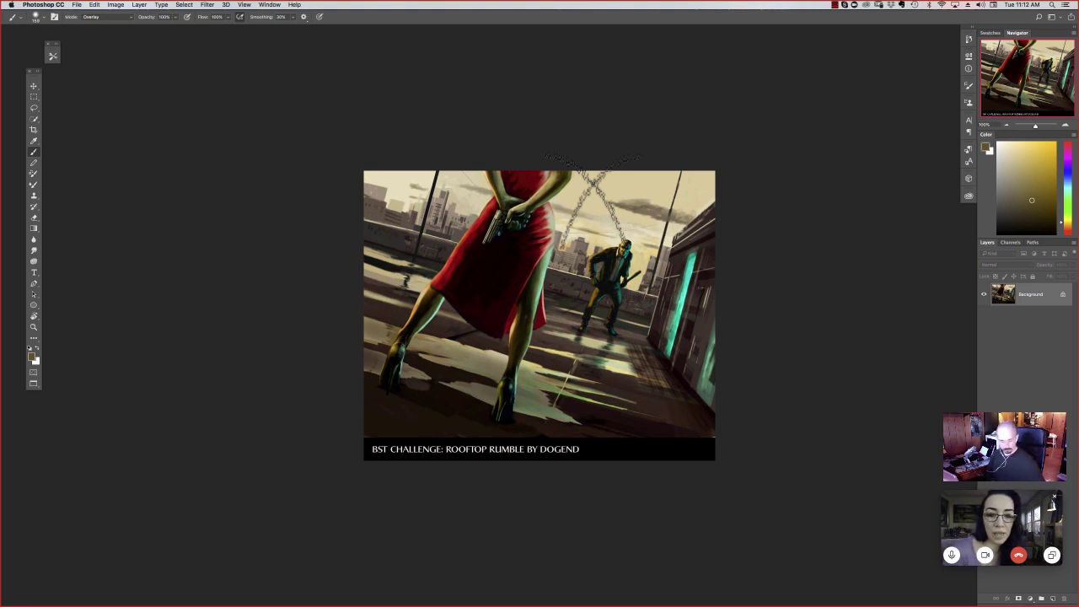
# Step: Return the red-dress painting to a floating window at 66.7% zoom and move it over the moonlit rooftop entry
pyautogui.press('f')
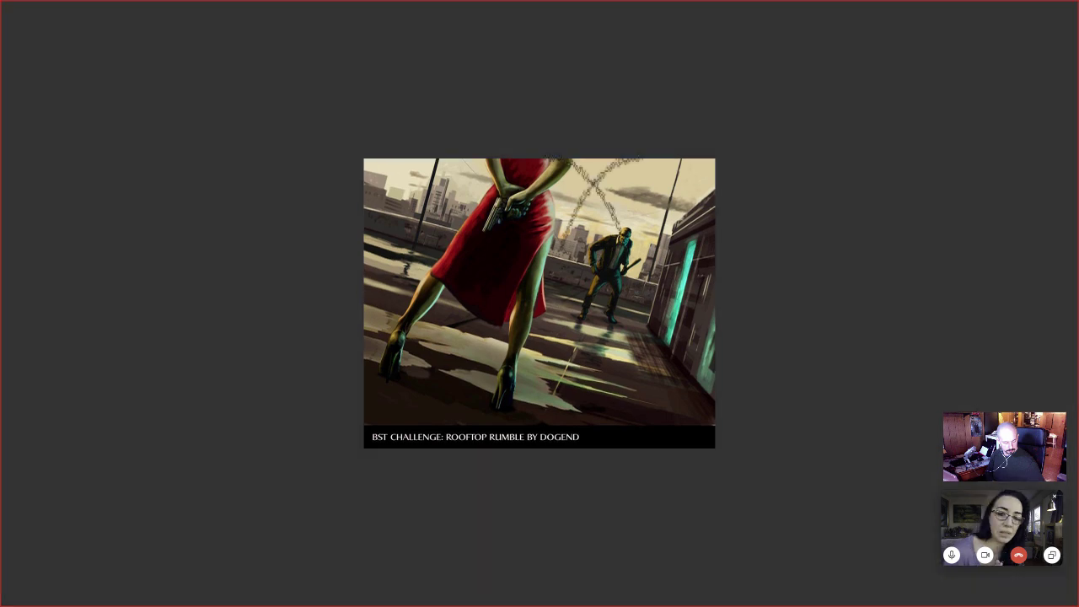
pyautogui.press('f')
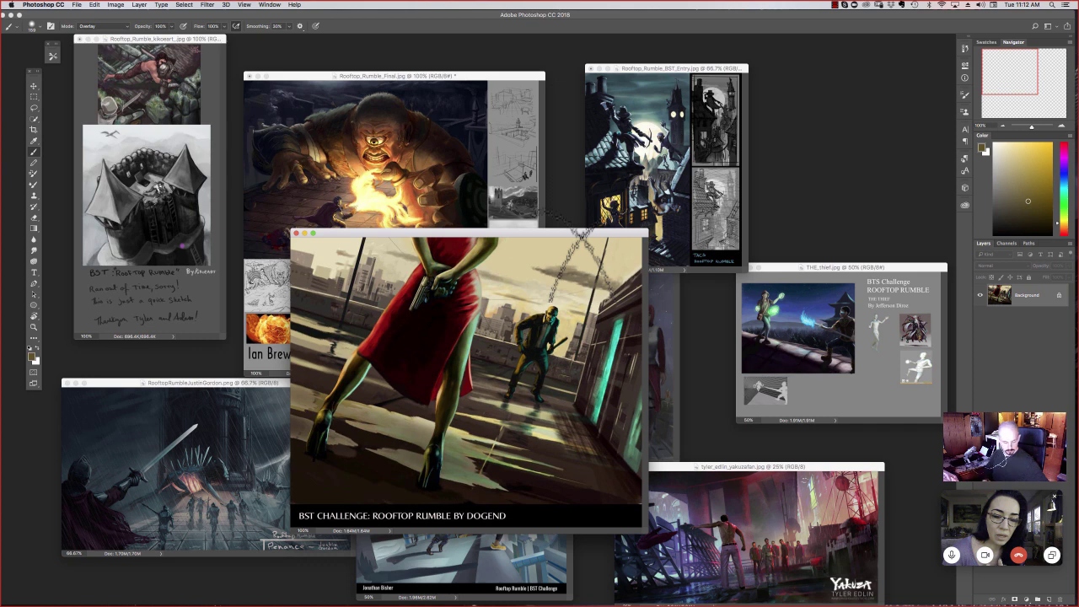
pyautogui.moveTo(590, 240)
pyautogui.mouseDown()
pyautogui.moveTo(493, 350)
pyautogui.moveTo(579, 378)
pyautogui.moveTo(611, 260)
pyautogui.mouseUp()
pyautogui.hotkey('ctrl', 'z')
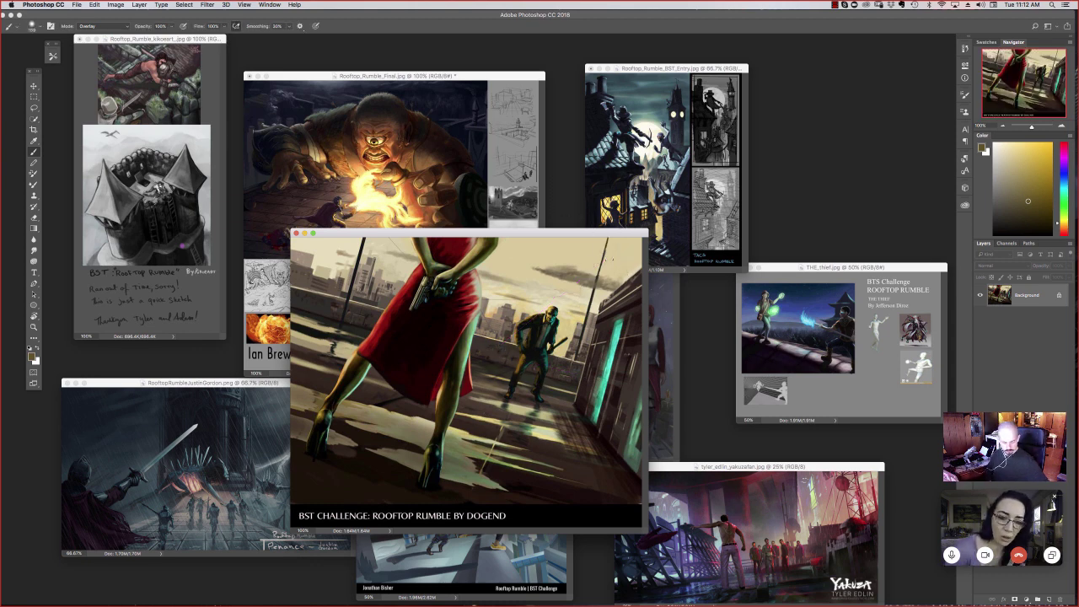
pyautogui.press('super+minus')
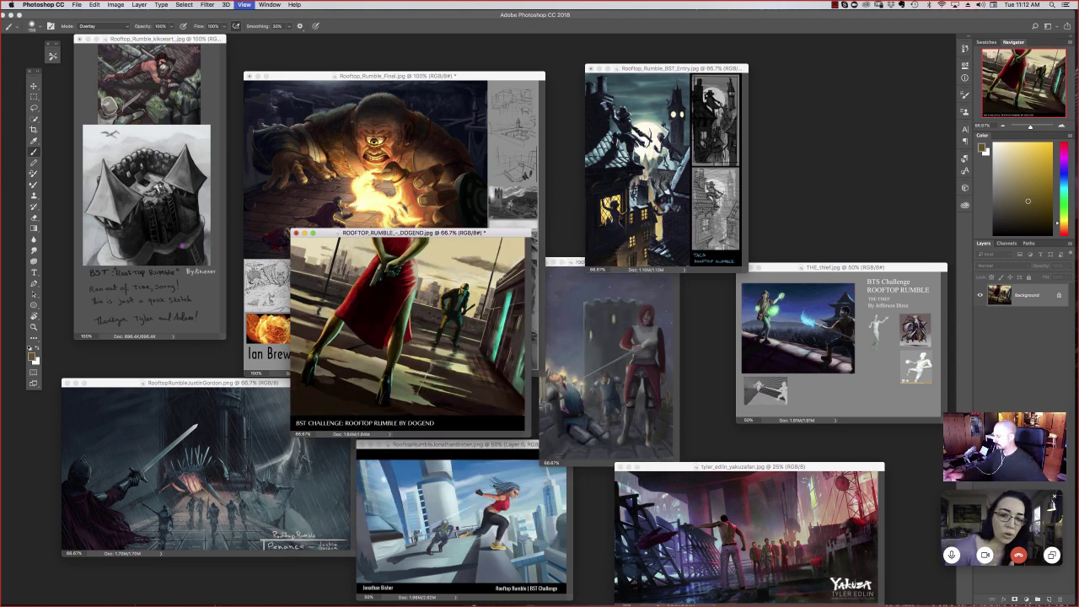
pyautogui.moveTo(409, 232); pyautogui.dragTo(734, 117)
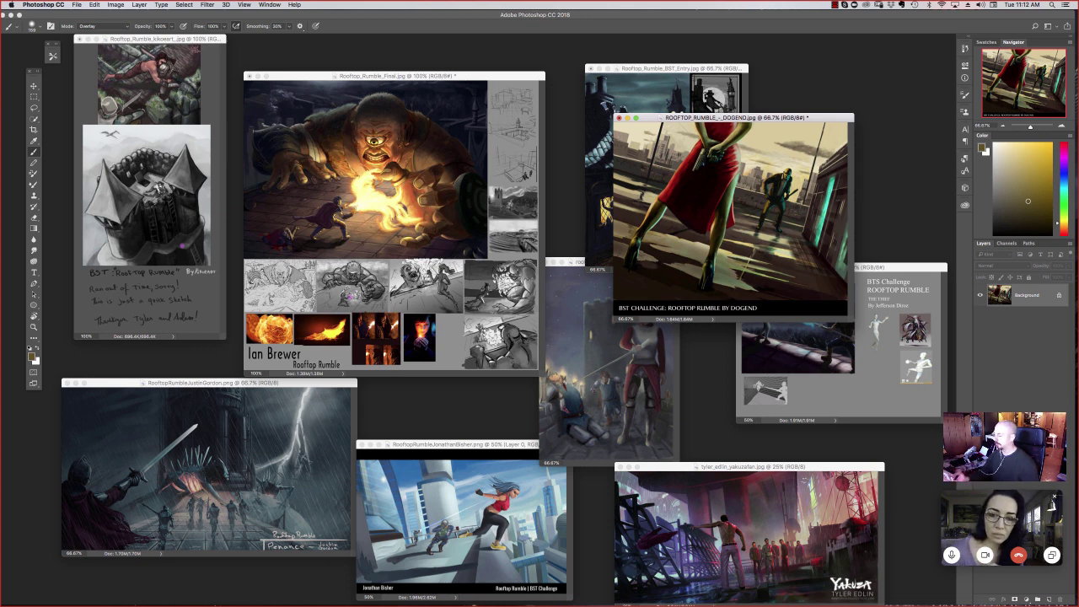
# Step: Bring the knight and thief paintings forward, zoom THE_thief.jpg to 66.7%, and move the running-woman painting over the cyclops painting's lower edge
pyautogui.click(589, 405)
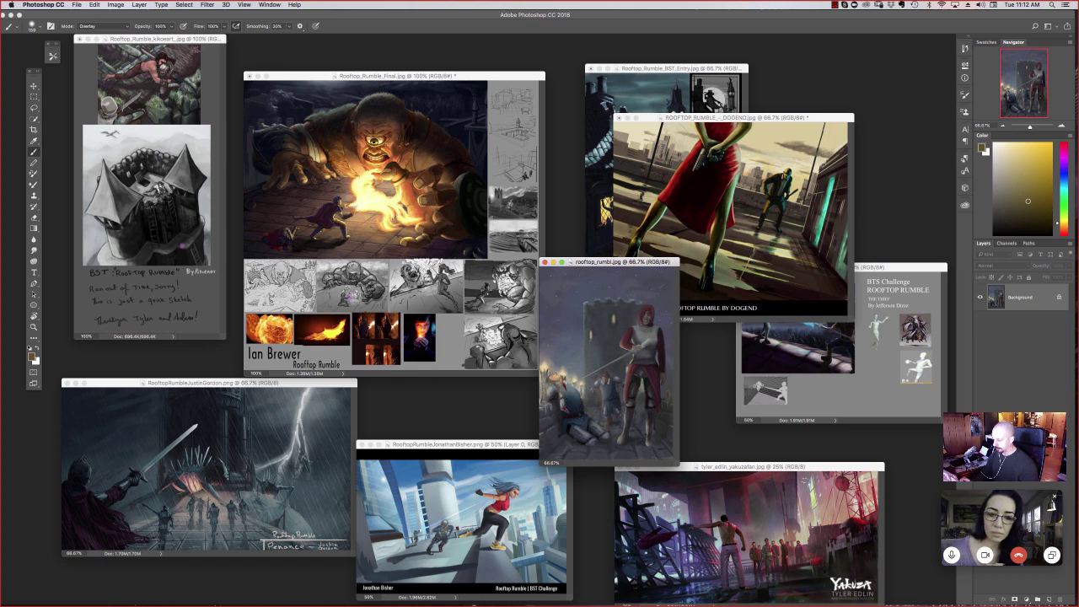
pyautogui.click(804, 371)
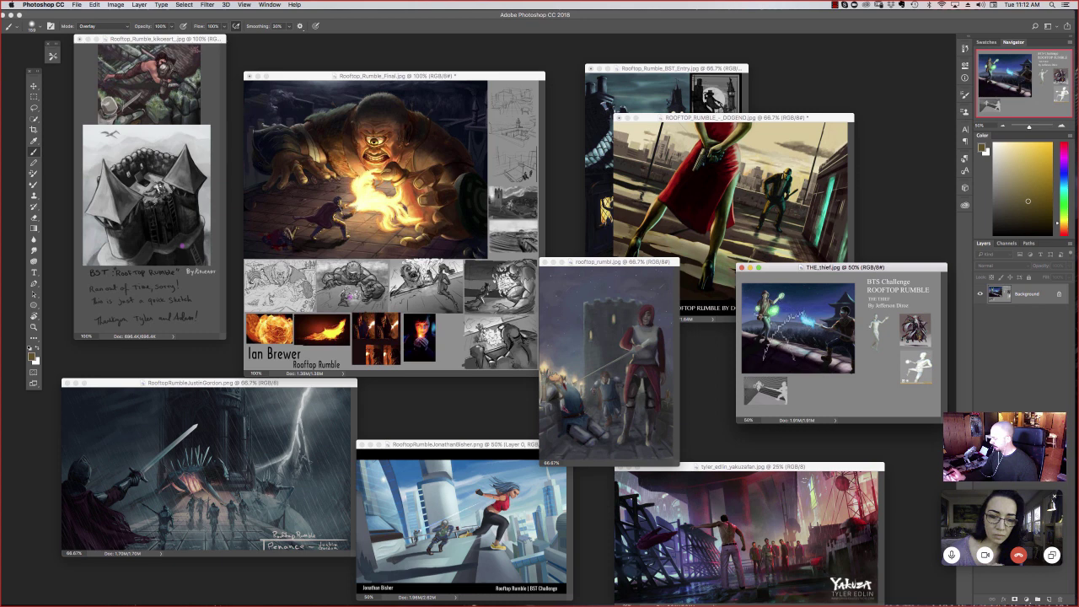
pyautogui.press('super+equal')
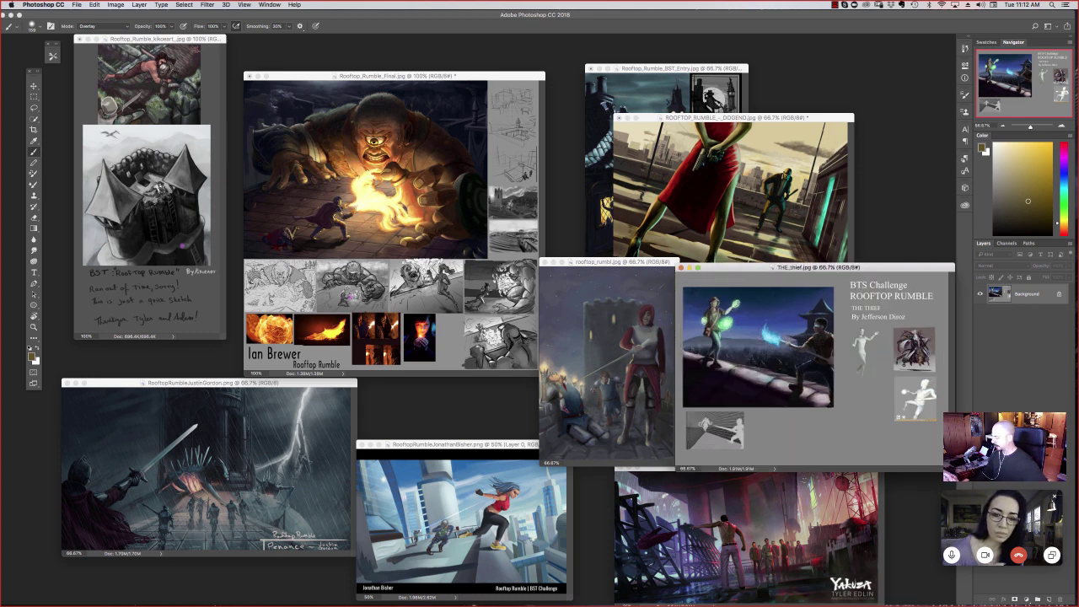
pyautogui.click(463, 514)
pyautogui.moveTo(472, 444); pyautogui.dragTo(388, 336)
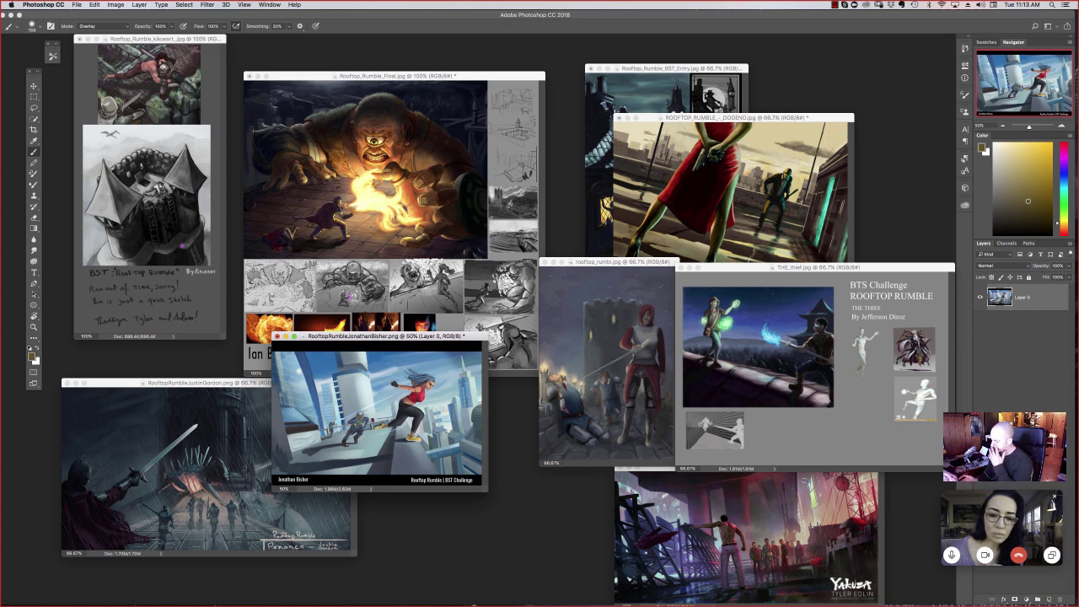
# Step: Show the knight painting rooftop_rumbl.jpg in full-screen mode with the menu bar at 100% zoom
pyautogui.click(645, 262)
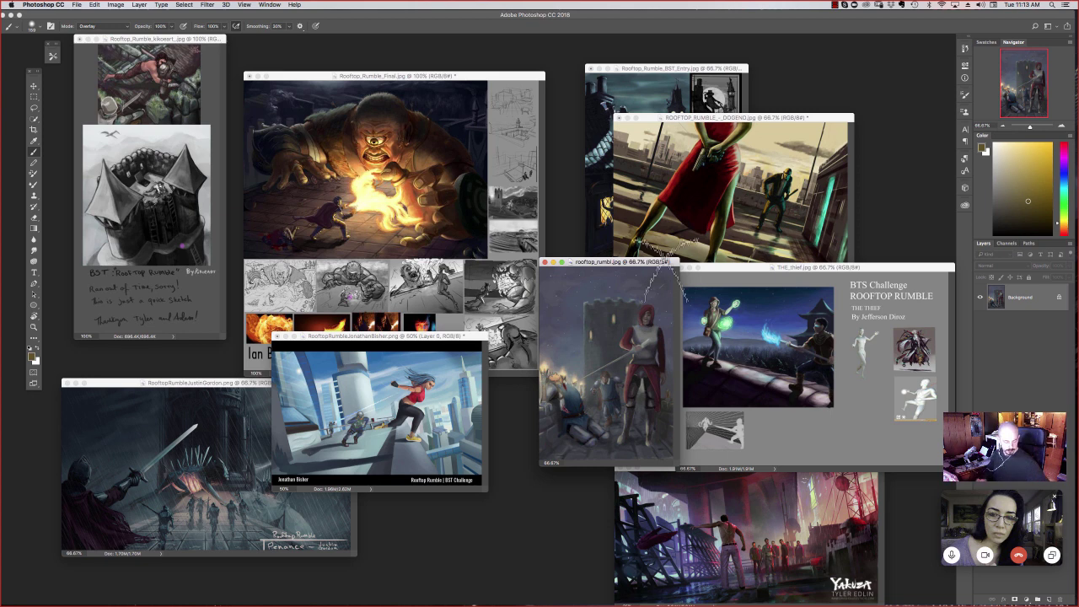
pyautogui.press('super+plus')
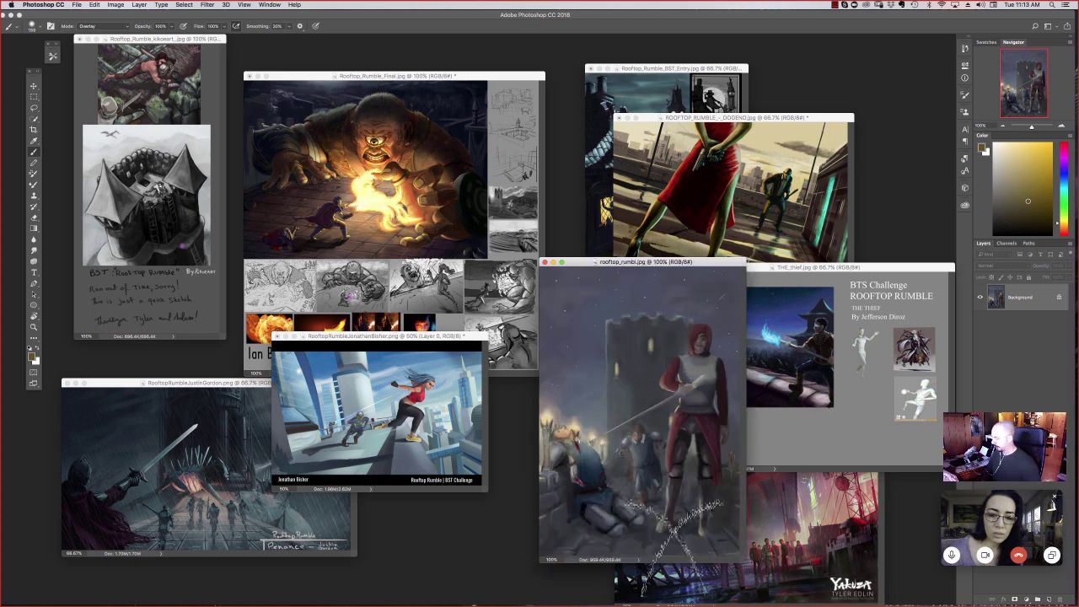
pyautogui.moveTo(665, 262); pyautogui.dragTo(651, 250)
pyautogui.press('super+equal')
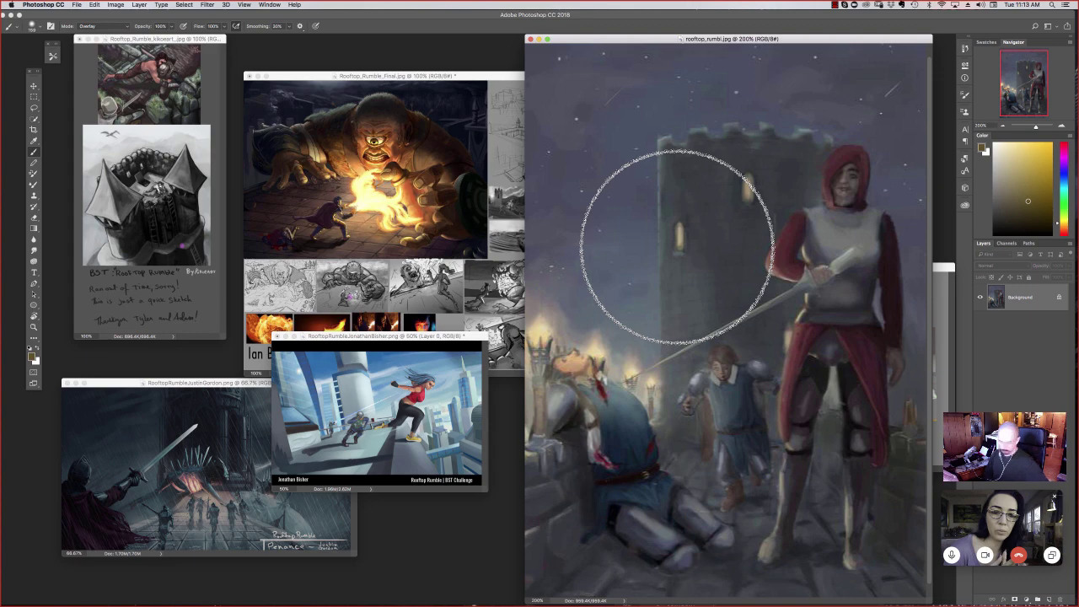
pyautogui.press('super+w')
pyautogui.press('Tab')
pyautogui.press('Tab')
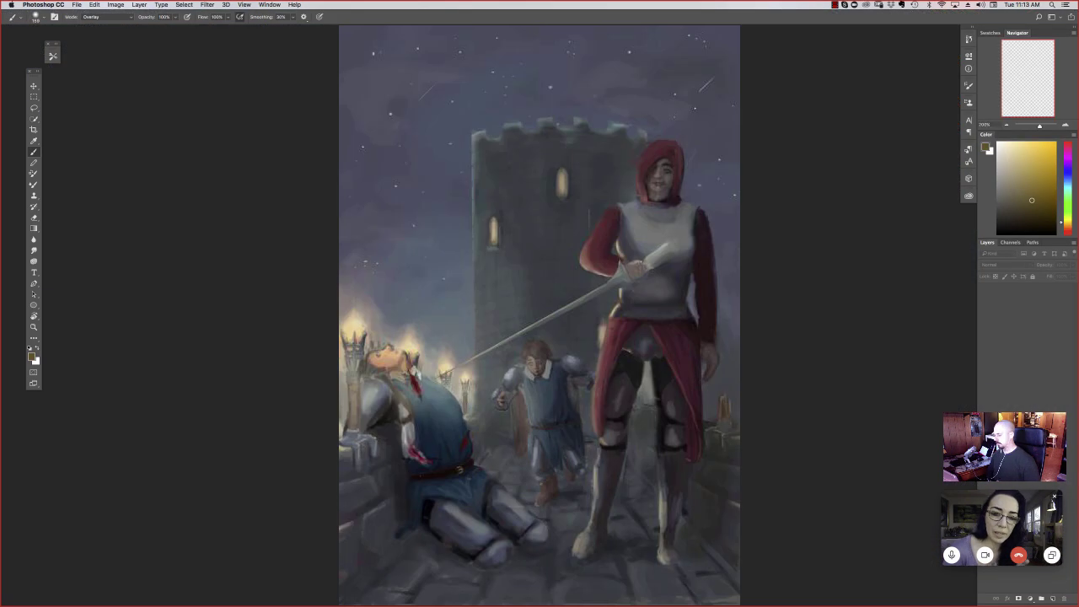
pyautogui.press('super+minus')
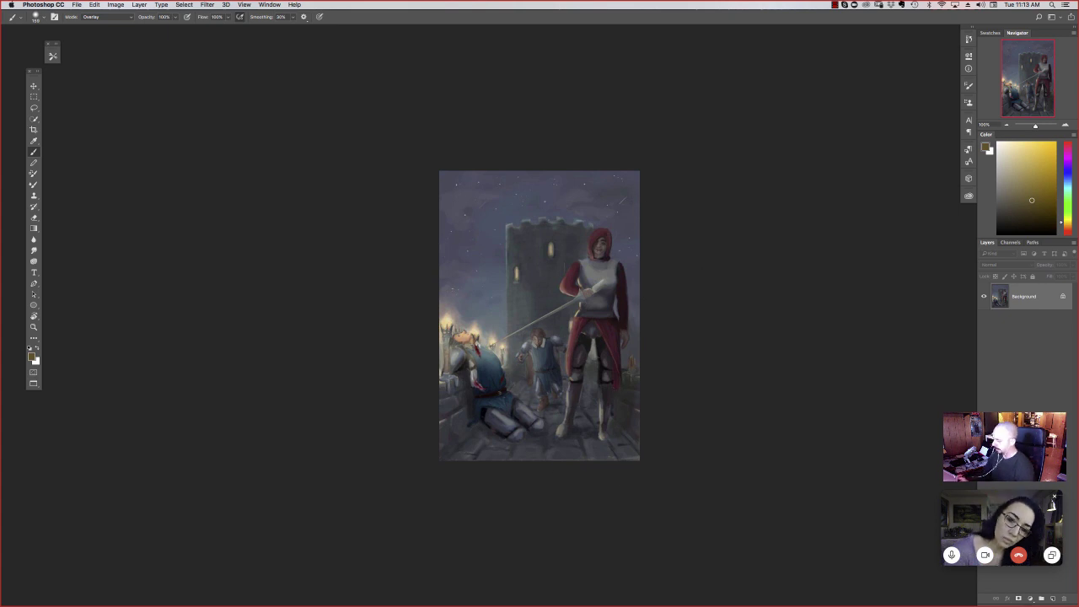
# Step: Reduce the brush size to about 35 px for working on the knight painting
pyautogui.rightClick(586, 426)
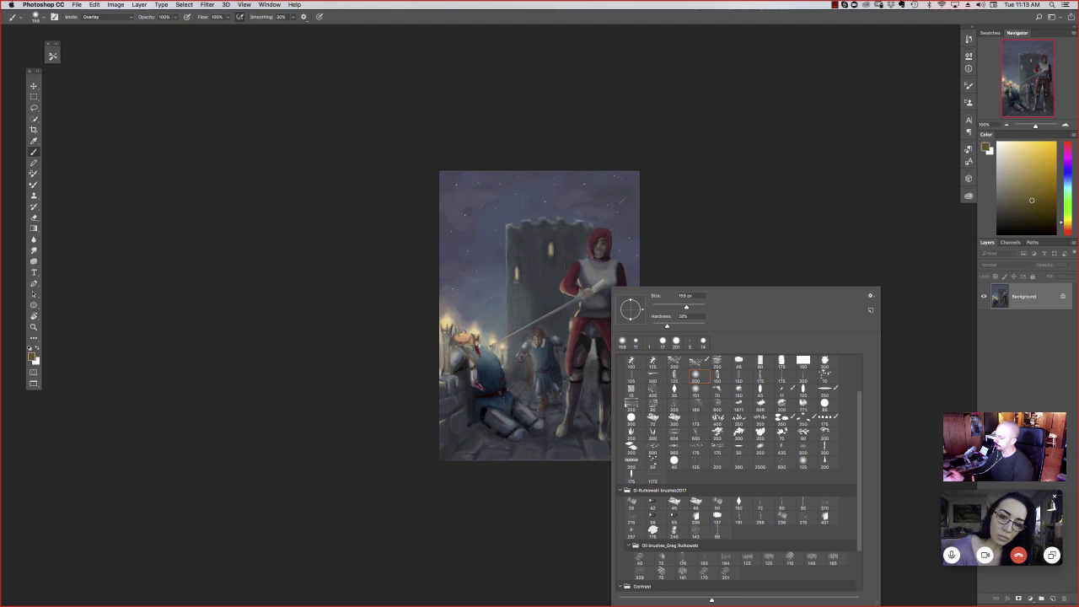
pyautogui.press('[')
pyautogui.press('[')
pyautogui.press('[')
pyautogui.press('[')
pyautogui.press('[')
pyautogui.press('[')
pyautogui.press('[')
pyautogui.press('[')
pyautogui.press('[')
pyautogui.press('[')
pyautogui.press('[')
pyautogui.press('[')
pyautogui.press('[')
pyautogui.press('[')
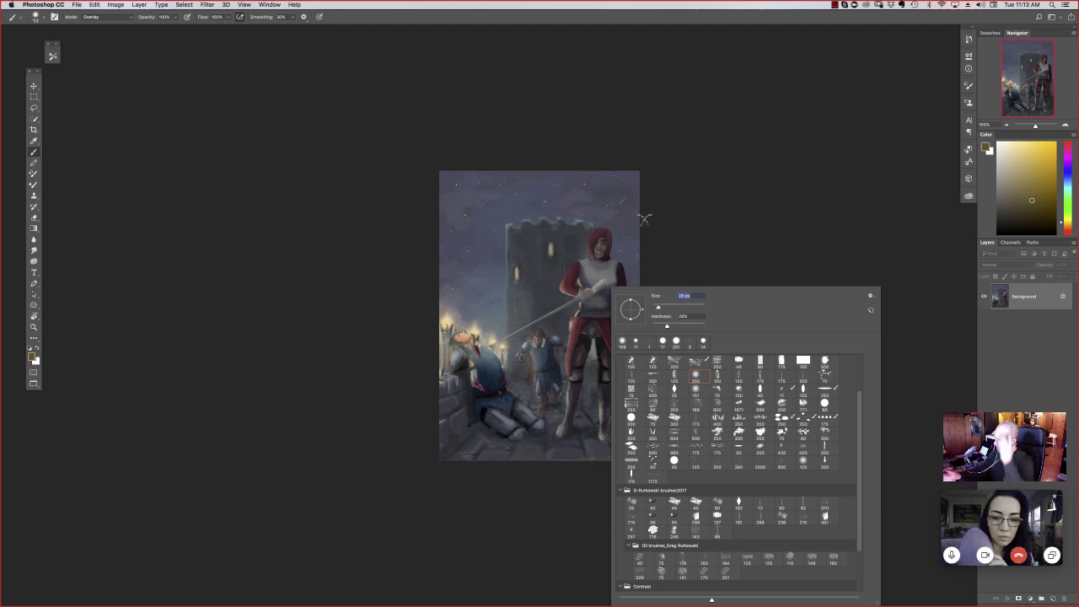
pyautogui.click(599, 272)
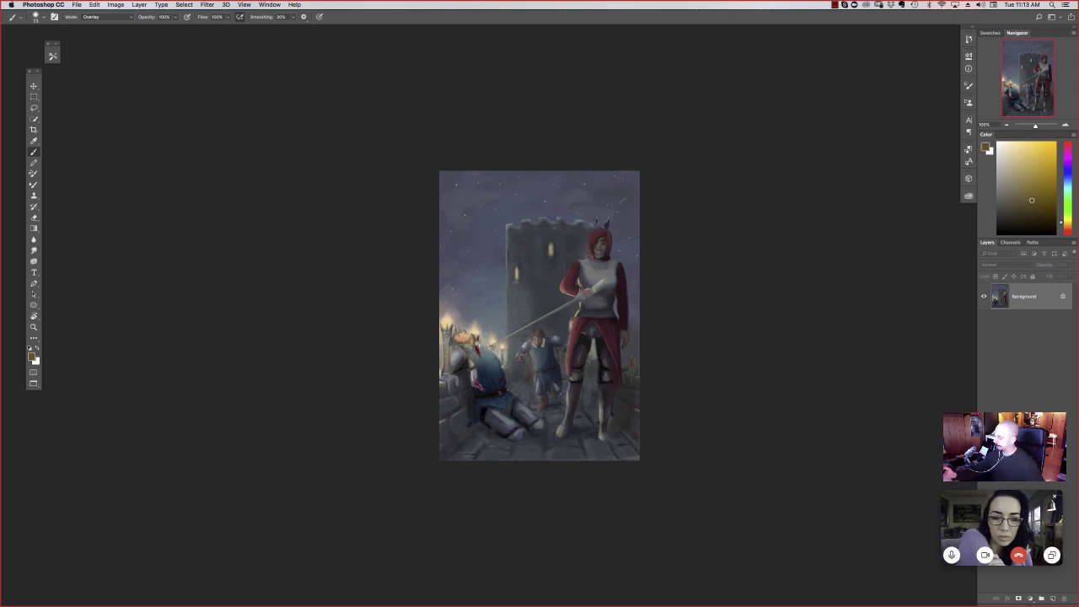
# Step: Sample the night-sky colour beside the knight's head, undo the test stroke, and set the brush blending mode to Normal
pyautogui.keyDown('alt'); pyautogui.click(598, 214); pyautogui.keyUp('alt')
pyautogui.moveTo(602, 215)
pyautogui.mouseDown()
pyautogui.moveTo(580, 232)
pyautogui.moveTo(593, 229)
pyautogui.mouseUp()
pyautogui.press('super+z')
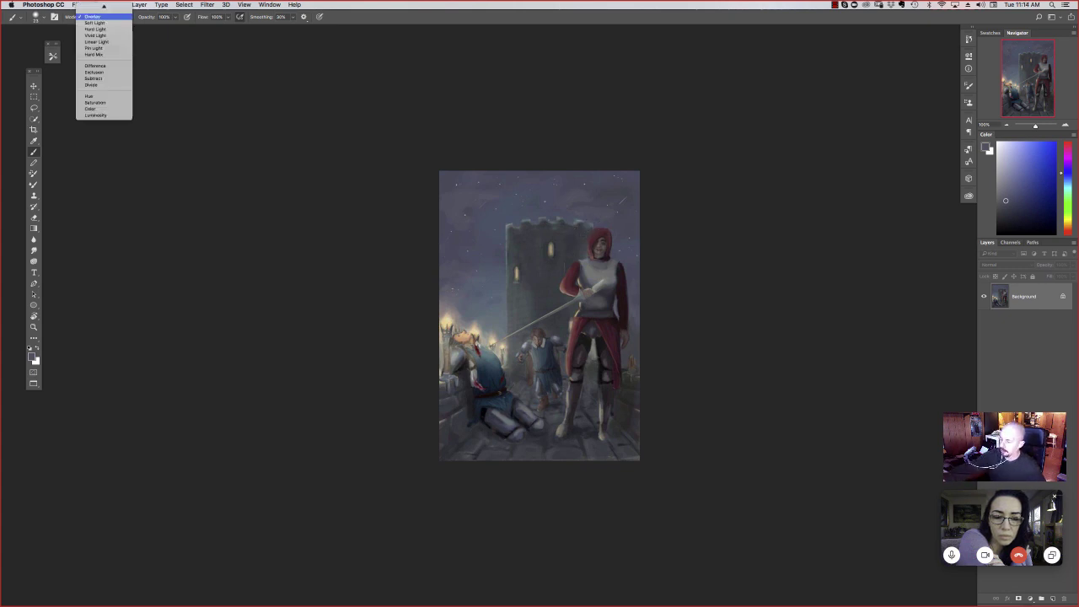
pyautogui.click(107, 17)
pyautogui.scroll(5, 105, 23)
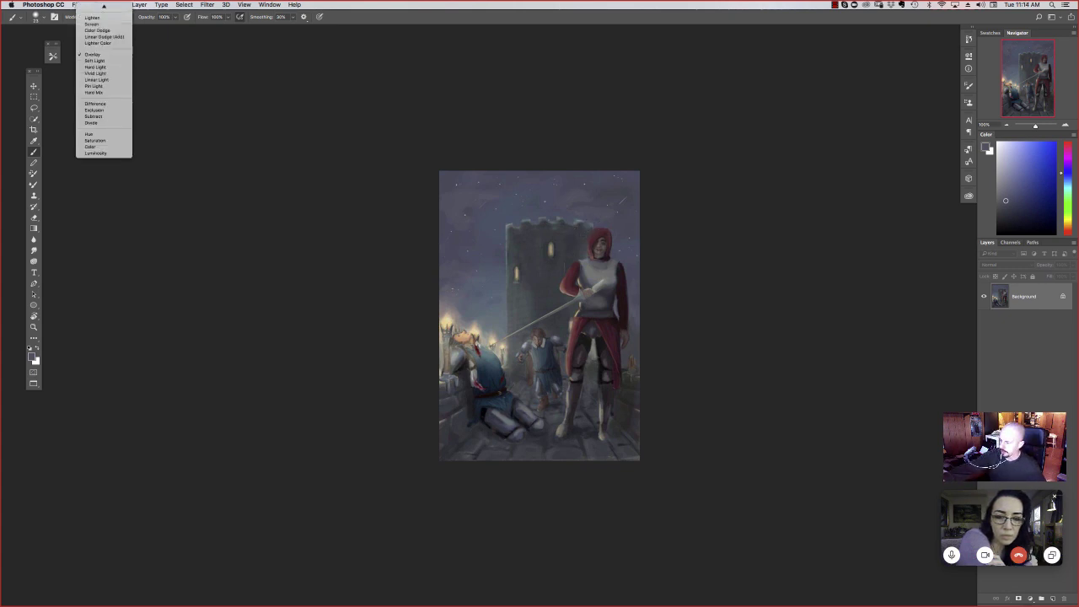
pyautogui.click(92, 7)
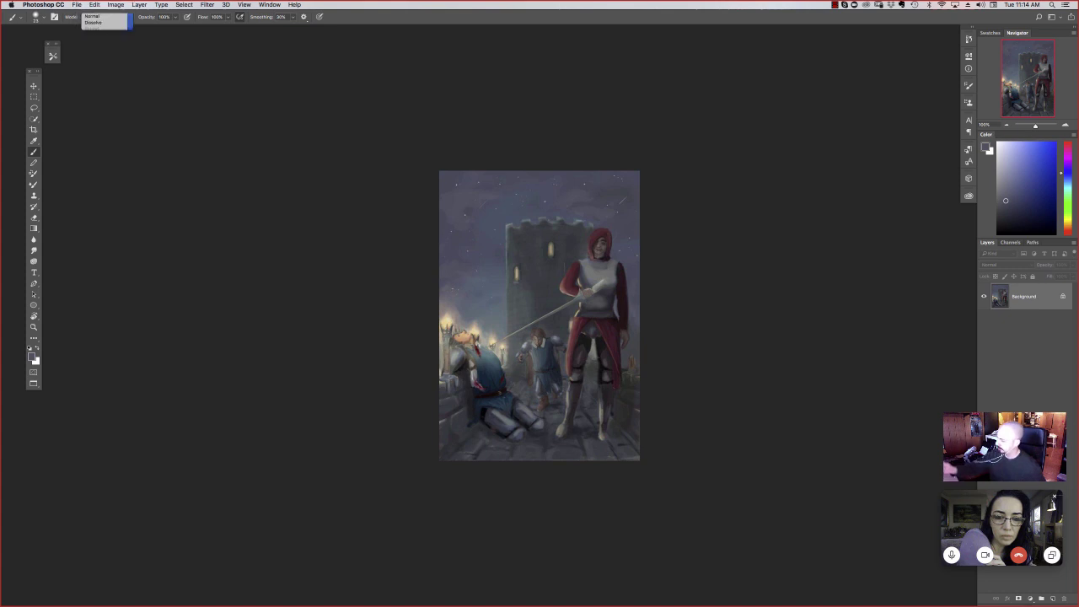
# Step: Try painting out the tower's battlements with the sky colour and a brighter blue, and undo the strokes
pyautogui.moveTo(499, 224); pyautogui.dragTo(597, 223)
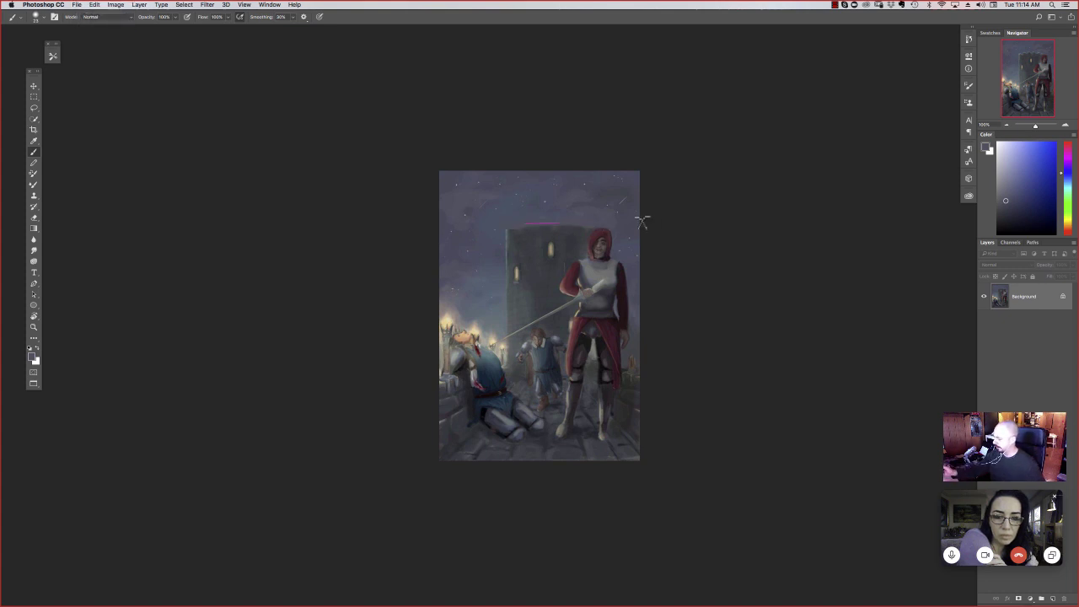
pyautogui.click(1027, 161)
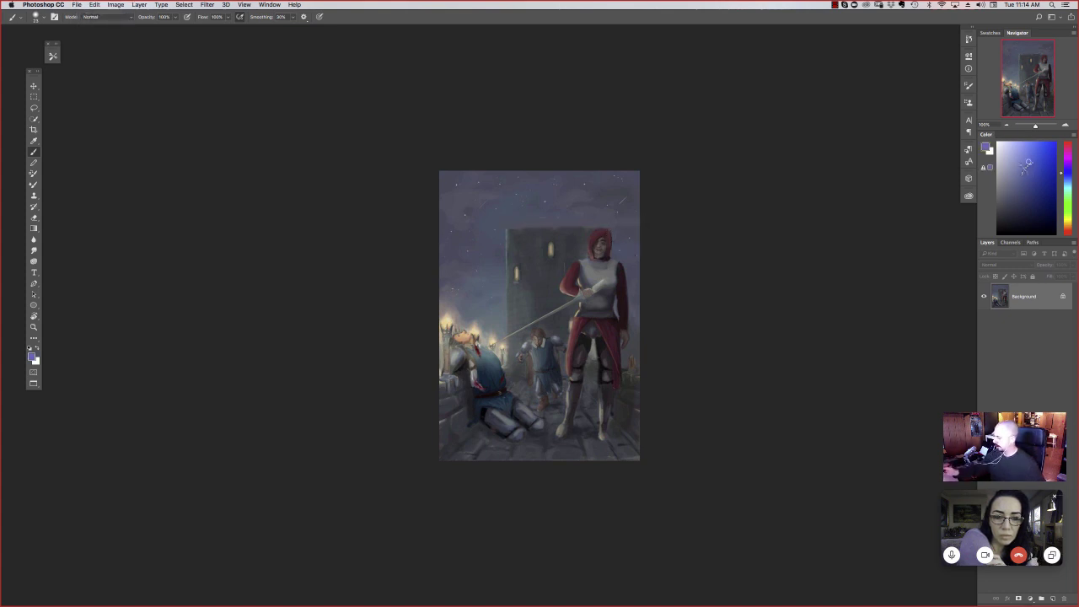
pyautogui.moveTo(495, 228); pyautogui.dragTo(606, 227)
pyautogui.press('super+z')
pyautogui.press('super+z')
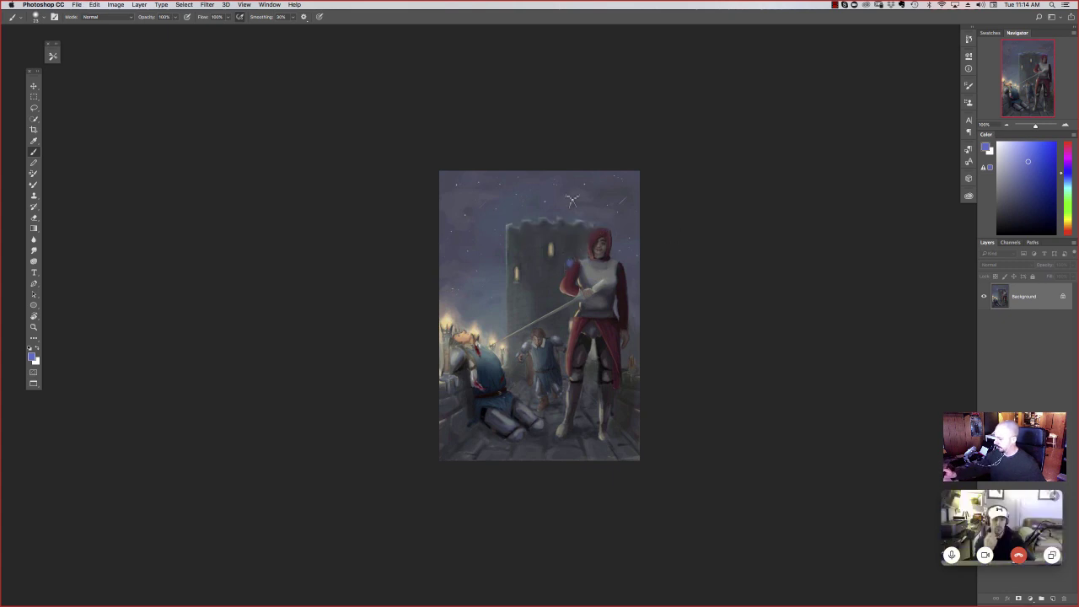
# Step: Outline an enlarged tower and scribble over it in blue, and mark the standing knight and the side walls in green
pyautogui.moveTo(577, 257)
pyautogui.mouseDown()
pyautogui.moveTo(485, 195)
pyautogui.moveTo(480, 341)
pyautogui.mouseUp()
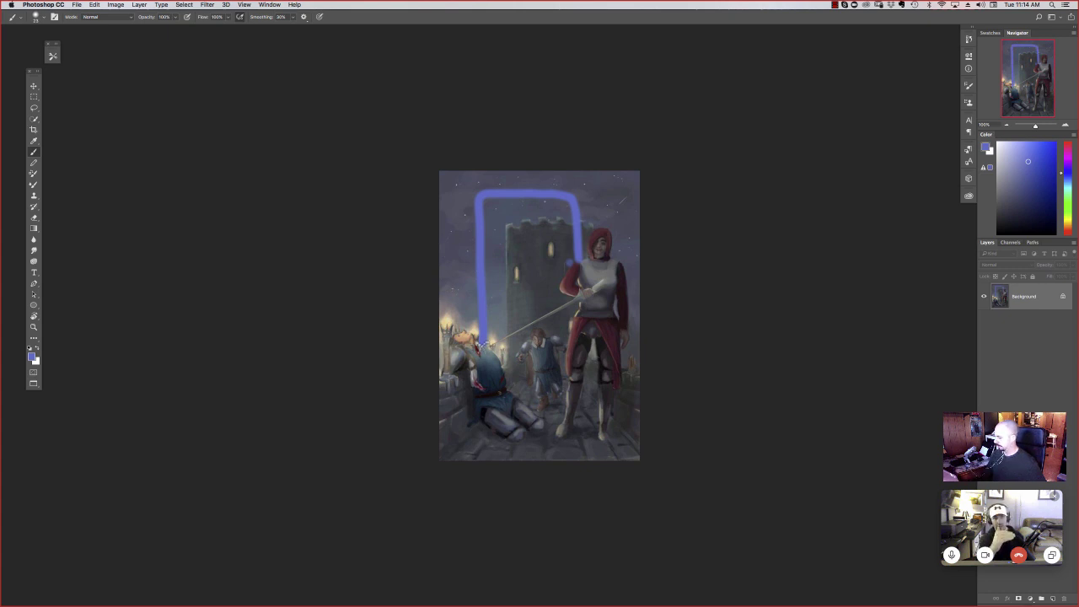
pyautogui.moveTo(569, 314)
pyautogui.mouseDown()
pyautogui.moveTo(549, 264)
pyautogui.moveTo(521, 290)
pyautogui.moveTo(514, 219)
pyautogui.mouseUp()
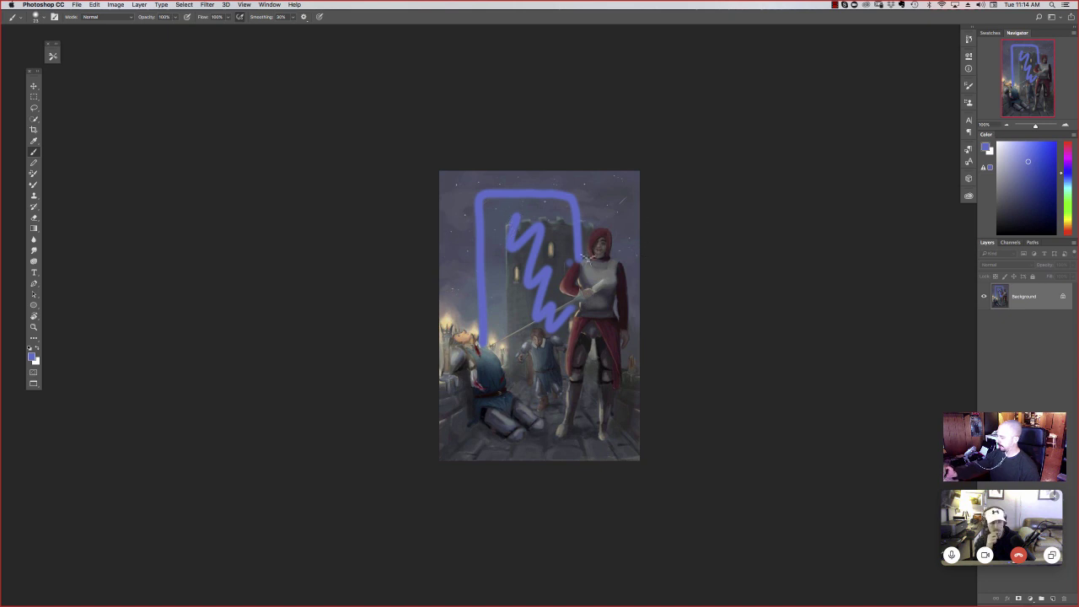
pyautogui.click(1066, 202)
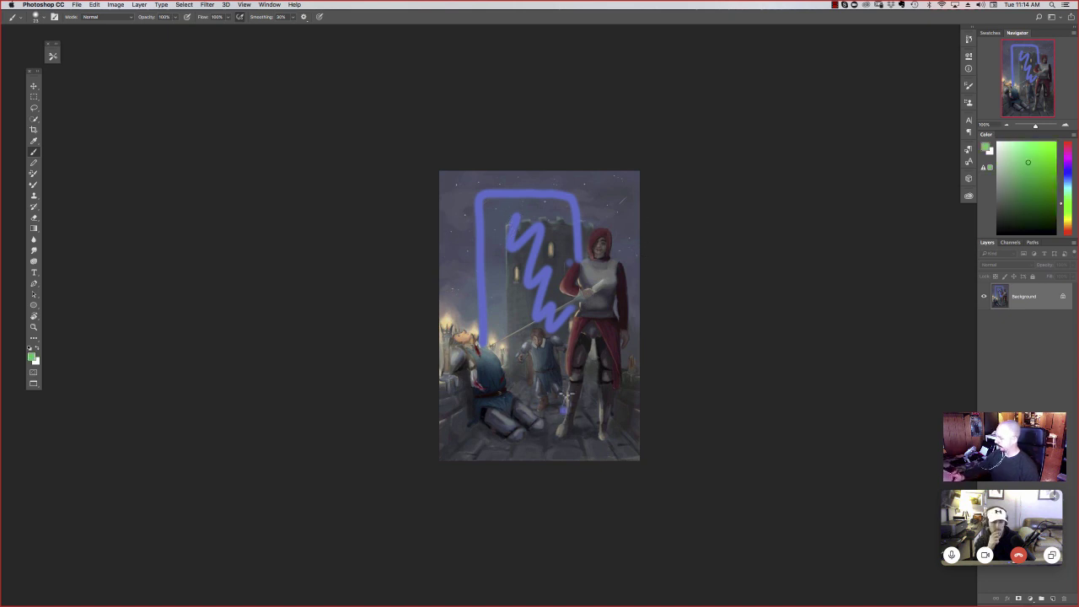
pyautogui.moveTo(560, 430)
pyautogui.mouseDown()
pyautogui.moveTo(621, 334)
pyautogui.moveTo(620, 428)
pyautogui.moveTo(563, 434)
pyautogui.mouseUp()
pyautogui.moveTo(623, 371); pyautogui.dragTo(638, 381)
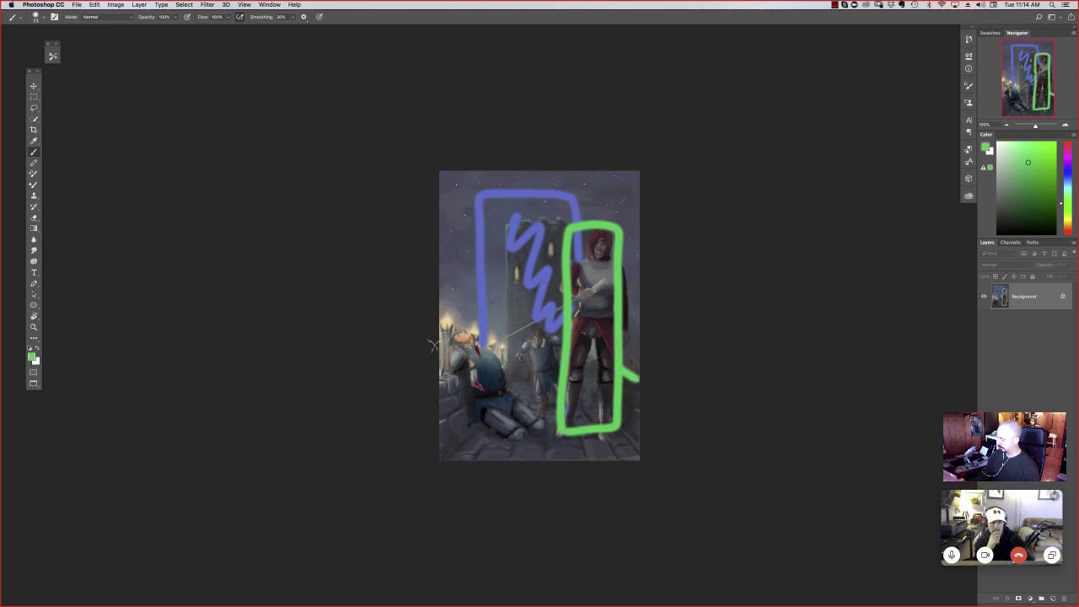
pyautogui.moveTo(437, 371); pyautogui.dragTo(481, 340)
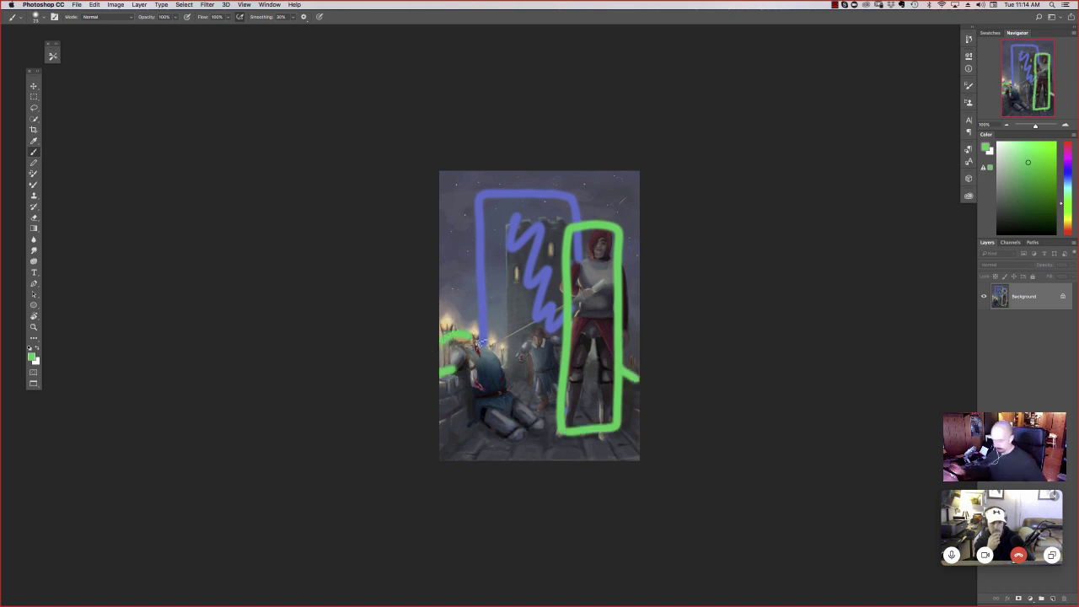
# Step: Undo all the green and blue marks on the knight painting
pyautogui.hotkey('ctrl', 'z')
pyautogui.hotkey('ctrl', 'z')
pyautogui.hotkey('ctrl', 'z')
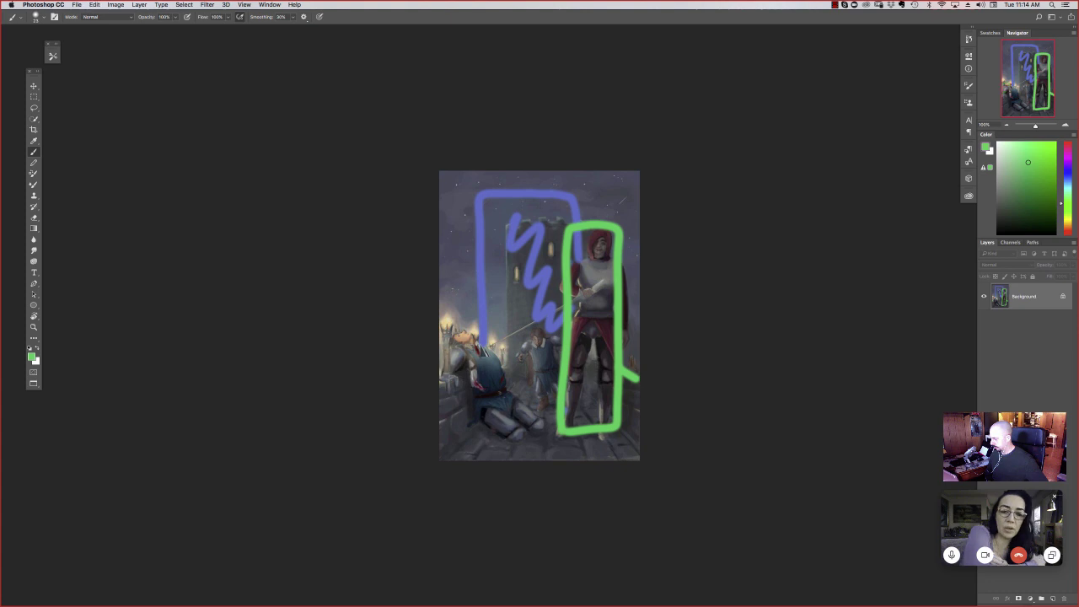
pyautogui.hotkey('ctrl', 'z')
pyautogui.hotkey('ctrl', 'z')
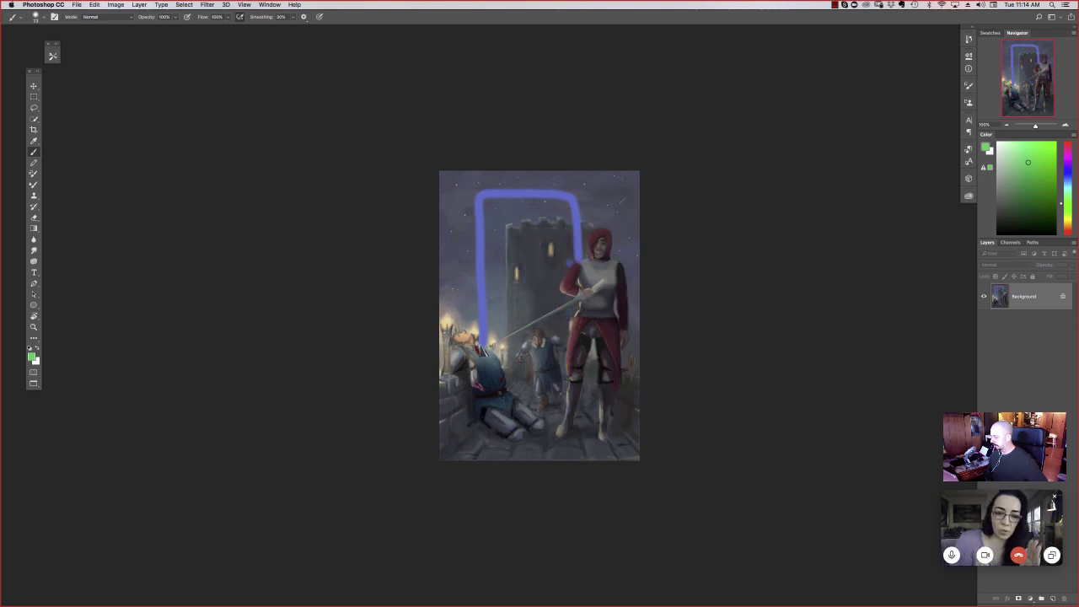
pyautogui.hotkey('ctrl', 'z')
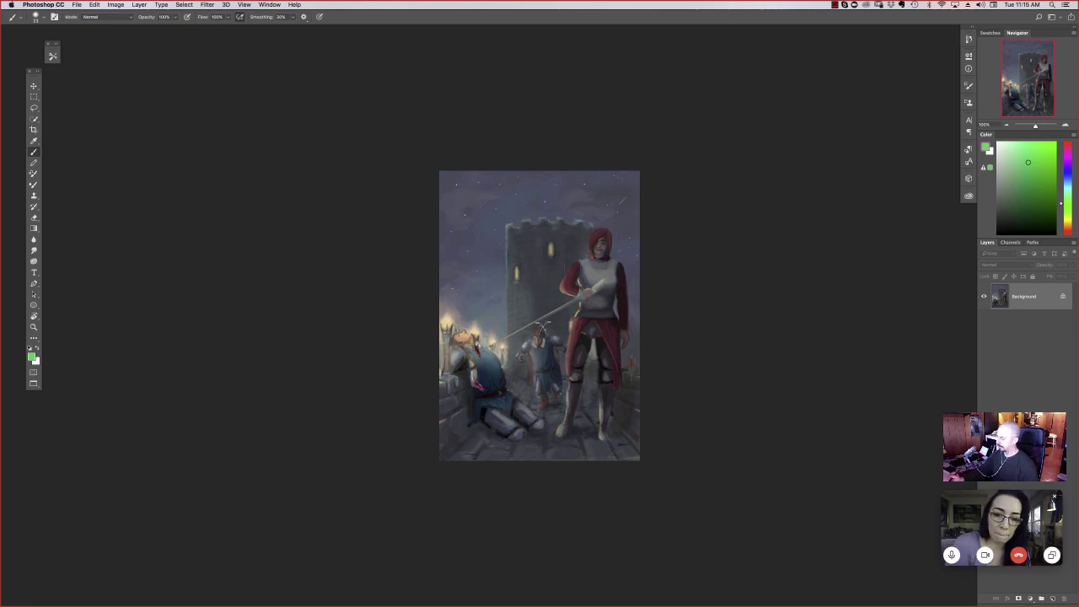
# Step: Mark the background soldier, the wall beside the knight and the knight's upper arm in green, undoing each mark
pyautogui.moveTo(549, 323)
pyautogui.mouseDown()
pyautogui.moveTo(552, 420)
pyautogui.moveTo(570, 322)
pyautogui.mouseUp()
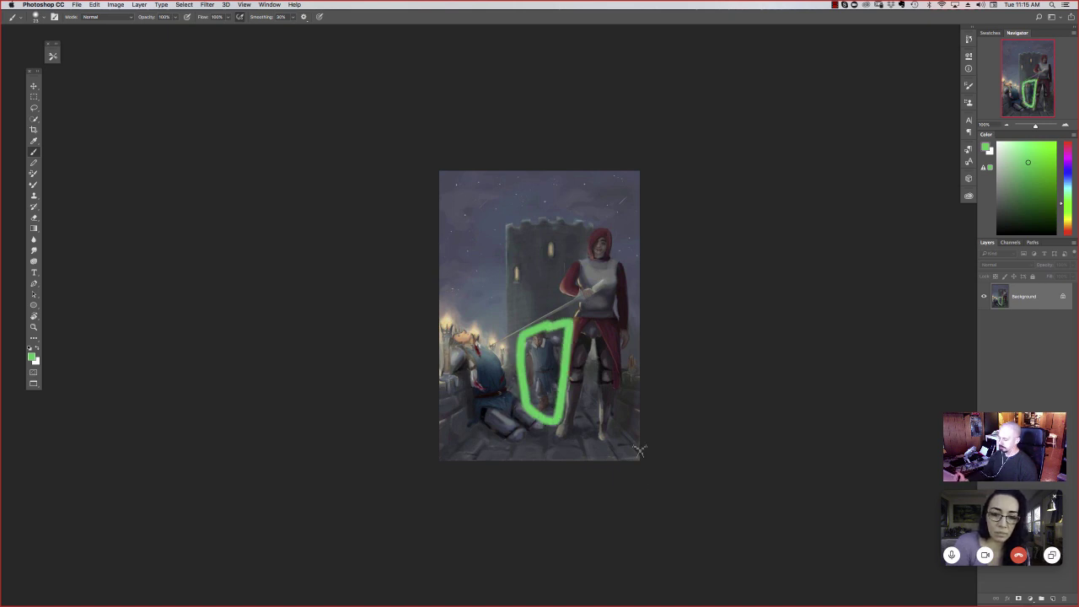
pyautogui.press('super+z')
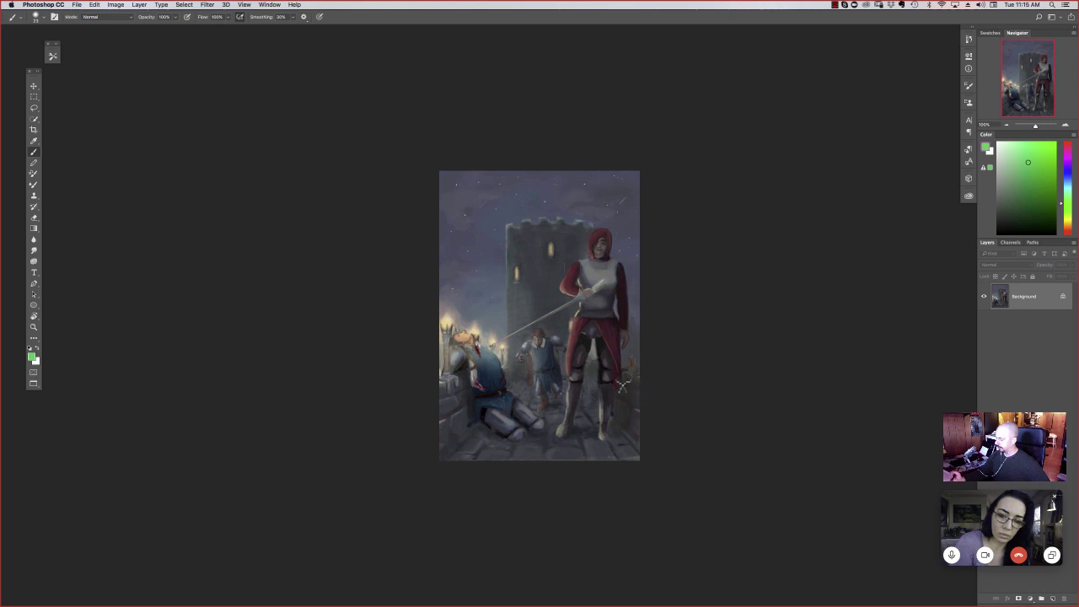
pyautogui.moveTo(621, 388); pyautogui.dragTo(637, 389)
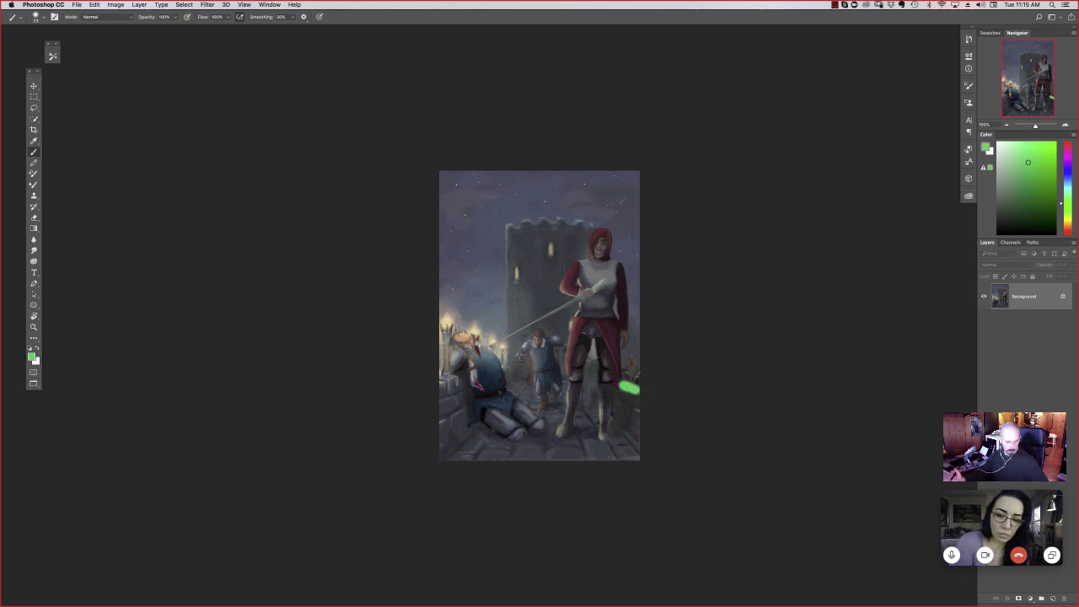
pyautogui.press('super+z')
pyautogui.moveTo(641, 274)
pyautogui.mouseDown()
pyautogui.moveTo(691, 273)
pyautogui.moveTo(666, 269)
pyautogui.moveTo(619, 283)
pyautogui.mouseUp()
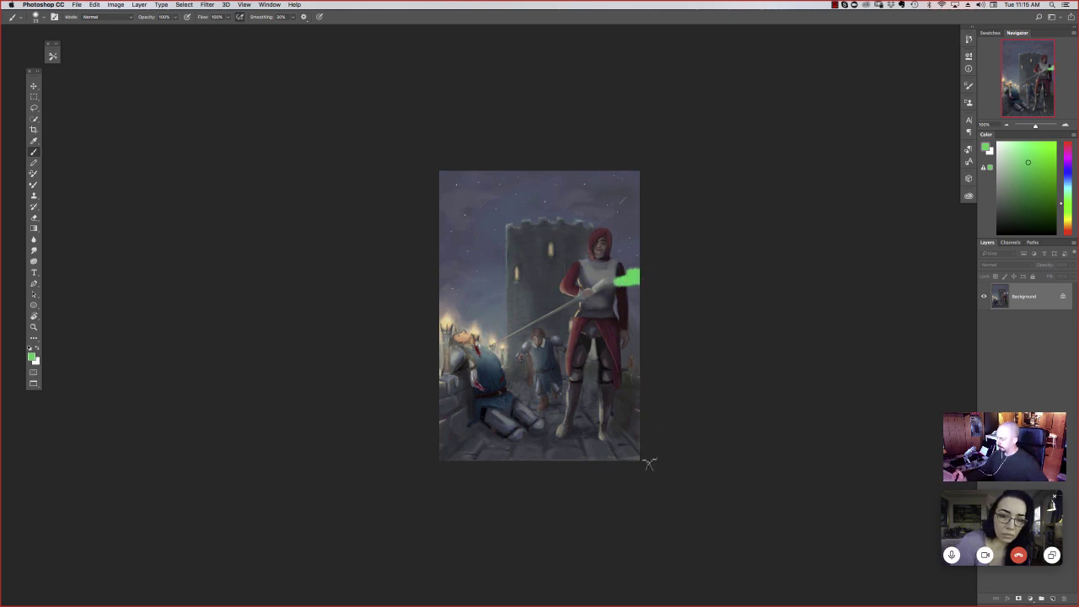
pyautogui.press('super+z')
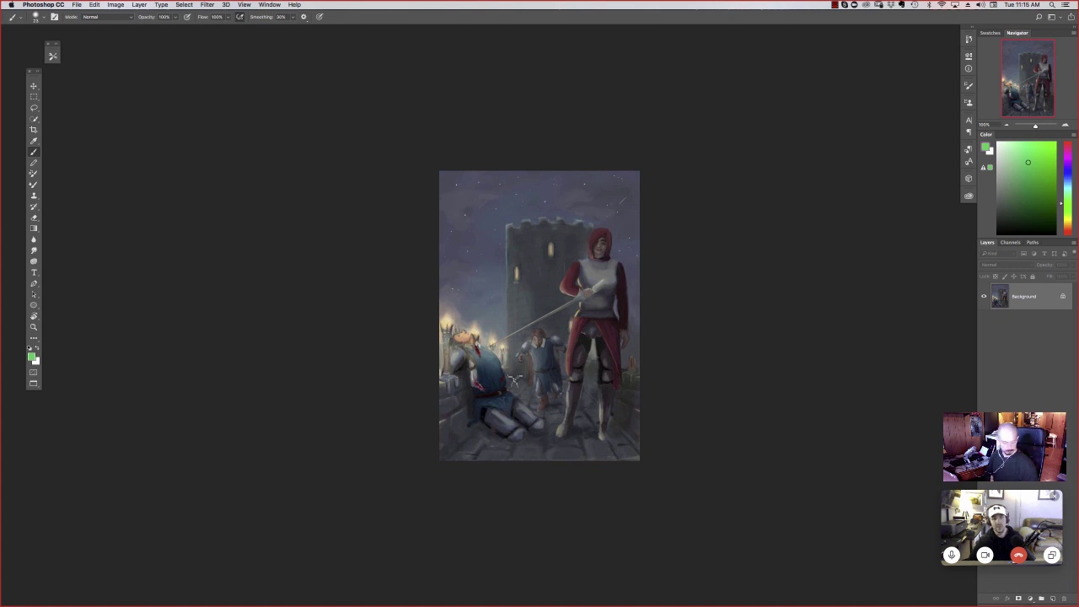
# Step: Return rooftop_rumbl.jpg to a floating window at 66.7% zoom and move it over the edge of the thief painting
pyautogui.press('f')
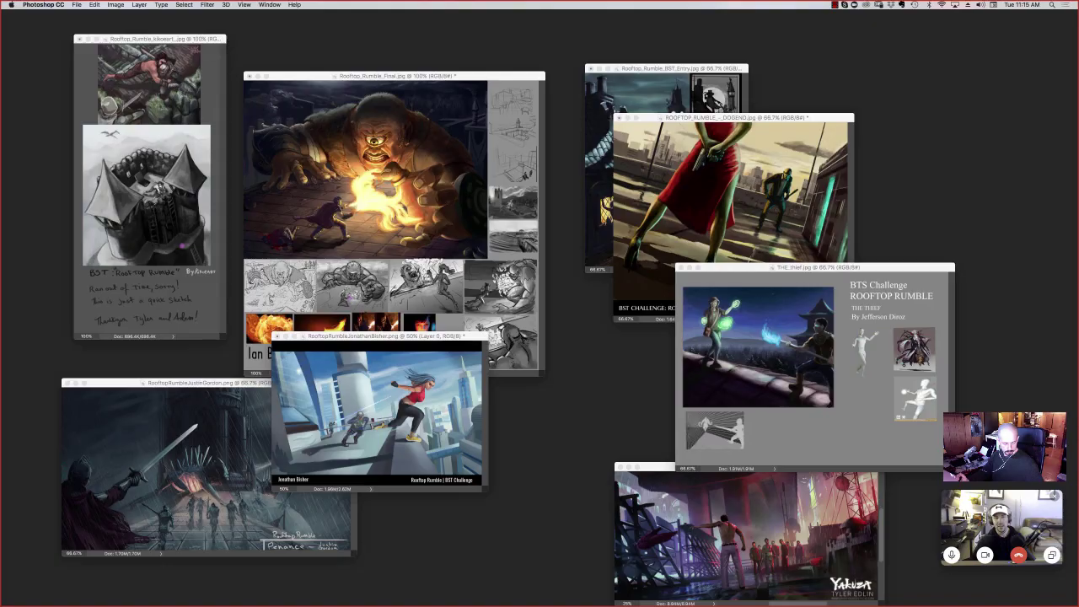
pyautogui.press('f')
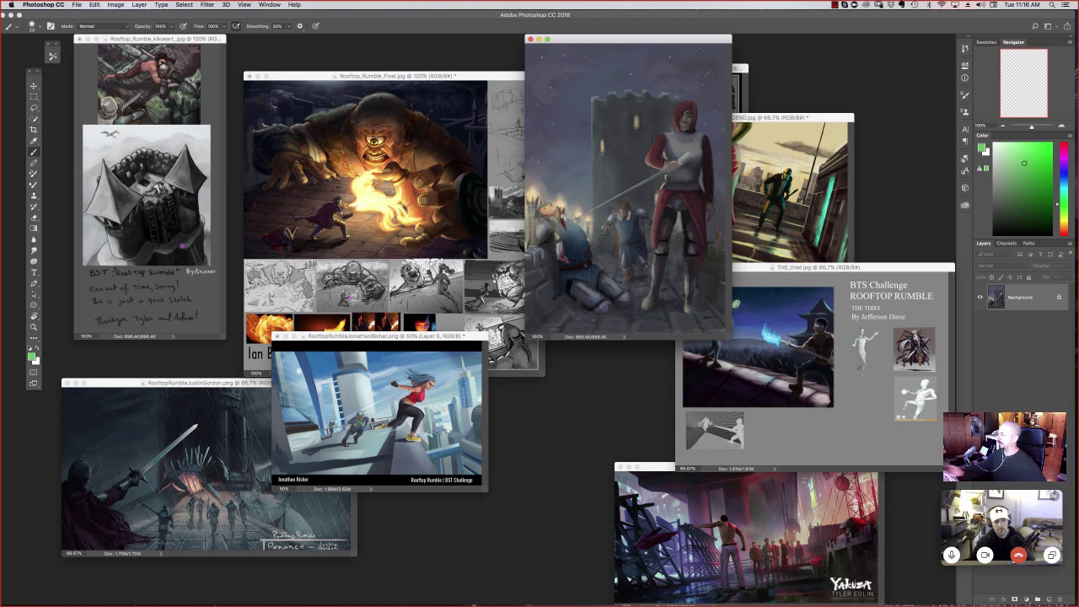
pyautogui.moveTo(689, 37); pyautogui.dragTo(684, 58)
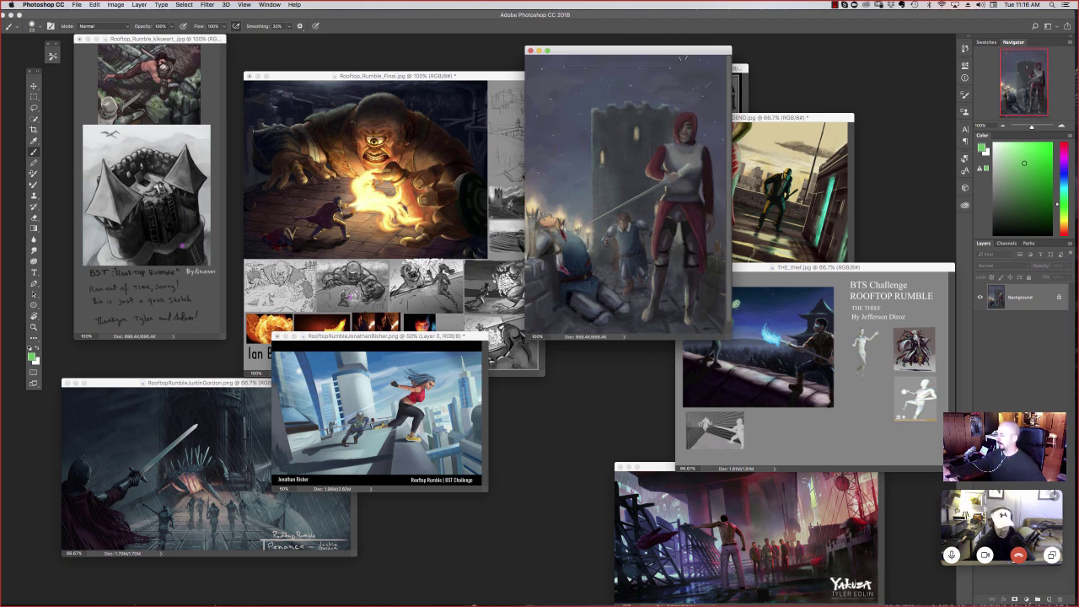
pyautogui.press('super+minus')
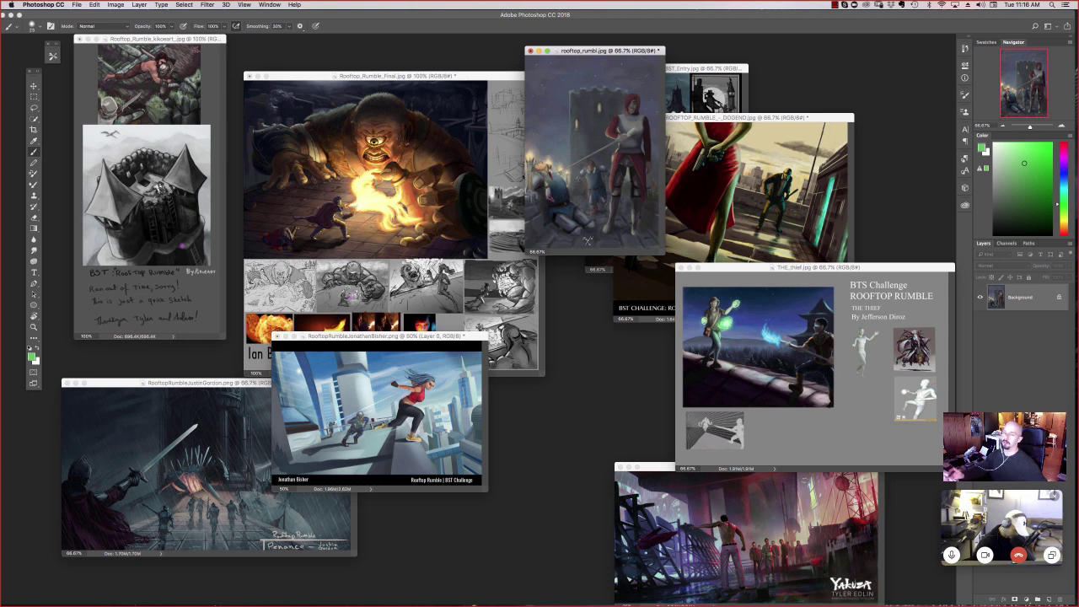
pyautogui.moveTo(594, 51)
pyautogui.mouseDown()
pyautogui.moveTo(594, 238)
pyautogui.moveTo(632, 274)
pyautogui.moveTo(619, 259)
pyautogui.mouseUp()
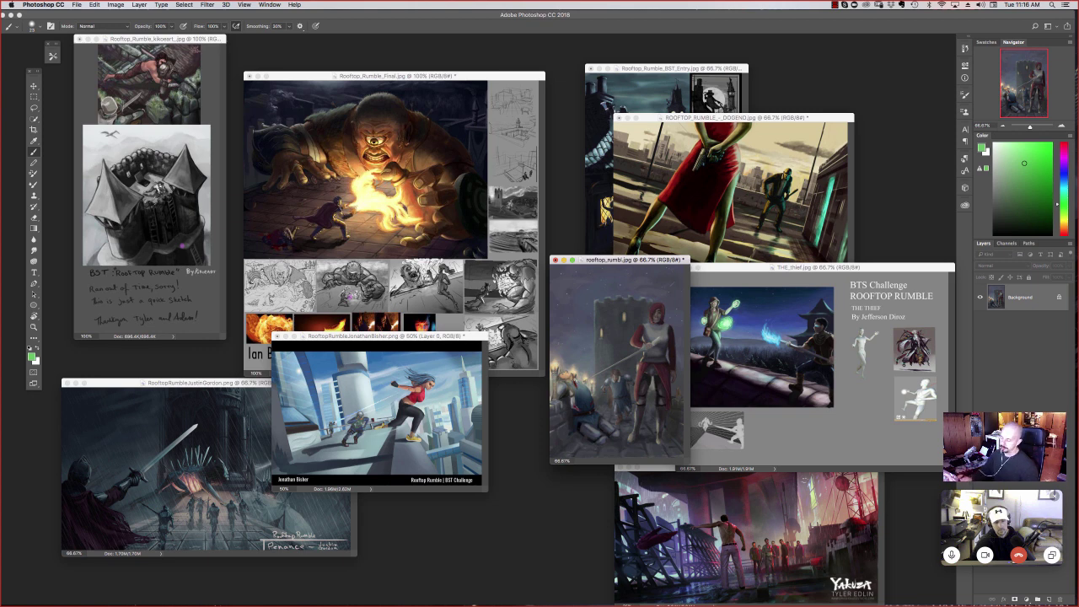
# Step: Zoom the running-woman painting to 66.7% and the knight painting to 100%
pyautogui.click(466, 338)
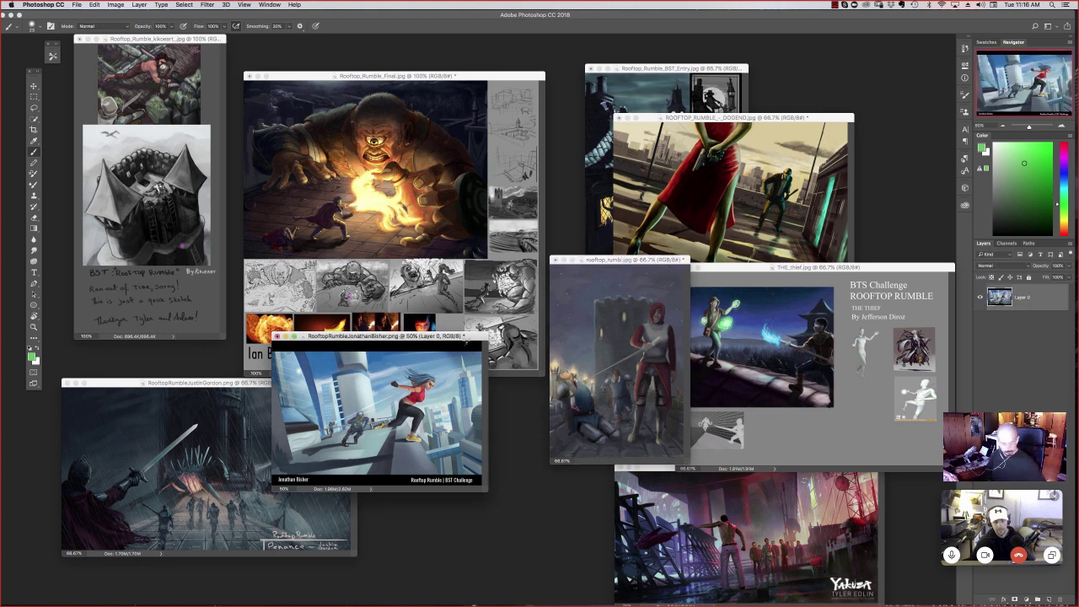
pyautogui.click(243, 5)
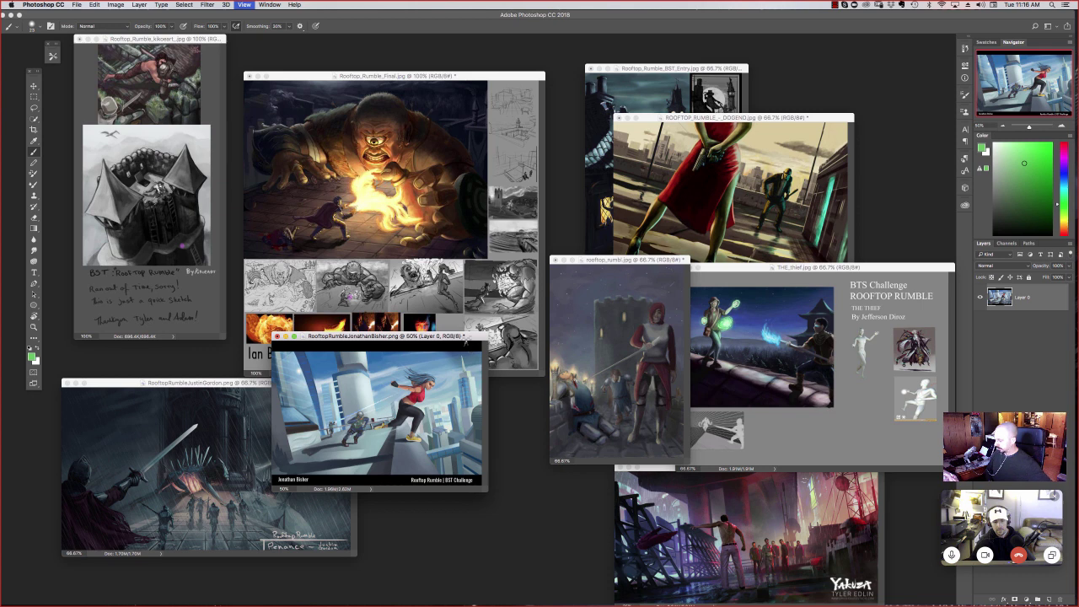
pyautogui.press('super+equal')
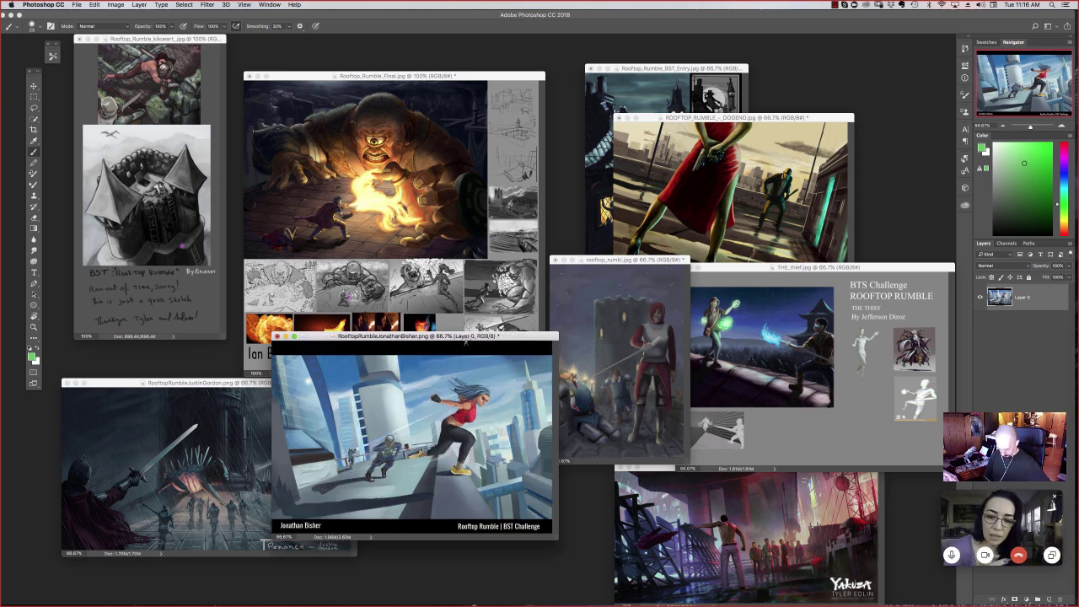
pyautogui.click(648, 293)
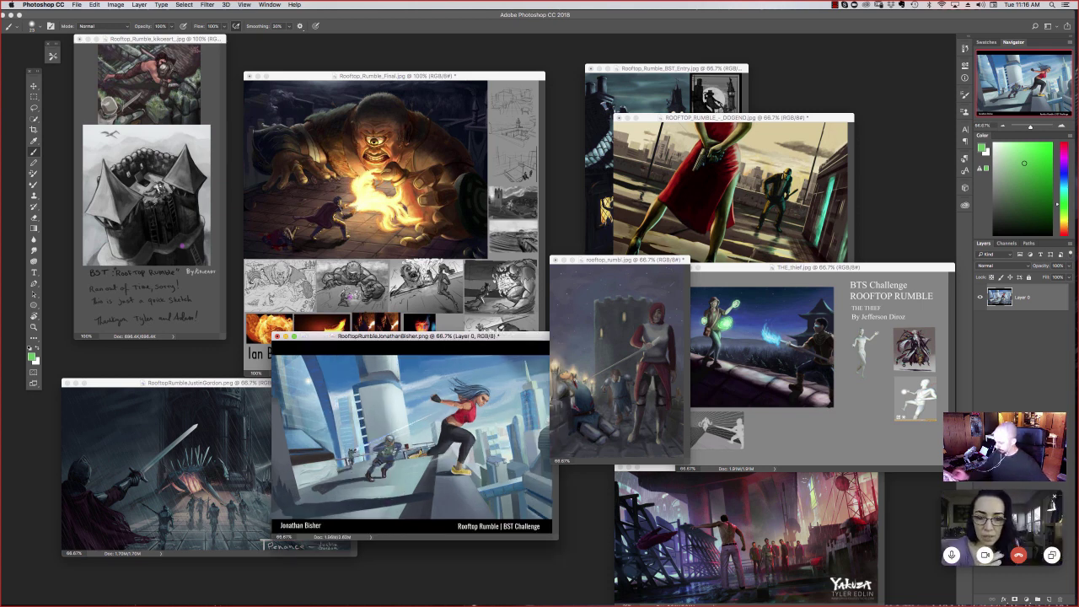
pyautogui.press('super+equal')
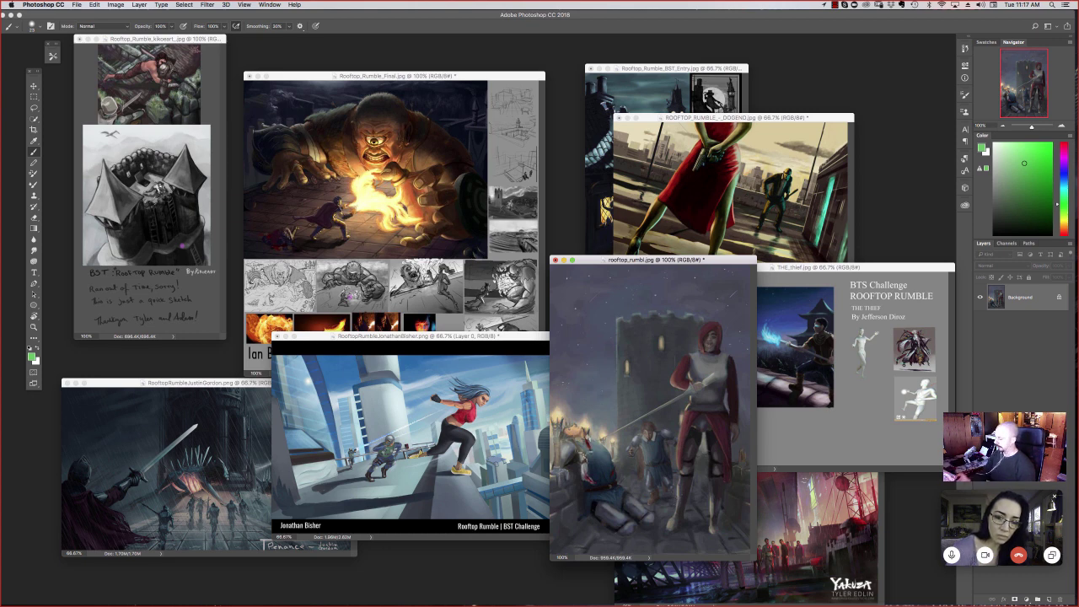
# Step: Bring the running-woman painting forward and show it in full-screen mode with the menu bar at 100% zoom
pyautogui.click(540, 505)
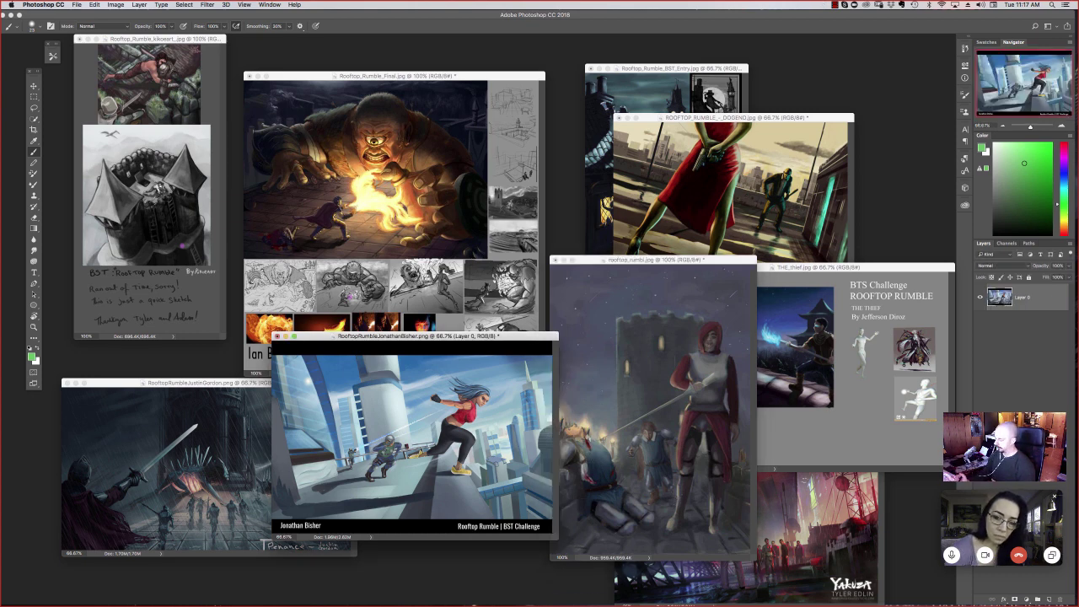
pyautogui.moveTo(415, 335); pyautogui.dragTo(426, 330)
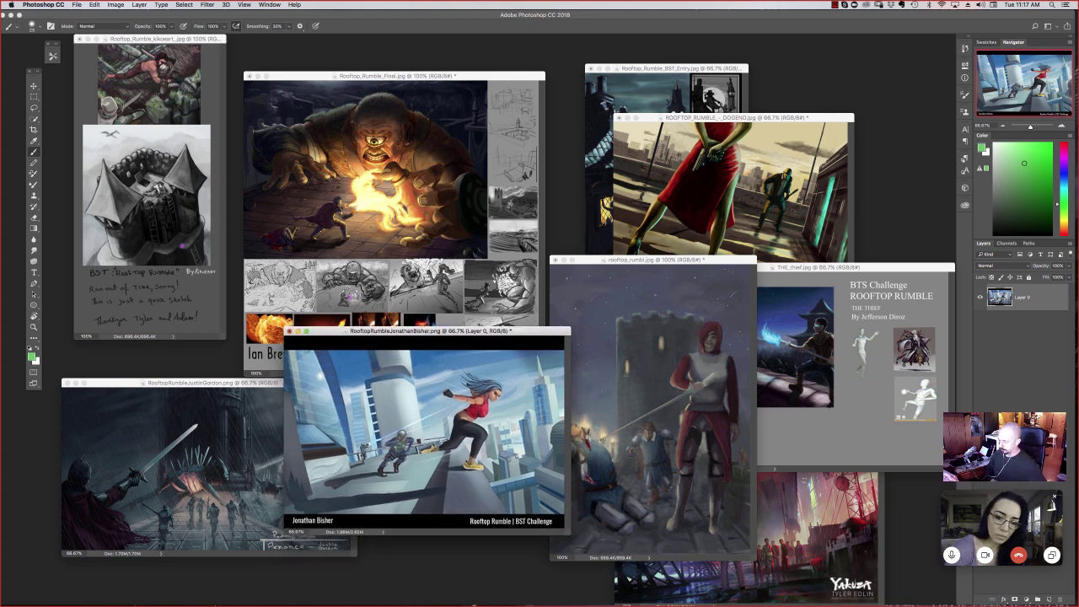
pyautogui.click(298, 331)
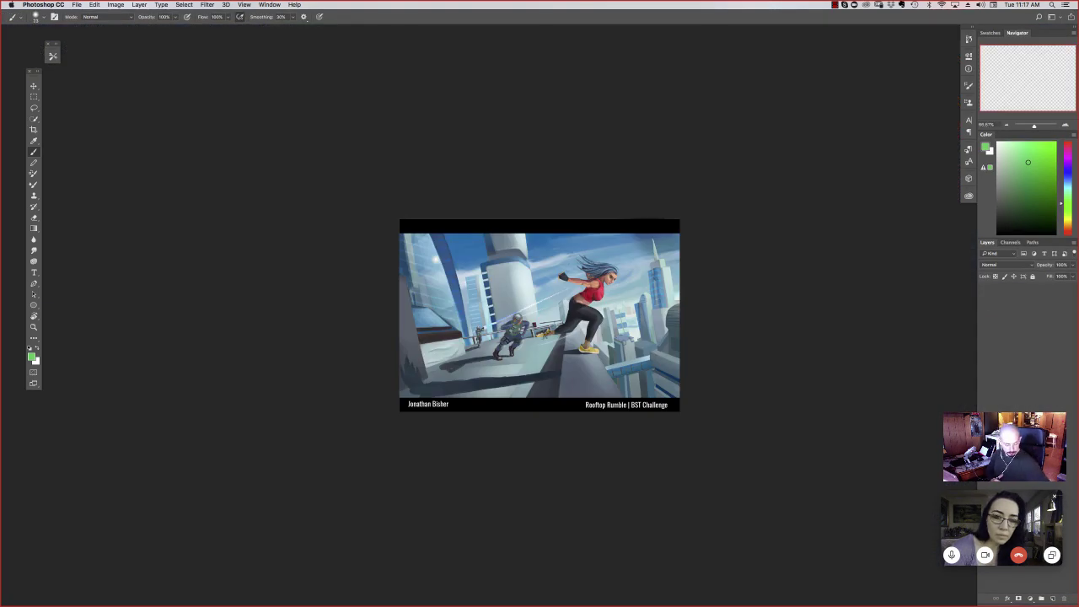
pyautogui.press('super+1')
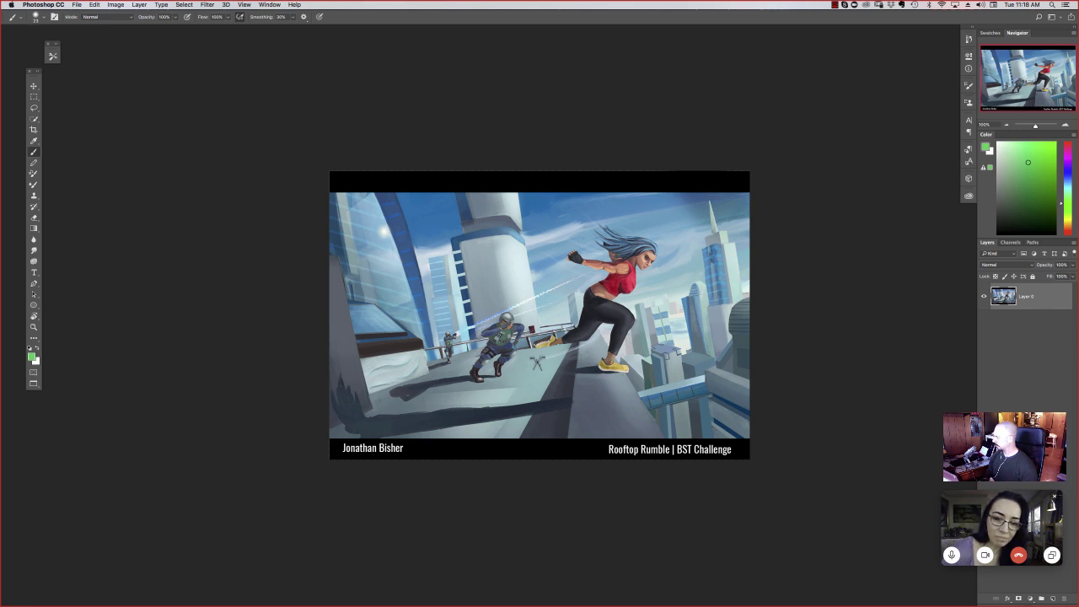
# Step: Select the sky and distant city beyond the ledge with the Polygonal Lasso, and use the freehand Lasso to exclude the running woman
pyautogui.press('l')
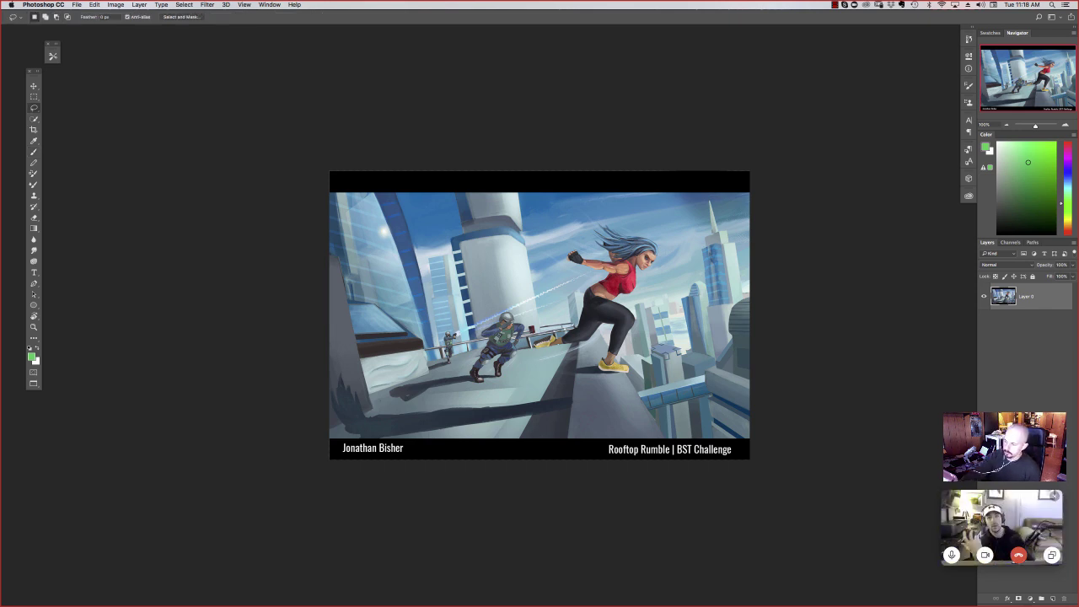
pyautogui.click(34, 107)
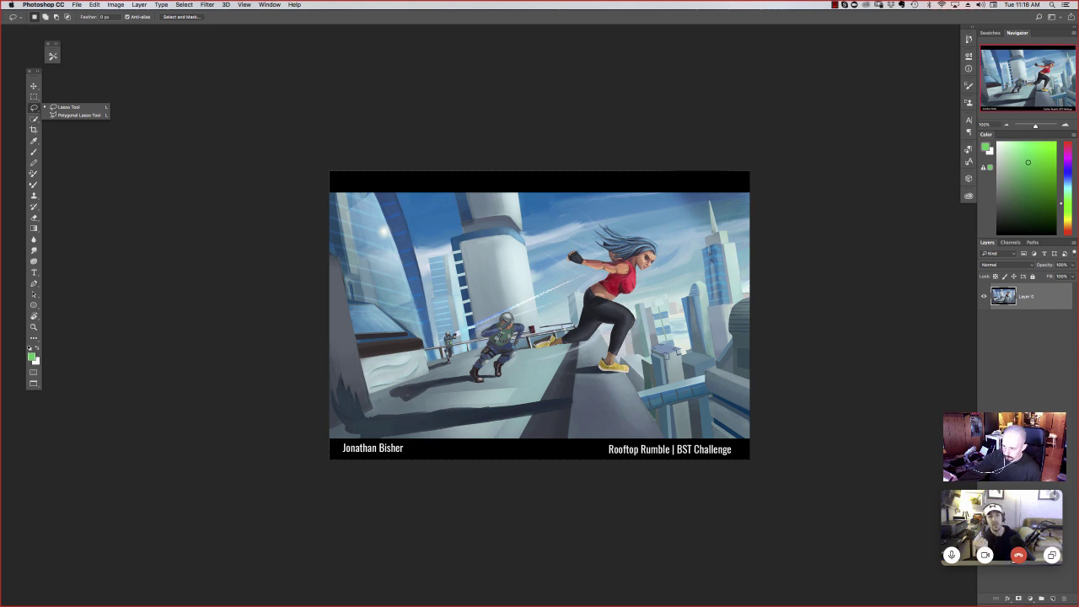
pyautogui.click(78, 115)
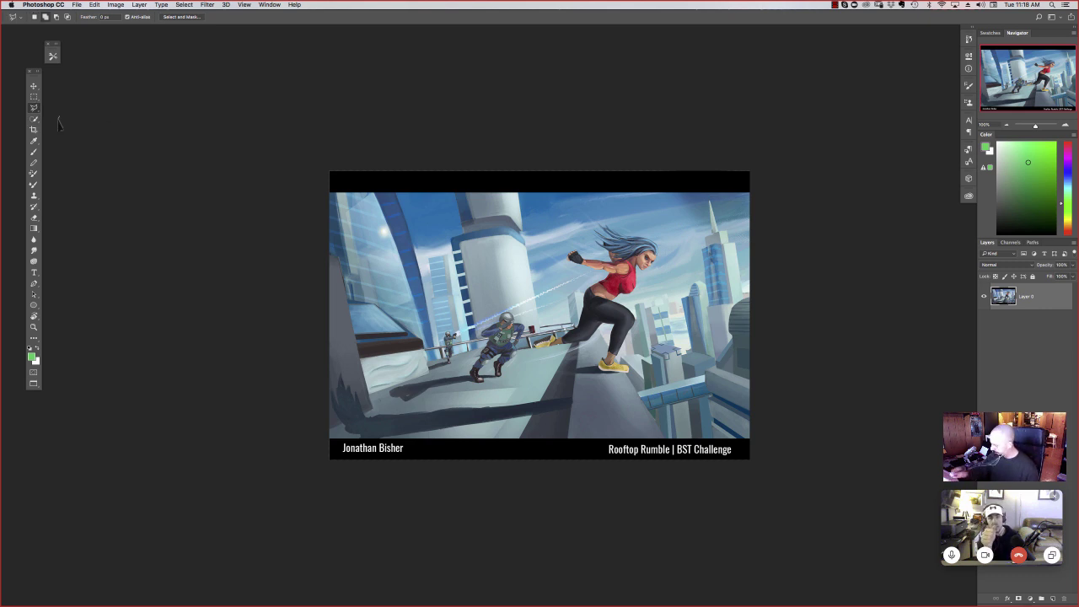
pyautogui.click(59, 117)
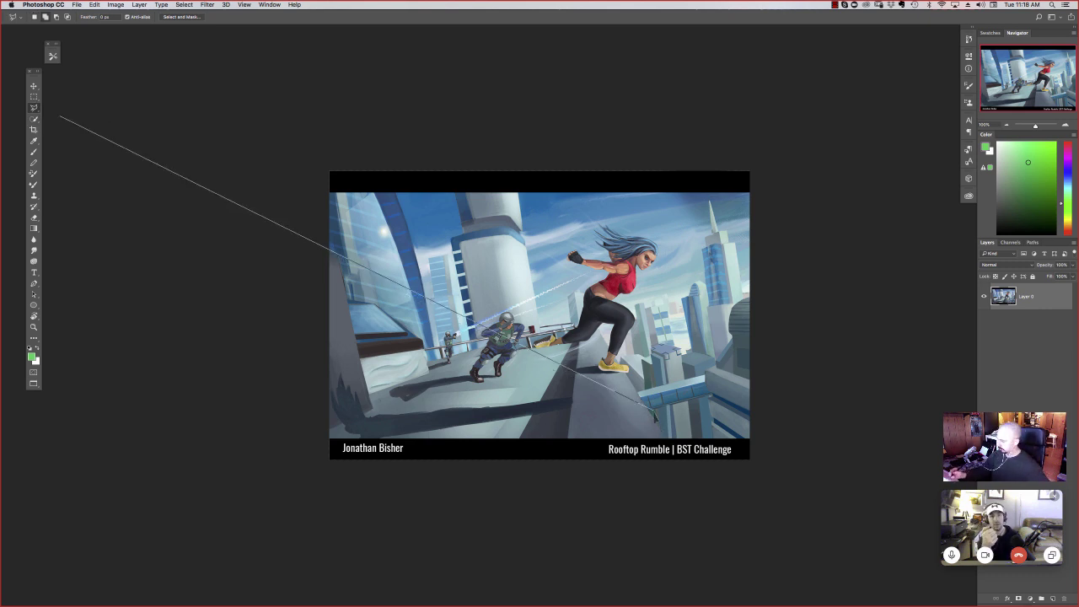
pyautogui.press('Escape')
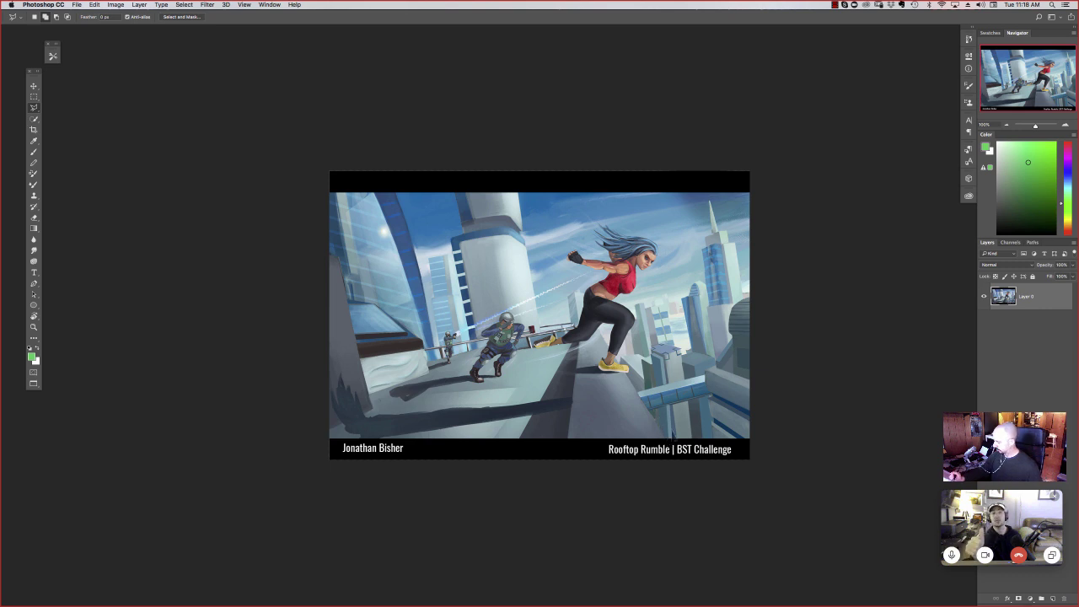
pyautogui.click(667, 440)
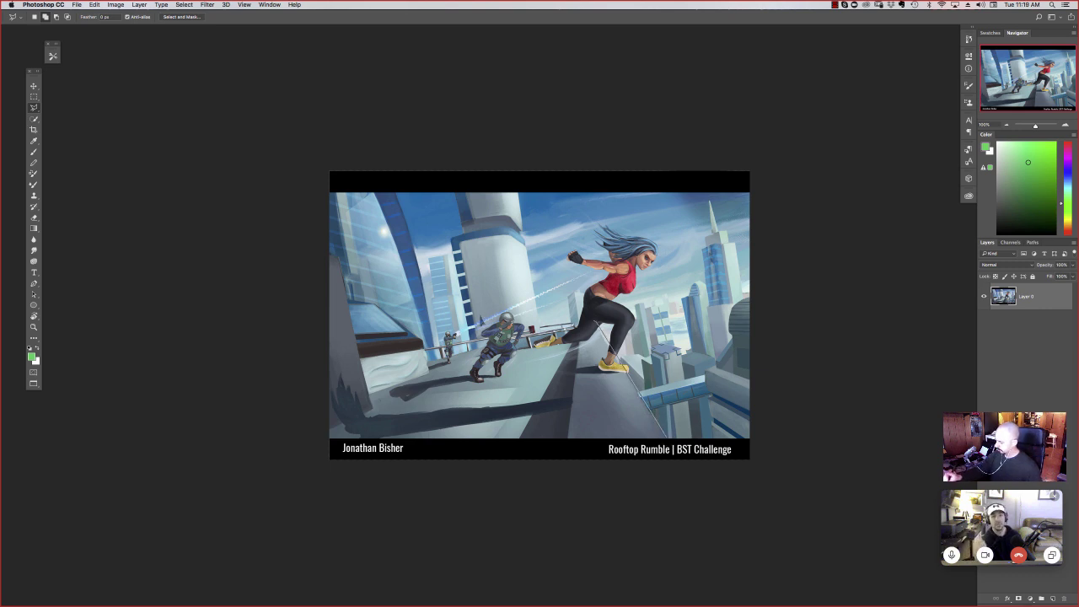
pyautogui.click(591, 327)
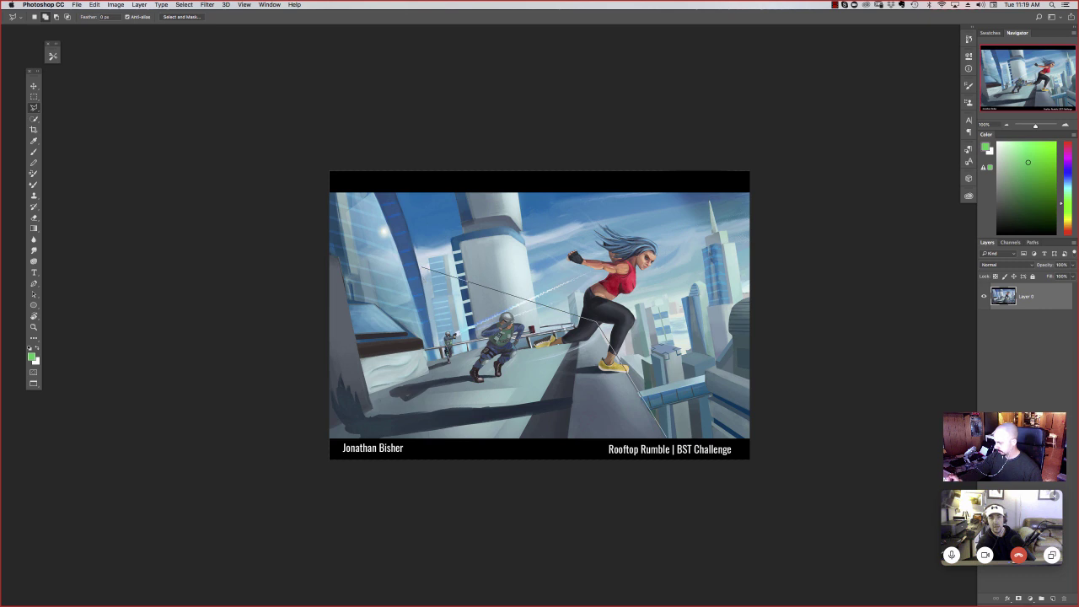
pyautogui.click(392, 191)
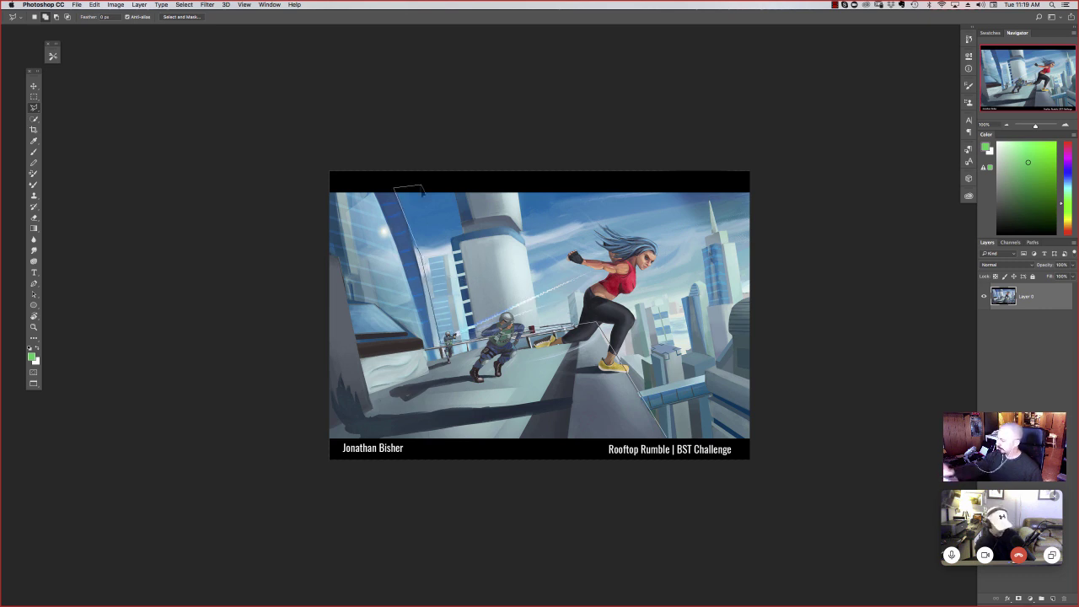
pyautogui.click(749, 193)
pyautogui.click(748, 439)
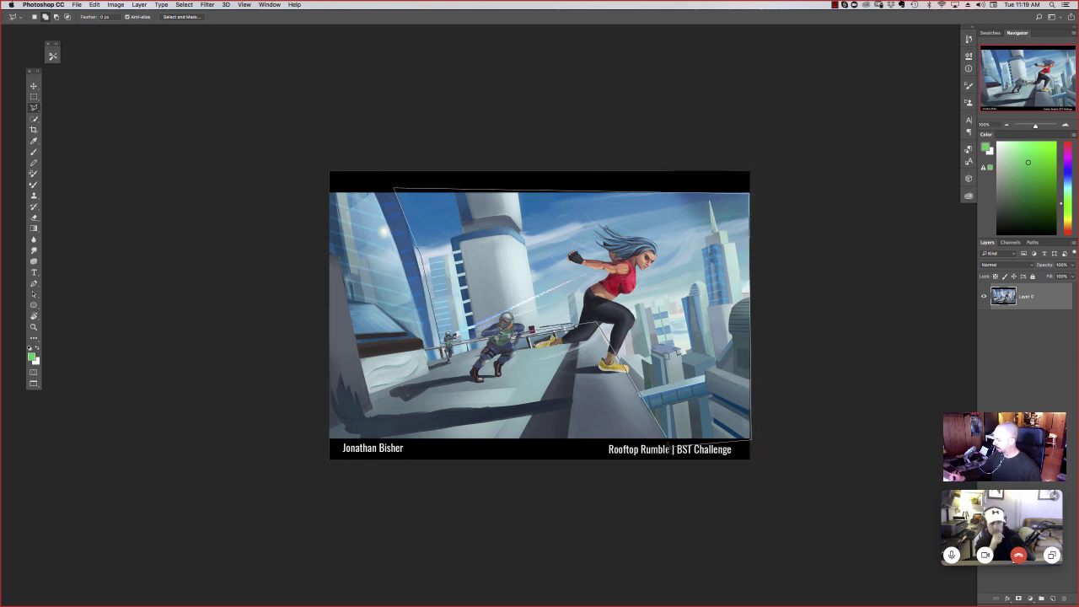
pyautogui.click(667, 439)
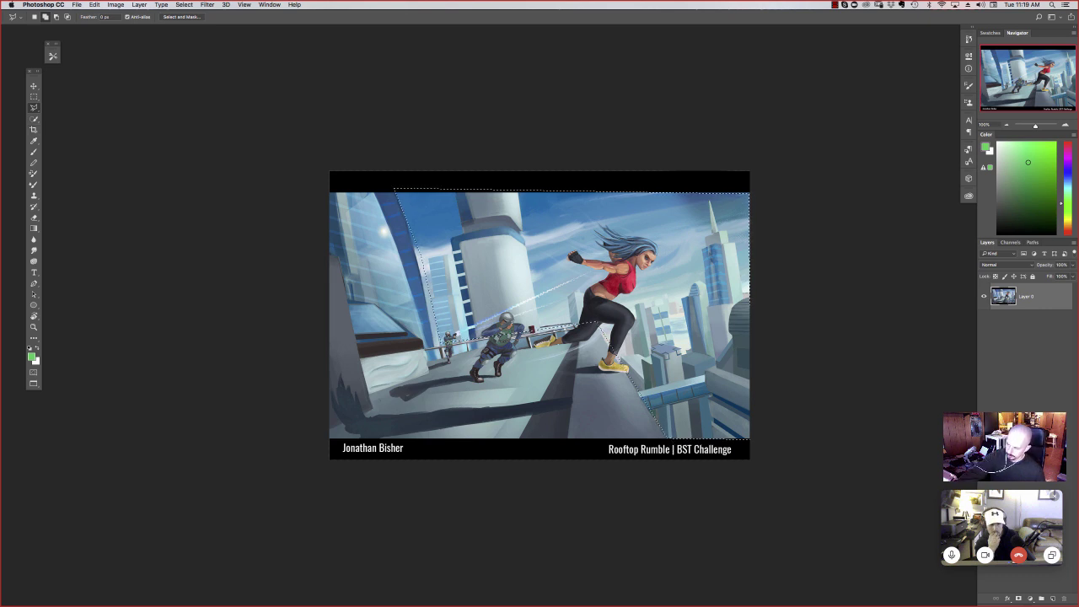
pyautogui.click(34, 107)
pyautogui.click(66, 108)
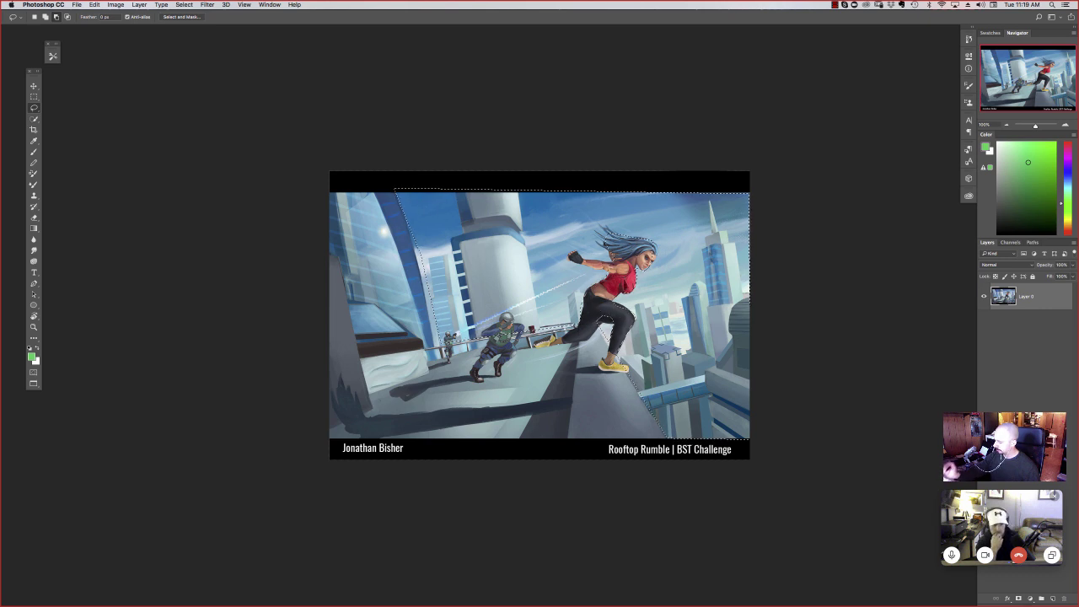
# Step: Apply Levels to the selected background with input black 78 and output black 73, and deselect the area
pyautogui.click(115, 5)
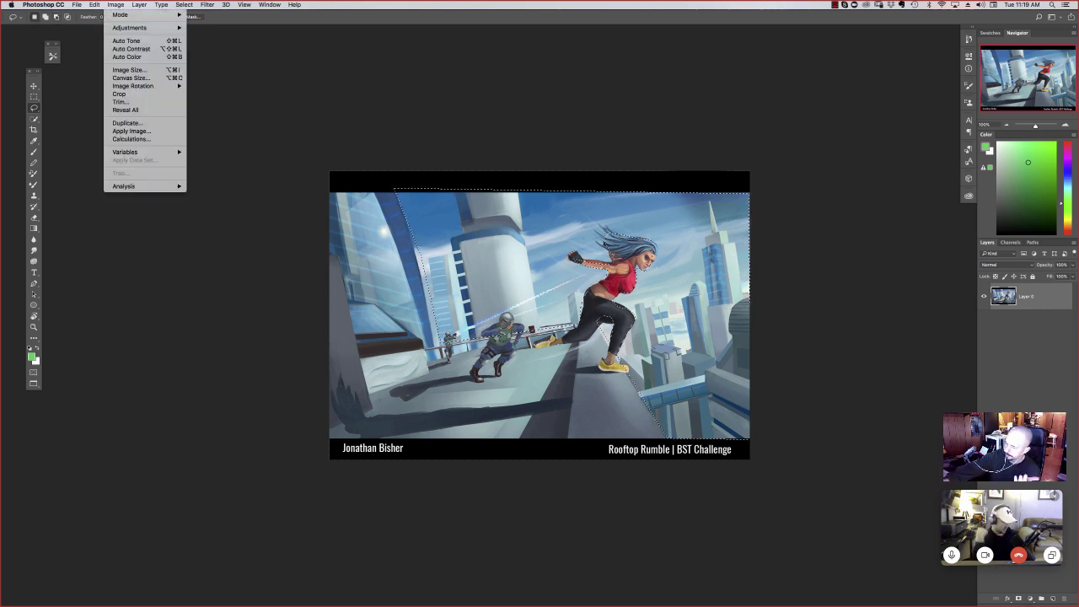
pyautogui.moveTo(129, 28)
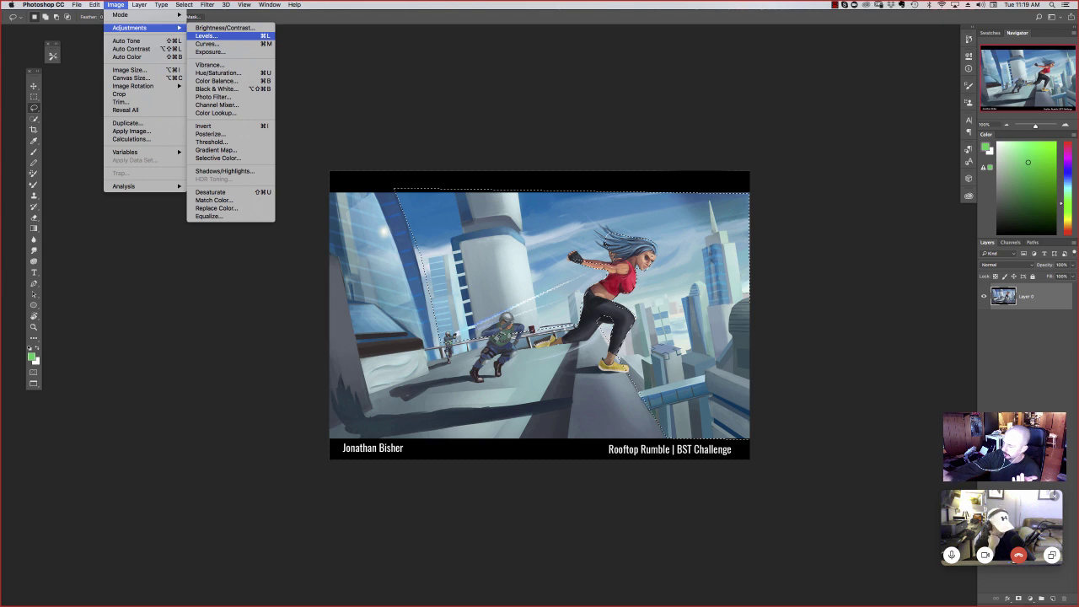
pyautogui.click(206, 35)
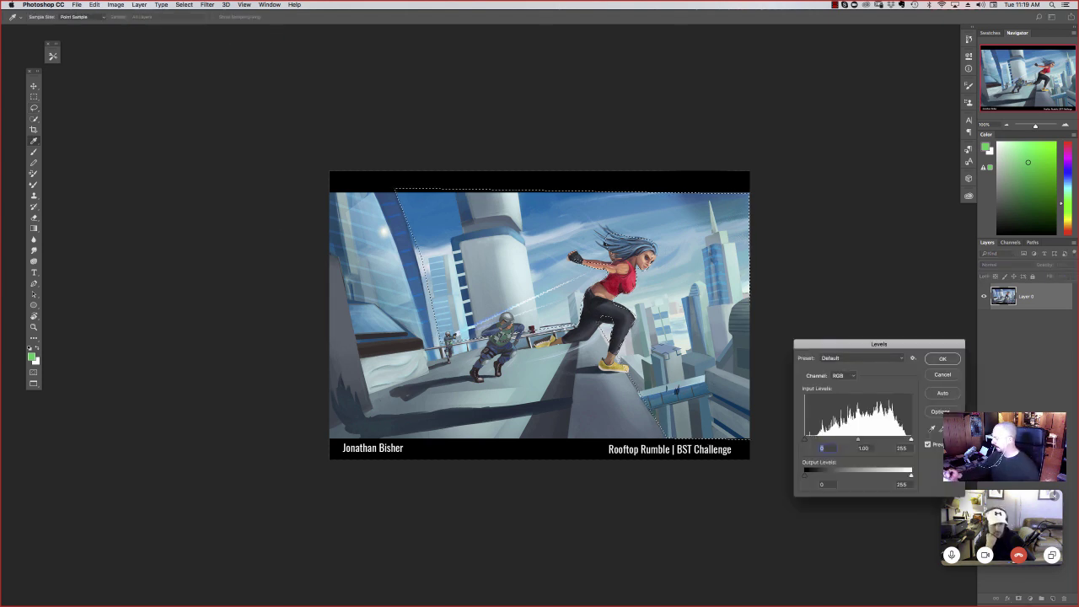
pyautogui.moveTo(805, 476); pyautogui.dragTo(835, 476)
pyautogui.moveTo(815, 439); pyautogui.dragTo(823, 439)
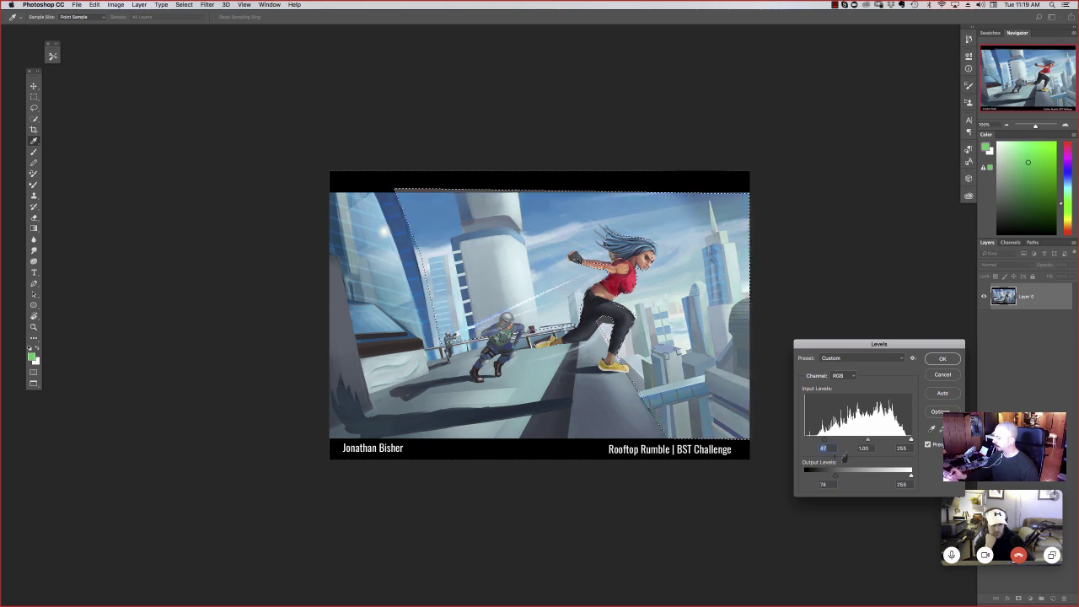
pyautogui.click(834, 475)
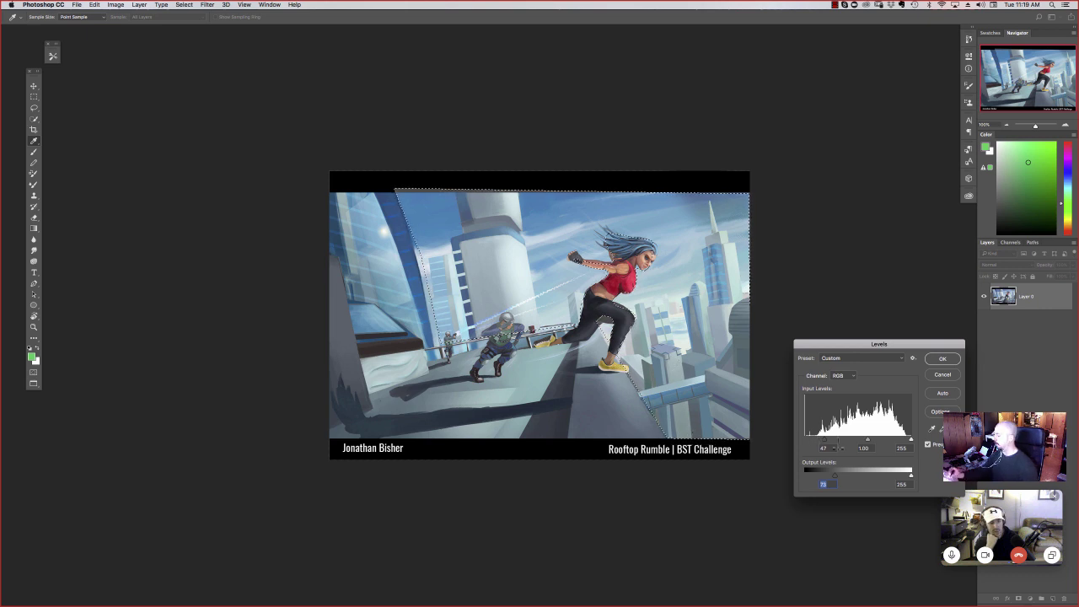
pyautogui.moveTo(824, 439); pyautogui.dragTo(837, 439)
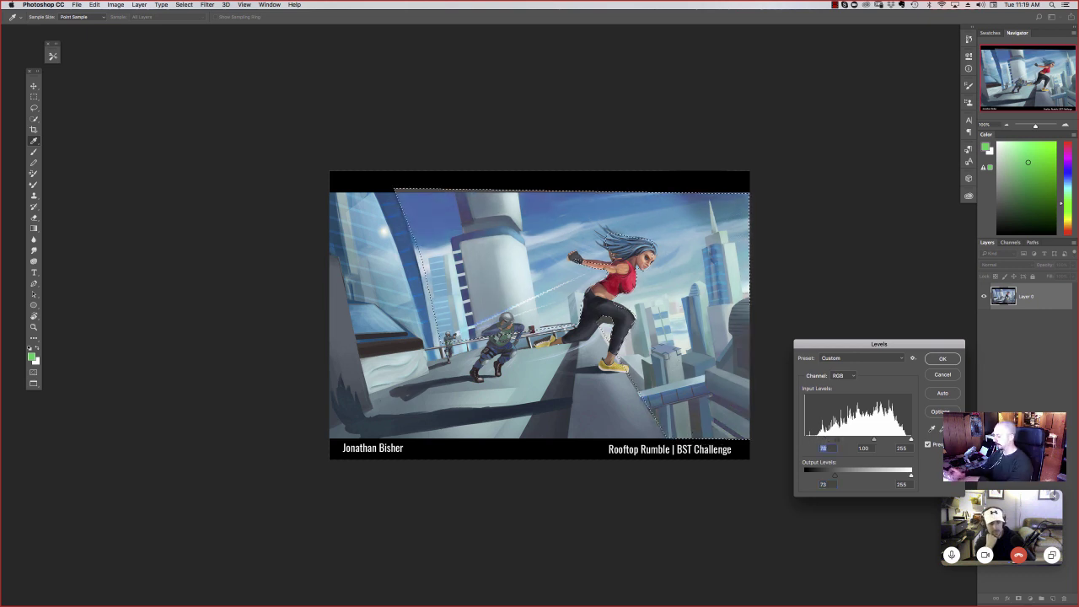
pyautogui.click(950, 364)
pyautogui.press('l')
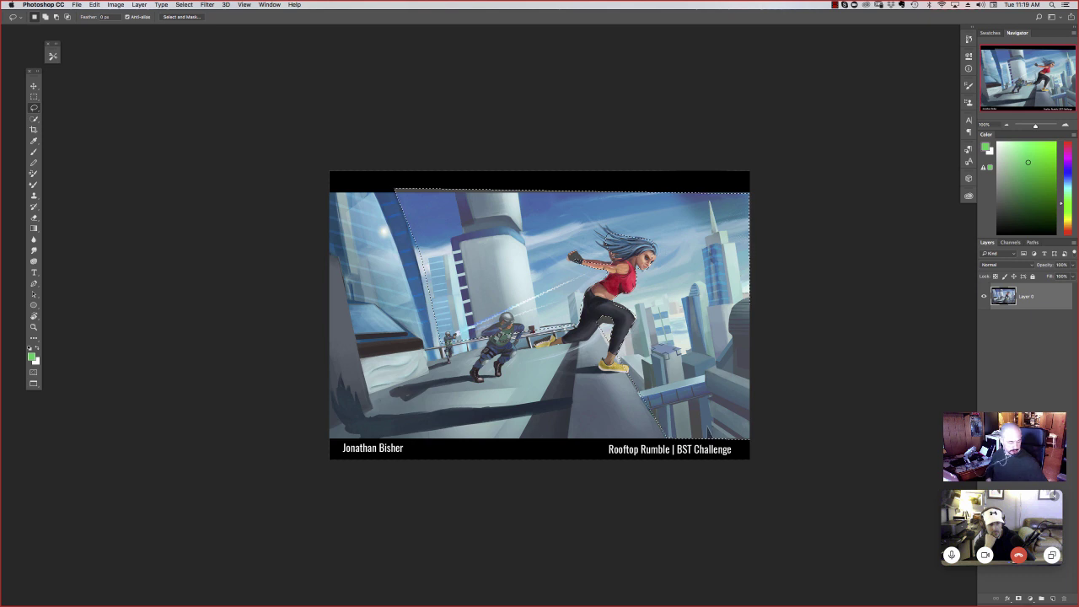
pyautogui.click(708, 430)
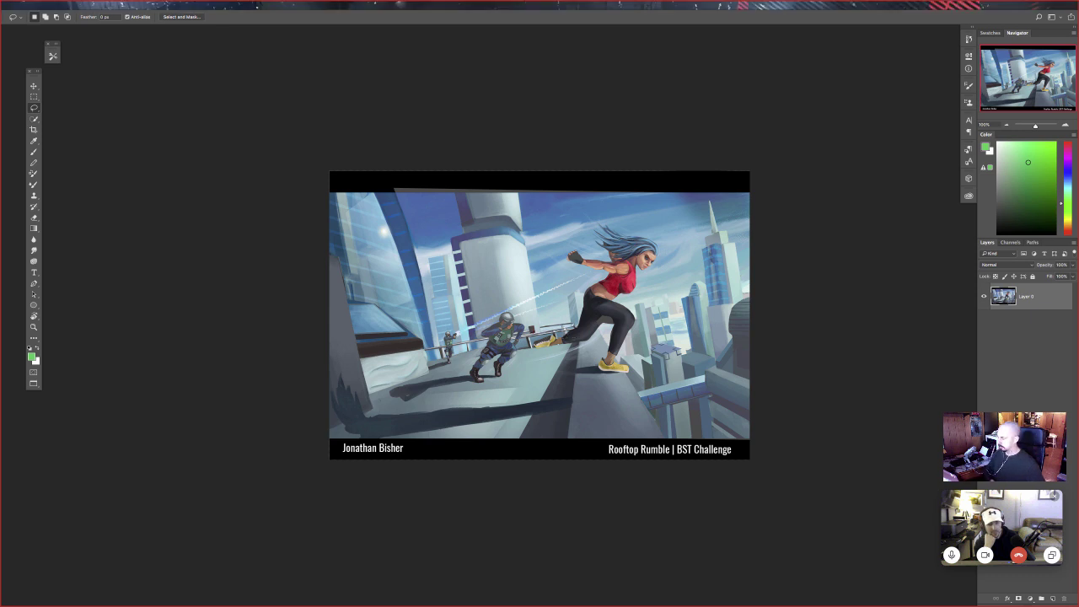
# Step: Return the running-woman painting to a floating window and move THE_thief.jpg over its edge
pyautogui.press('f')
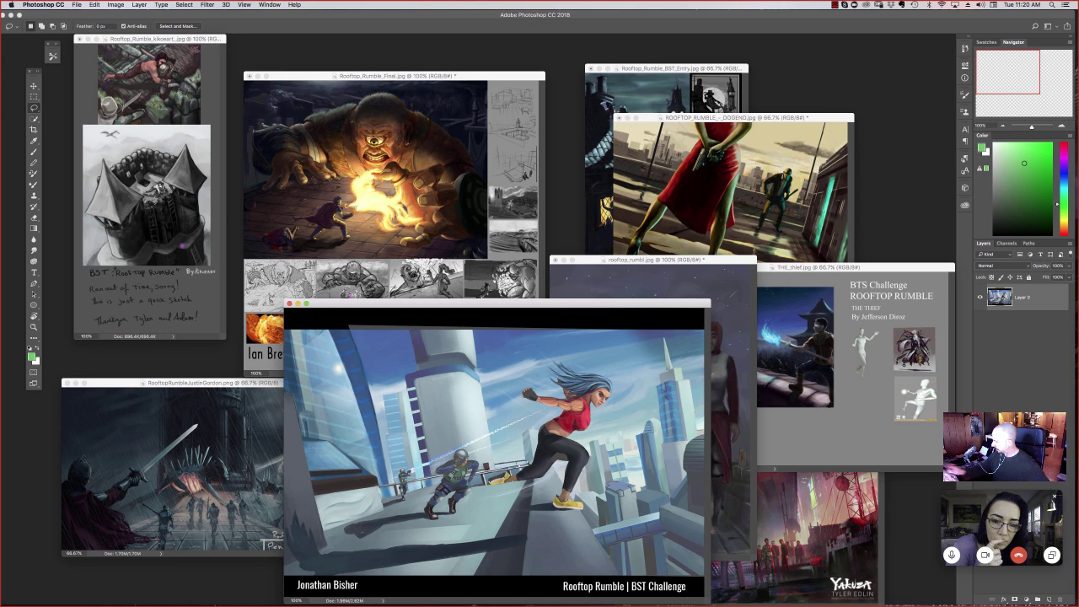
pyautogui.click(821, 267)
pyautogui.moveTo(821, 268); pyautogui.dragTo(753, 260)
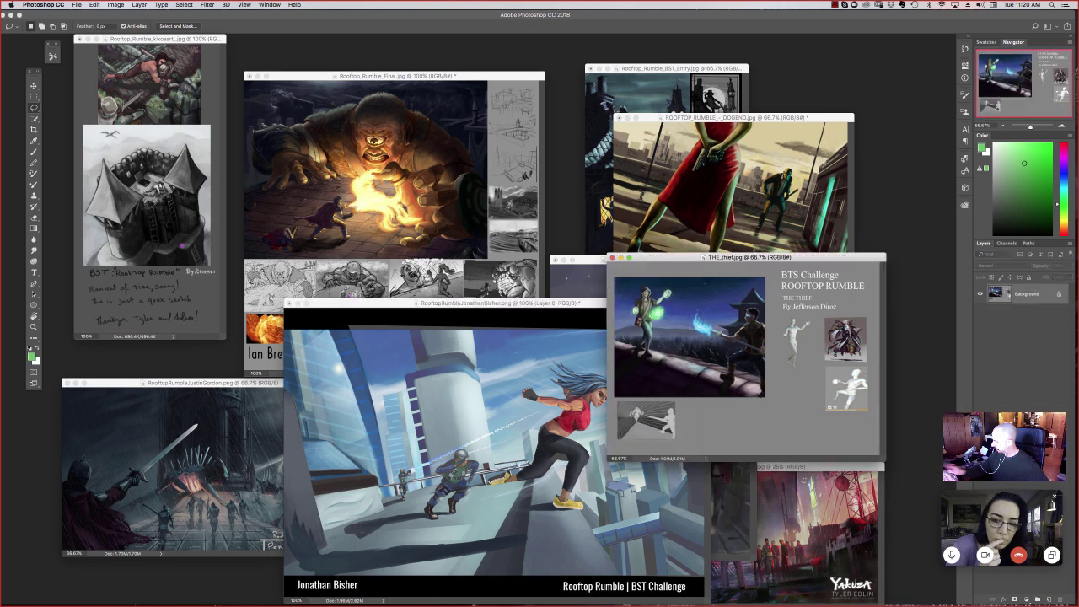
# Step: Bring the running-woman painting forward and reduce its zoom to 50%
pyautogui.click(497, 303)
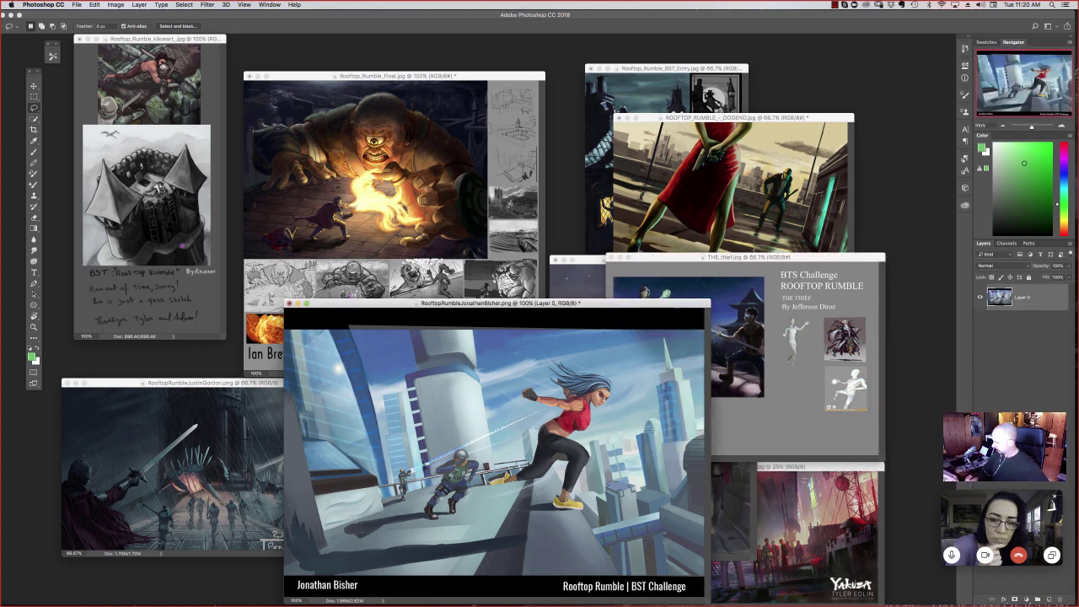
pyautogui.press('super+0')
pyautogui.press('super+minus')
pyautogui.press('super+minus')
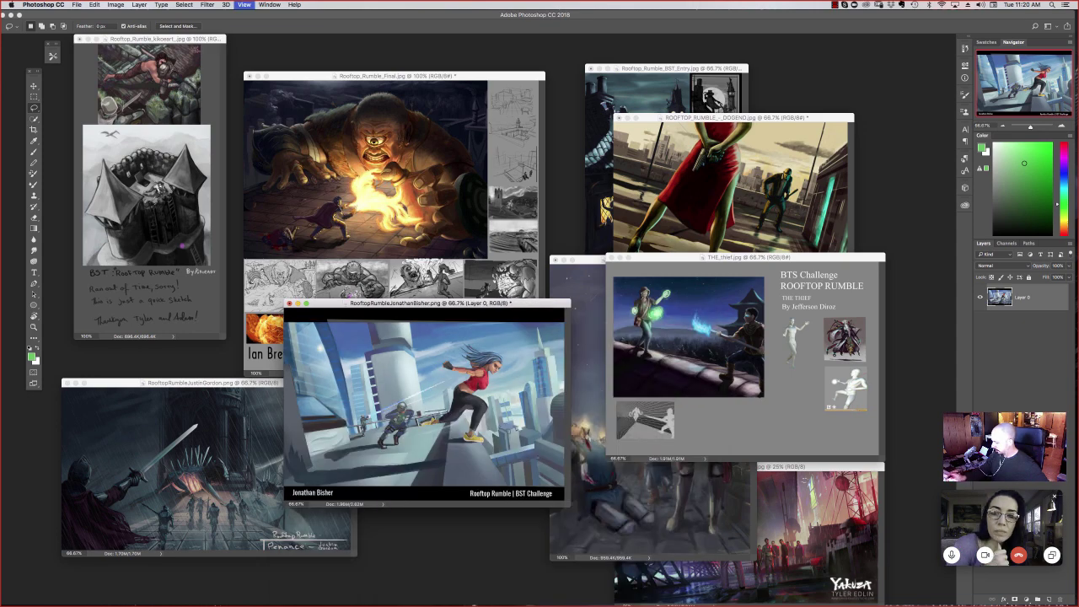
# Step: Bring THE_thief.jpg forward and show it in full-screen mode with the menu bar at 100% zoom
pyautogui.click(700, 343)
pyautogui.press('super+plus')
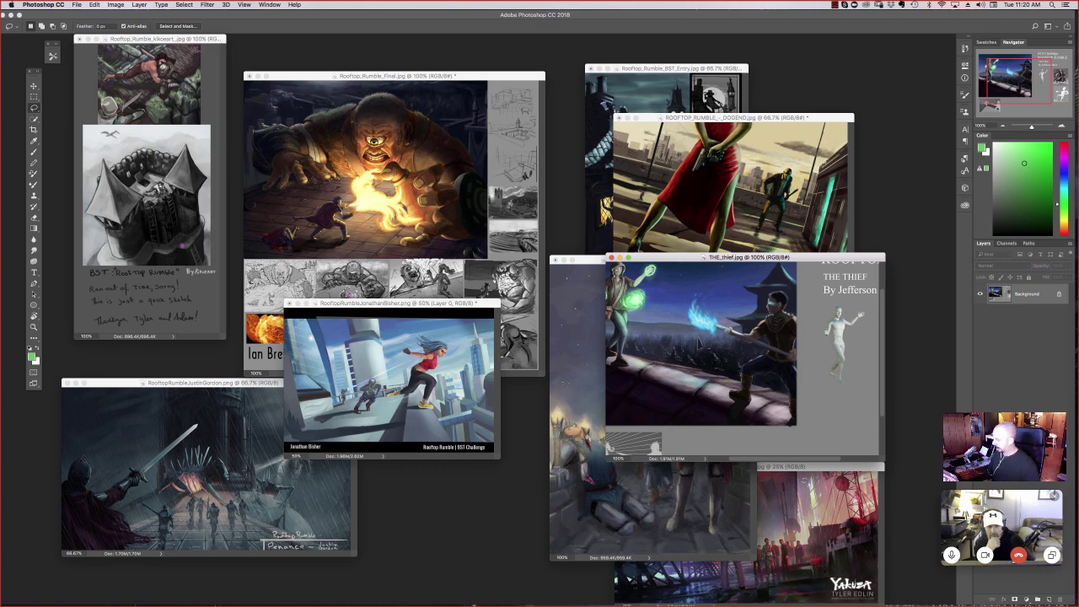
pyautogui.press('super+w')
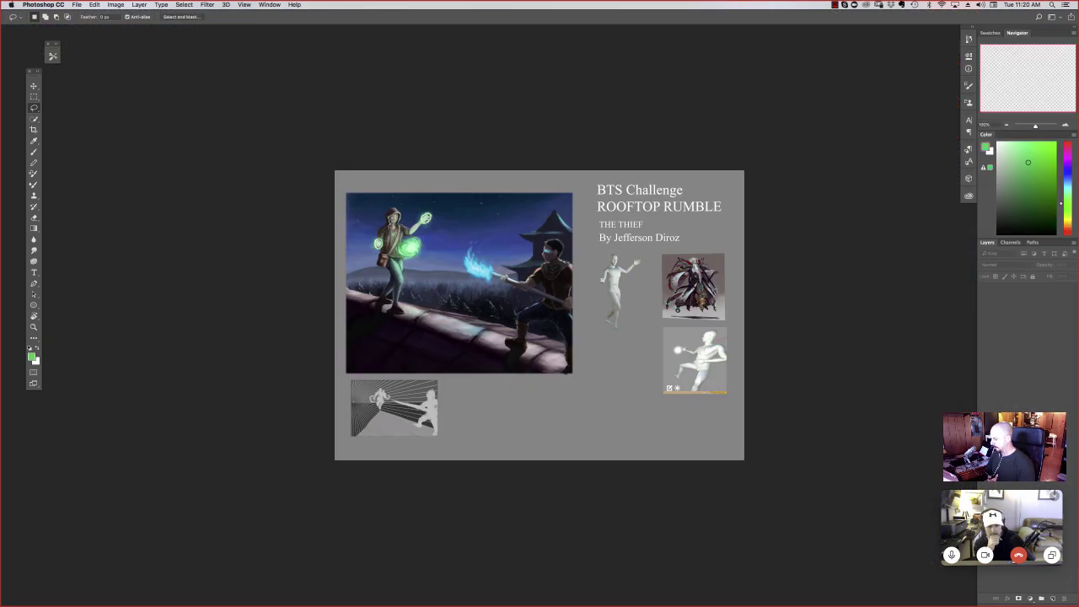
pyautogui.press('super+equal')
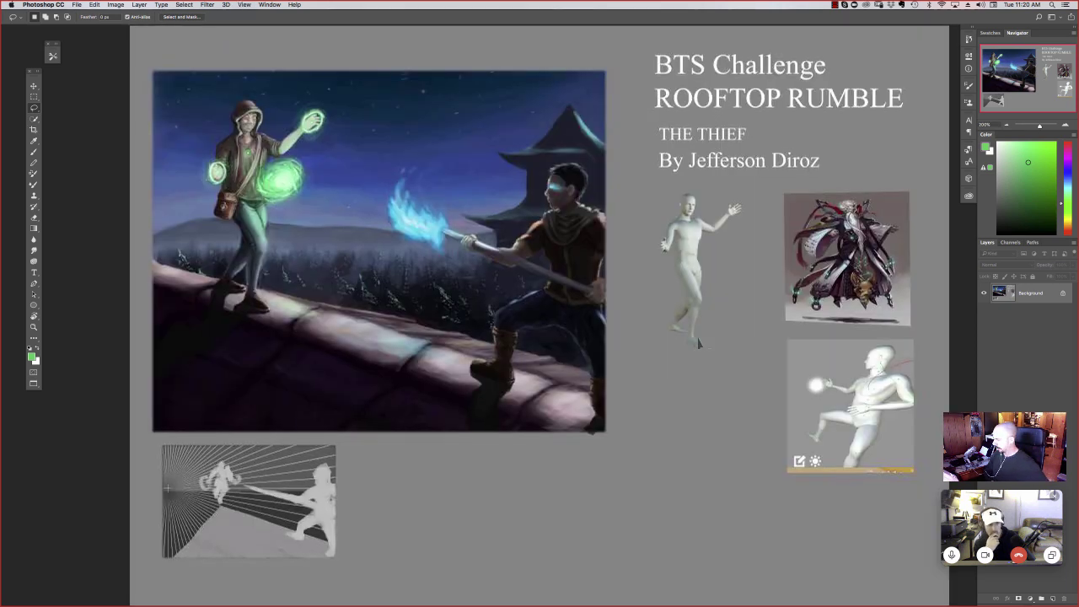
pyautogui.press('super+minus')
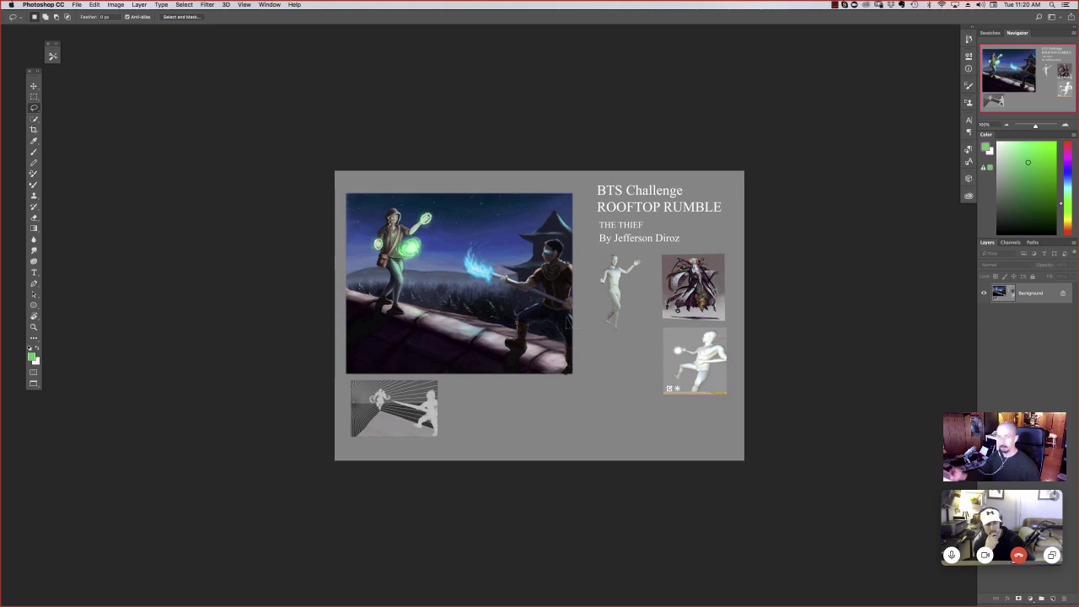
# Step: Lasso the strip along the right edge of the thief painting to point out the crop, and deselect it
pyautogui.moveTo(572, 193)
pyautogui.mouseDown()
pyautogui.moveTo(606, 246)
pyautogui.moveTo(606, 370)
pyautogui.moveTo(567, 381)
pyautogui.moveTo(570, 201)
pyautogui.mouseUp()
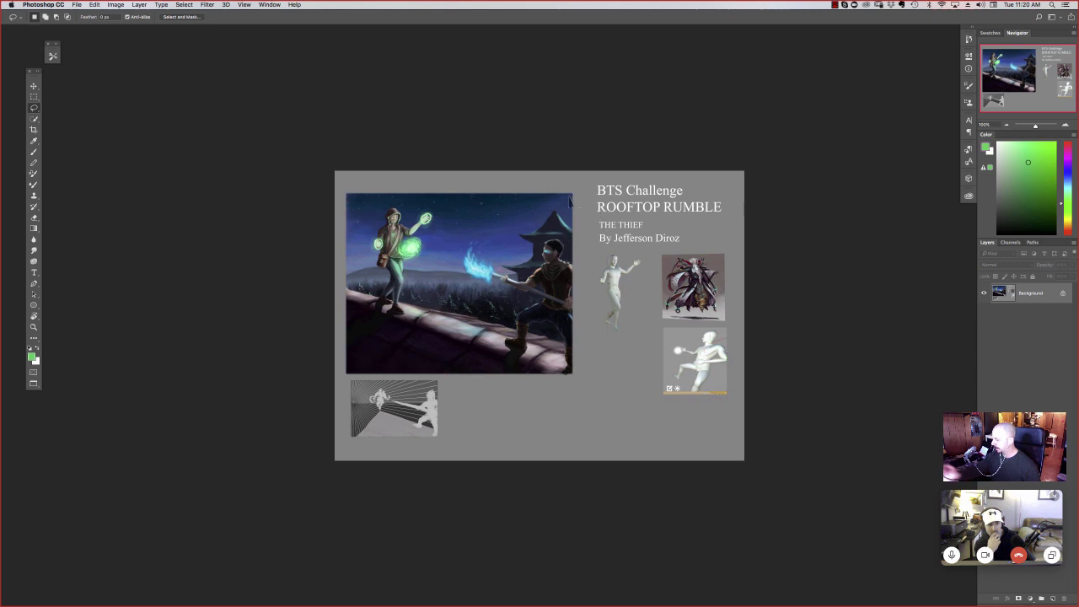
pyautogui.press('super+d')
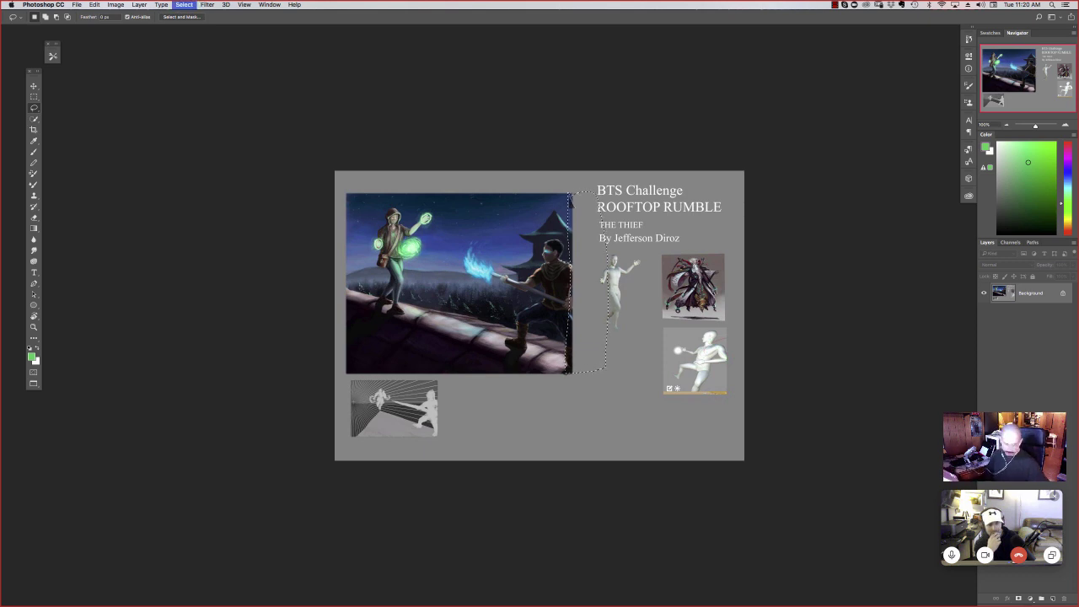
pyautogui.press('super+d')
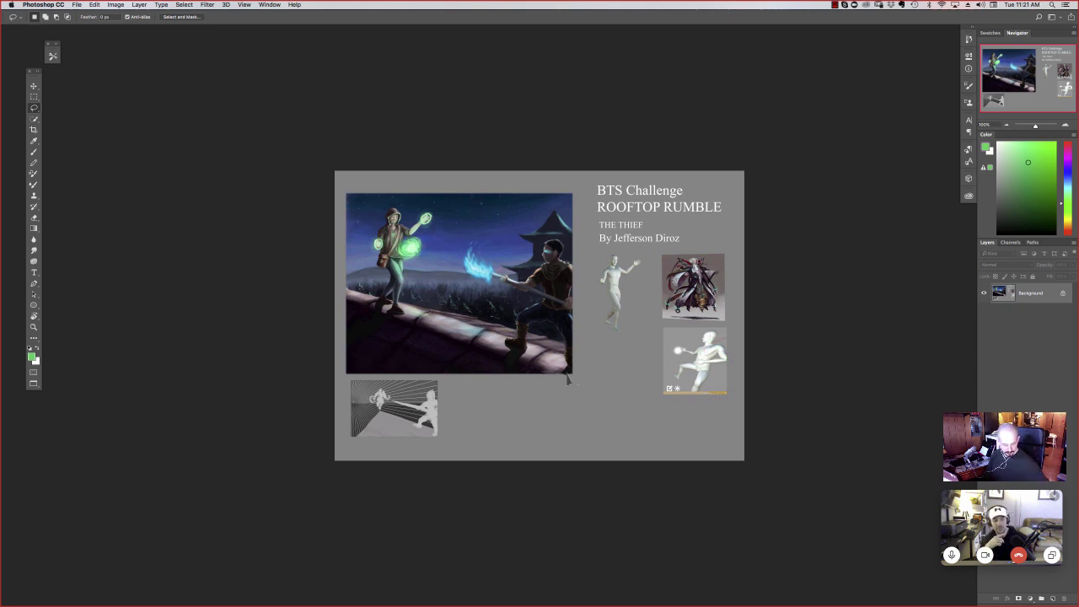
# Step: Add a new layer above the thief painting, shrink the brush and place a green test dab on the grey area below the picture
pyautogui.press('super+equal')
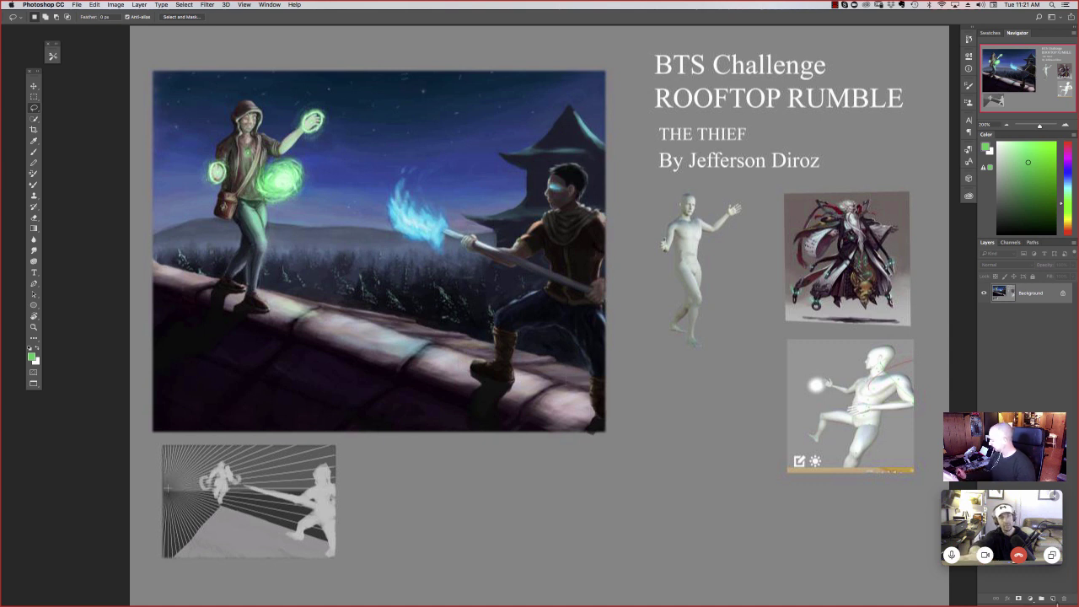
pyautogui.click(1053, 598)
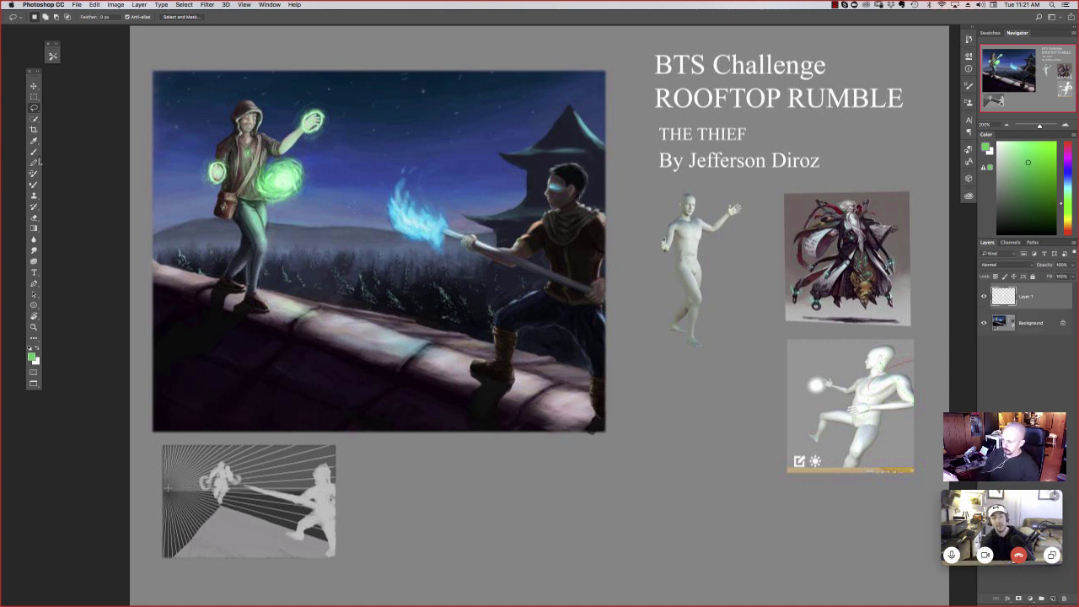
pyautogui.click(36, 161)
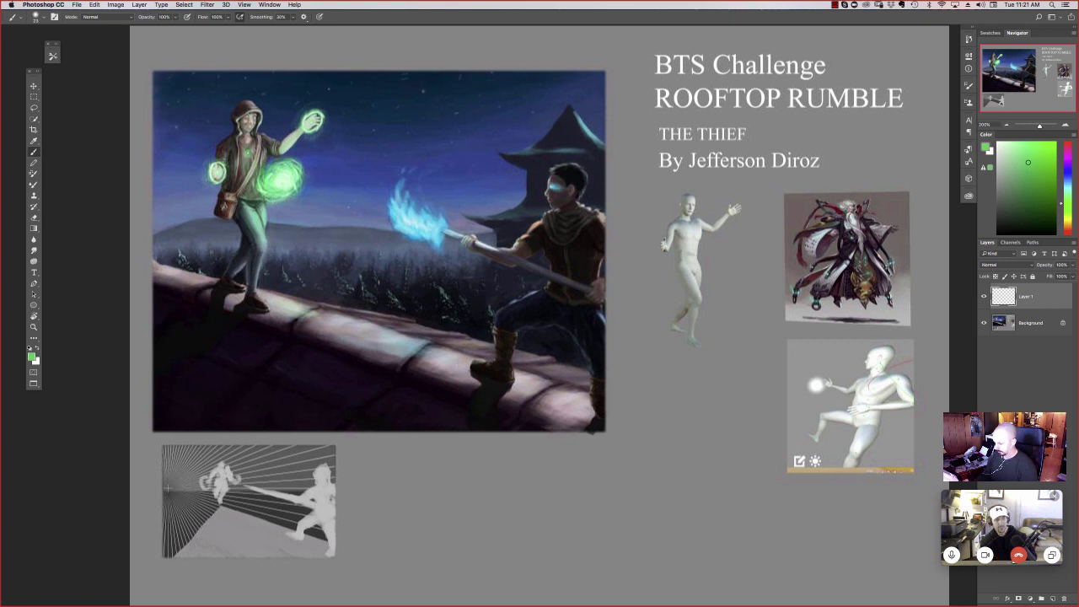
pyautogui.rightClick(497, 510)
pyautogui.click(541, 308)
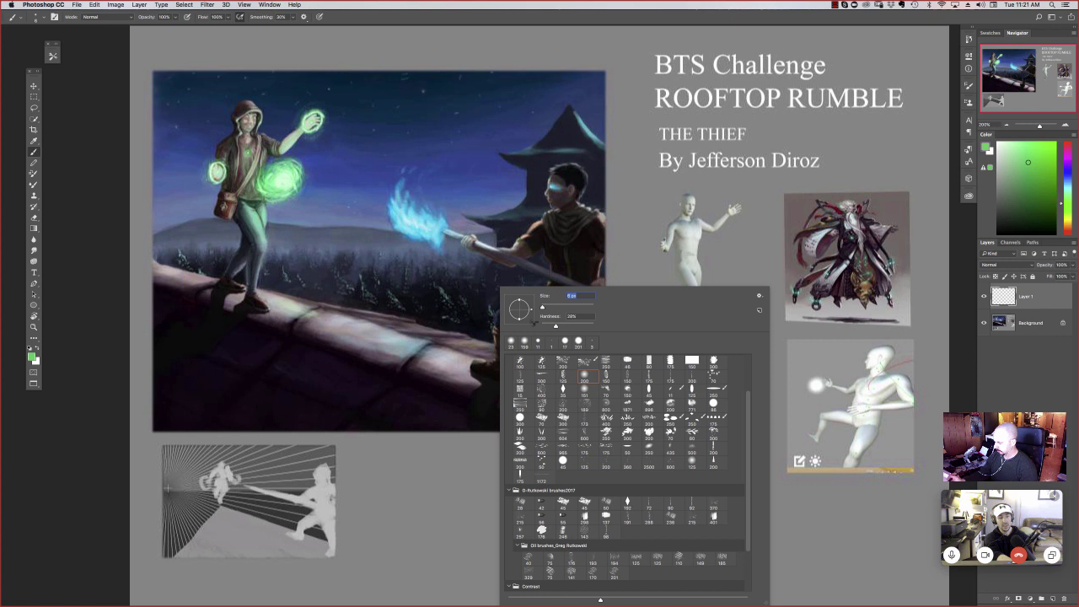
pyautogui.click(439, 536)
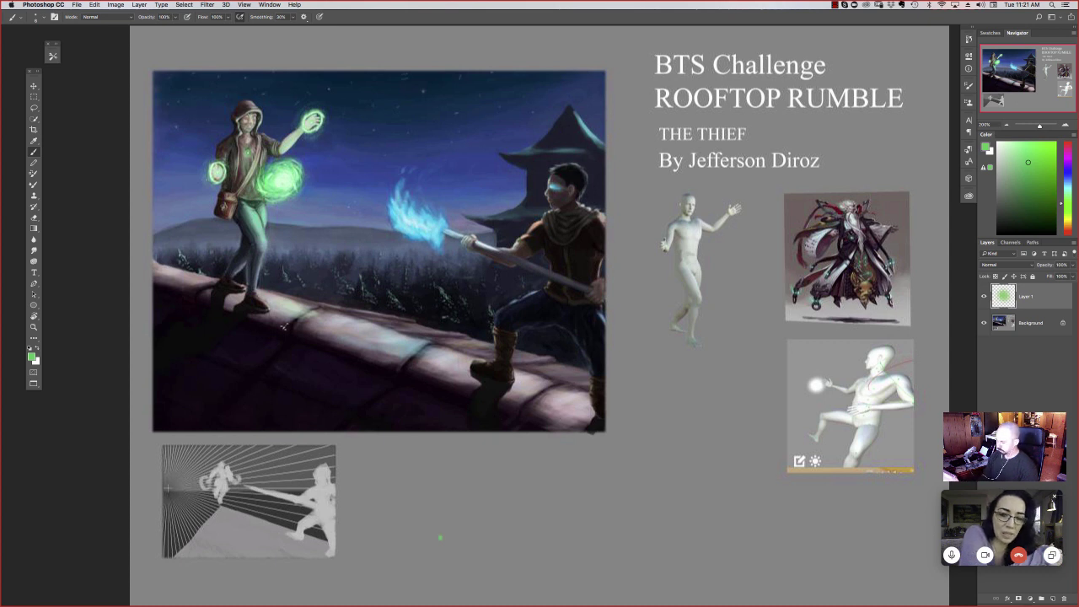
# Step: Draw a green arrow pointing at the perspective thumbnail and scribble green over the lowered hand of the standing mannequin
pyautogui.moveTo(392, 461)
pyautogui.mouseDown()
pyautogui.moveTo(353, 478)
pyautogui.moveTo(366, 483)
pyautogui.mouseUp()
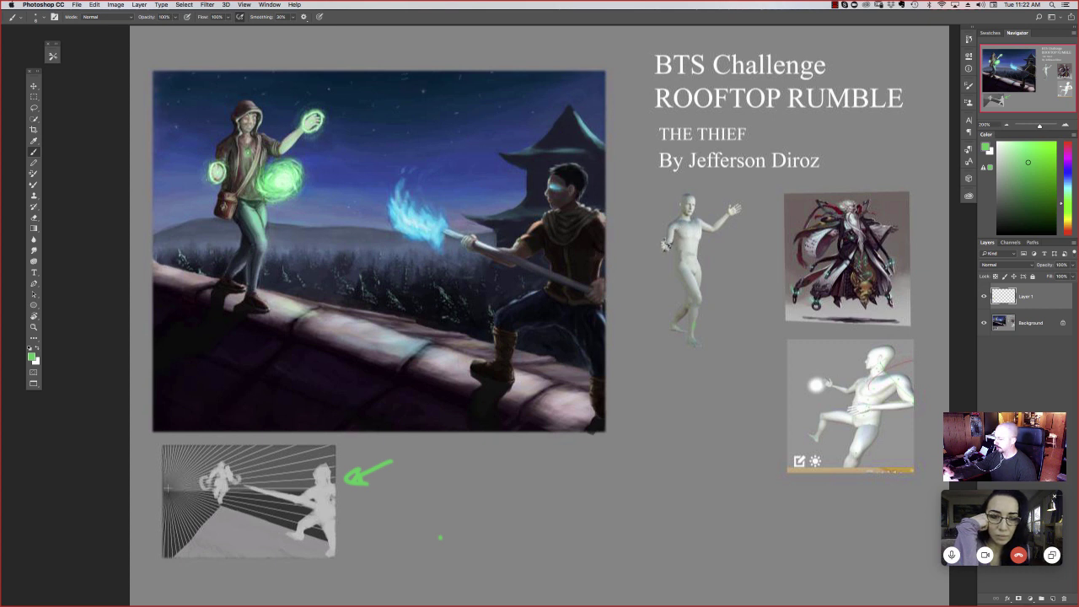
pyautogui.moveTo(665, 246)
pyautogui.mouseDown()
pyautogui.moveTo(659, 238)
pyautogui.moveTo(665, 245)
pyautogui.mouseUp()
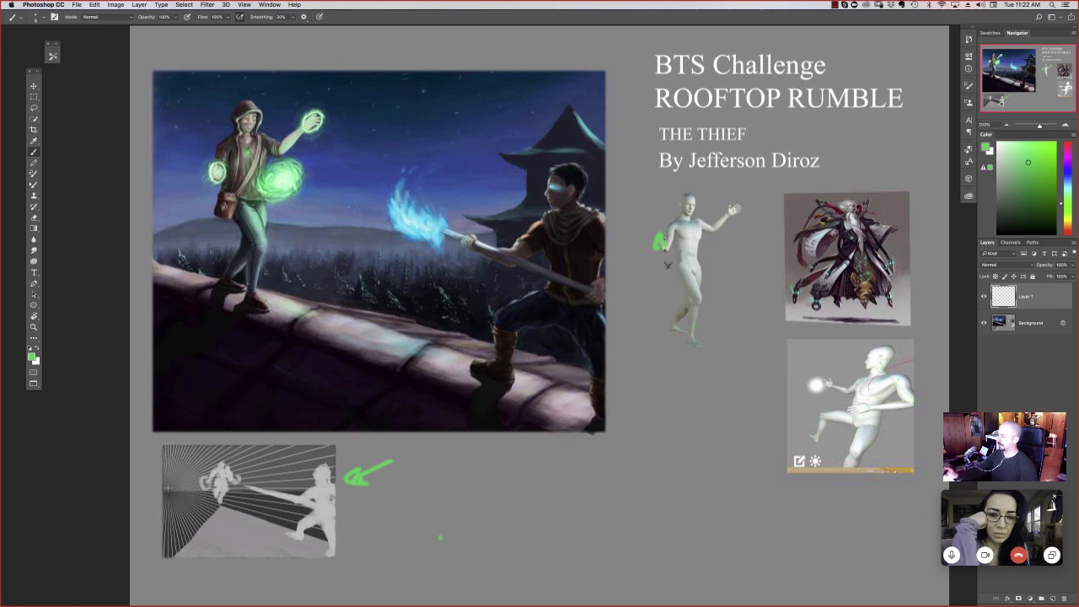
pyautogui.moveTo(663, 255); pyautogui.dragTo(671, 247)
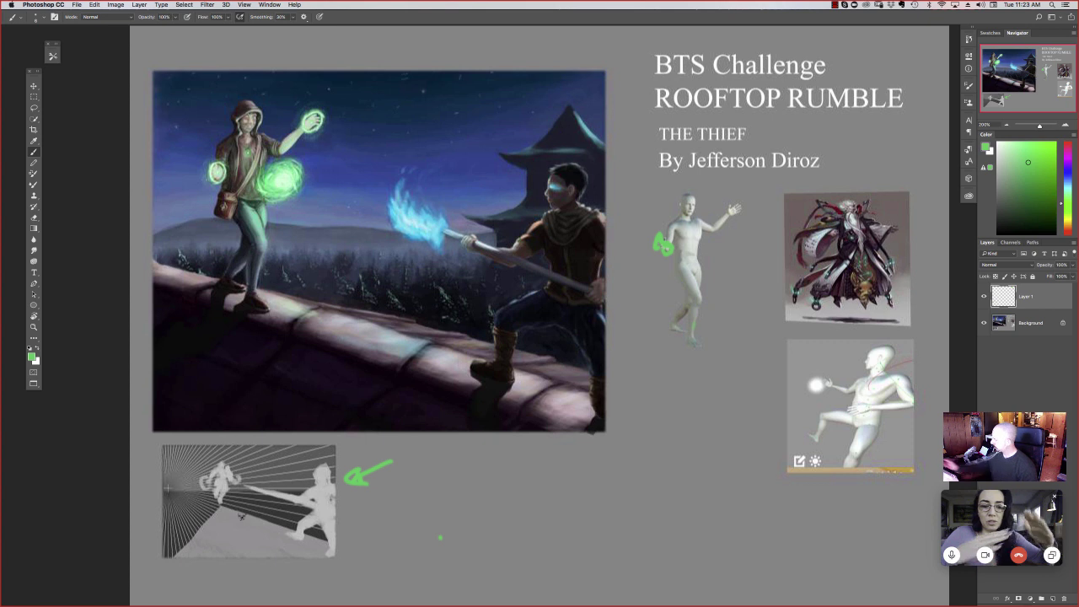
# Step: On the perspective thumbnail, trace the roof edges in magenta and sketch cyan stick figures over the far fighter and on the near roof slope
pyautogui.click(1067, 152)
pyautogui.moveTo(337, 547)
pyautogui.mouseDown()
pyautogui.moveTo(210, 500)
pyautogui.moveTo(159, 549)
pyautogui.mouseUp()
pyautogui.click(1067, 184)
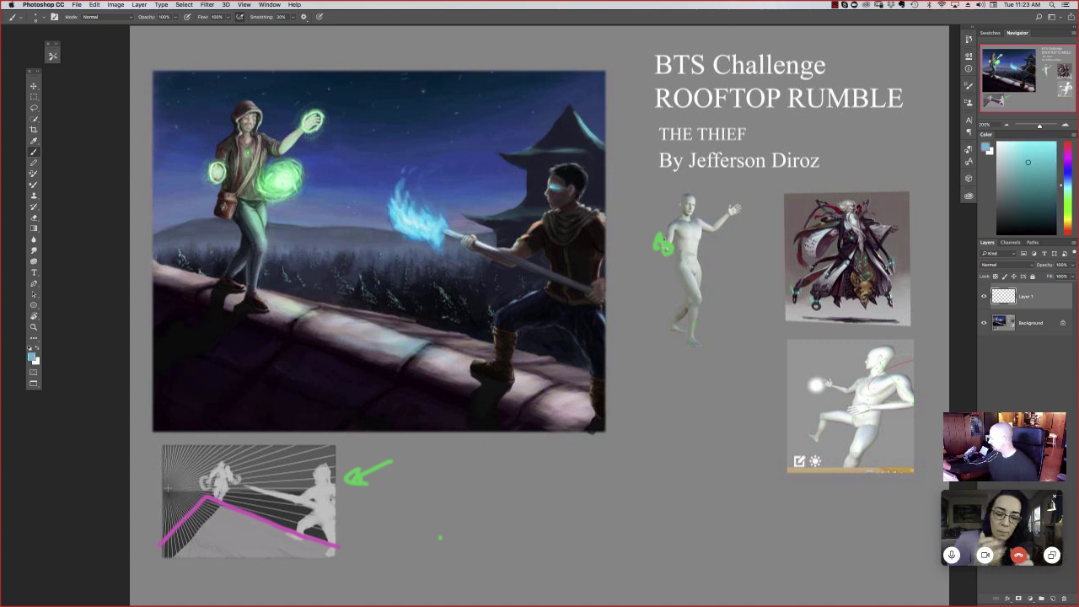
pyautogui.moveTo(225, 462); pyautogui.dragTo(221, 499)
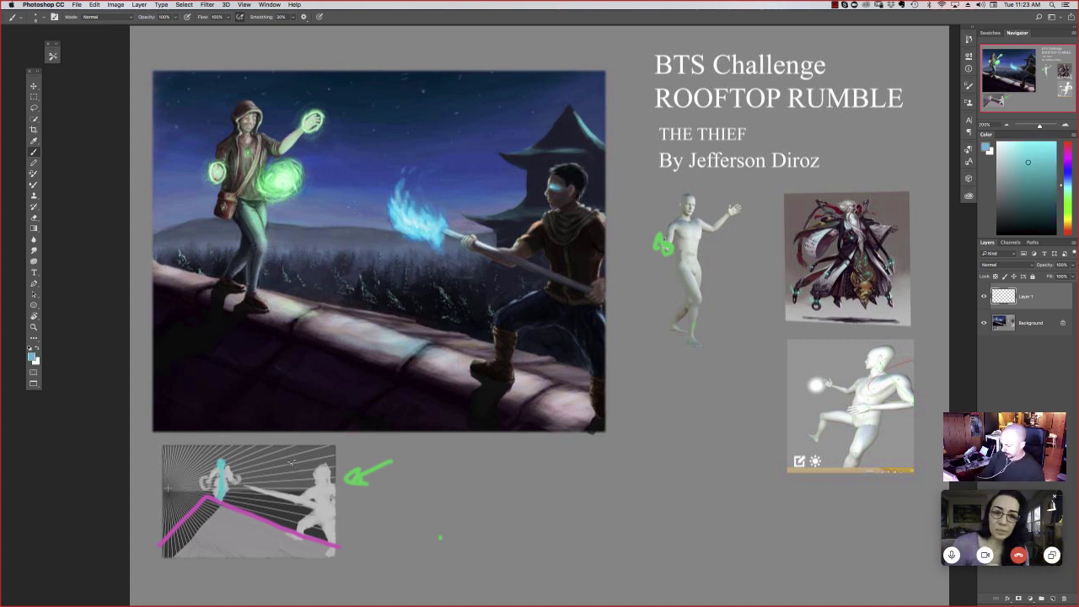
pyautogui.moveTo(298, 453)
pyautogui.mouseDown()
pyautogui.moveTo(288, 479)
pyautogui.moveTo(299, 518)
pyautogui.moveTo(284, 524)
pyautogui.moveTo(301, 531)
pyautogui.mouseUp()
pyautogui.press('super+z')
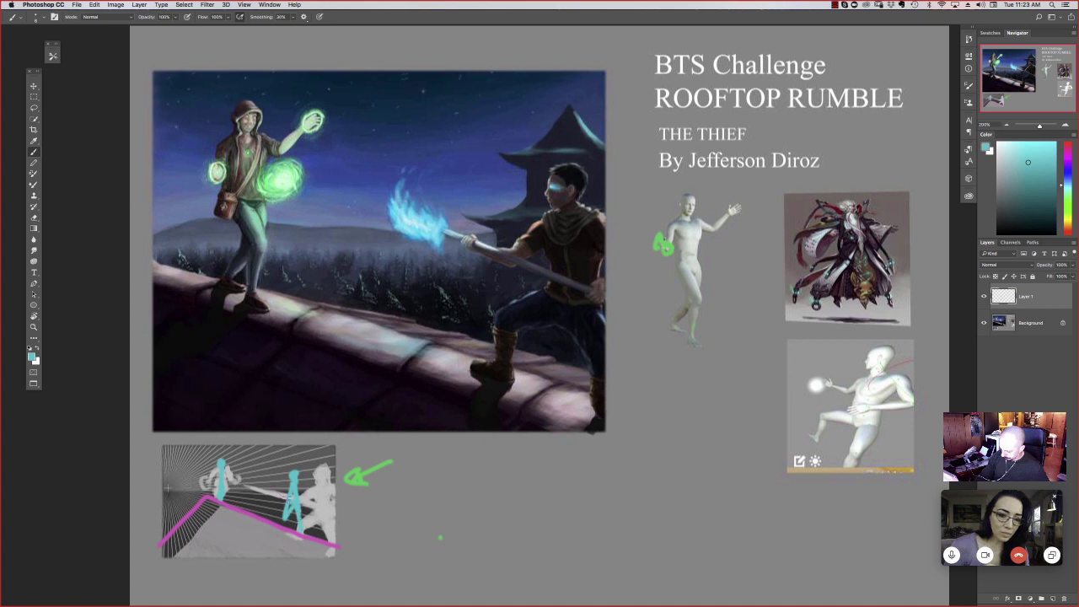
pyautogui.moveTo(278, 493)
pyautogui.mouseDown()
pyautogui.moveTo(288, 506)
pyautogui.moveTo(280, 528)
pyautogui.mouseUp()
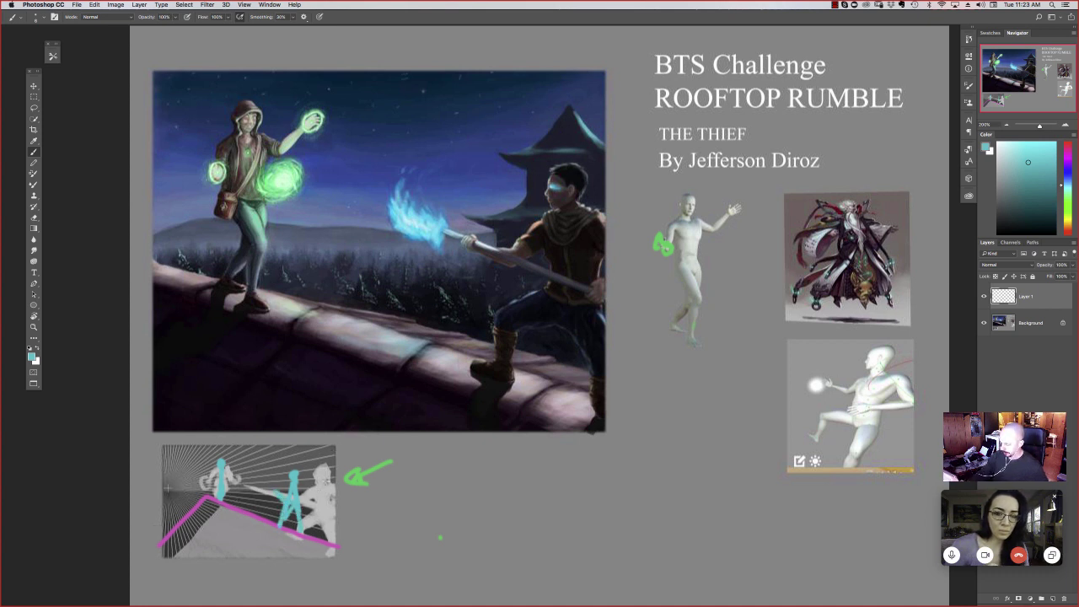
# Step: Sketch cyan background outlines and a horizontal line across the perspective thumbnail, and undo them
pyautogui.moveTo(175, 465)
pyautogui.mouseDown()
pyautogui.moveTo(187, 492)
pyautogui.moveTo(174, 466)
pyautogui.mouseUp()
pyautogui.moveTo(187, 488); pyautogui.dragTo(341, 459)
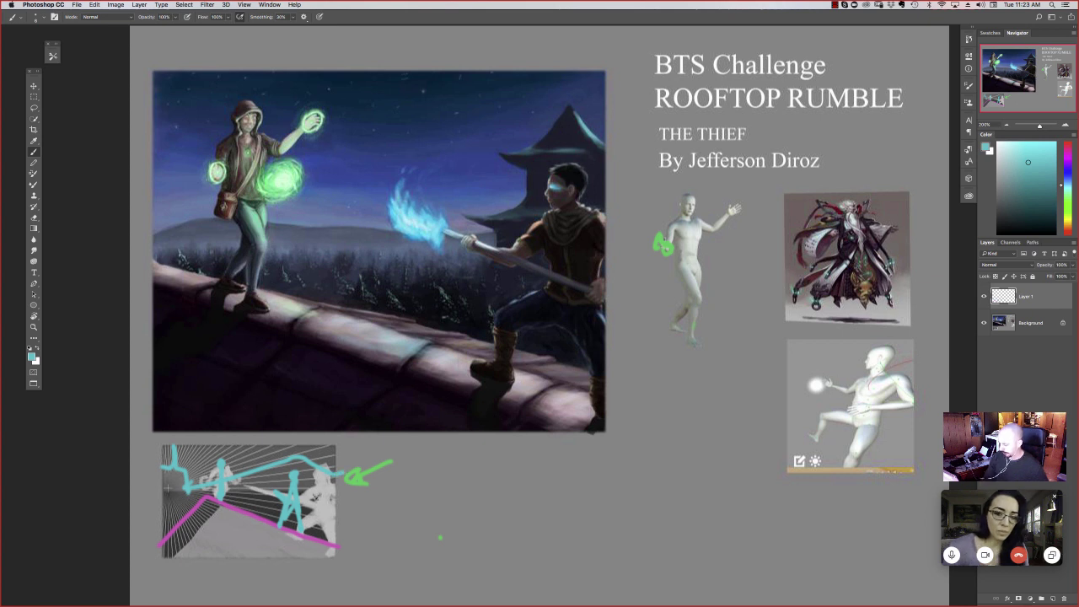
pyautogui.moveTo(340, 474)
pyautogui.mouseDown()
pyautogui.moveTo(315, 491)
pyautogui.moveTo(224, 488)
pyautogui.mouseUp()
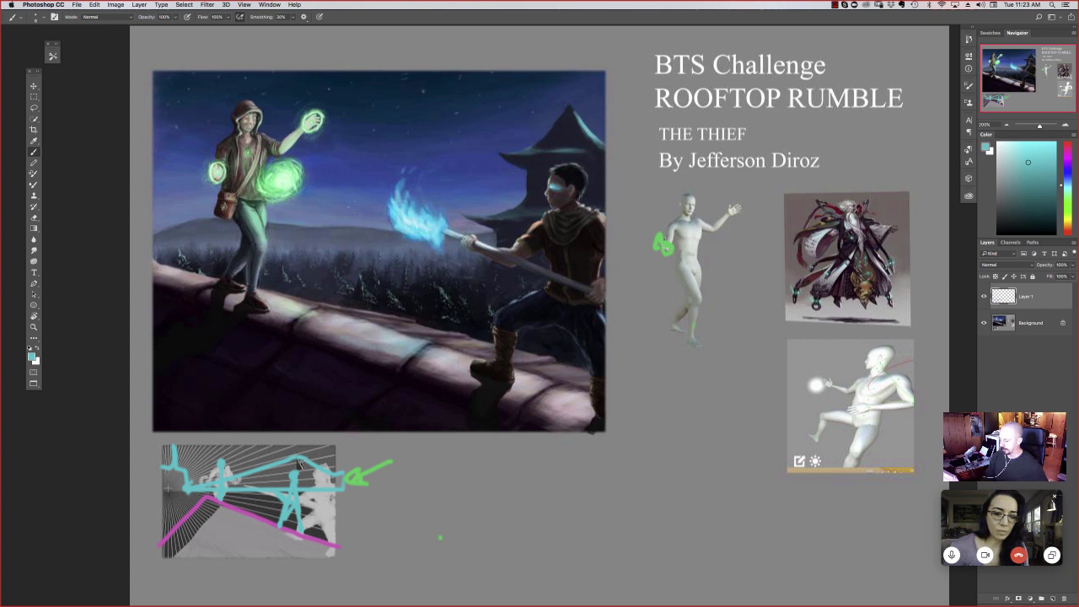
pyautogui.press('super+z')
pyautogui.press('super+z')
pyautogui.press('super+z')
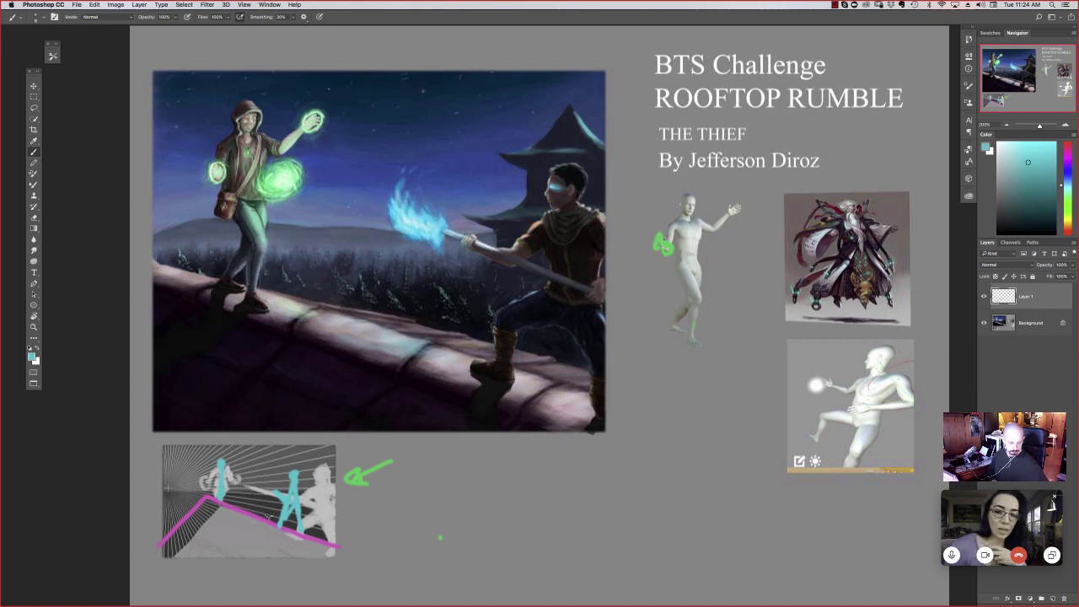
# Step: Return THE_thief.jpg from full-screen mode to a floating window and reduce its zoom to 50%
pyautogui.press('super+minus')
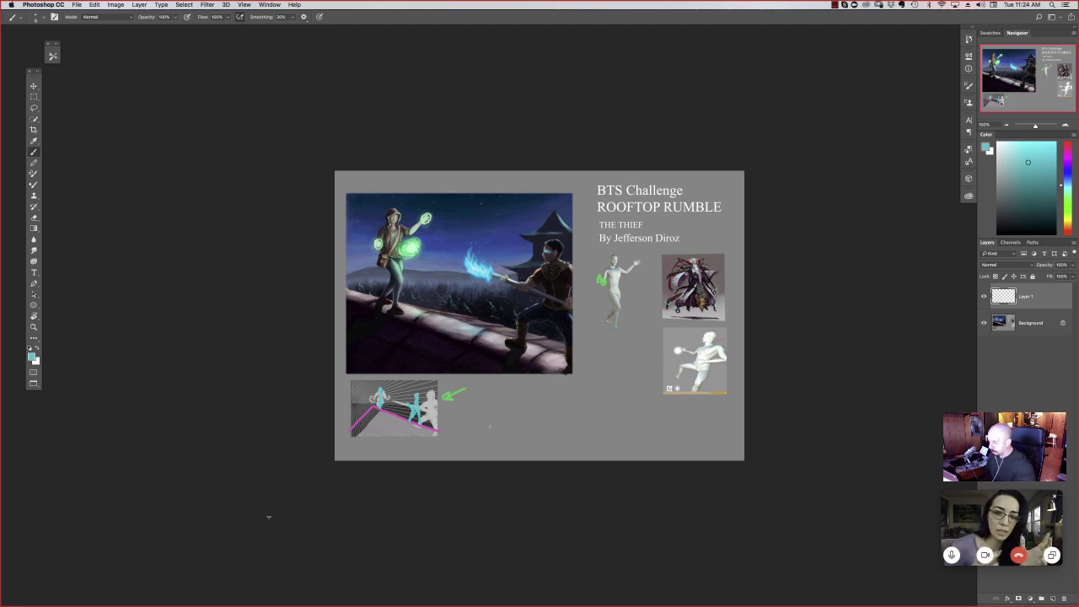
pyautogui.press('super+plus')
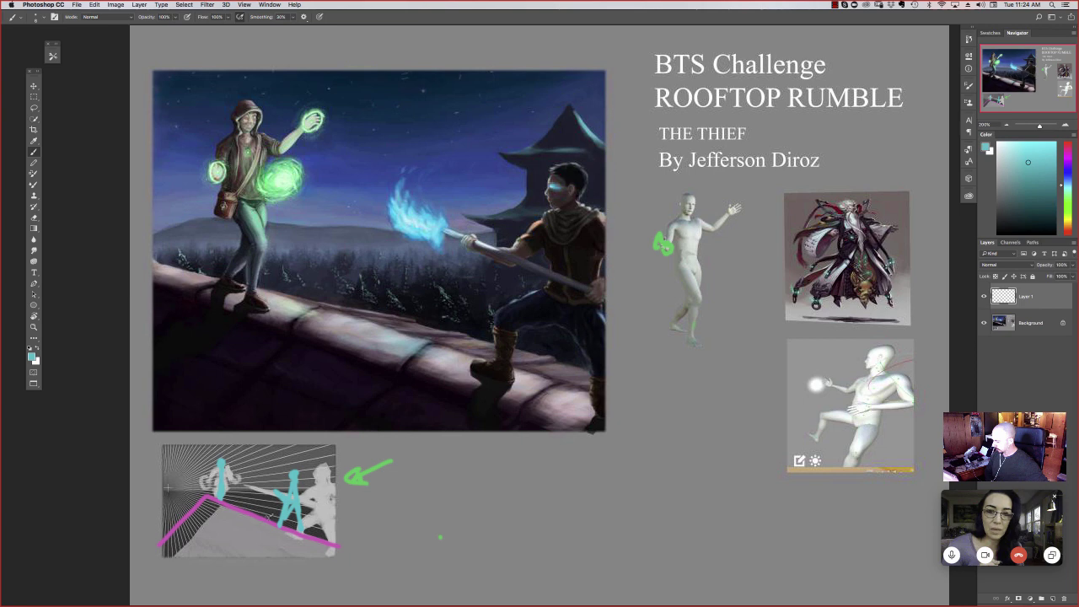
pyautogui.press('super+minus')
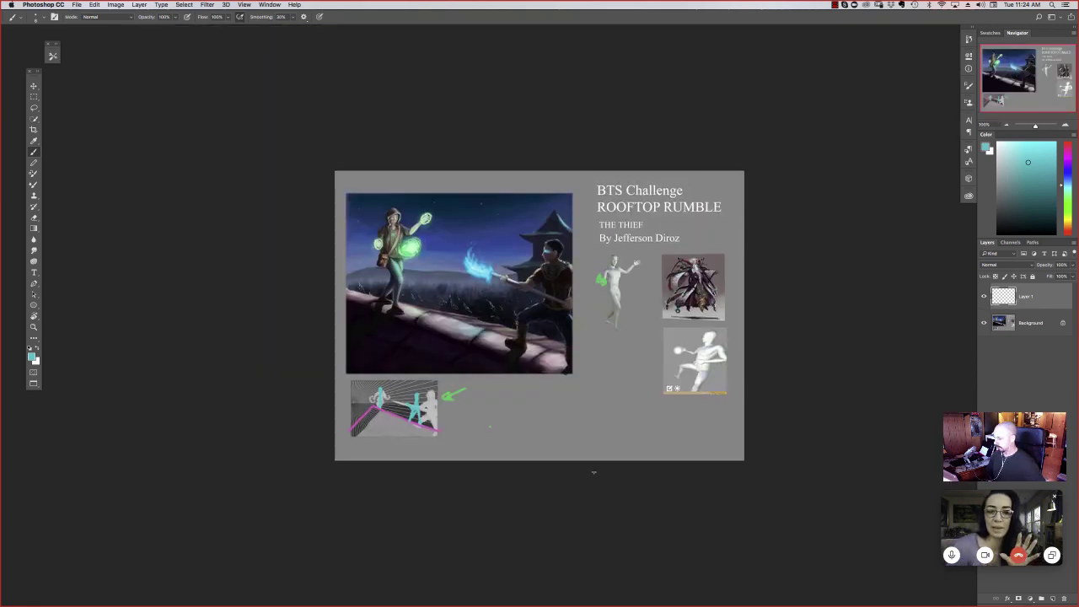
pyautogui.press('f')
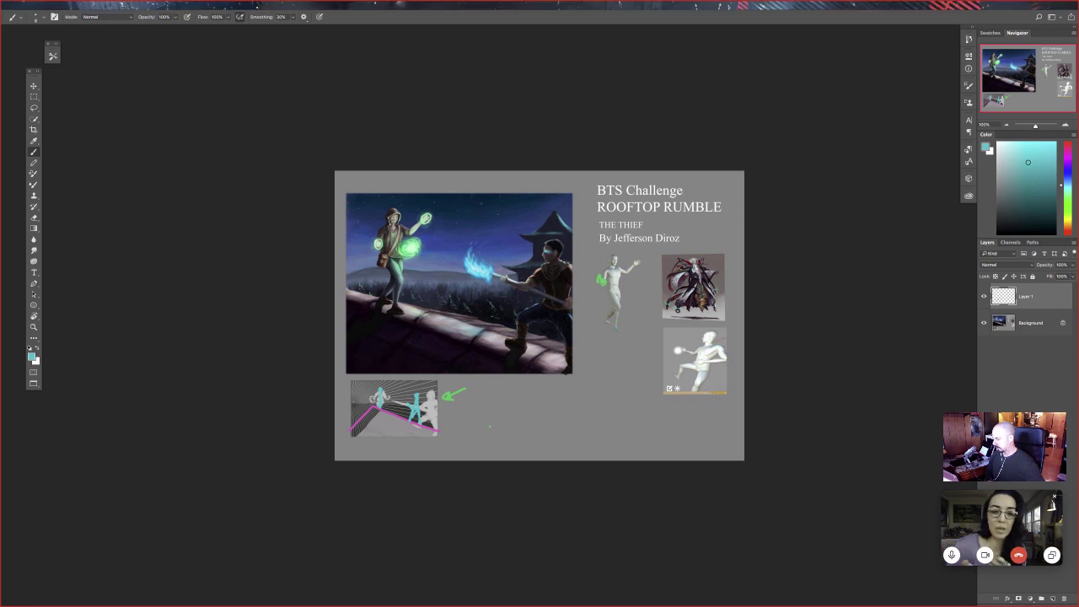
pyautogui.press('Tab')
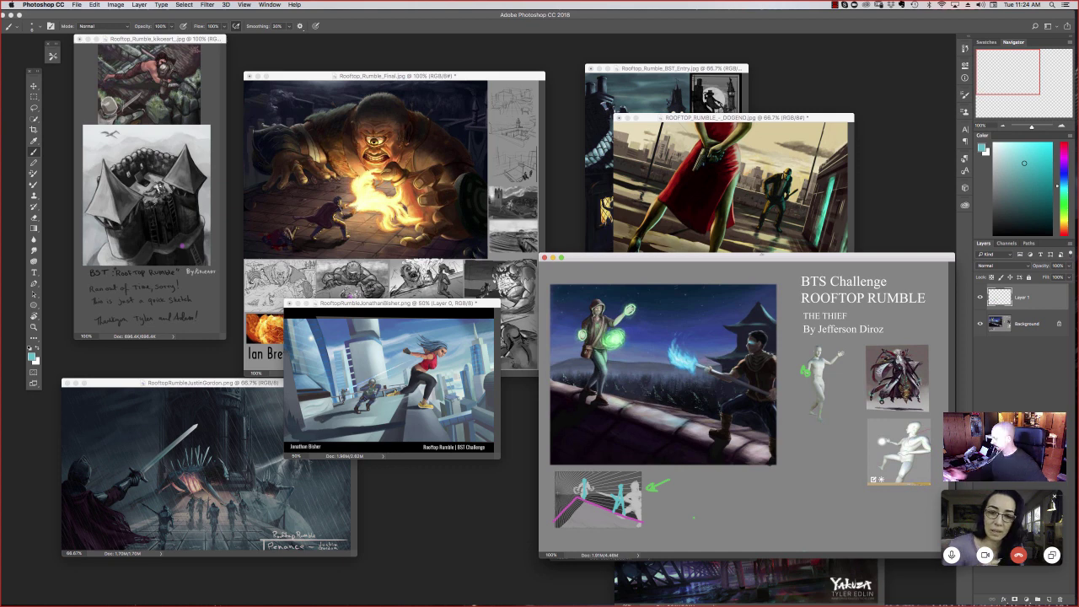
pyautogui.press('super+minus')
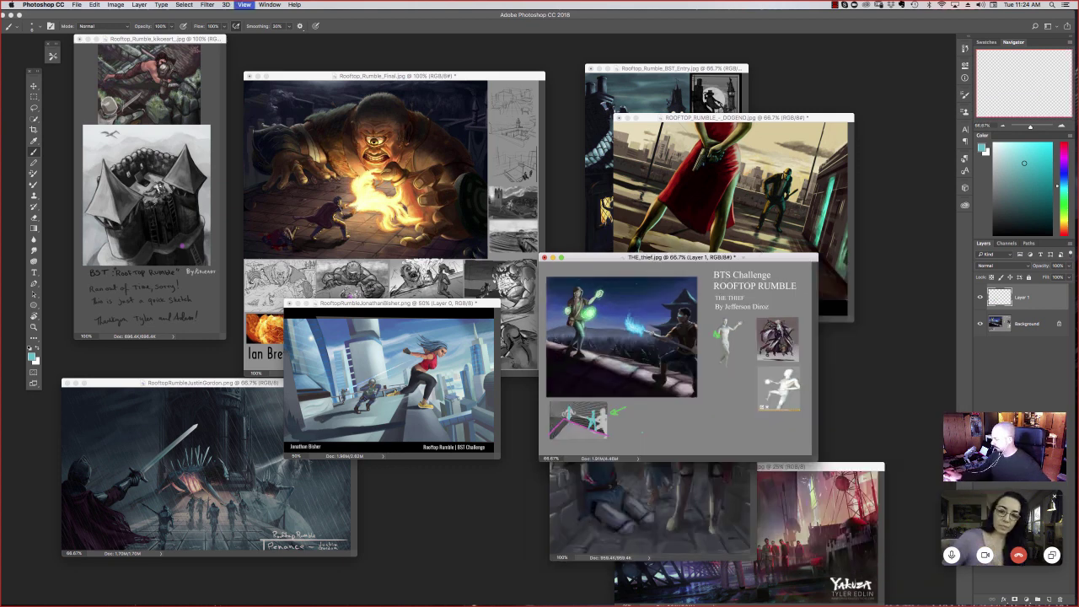
pyautogui.press('super+minus')
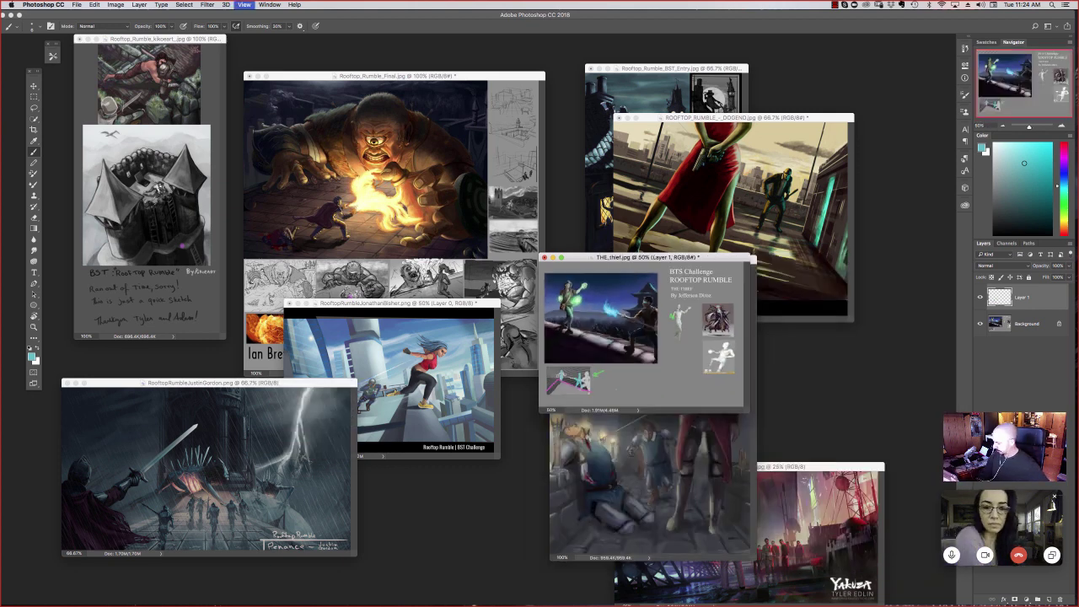
# Step: Bring the Penance painting forward and show it in full-screen mode with the menu bar at 200% zoom
pyautogui.click(340, 382)
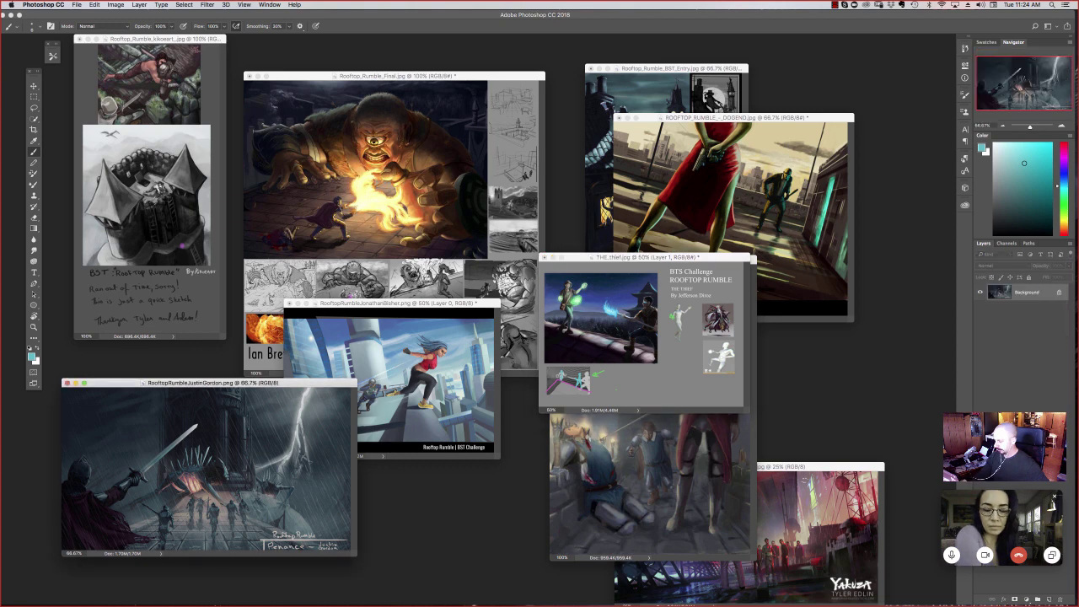
pyautogui.moveTo(329, 381); pyautogui.dragTo(370, 367)
pyautogui.moveTo(253, 369); pyautogui.dragTo(281, 359)
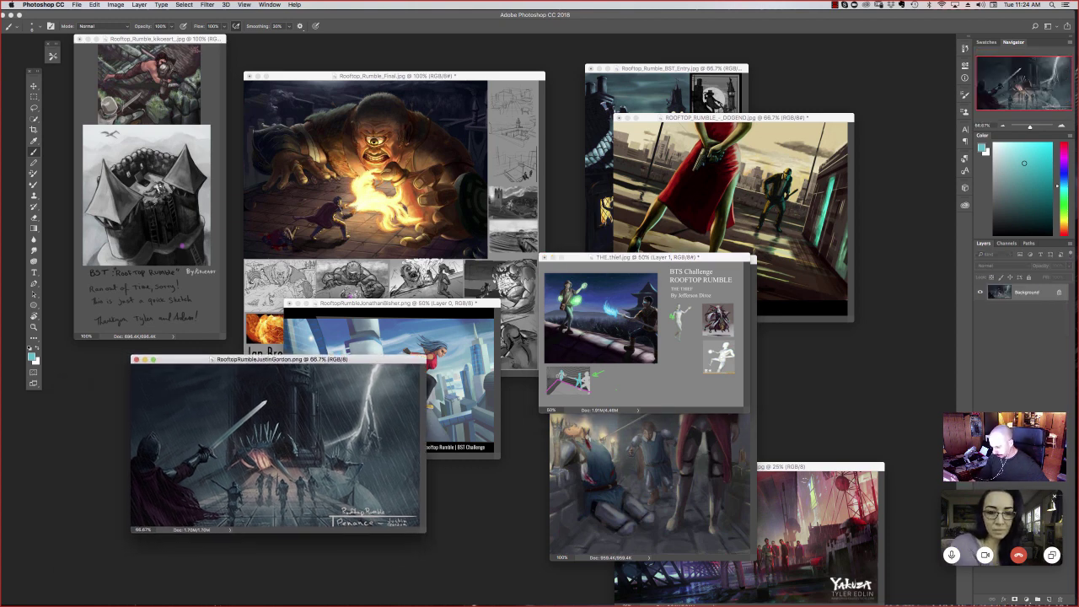
pyautogui.press('super+plus')
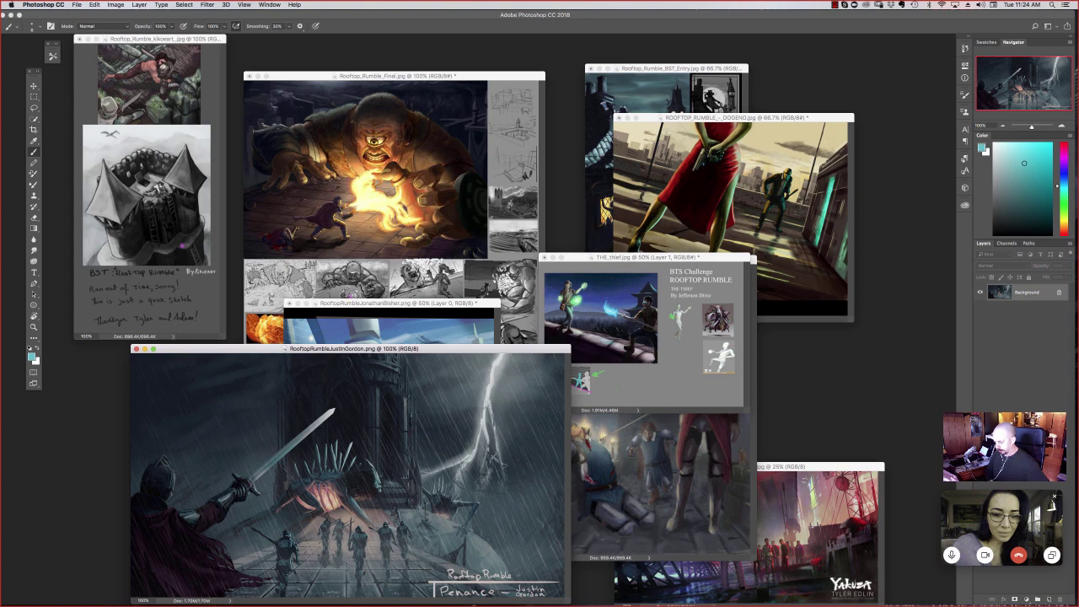
pyautogui.press('f')
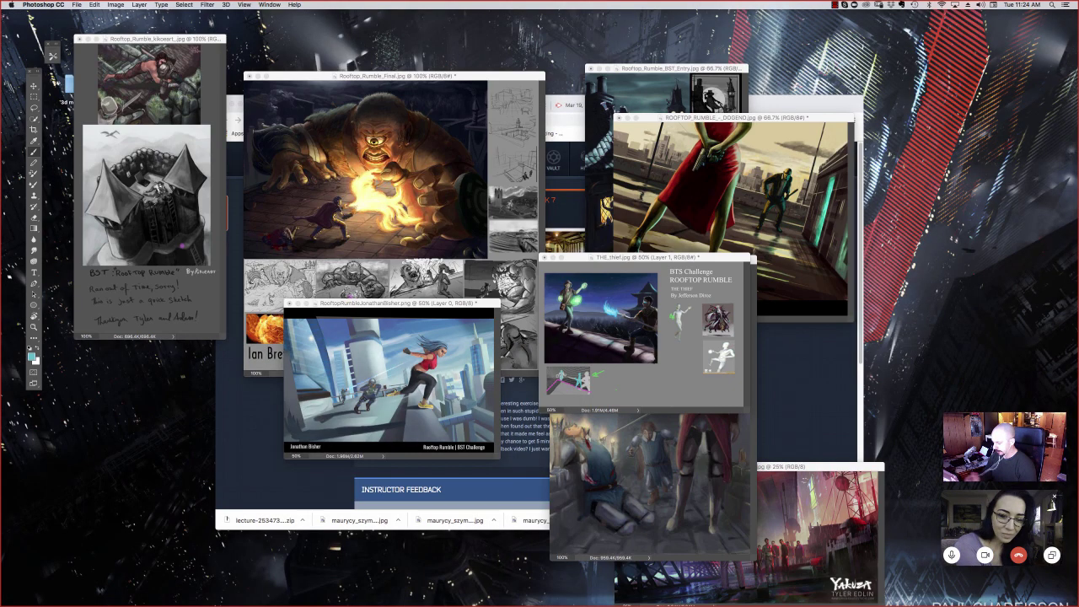
pyautogui.press('Tab')
pyautogui.press('f')
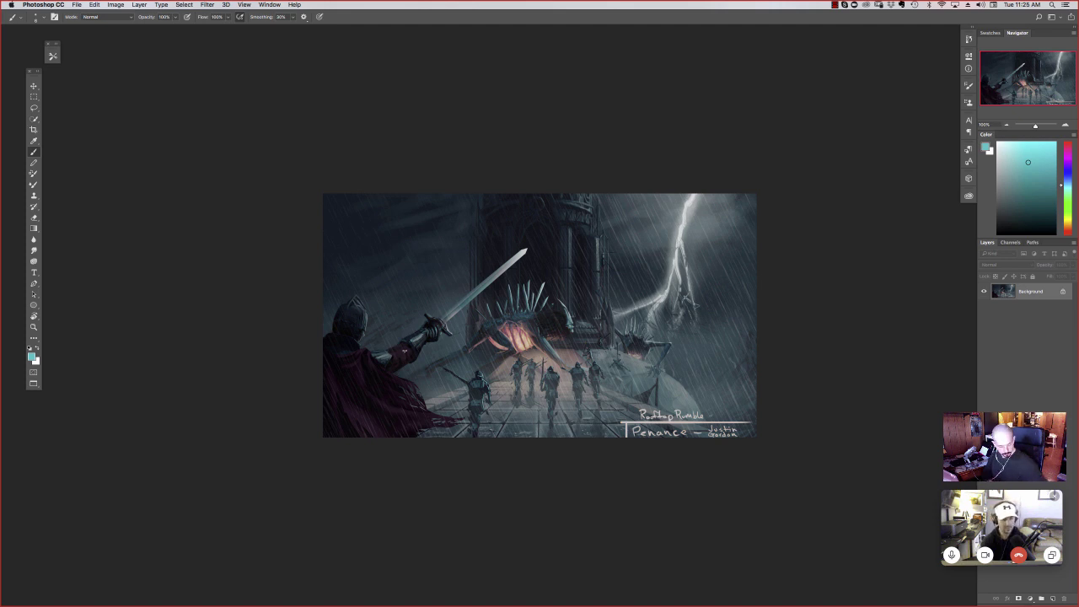
pyautogui.press('super+plus')
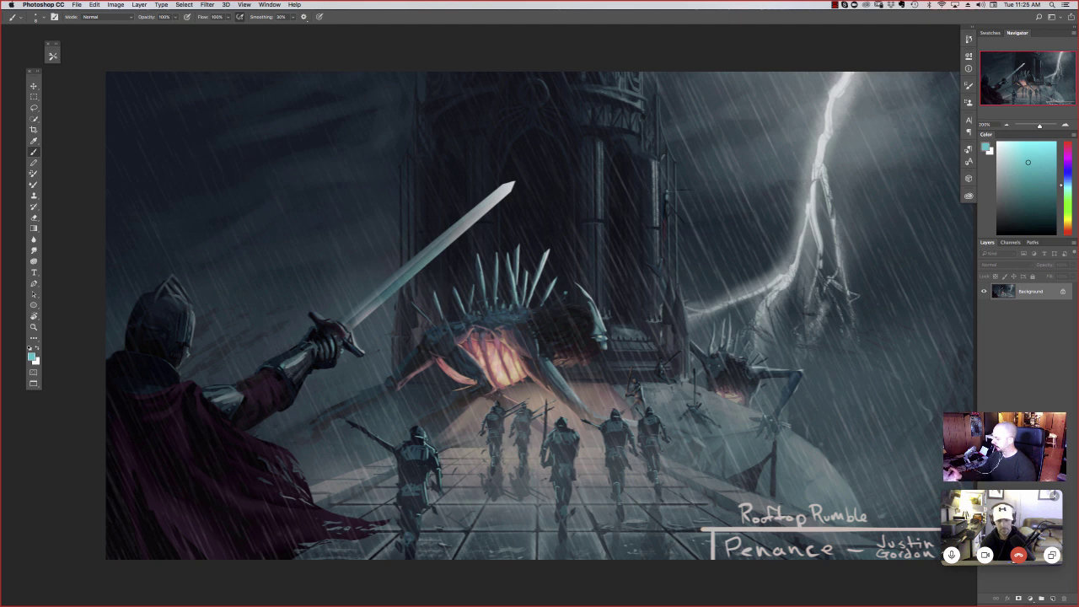
# Step: Sketch a cyan spiny-backed standing creature between the tower and the lightning, with round head, curved torso and two spread legs
pyautogui.moveTo(691, 250); pyautogui.dragTo(699, 256)
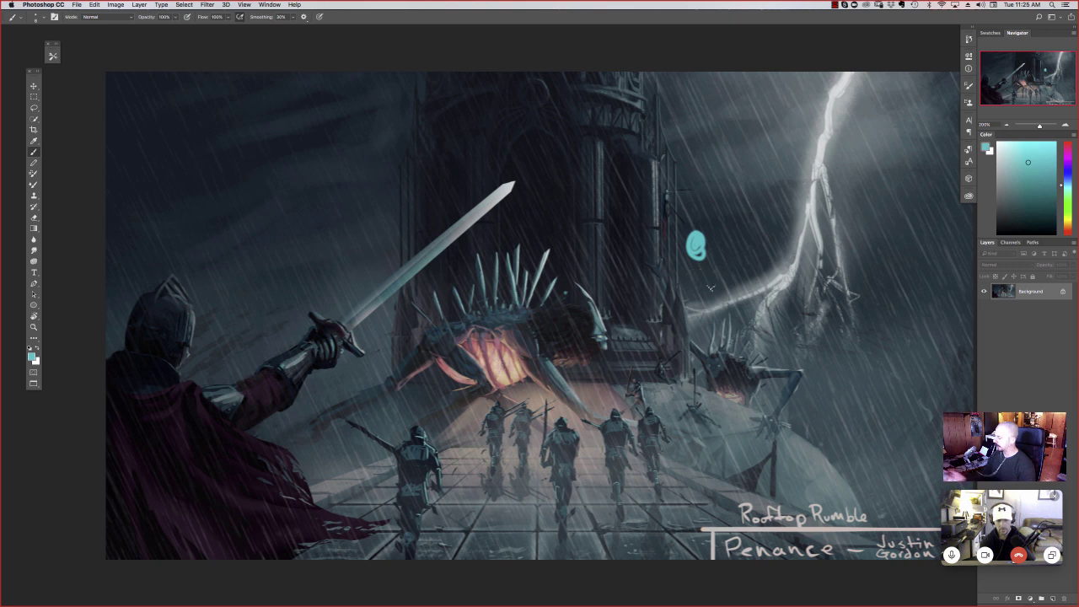
pyautogui.moveTo(701, 267); pyautogui.dragTo(747, 344)
pyautogui.moveTo(683, 286)
pyautogui.mouseDown()
pyautogui.moveTo(654, 272)
pyautogui.moveTo(746, 227)
pyautogui.mouseUp()
pyautogui.moveTo(713, 276)
pyautogui.mouseDown()
pyautogui.moveTo(764, 250)
pyautogui.moveTo(766, 303)
pyautogui.mouseUp()
pyautogui.moveTo(724, 314); pyautogui.dragTo(762, 335)
pyautogui.moveTo(696, 327); pyautogui.dragTo(662, 395)
pyautogui.moveTo(728, 330); pyautogui.dragTo(790, 436)
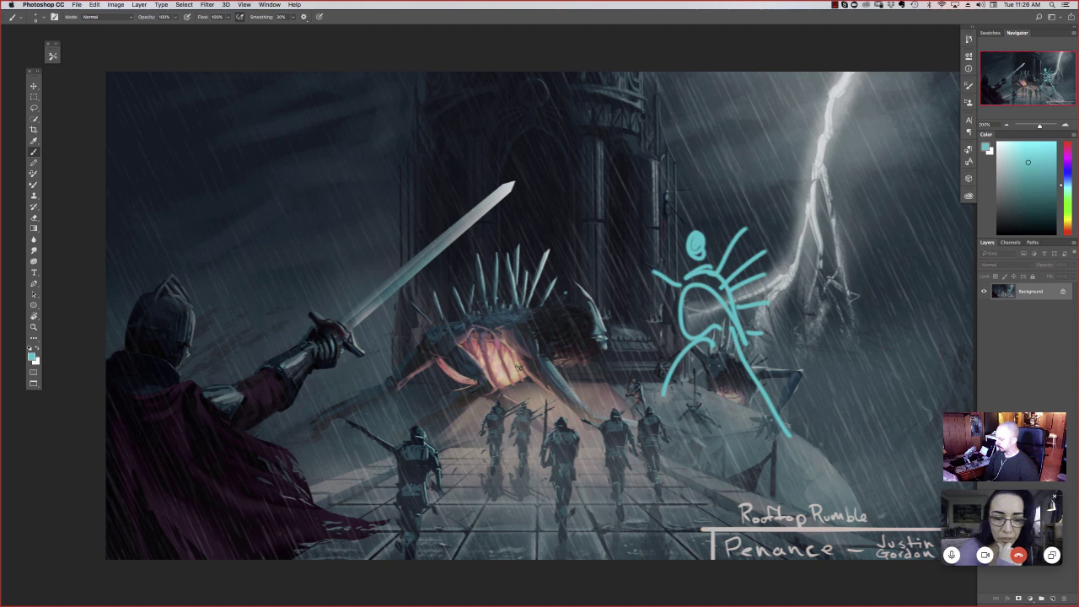
# Step: Mark cyan strokes along the left side of the creature's glowing ribs, its front limb and the top edge of its body
pyautogui.moveTo(453, 345); pyautogui.dragTo(490, 388)
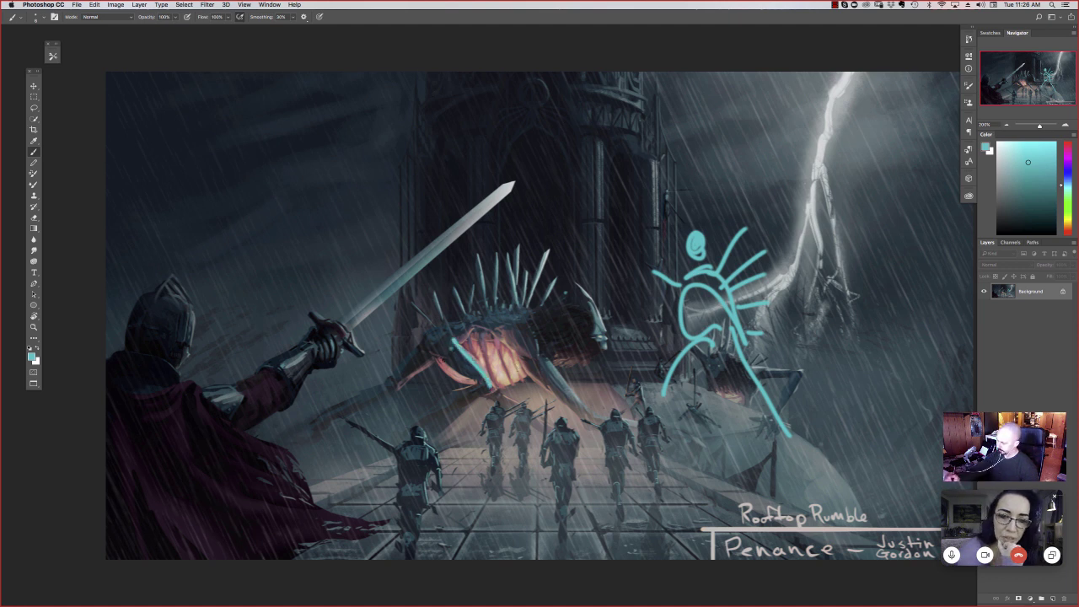
pyautogui.moveTo(428, 350)
pyautogui.mouseDown()
pyautogui.moveTo(492, 393)
pyautogui.moveTo(413, 443)
pyautogui.mouseUp()
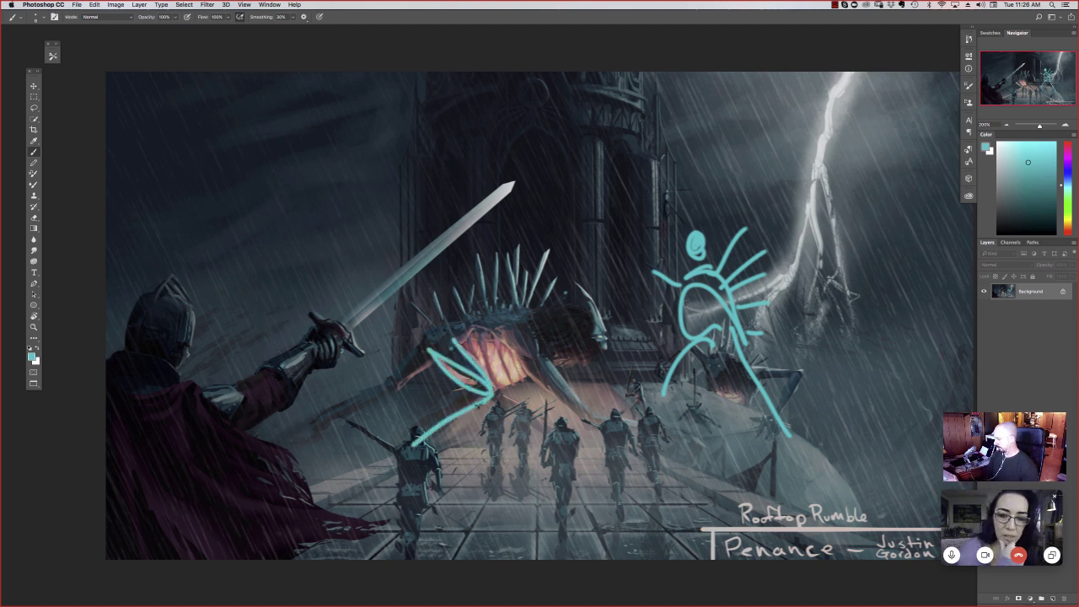
pyautogui.moveTo(524, 332)
pyautogui.mouseDown()
pyautogui.moveTo(540, 322)
pyautogui.moveTo(473, 331)
pyautogui.mouseUp()
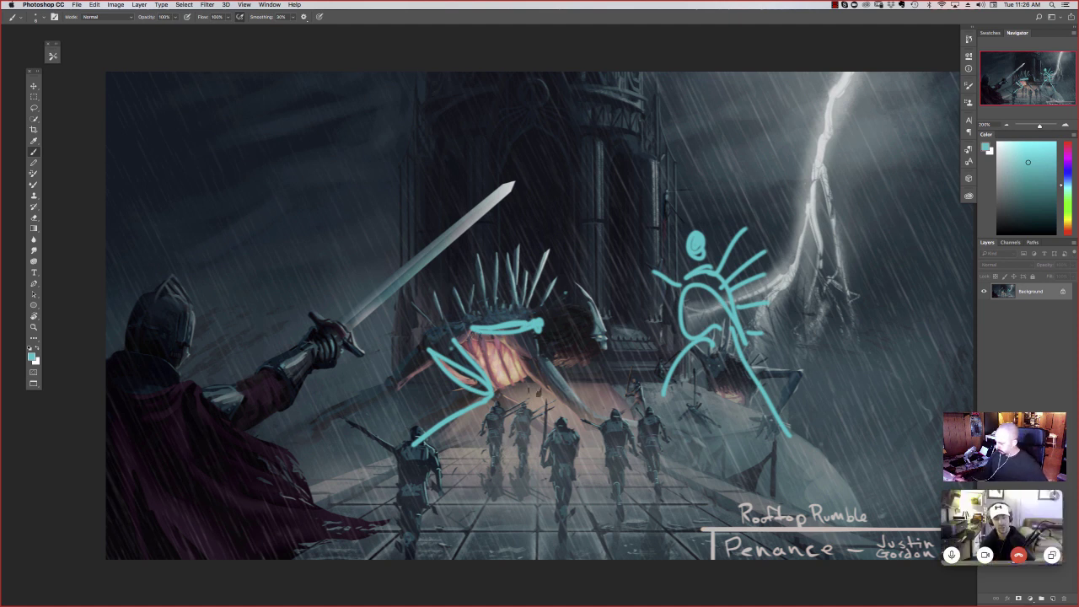
# Step: Paint sampled warm brown glow strokes on the tower's outer column, its base ledge and the rock beside the creature
pyautogui.keyDown('alt'); pyautogui.click(539, 392); pyautogui.keyUp('alt')
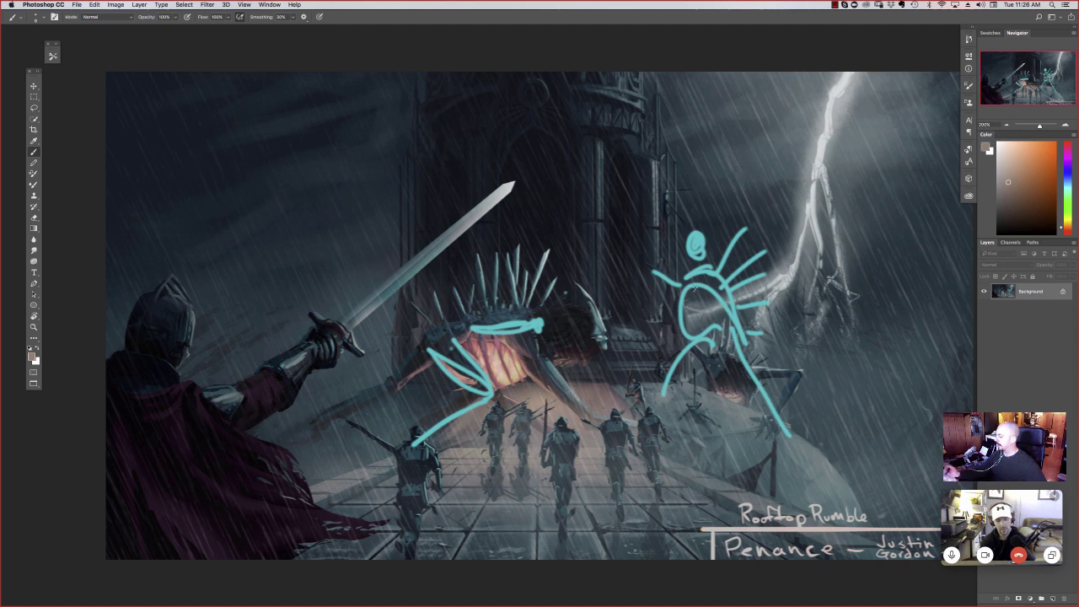
pyautogui.moveTo(659, 312); pyautogui.dragTo(659, 229)
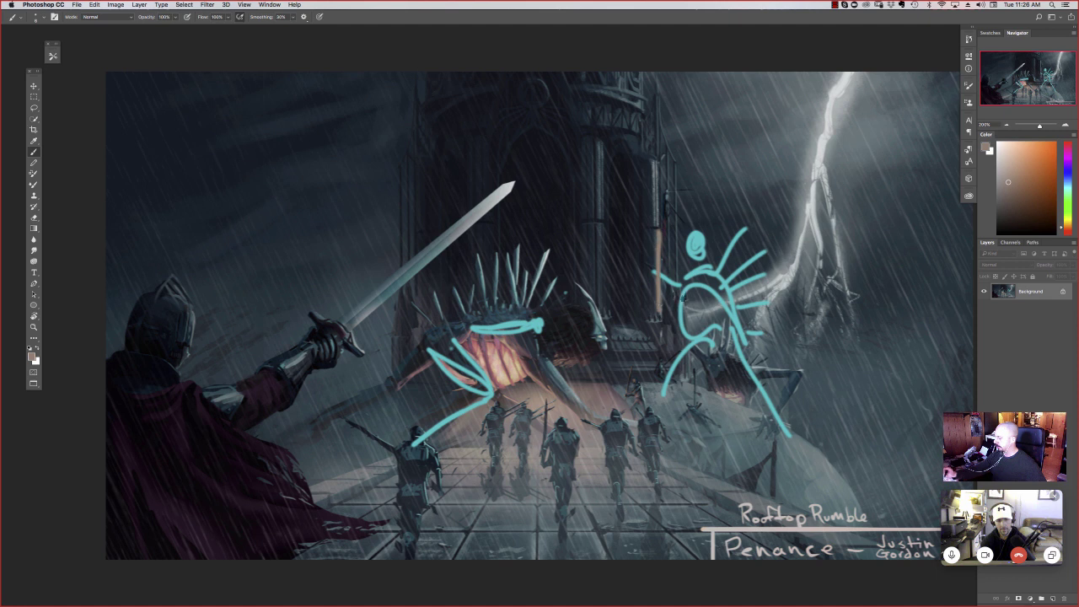
pyautogui.keyDown('alt'); pyautogui.click(611, 372); pyautogui.keyUp('alt')
pyautogui.moveTo(659, 239); pyautogui.dragTo(657, 323)
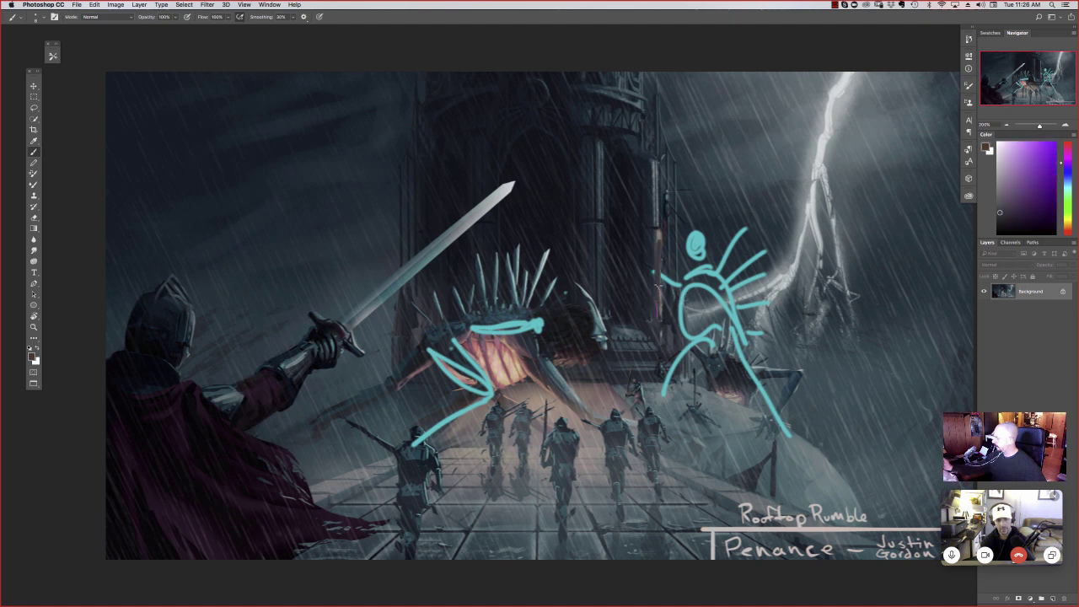
pyautogui.keyDown('alt'); pyautogui.click(659, 320); pyautogui.keyUp('alt')
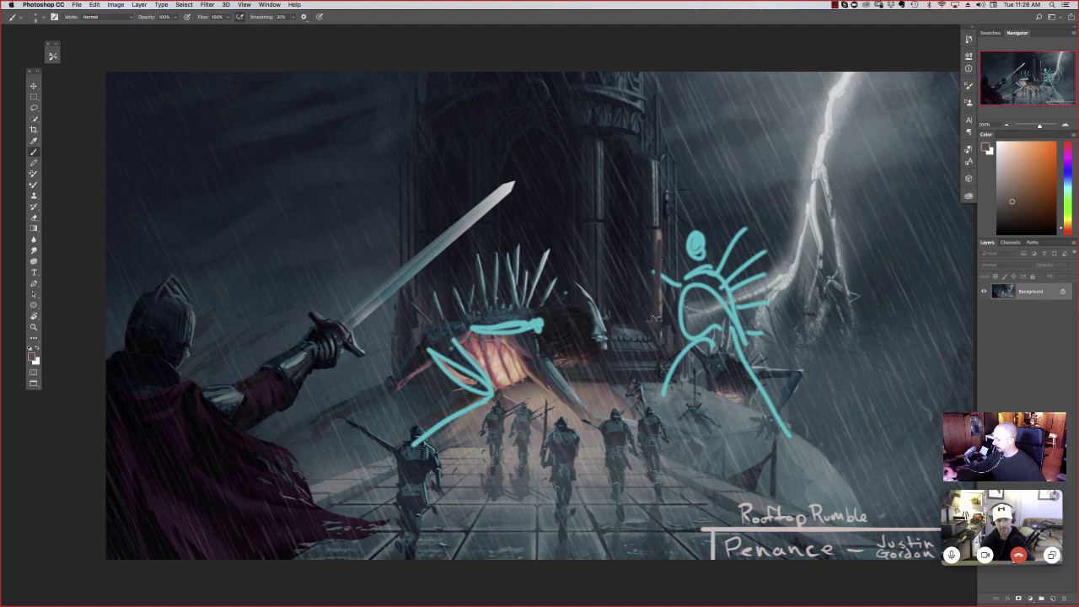
pyautogui.moveTo(659, 308); pyautogui.dragTo(658, 255)
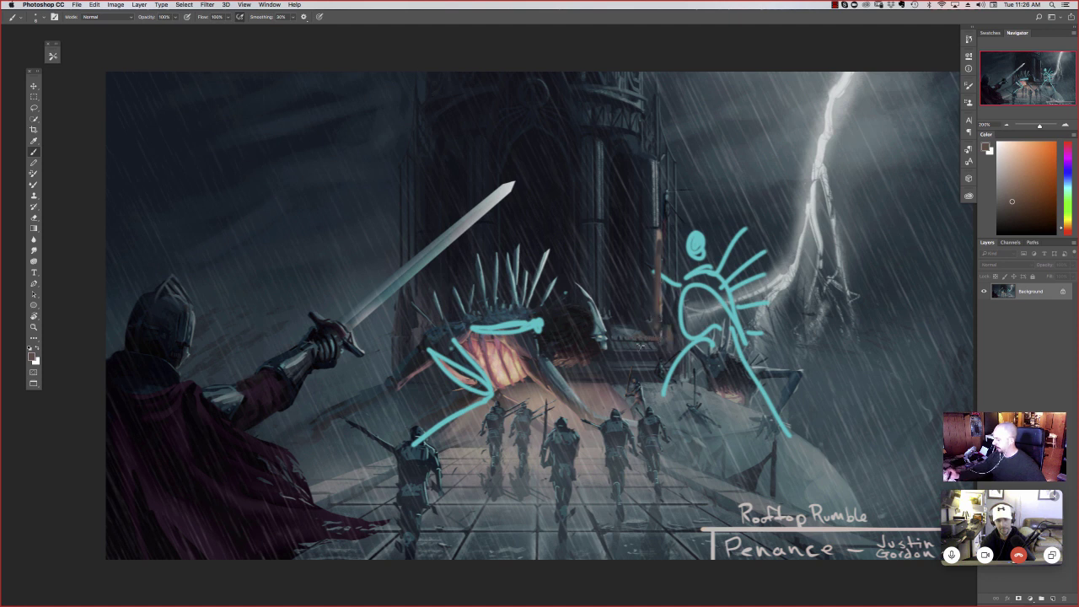
pyautogui.click(652, 395)
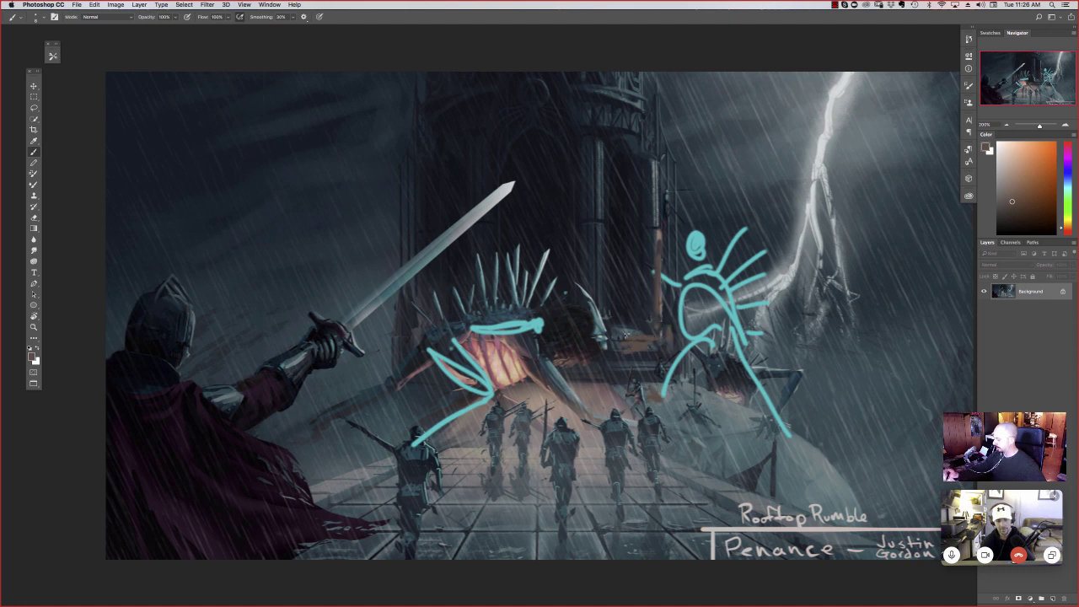
pyautogui.moveTo(626, 335); pyautogui.dragTo(625, 313)
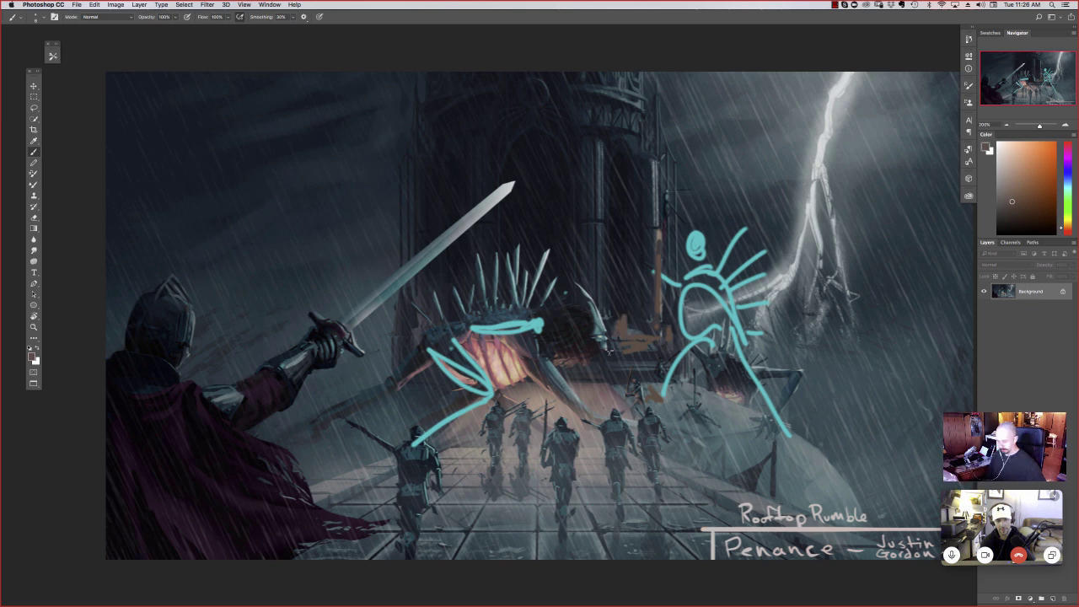
# Step: At 100% zoom, sketch sweeping brown strokes across the sky above the knight and a brown line along the lightning bolt
pyautogui.press('super+minus')
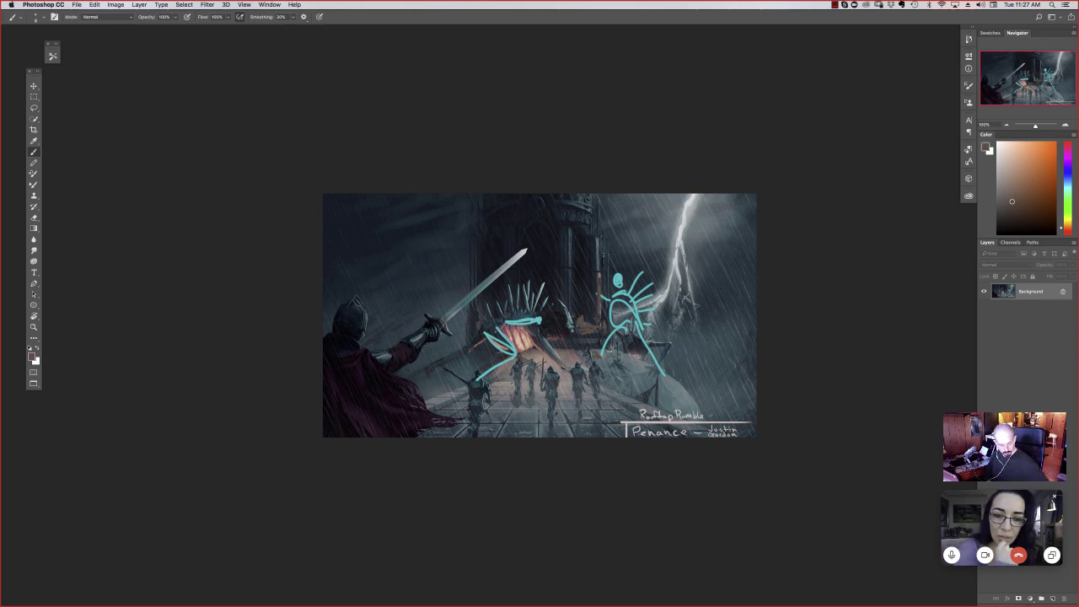
pyautogui.press('super+equal')
pyautogui.press('super+equal')
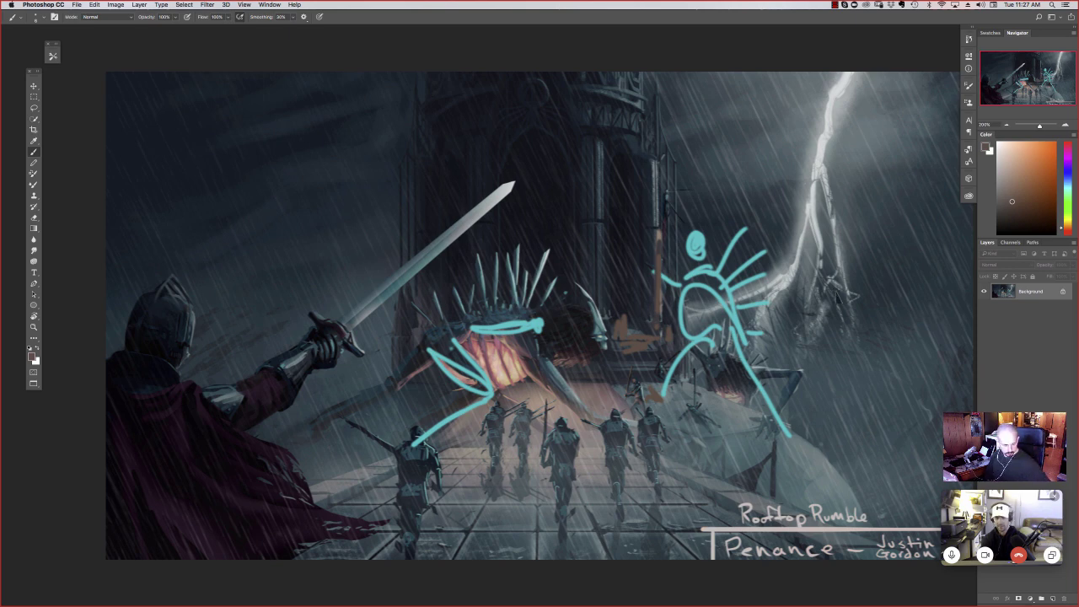
pyautogui.press('super+minus')
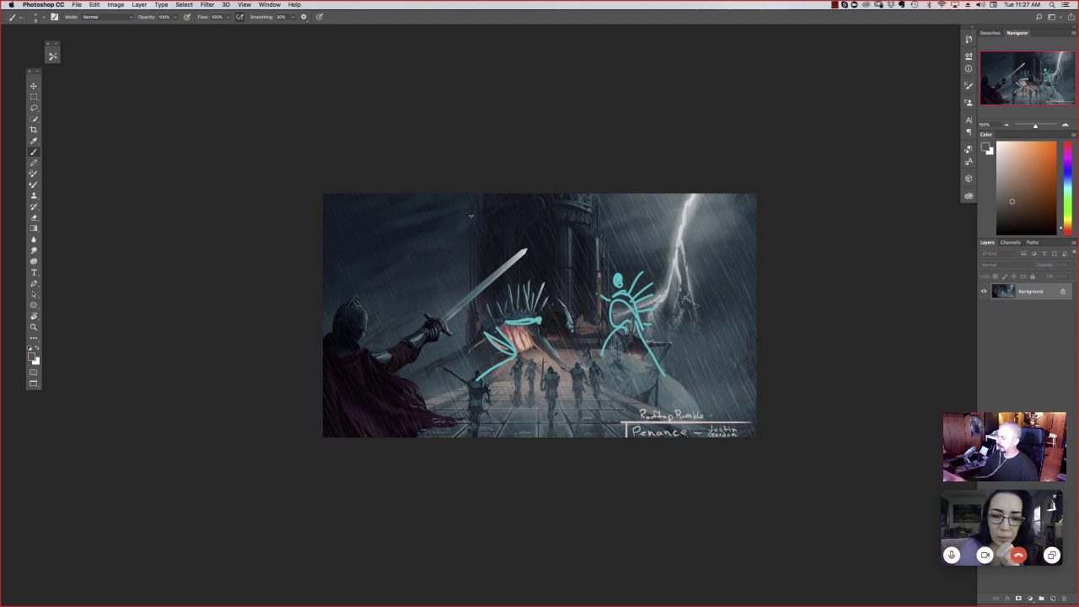
pyautogui.moveTo(414, 254)
pyautogui.mouseDown()
pyautogui.moveTo(328, 265)
pyautogui.moveTo(462, 228)
pyautogui.moveTo(295, 260)
pyautogui.moveTo(400, 272)
pyautogui.mouseUp()
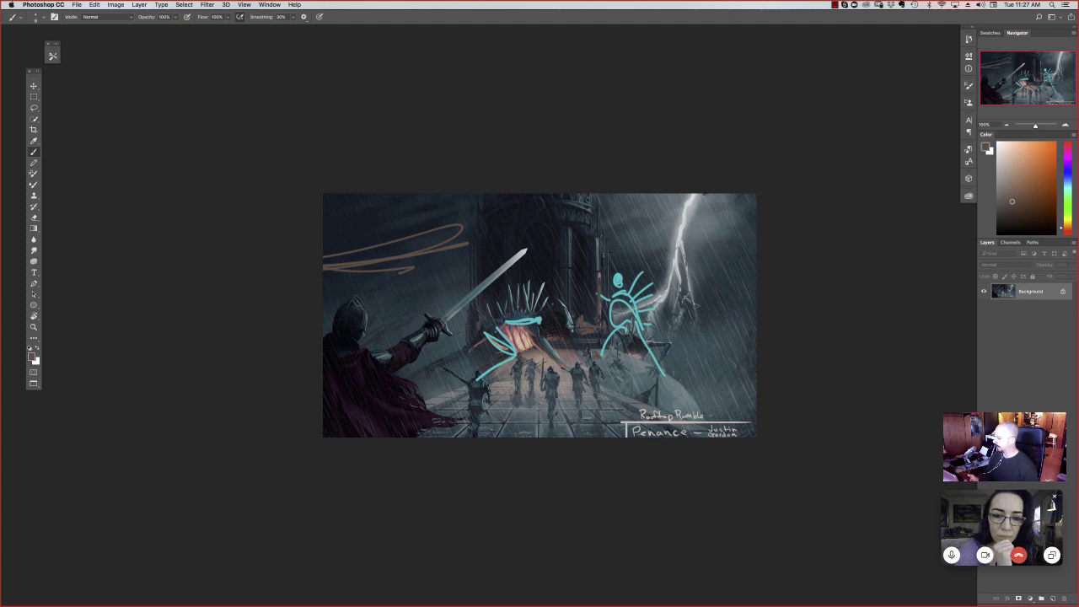
pyautogui.moveTo(694, 194); pyautogui.dragTo(664, 314)
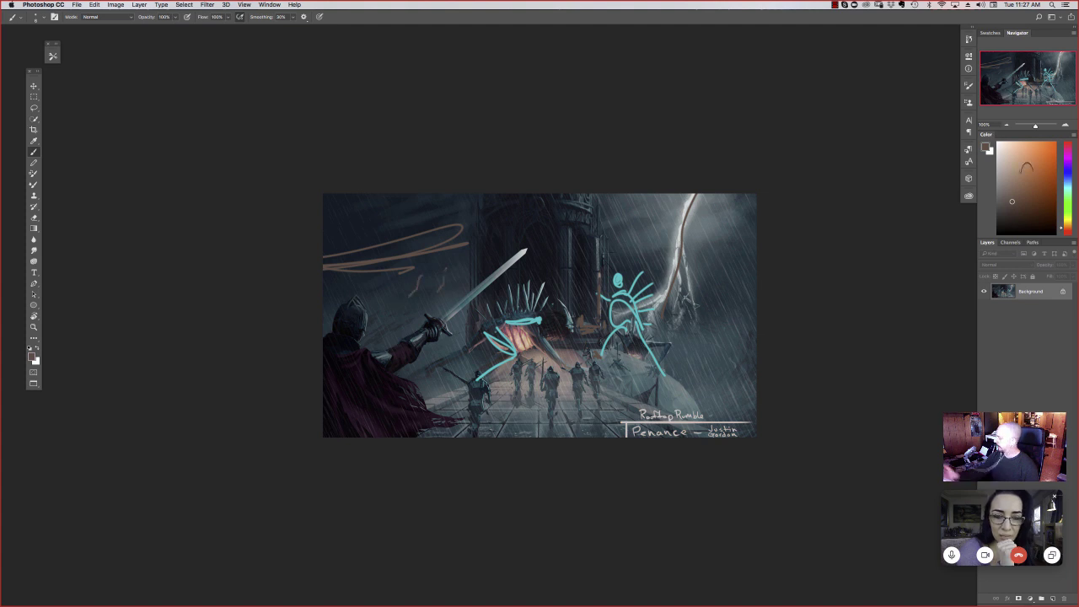
# Step: Choose a pale cream colour and add short slanted strokes around the knight's side of the sky and beyond the lightning
pyautogui.click(1007, 153)
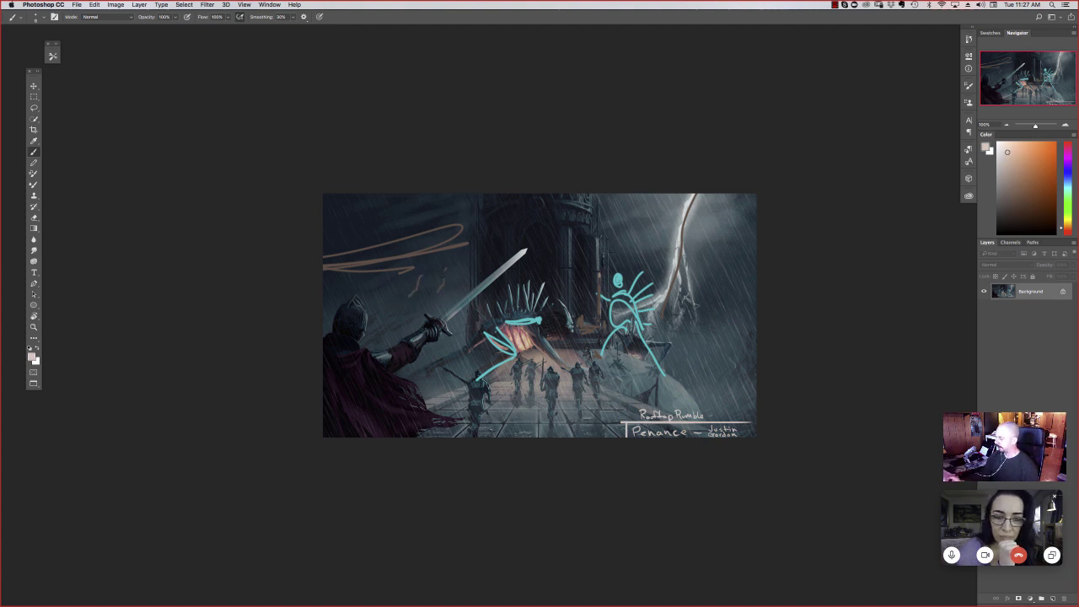
pyautogui.moveTo(444, 271)
pyautogui.mouseDown()
pyautogui.moveTo(440, 295)
pyautogui.moveTo(406, 312)
pyautogui.mouseUp()
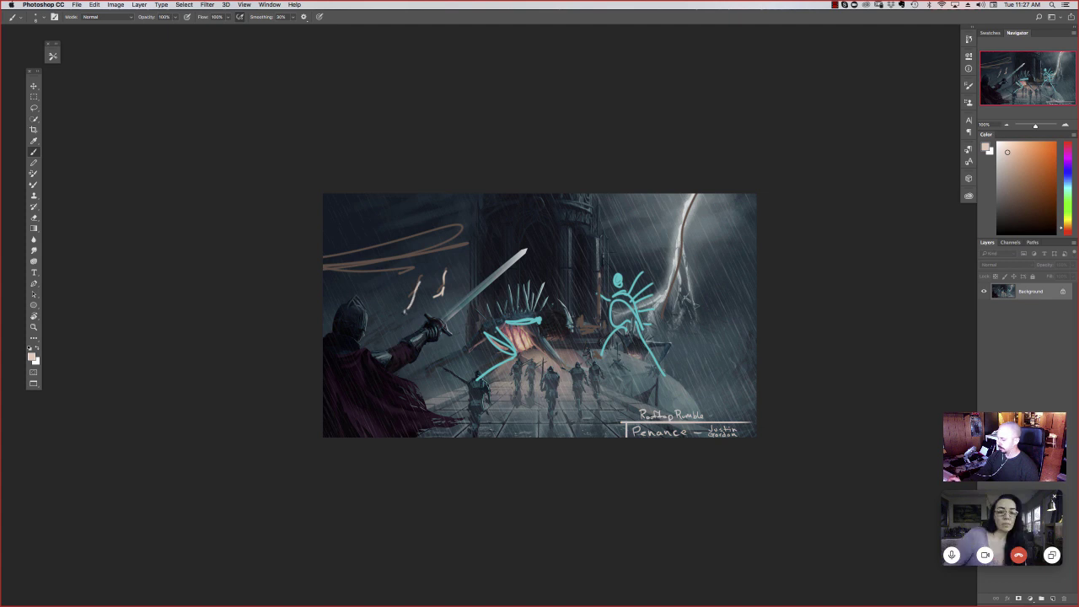
pyautogui.moveTo(346, 262); pyautogui.dragTo(324, 279)
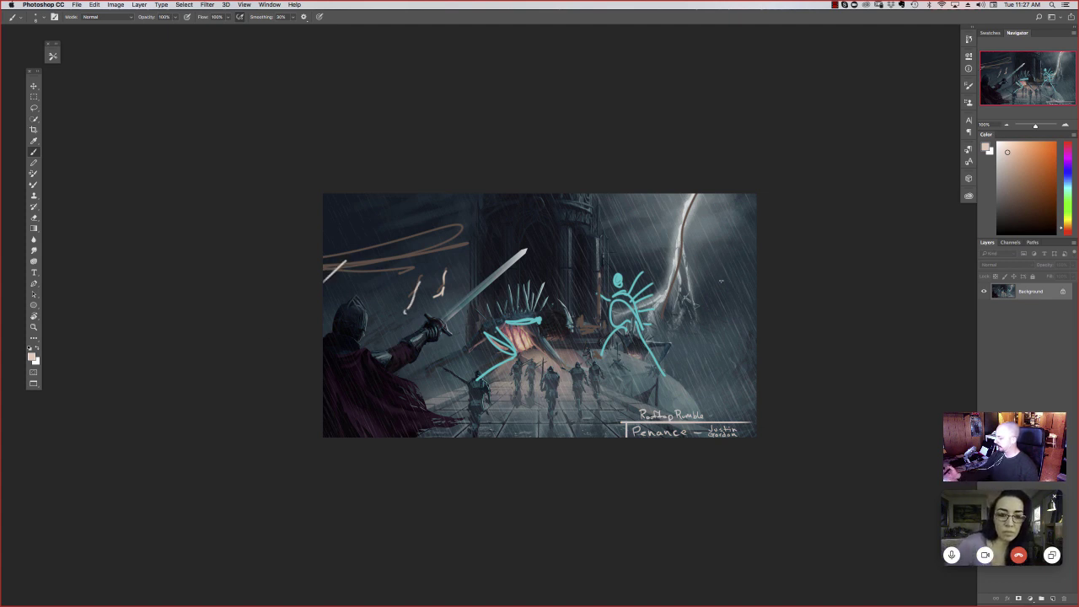
pyautogui.moveTo(725, 292); pyautogui.dragTo(715, 326)
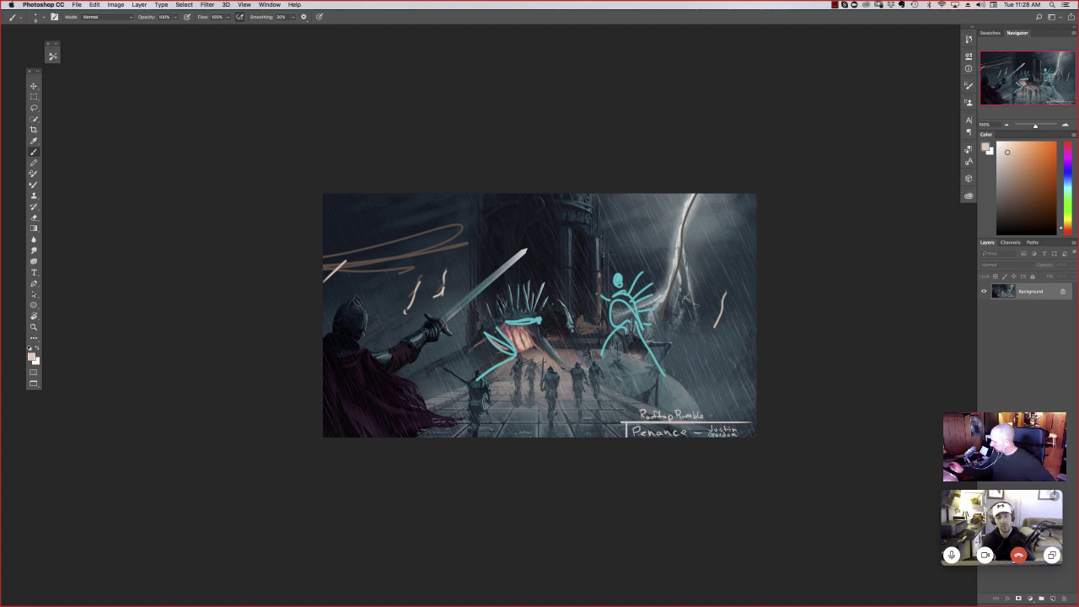
# Step: Undo the cream and brown strokes on the sky, lightning and tower, keeping the cyan creature sketches
pyautogui.press('super+z')
pyautogui.press('super+z')
pyautogui.press('super+z')
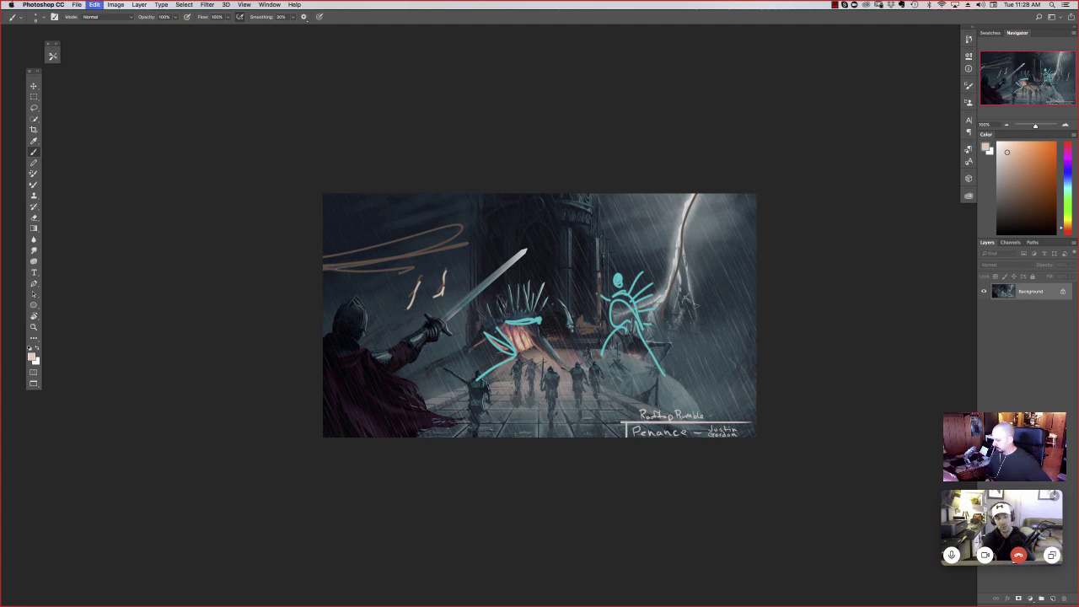
pyautogui.press('super+z')
pyautogui.press('super+z')
pyautogui.press('super+z')
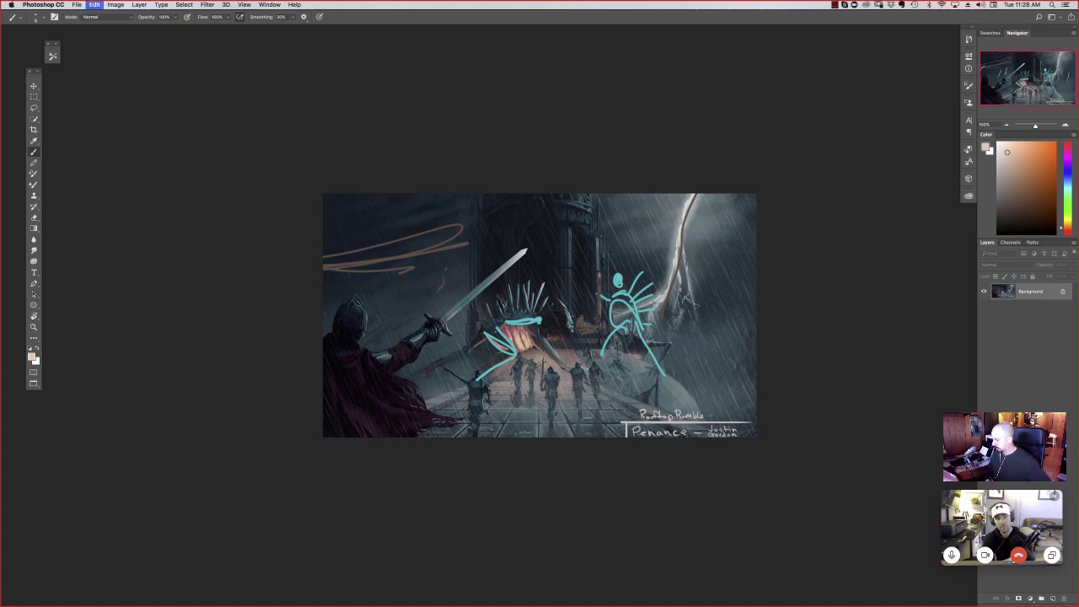
pyautogui.press('super+z')
pyautogui.press('super+z')
pyautogui.press('super+z')
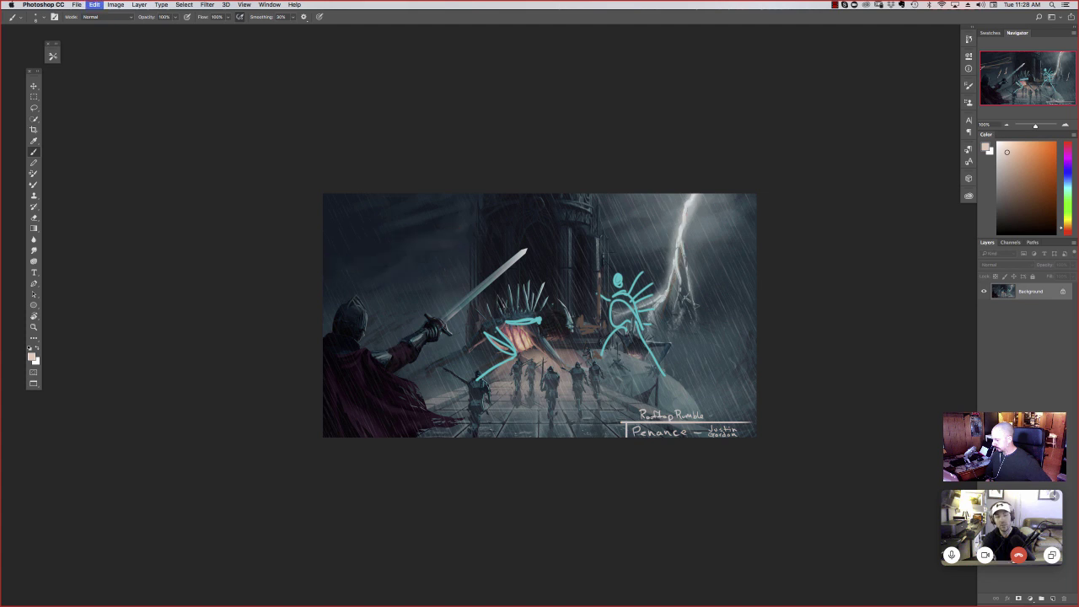
pyautogui.press('super+z')
pyautogui.press('super+z')
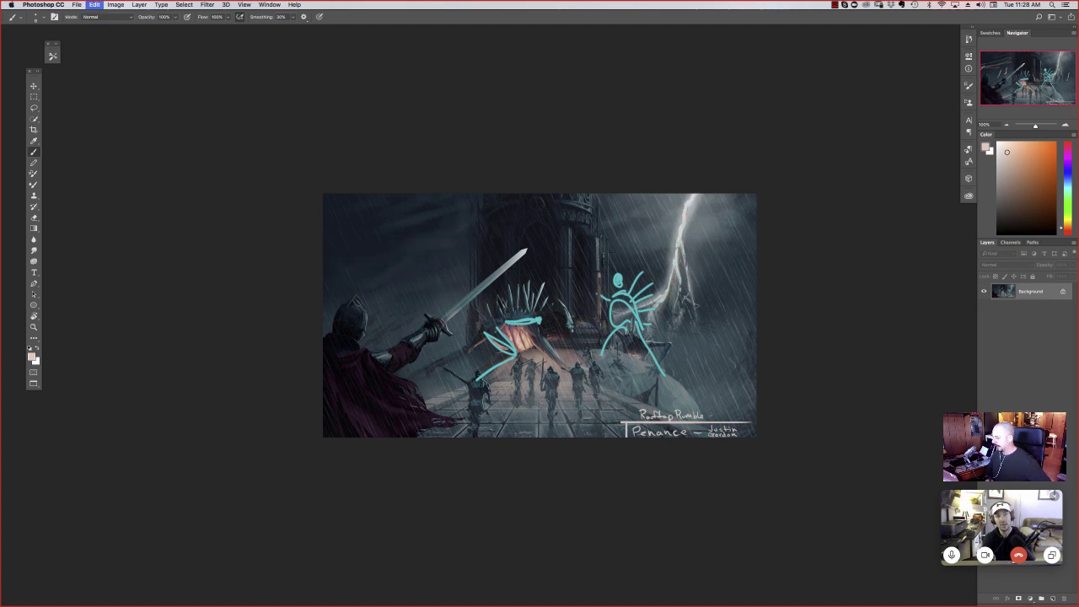
pyautogui.press('super+z')
pyautogui.press('super+z')
pyautogui.press('super+z')
pyautogui.press('super+z')
pyautogui.press('super+z')
pyautogui.press('super+z')
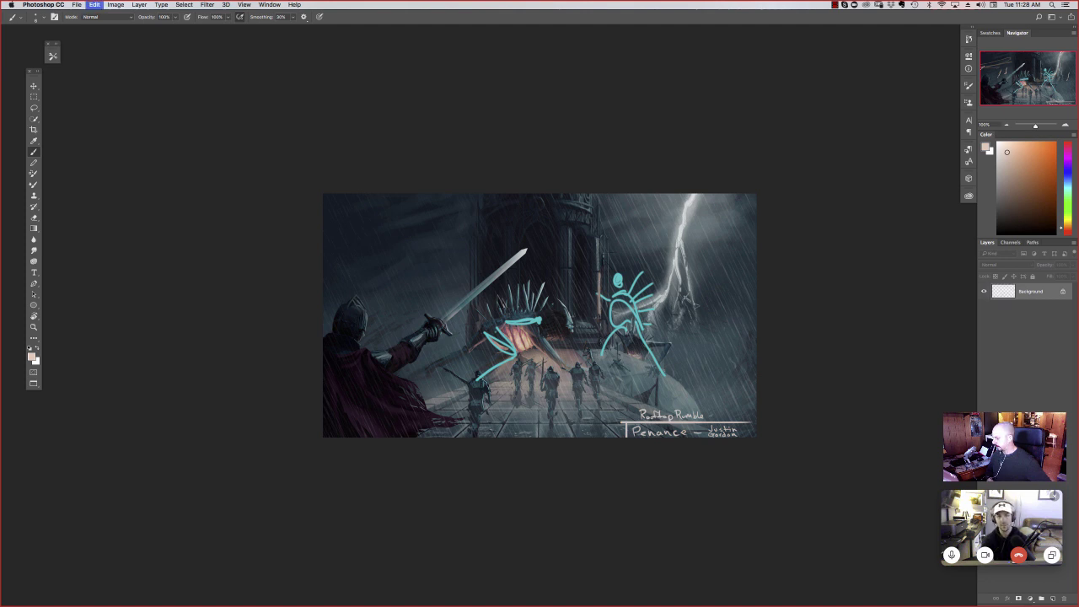
pyautogui.press('super+z')
pyautogui.press('super+z')
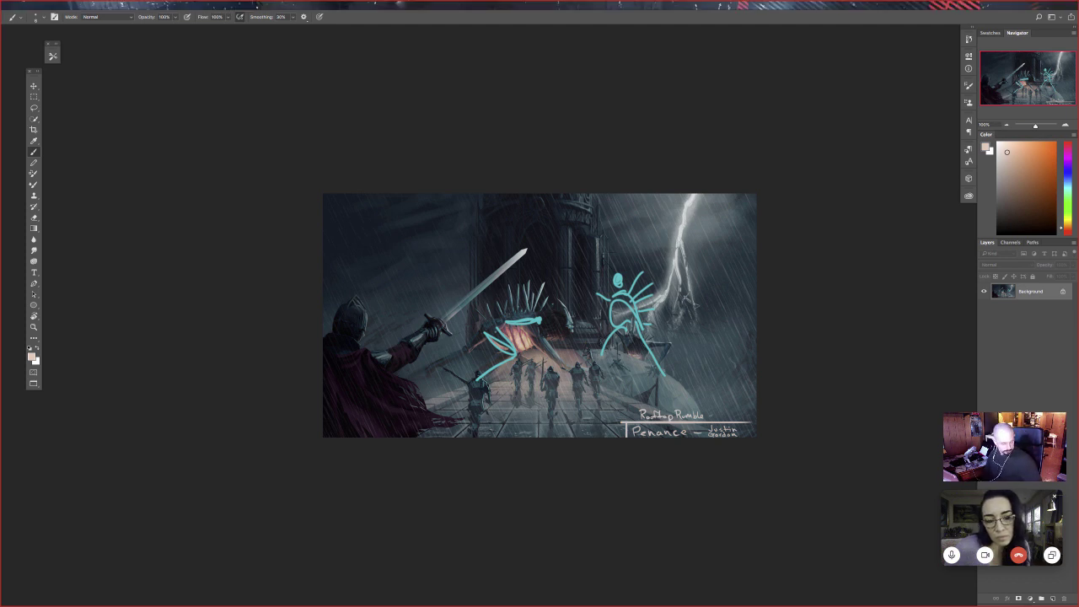
# Step: Return the Penance painting to a floating window, enlarge the Yakuza painting to 50%, and place it beside Penance at 33.3% zoom
pyautogui.press('f')
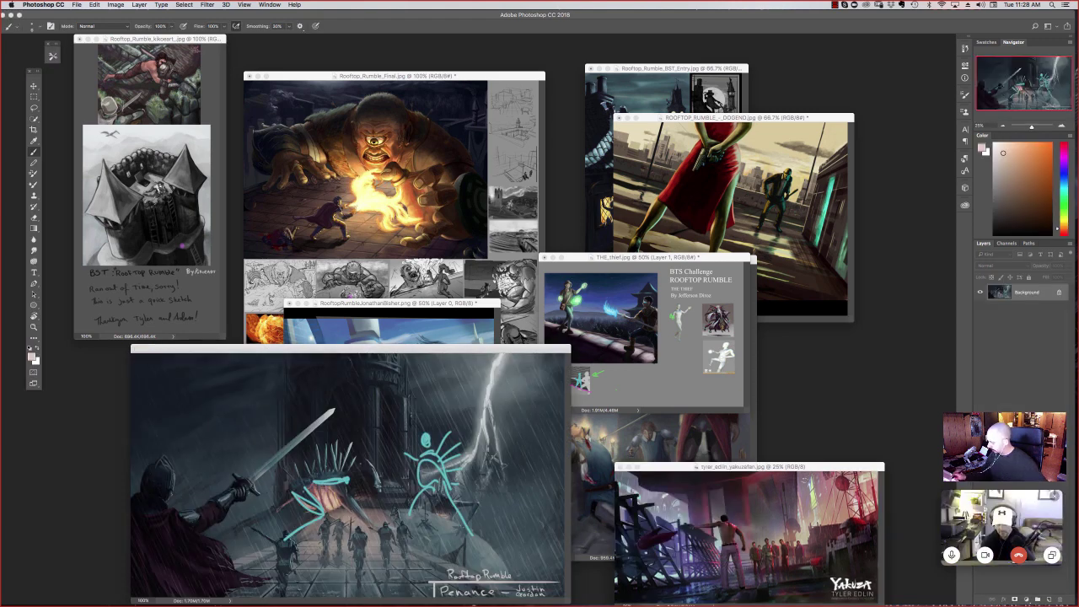
pyautogui.moveTo(749, 466); pyautogui.dragTo(577, 372)
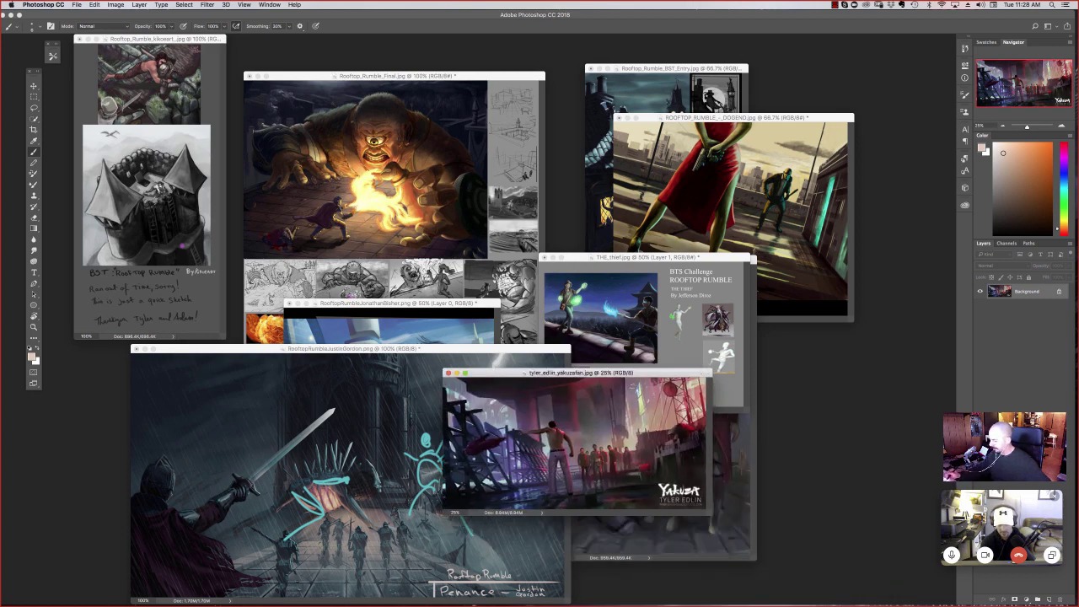
pyautogui.moveTo(704, 373); pyautogui.dragTo(535, 262)
pyautogui.press('super+plus')
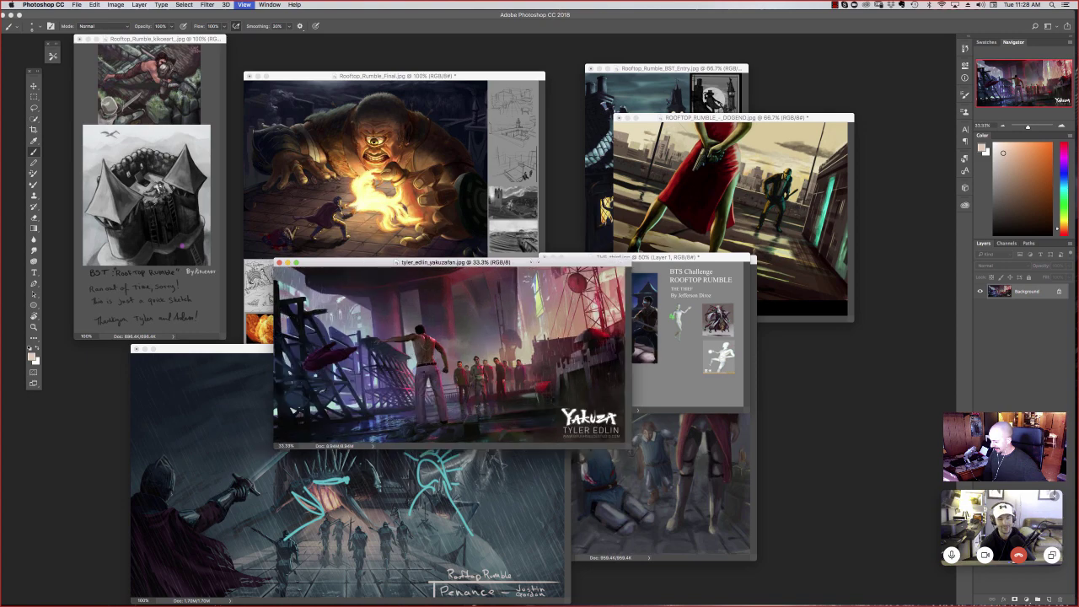
pyautogui.press('super+plus')
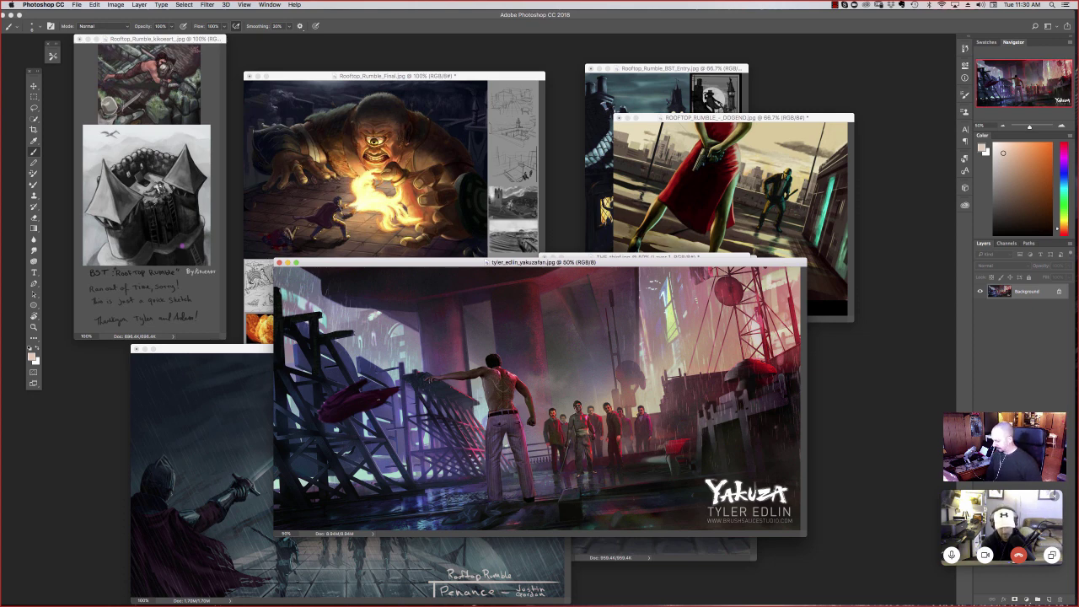
pyautogui.press('super+minus')
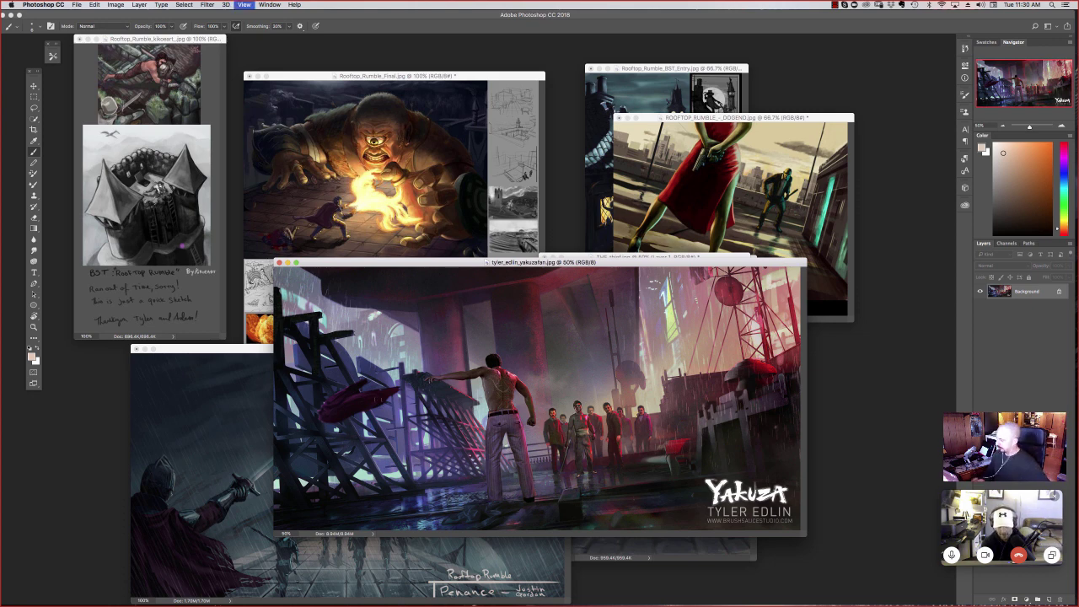
pyautogui.moveTo(452, 262); pyautogui.dragTo(707, 344)
# Step: Pause the screen recording and close the Finder window listing the rooftop challenge images
pyautogui.click(834, 4)
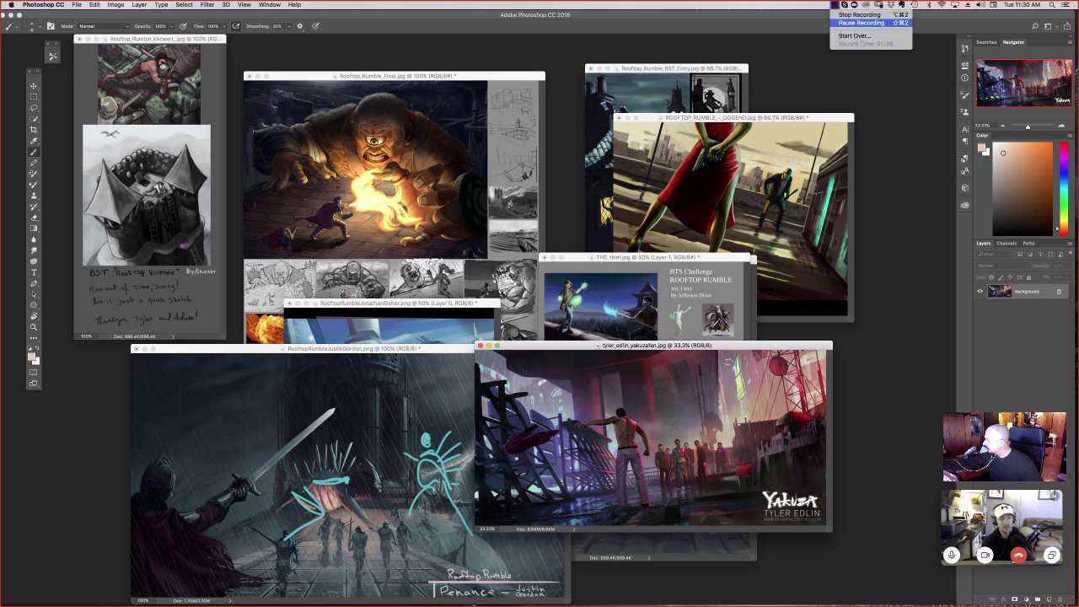
pyautogui.click(861, 22)
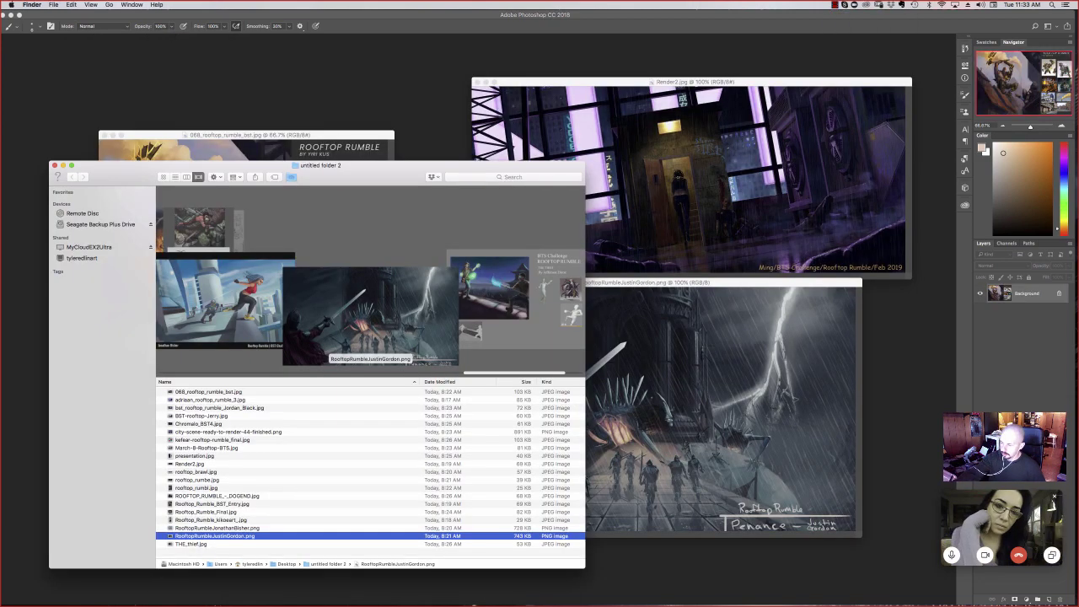
pyautogui.press('super+w')
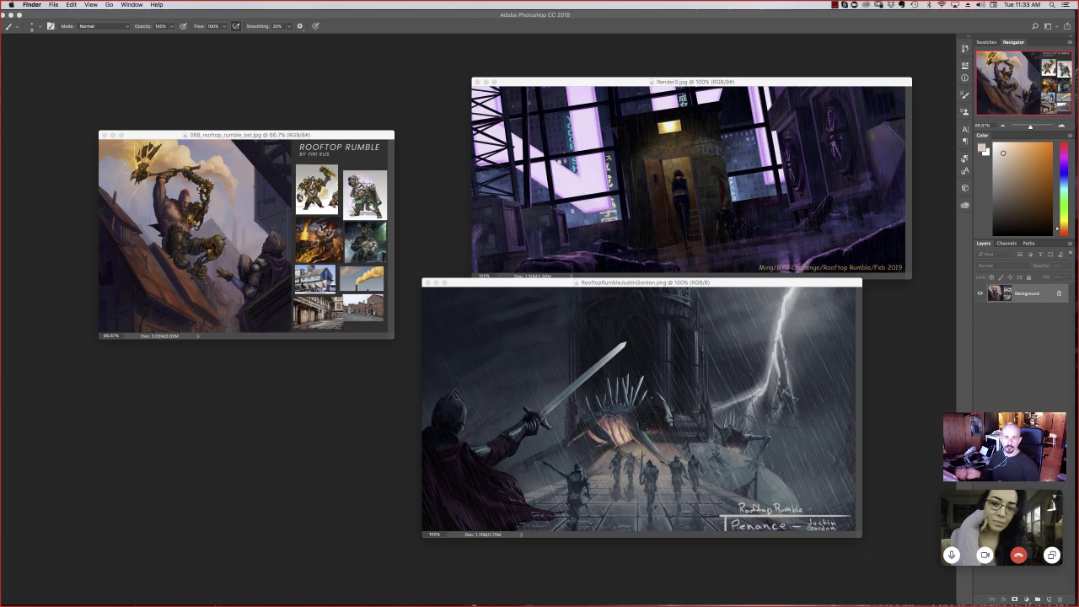